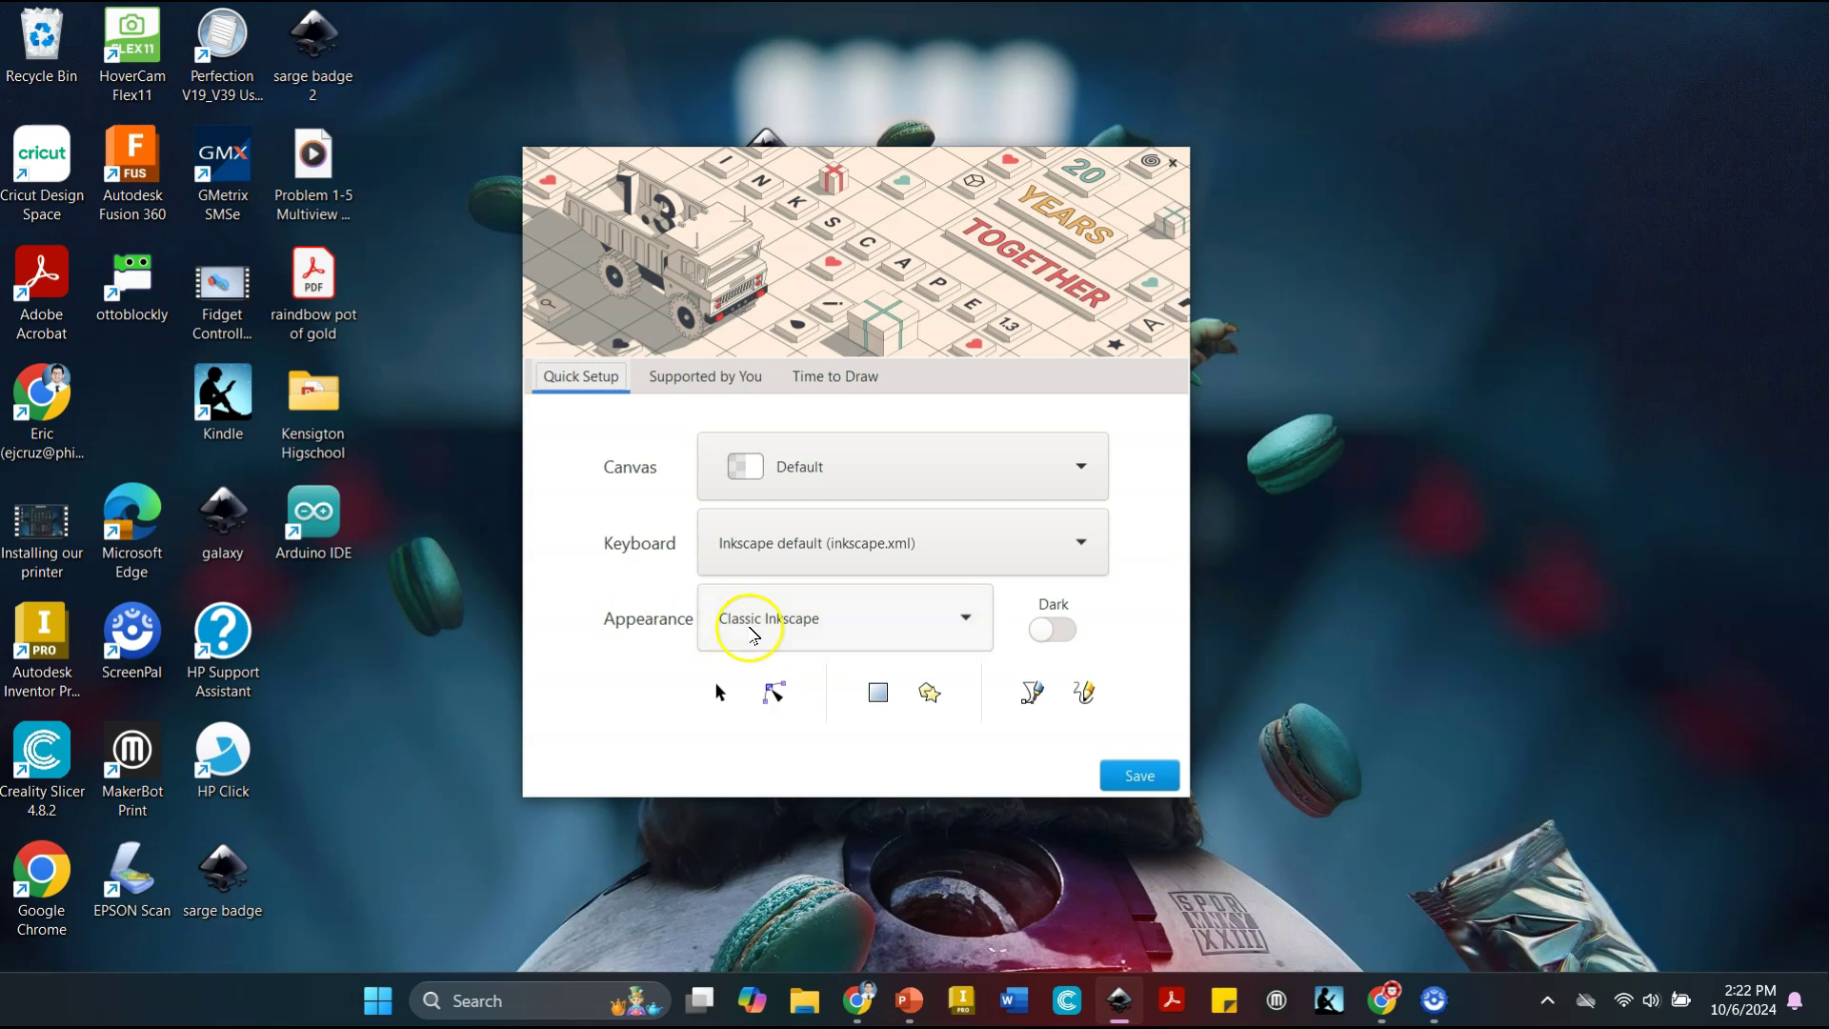
Preview the dark appearance theme in the quick setup and return to the light theme
{"action": "left_click", "coordinate": [788, 619]}
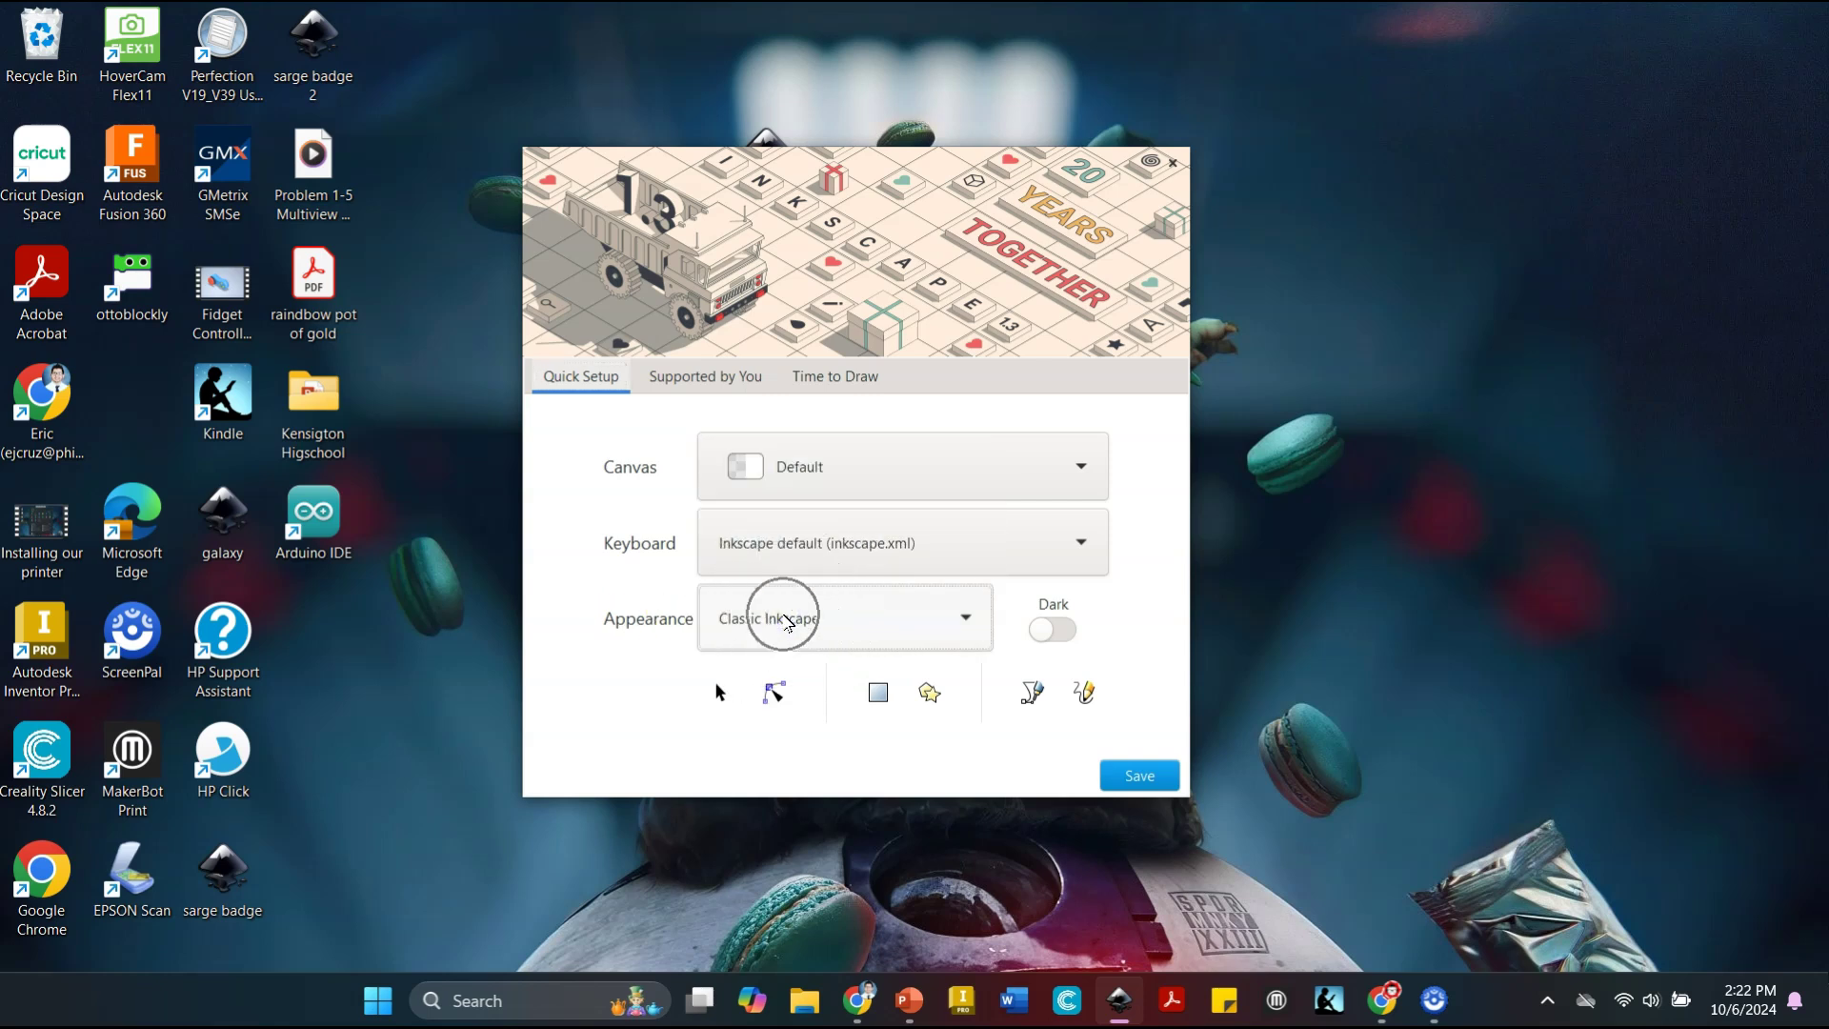
{"action": "left_click", "coordinate": [1059, 632]}
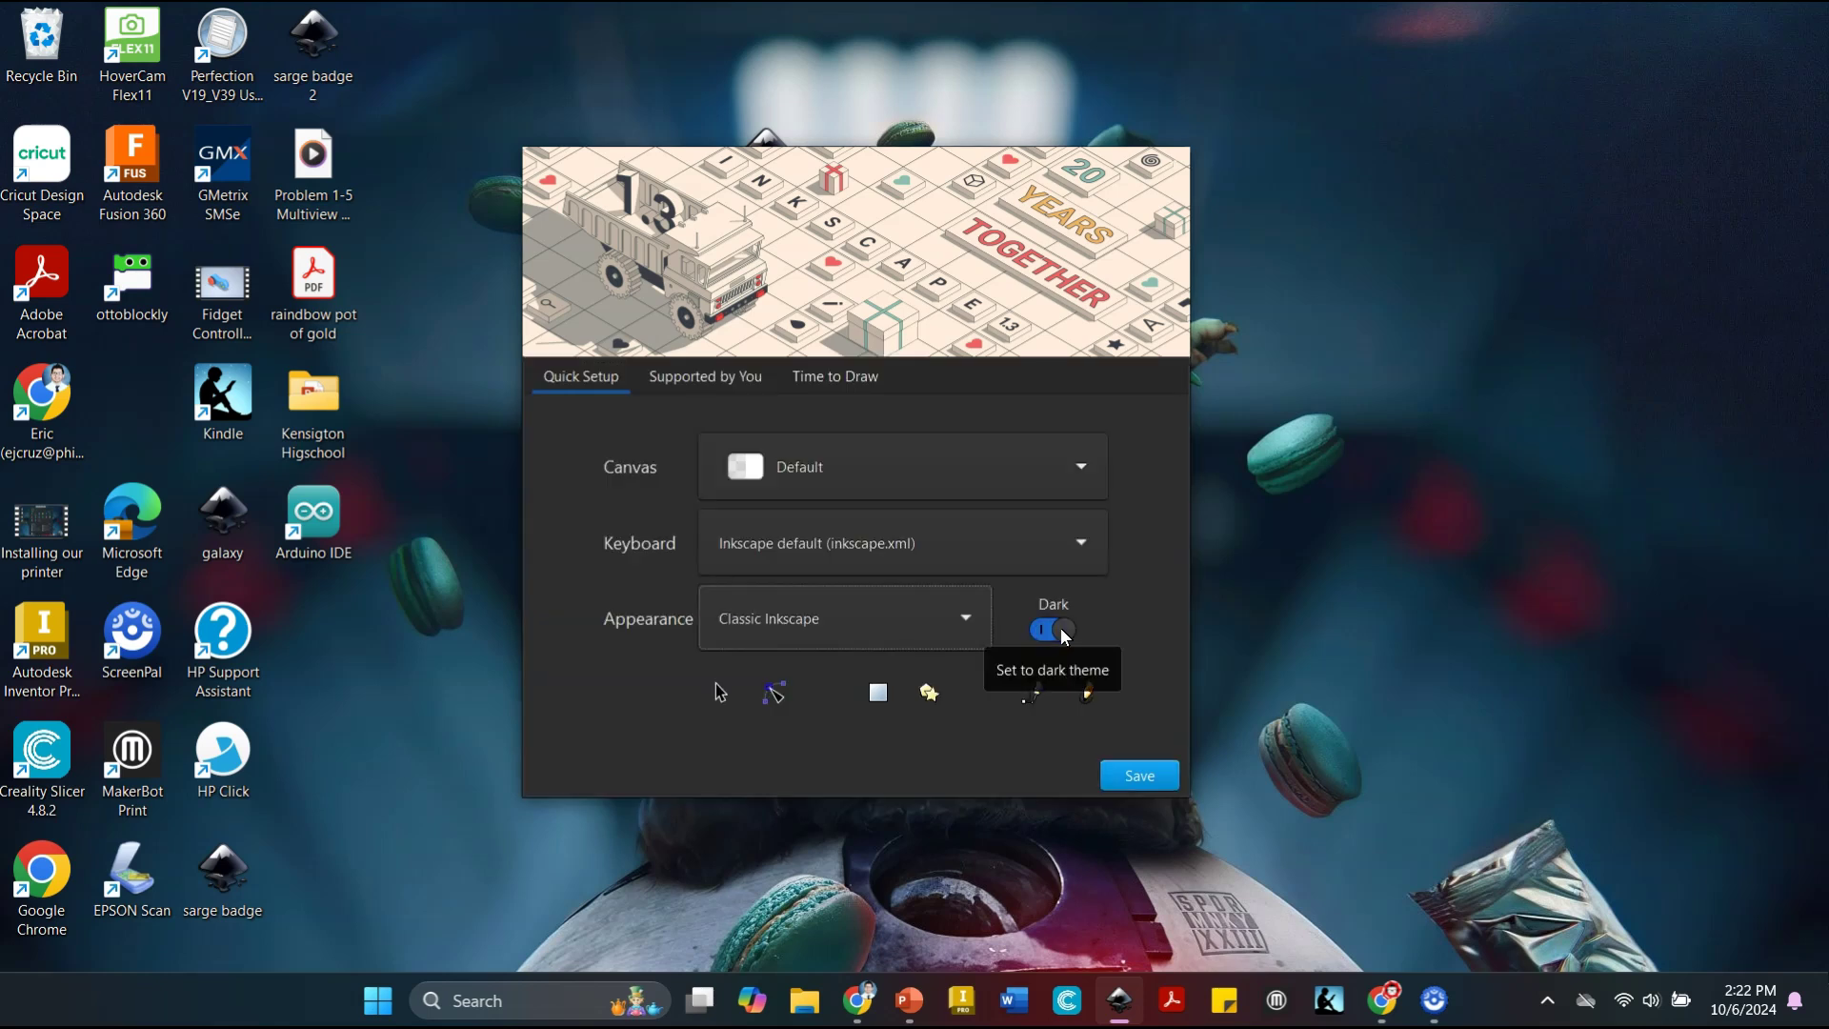
{"action": "left_click", "coordinate": [1064, 633]}
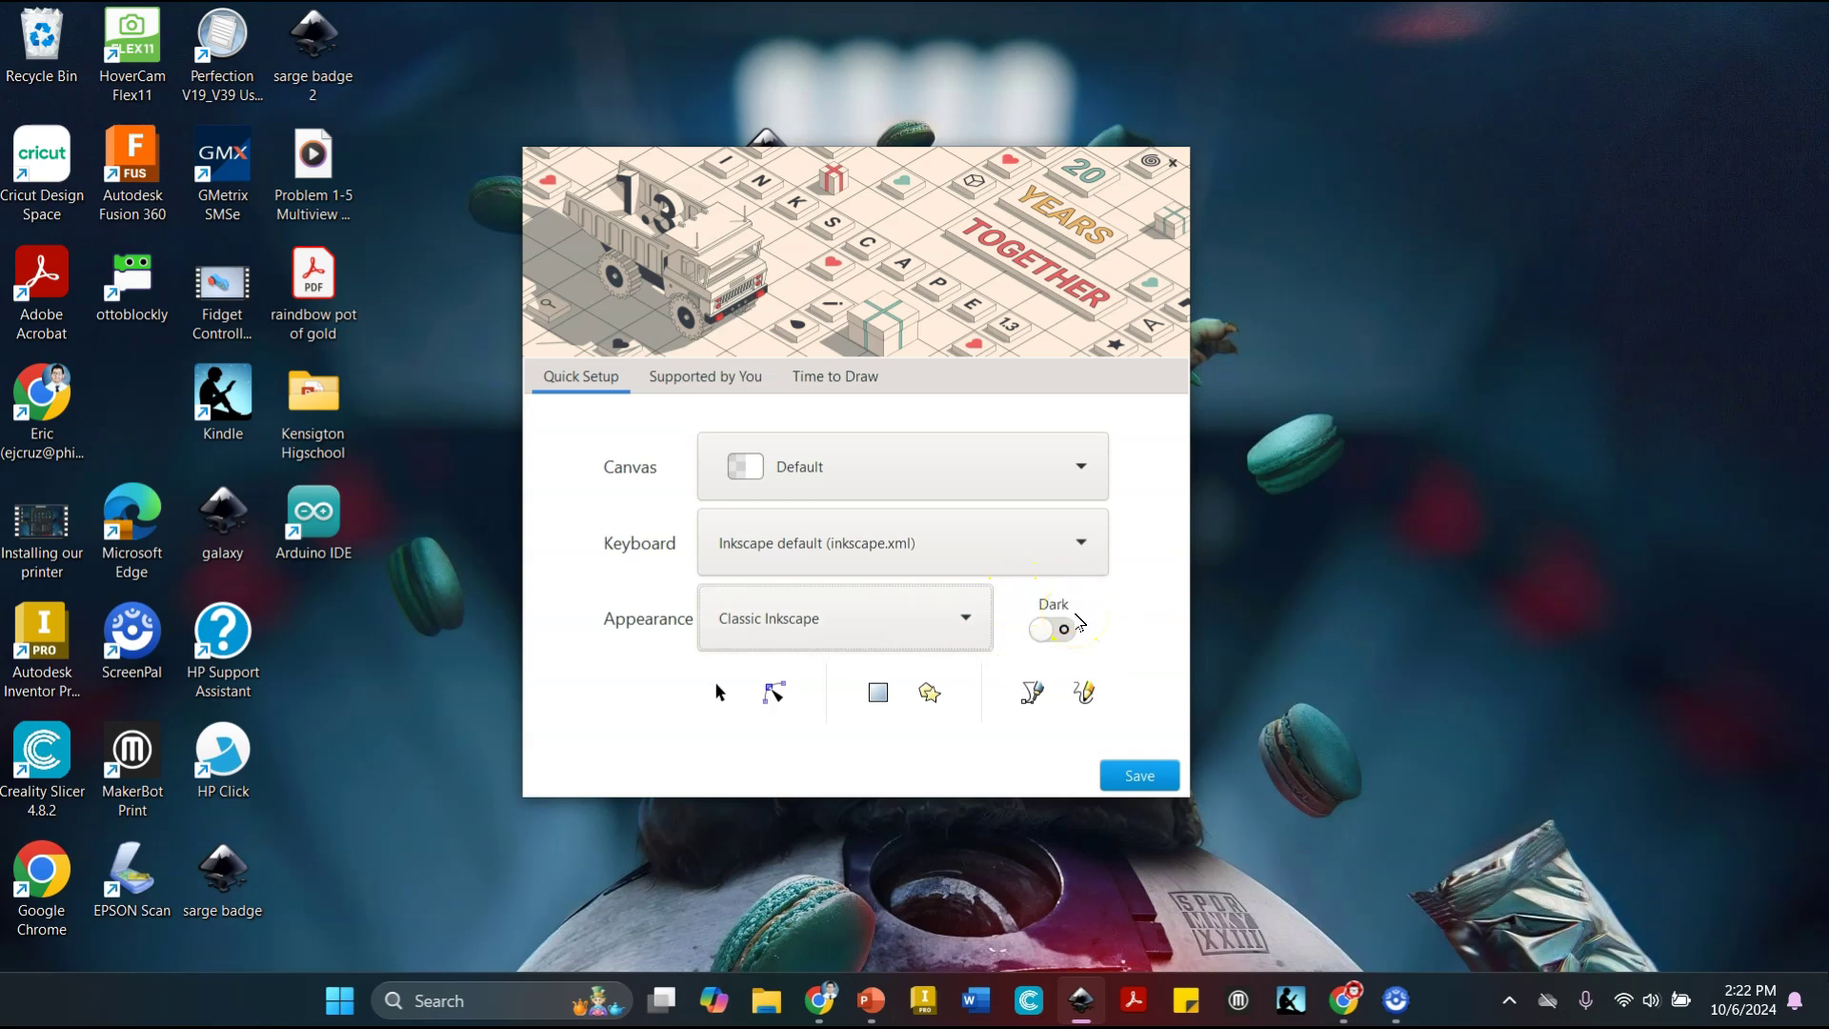
{"action": "left_click", "coordinate": [1062, 629]}
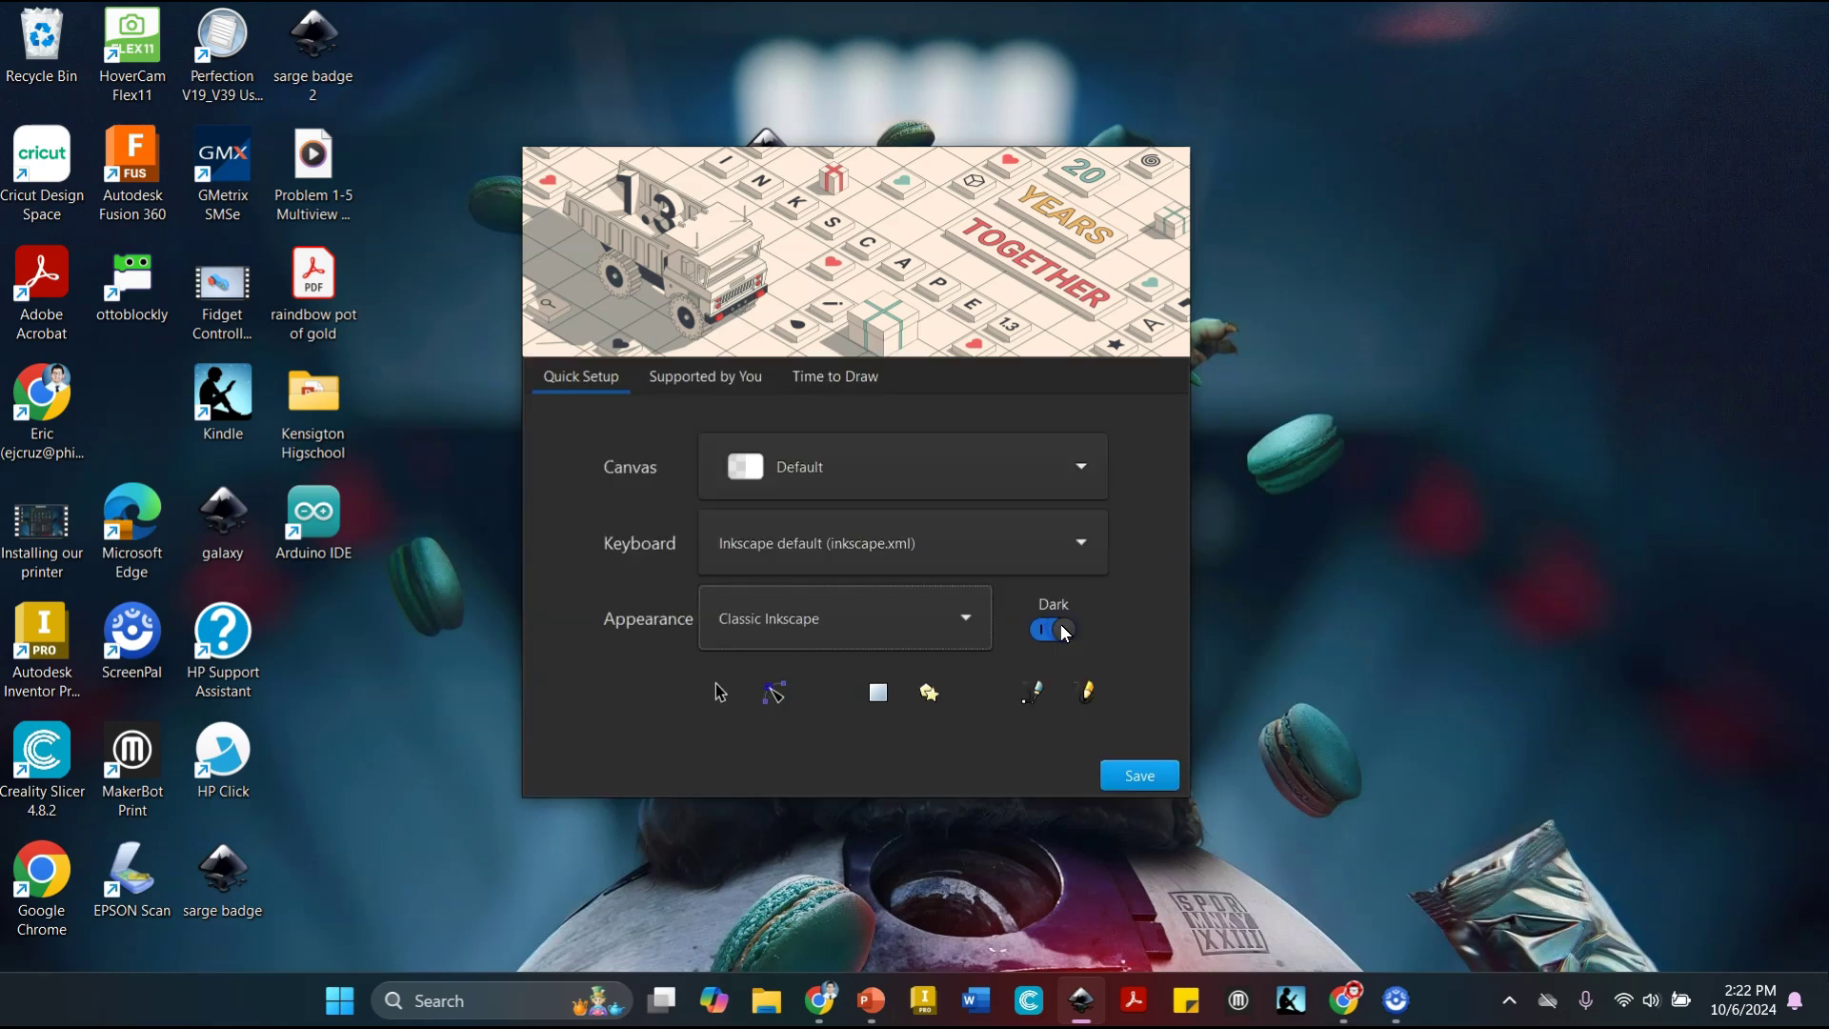
{"action": "left_click", "coordinate": [1064, 630]}
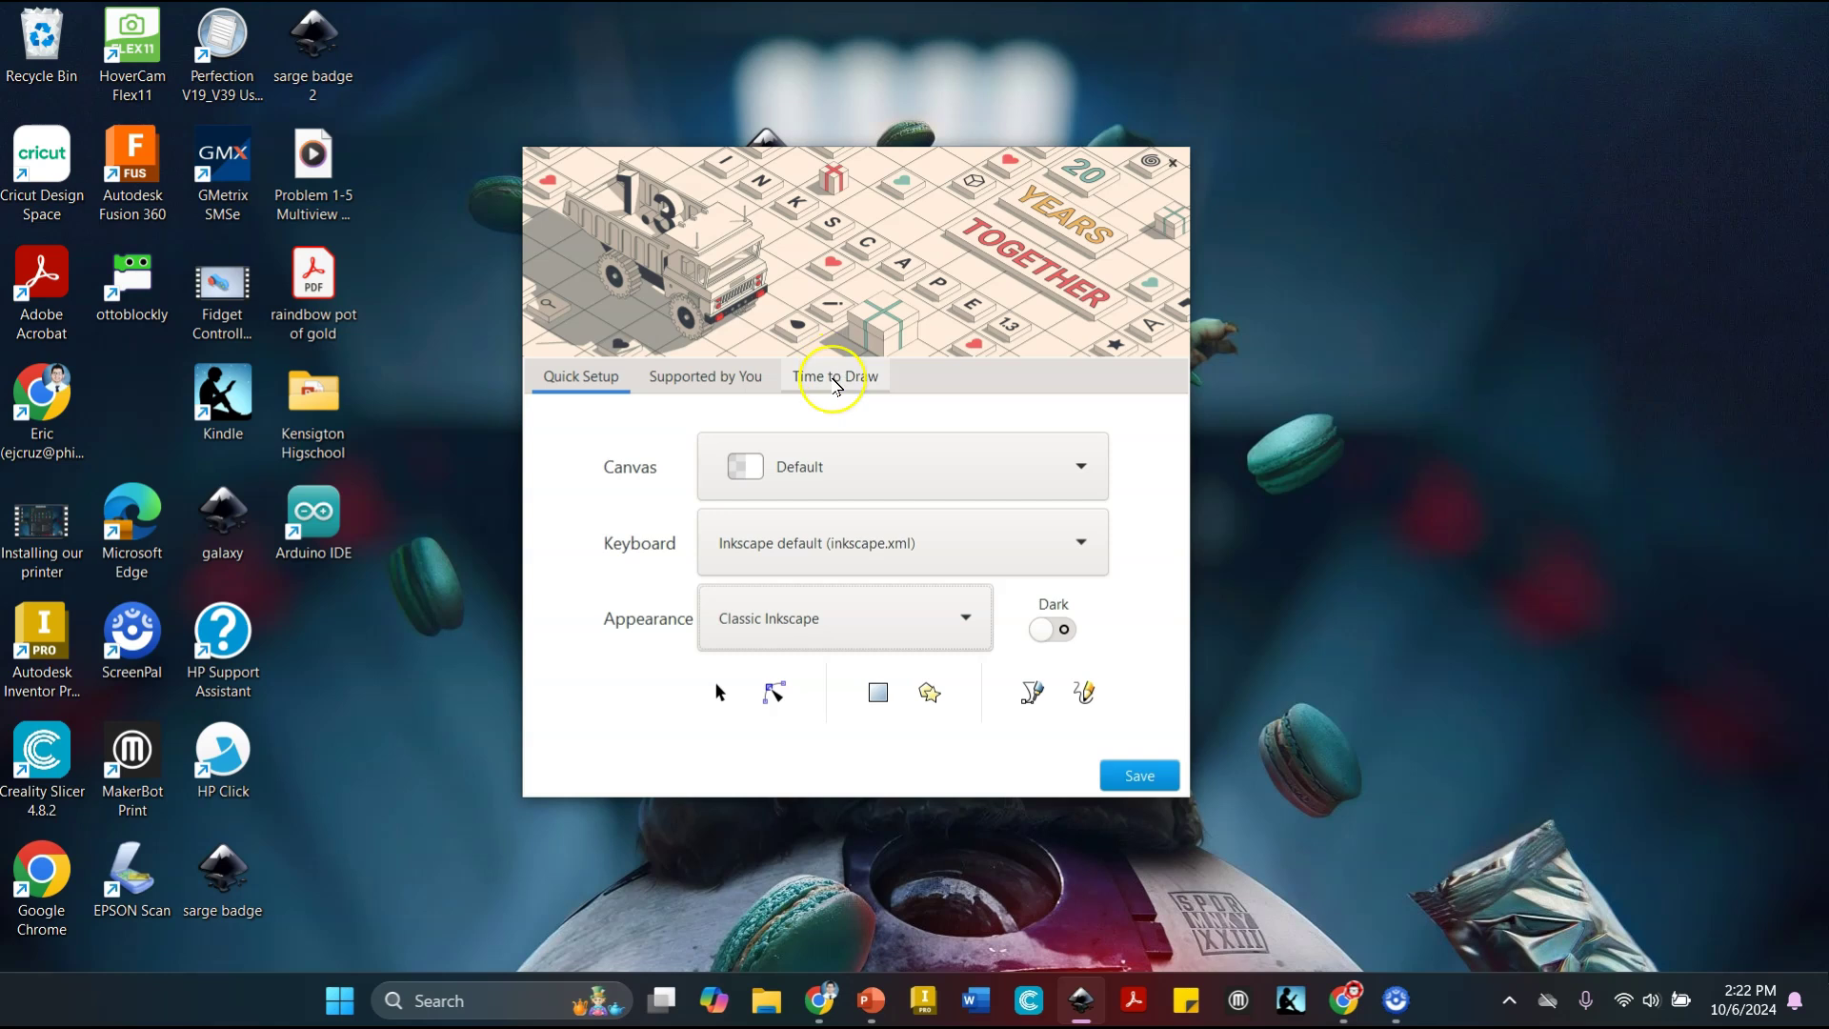
Create a new blank document and set both its page format units and its display units to inches
{"action": "left_click", "coordinate": [836, 378]}
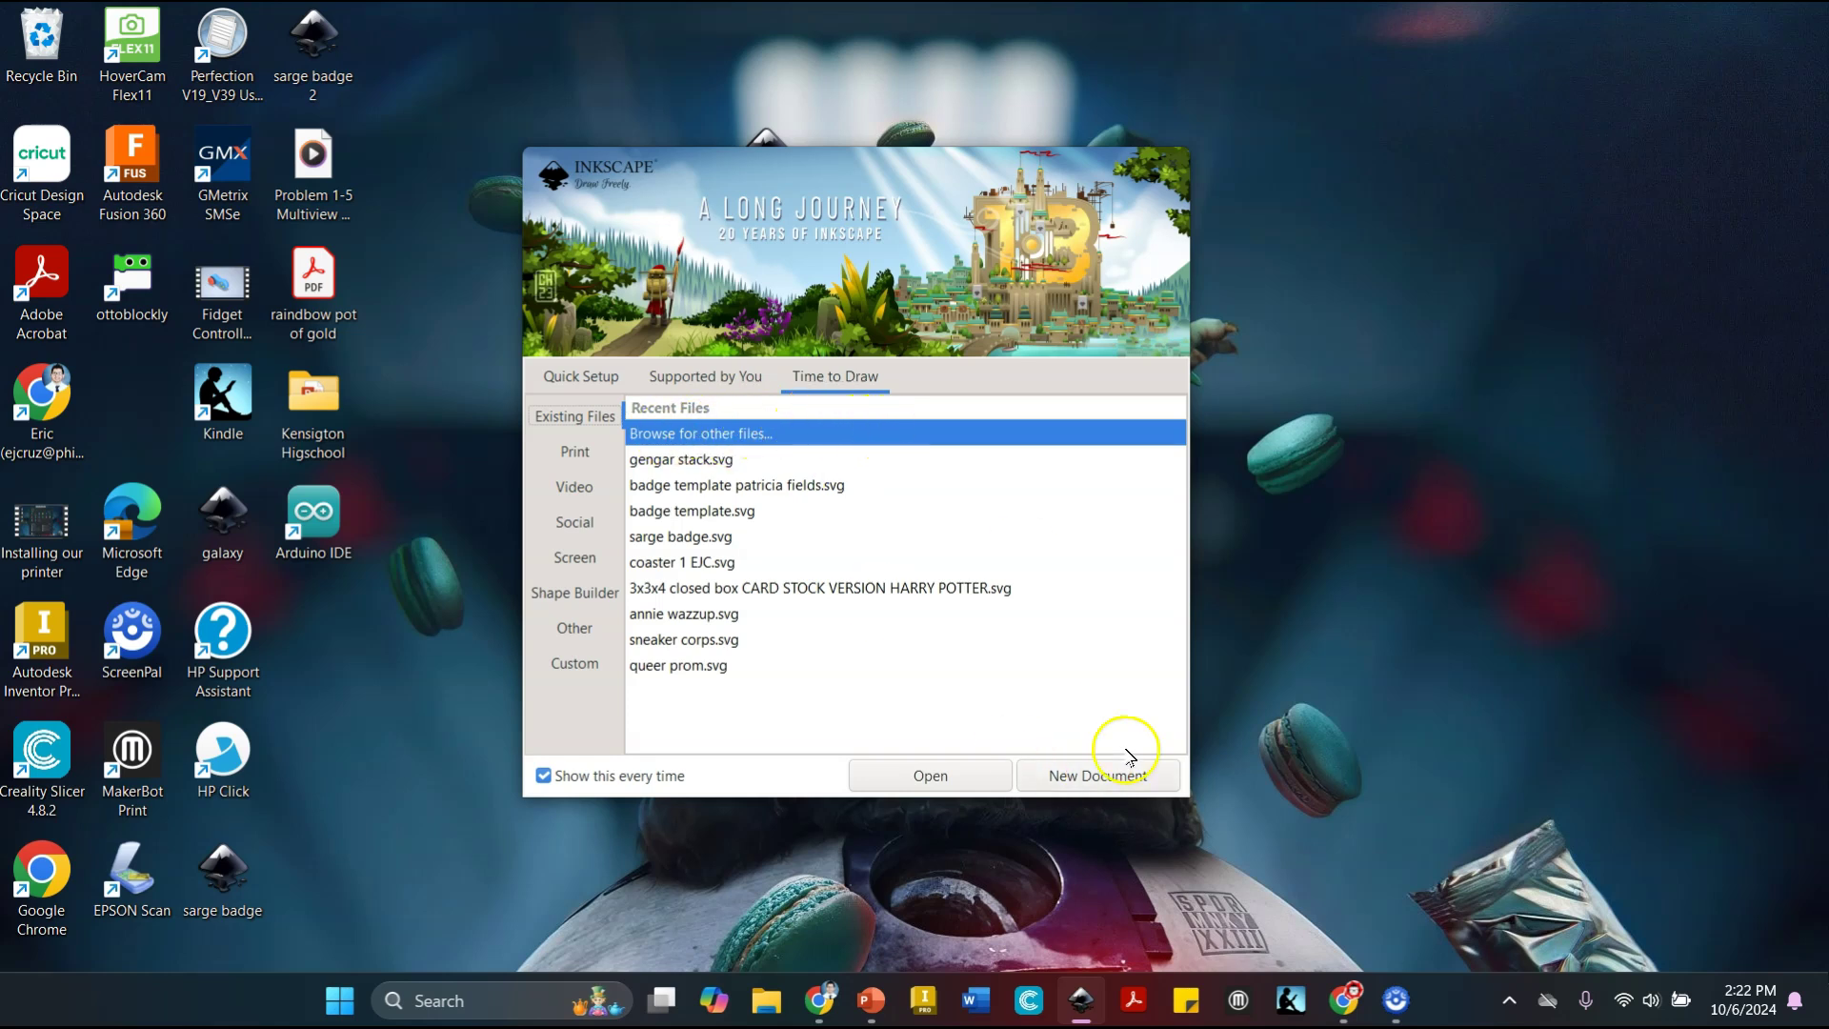
{"action": "left_click", "coordinate": [1130, 779]}
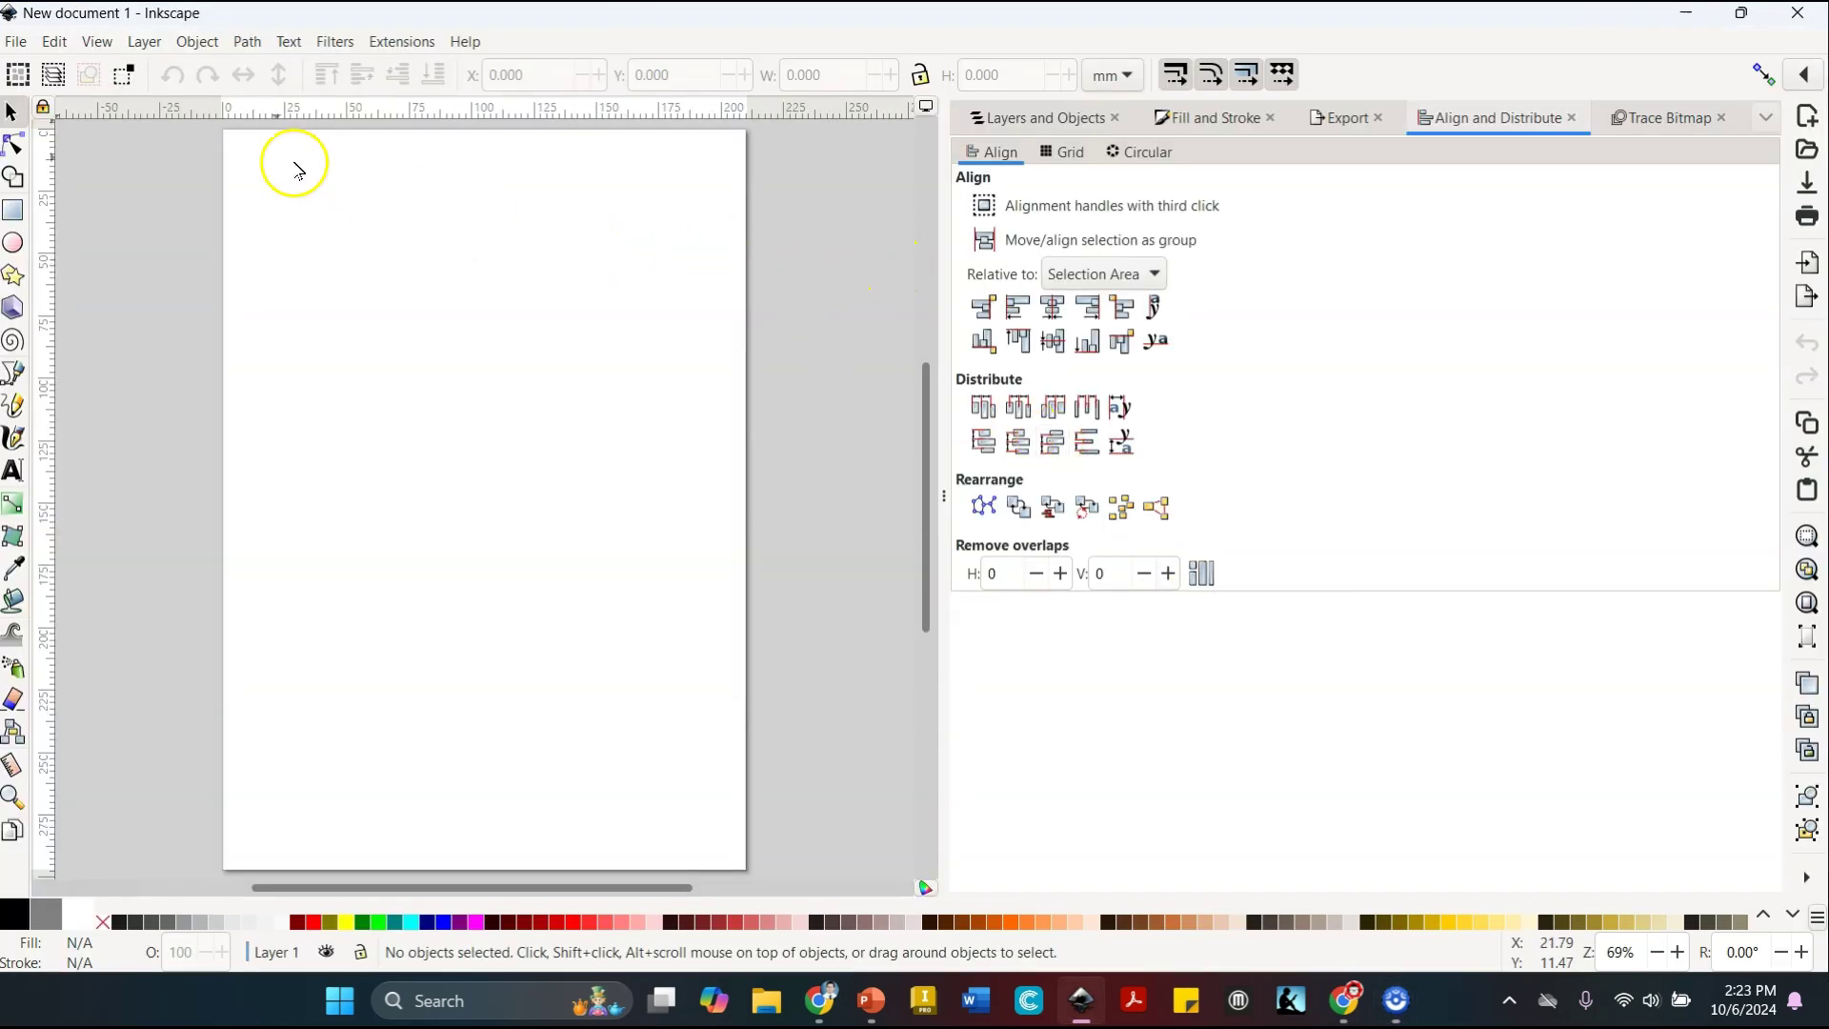
{"action": "left_click", "coordinate": [16, 40]}
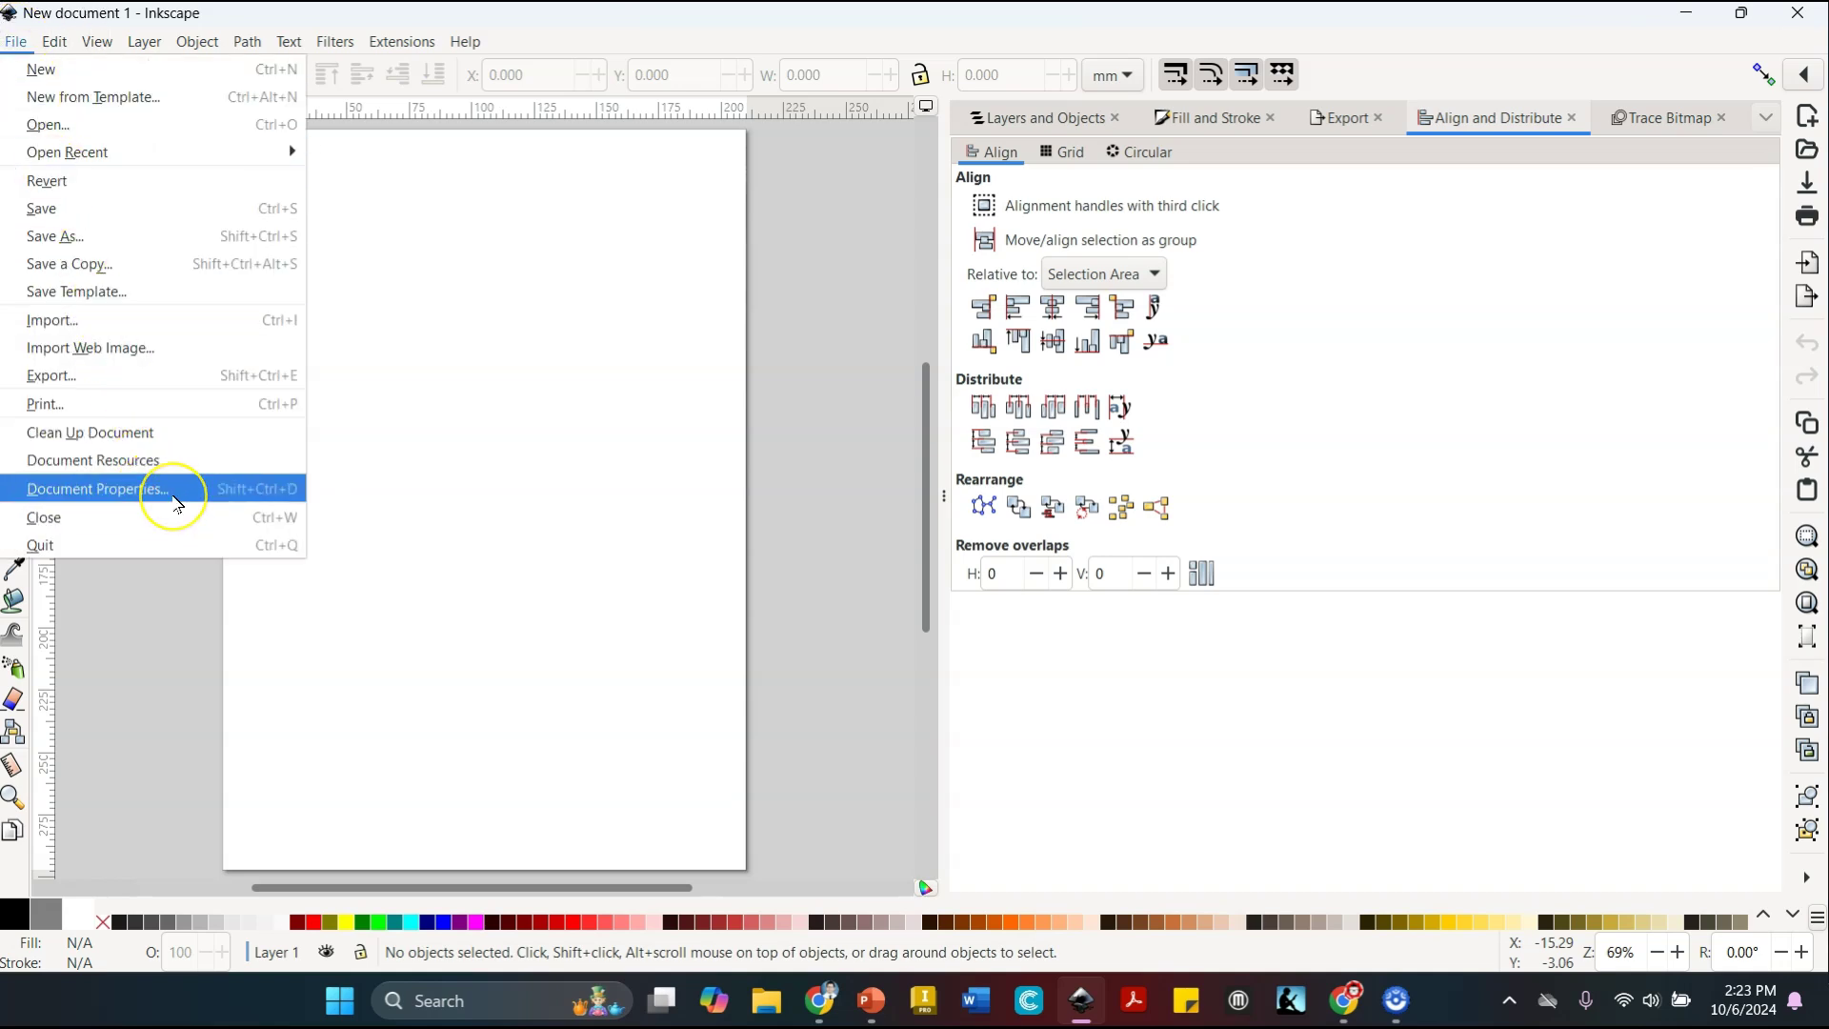
{"action": "left_click", "coordinate": [176, 503]}
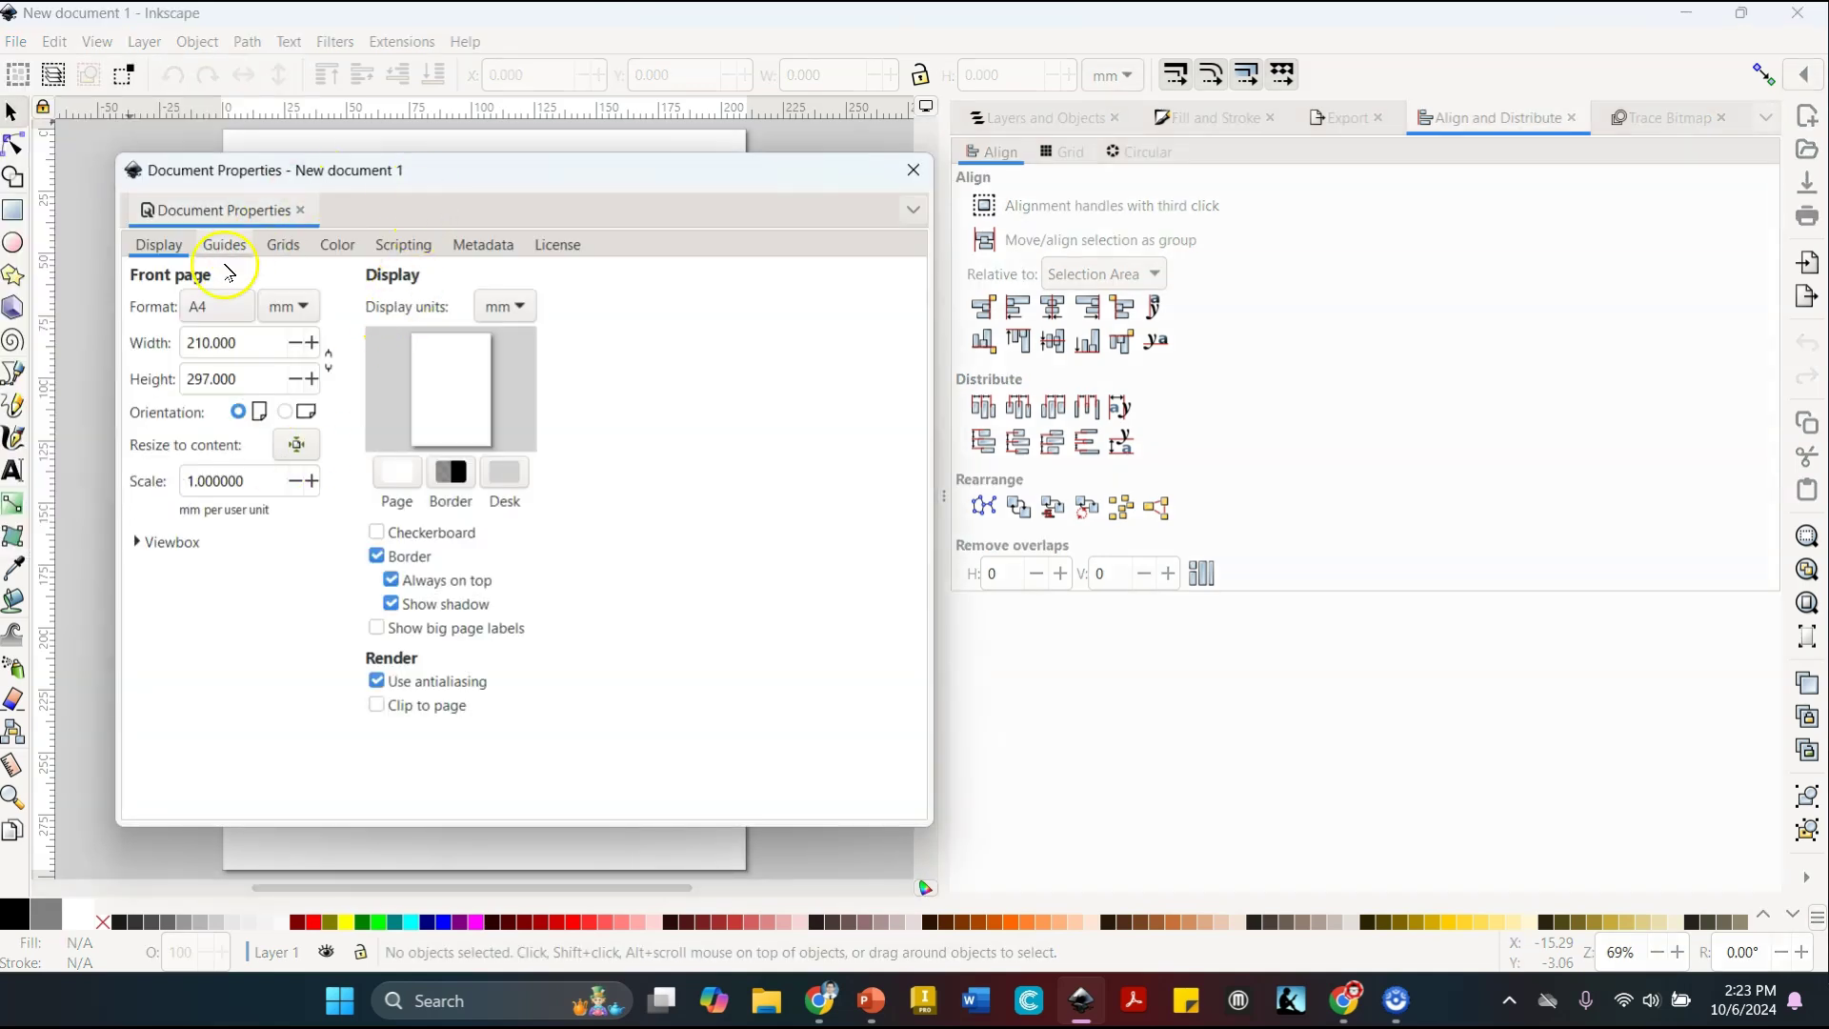
{"action": "left_click", "coordinate": [273, 314]}
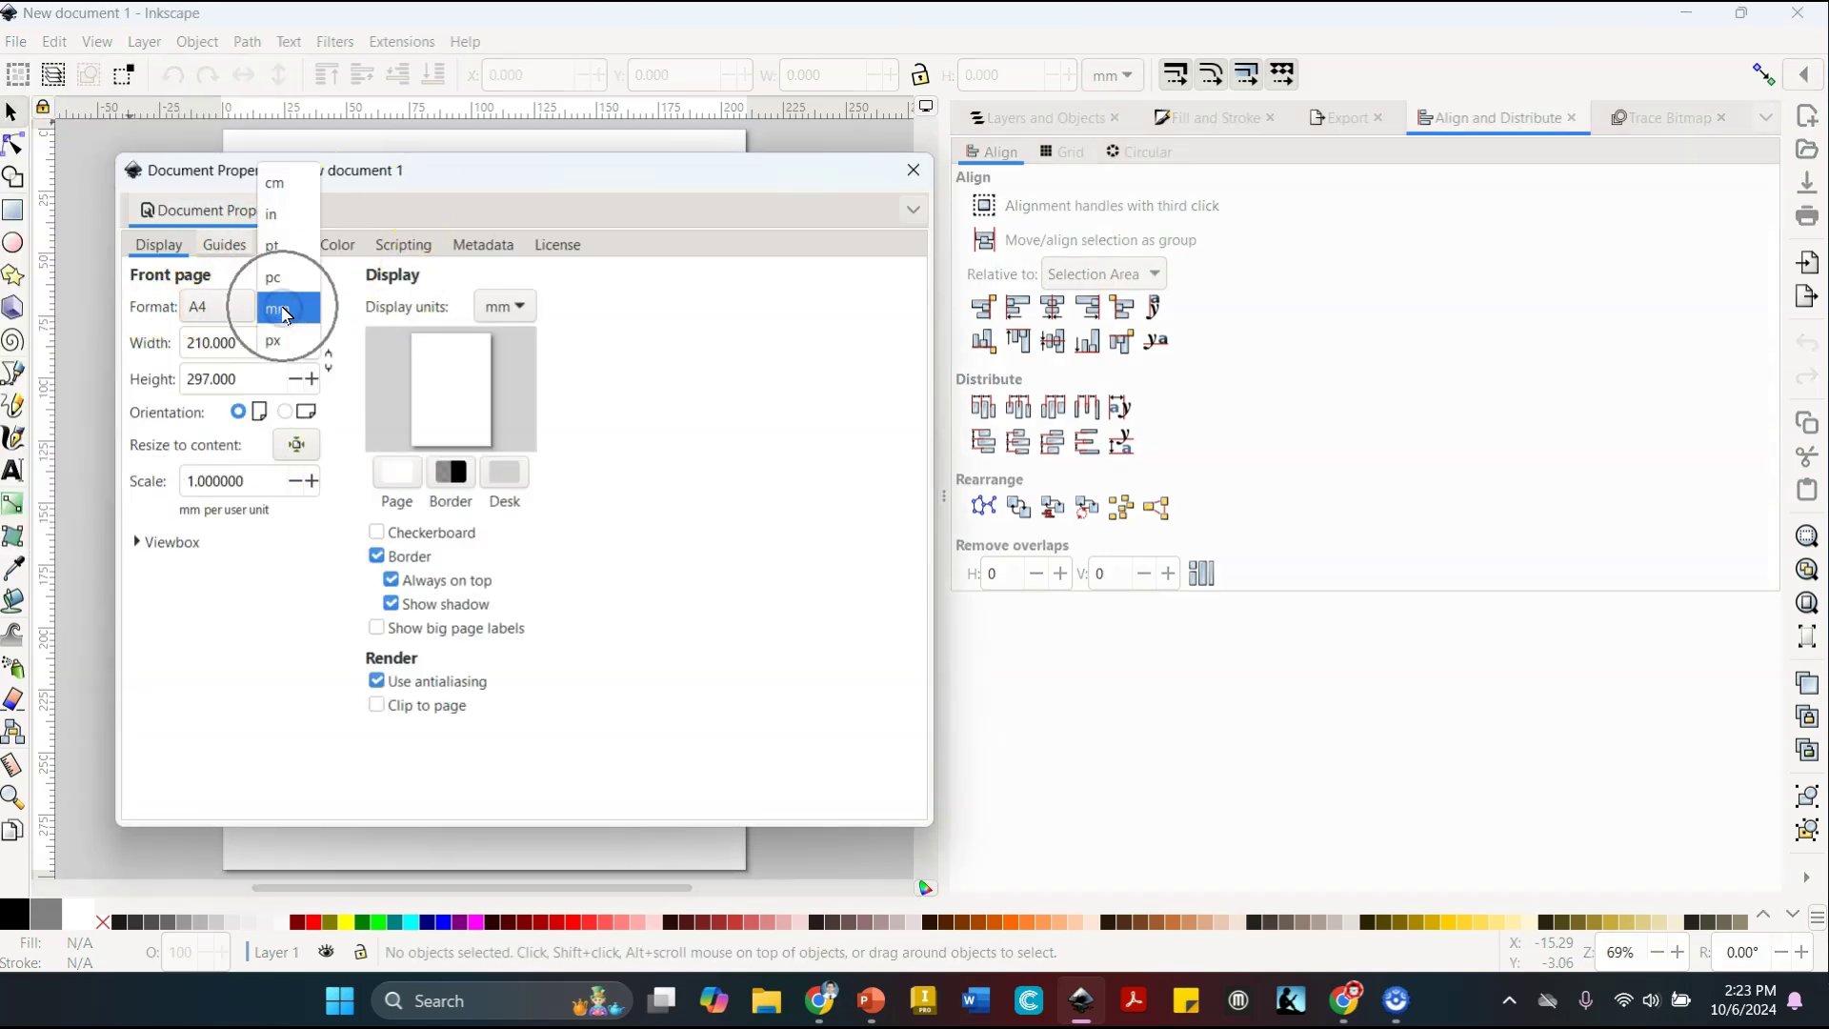
{"action": "left_click", "coordinate": [288, 221]}
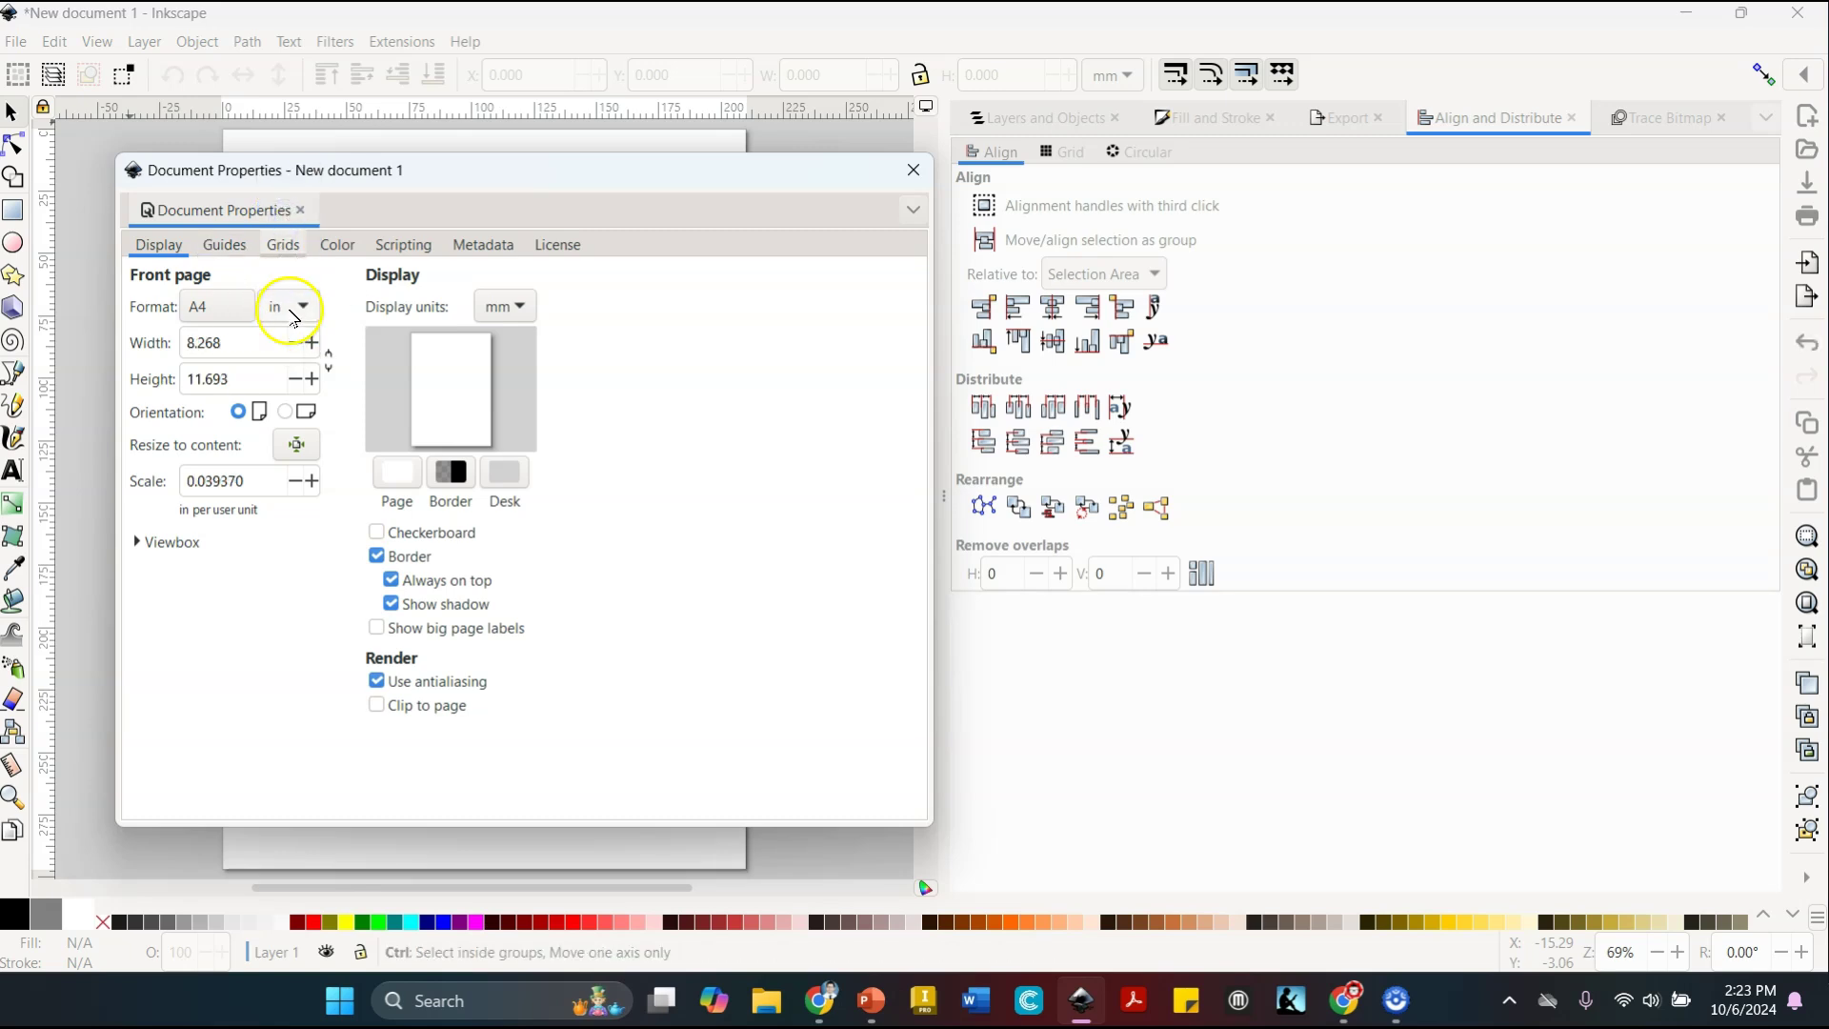
{"action": "left_click", "coordinate": [494, 310]}
{"action": "left_click", "coordinate": [502, 213]}
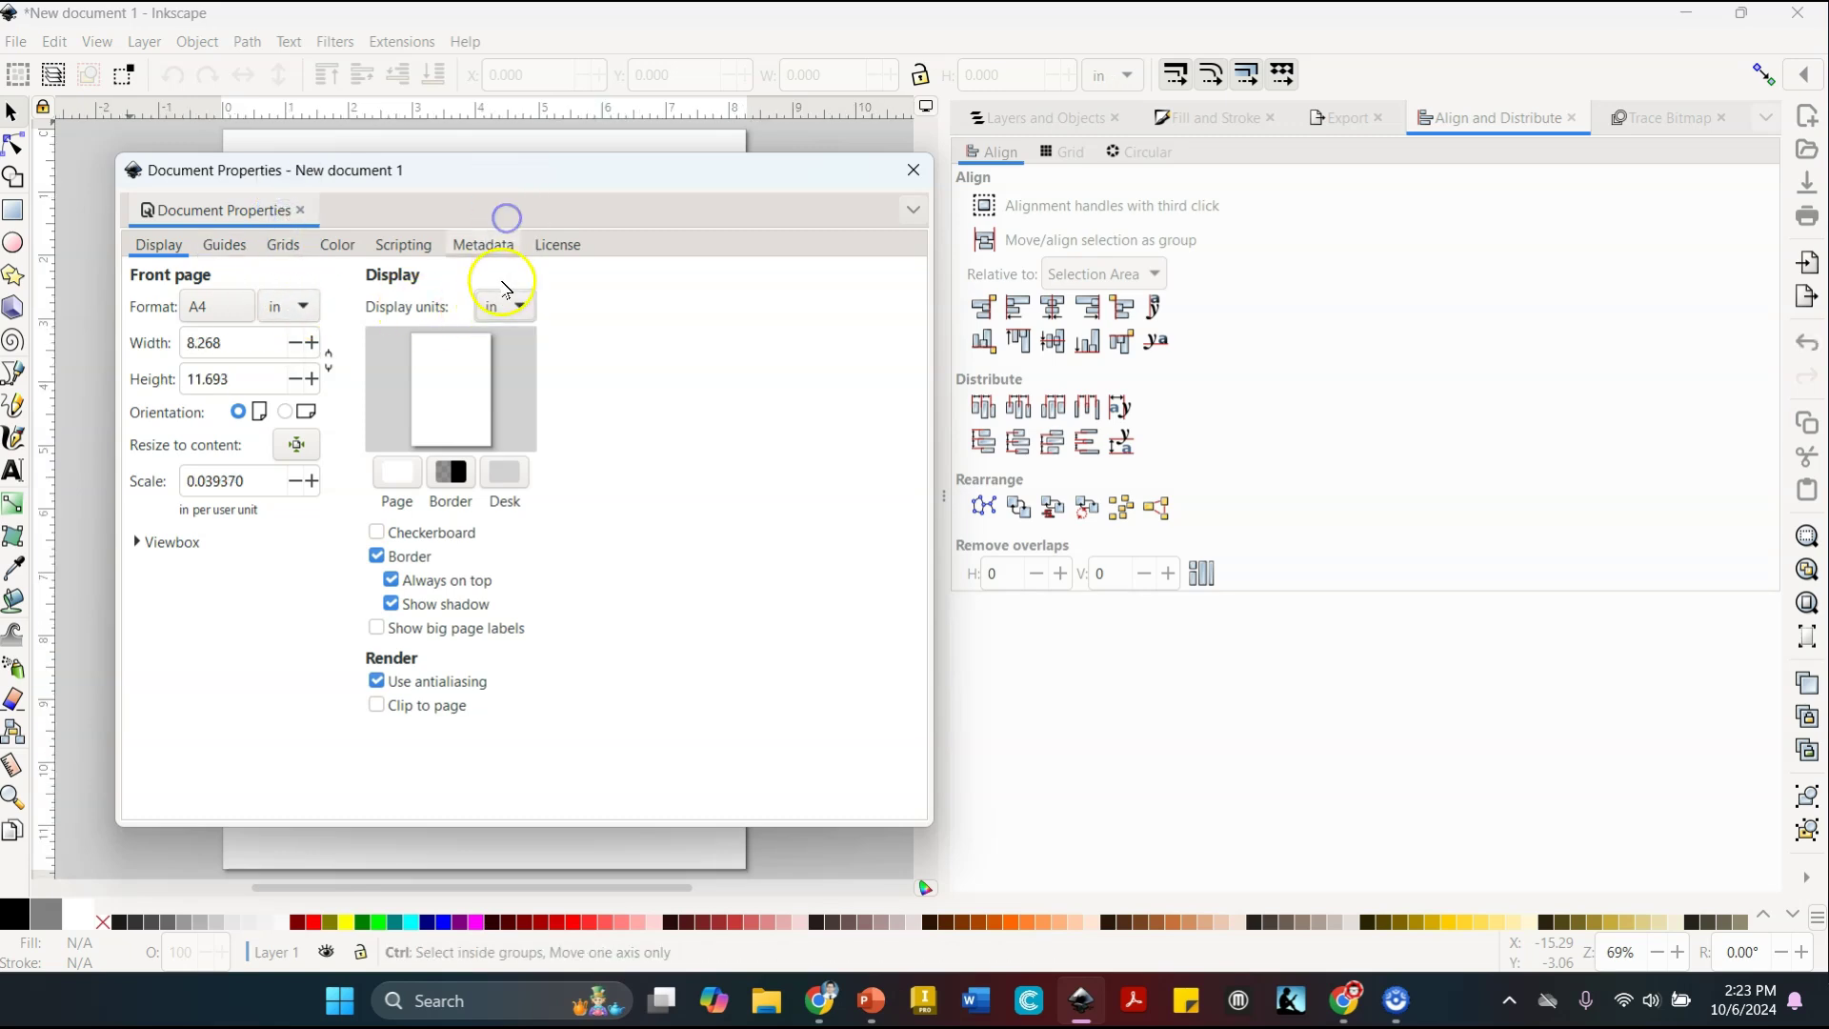
Set the page size to 24 in wide by 12 in high and narrow the docked dialogs to enlarge the canvas area
{"action": "left_click_drag", "start_coordinate": [244, 345], "coordinate": [151, 346]}
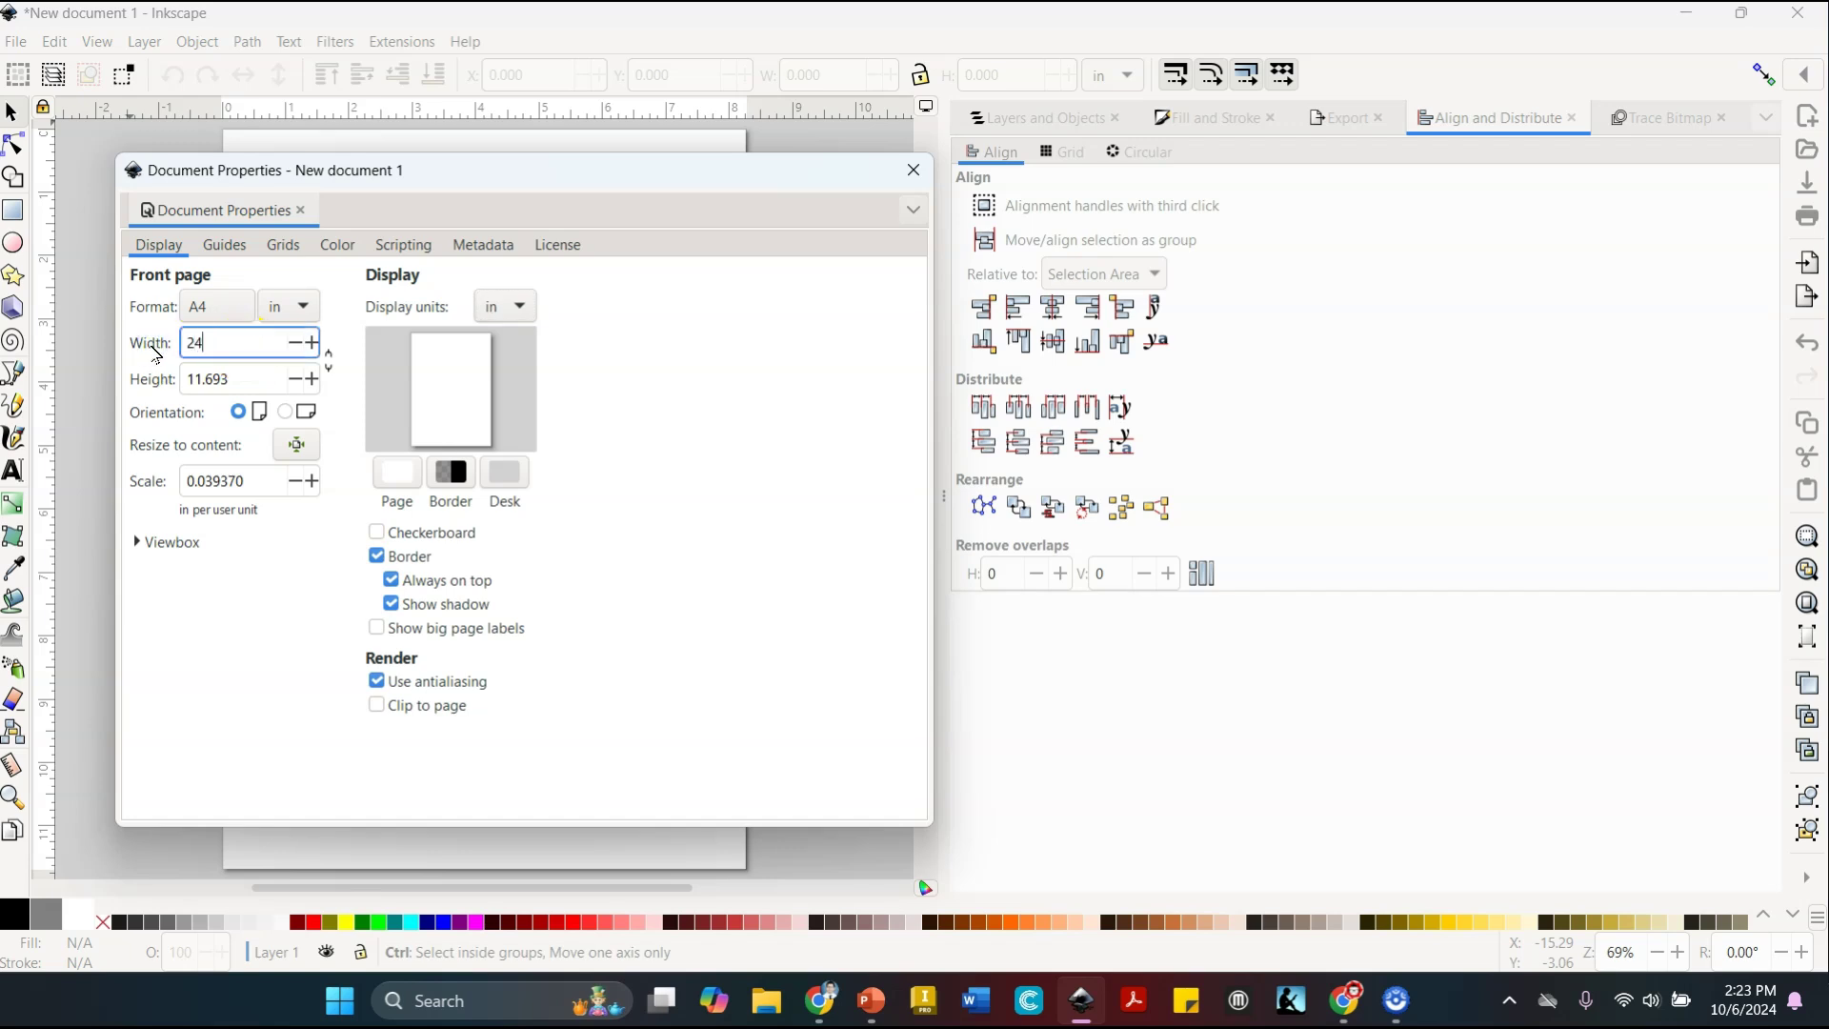
{"action": "left_click_drag", "start_coordinate": [247, 390], "coordinate": [172, 385]}
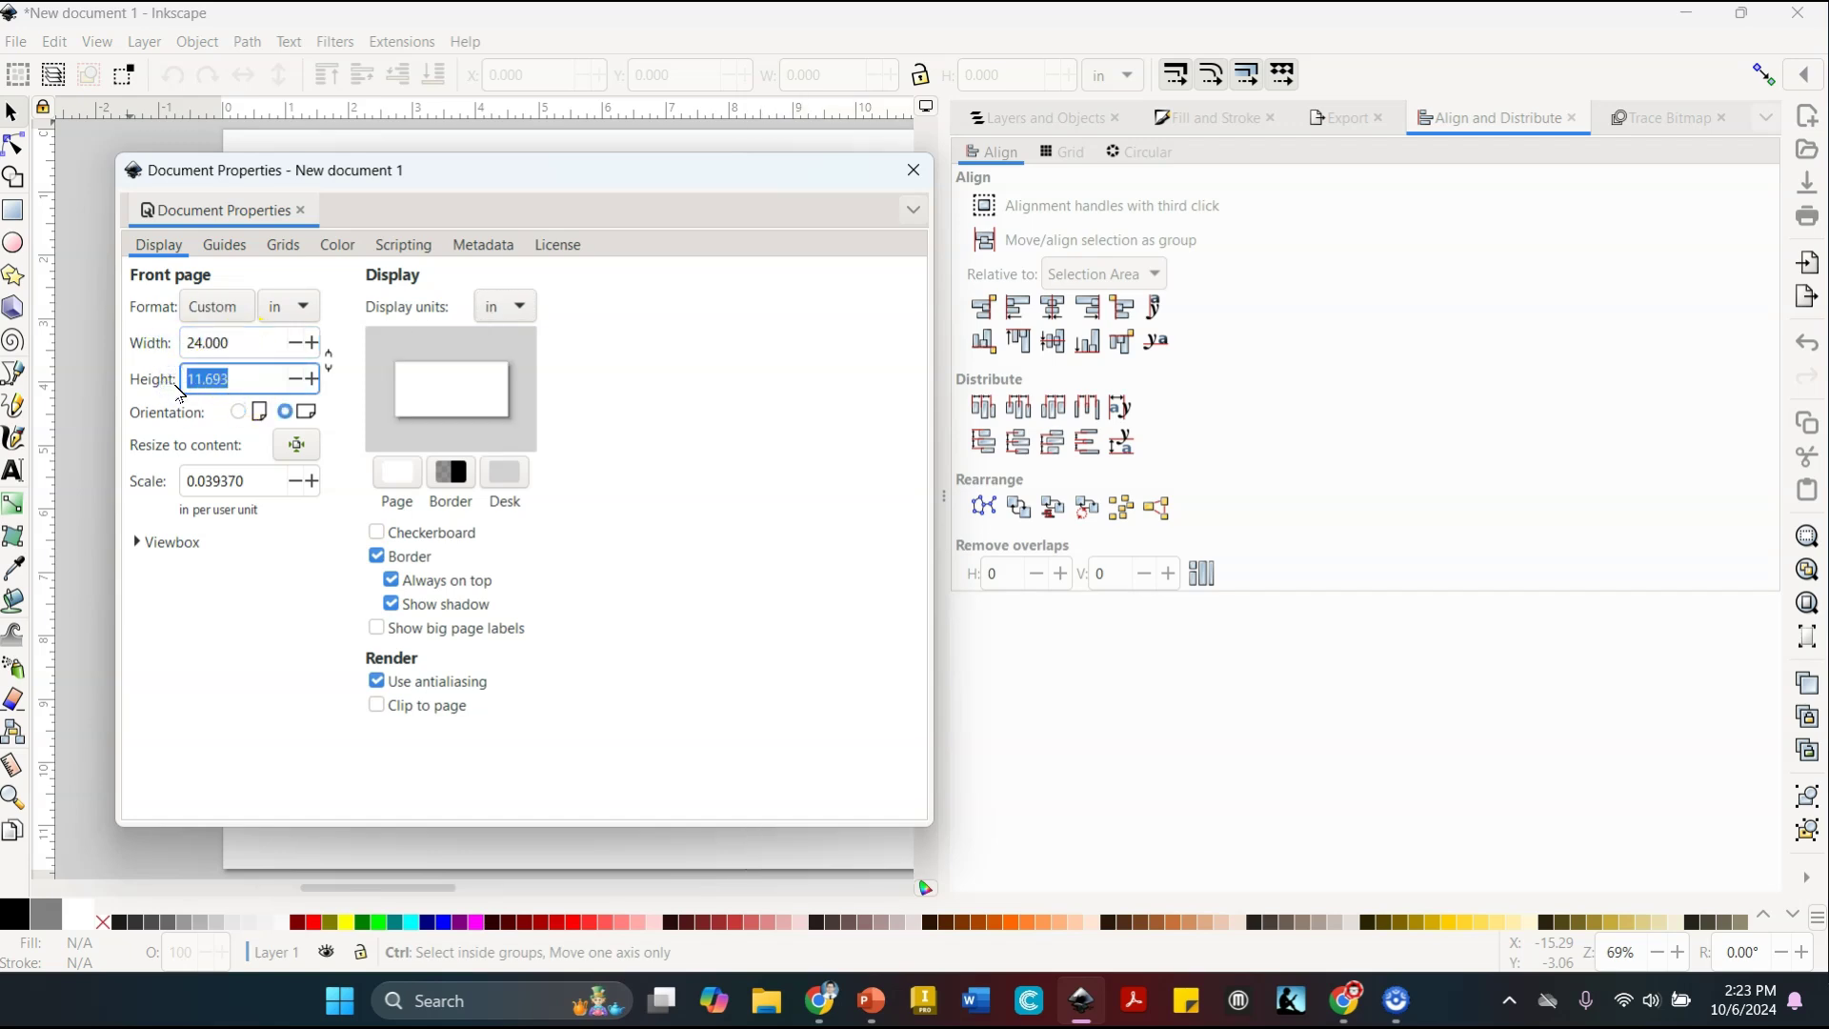
{"action": "type", "text": "12"}
{"action": "left_click", "coordinate": [238, 343]}
{"action": "left_click", "coordinate": [273, 389]}
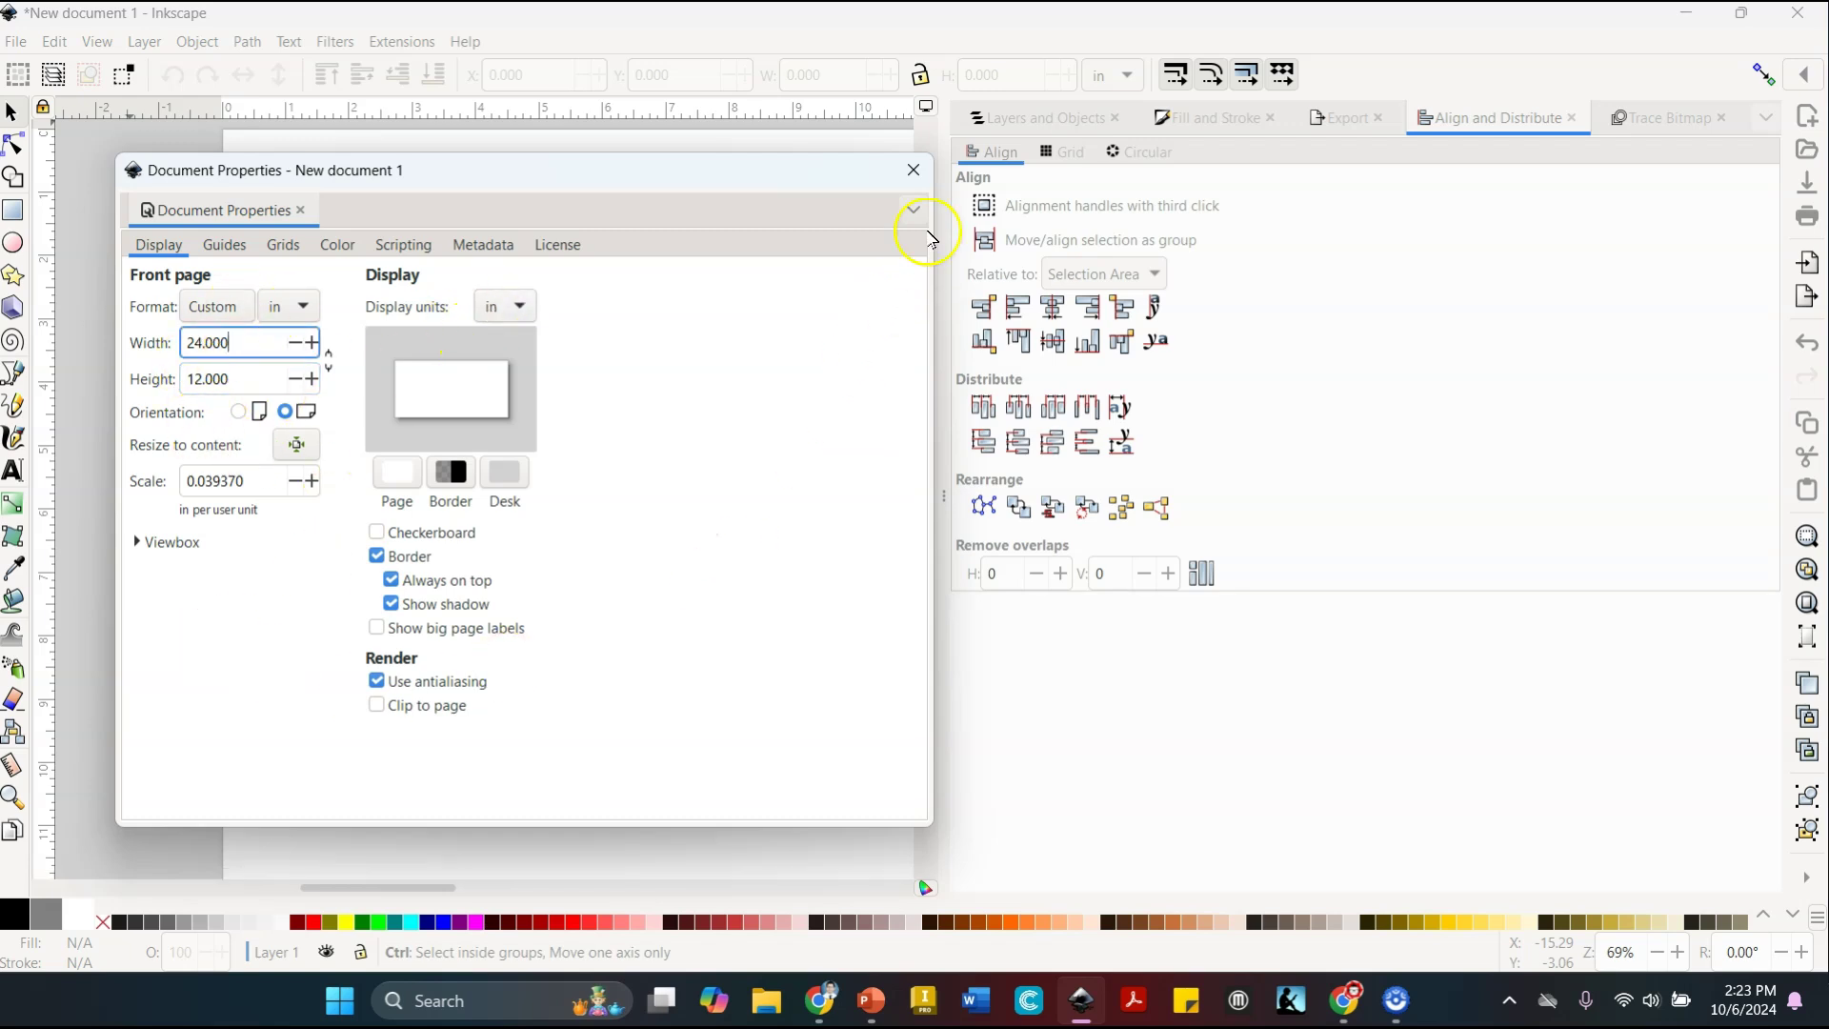
{"action": "left_click", "coordinate": [913, 171]}
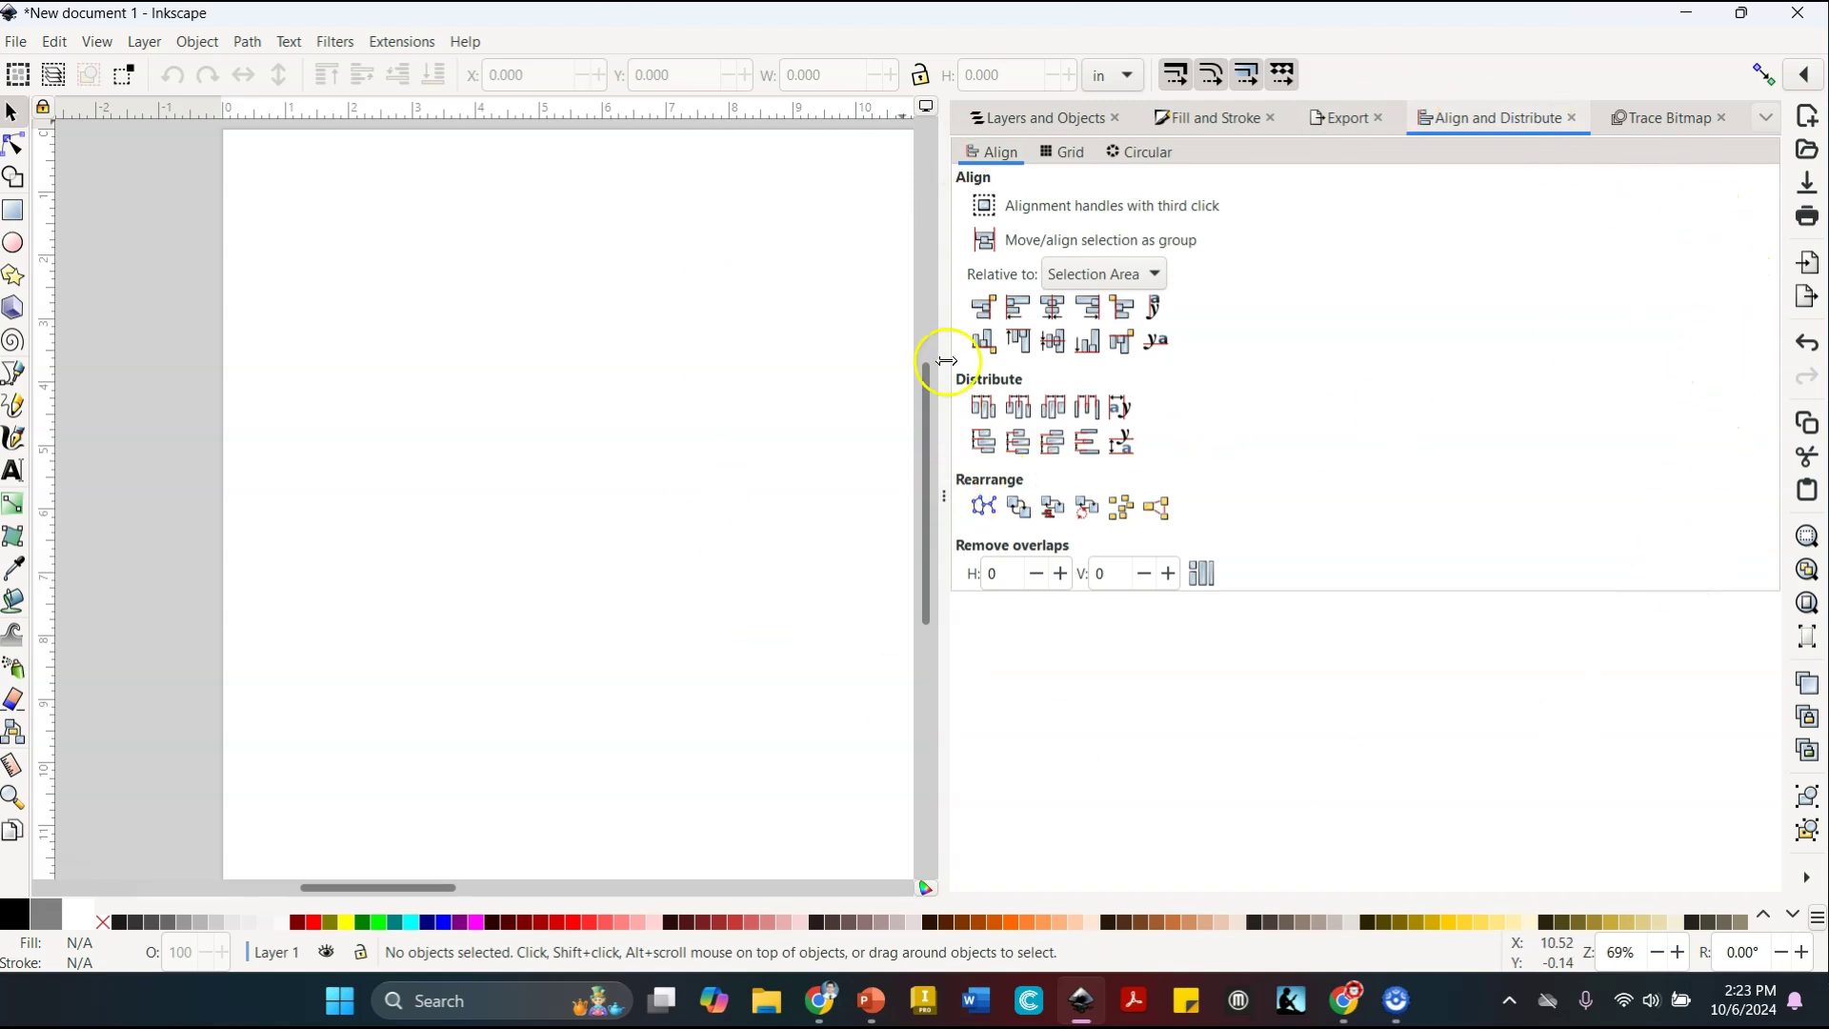
{"action": "left_click_drag", "start_coordinate": [943, 511], "coordinate": [1529, 544]}
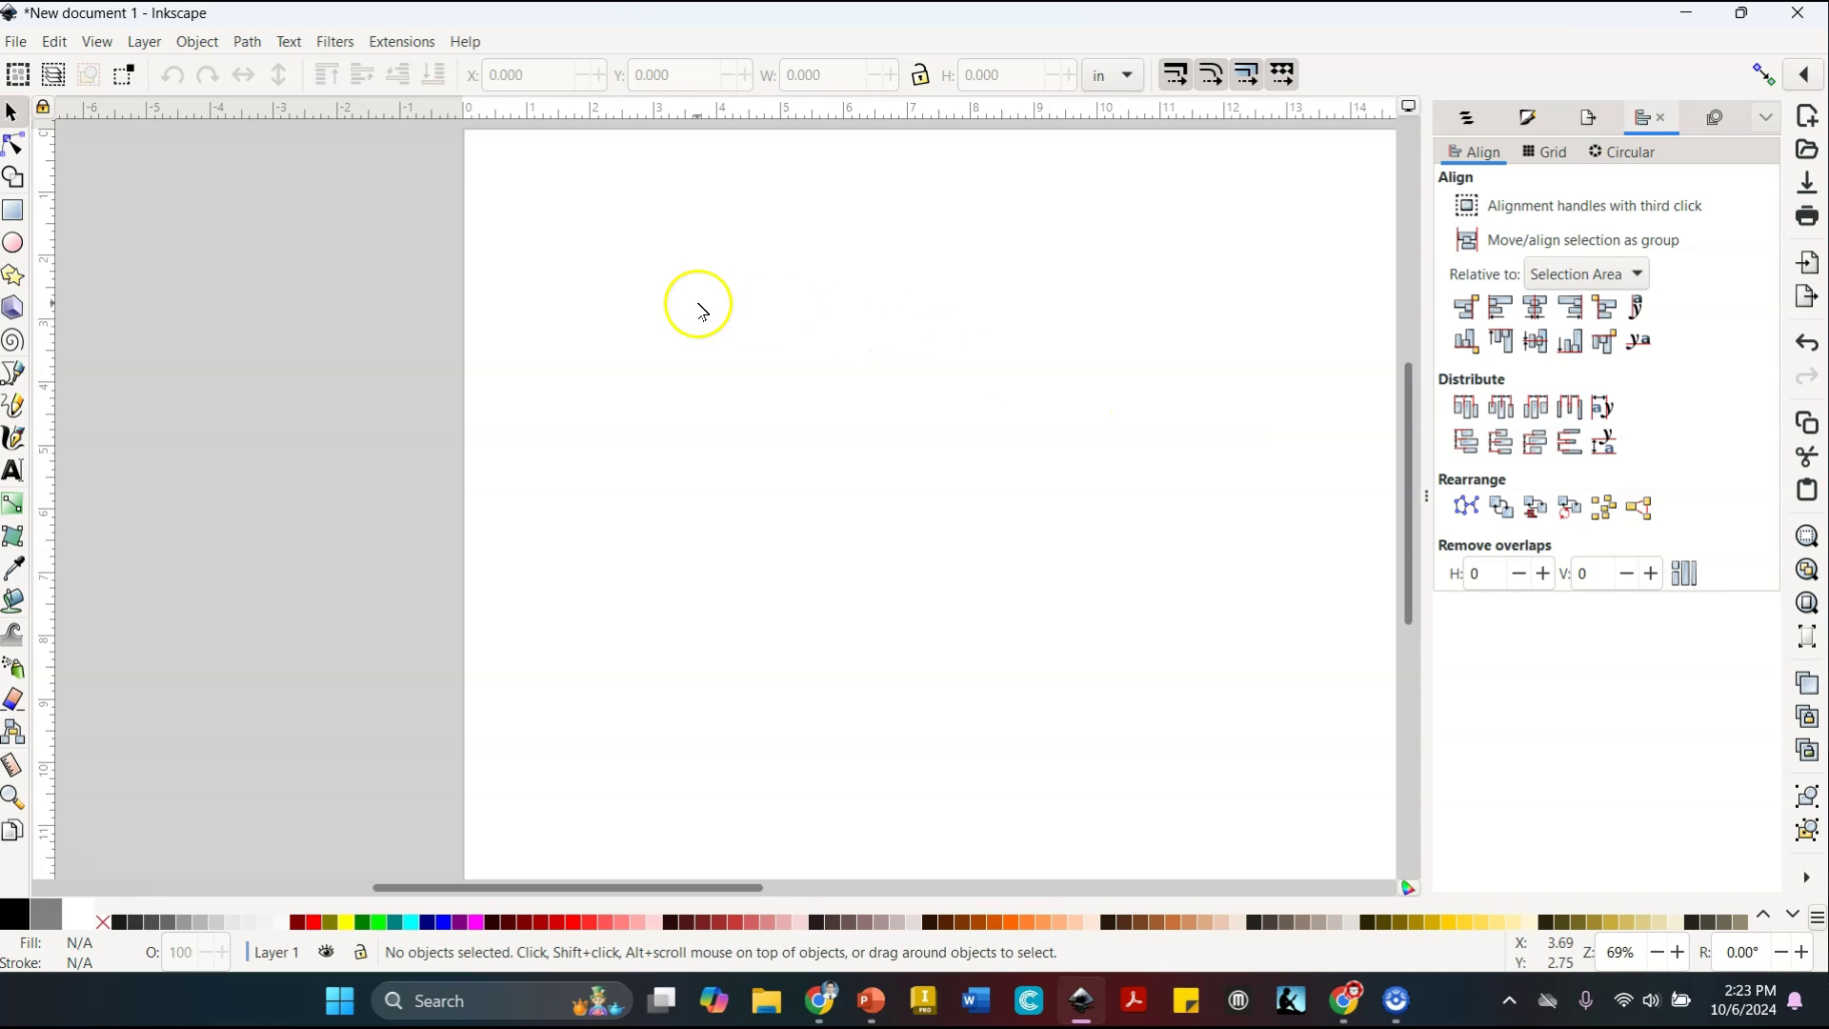
{"action": "key", "text": "5"}
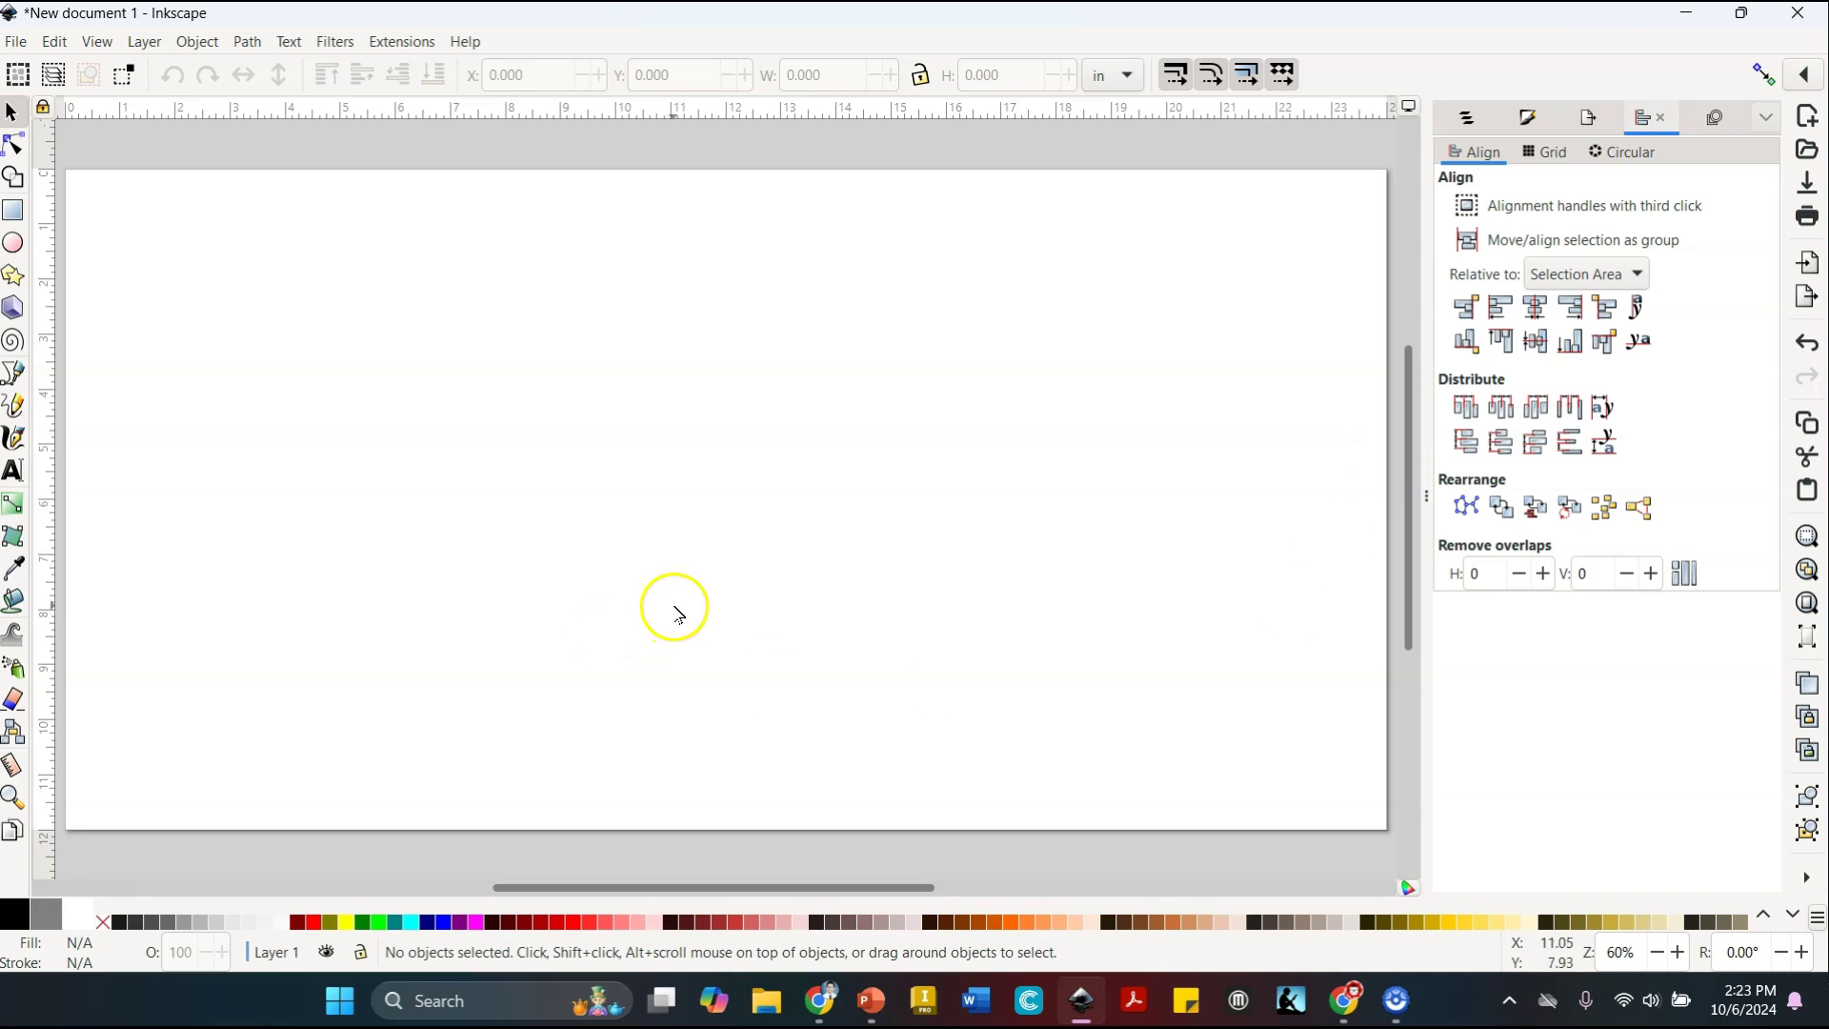
Switch to PowerPoint to view the keychain reference picture, and to Chrome to view the Kirby image search
{"action": "left_click", "coordinate": [873, 1003]}
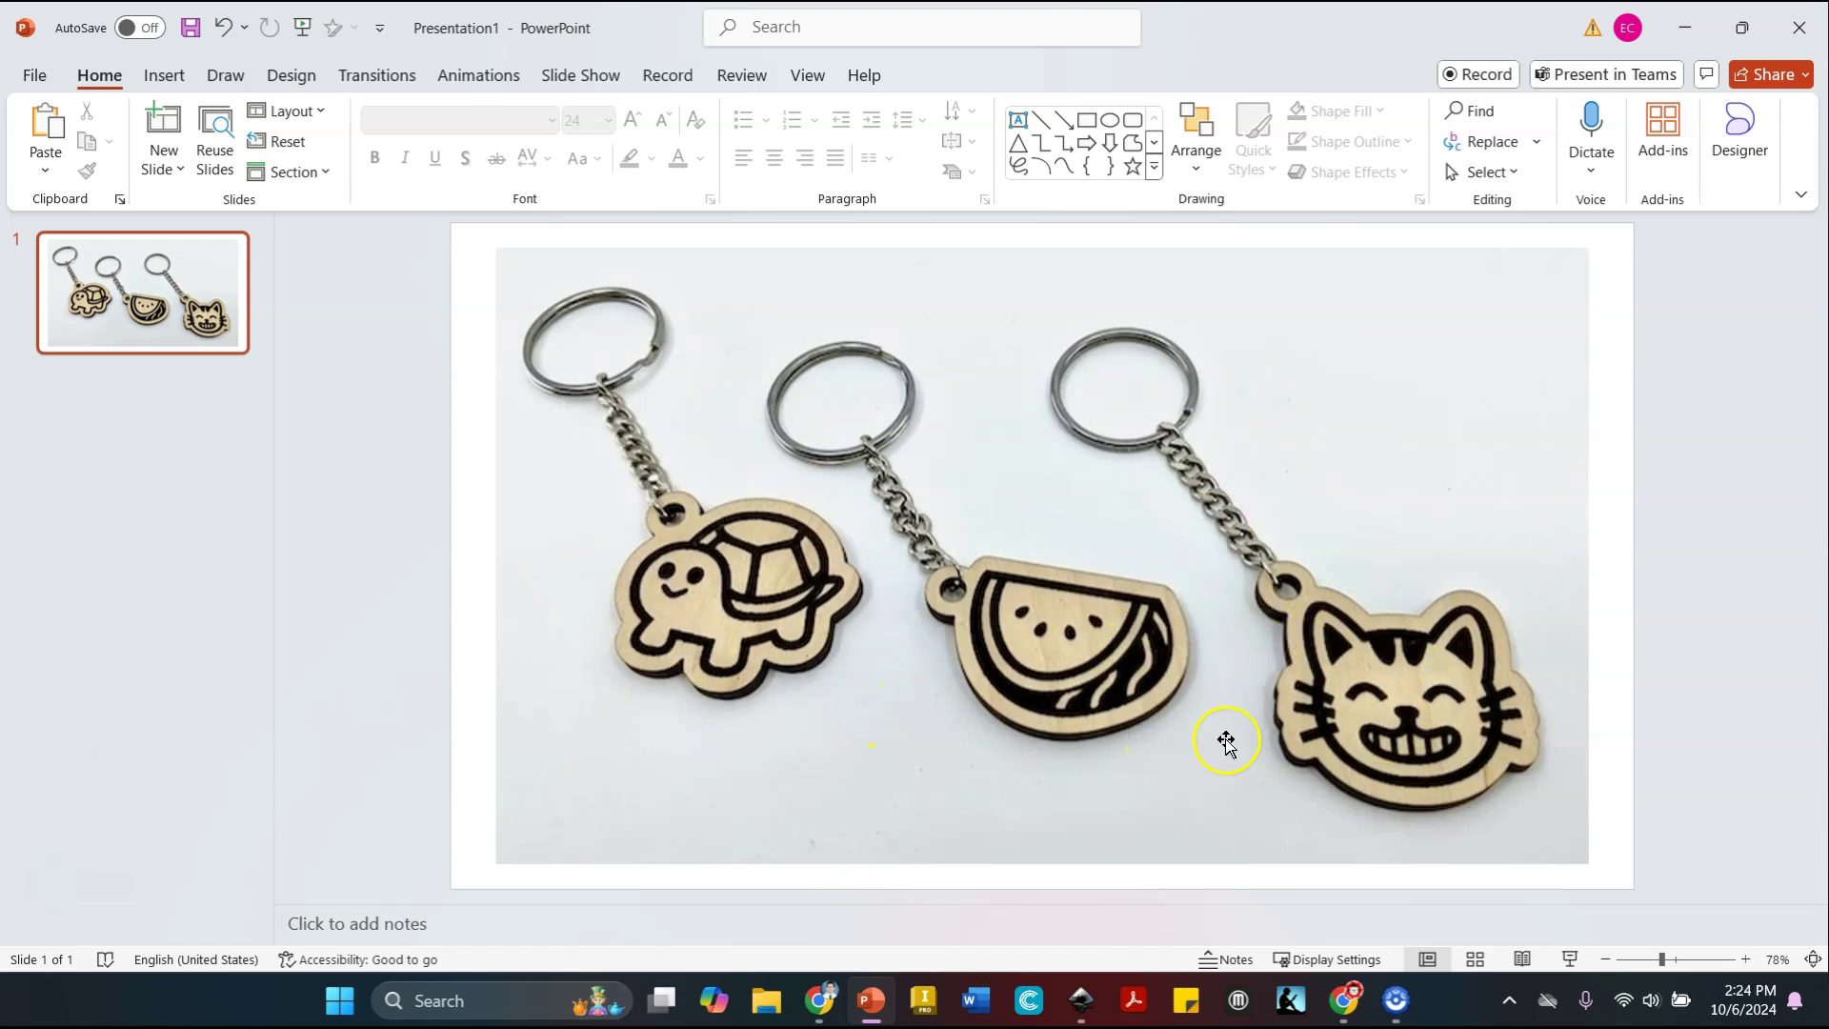
{"action": "left_click", "coordinate": [827, 999]}
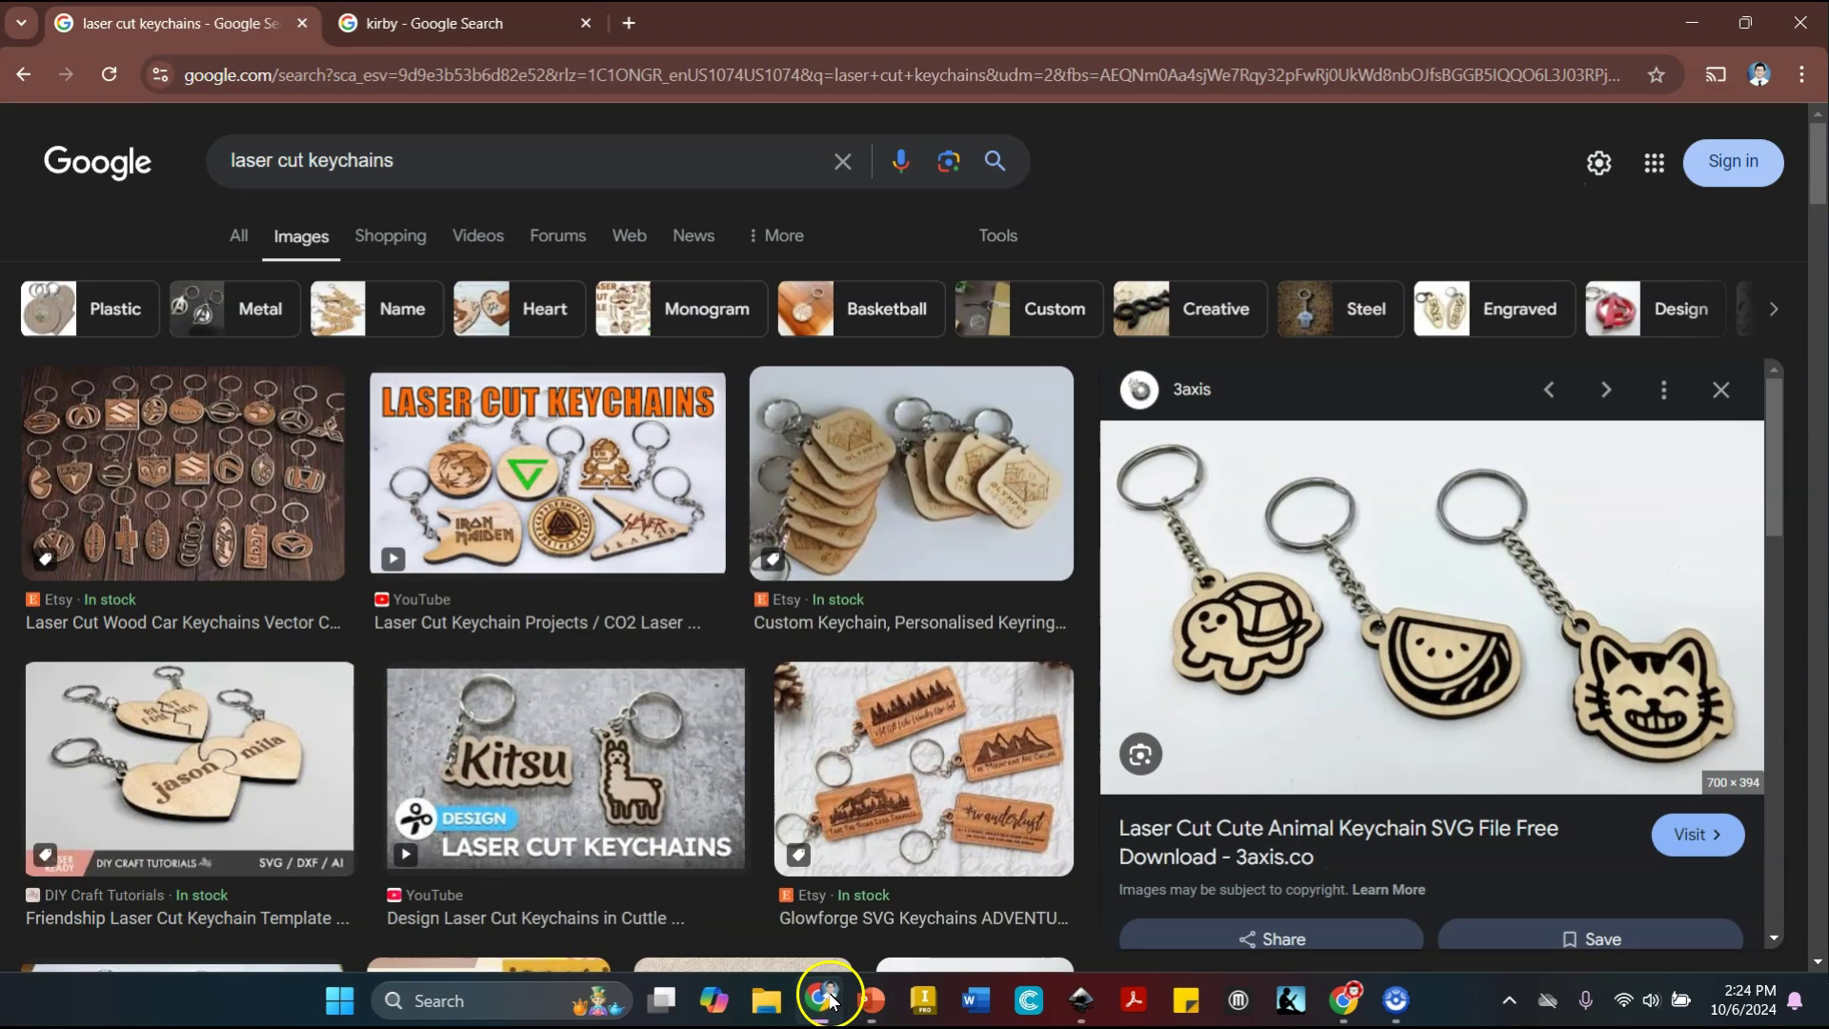
{"action": "left_click", "coordinate": [484, 30]}
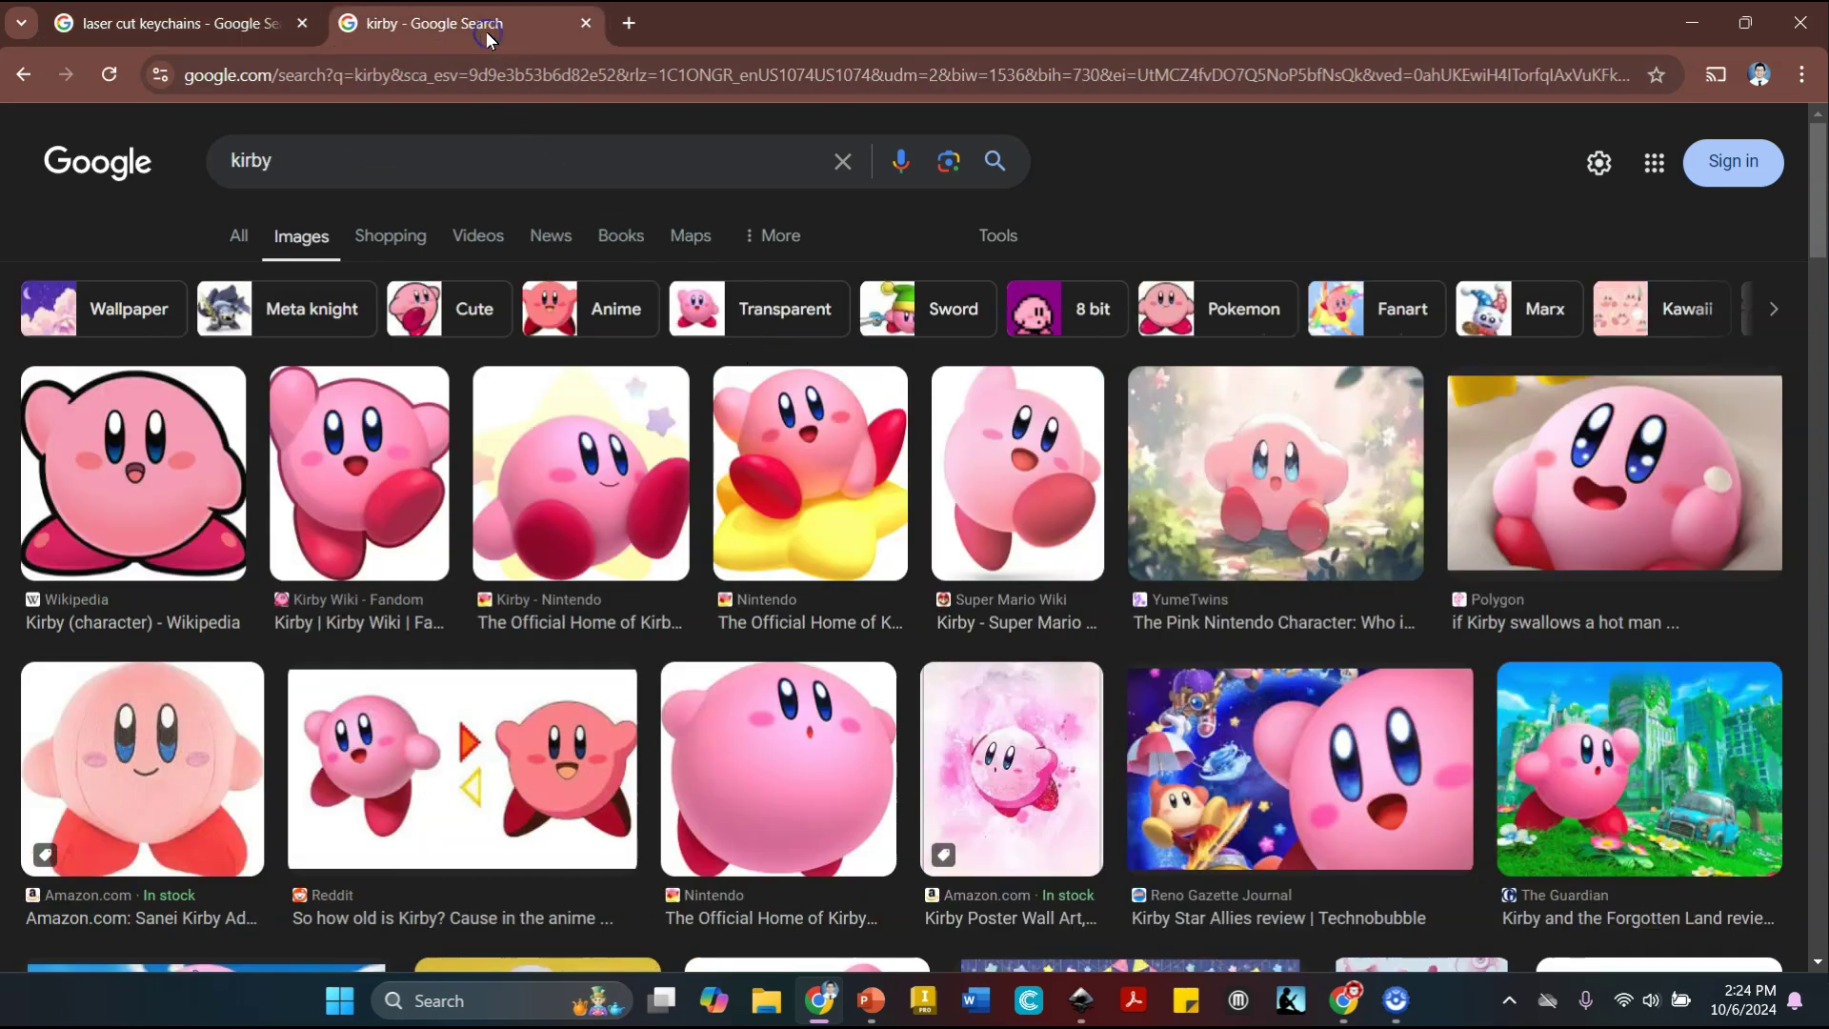
{"action": "left_click", "coordinate": [335, 157]}
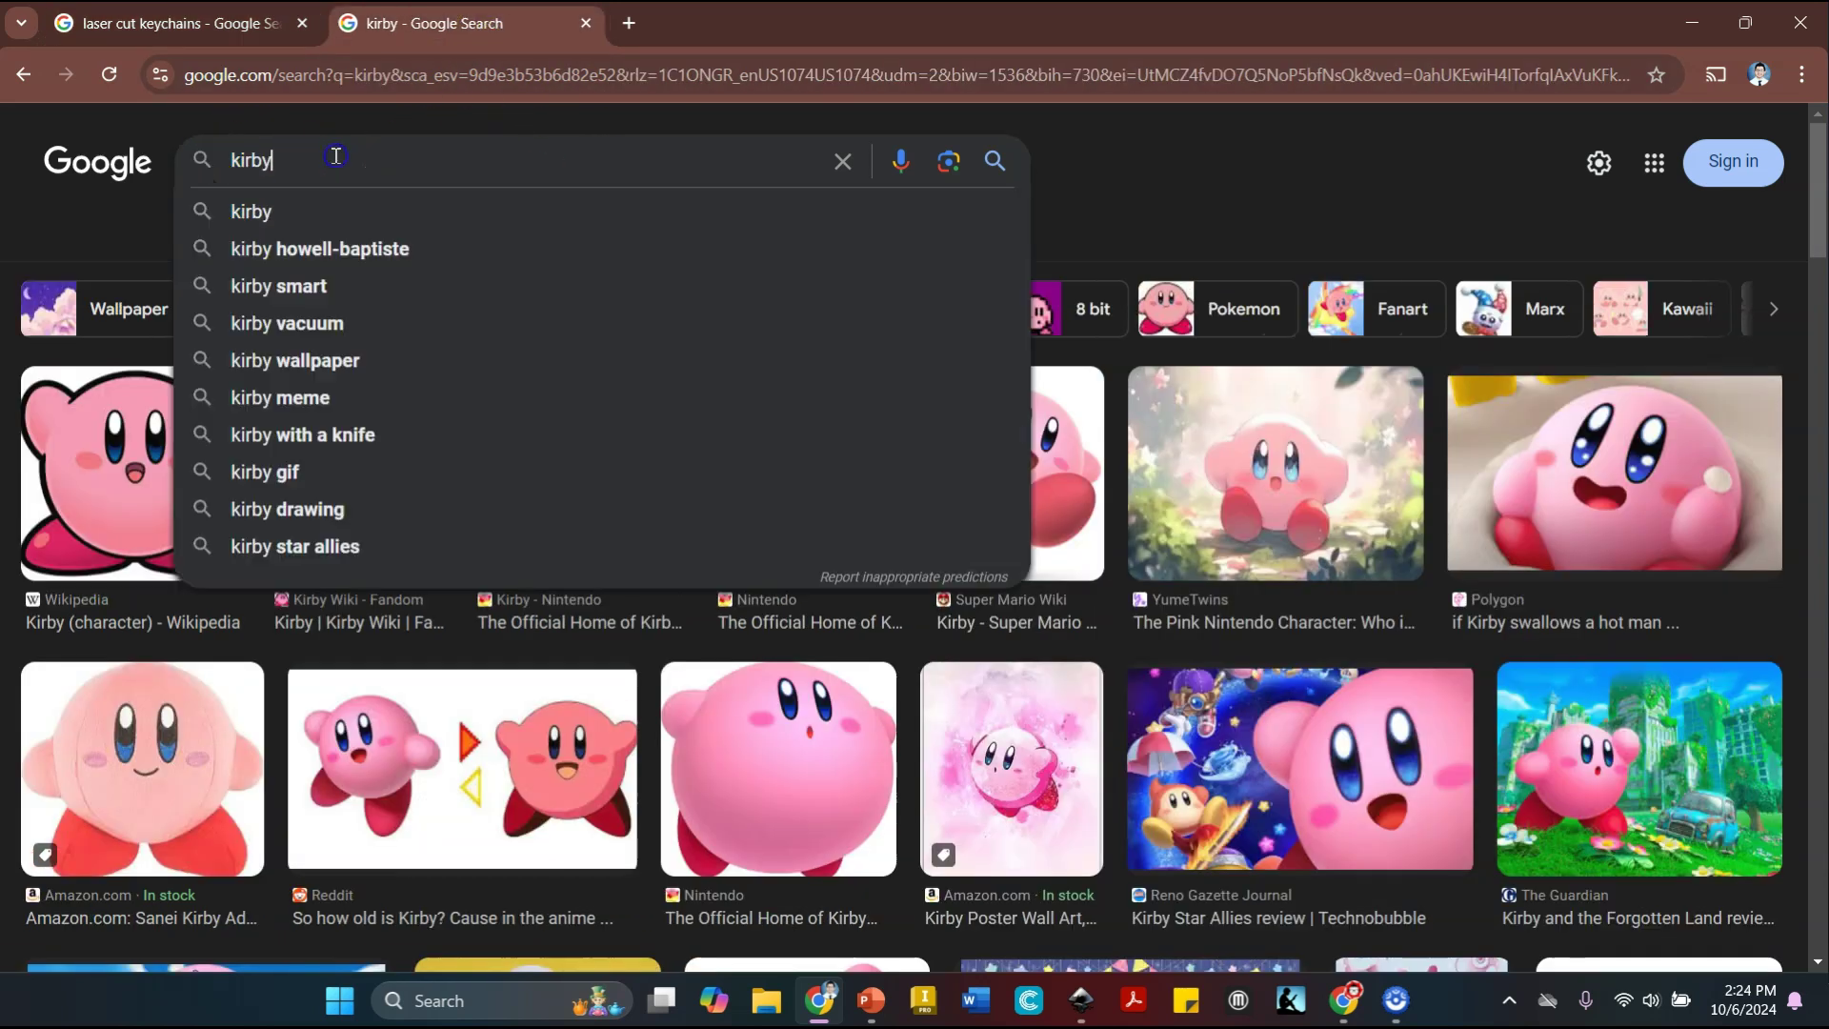
{"action": "left_click", "coordinate": [1132, 164]}
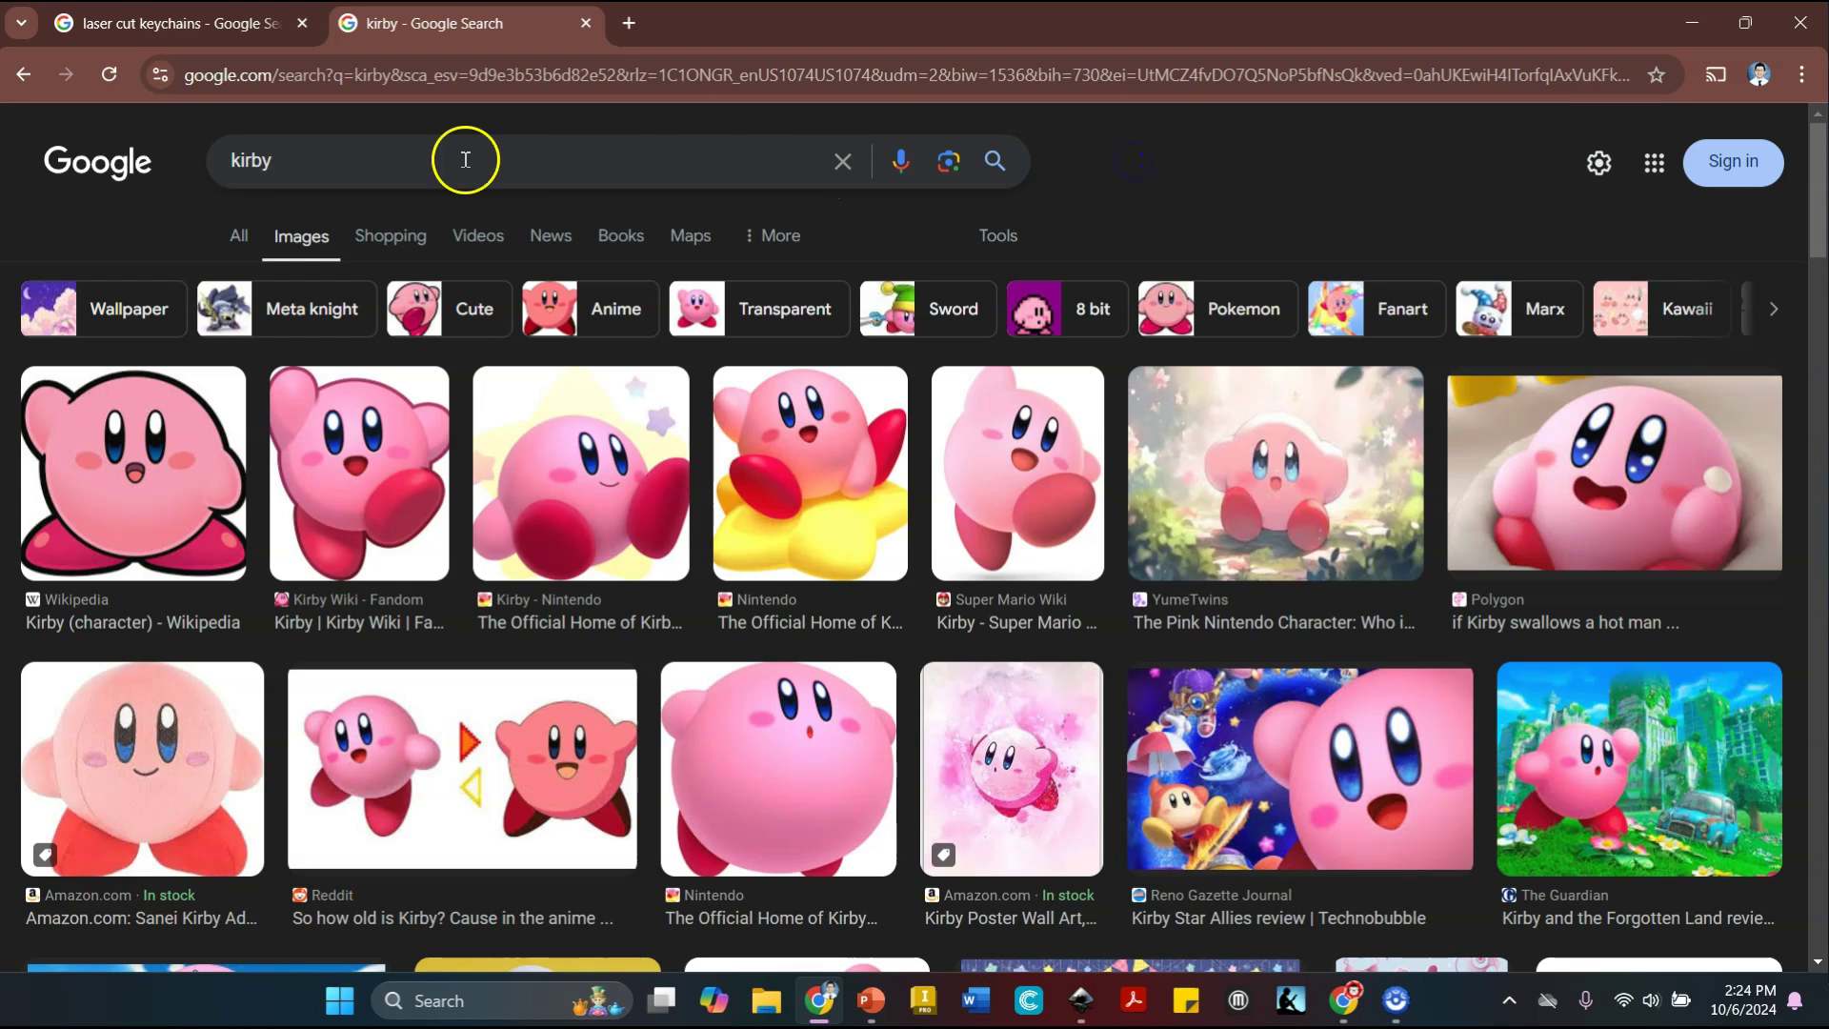
{"action": "left_click", "coordinate": [465, 159]}
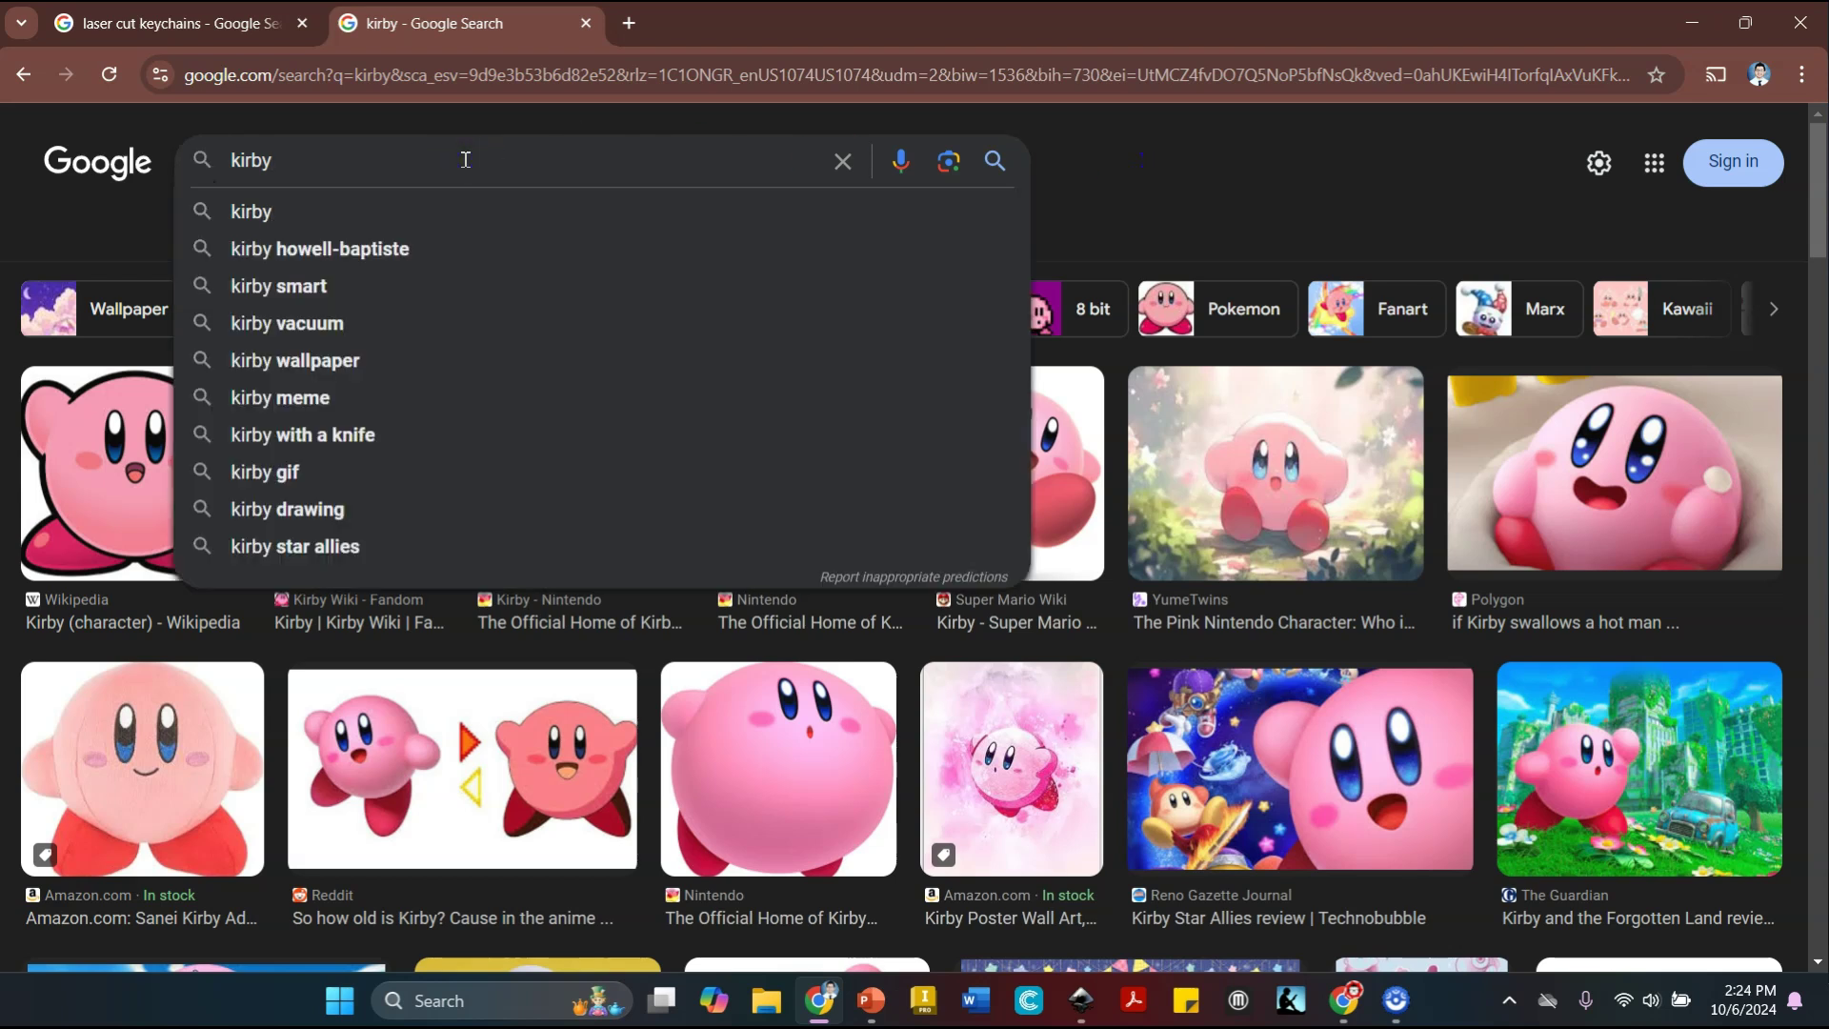
{"action": "left_click", "coordinate": [1267, 168]}
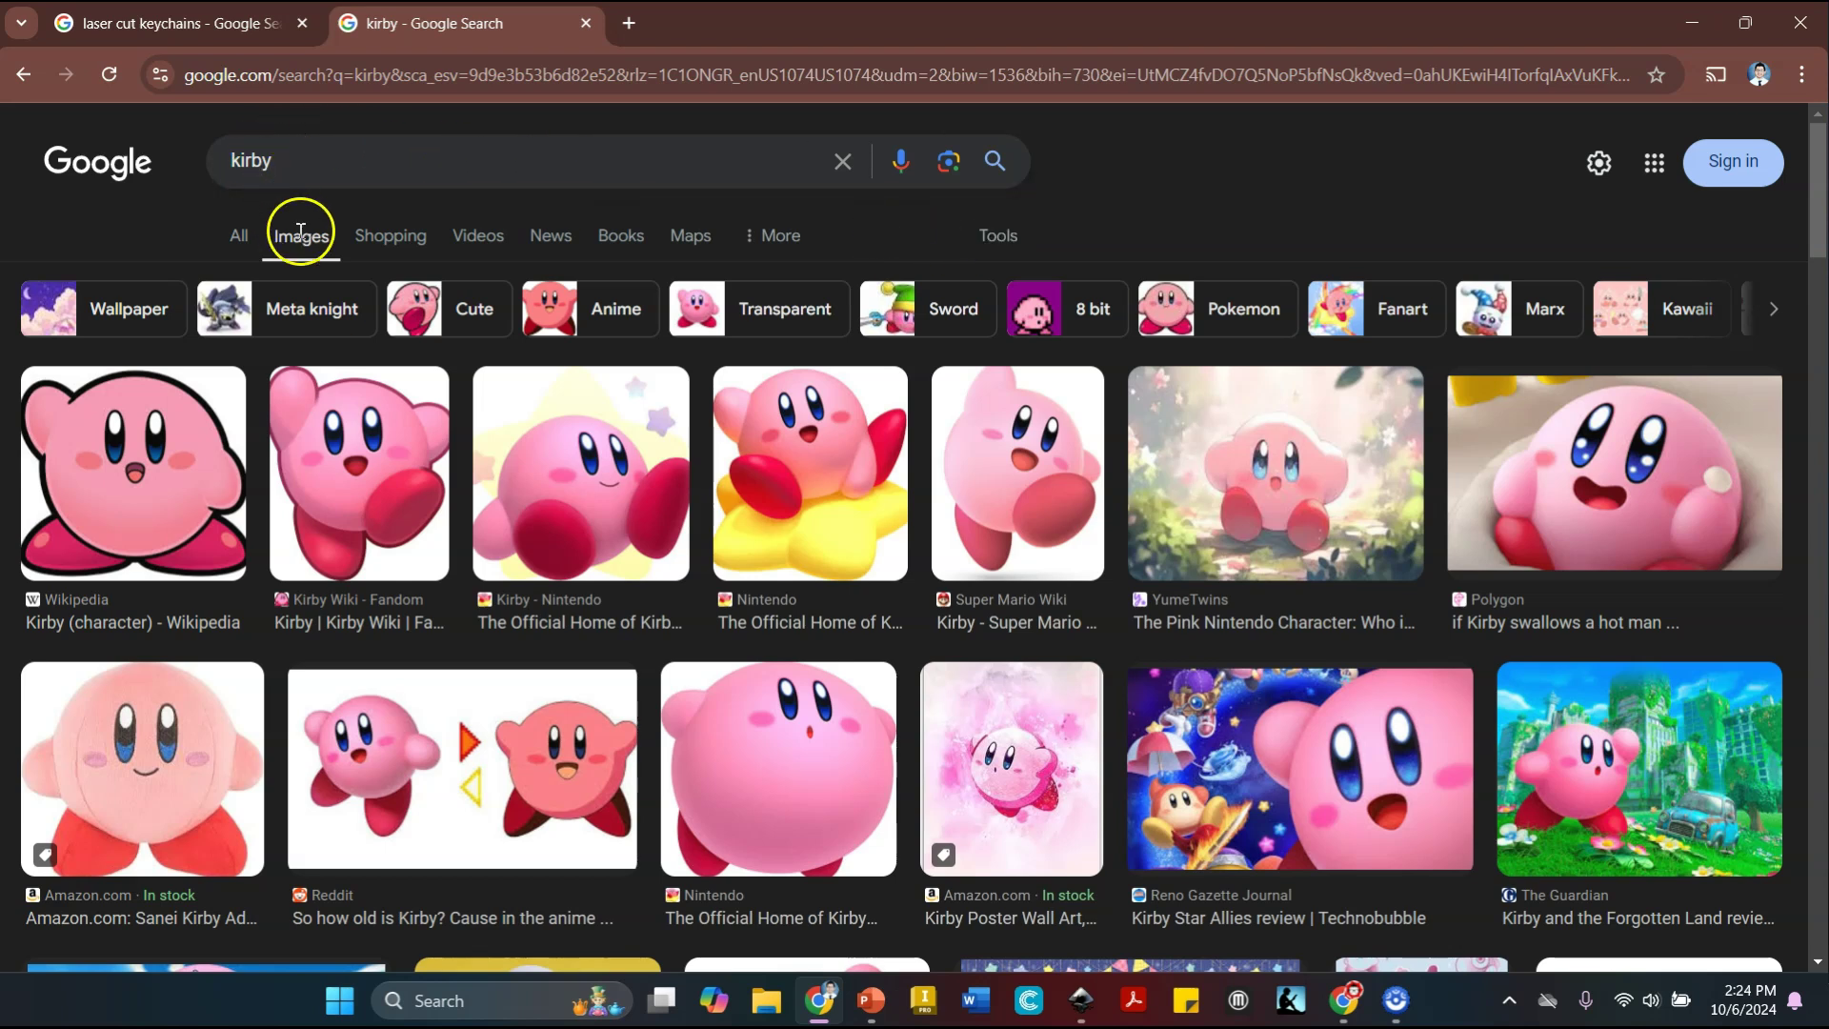
Filter the Kirby image results by the Line drawing type and browse them
{"action": "left_click", "coordinate": [1015, 238]}
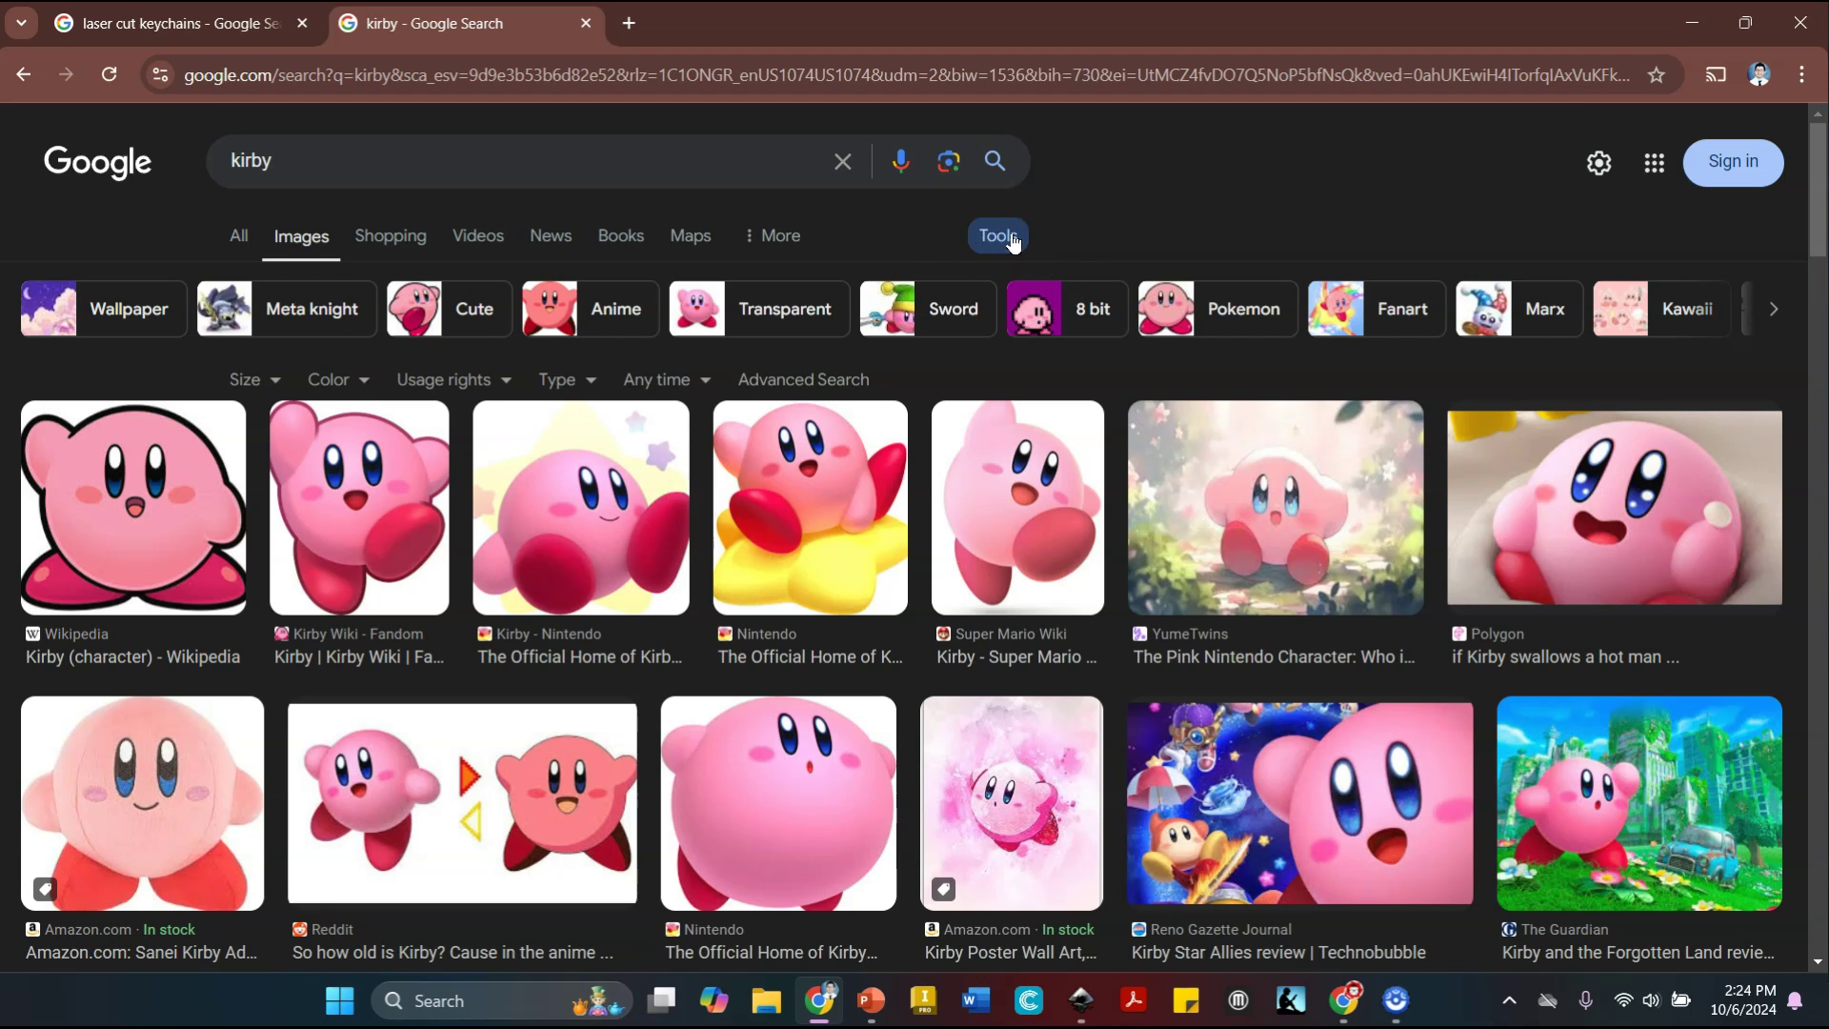
{"action": "left_click", "coordinate": [549, 381]}
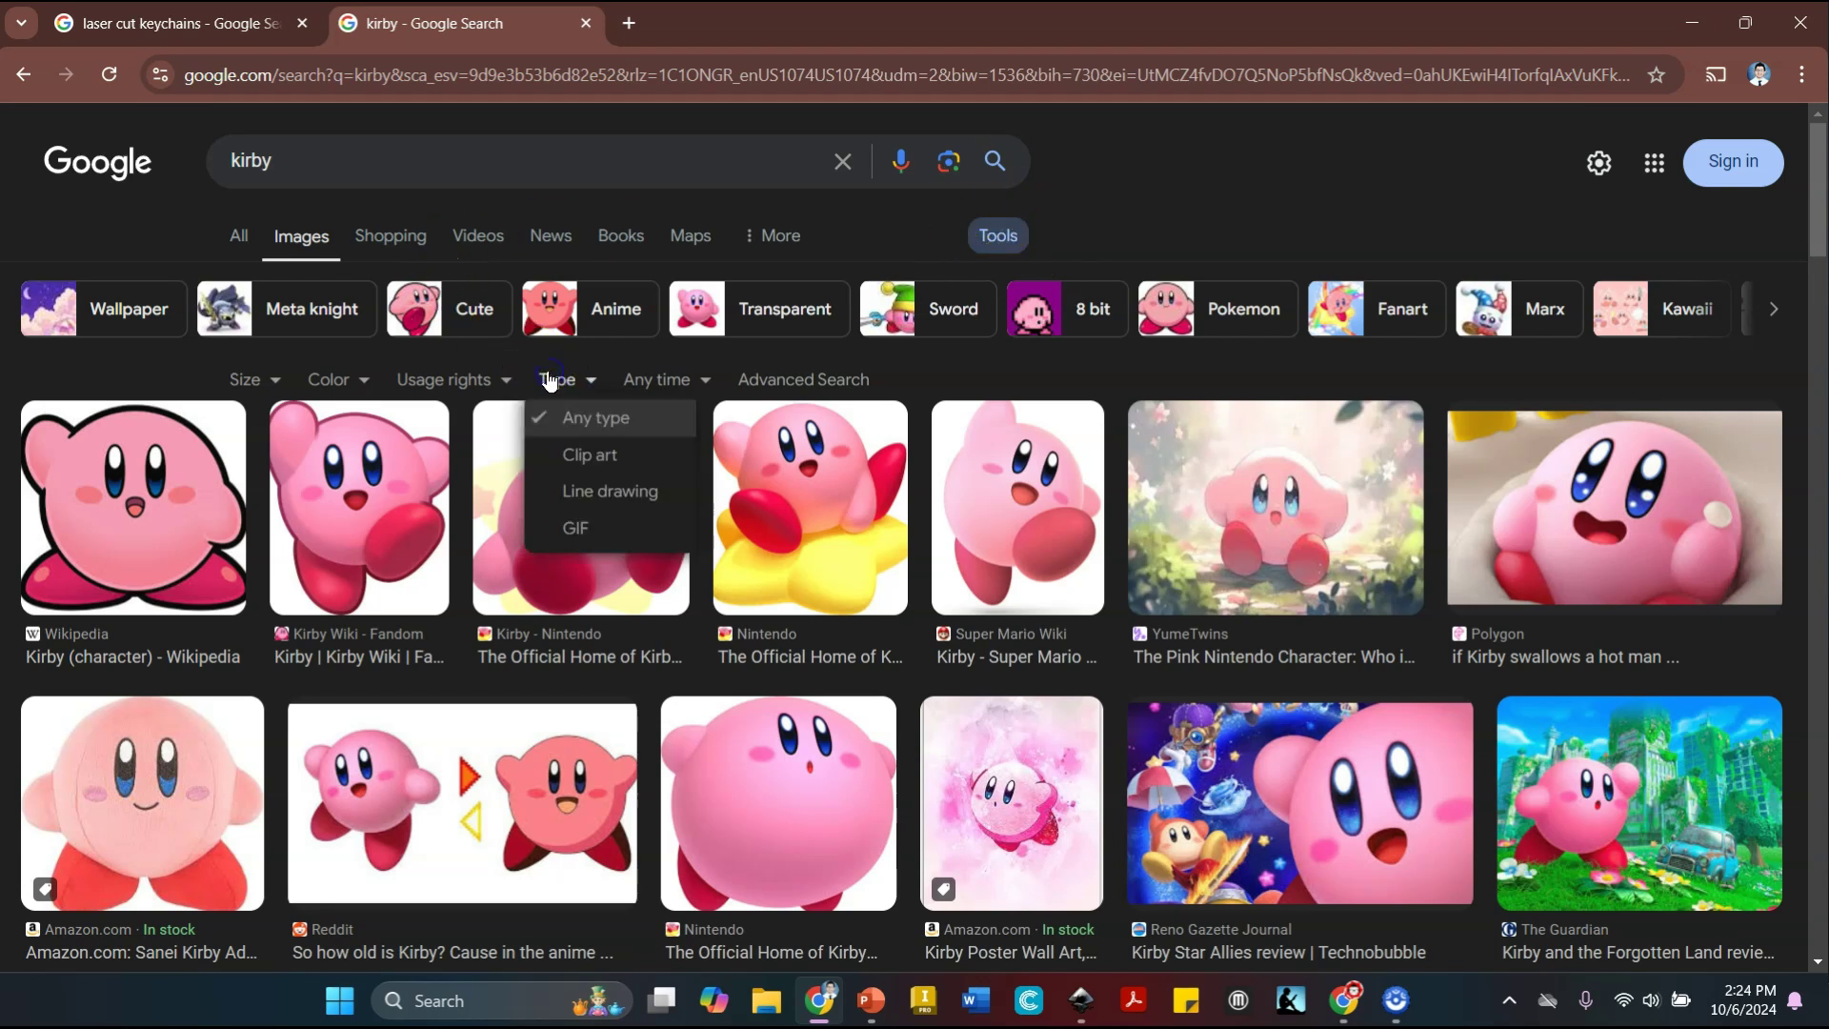
{"action": "left_click", "coordinate": [608, 491]}
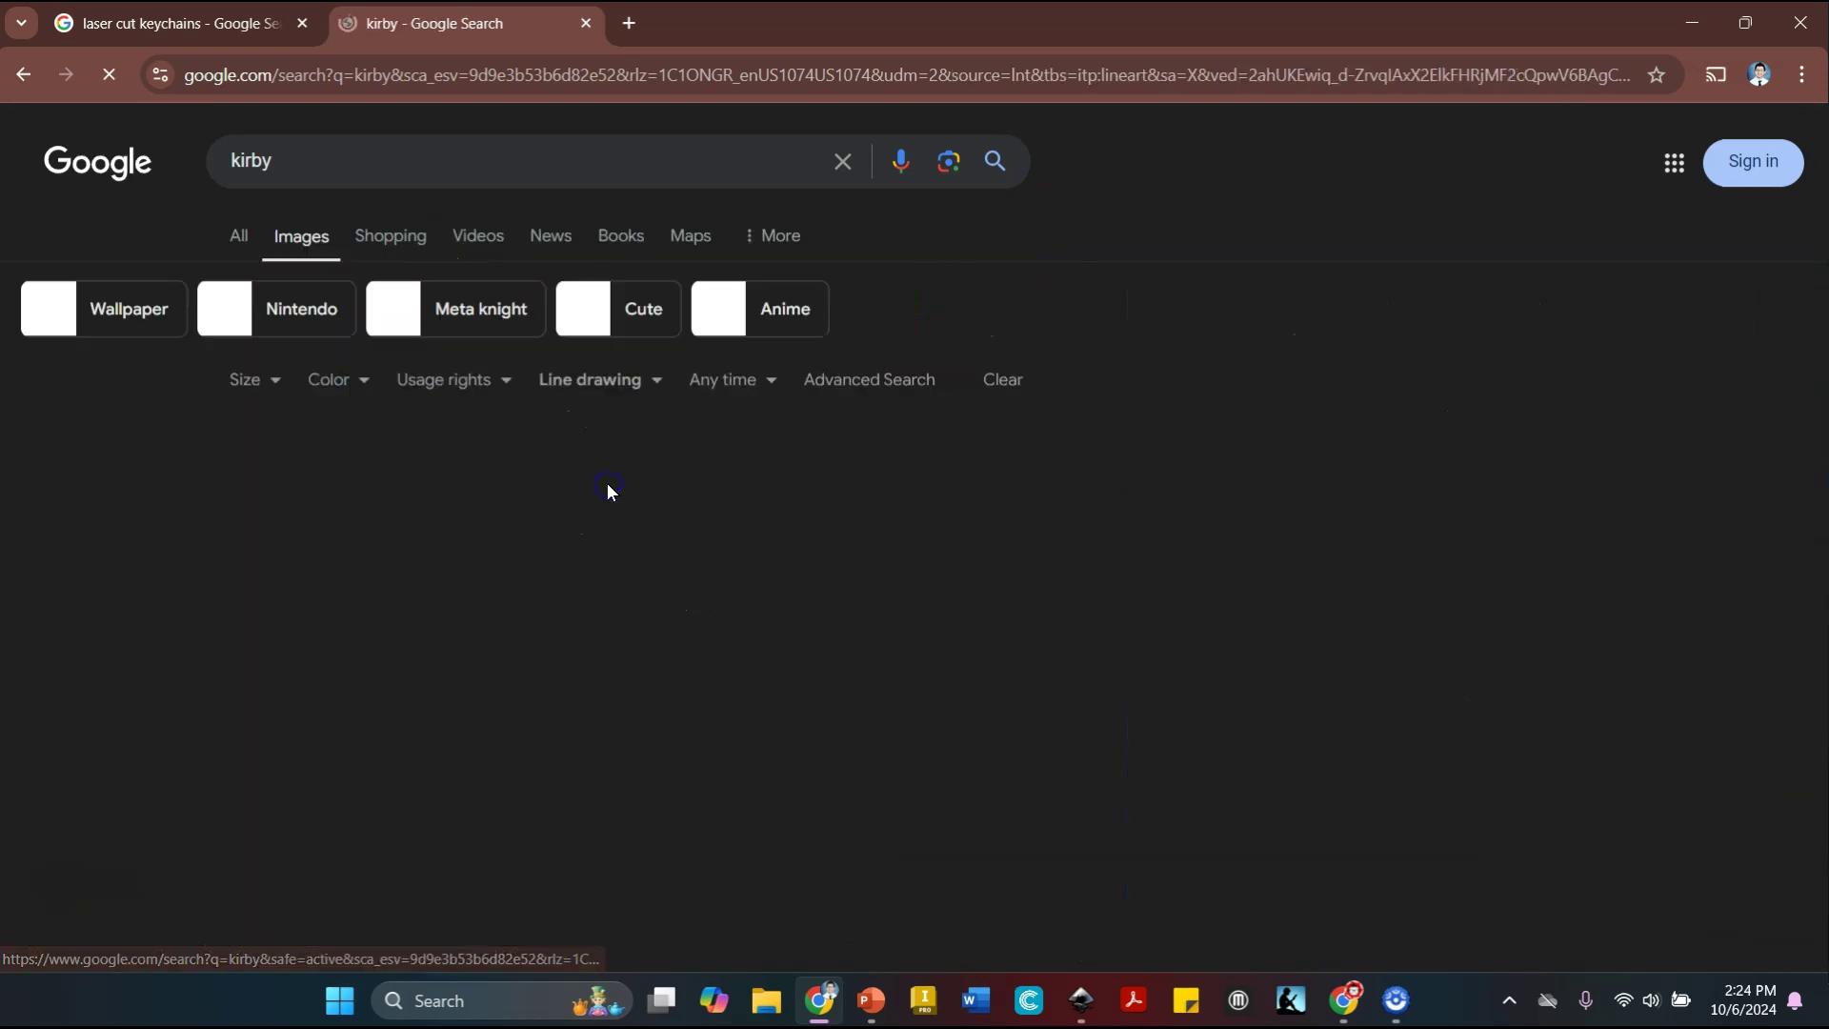
{"action": "scroll", "coordinate": [853, 440], "scroll_direction": "down", "scroll_amount": 8}
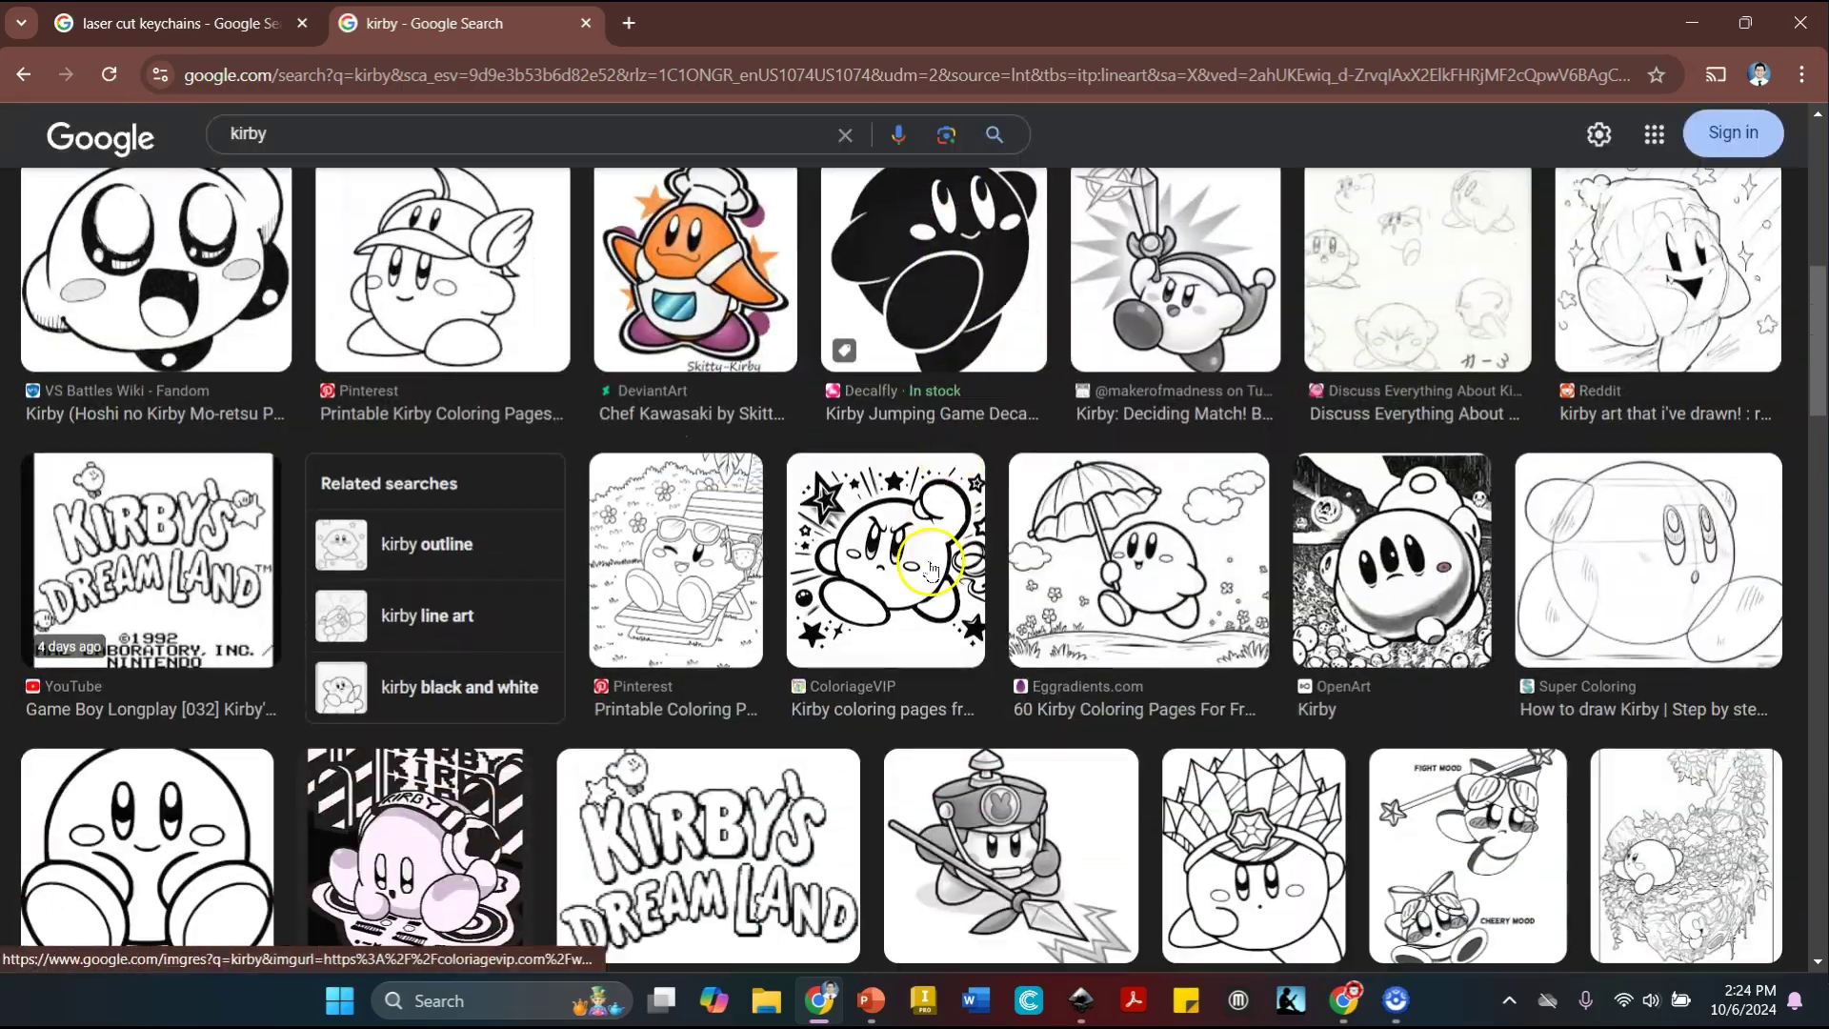
{"action": "scroll", "coordinate": [938, 514], "scroll_direction": "down", "scroll_amount": 4}
{"action": "scroll", "coordinate": [932, 570], "scroll_direction": "down", "scroll_amount": 7}
{"action": "scroll", "coordinate": [931, 567], "scroll_direction": "up", "scroll_amount": 15}
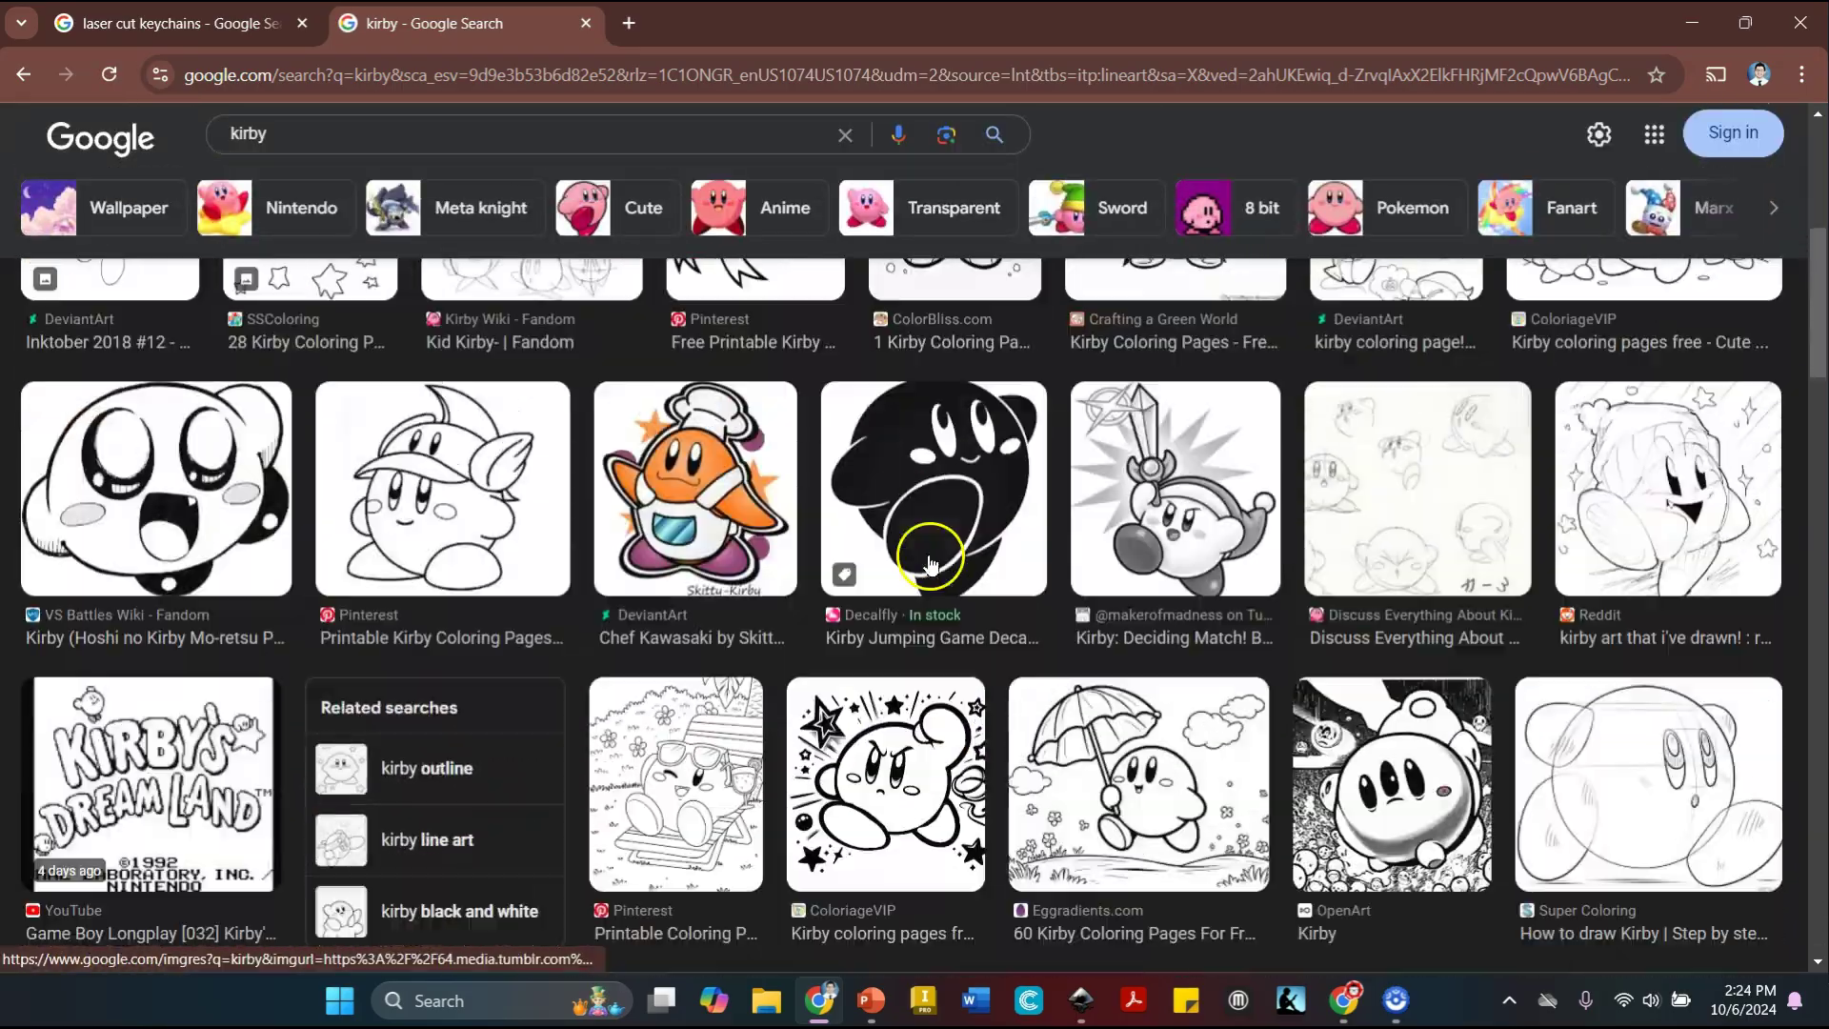
{"action": "scroll", "coordinate": [928, 562], "scroll_direction": "up", "scroll_amount": 4}
Clear the Line drawing filter and limit the Kirby image results to black and white pictures
{"action": "left_click", "coordinate": [598, 379]}
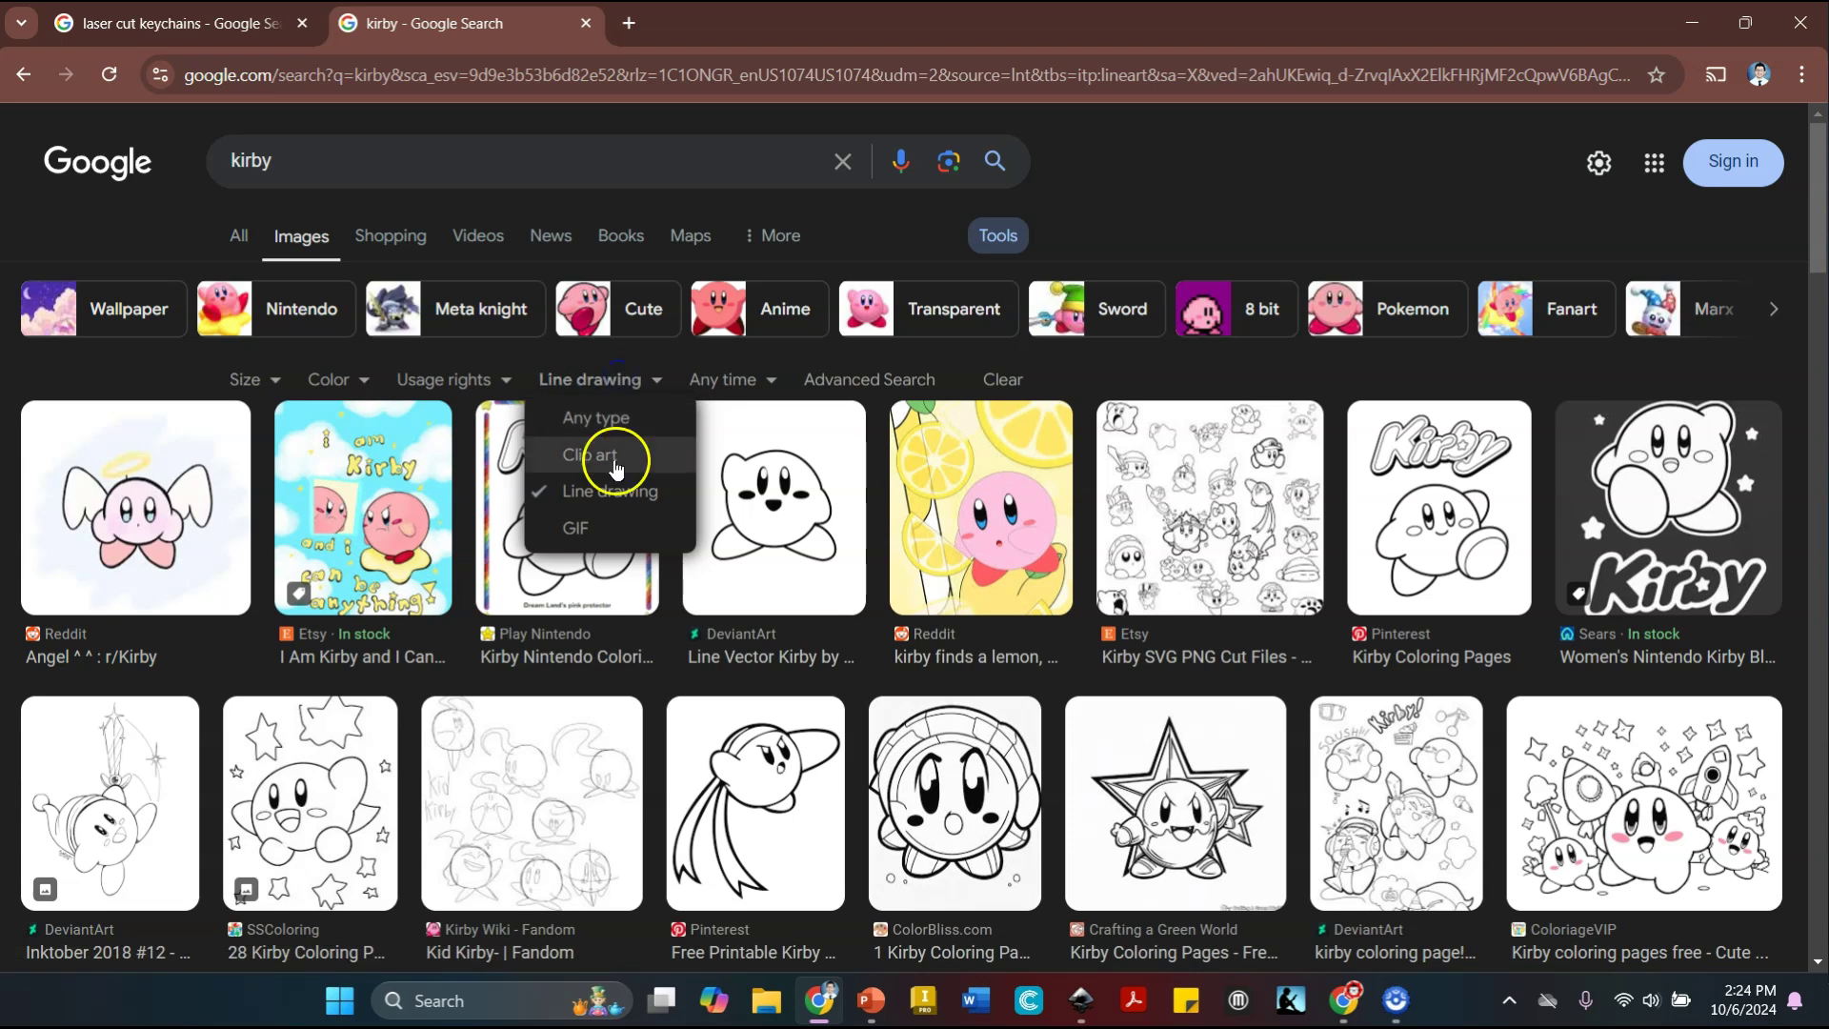
{"action": "left_click", "coordinate": [613, 380]}
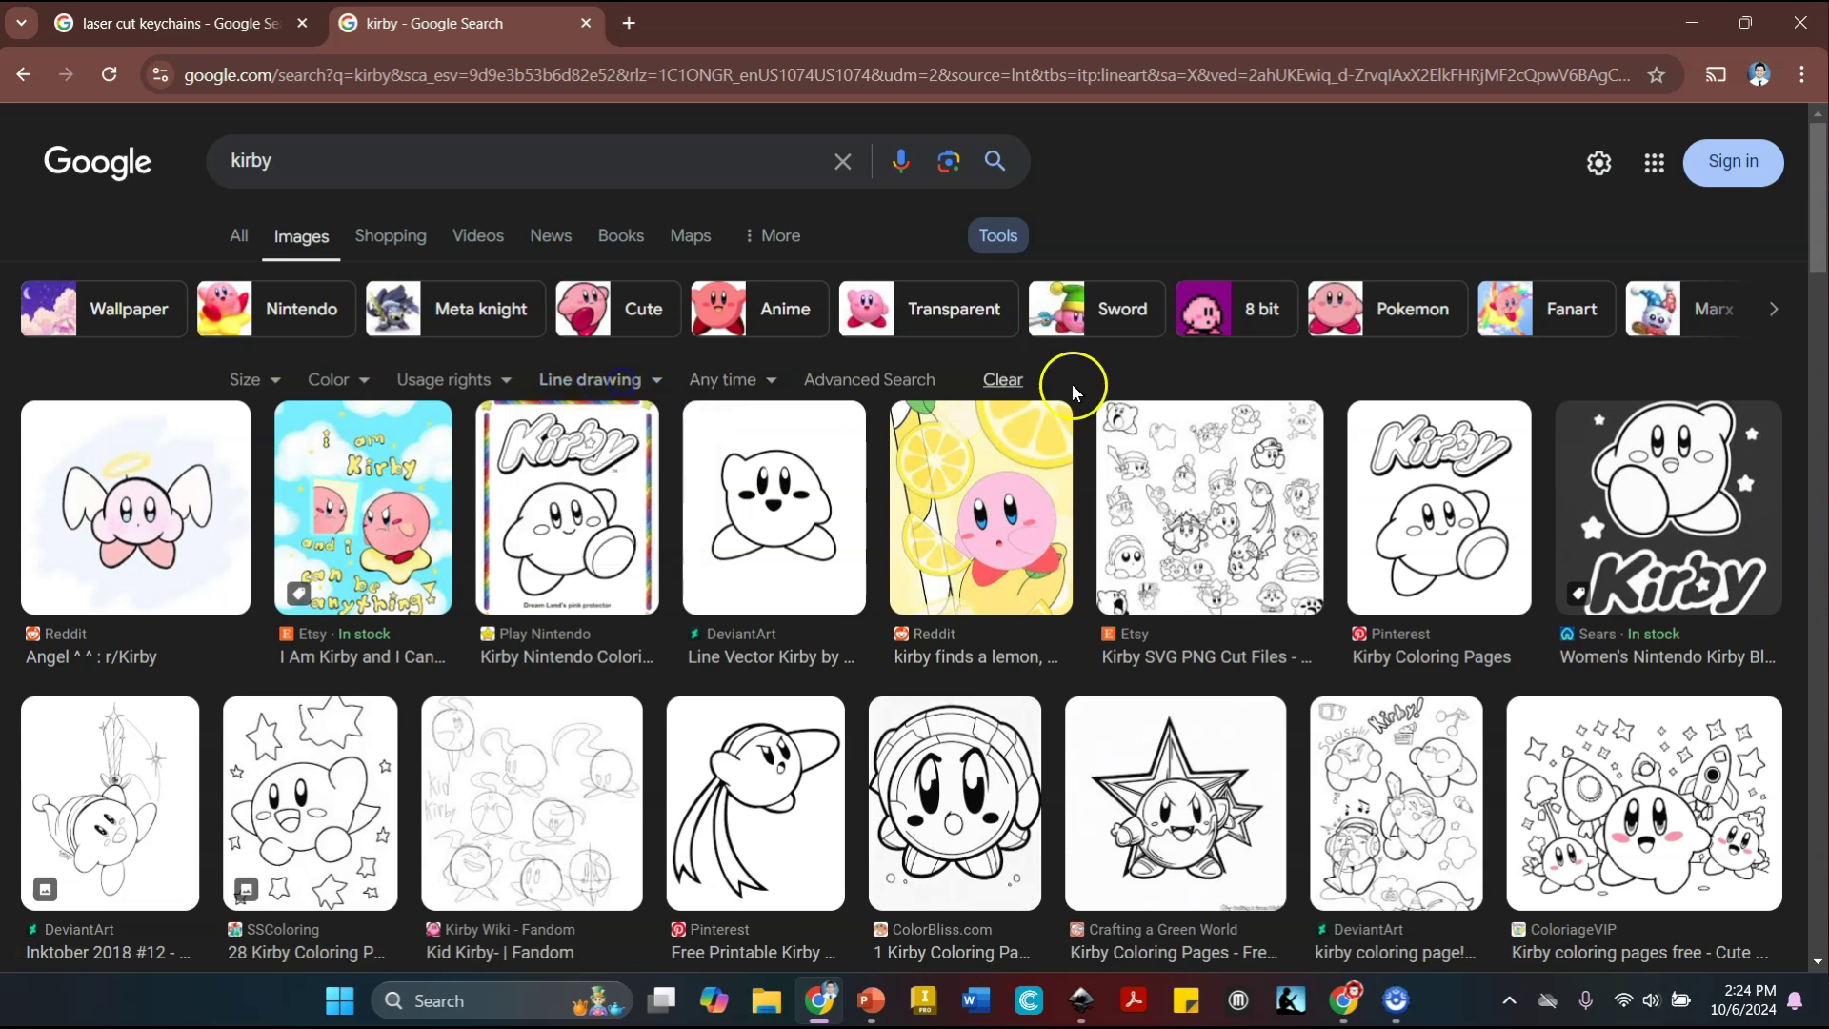
{"action": "left_click", "coordinate": [1007, 380]}
{"action": "left_click", "coordinate": [998, 236]}
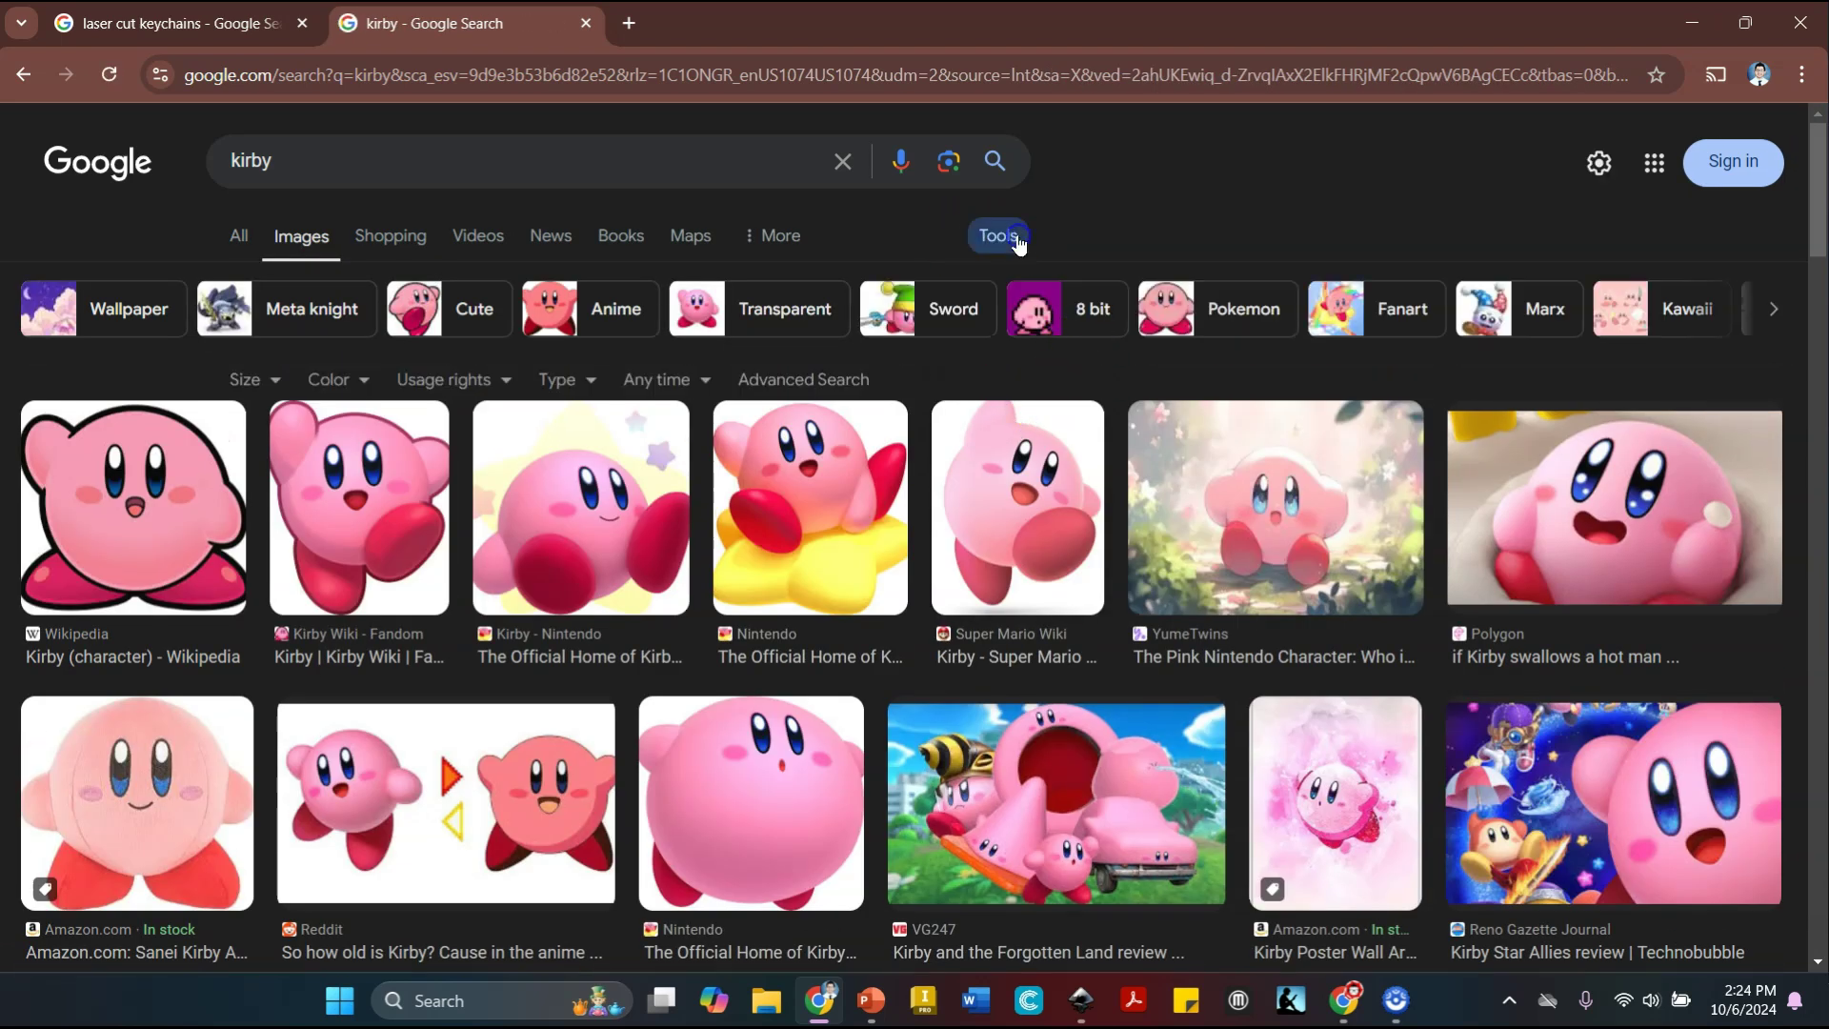
{"action": "left_click", "coordinate": [369, 375]}
{"action": "left_click", "coordinate": [368, 448]}
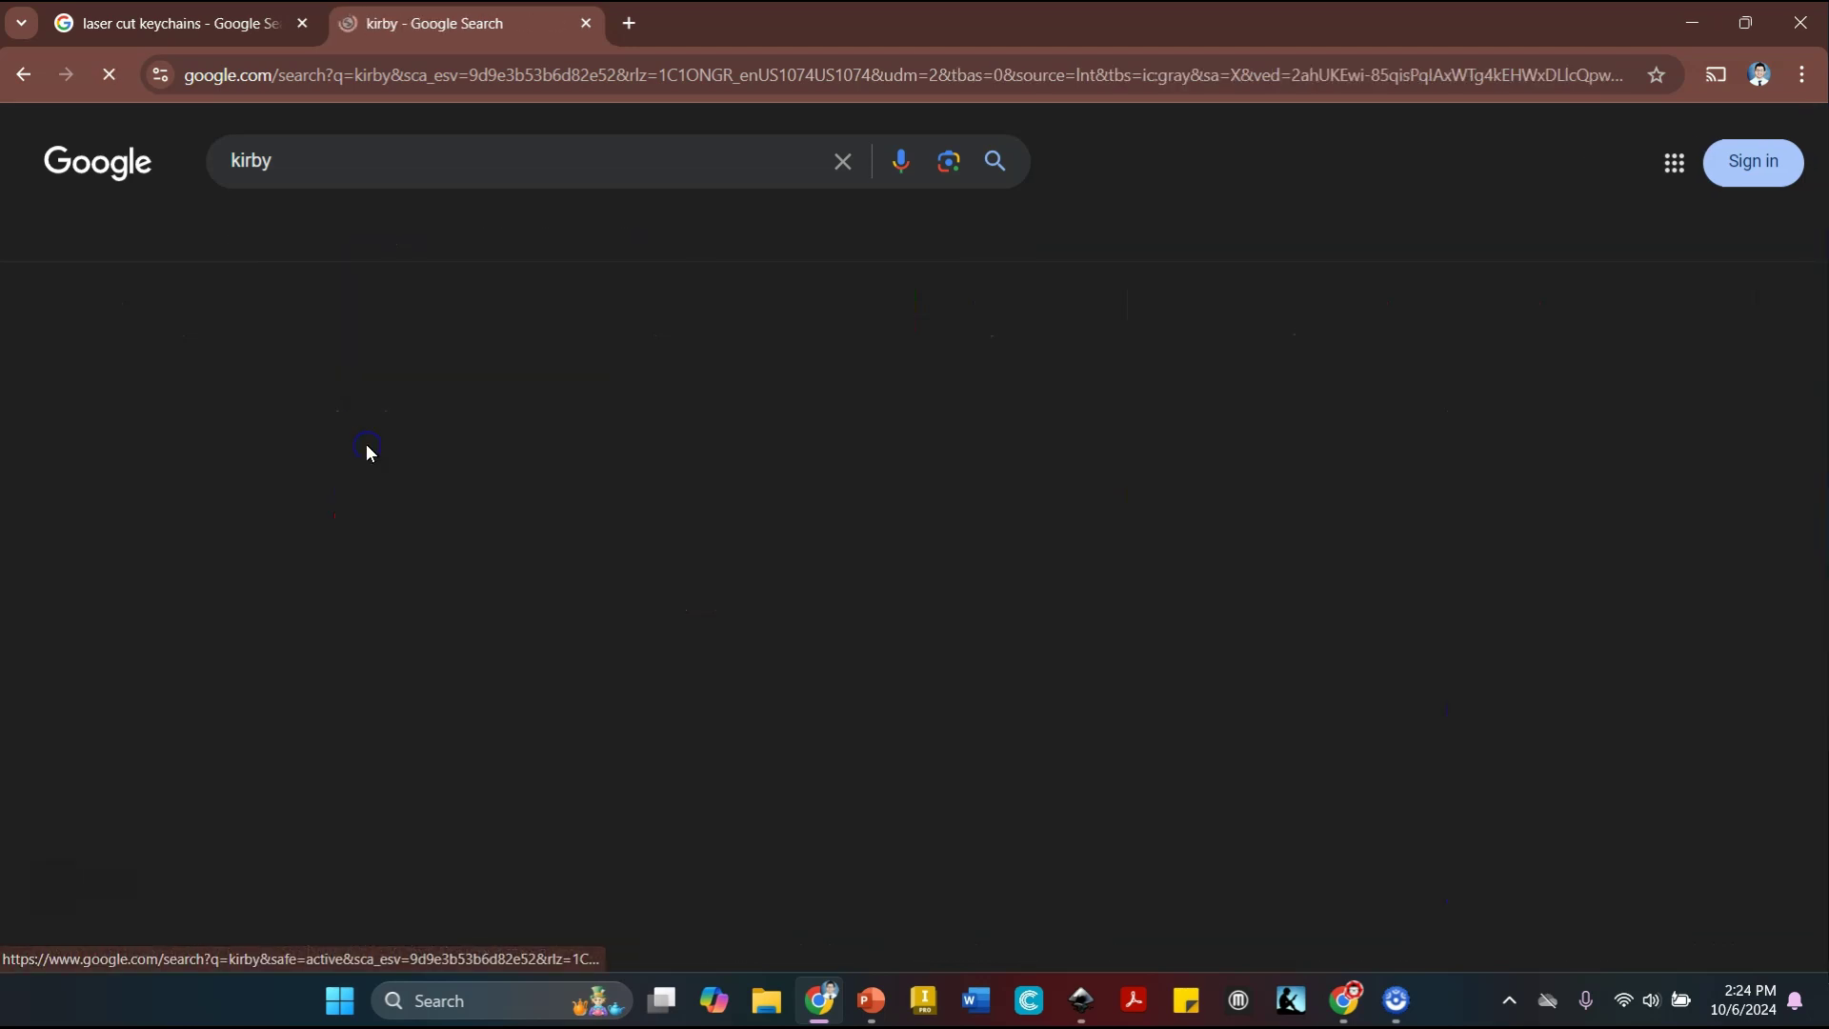
{"action": "scroll", "coordinate": [918, 483], "scroll_direction": "down", "scroll_amount": 15}
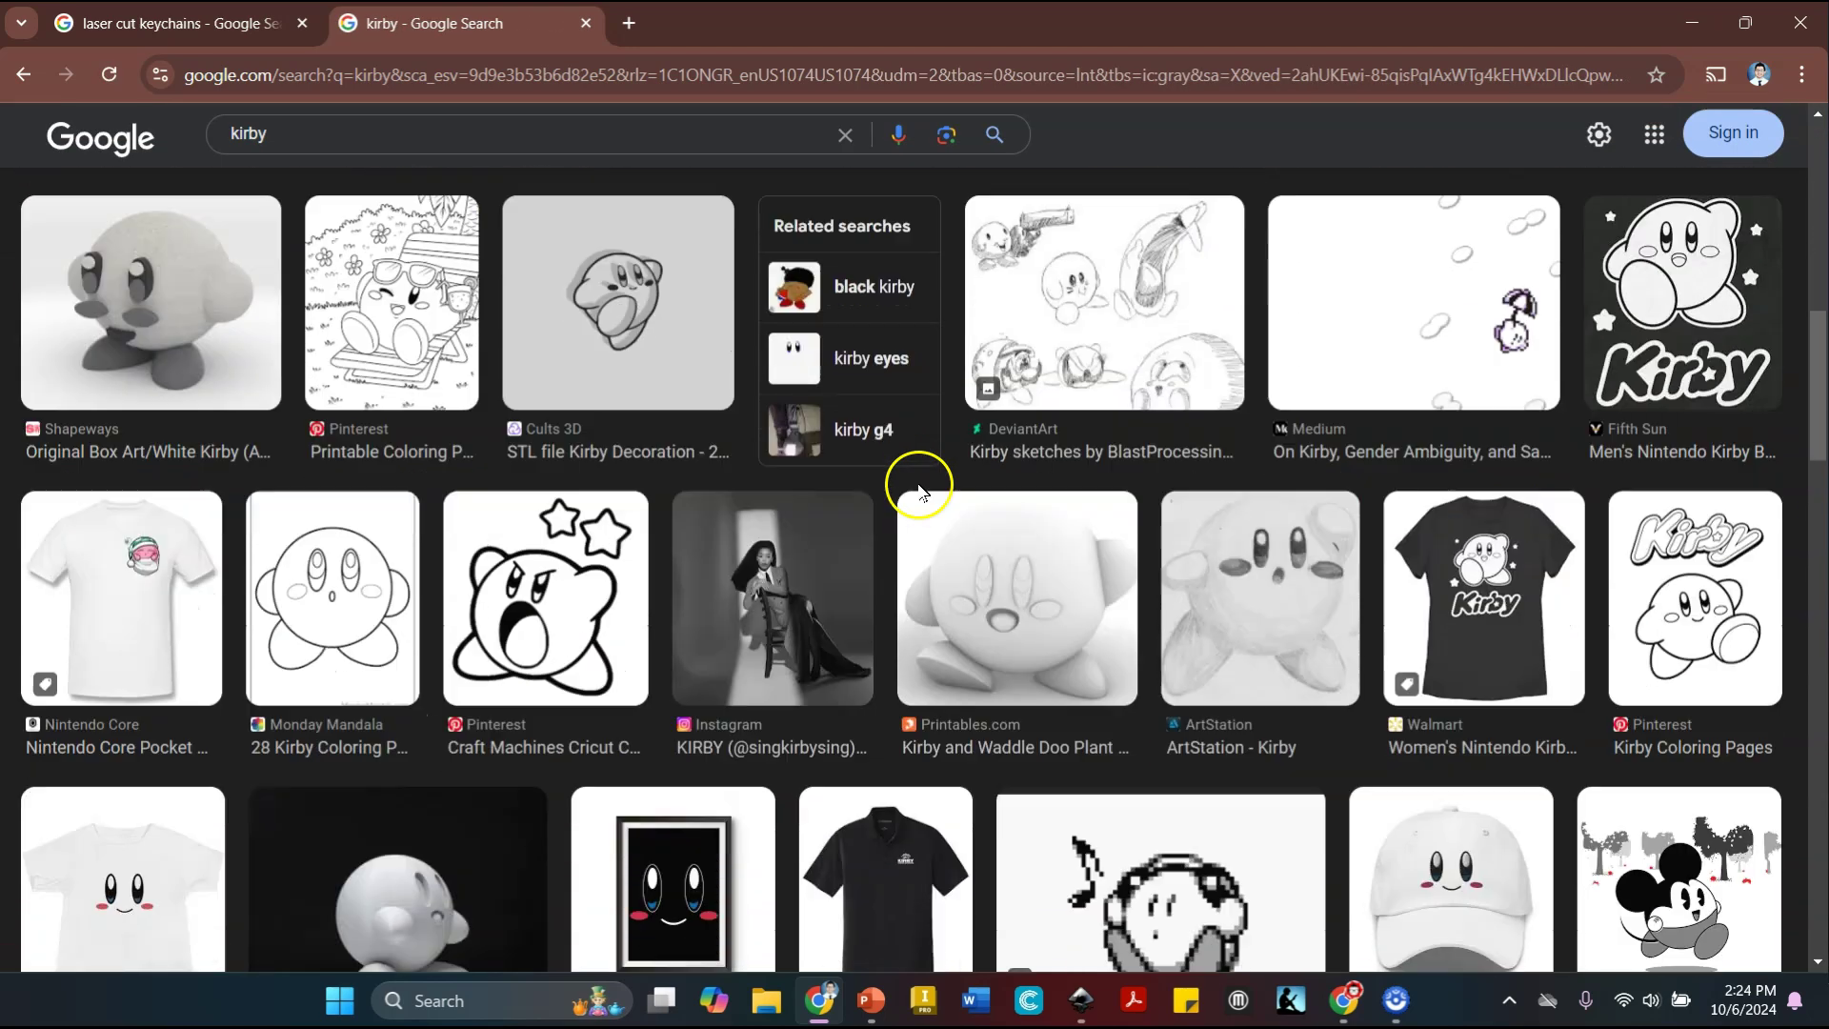
Clear the black and white filter and limit the Kirby image results to the Line drawing type
{"action": "scroll", "coordinate": [919, 490], "scroll_direction": "up", "scroll_amount": 15}
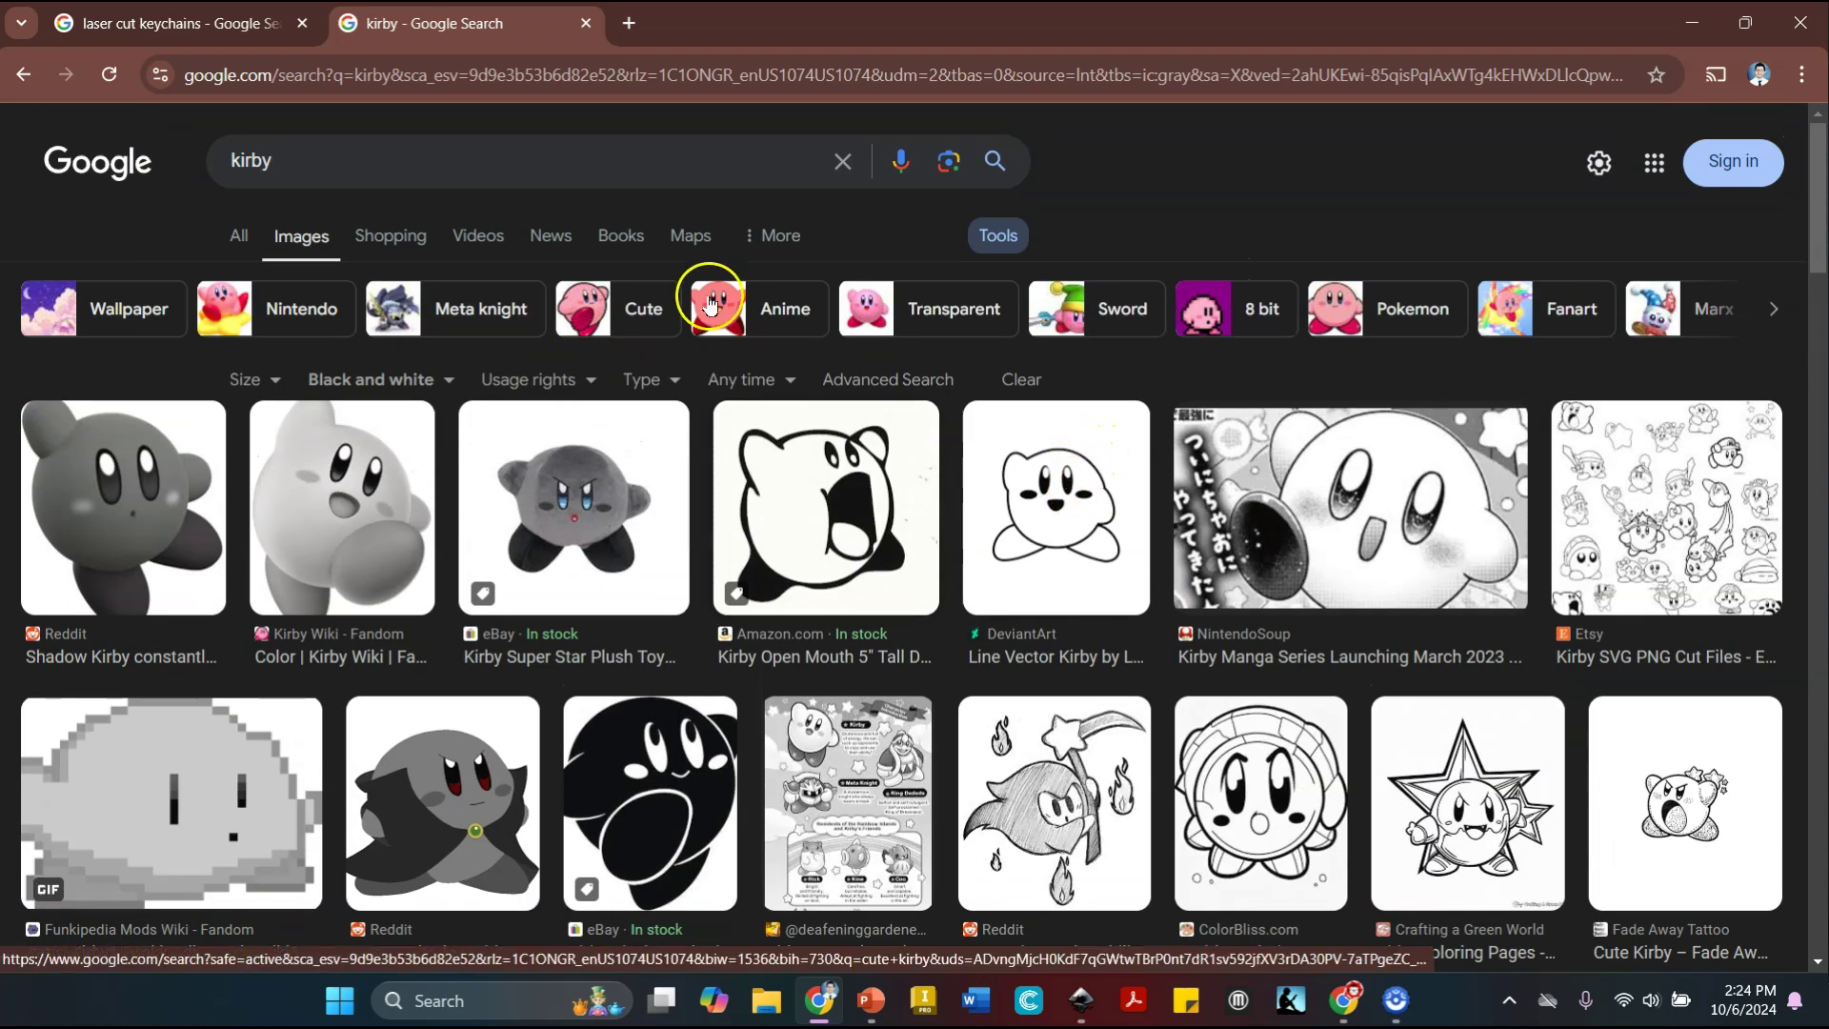
{"action": "left_click", "coordinate": [1020, 379]}
{"action": "left_click", "coordinate": [997, 235]}
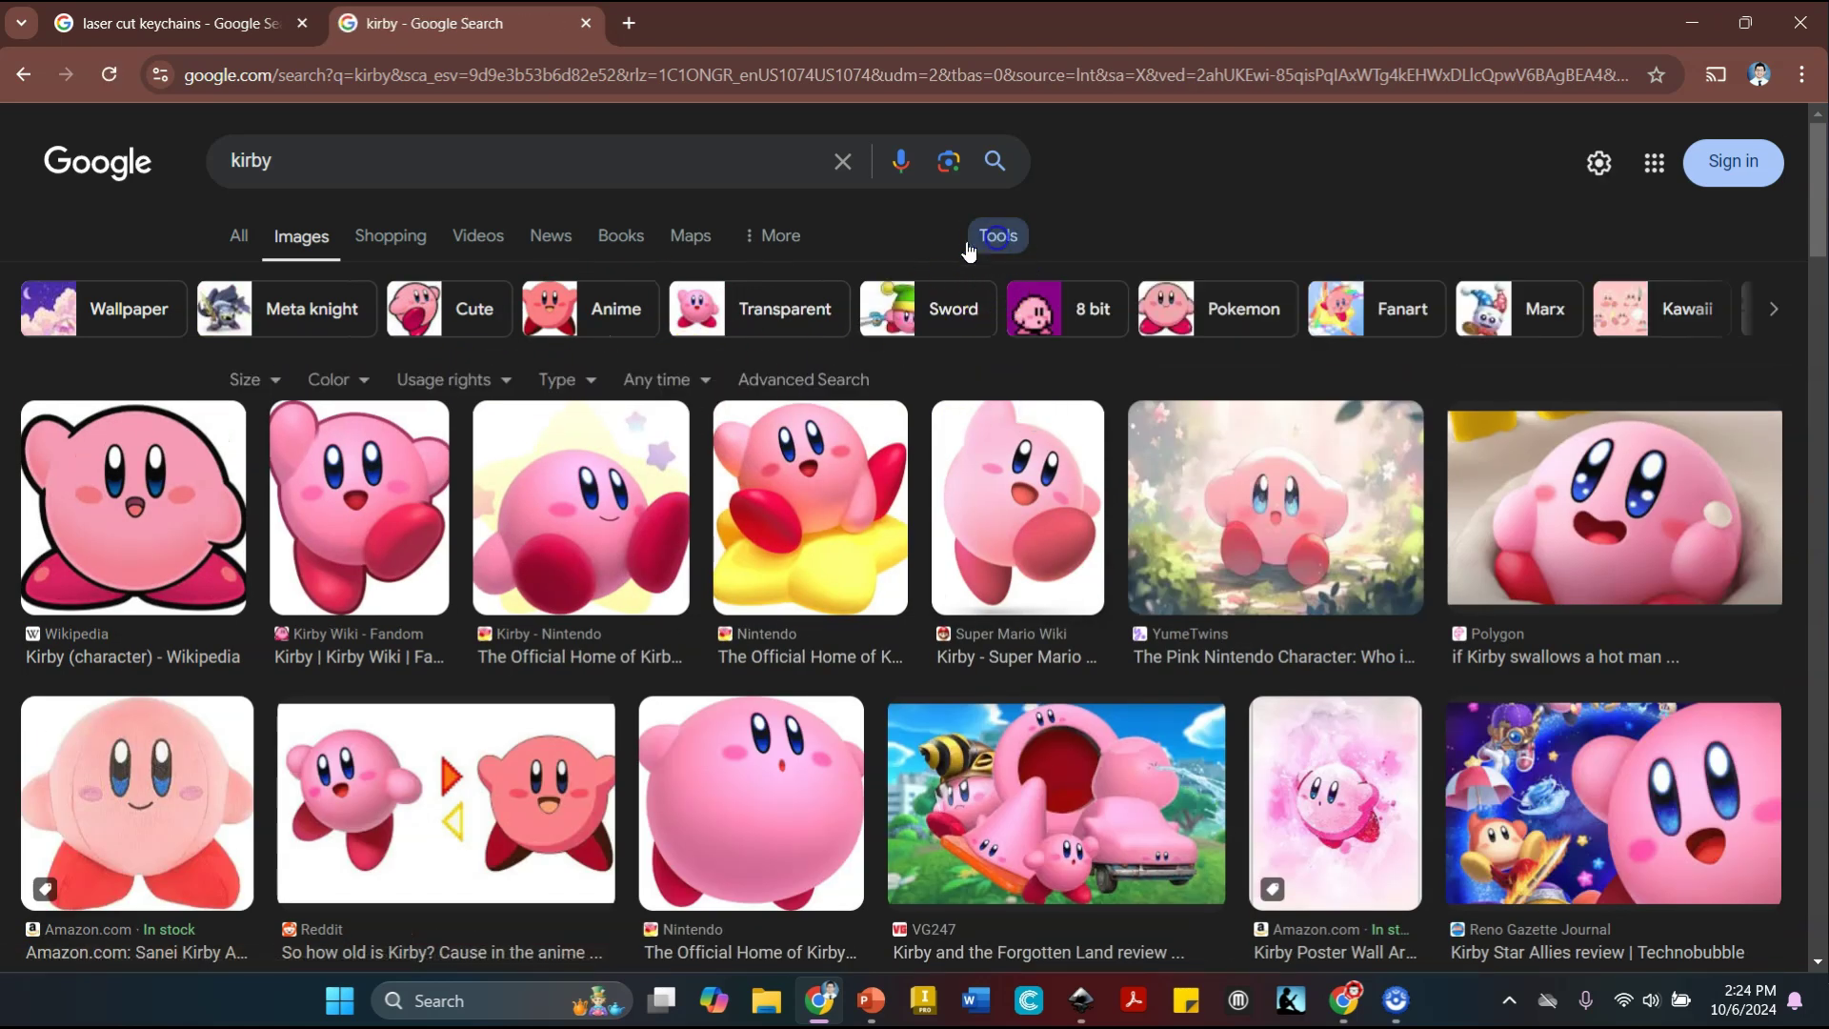
{"action": "left_click", "coordinate": [590, 380]}
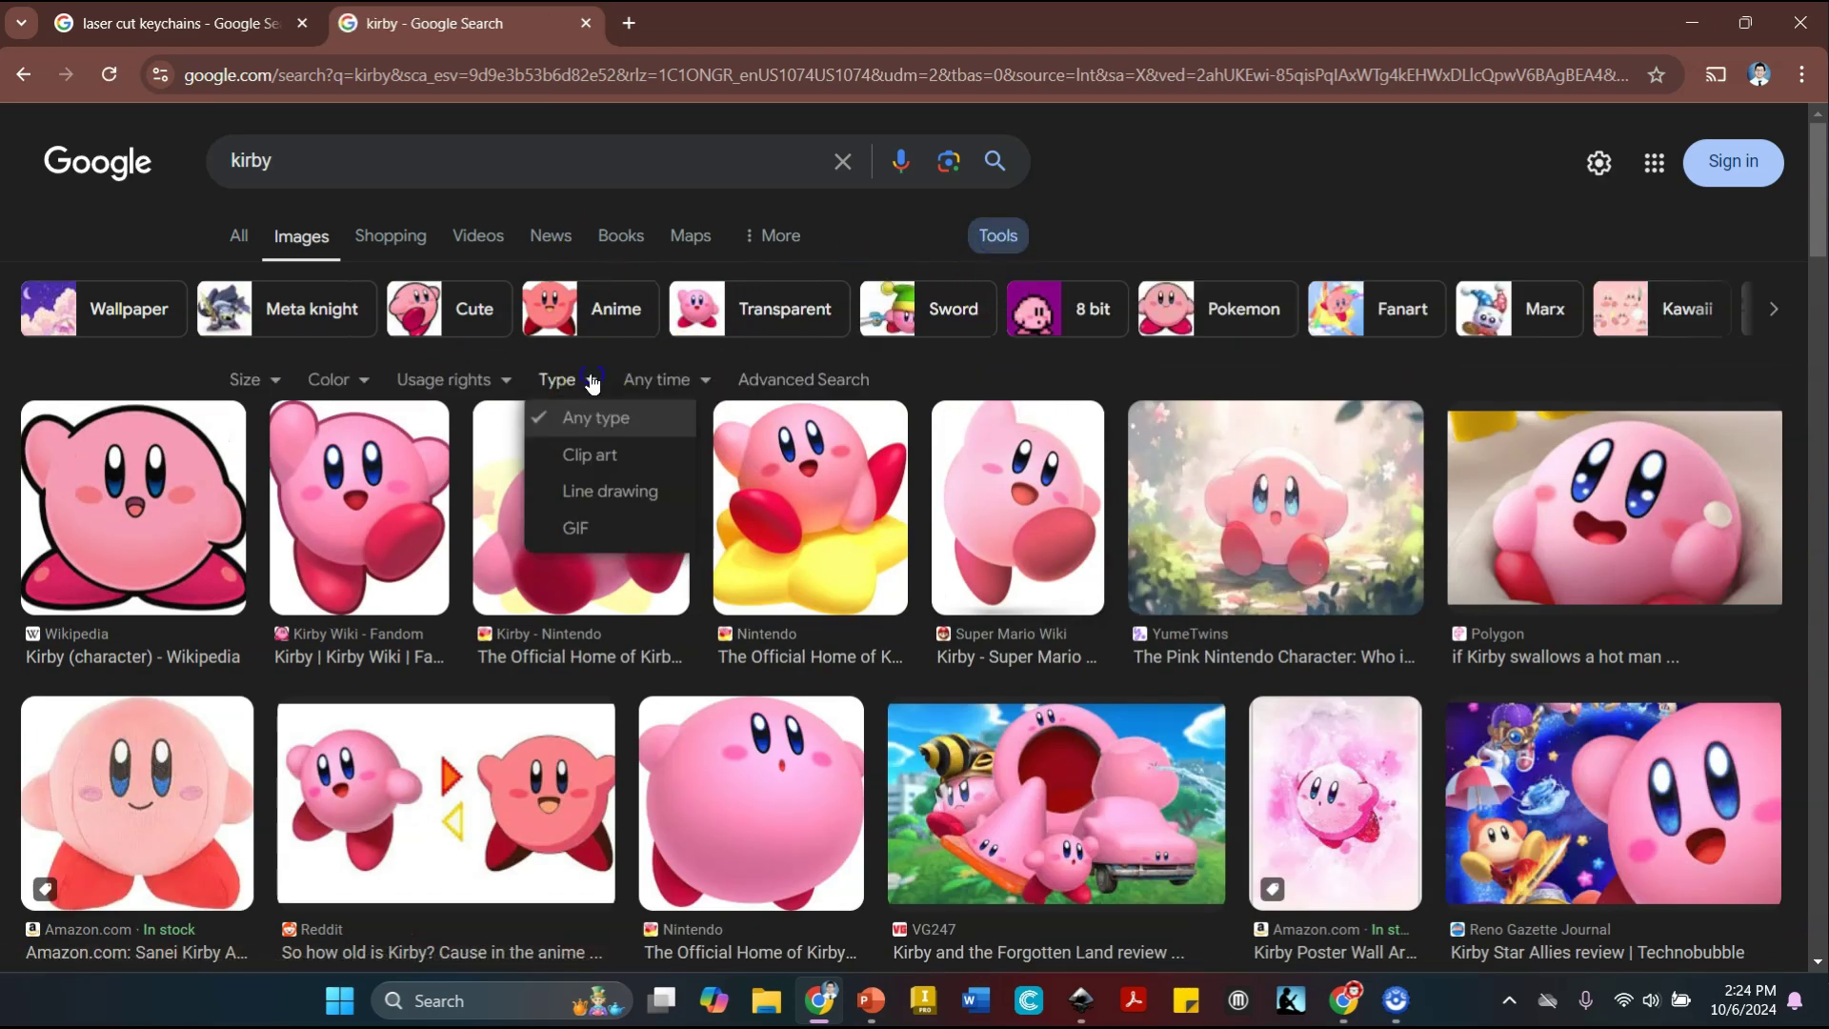
{"action": "left_click", "coordinate": [600, 490]}
{"action": "left_click", "coordinate": [948, 524]}
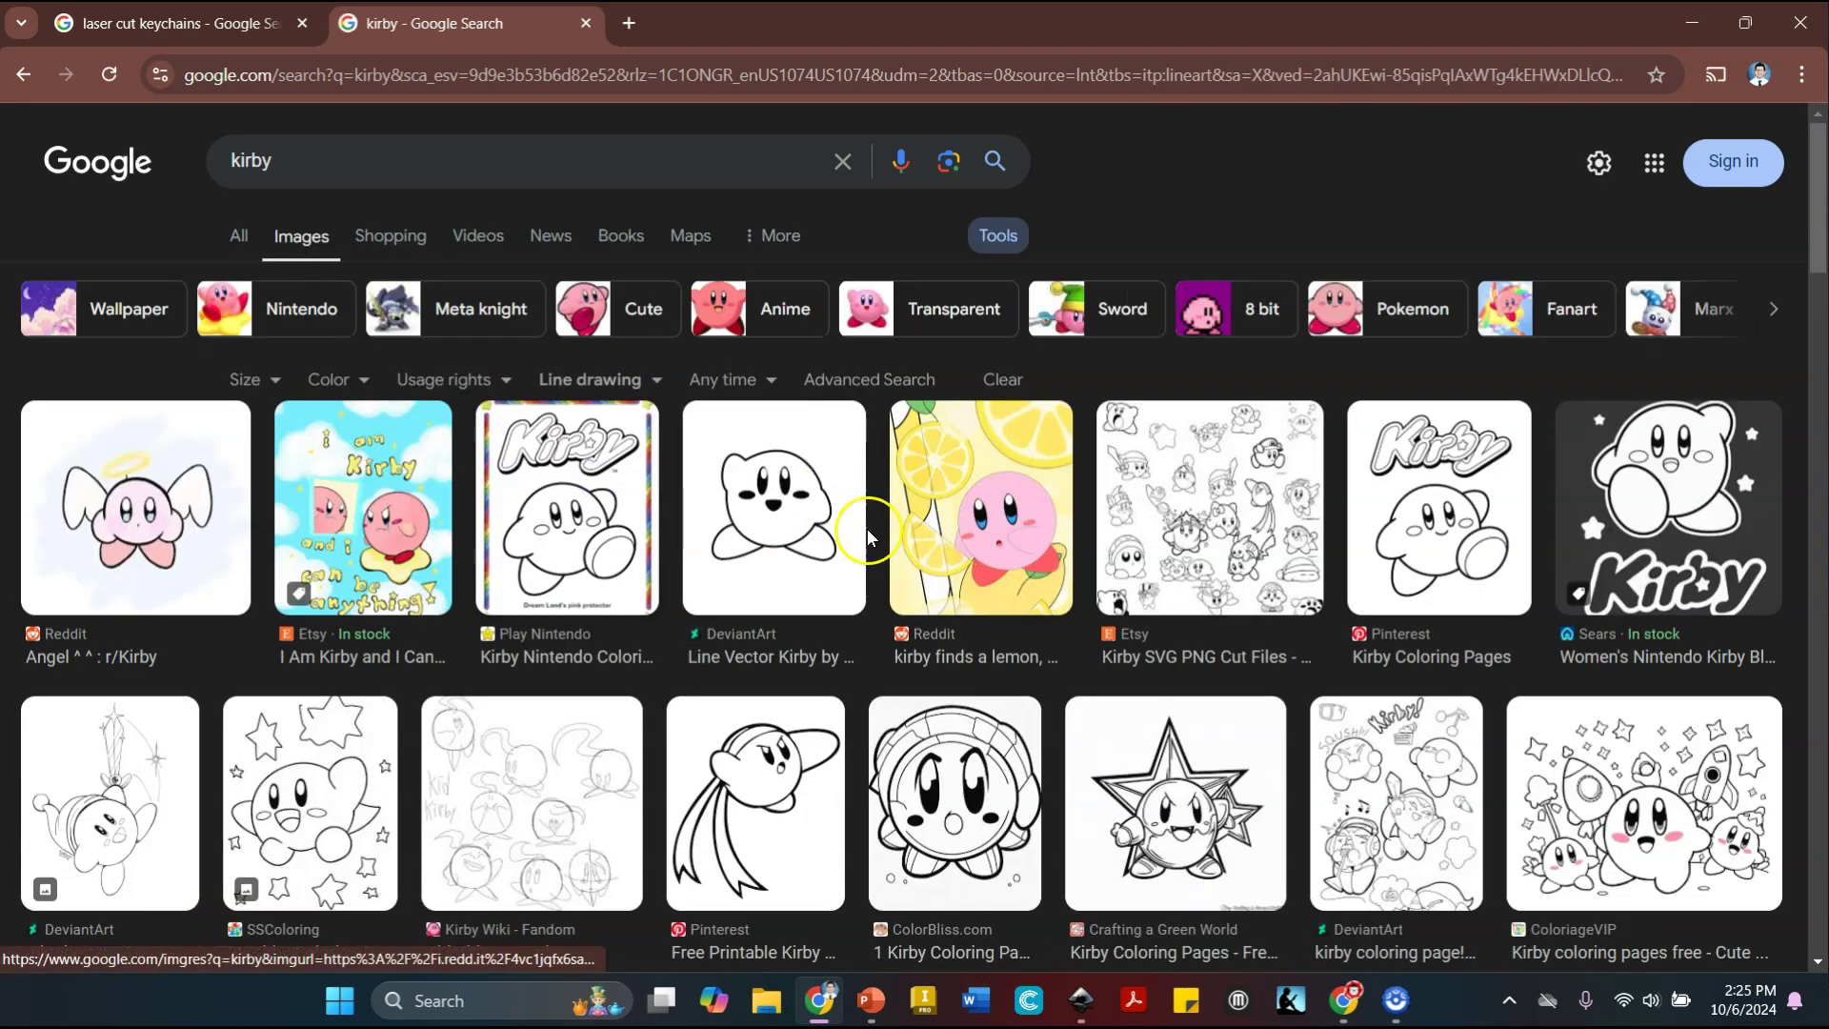
Browse the Kirby line drawings, previewing the headband Kirby coloring page and the Landia dot-to-dot worksheet
{"action": "scroll", "coordinate": [853, 535], "scroll_direction": "down", "scroll_amount": 4}
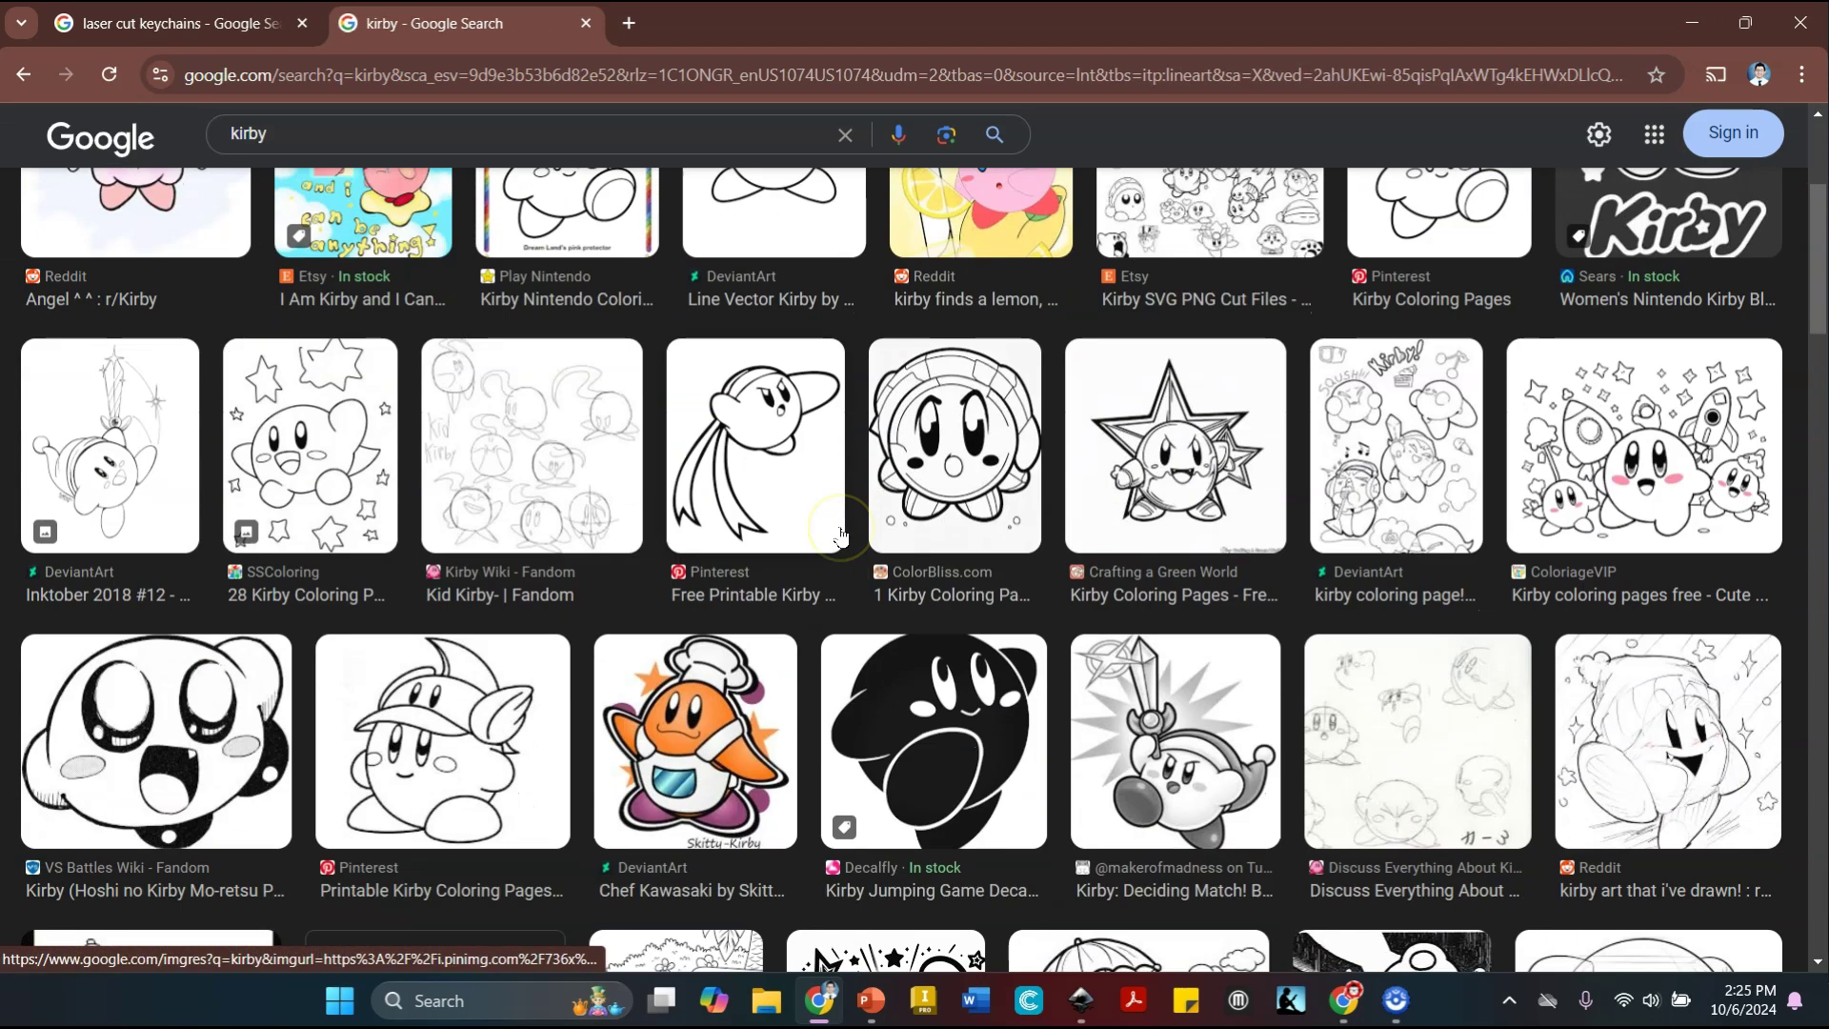
{"action": "left_click", "coordinate": [752, 433]}
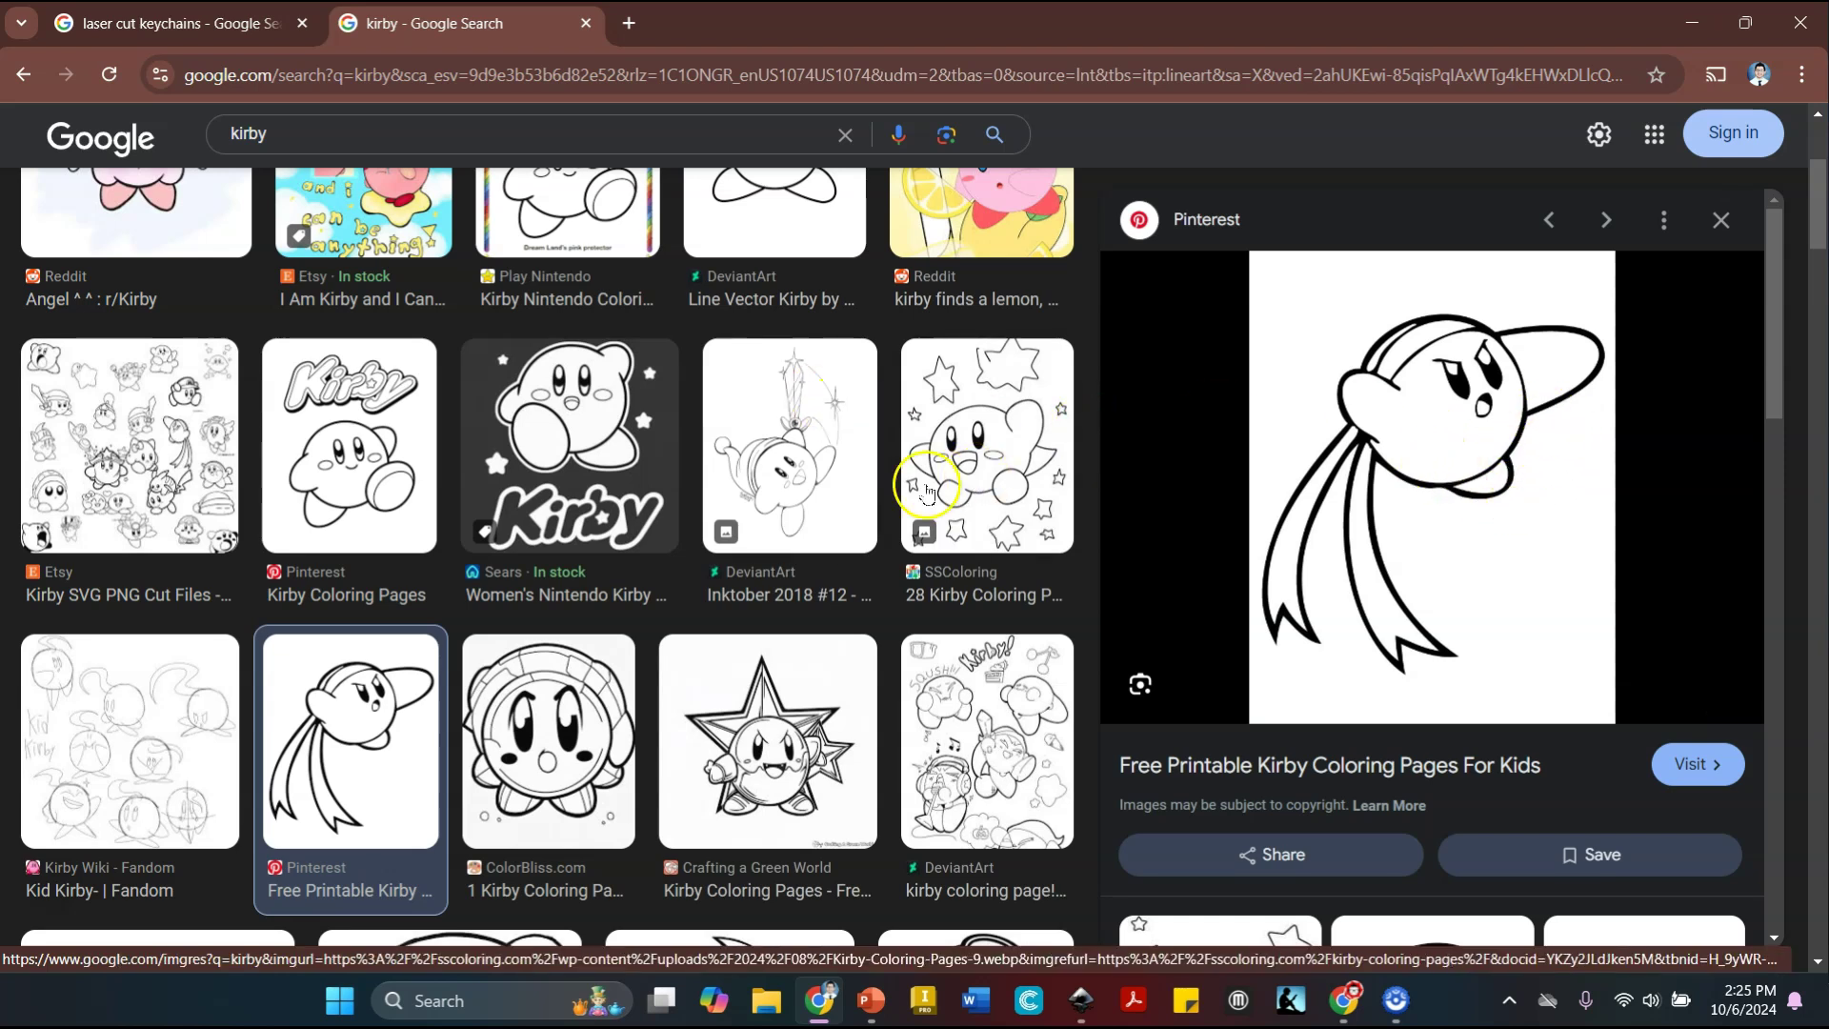
{"action": "scroll", "coordinate": [947, 490], "scroll_direction": "down", "scroll_amount": 7}
{"action": "scroll", "coordinate": [796, 338], "scroll_direction": "down", "scroll_amount": 6}
{"action": "scroll", "coordinate": [689, 538], "scroll_direction": "down", "scroll_amount": 6}
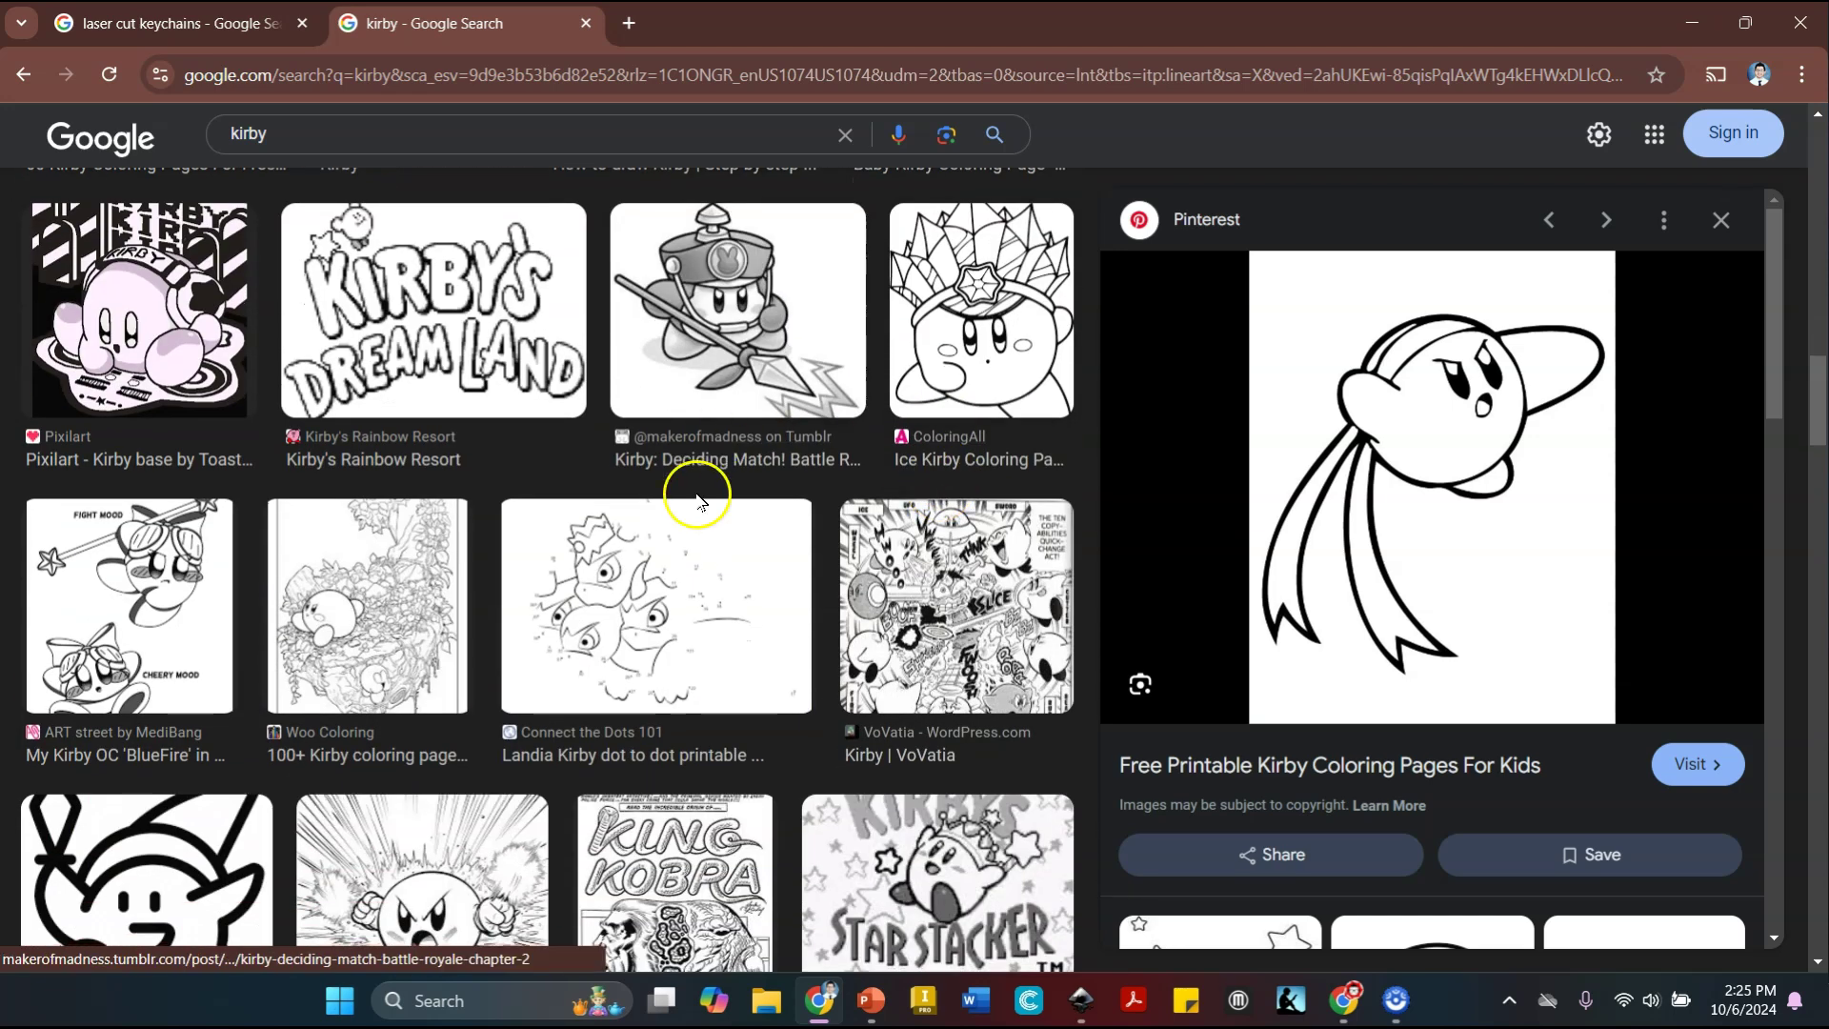
{"action": "scroll", "coordinate": [740, 457], "scroll_direction": "down", "scroll_amount": 5}
{"action": "scroll", "coordinate": [739, 436], "scroll_direction": "up", "scroll_amount": 3}
{"action": "left_click", "coordinate": [706, 425]}
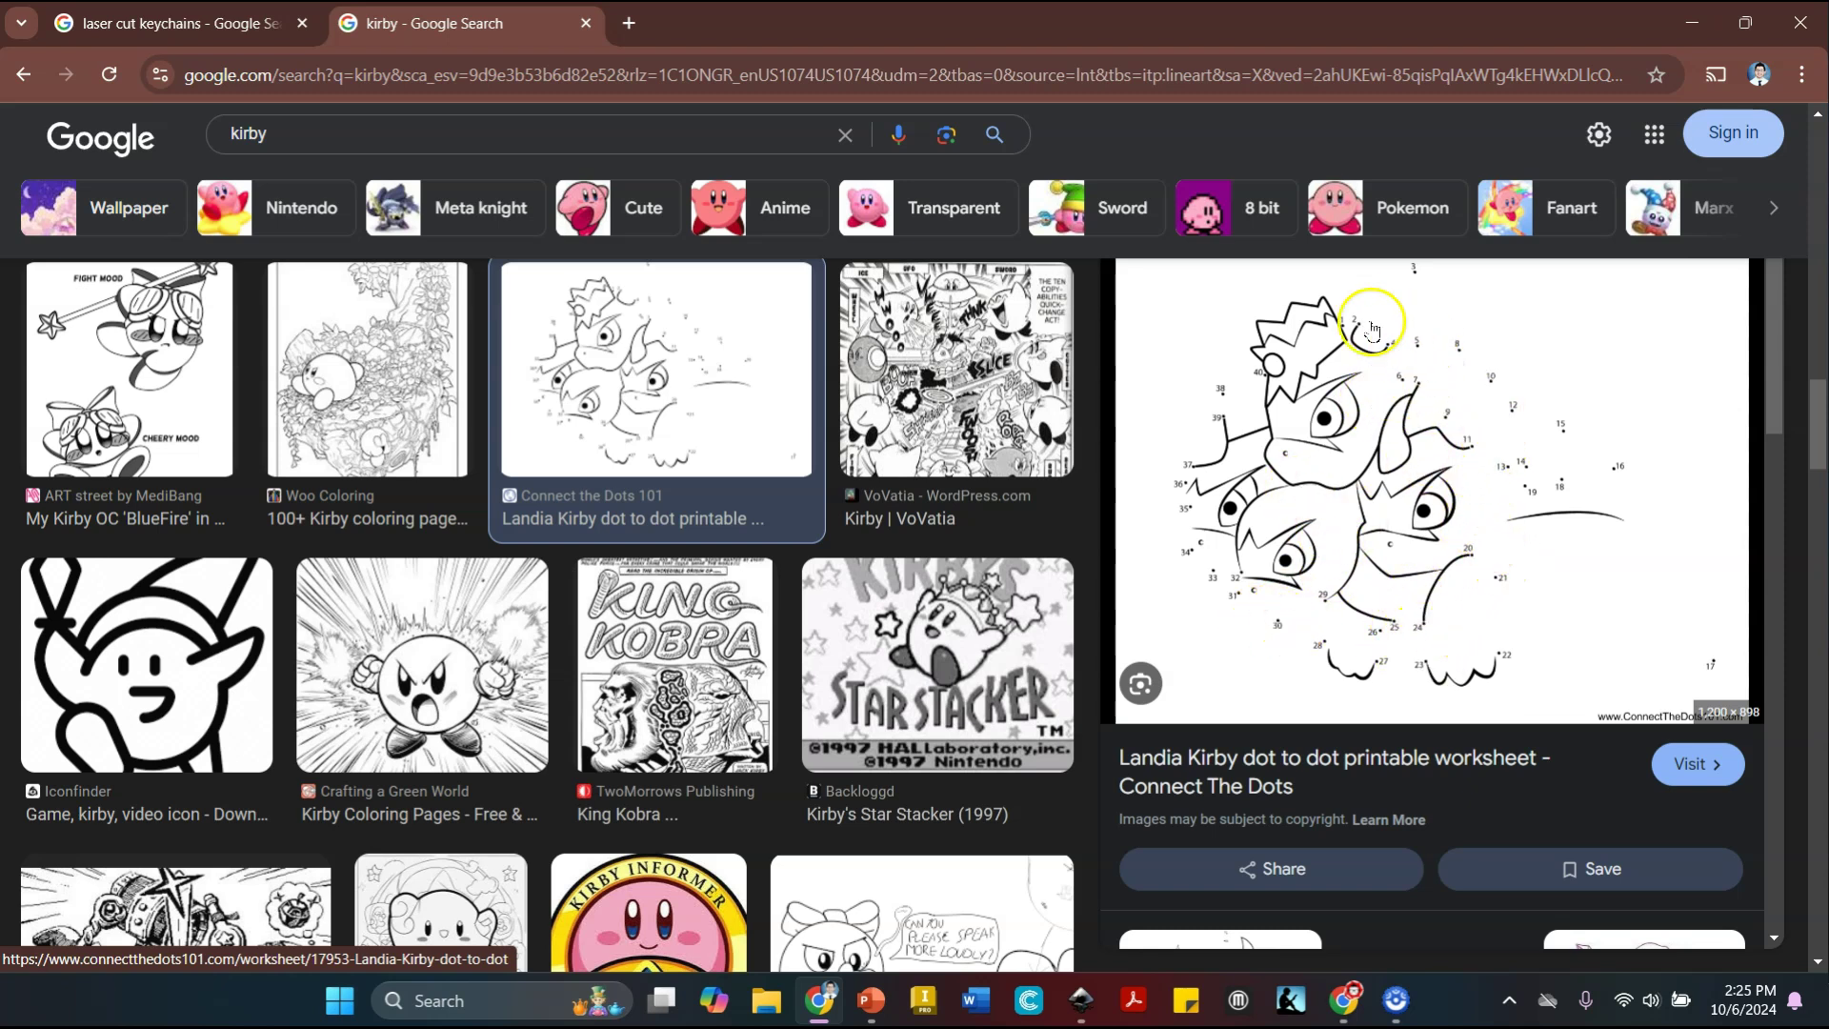
Preview the Iconfinder Kirby icon and the coloring page of Kirby in front of stars, and browse the neighbouring results
{"action": "left_click", "coordinate": [270, 633]}
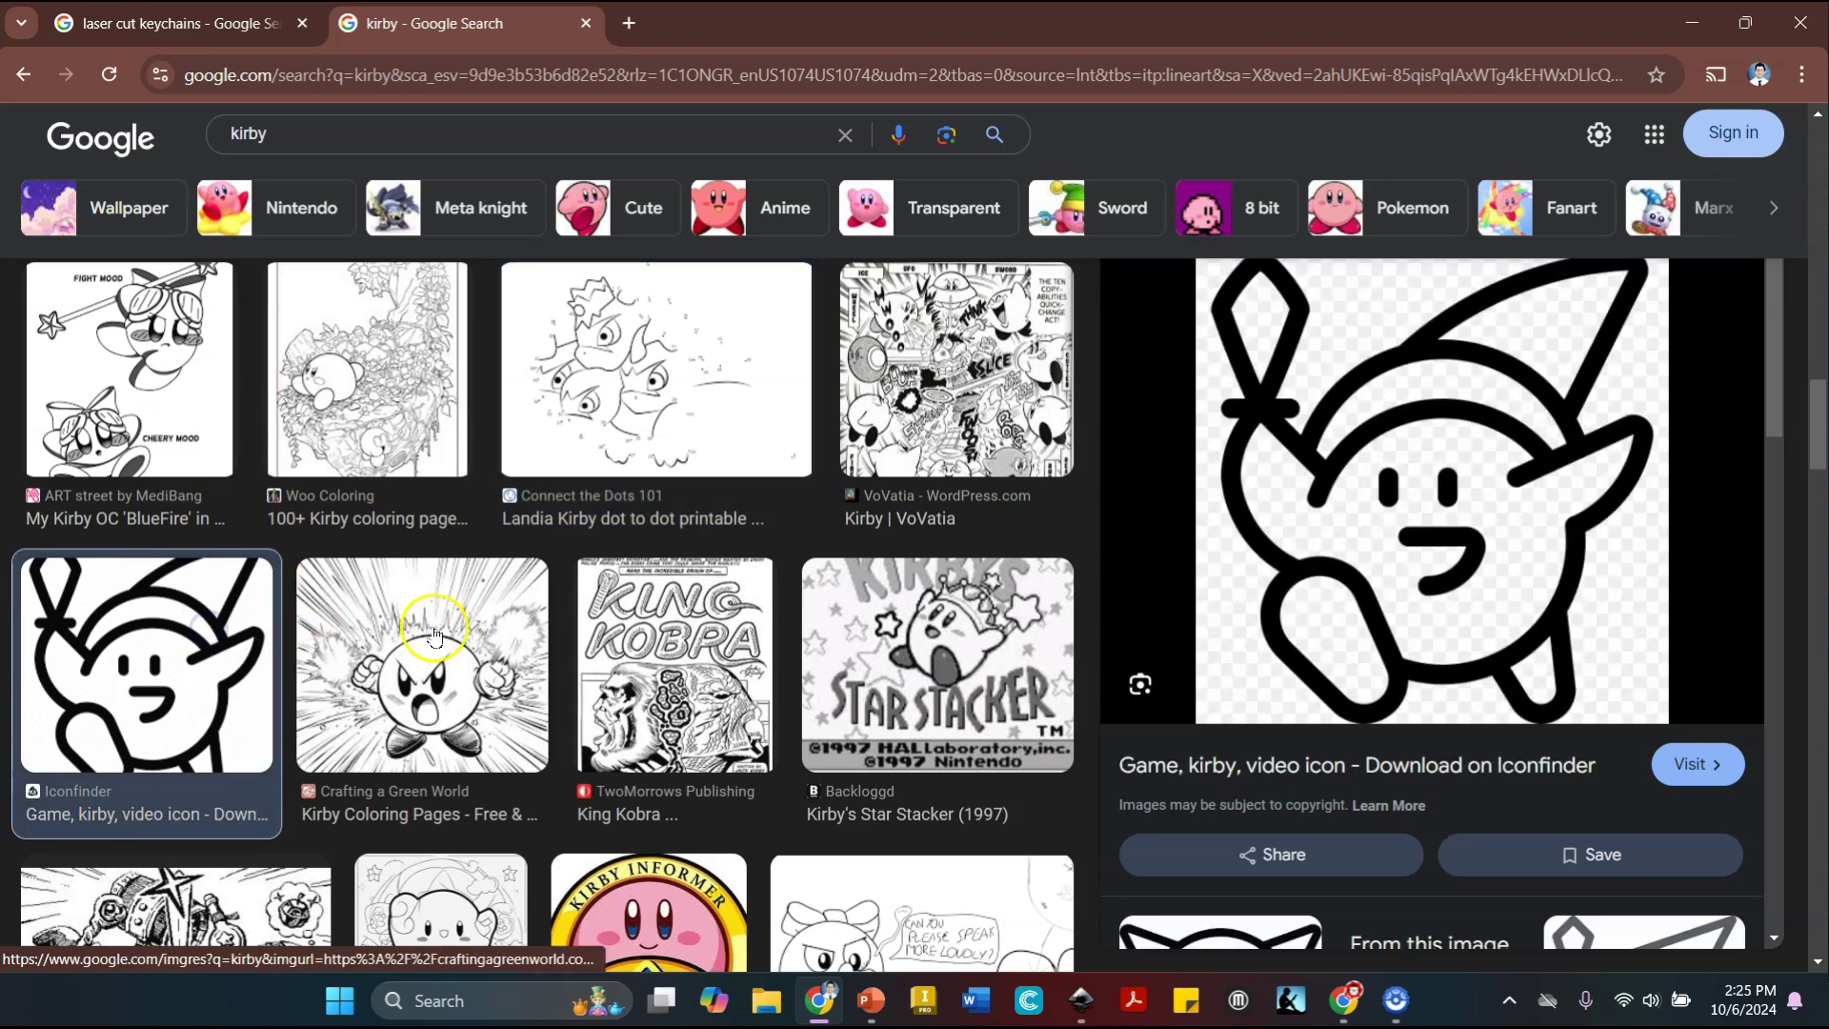
{"action": "scroll", "coordinate": [838, 610], "scroll_direction": "down", "scroll_amount": 6}
{"action": "scroll", "coordinate": [502, 518], "scroll_direction": "up", "scroll_amount": 6}
{"action": "scroll", "coordinate": [502, 519], "scroll_direction": "down", "scroll_amount": 10}
{"action": "scroll", "coordinate": [502, 518], "scroll_direction": "up", "scroll_amount": 5}
{"action": "scroll", "coordinate": [502, 518], "scroll_direction": "down", "scroll_amount": 5}
{"action": "left_click", "coordinate": [779, 412]}
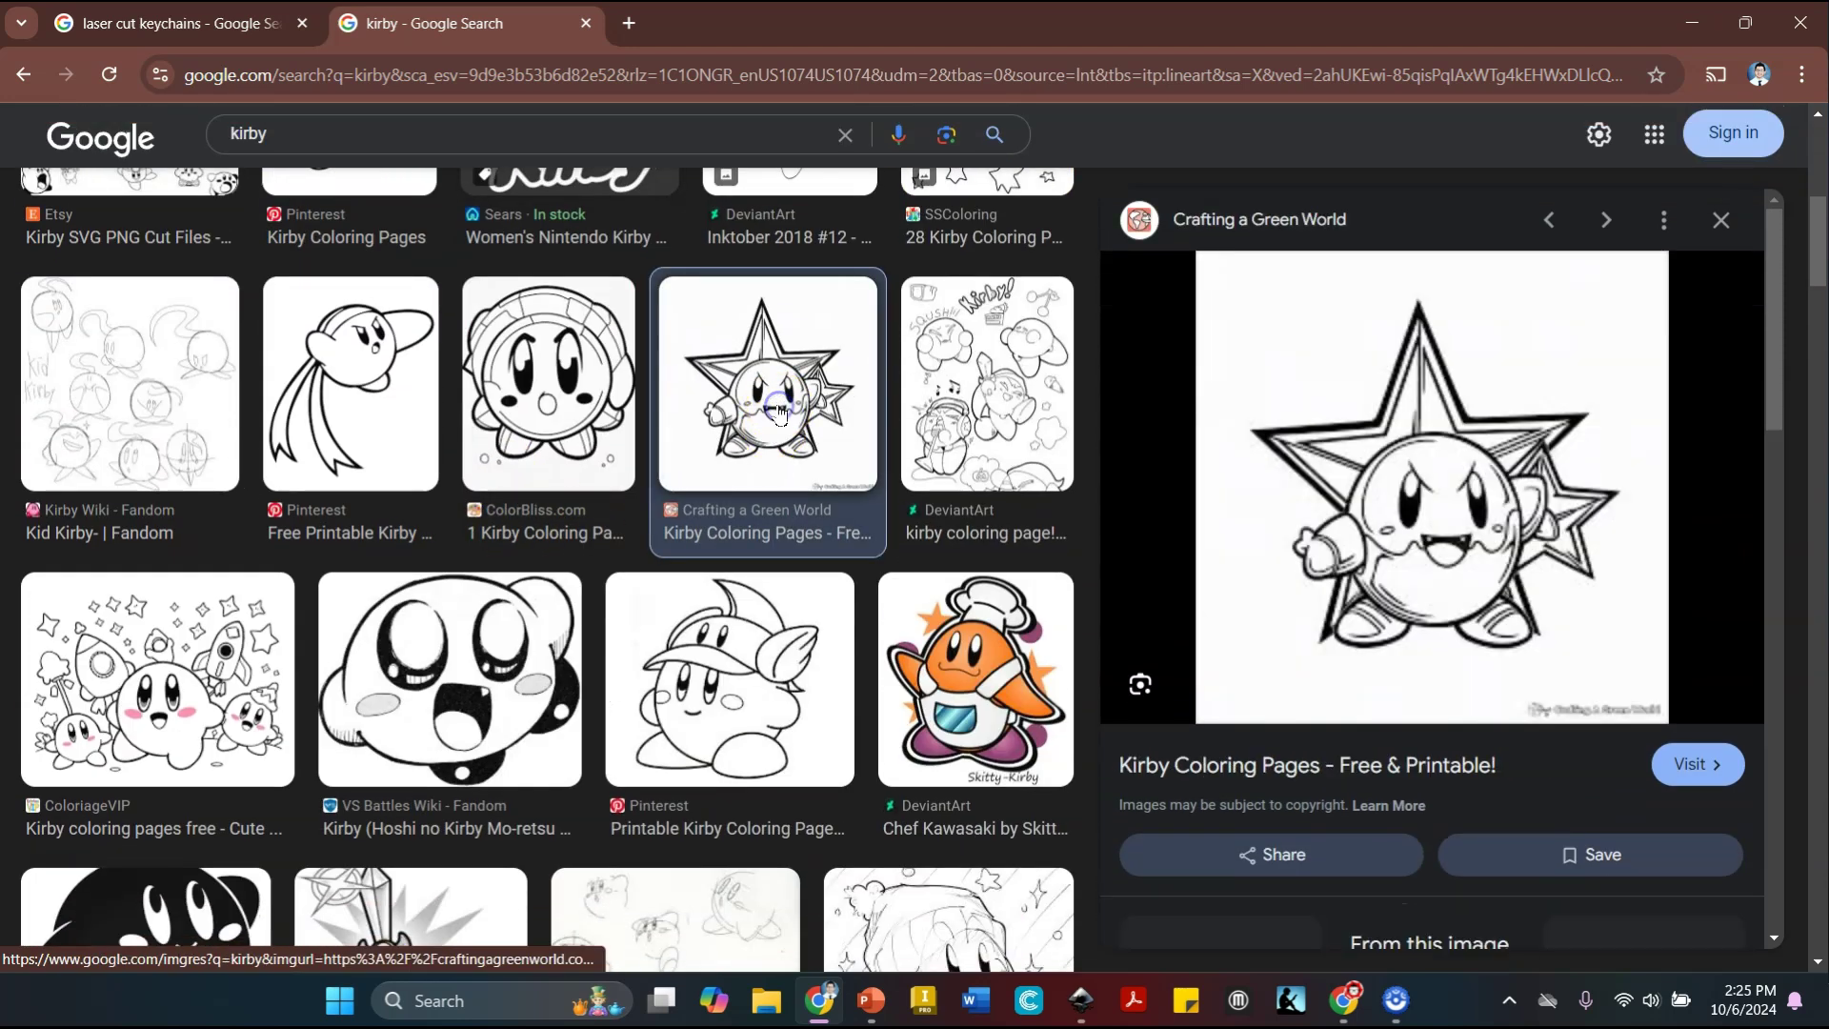
{"action": "scroll", "coordinate": [778, 425], "scroll_direction": "up", "scroll_amount": 6}
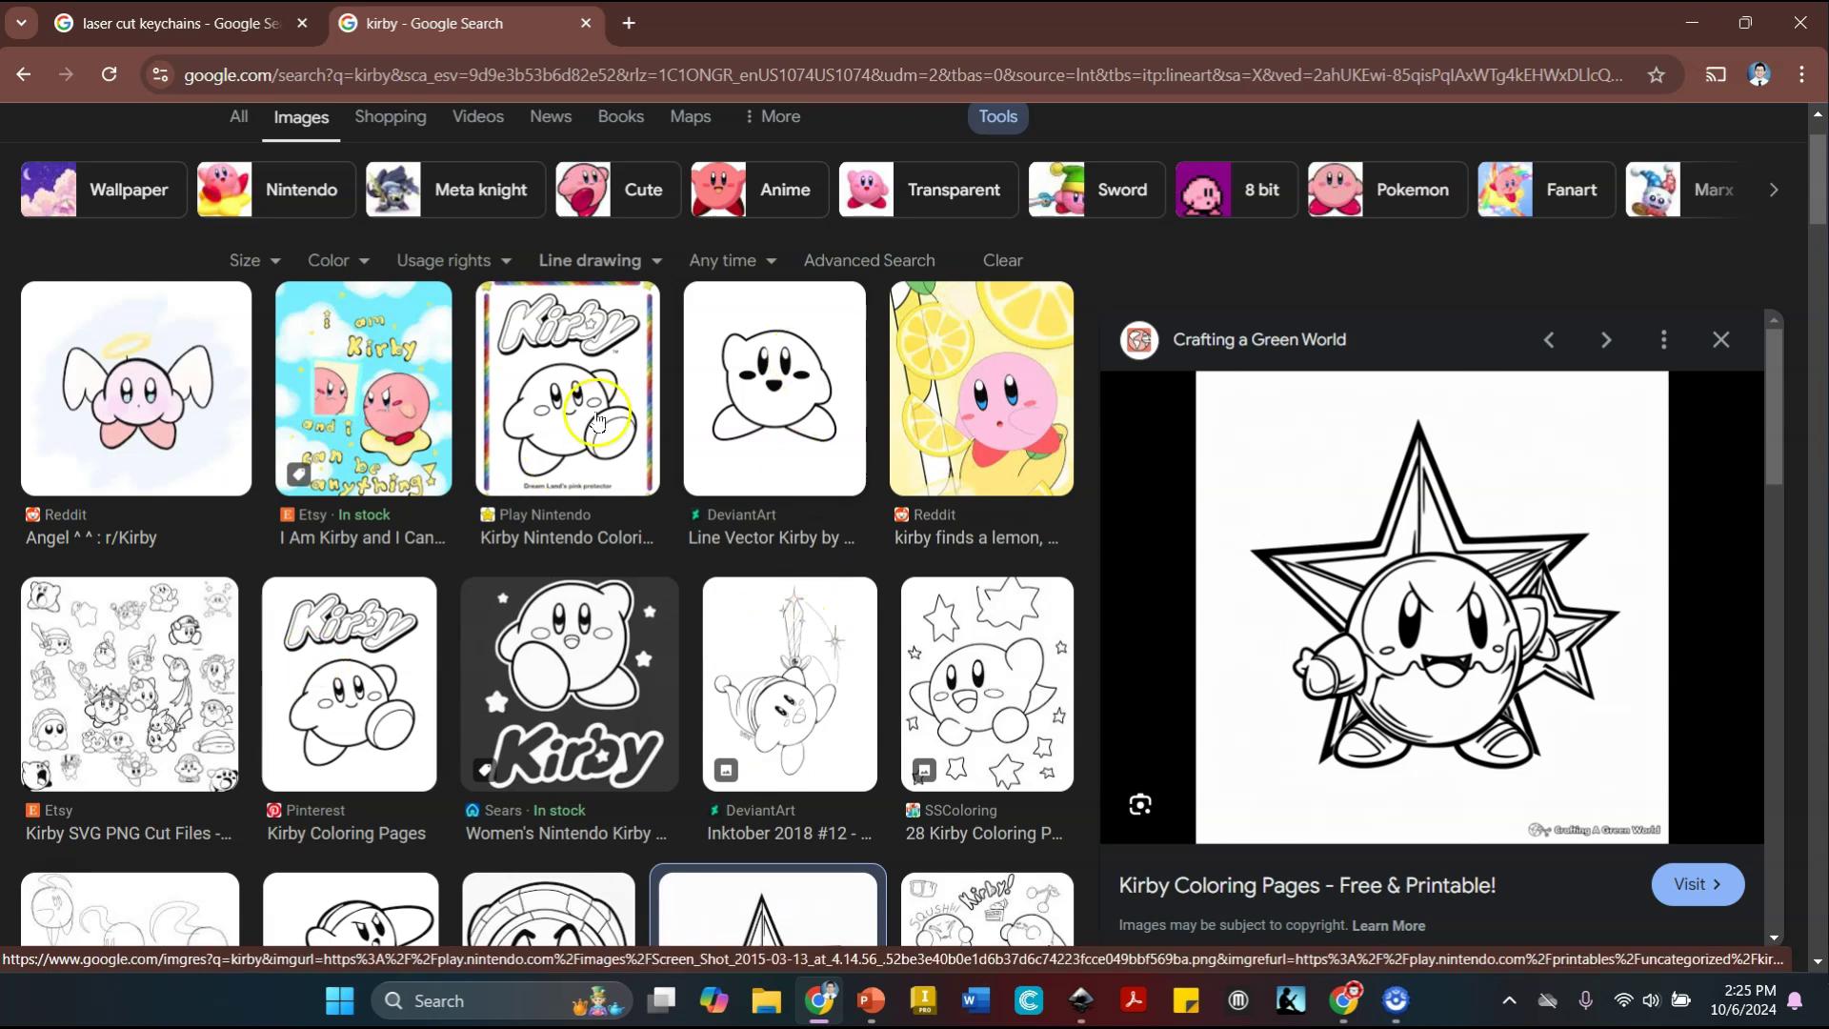
Preview the Pinterest Kirby Coloring Pages picture with the Kirby lettering and open the image in a new browser tab
{"action": "left_click", "coordinate": [349, 683]}
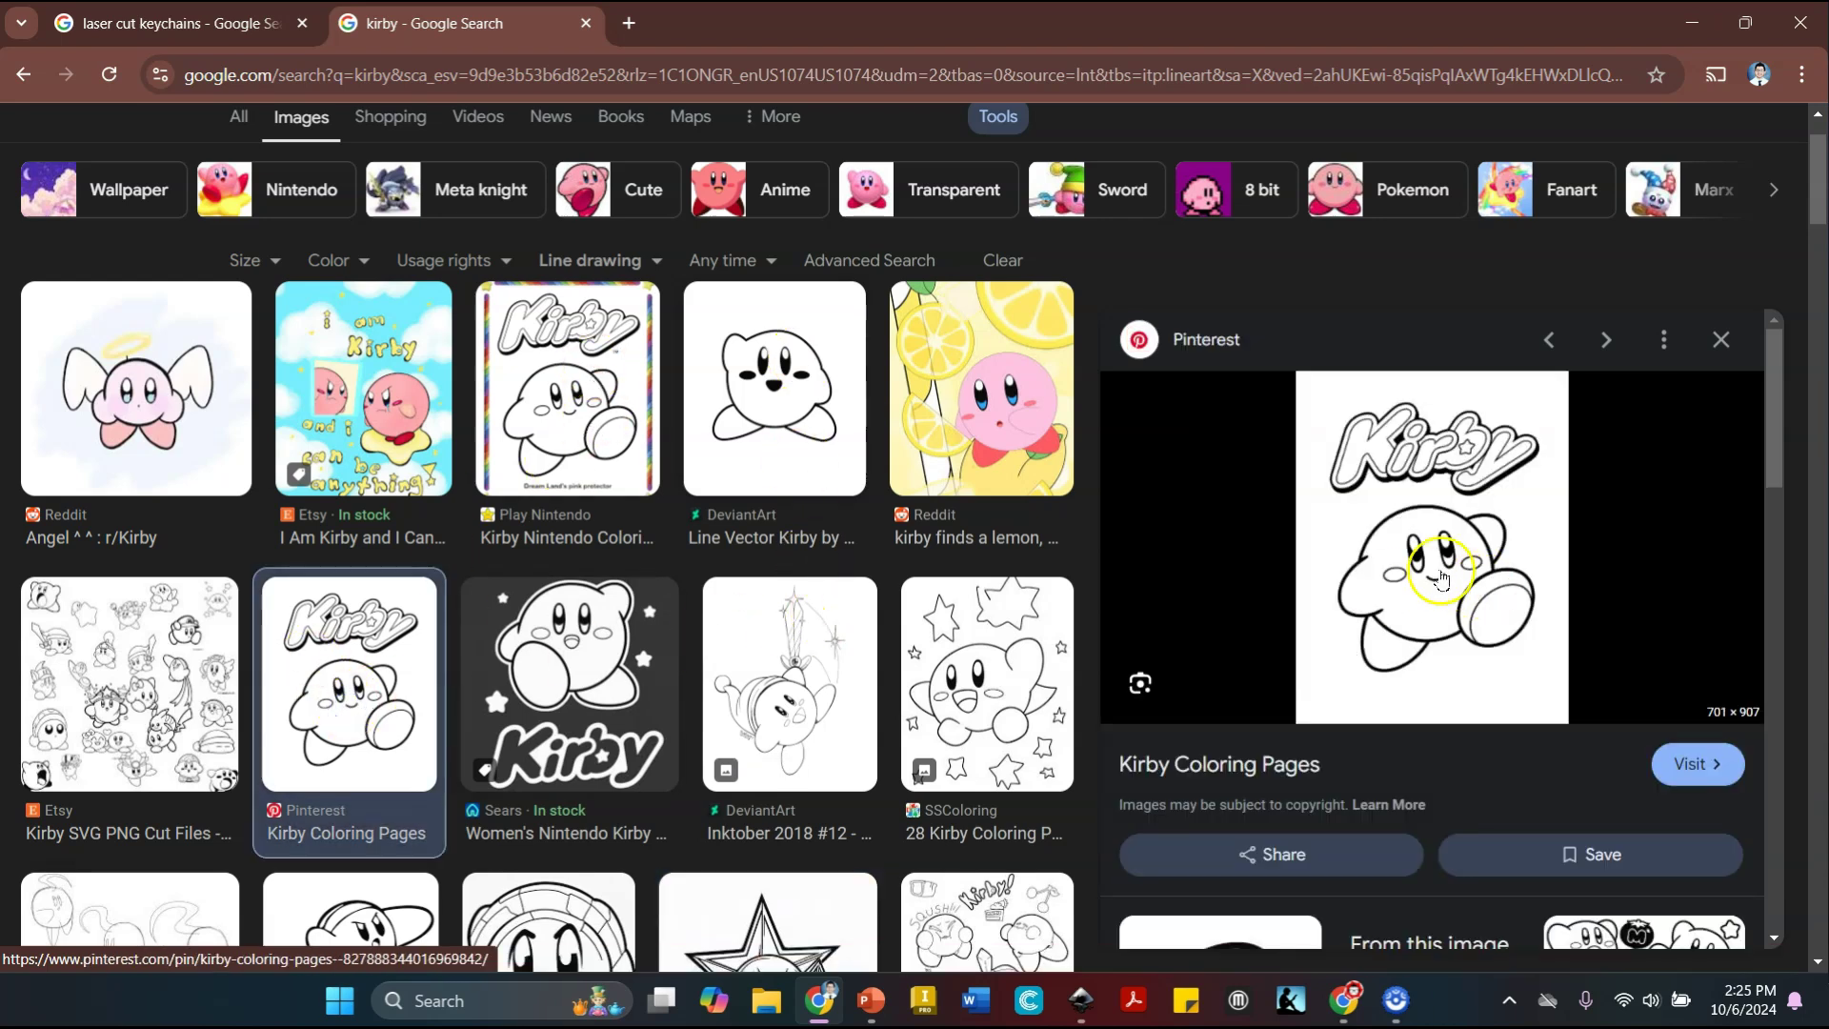
{"action": "scroll", "coordinate": [1445, 562], "scroll_direction": "down", "scroll_amount": 3}
{"action": "scroll", "coordinate": [1481, 372], "scroll_direction": "up", "scroll_amount": 3}
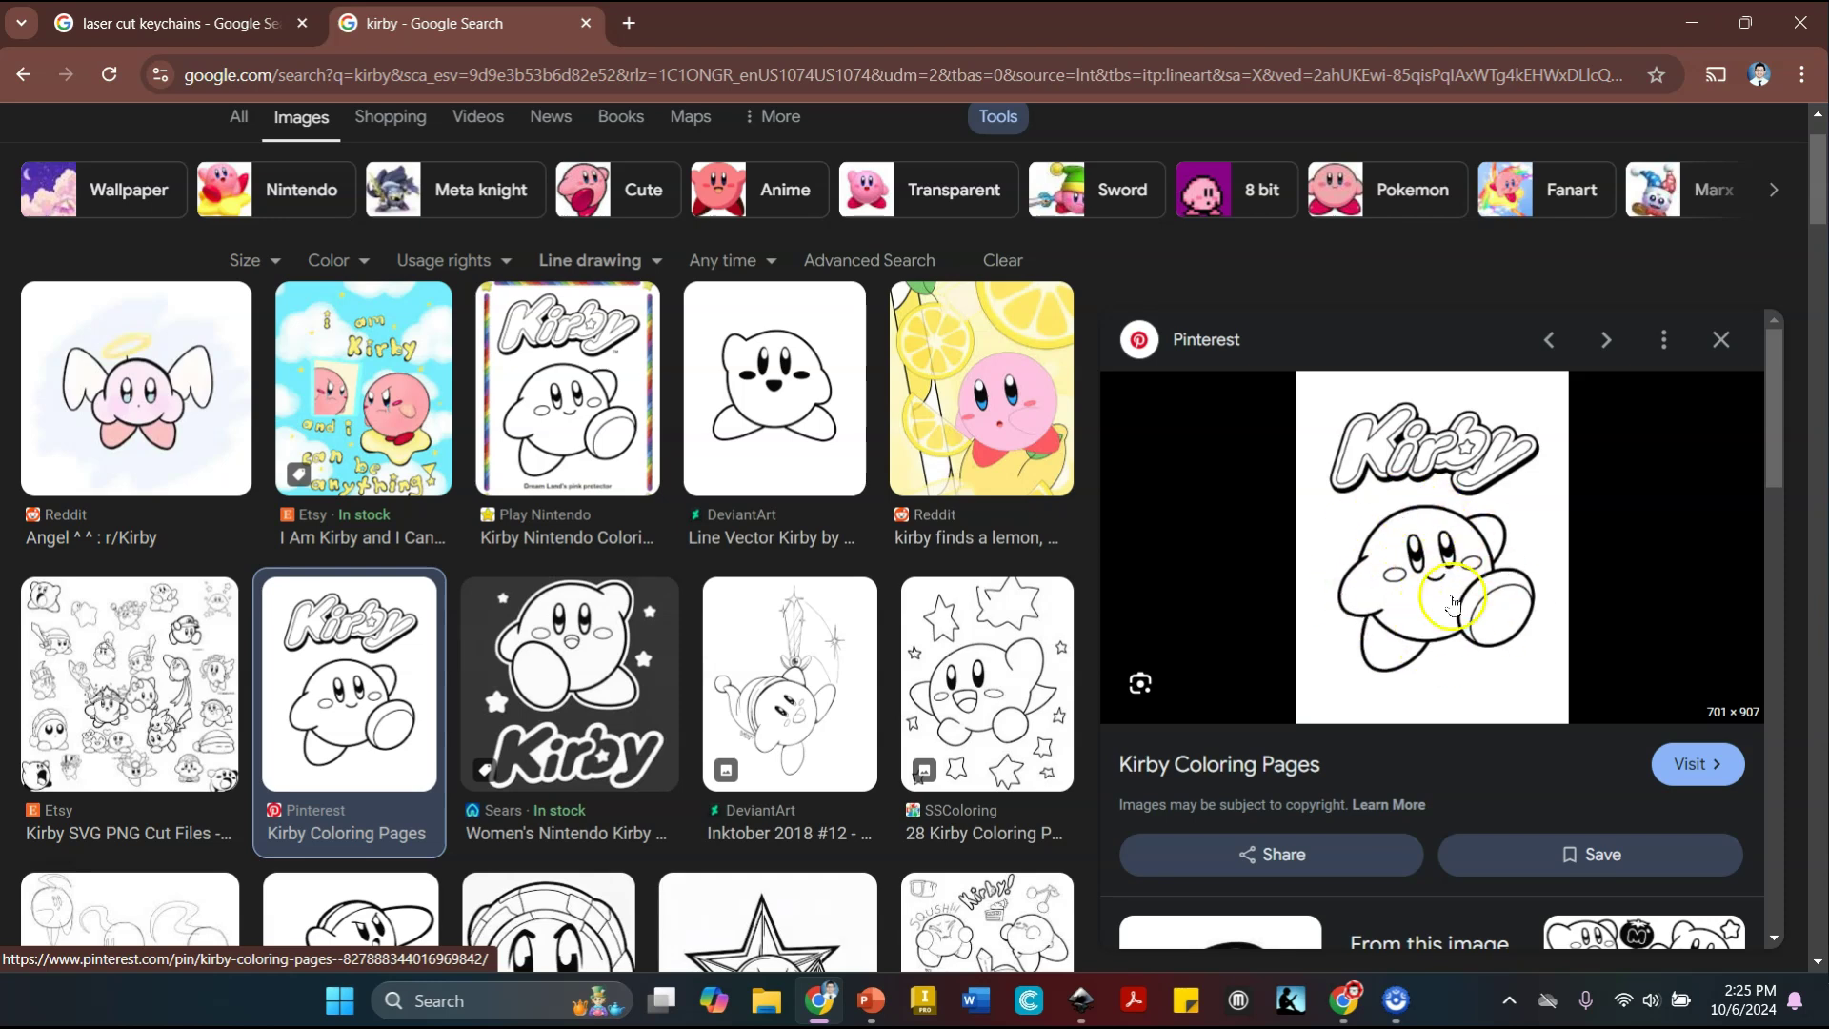
{"action": "right_click", "coordinate": [1440, 517]}
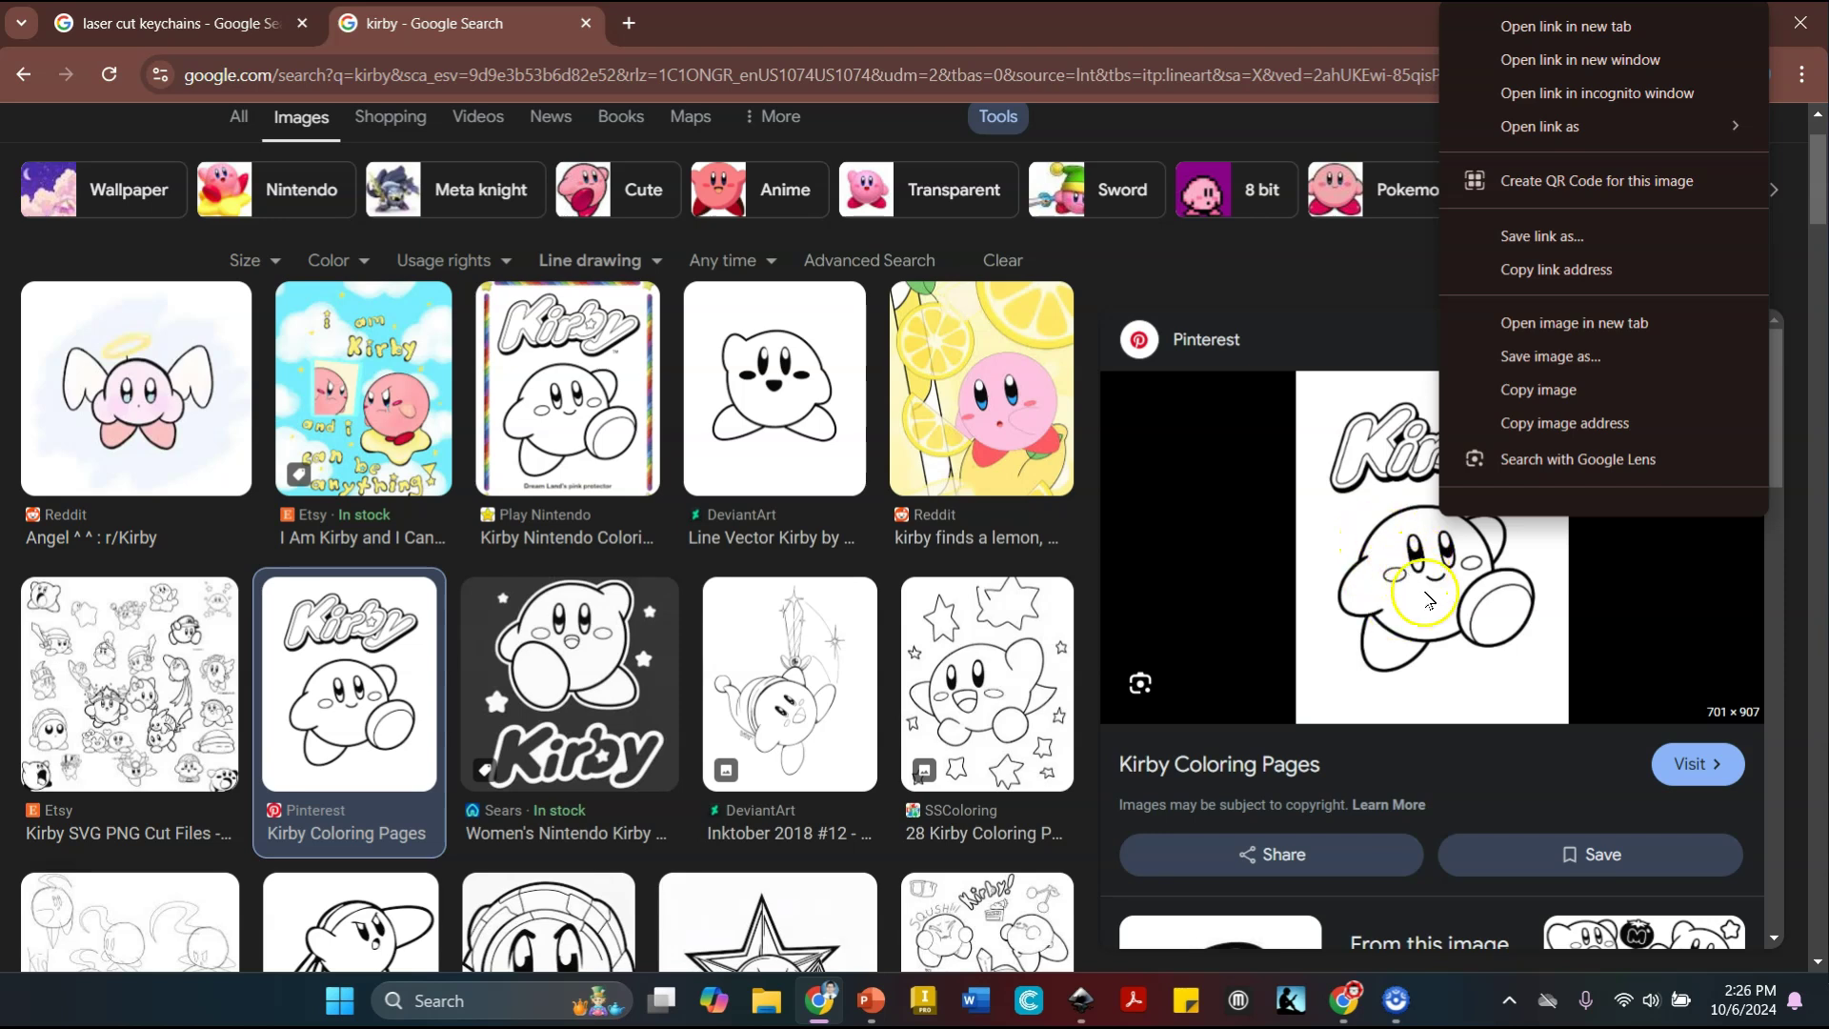
{"action": "left_click", "coordinate": [1590, 331]}
{"action": "left_click", "coordinate": [762, 17]}
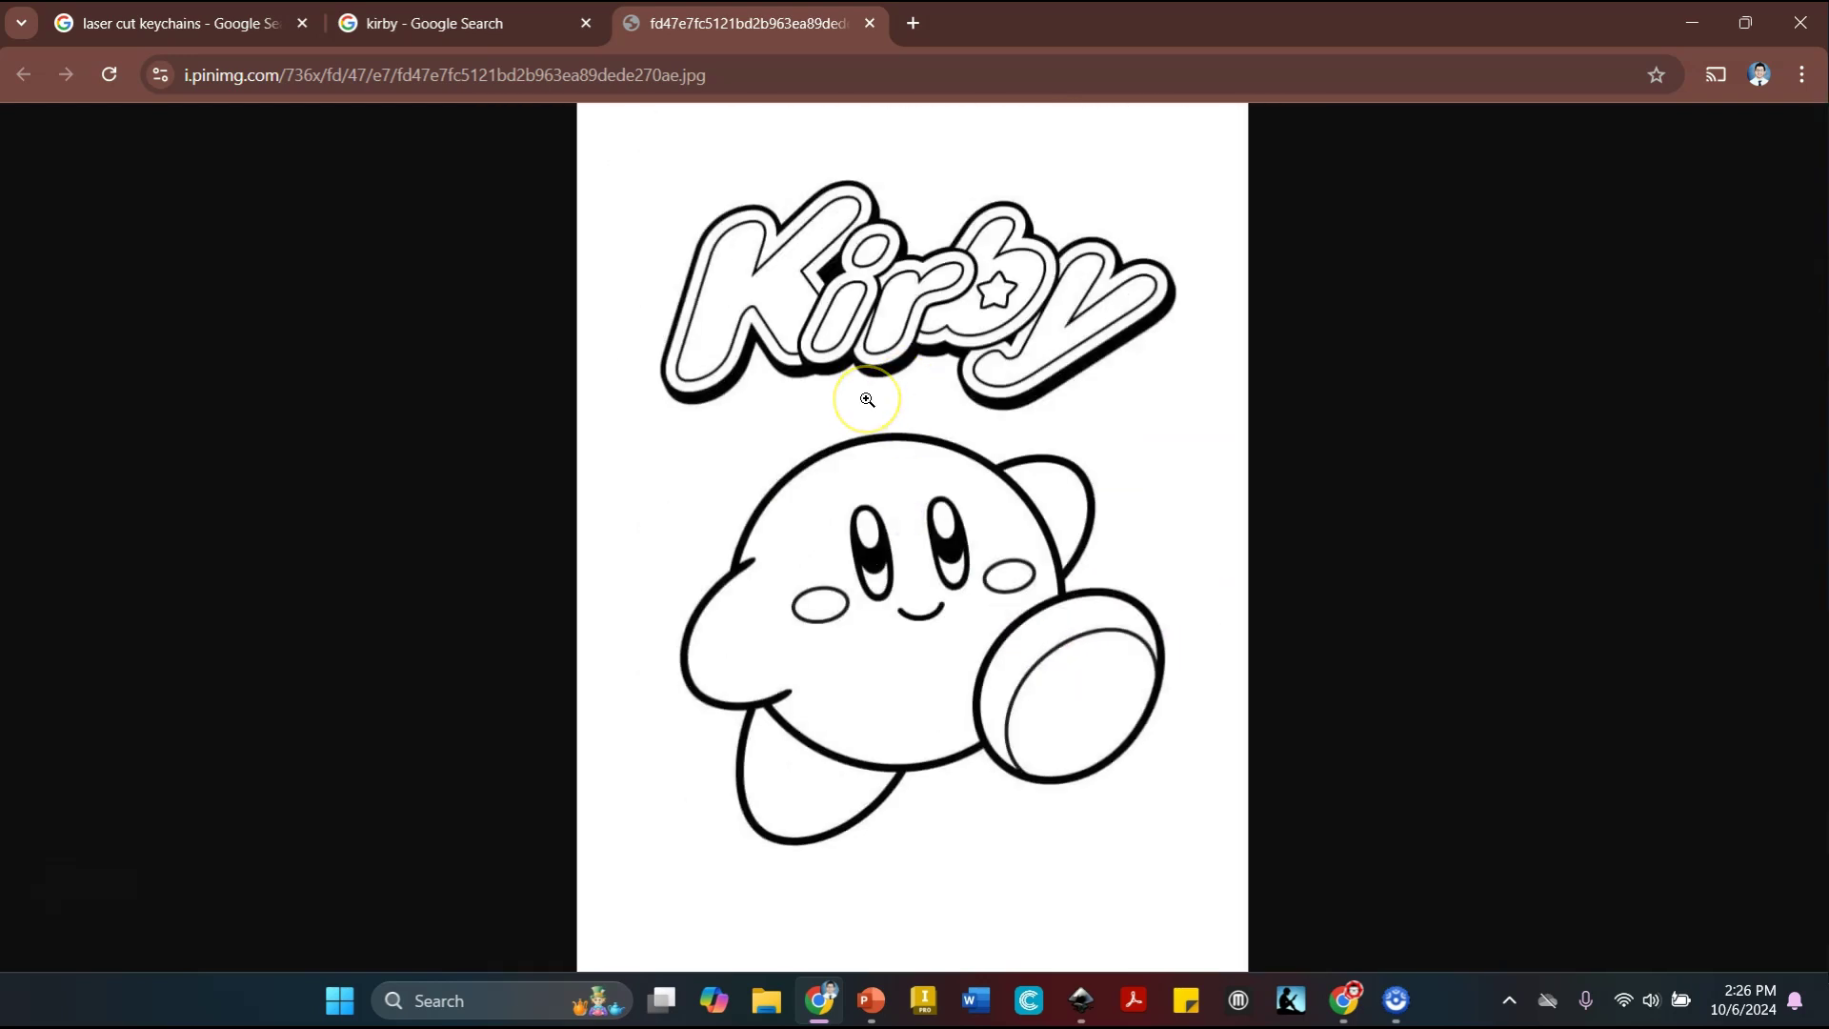
Copy the full Kirby picture, switch to Inkscape and paste it into the document
{"action": "right_click", "coordinate": [867, 399]}
{"action": "left_click", "coordinate": [1032, 490]}
{"action": "left_click", "coordinate": [1080, 1000]}
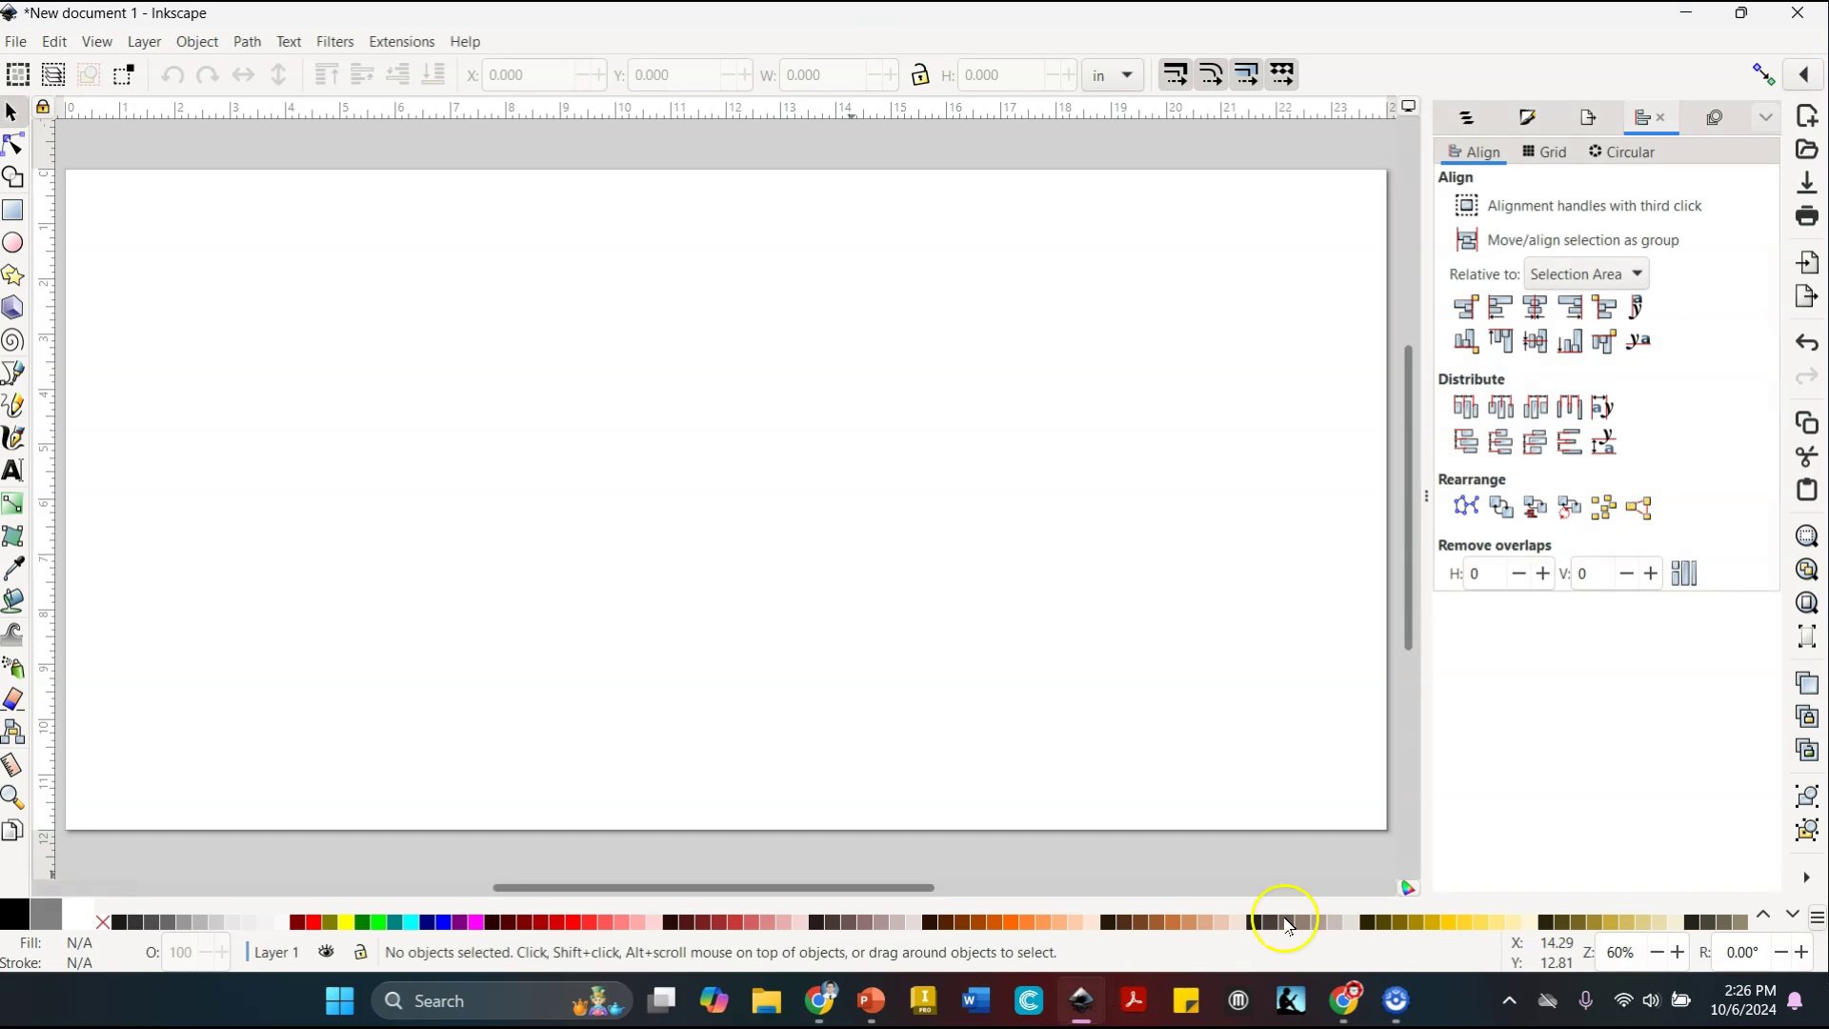
{"action": "left_click", "coordinate": [54, 42]}
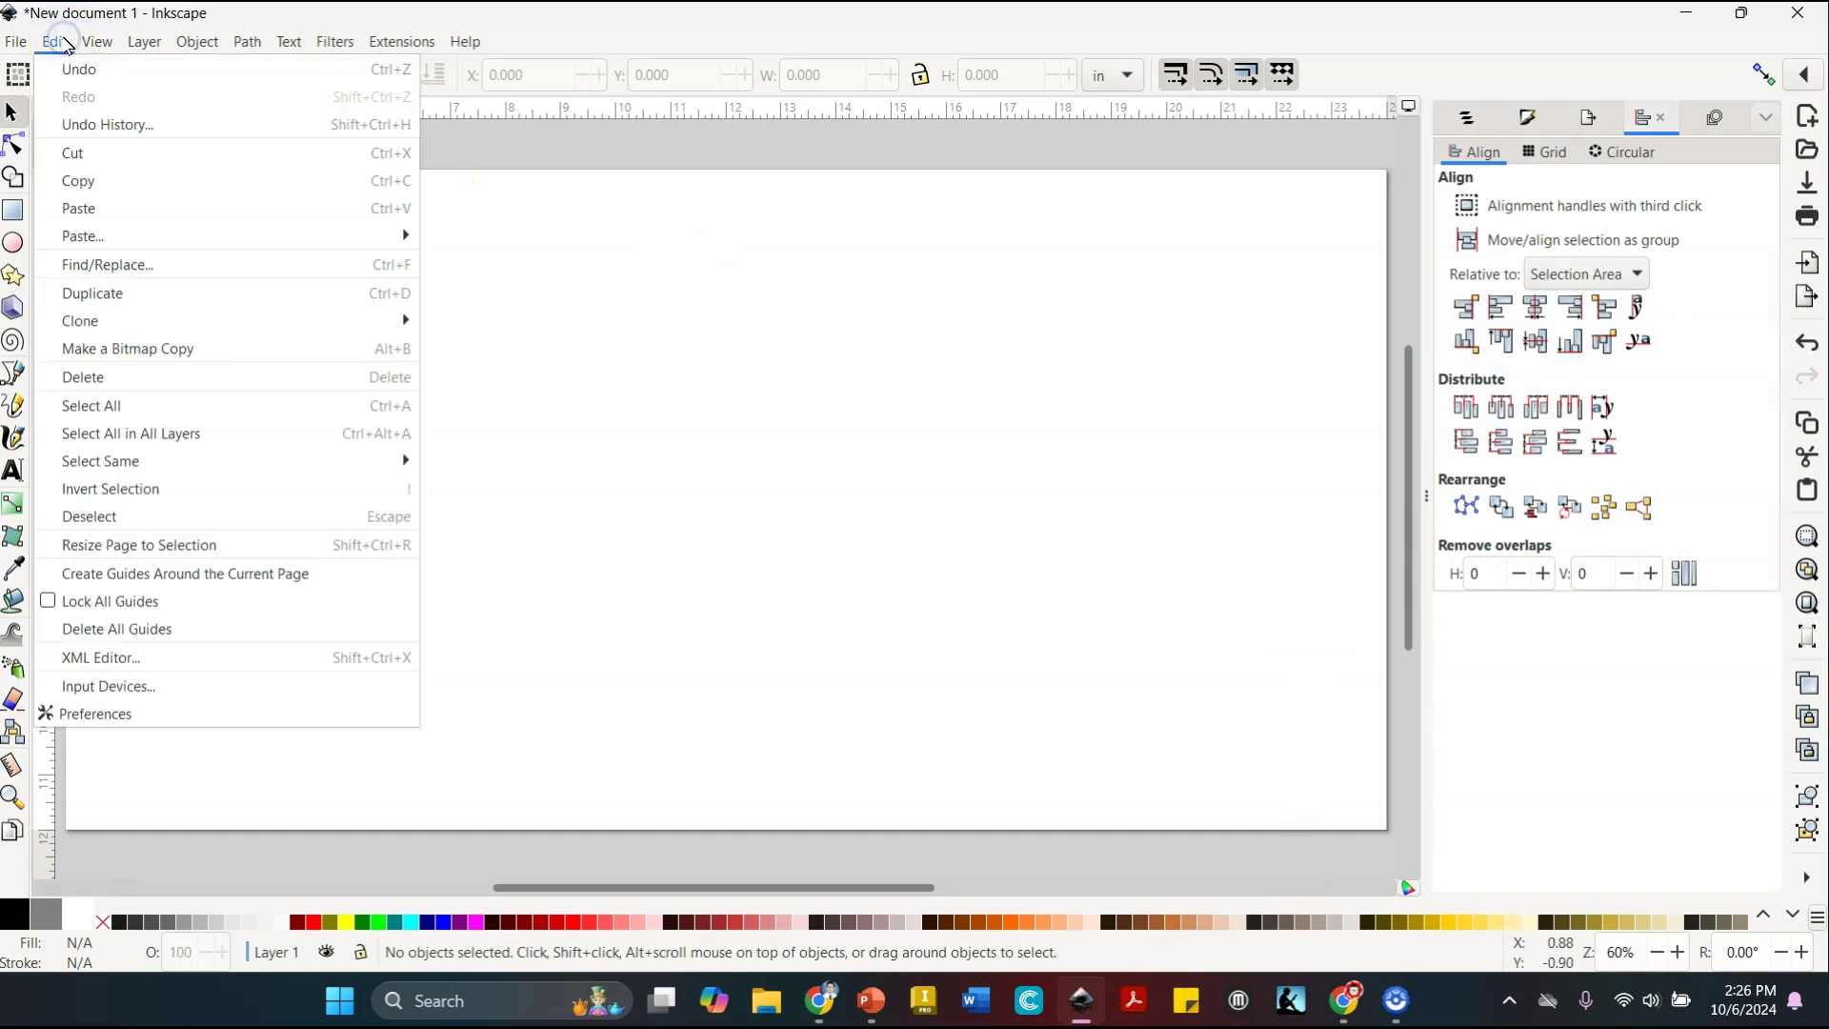
{"action": "left_click", "coordinate": [105, 209]}
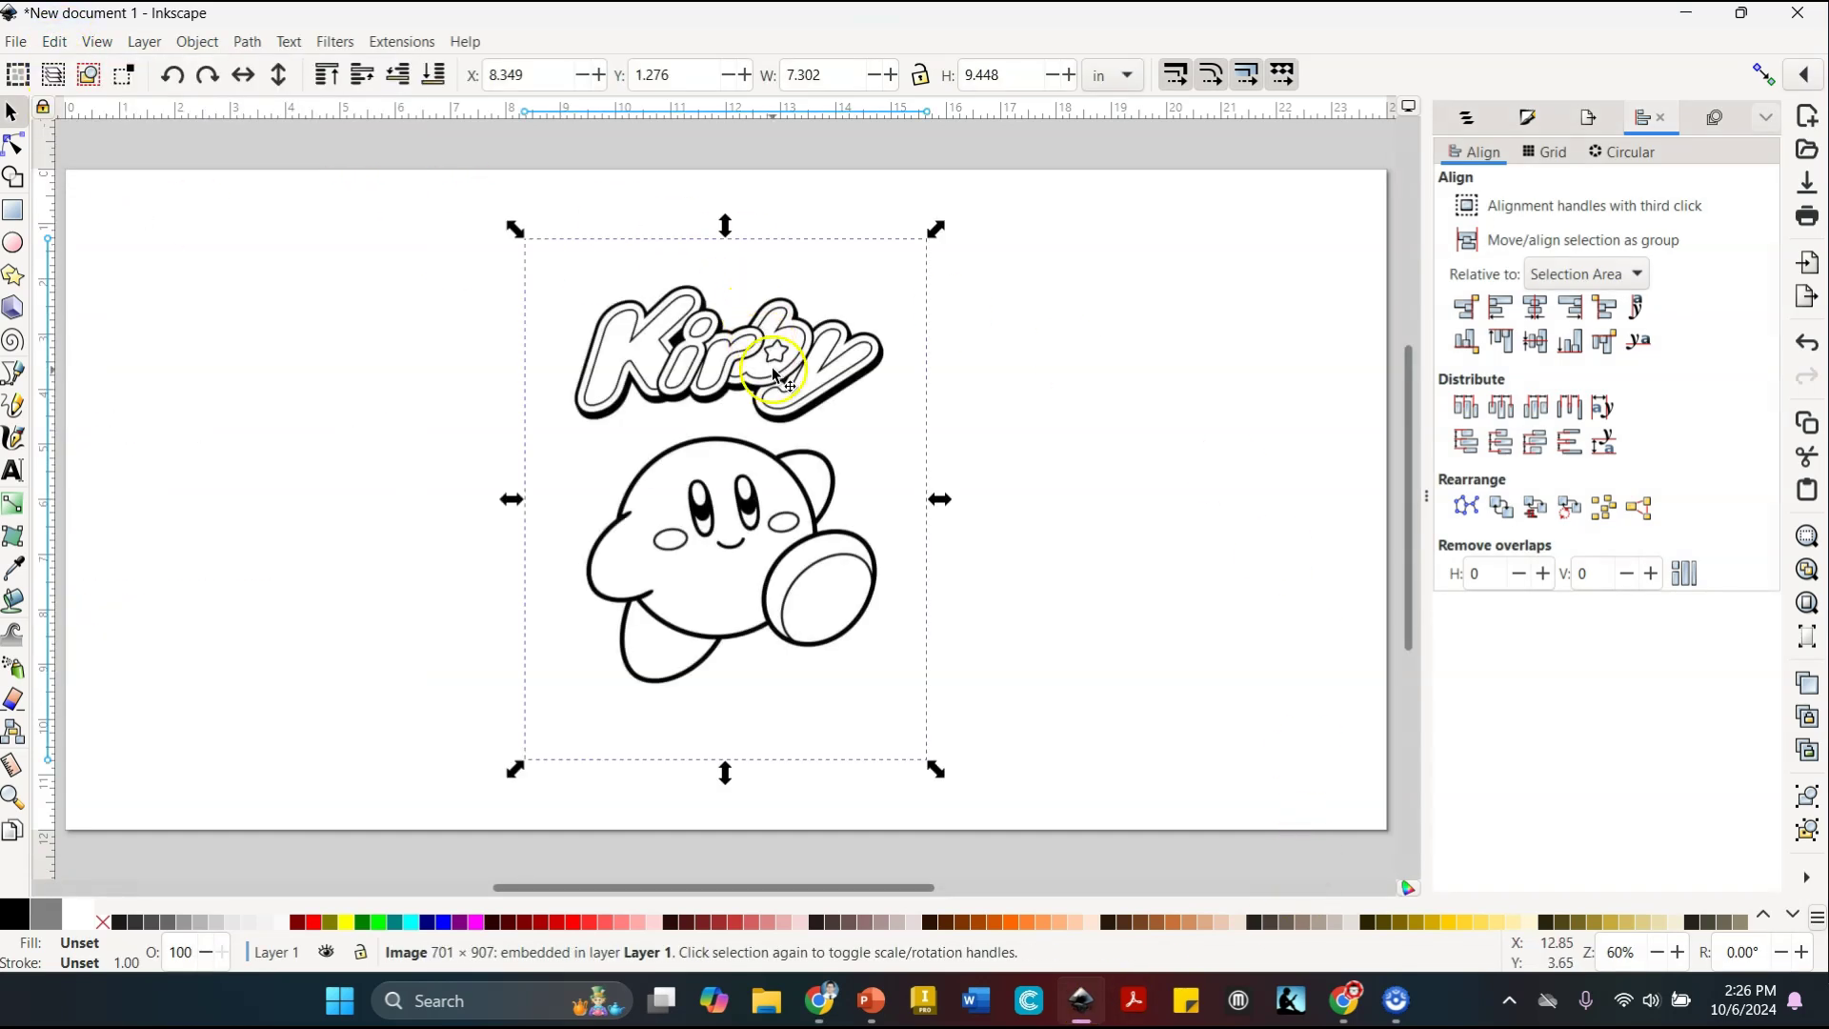
Move the pasted Kirby image to the left part of the page, at about X 3.38 in and Y 0.62 in
{"action": "left_click_drag", "start_coordinate": [781, 470], "coordinate": [570, 445]}
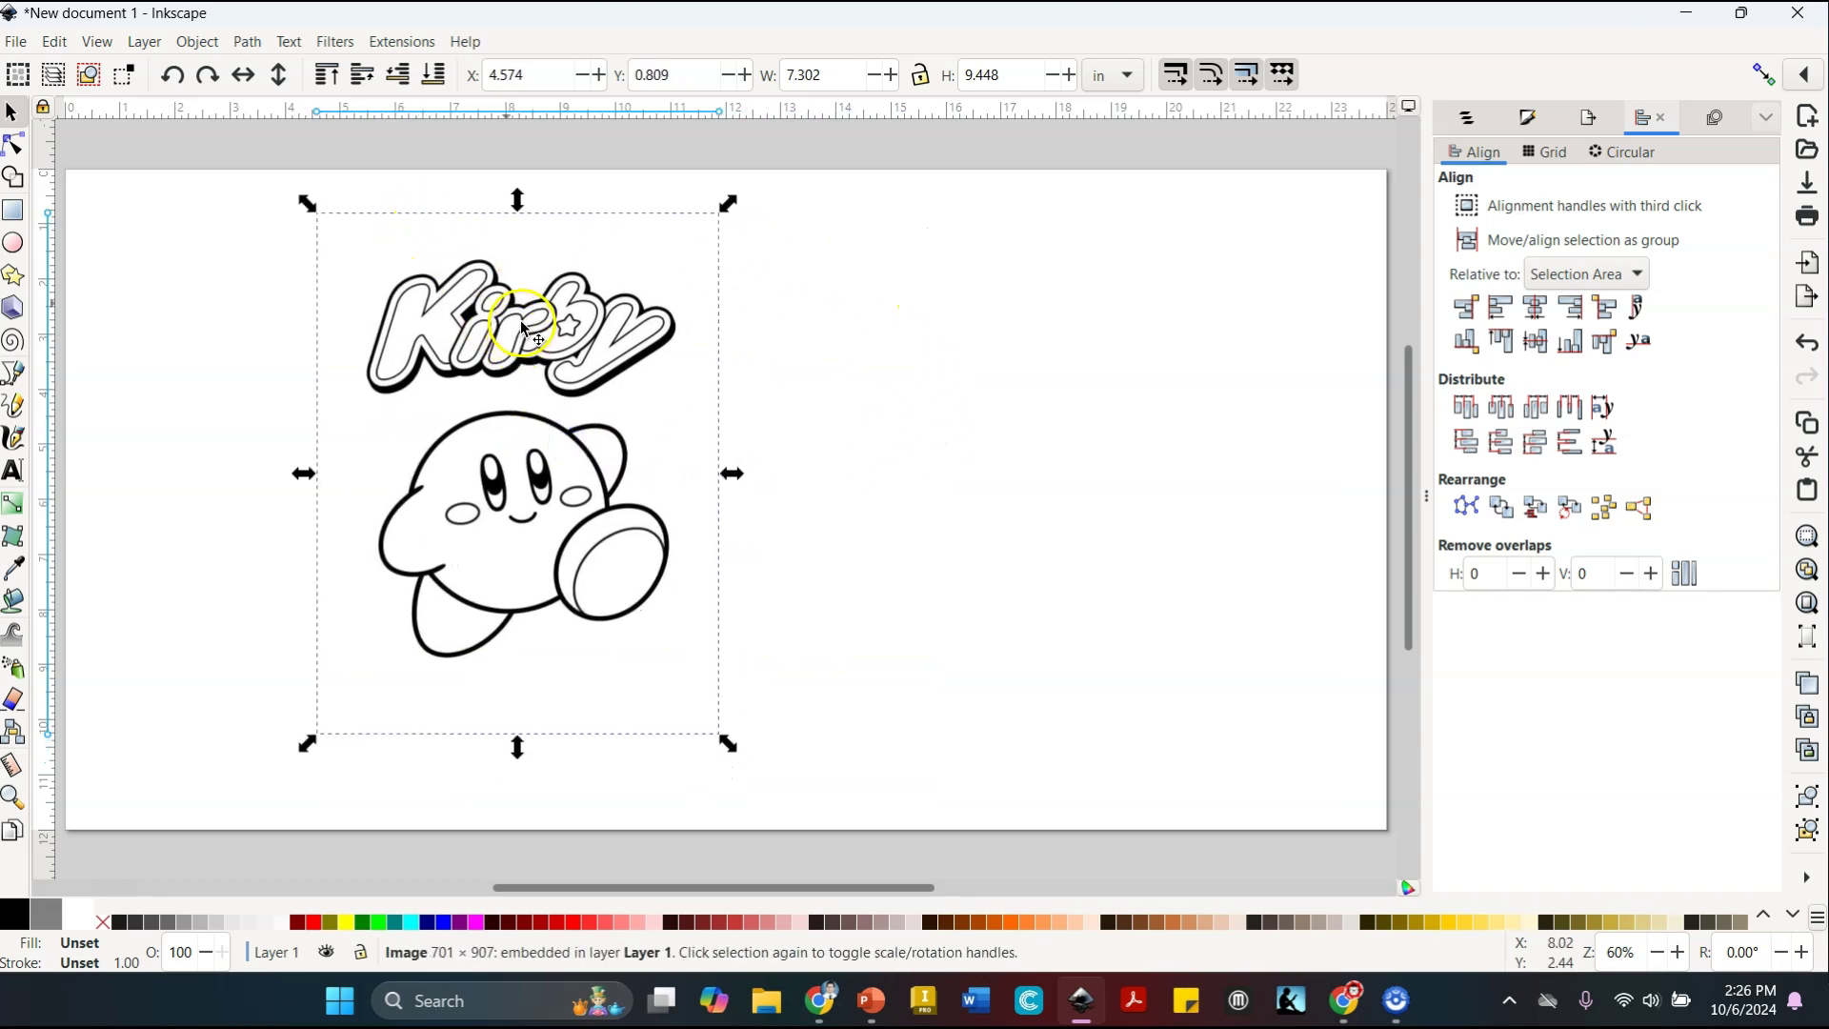
{"action": "left_click", "coordinate": [247, 42]}
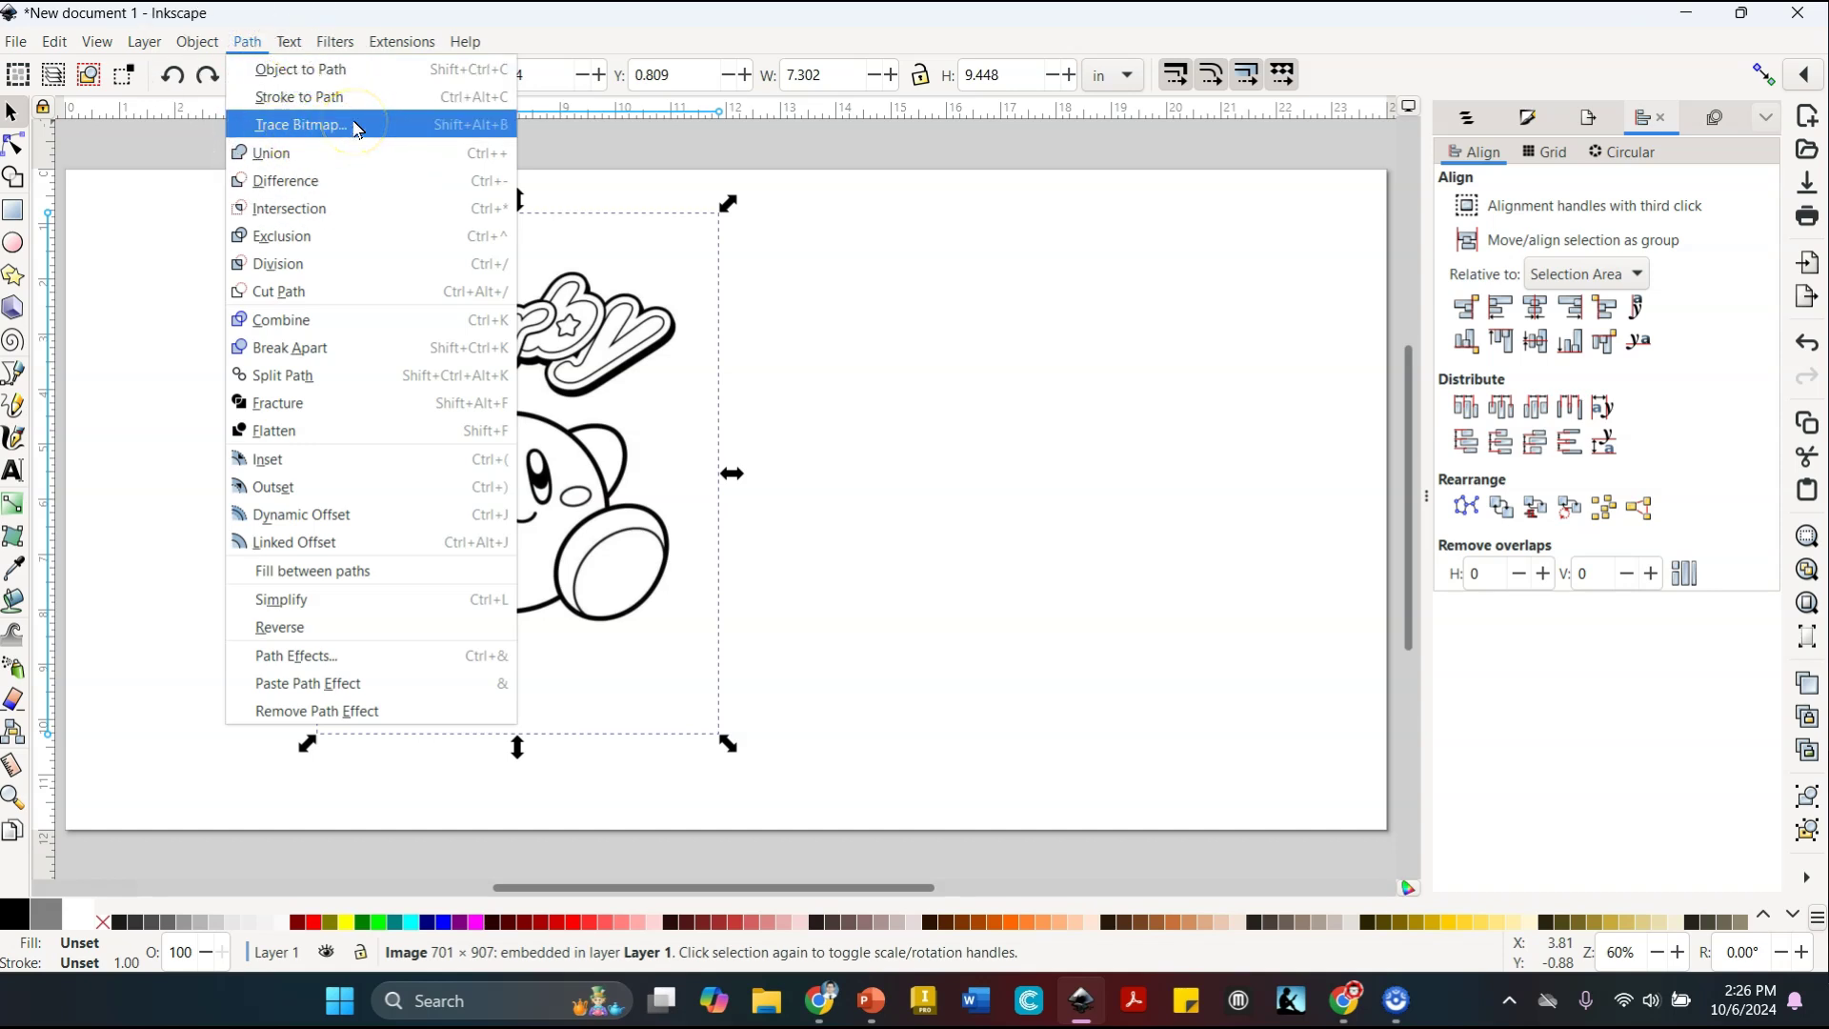
{"action": "left_click", "coordinate": [686, 374]}
{"action": "mouse_move", "coordinate": [643, 359]}
{"action": "left_mouse_down"}
{"action": "mouse_move", "coordinate": [664, 329]}
{"action": "mouse_move", "coordinate": [629, 390]}
{"action": "mouse_move", "coordinate": [630, 433]}
{"action": "mouse_move", "coordinate": [610, 354]}
{"action": "mouse_move", "coordinate": [674, 391]}
{"action": "mouse_move", "coordinate": [566, 357]}
{"action": "left_mouse_up"}
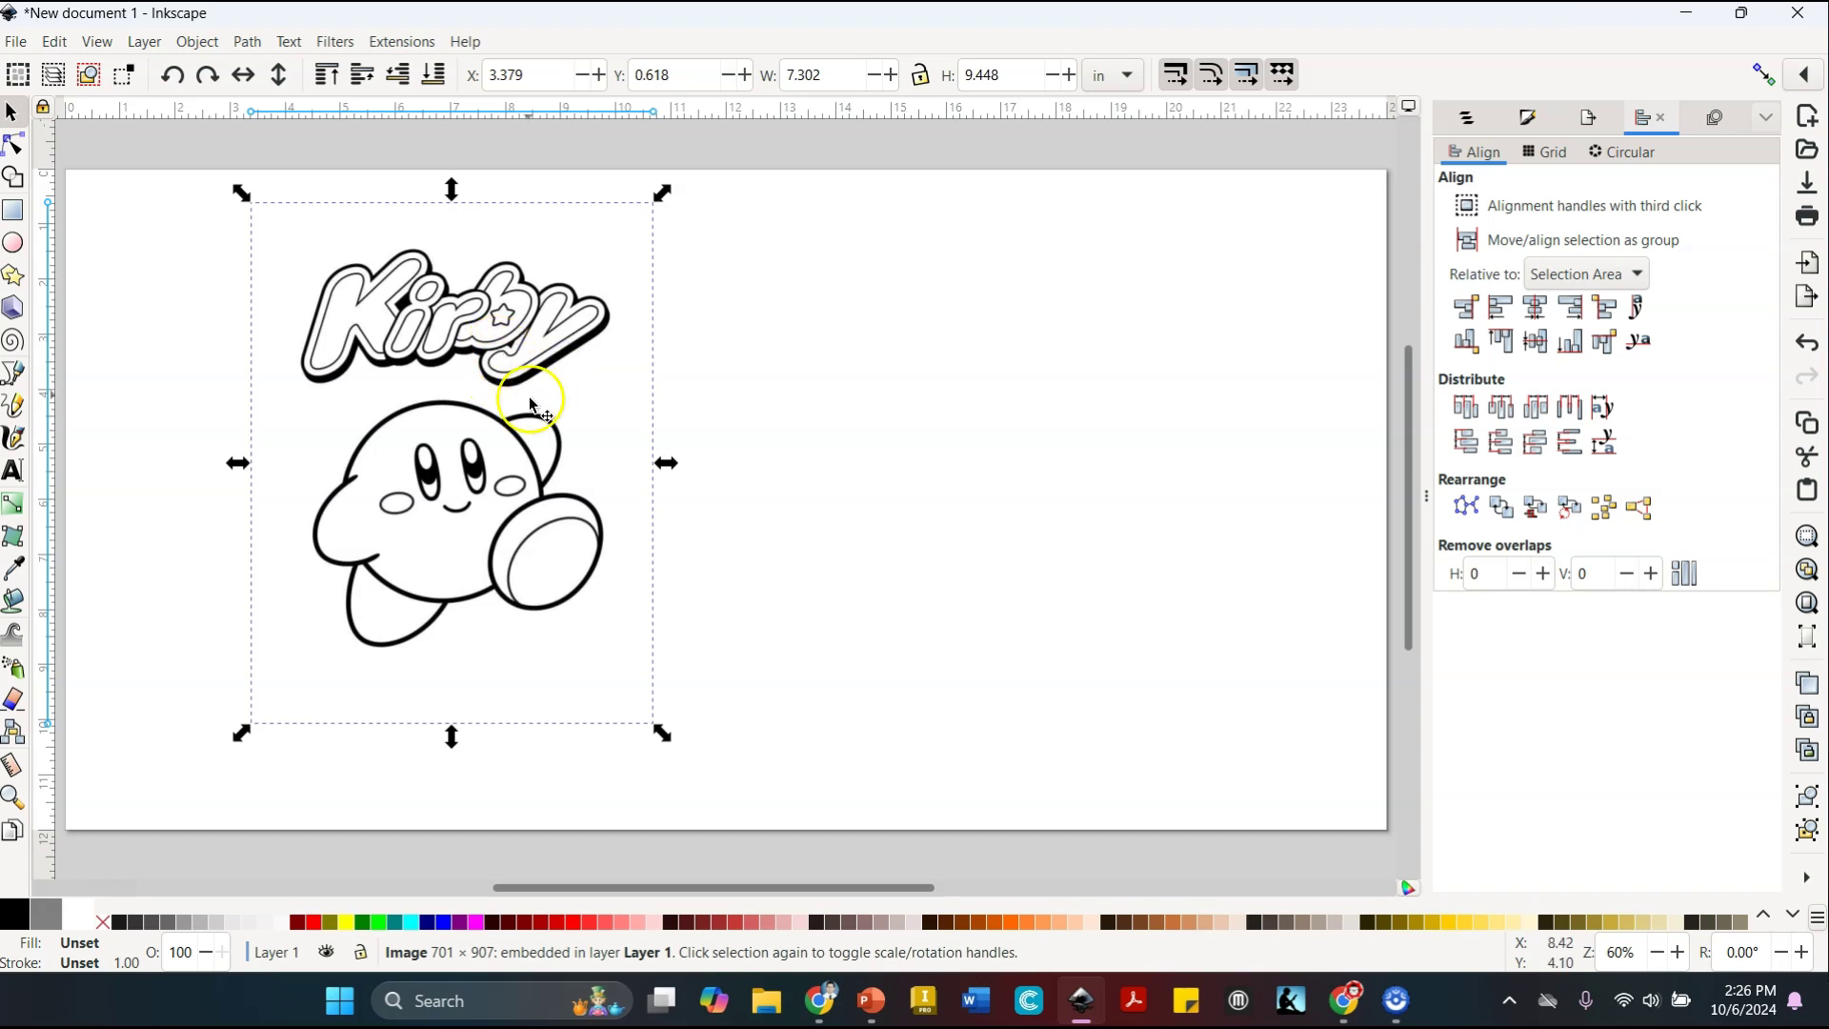
Trace the Kirby bitmap with a single-scan Brightness cutoff and move the traced path to the right, beside the original image
{"action": "right_click", "coordinate": [531, 422]}
{"action": "key", "text": "Escape"}
{"action": "scroll", "coordinate": [518, 391], "scroll_direction": "up", "scroll_amount": 9}
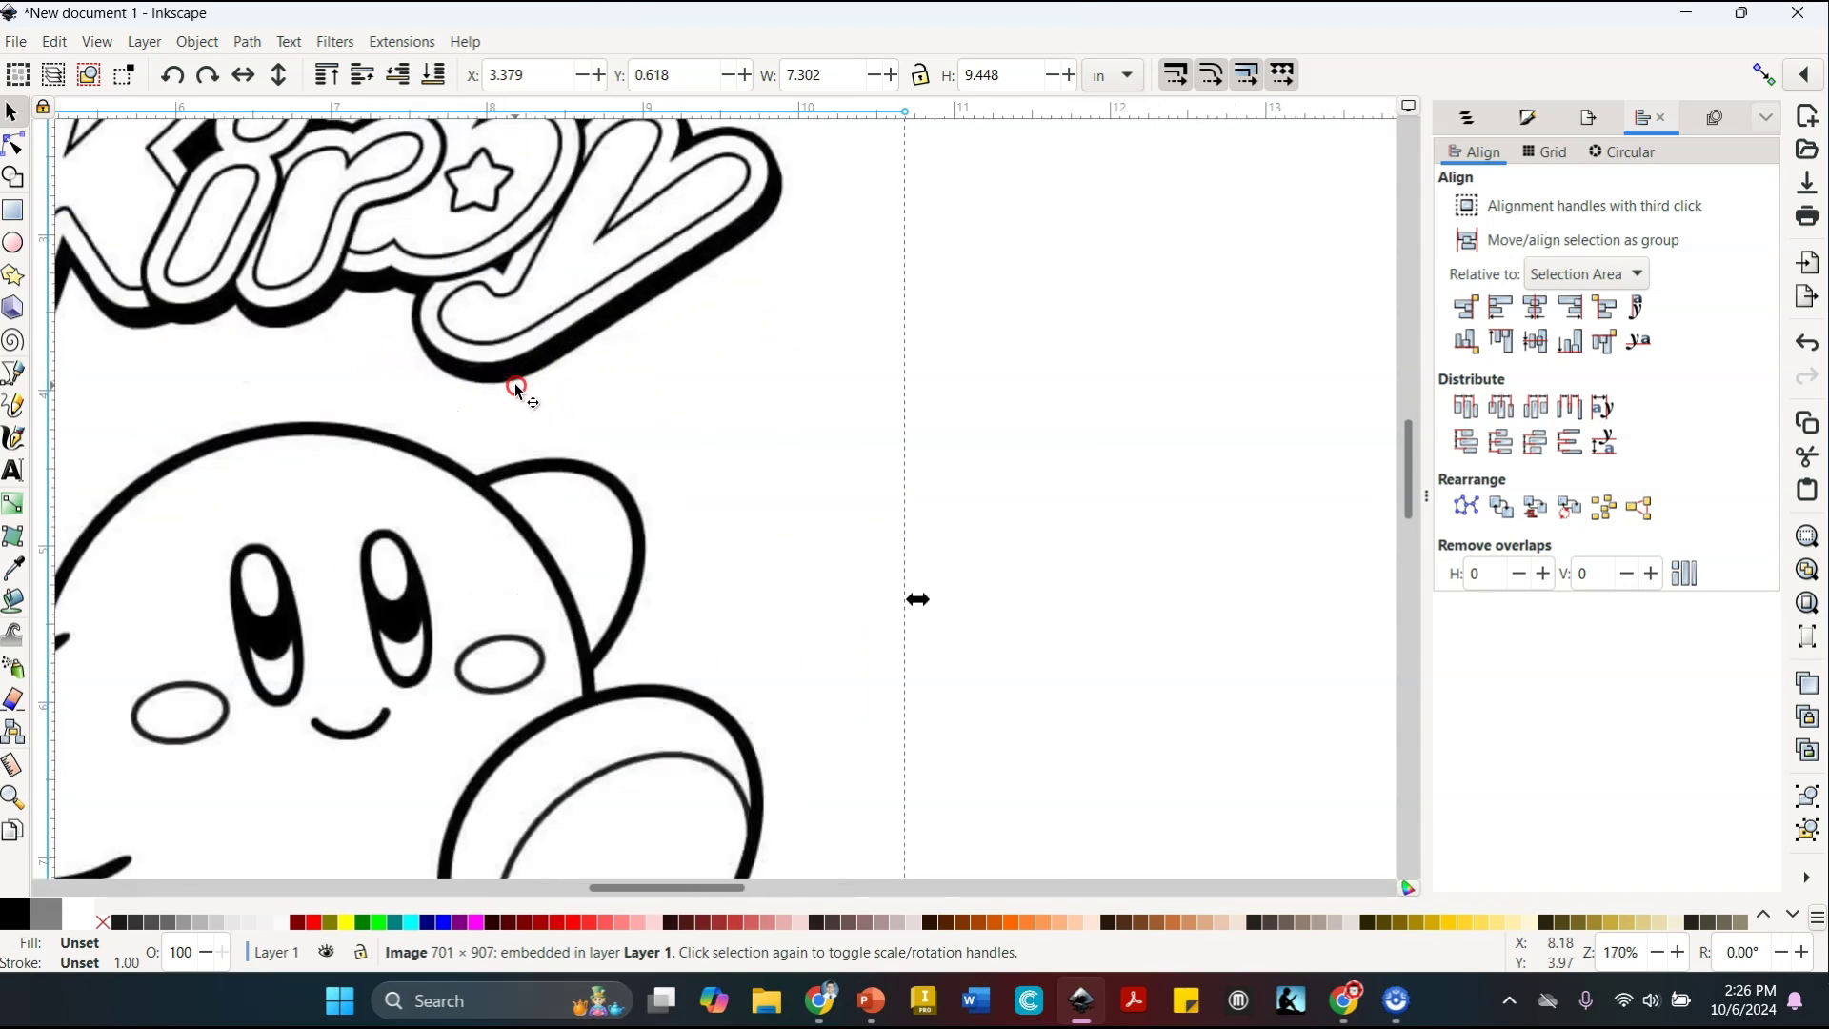
{"action": "scroll", "coordinate": [515, 381], "scroll_direction": "up", "scroll_amount": 1}
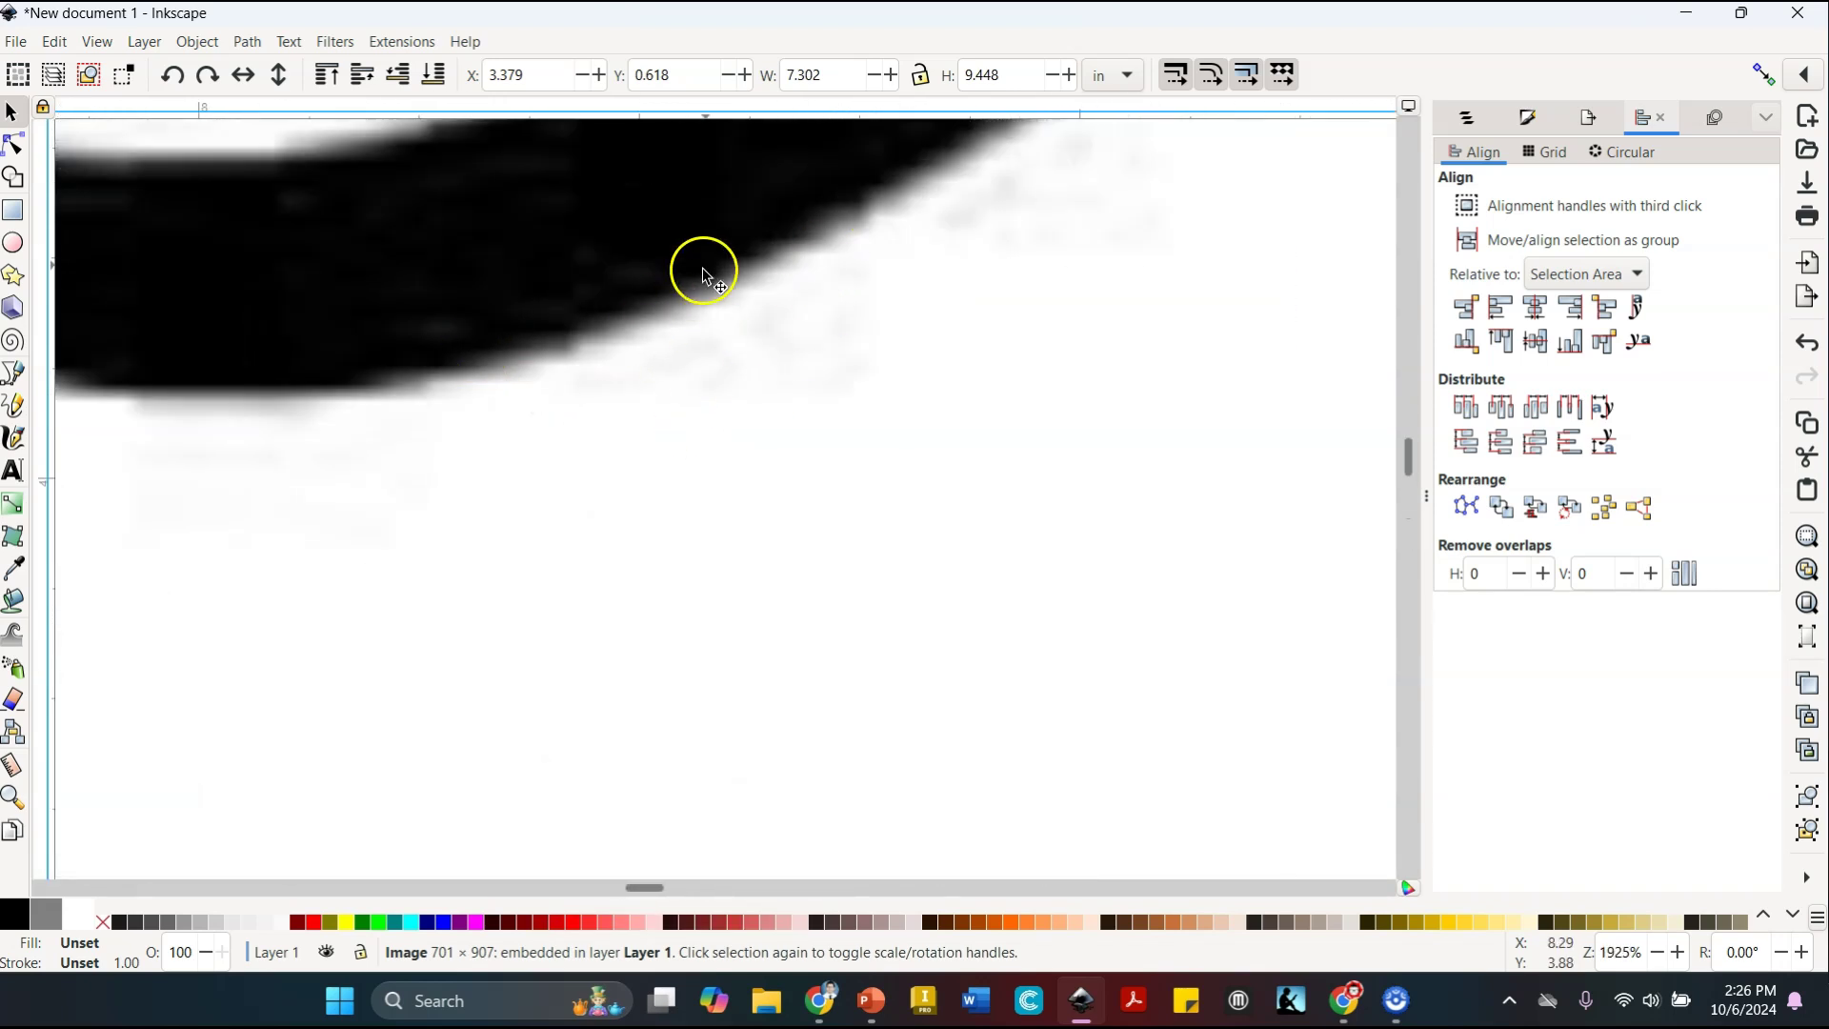
{"action": "scroll", "coordinate": [552, 373], "scroll_direction": "down", "scroll_amount": 10}
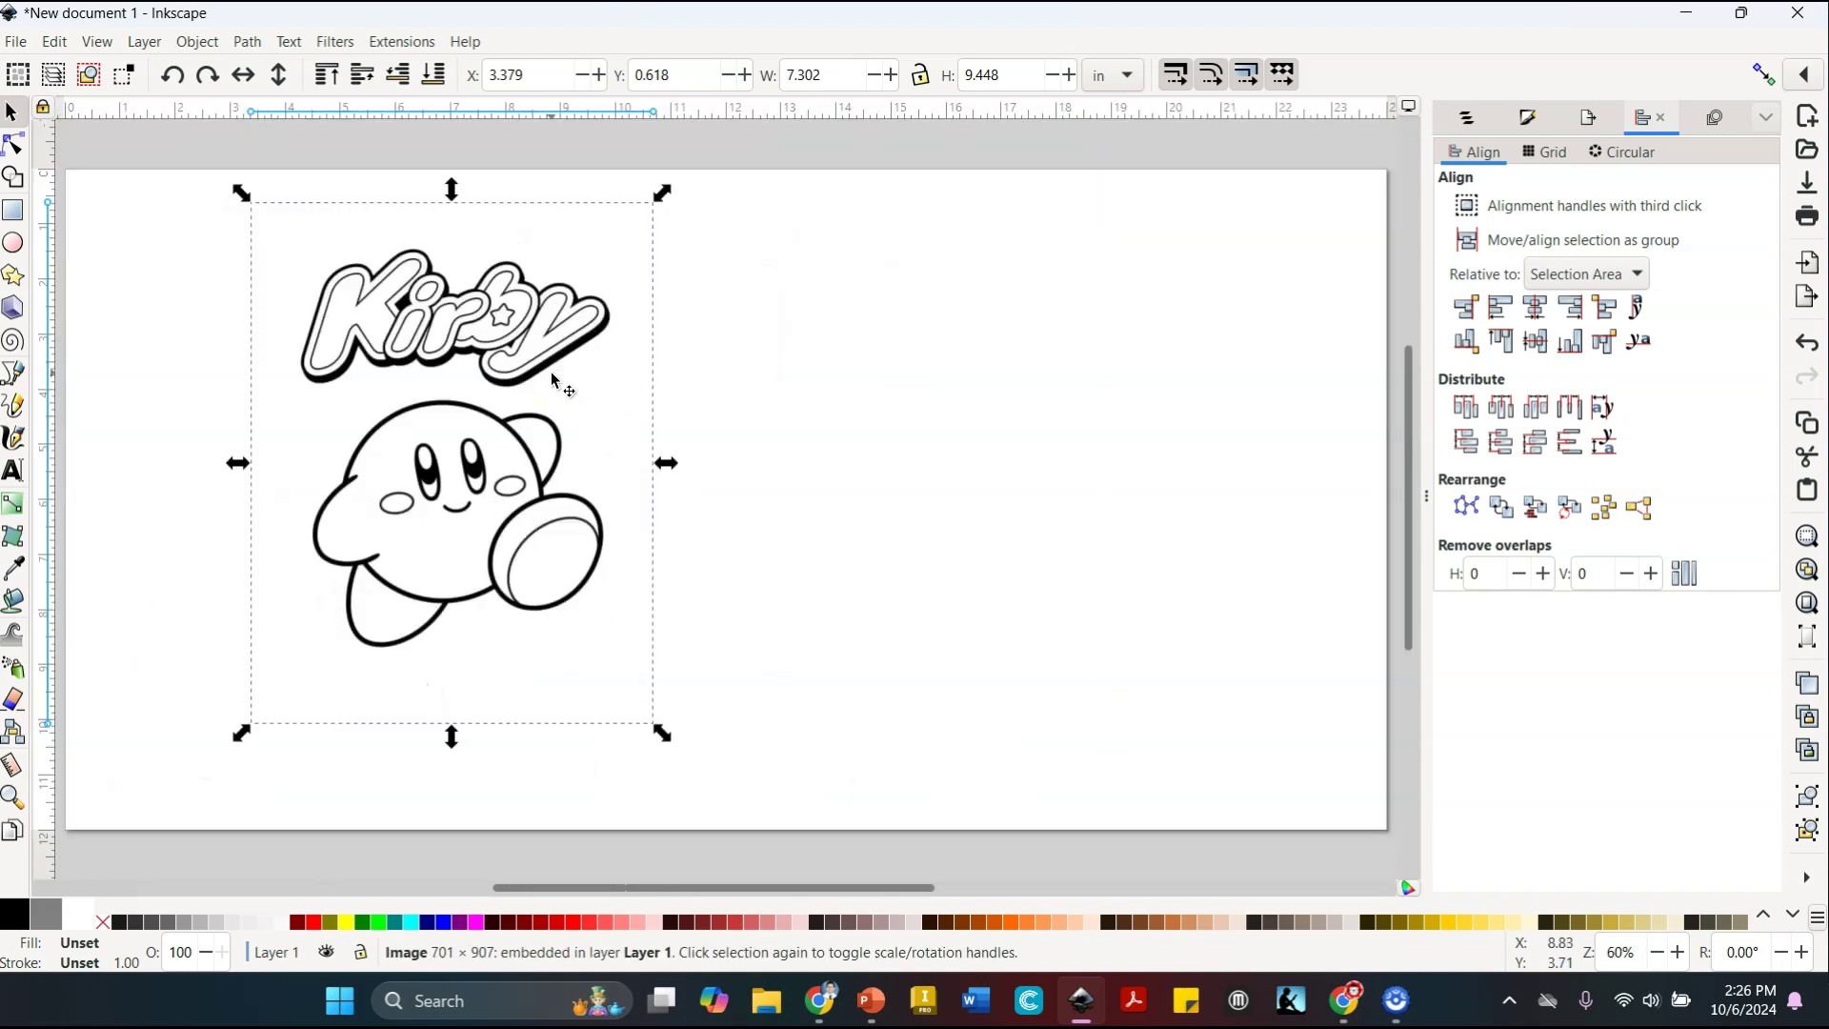
{"action": "left_click", "coordinate": [249, 42]}
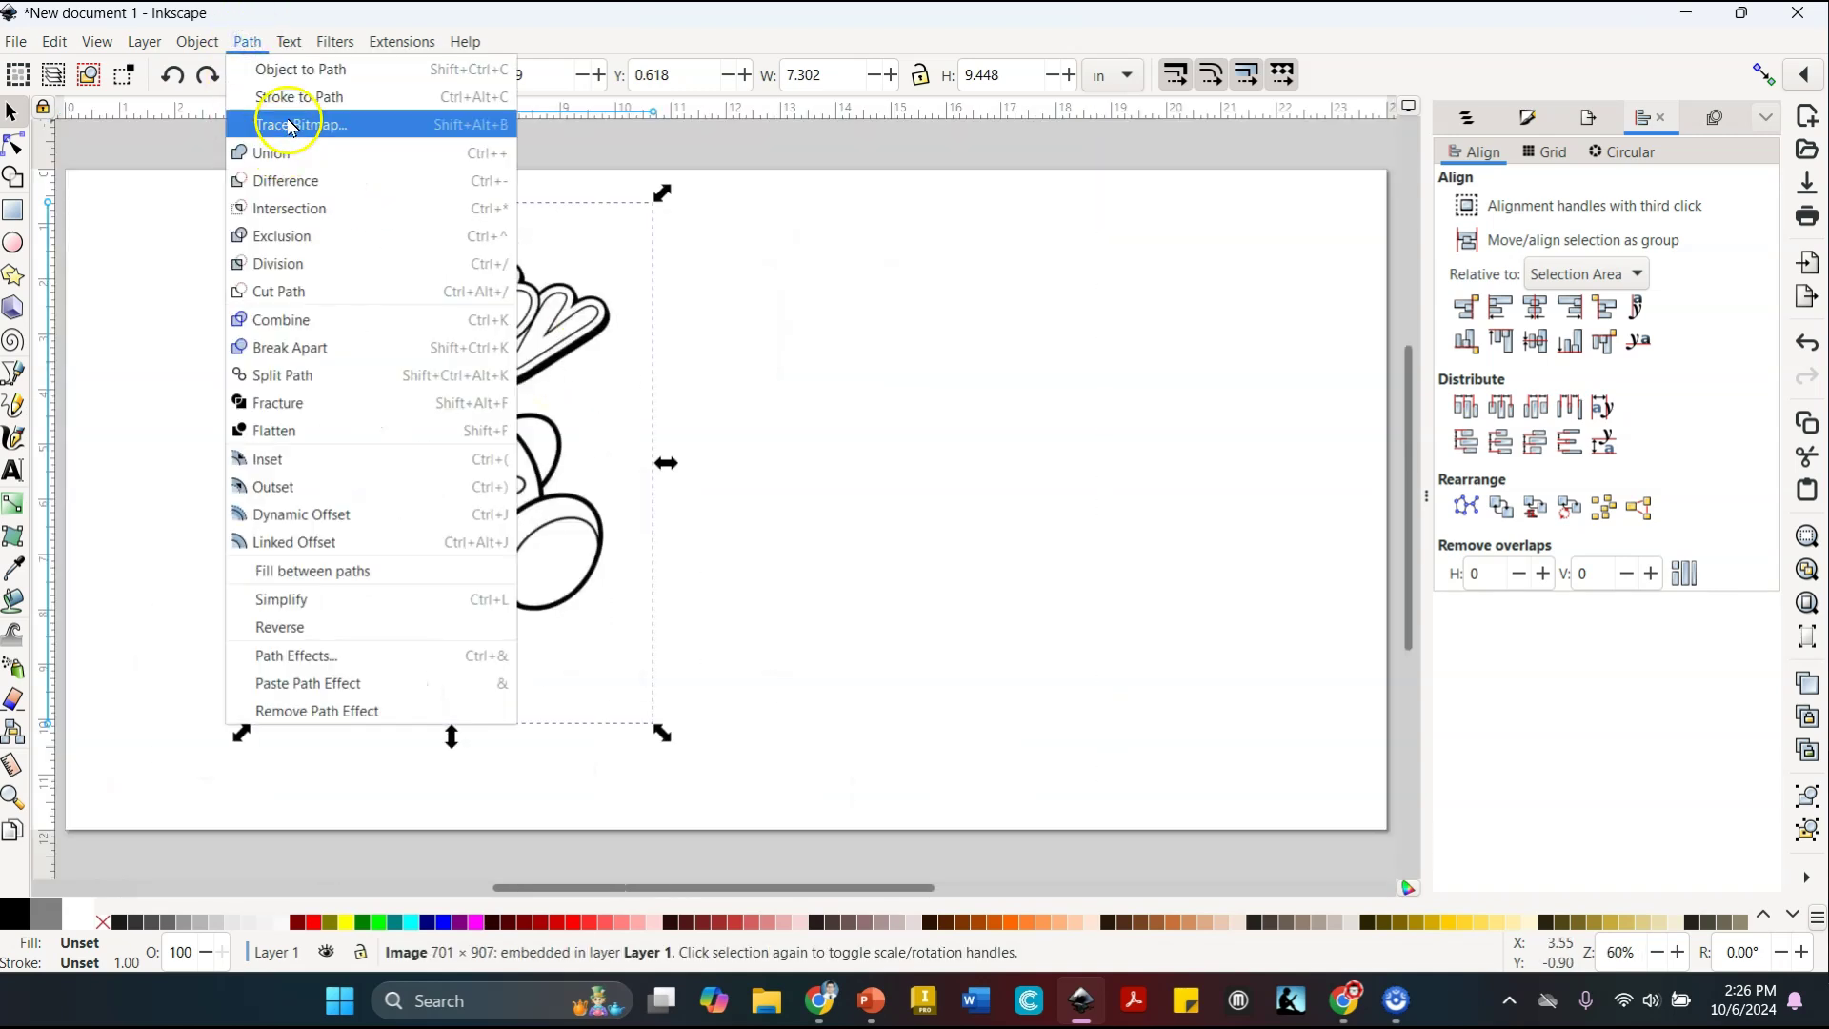
{"action": "left_click", "coordinate": [286, 122]}
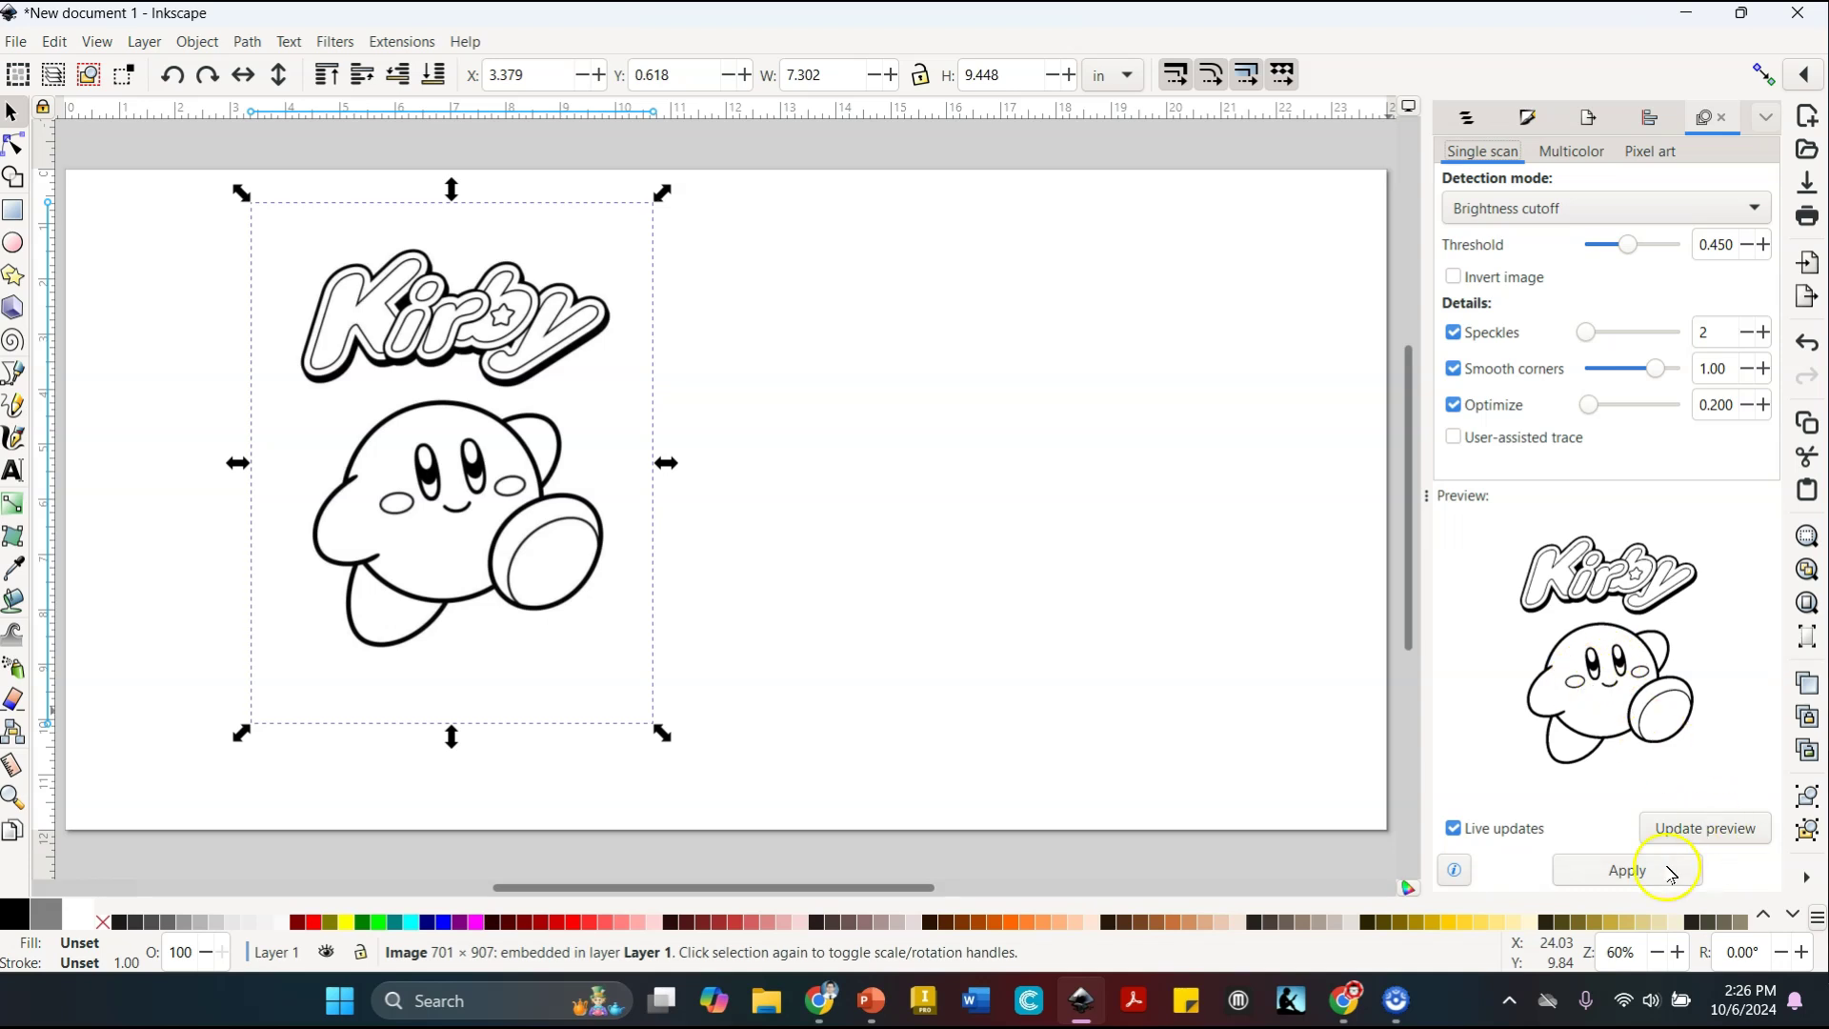
{"action": "left_click", "coordinate": [1628, 872]}
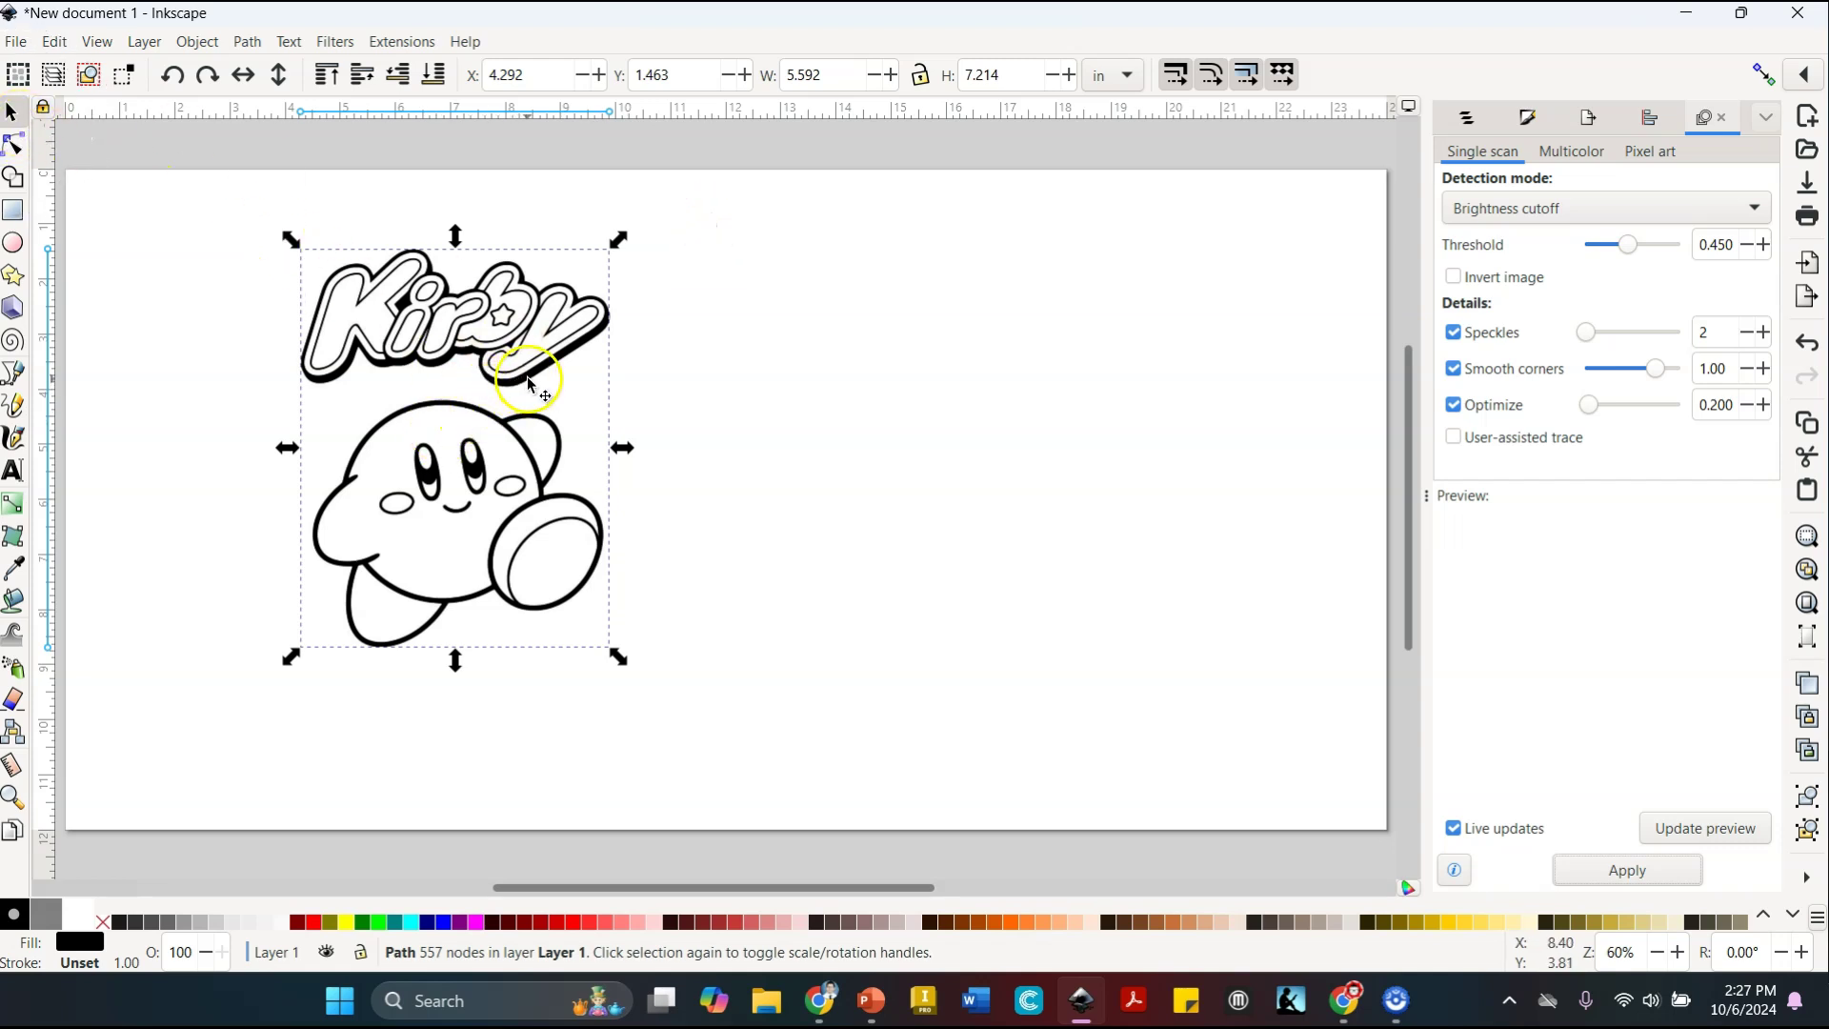
{"action": "mouse_move", "coordinate": [530, 381]}
{"action": "left_mouse_down"}
{"action": "mouse_move", "coordinate": [814, 396]}
{"action": "mouse_move", "coordinate": [673, 371]}
{"action": "mouse_move", "coordinate": [748, 400]}
{"action": "mouse_move", "coordinate": [652, 413]}
{"action": "mouse_move", "coordinate": [623, 347]}
{"action": "mouse_move", "coordinate": [587, 394]}
{"action": "mouse_move", "coordinate": [672, 362]}
{"action": "mouse_move", "coordinate": [604, 352]}
{"action": "mouse_move", "coordinate": [808, 415]}
{"action": "mouse_move", "coordinate": [876, 375]}
{"action": "left_mouse_up"}
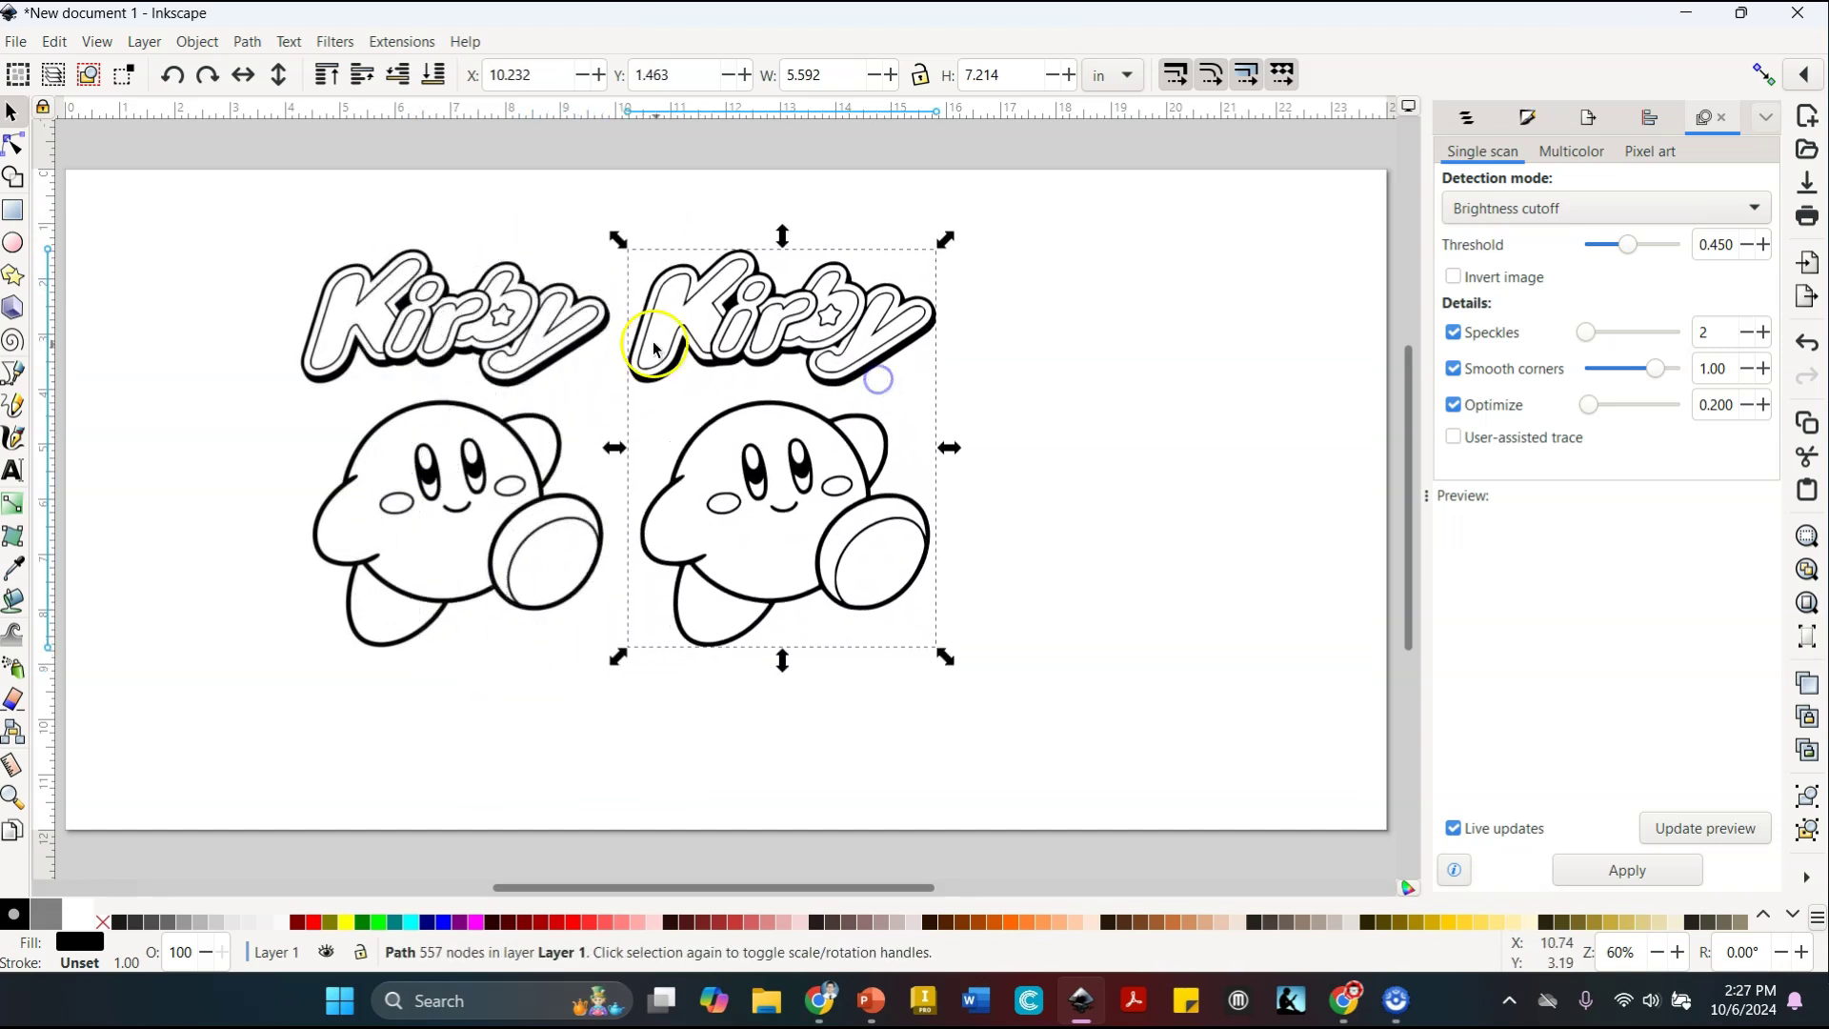
Compare the edge quality of the original bitmap lettering with that of the traced vector path up close
{"action": "scroll", "coordinate": [616, 317], "scroll_direction": "up", "scroll_amount": 2}
{"action": "scroll", "coordinate": [617, 317], "scroll_direction": "up", "scroll_amount": 5}
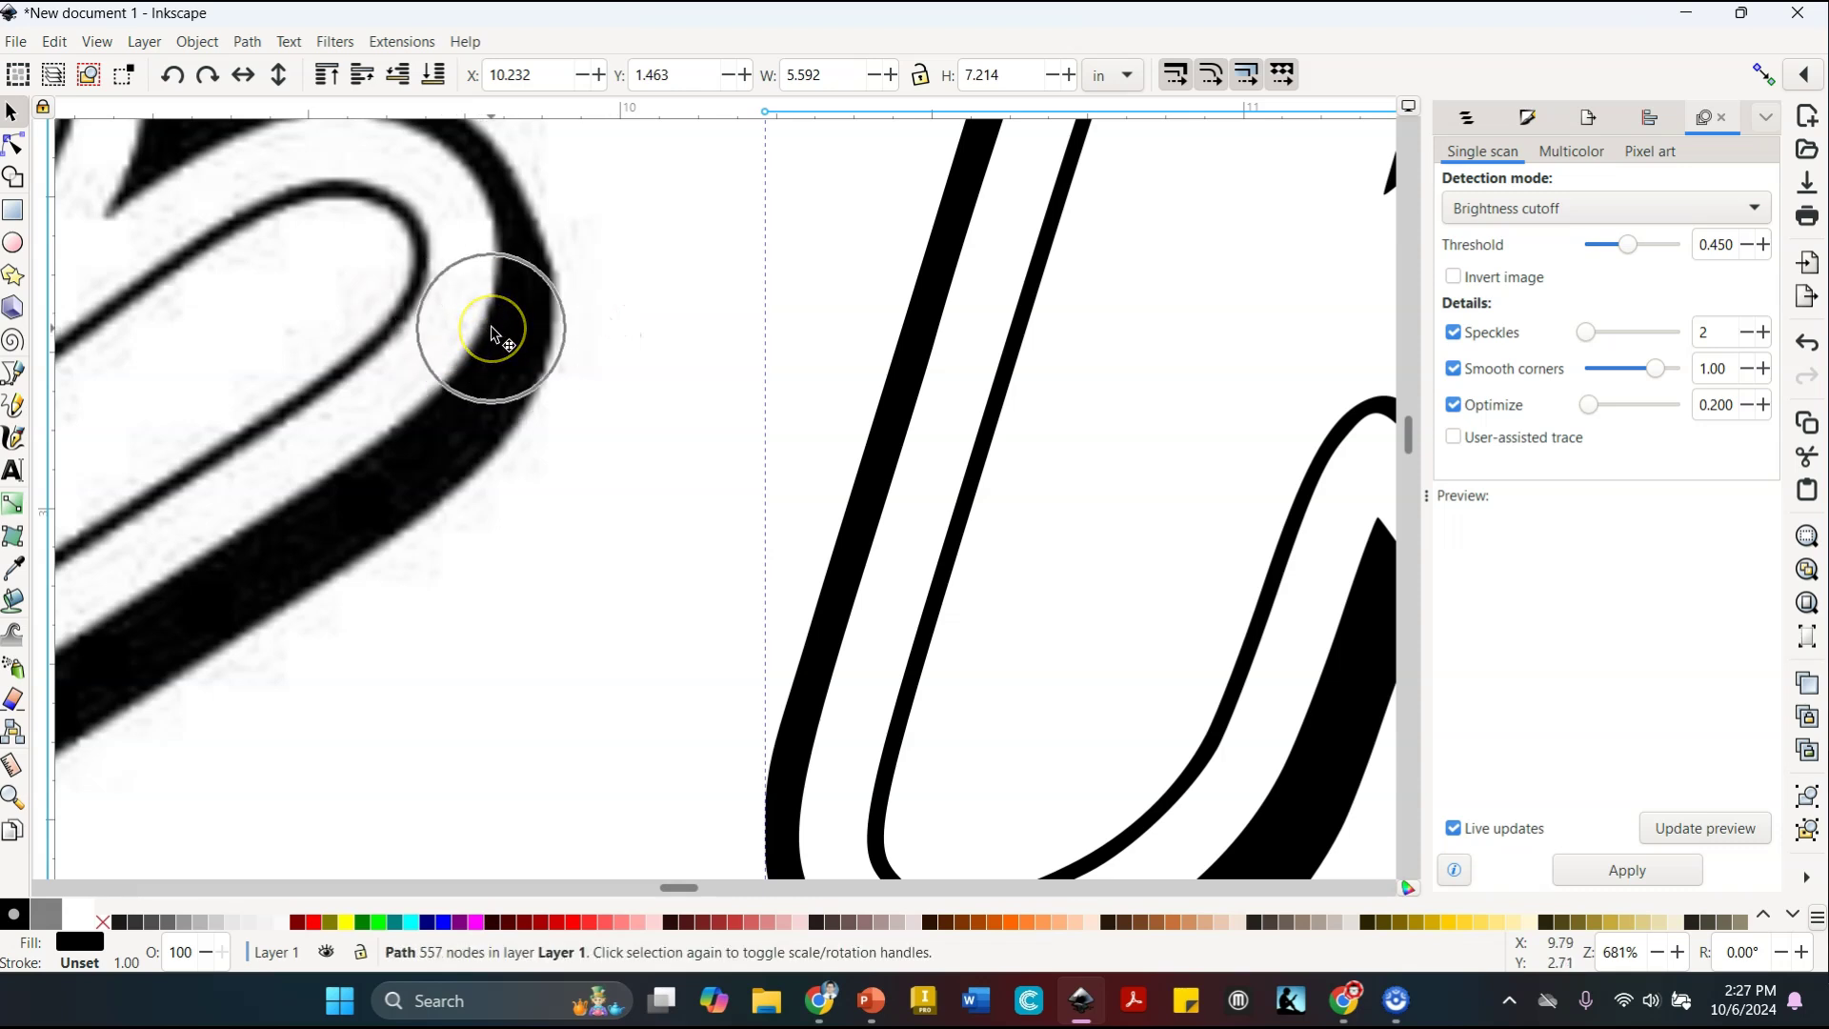
{"action": "key", "text": "ctrl"}
{"action": "key", "text": "ctrl"}
{"action": "key", "text": "ctrl"}
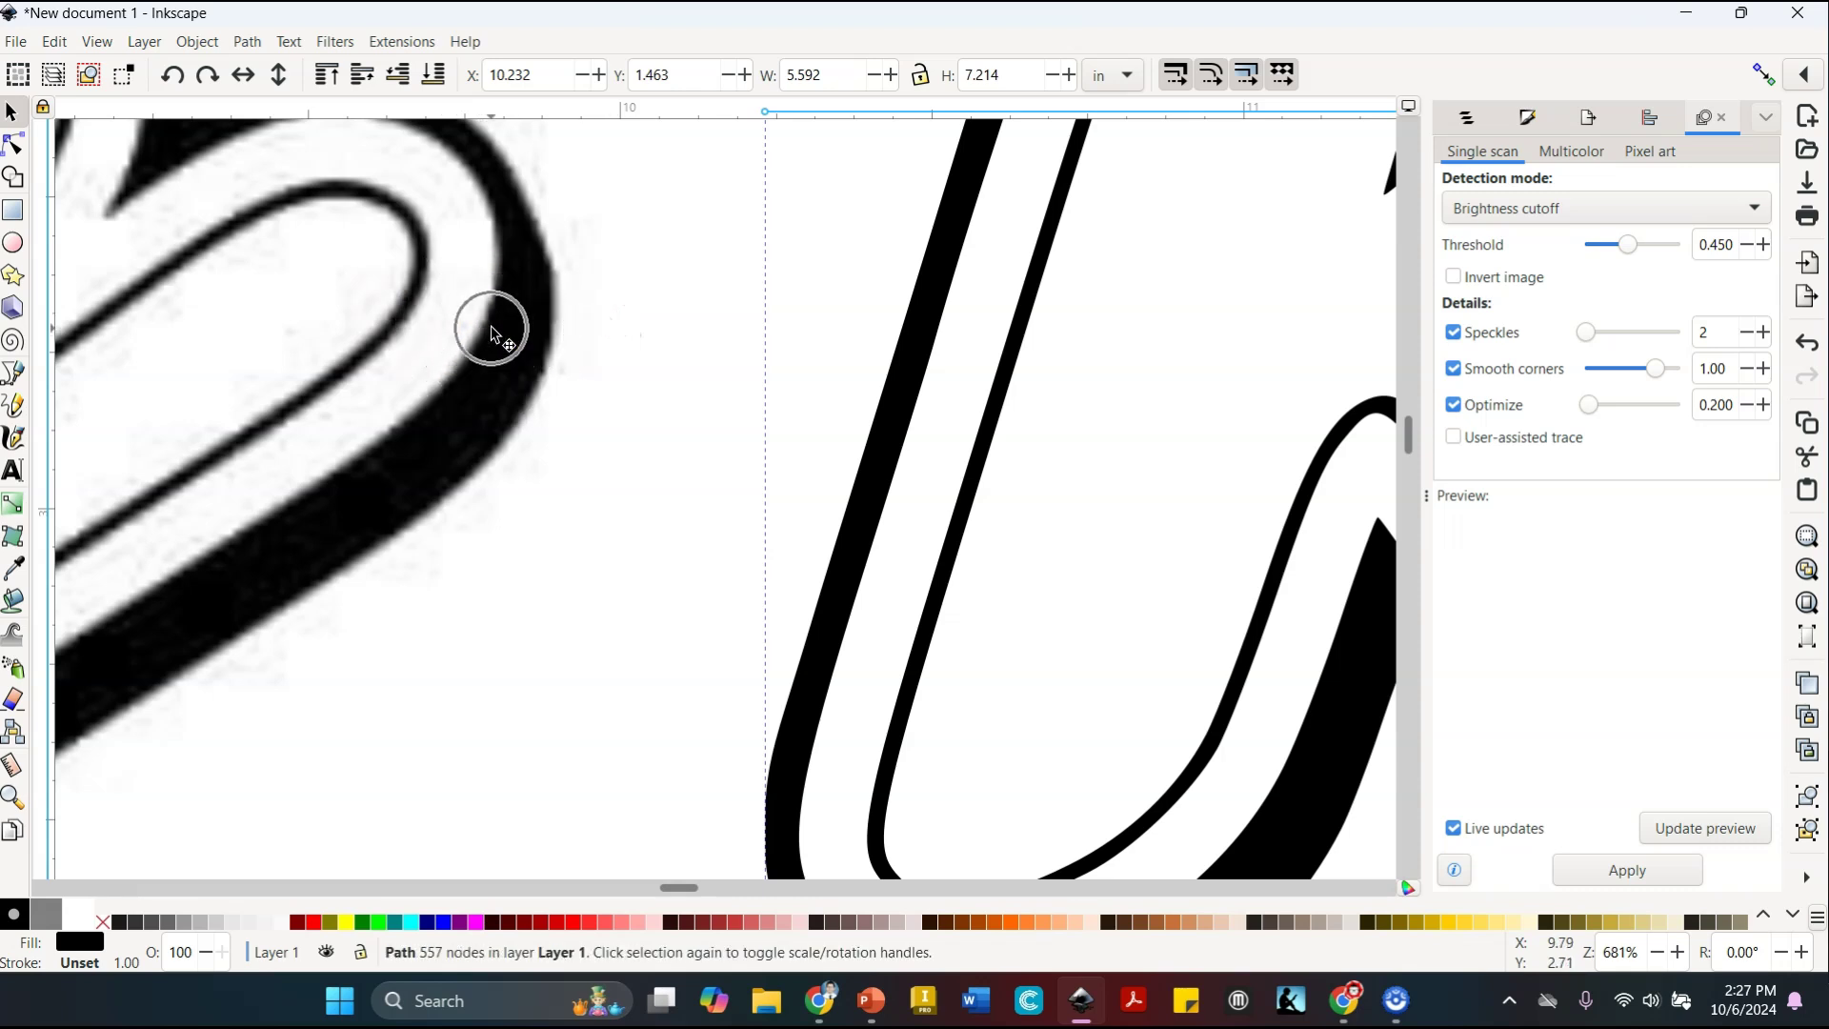
{"action": "key", "text": "ctrl"}
{"action": "key", "text": "ctrl"}
{"action": "key", "text": "ctrl"}
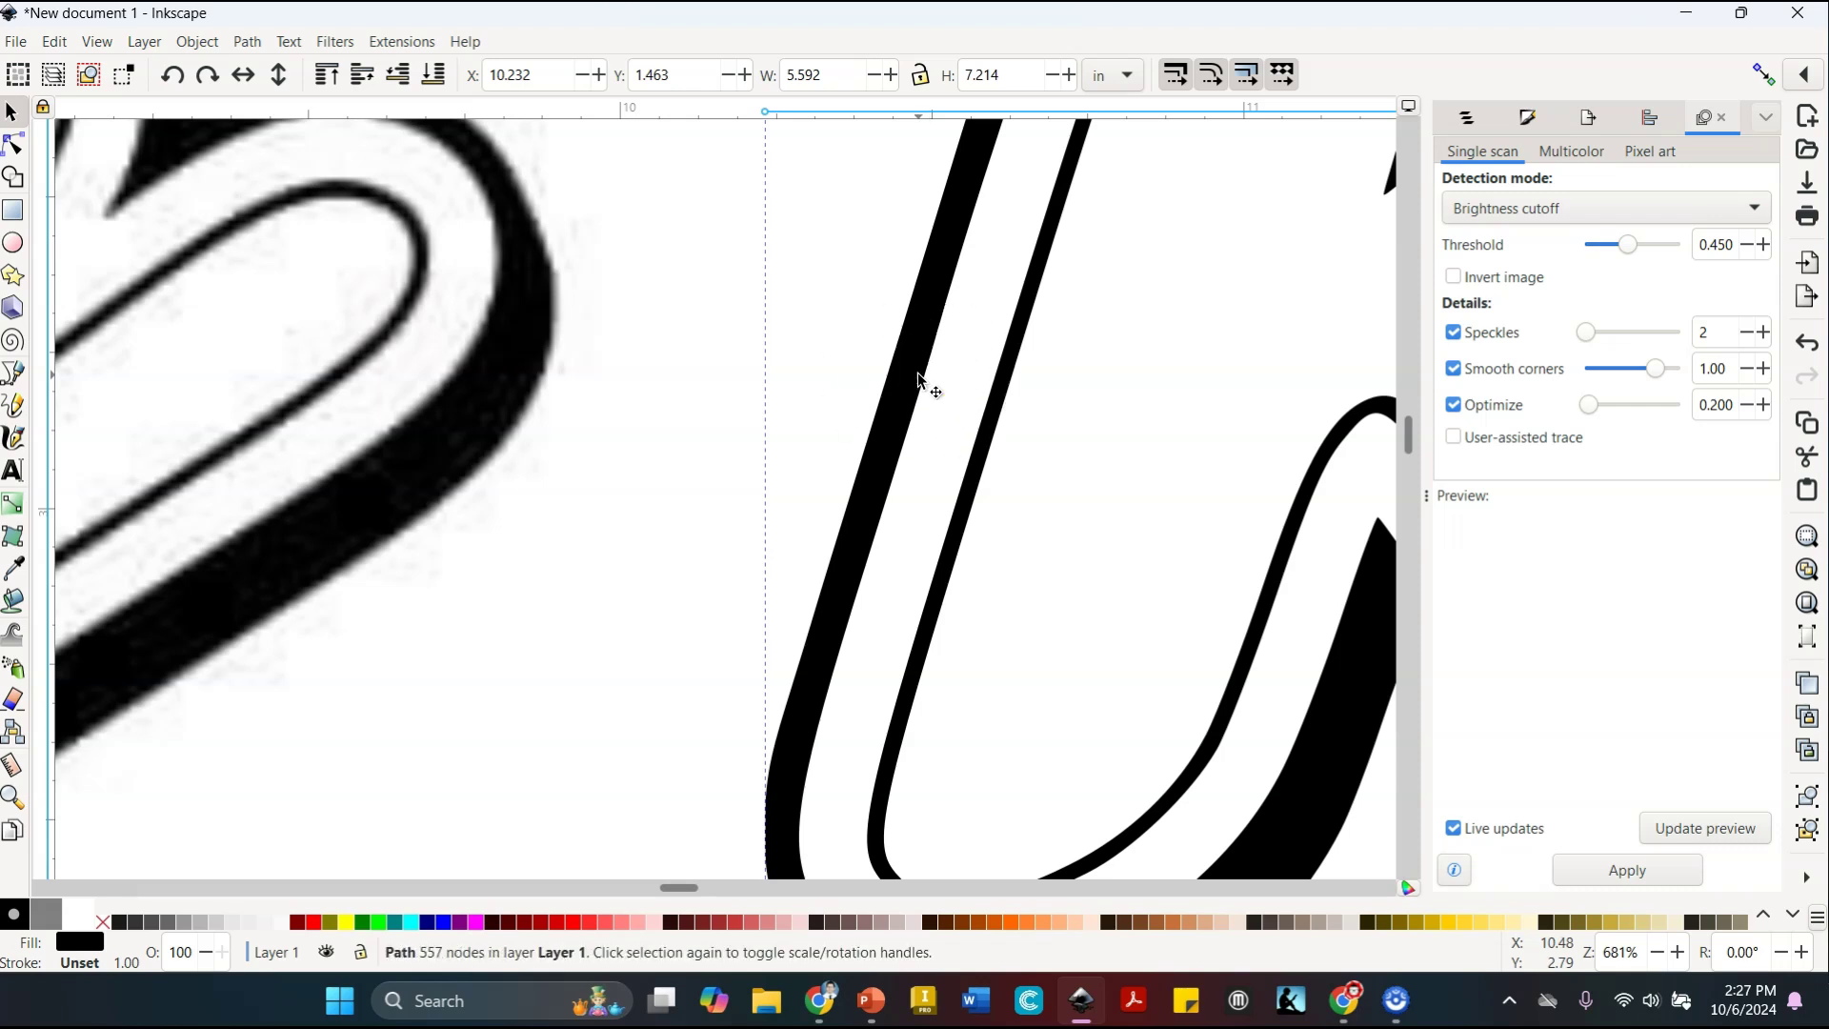
{"action": "scroll", "coordinate": [920, 379], "scroll_direction": "up", "scroll_amount": 5}
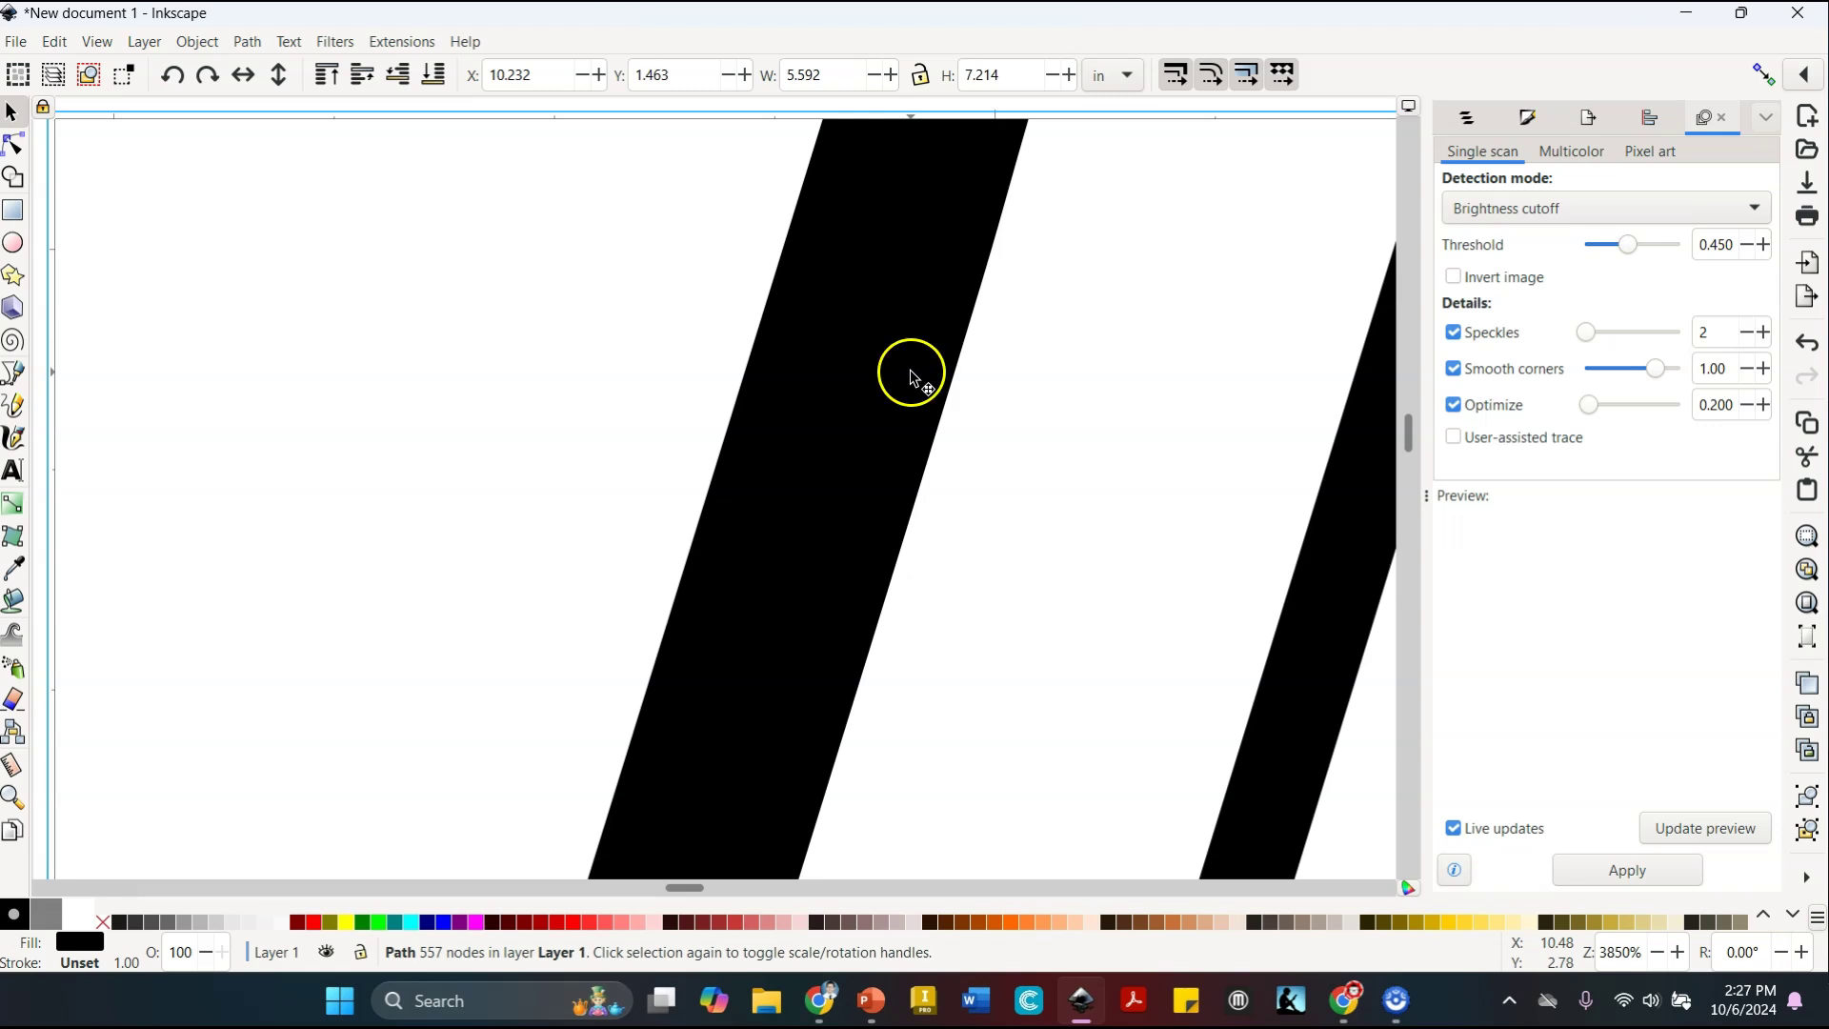
{"action": "scroll", "coordinate": [912, 376], "scroll_direction": "up", "scroll_amount": 3}
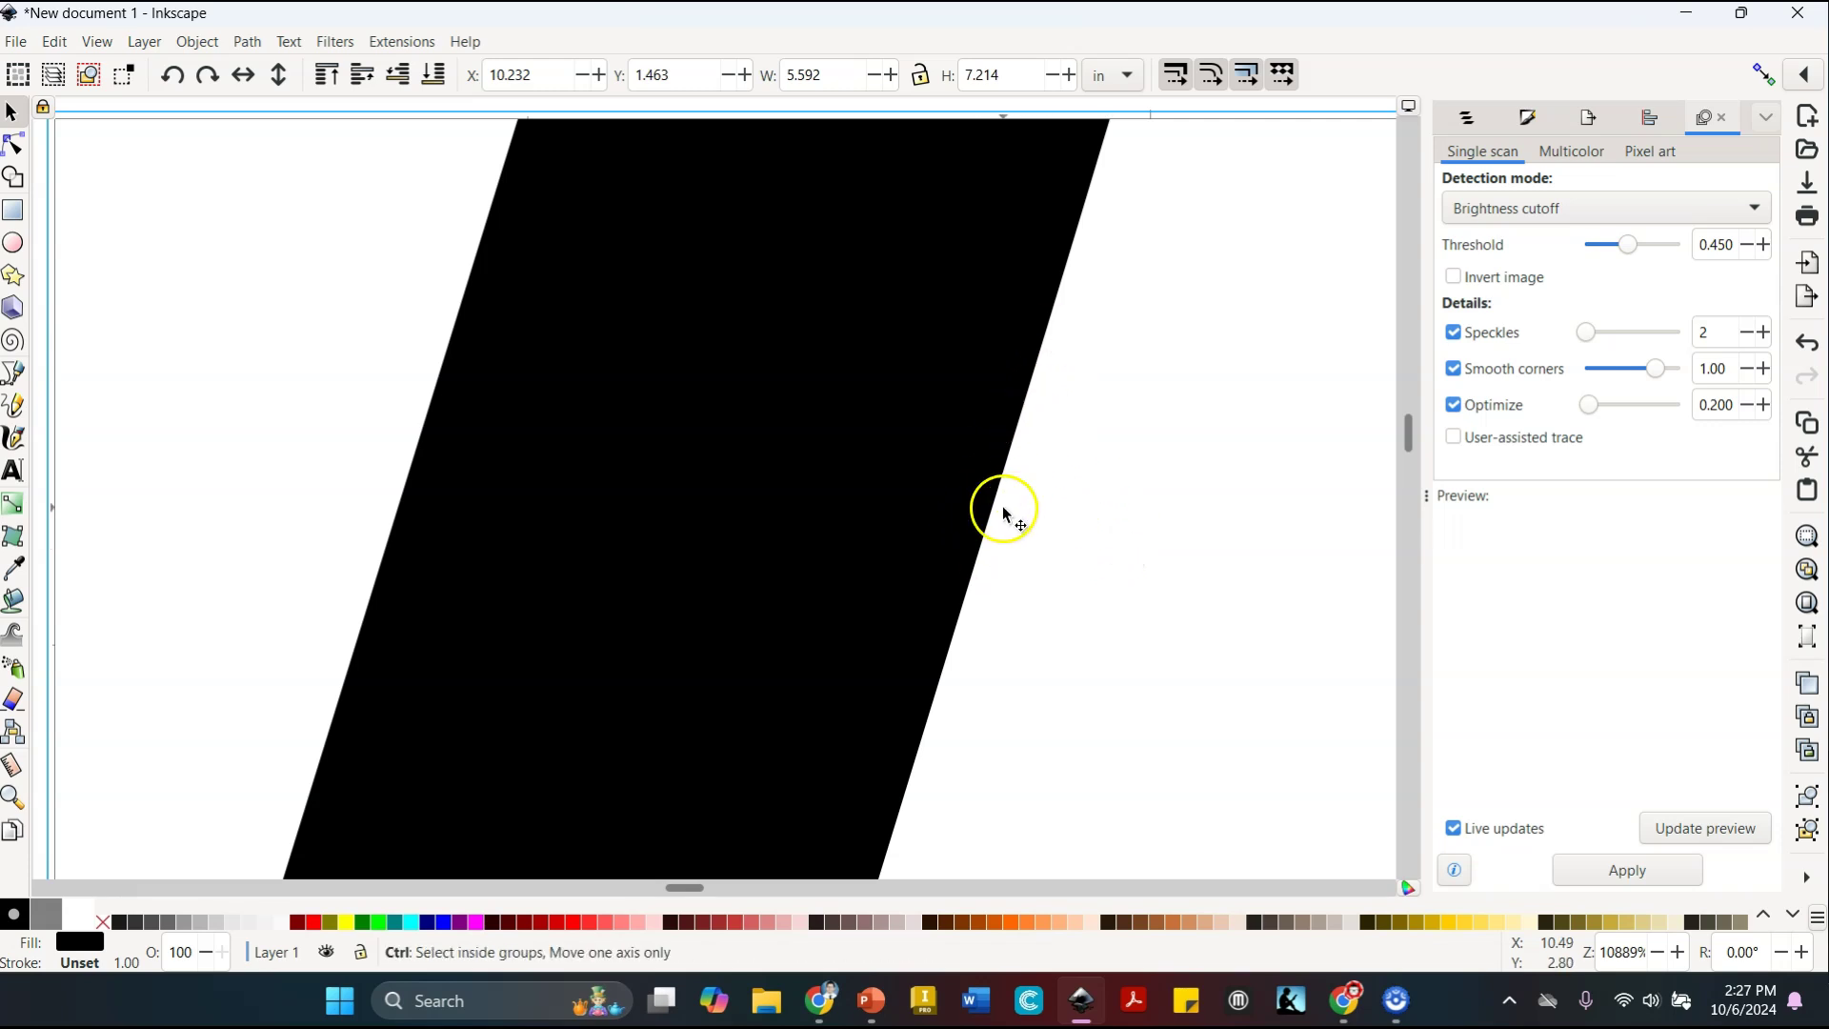
{"action": "scroll", "coordinate": [1002, 508], "scroll_direction": "down", "scroll_amount": 3}
{"action": "scroll", "coordinate": [1002, 509], "scroll_direction": "down", "scroll_amount": 9}
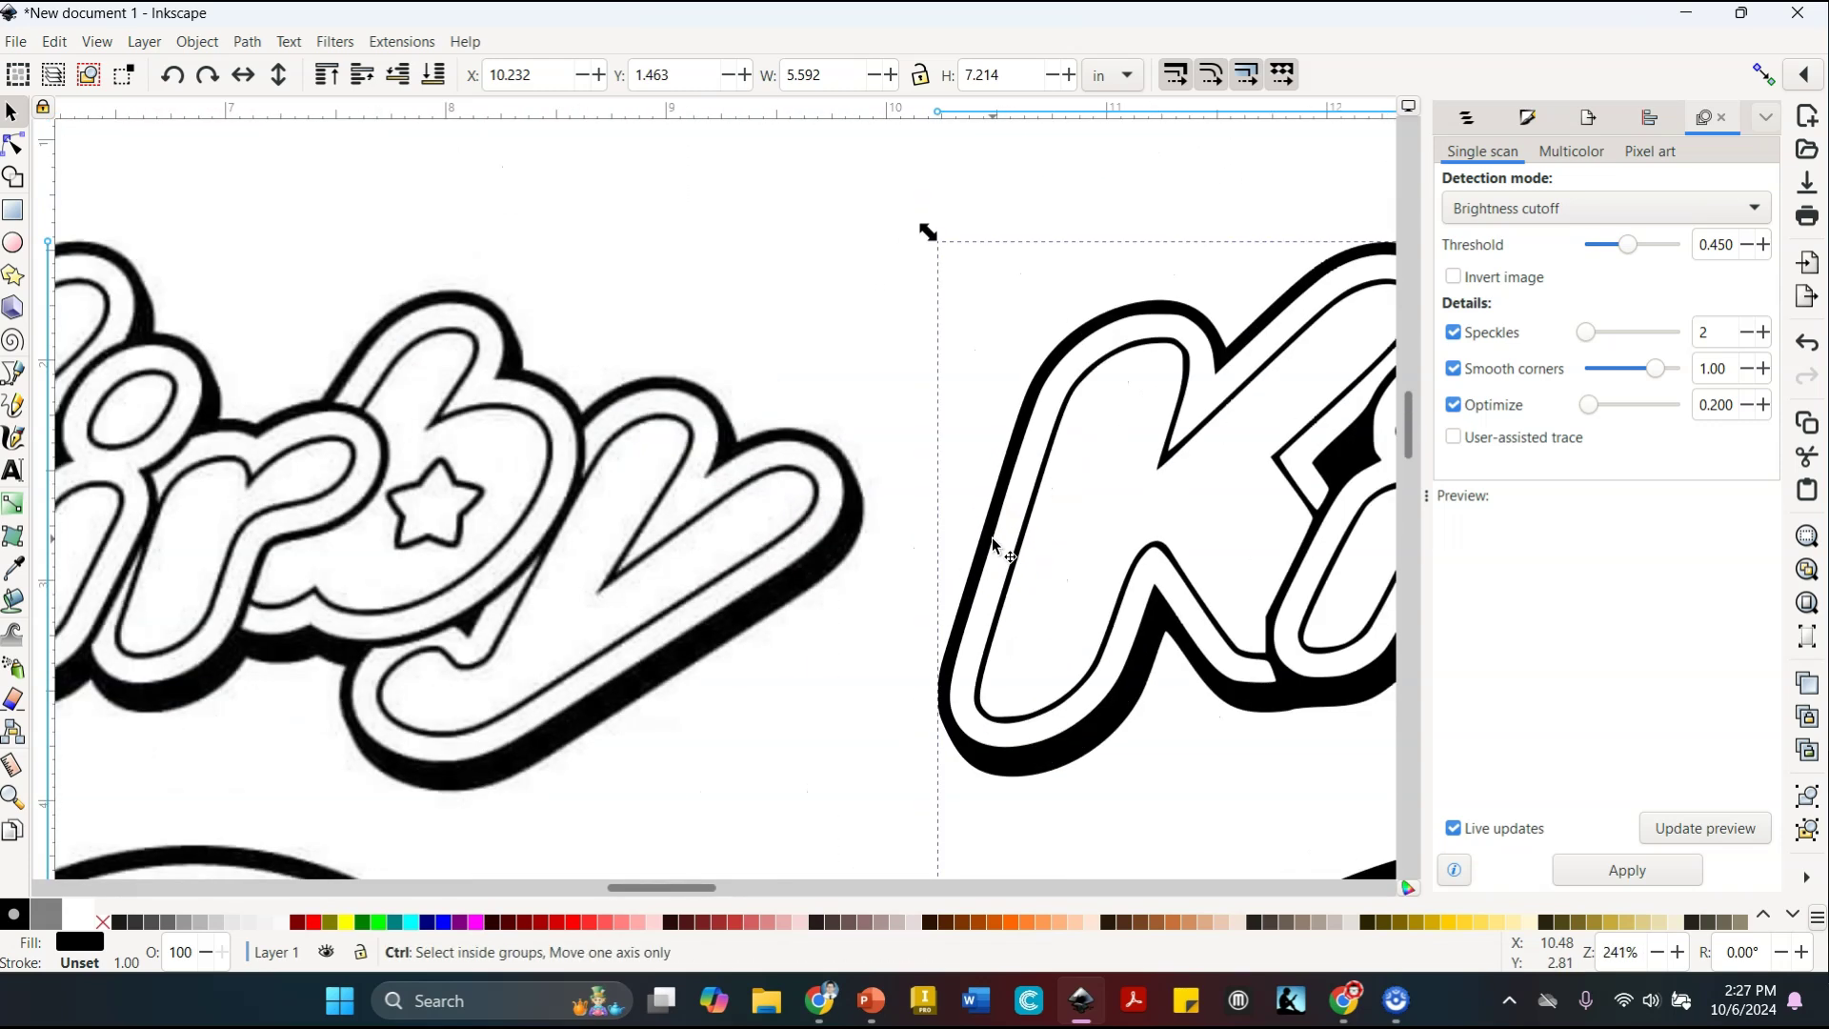
{"action": "scroll", "coordinate": [991, 537], "scroll_direction": "down", "scroll_amount": 4}
{"action": "left_click", "coordinate": [1160, 619]}
{"action": "left_click_drag", "start_coordinate": [1159, 619], "coordinate": [952, 469]}
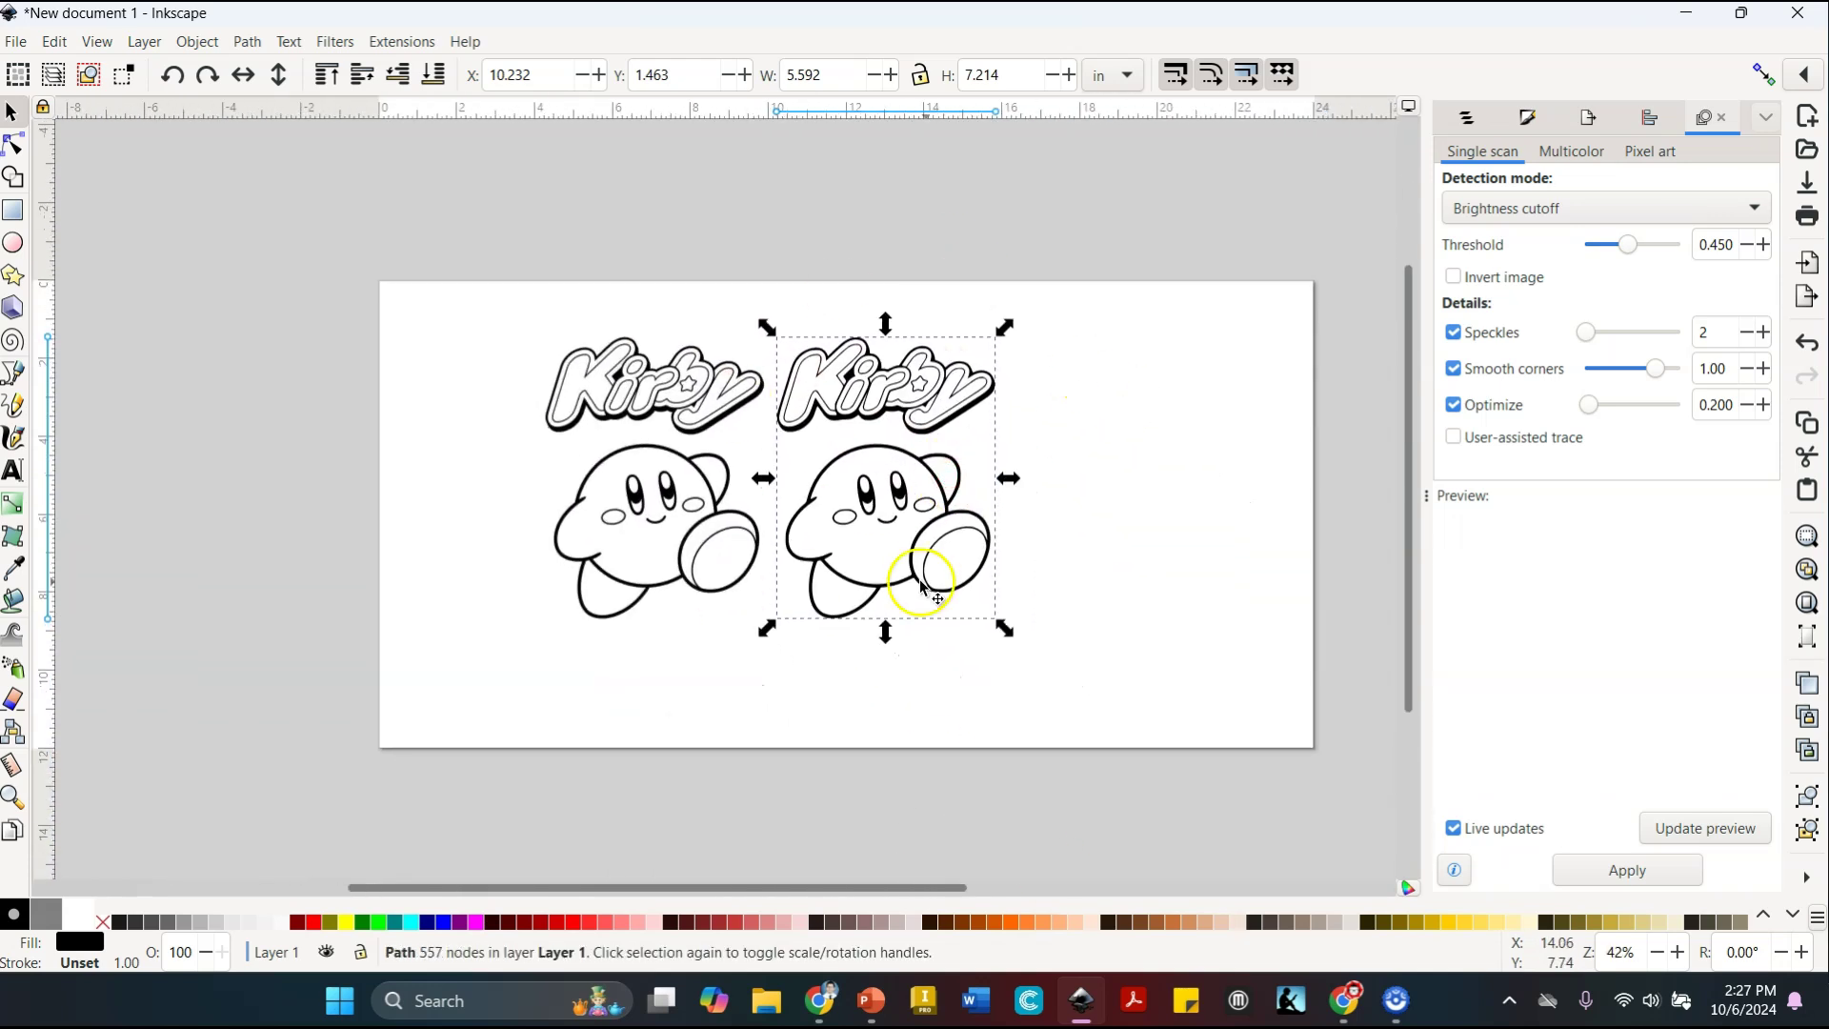
Enlarge the traced Kirby path to about 6.22 by 8.02 in and delete the original bitmap image
{"action": "mouse_move", "coordinate": [1009, 644]}
{"action": "left_mouse_down"}
{"action": "mouse_move", "coordinate": [1029, 645]}
{"action": "mouse_move", "coordinate": [866, 511]}
{"action": "mouse_move", "coordinate": [1277, 829]}
{"action": "mouse_move", "coordinate": [837, 482]}
{"action": "mouse_move", "coordinate": [1093, 641]}
{"action": "left_mouse_up"}
{"action": "left_click", "coordinate": [1102, 466]}
{"action": "left_click", "coordinate": [621, 380]}
{"action": "left_click_drag", "start_coordinate": [621, 380], "coordinate": [530, 379]}
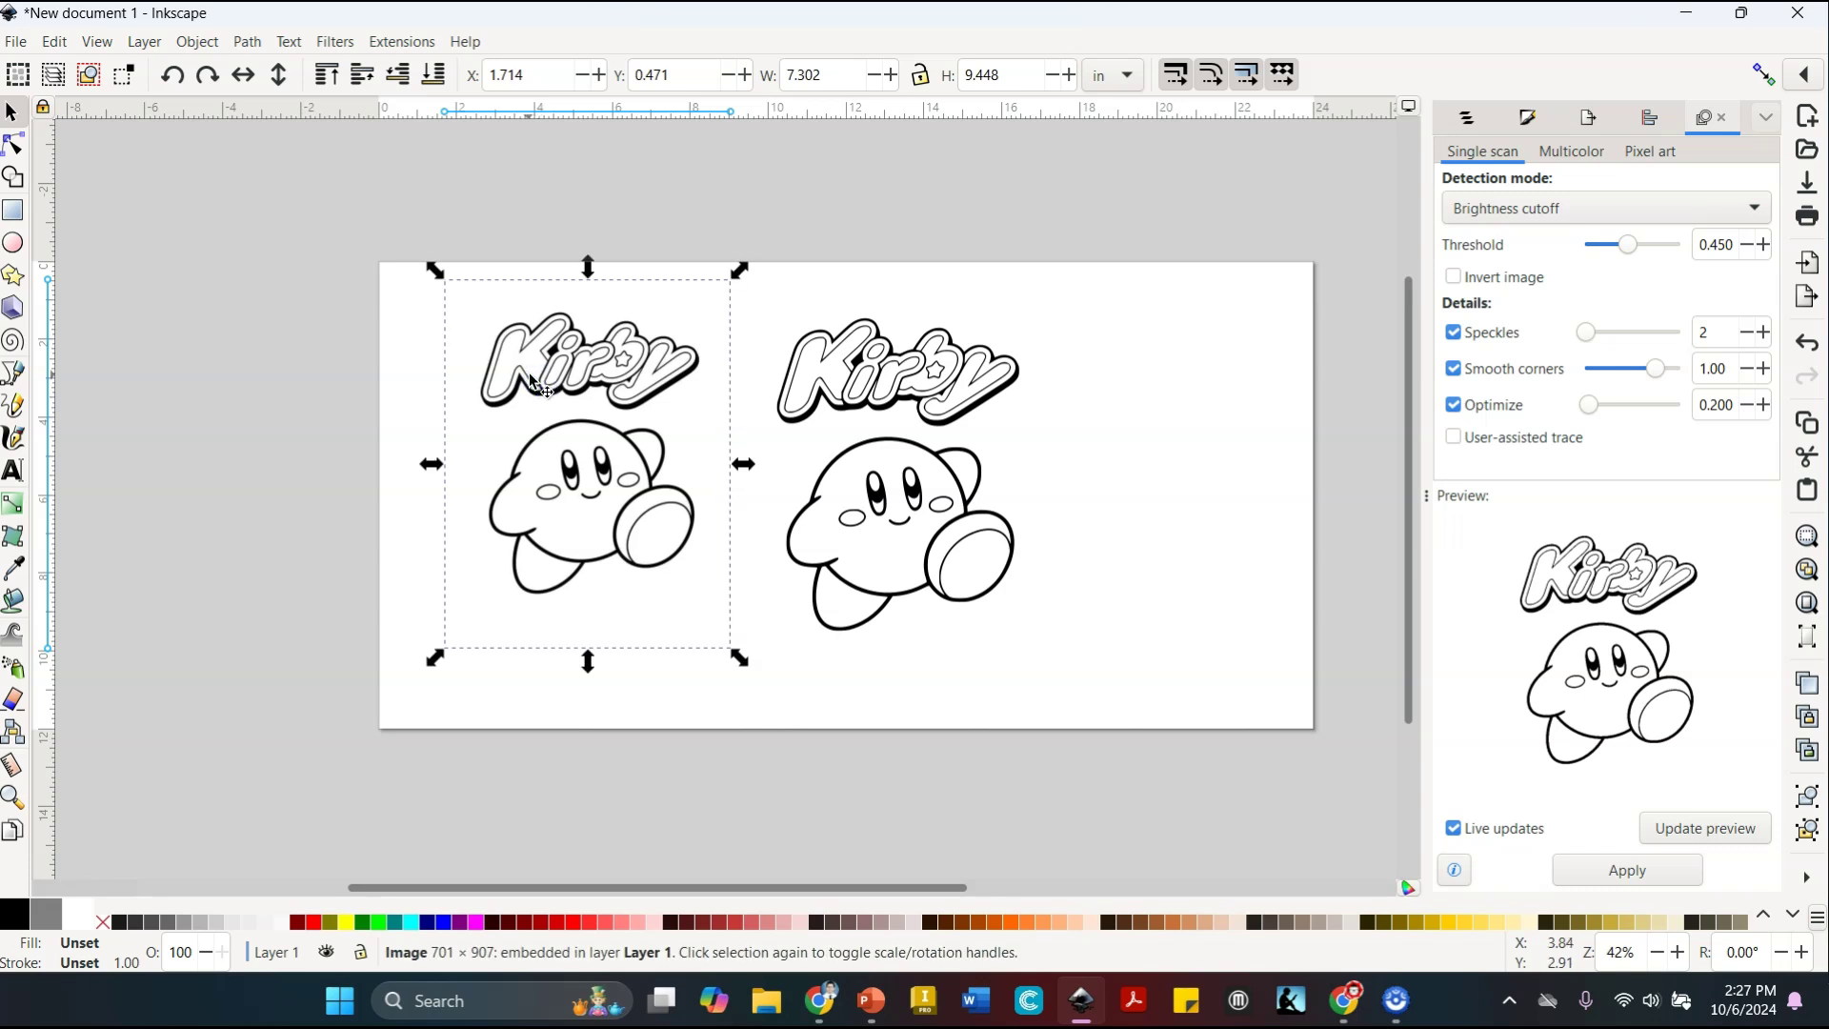
{"action": "right_click", "coordinate": [529, 381]}
{"action": "left_click", "coordinate": [592, 539]}
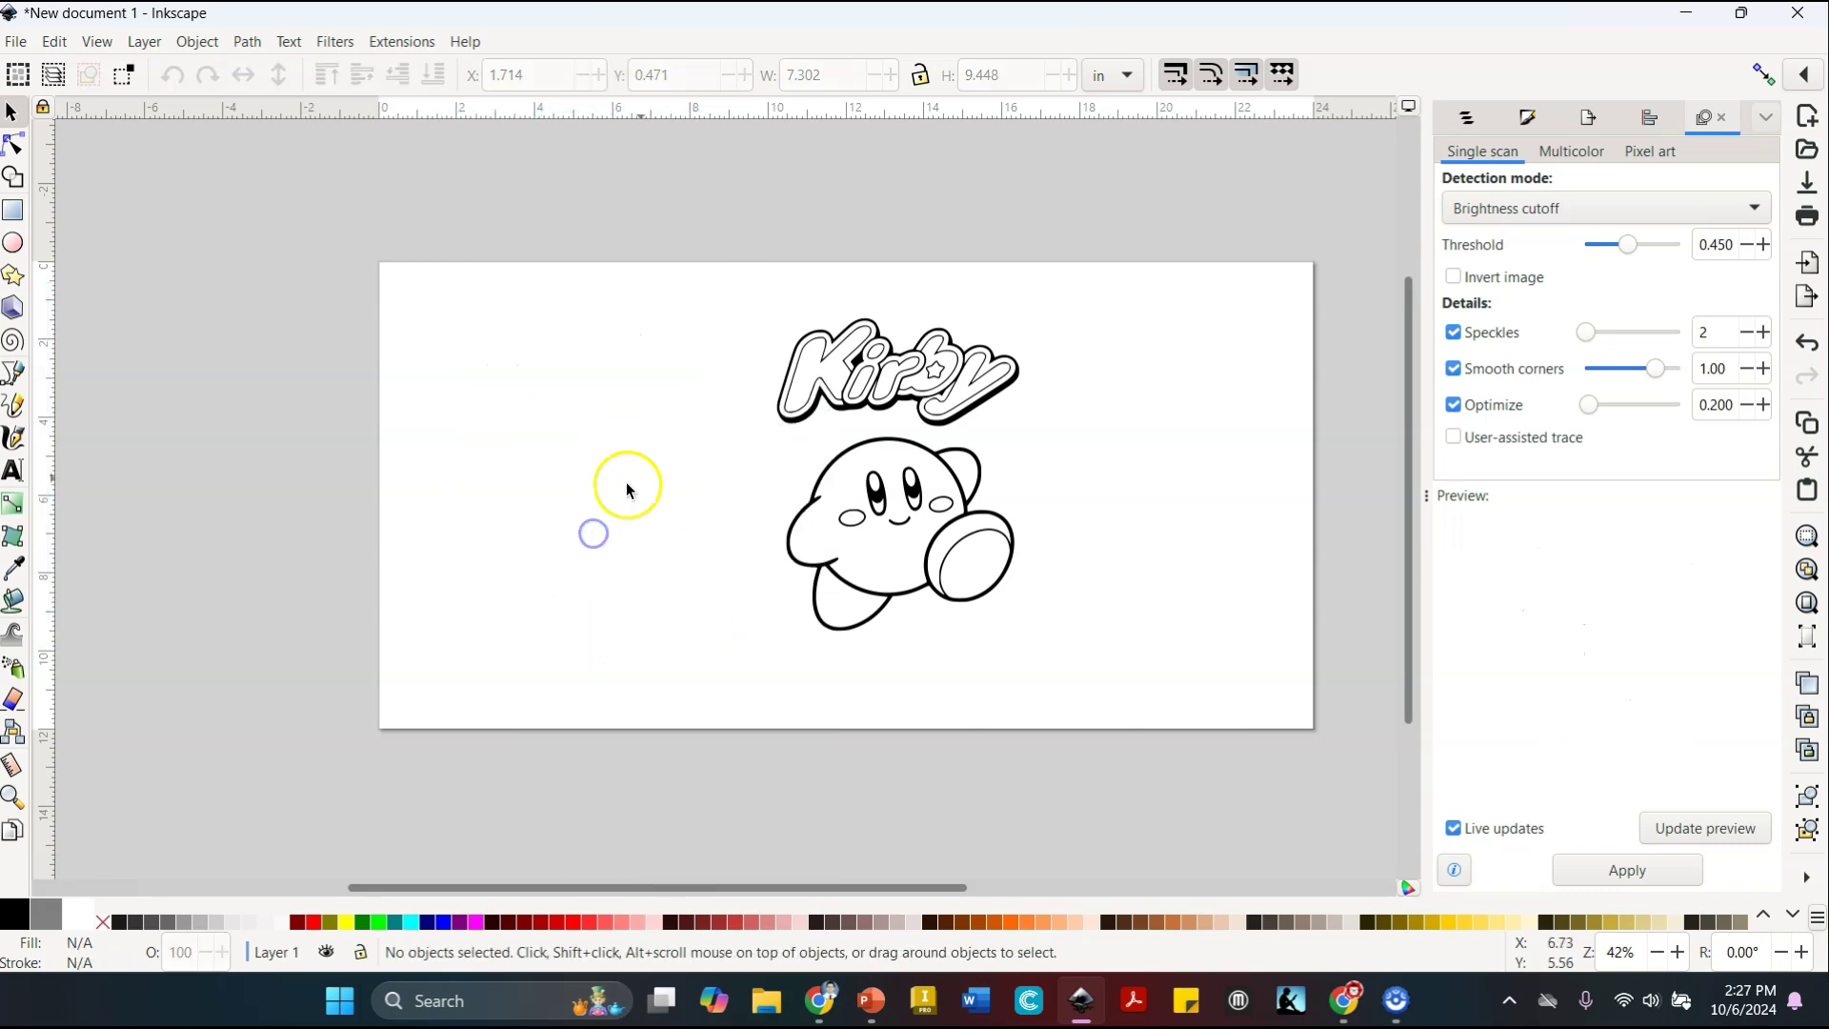
Move the traced Kirby path to the left part of the page, at about X 1.59 in and Y 1.10 in
{"action": "left_click", "coordinate": [829, 400]}
{"action": "left_click_drag", "start_coordinate": [831, 401], "coordinate": [496, 388]}
{"action": "scroll", "coordinate": [497, 388], "scroll_direction": "up", "scroll_amount": 1, "text": "ctrl"}
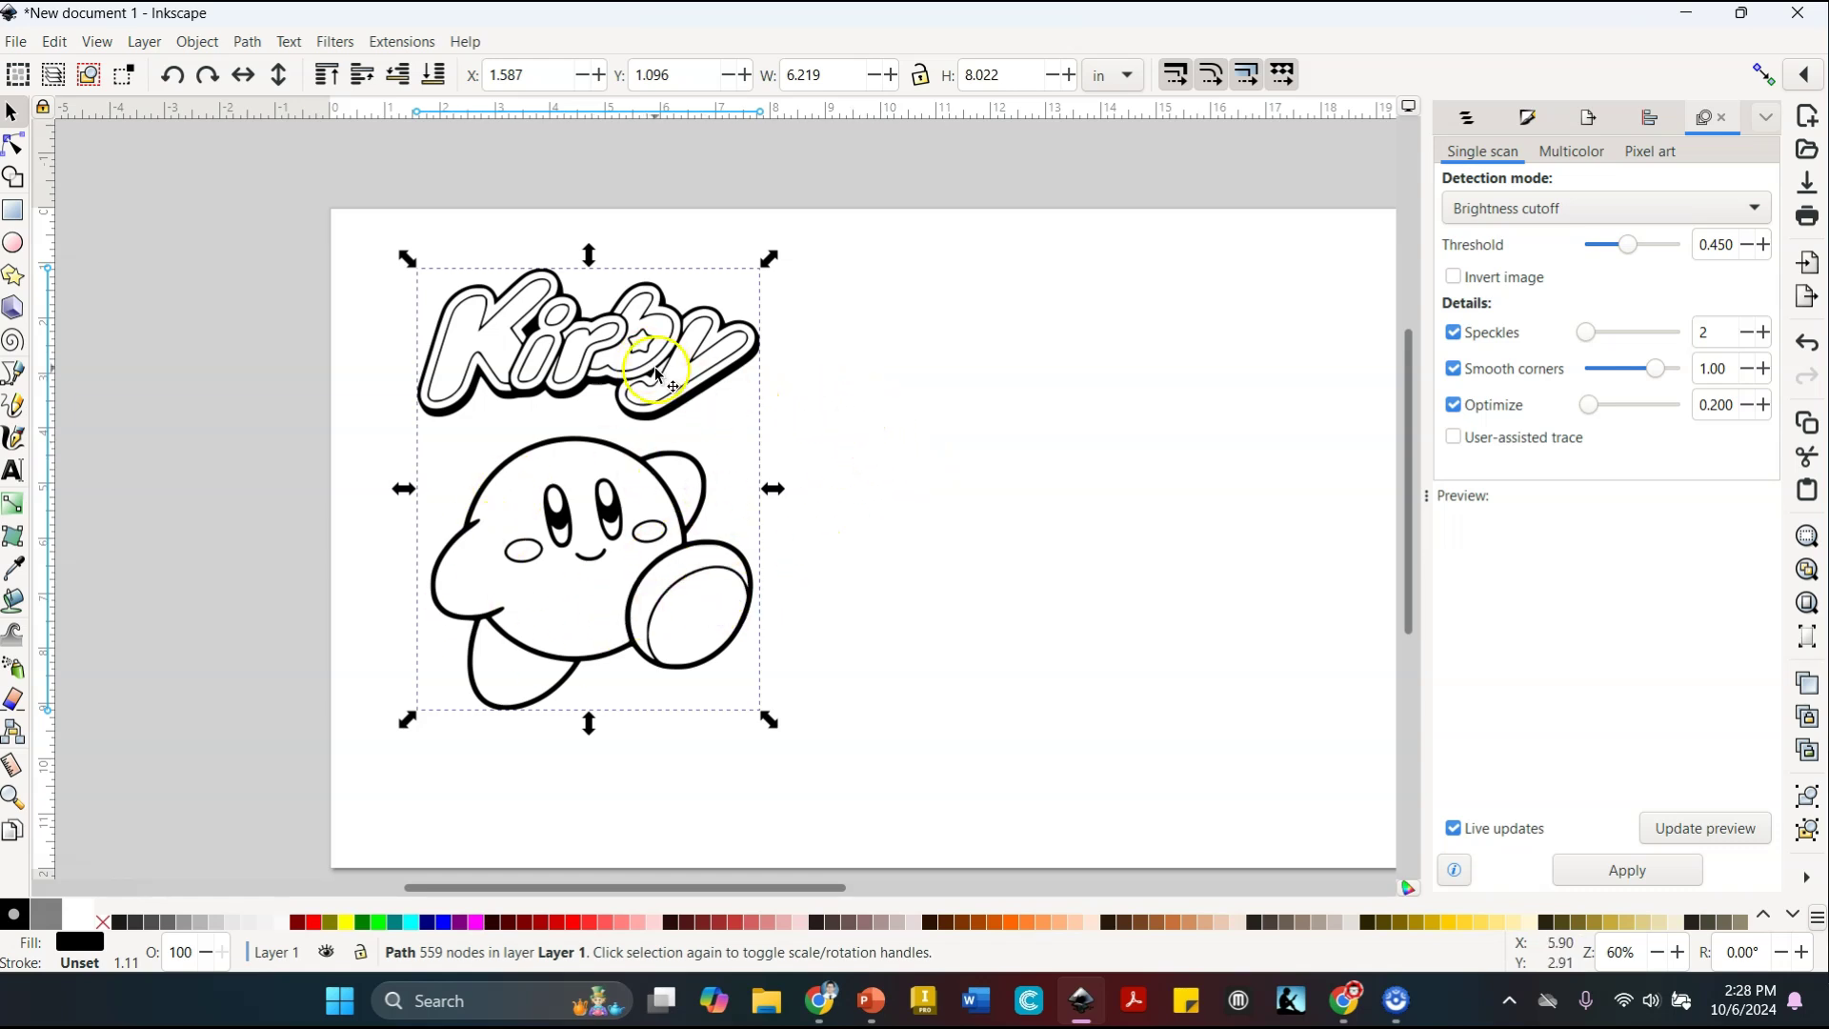
Try to ungroup the traced Kirby path and shift it right to about X 2.63 in and Y 1.08 in
{"action": "left_click", "coordinate": [247, 41]}
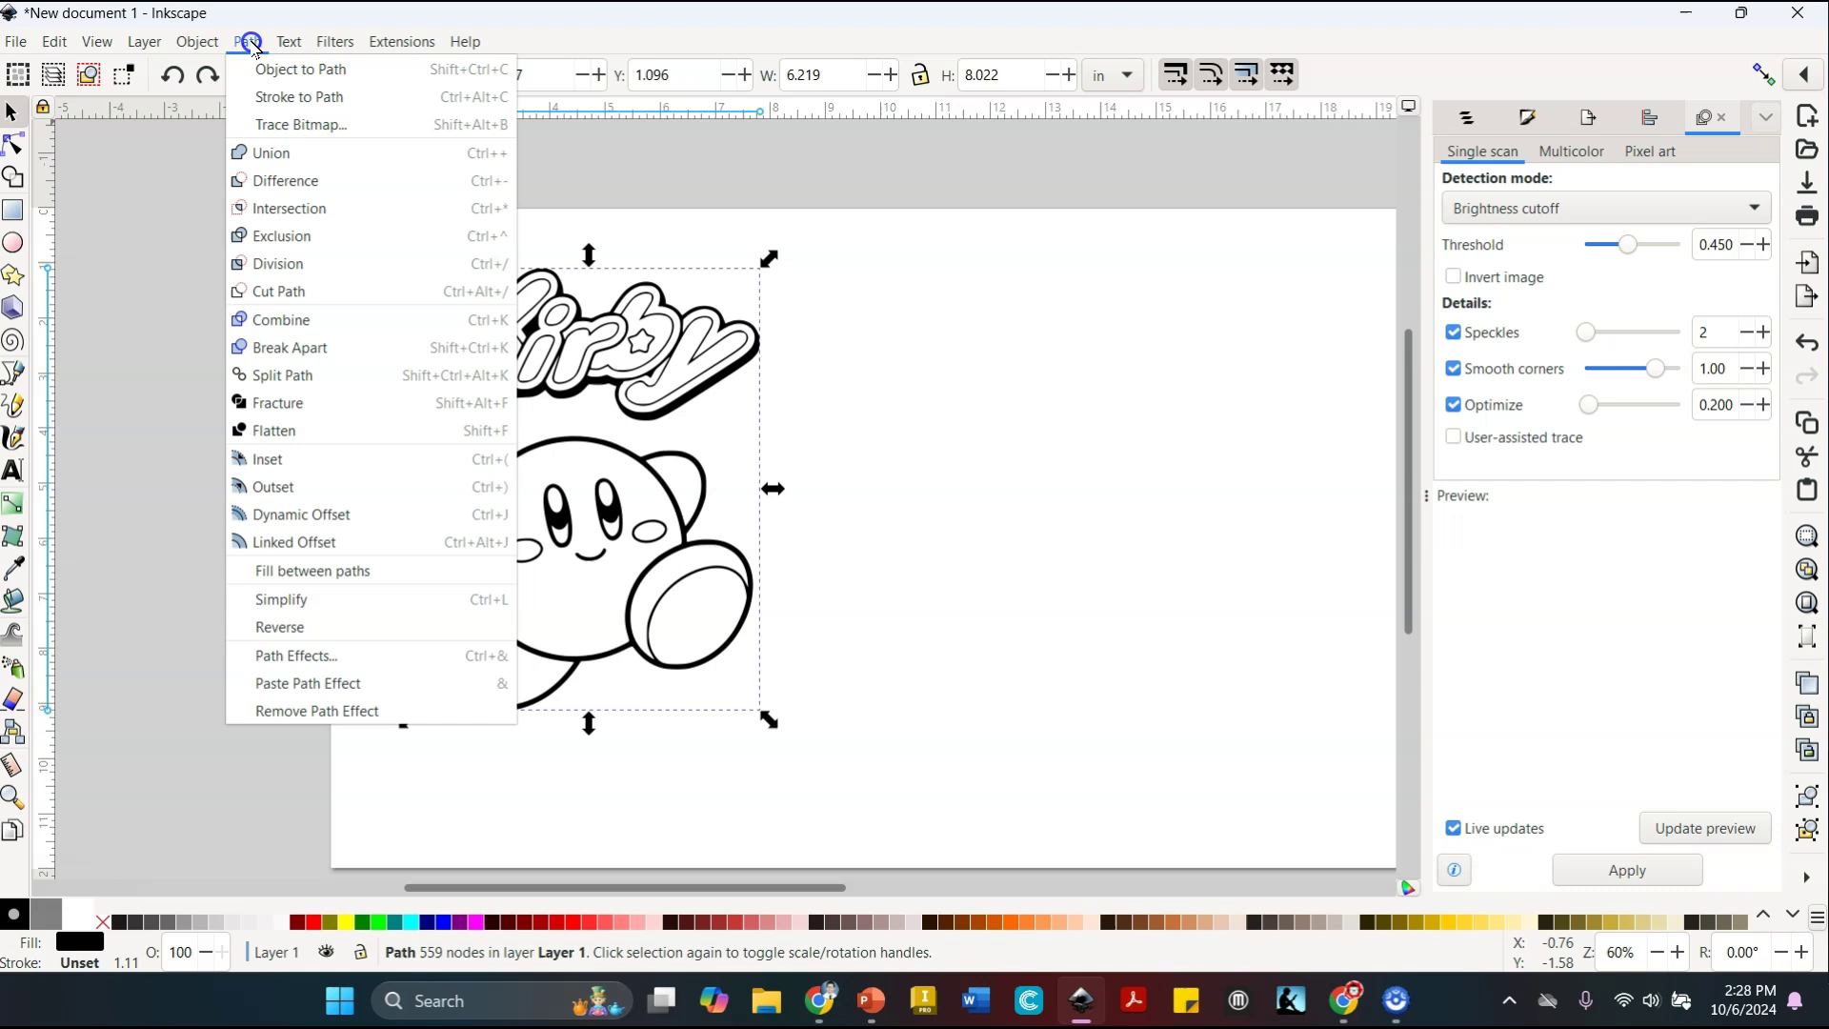
{"action": "left_click", "coordinate": [194, 42]}
{"action": "left_click", "coordinate": [196, 42]}
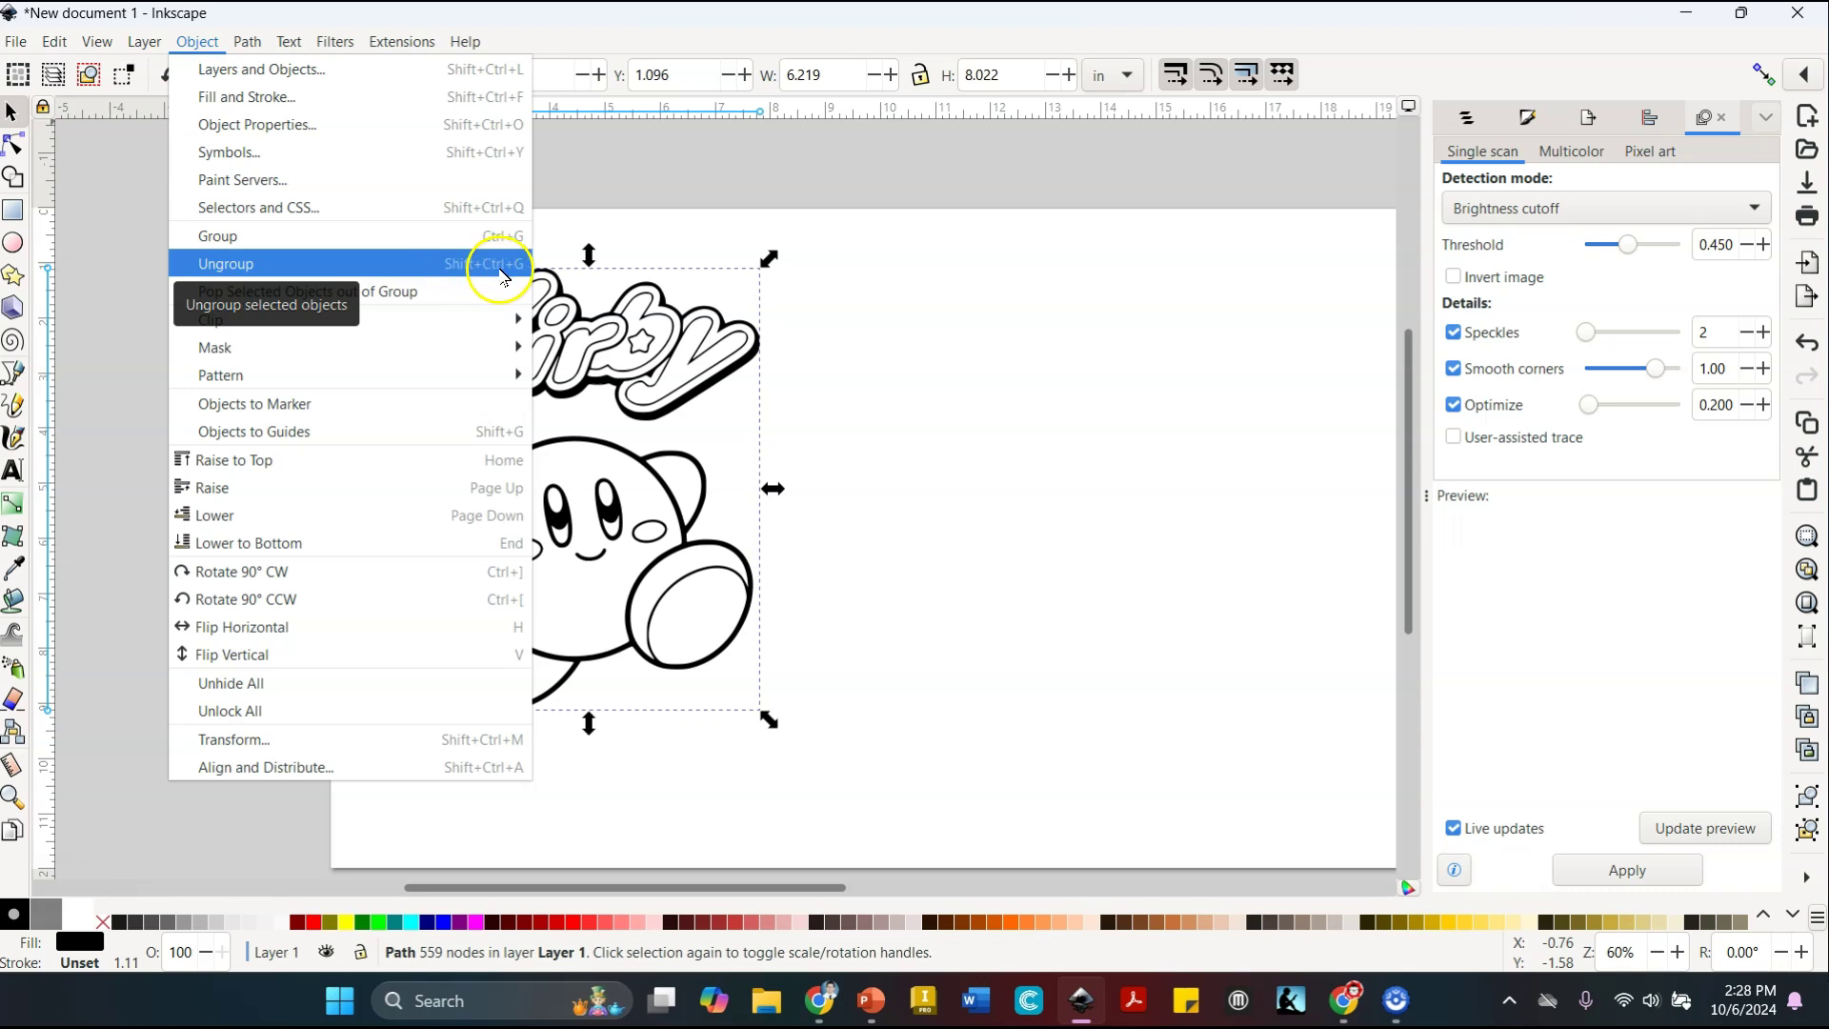
{"action": "left_click", "coordinate": [277, 260]}
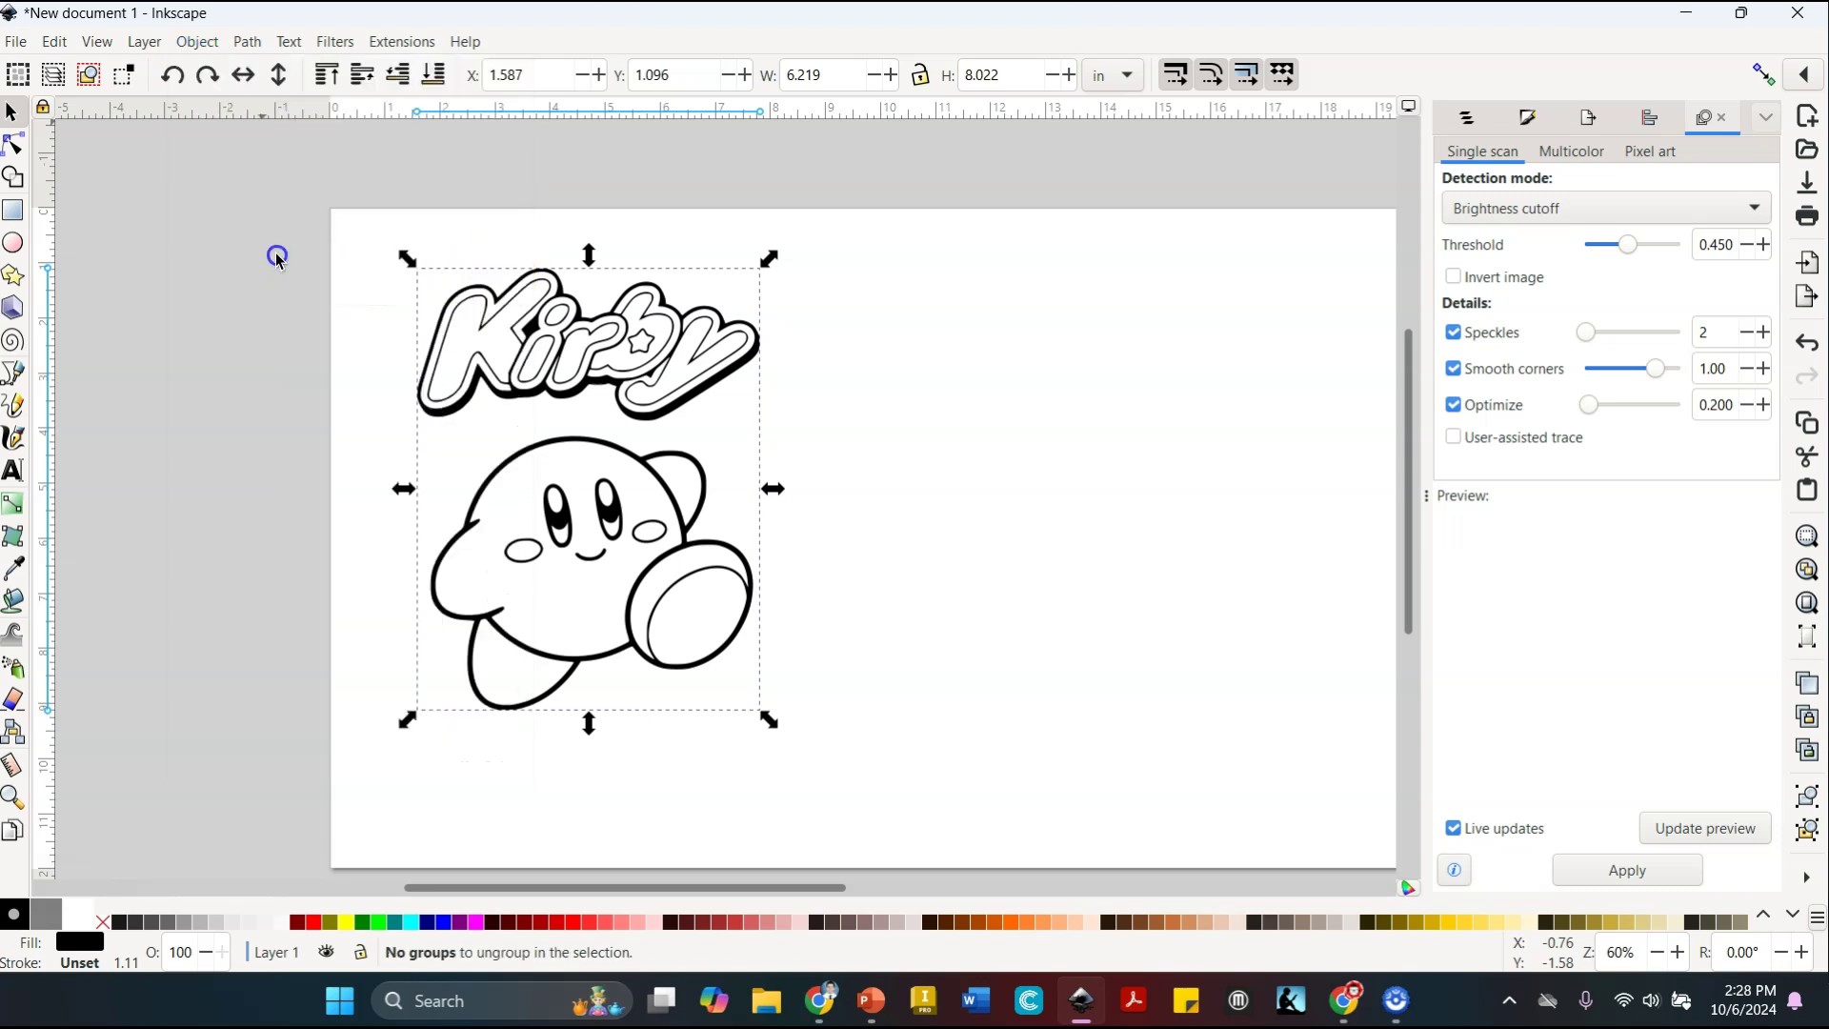
{"action": "left_click", "coordinate": [941, 296]}
{"action": "left_click", "coordinate": [716, 368]}
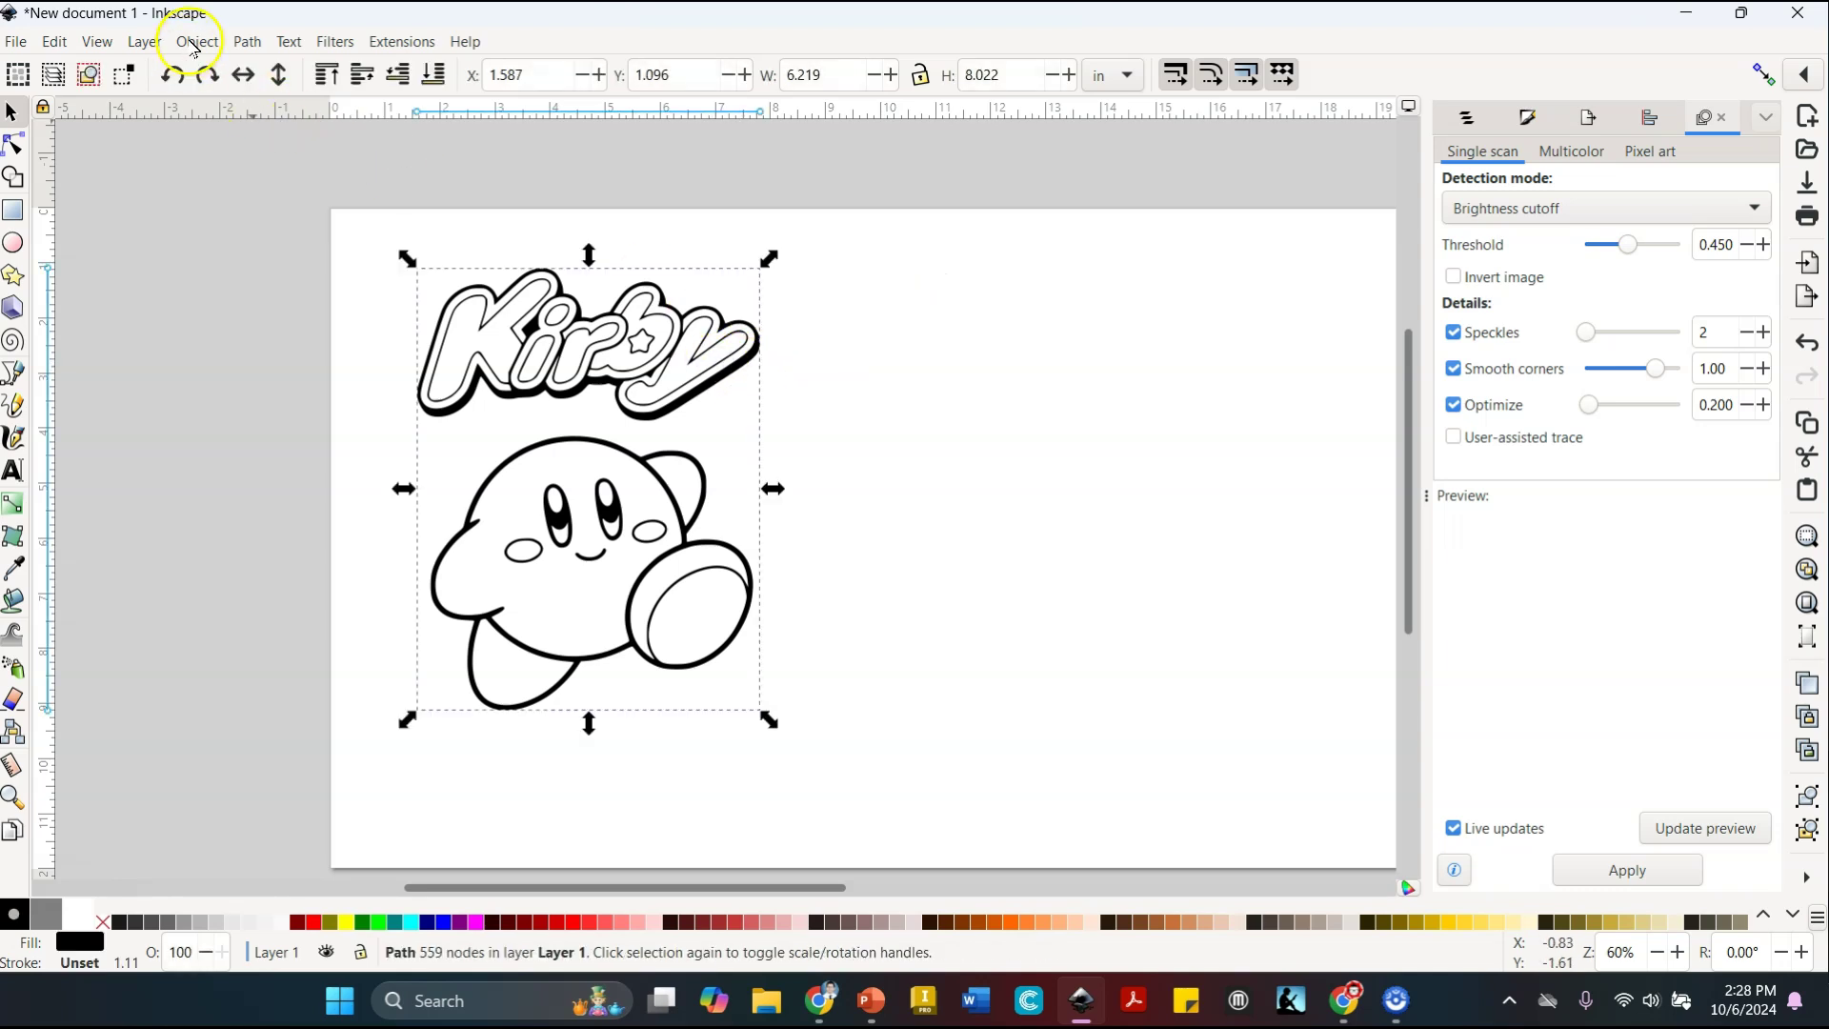
{"action": "left_click", "coordinate": [193, 46]}
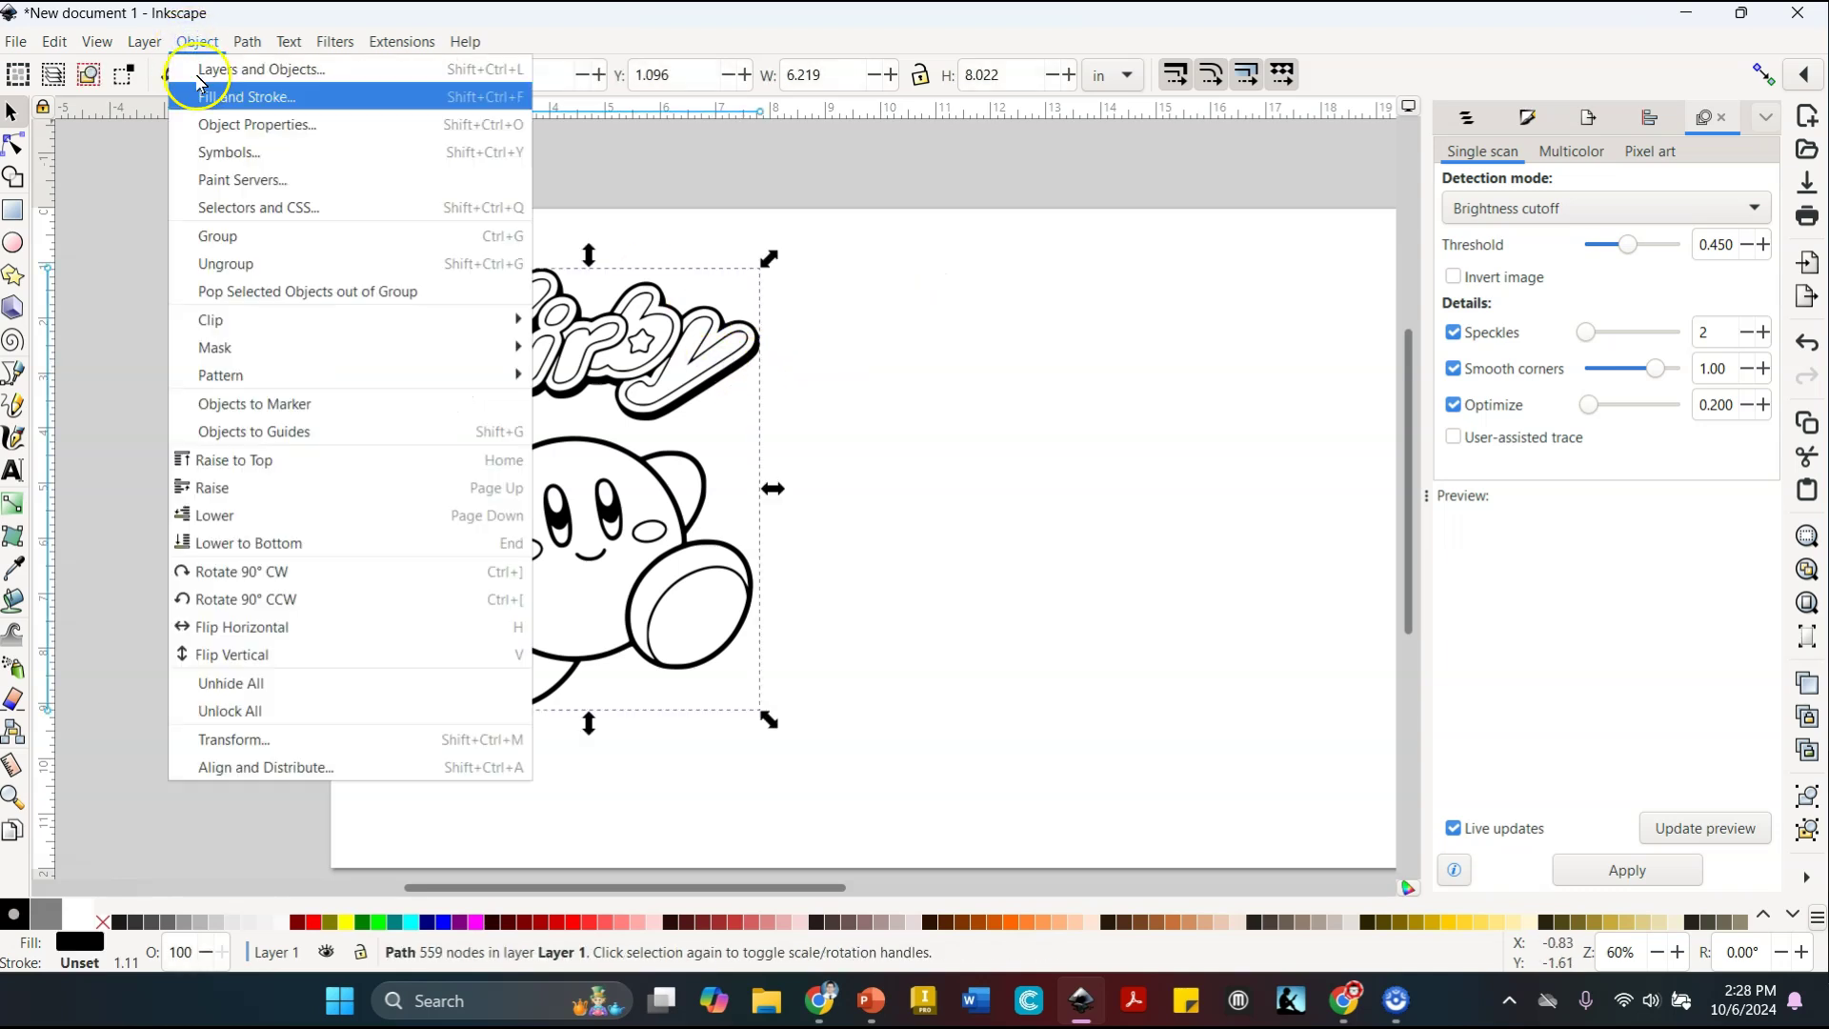
{"action": "left_click", "coordinate": [225, 262]}
{"action": "left_click", "coordinate": [840, 285]}
{"action": "left_click_drag", "start_coordinate": [726, 367], "coordinate": [784, 372]}
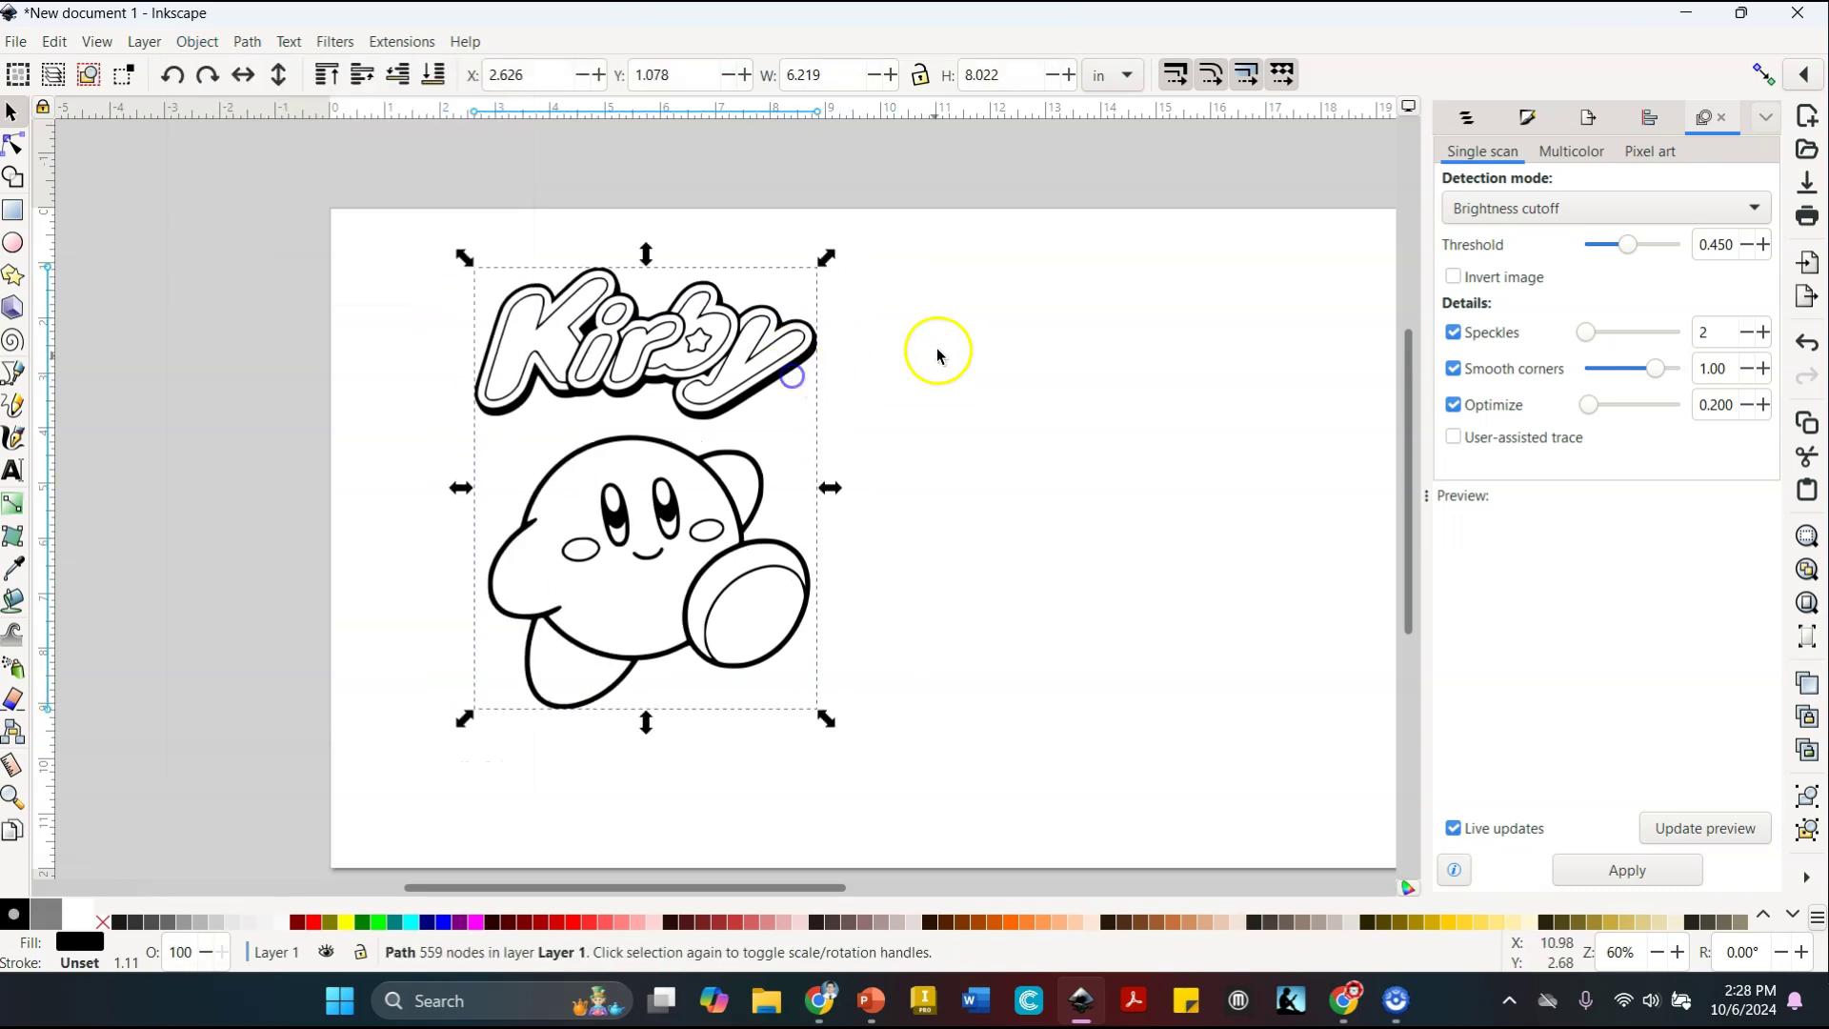
Try breaking the traced Kirby path apart into separate pieces, and undo the operation
{"action": "left_click", "coordinate": [249, 42]}
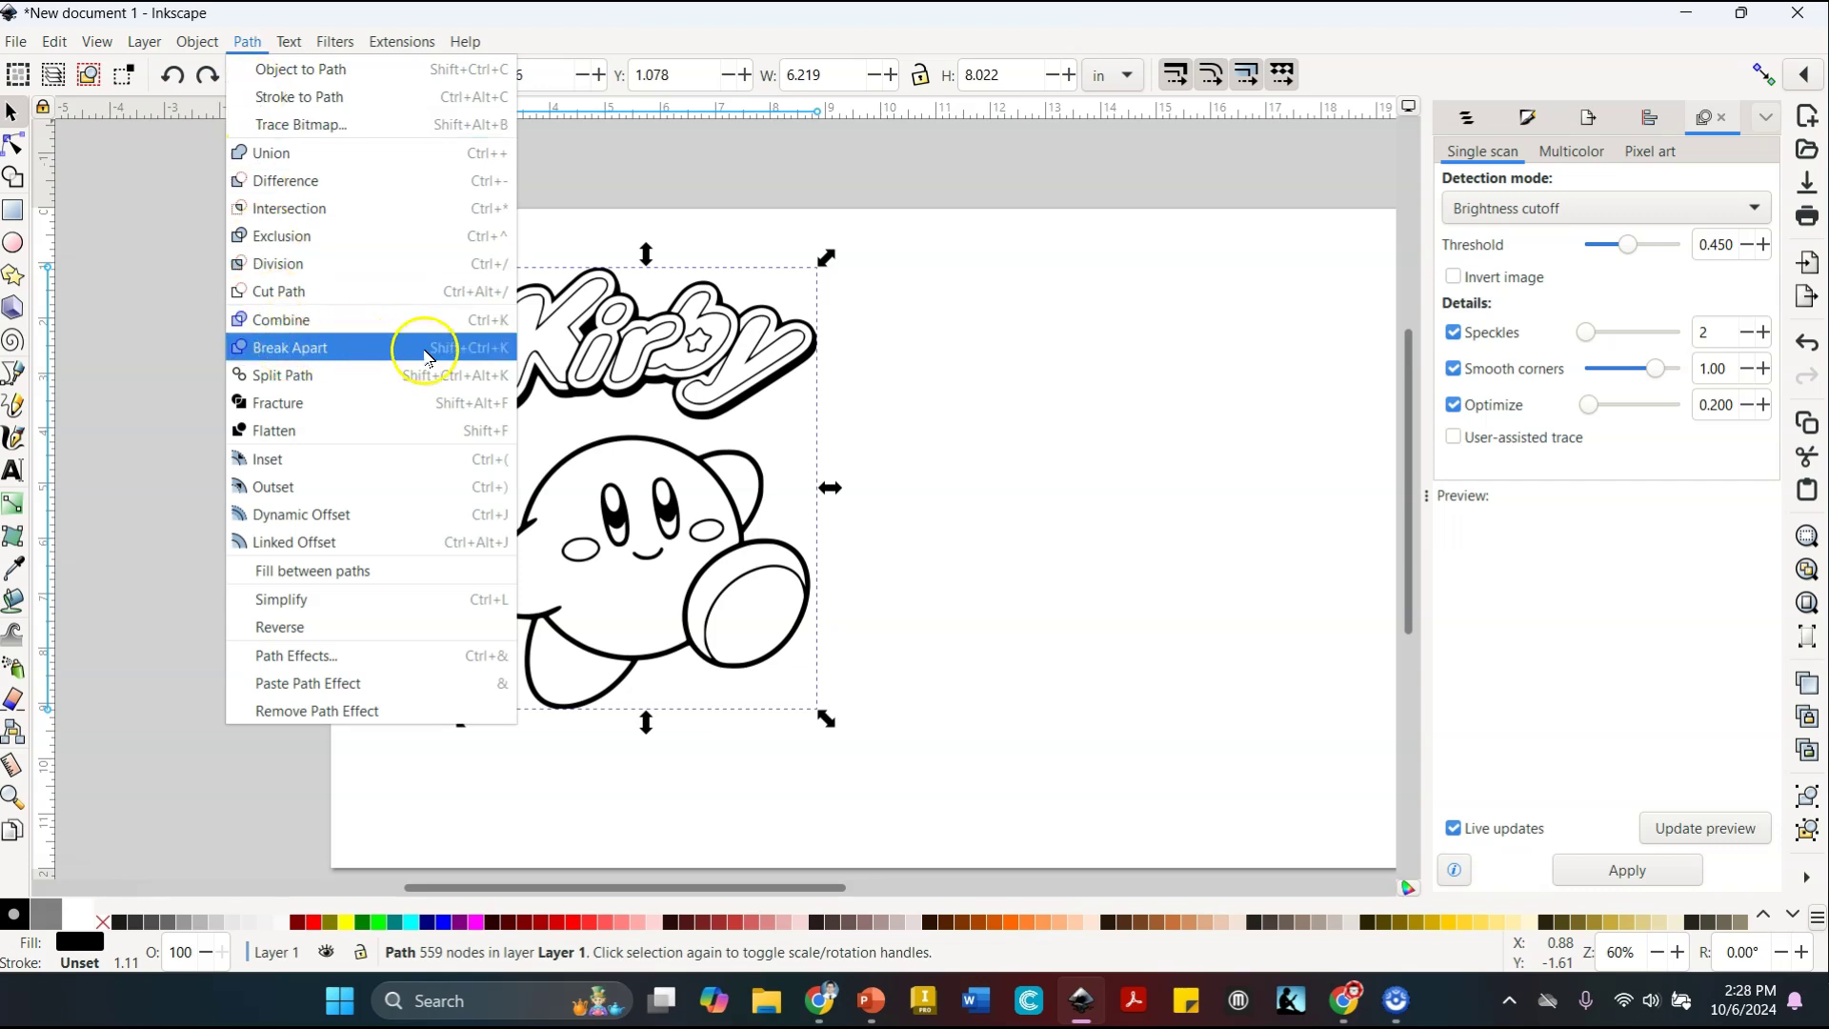
{"action": "left_click", "coordinate": [327, 354]}
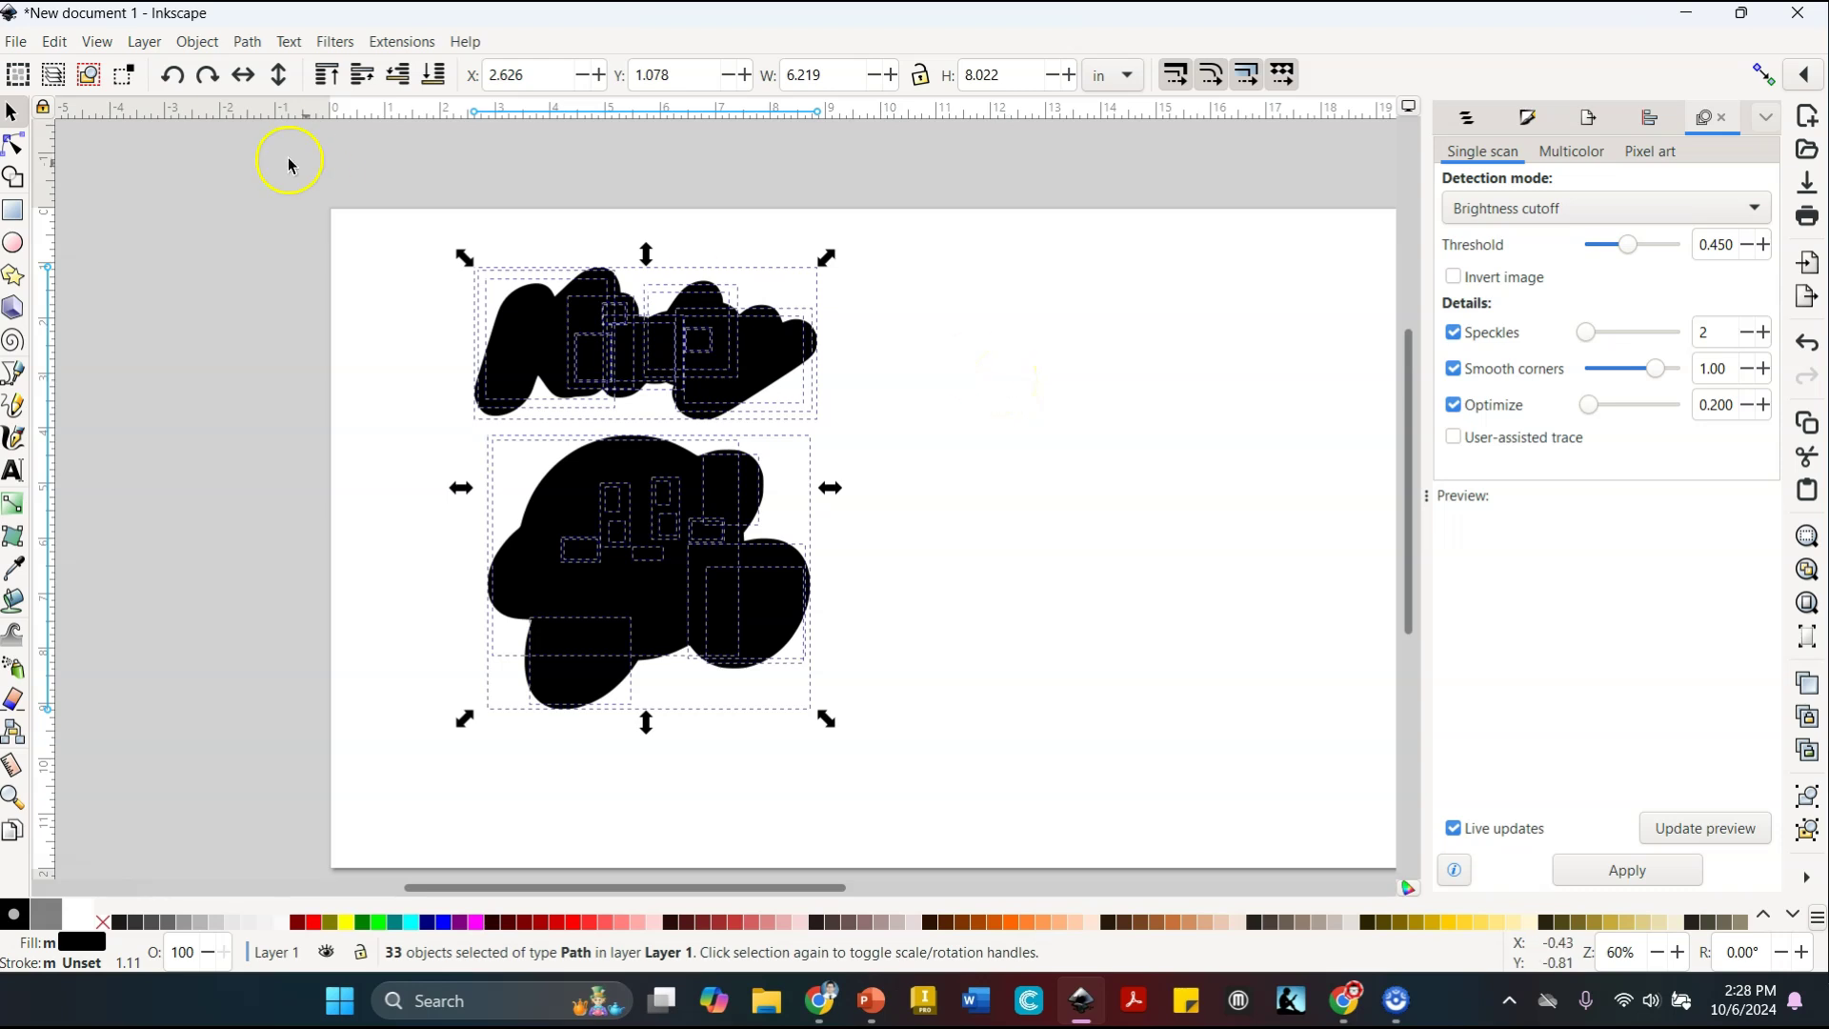
{"action": "left_click", "coordinate": [55, 42]}
{"action": "left_click", "coordinate": [72, 74]}
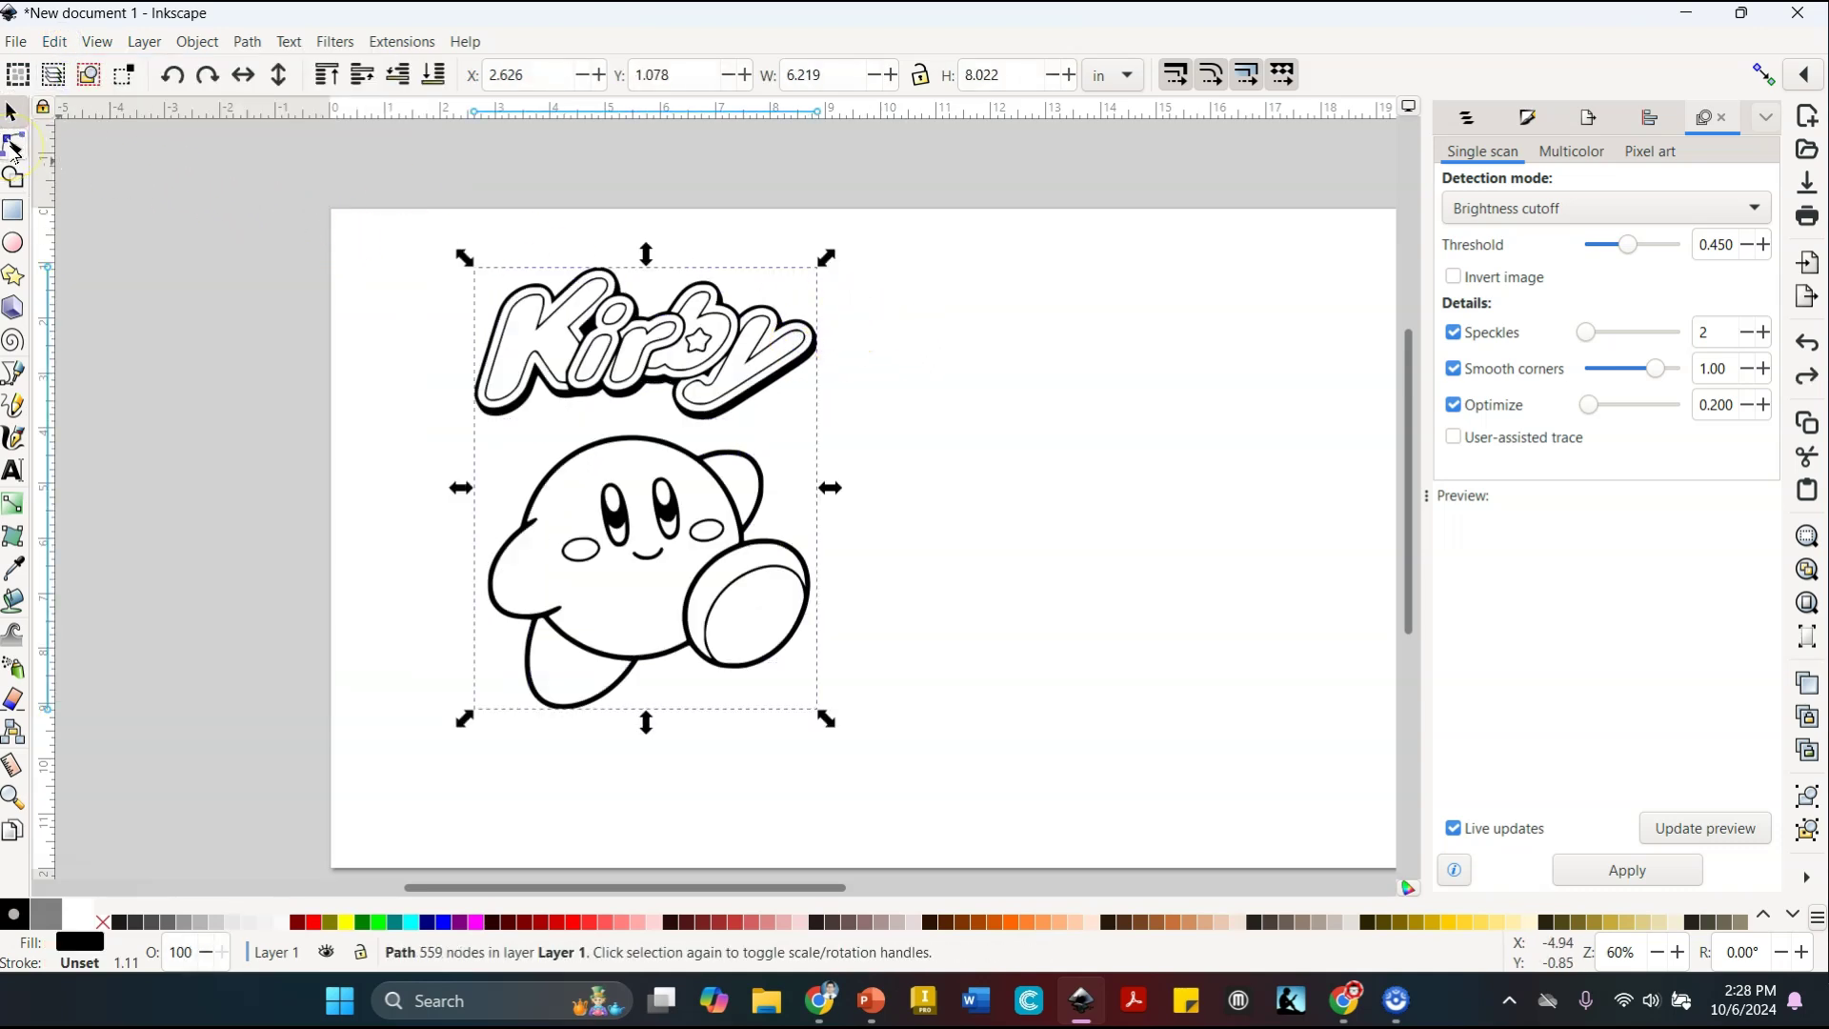
Select all nodes of the Kirby lettering at once in node editing, delete them and deselect the path
{"action": "left_click", "coordinate": [14, 145]}
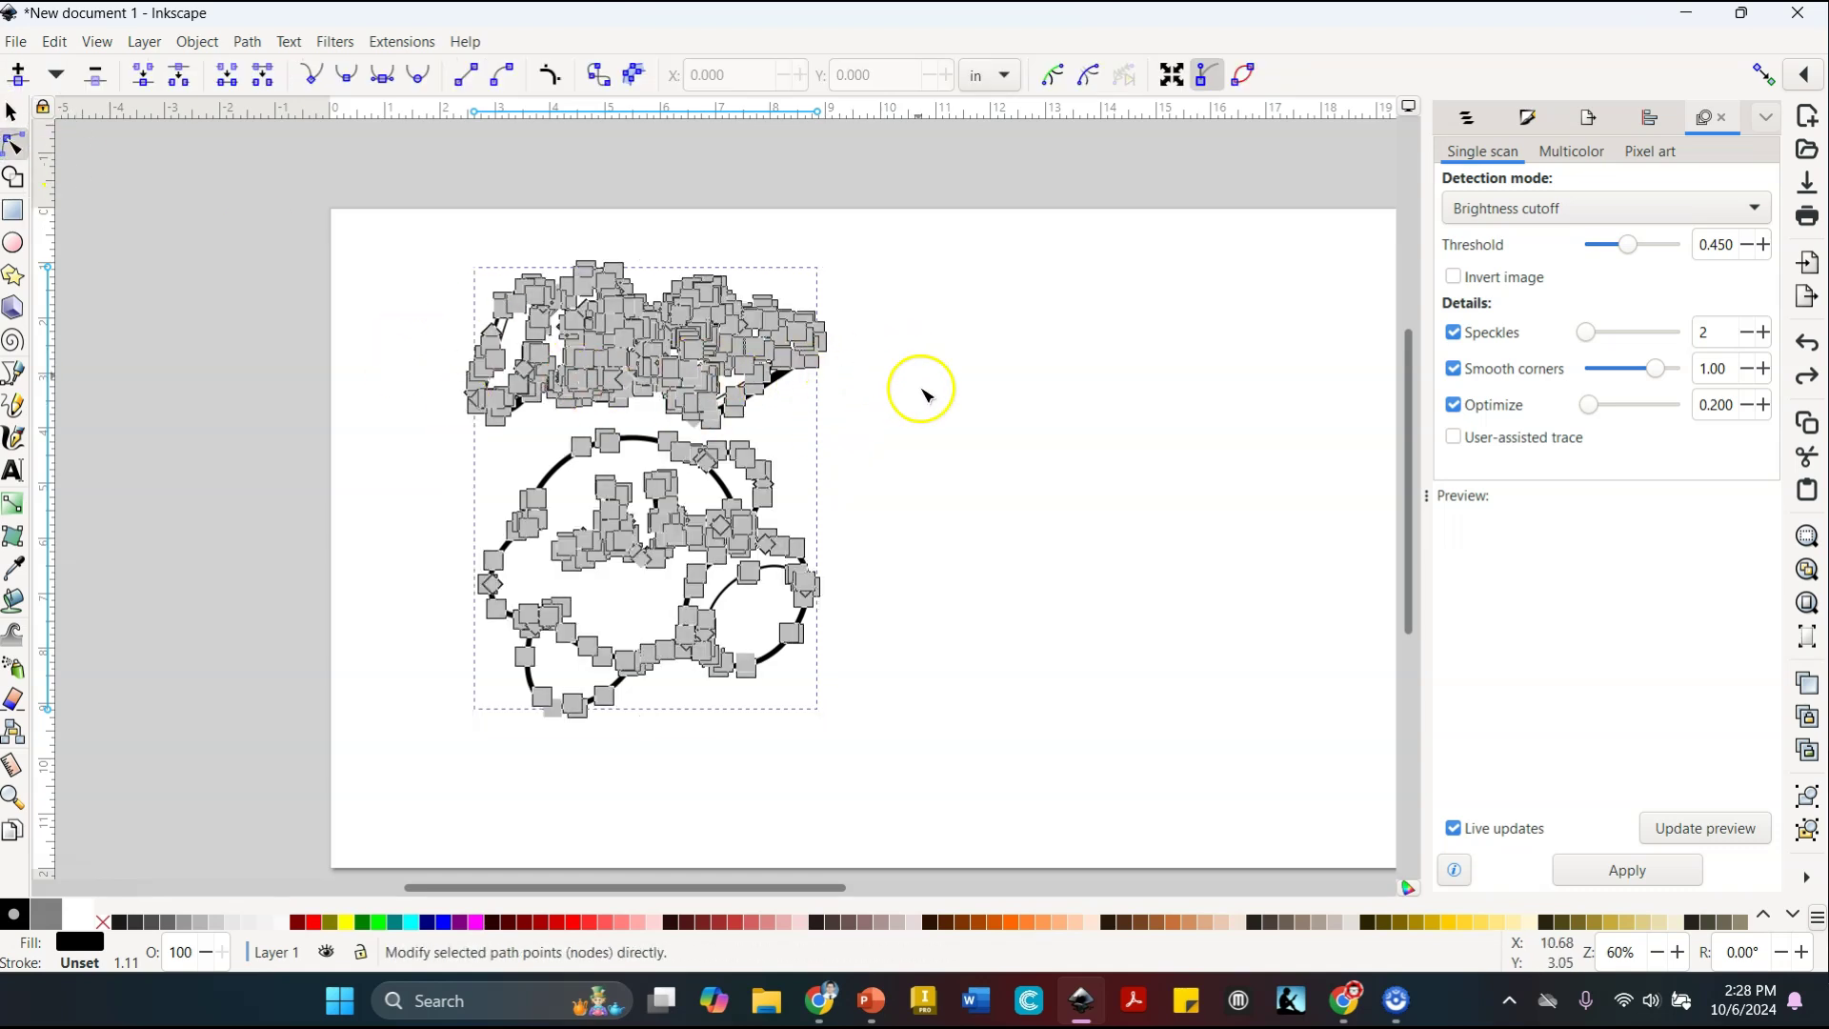
{"action": "left_click_drag", "start_coordinate": [386, 225], "coordinate": [866, 422]}
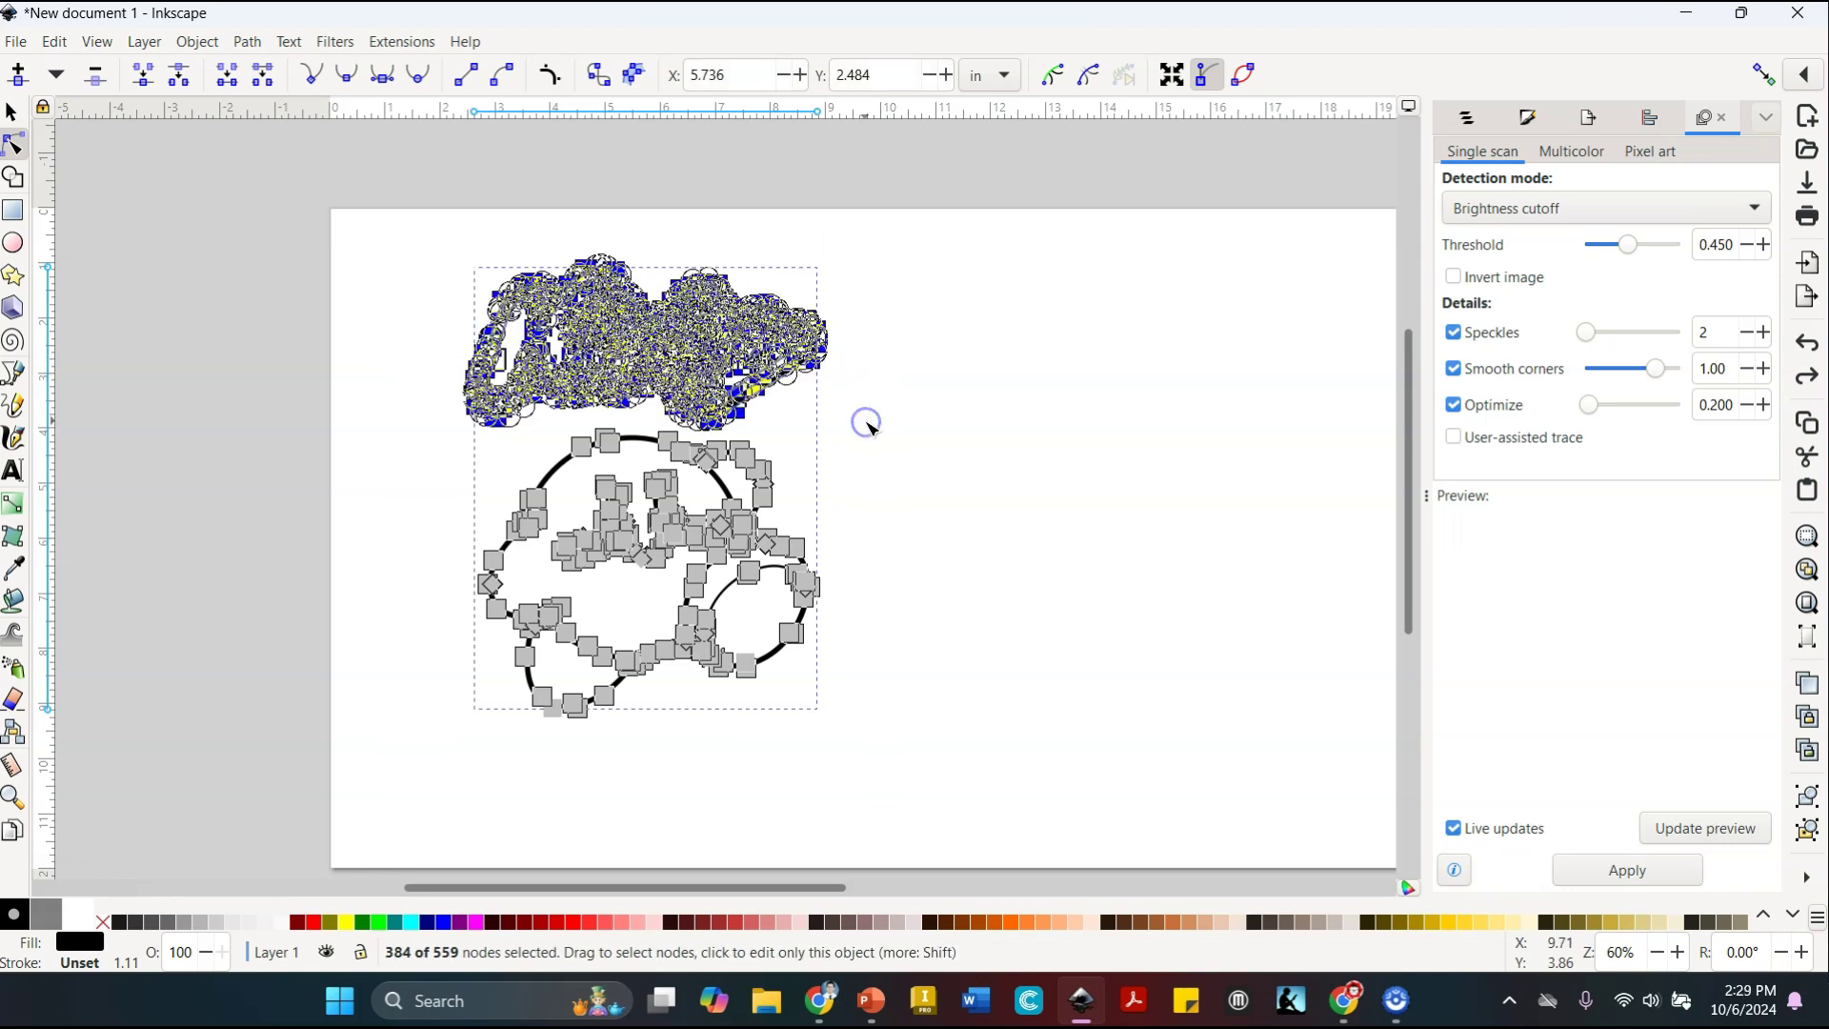
{"action": "key", "text": "Delete"}
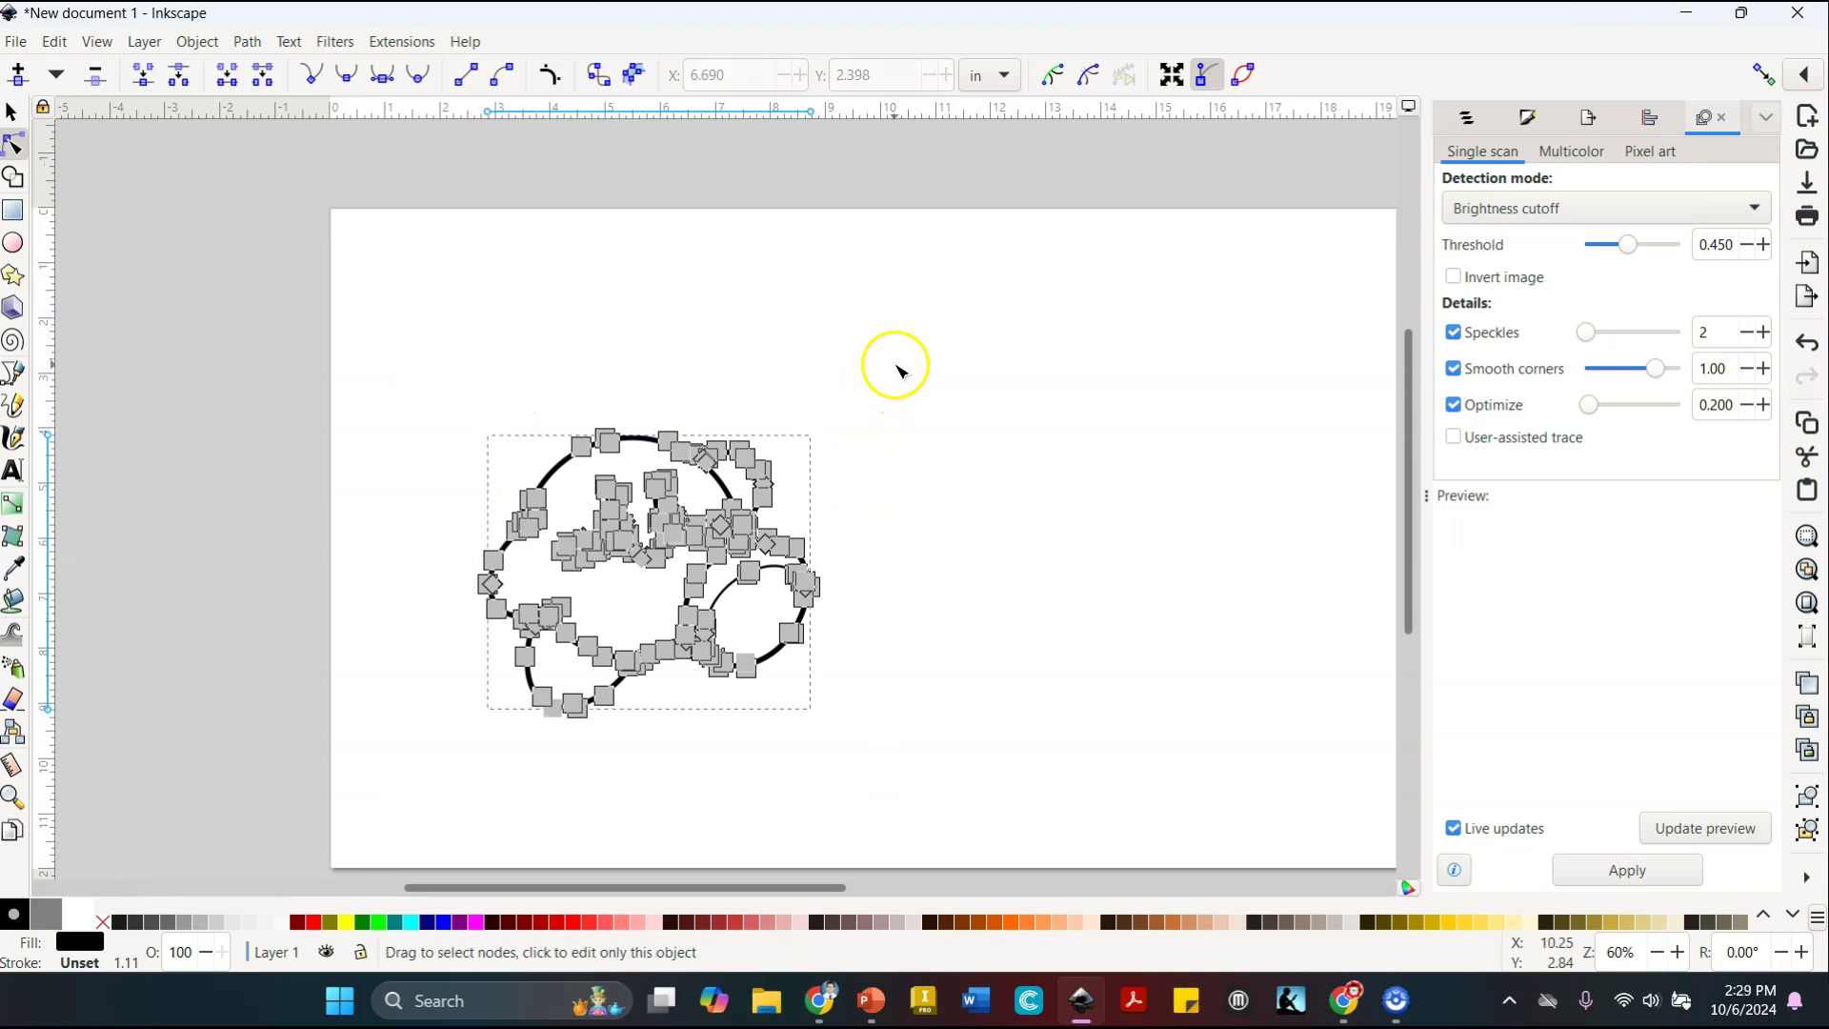
{"action": "left_click", "coordinate": [746, 394]}
{"action": "left_click", "coordinate": [696, 443]}
{"action": "left_click", "coordinate": [715, 376]}
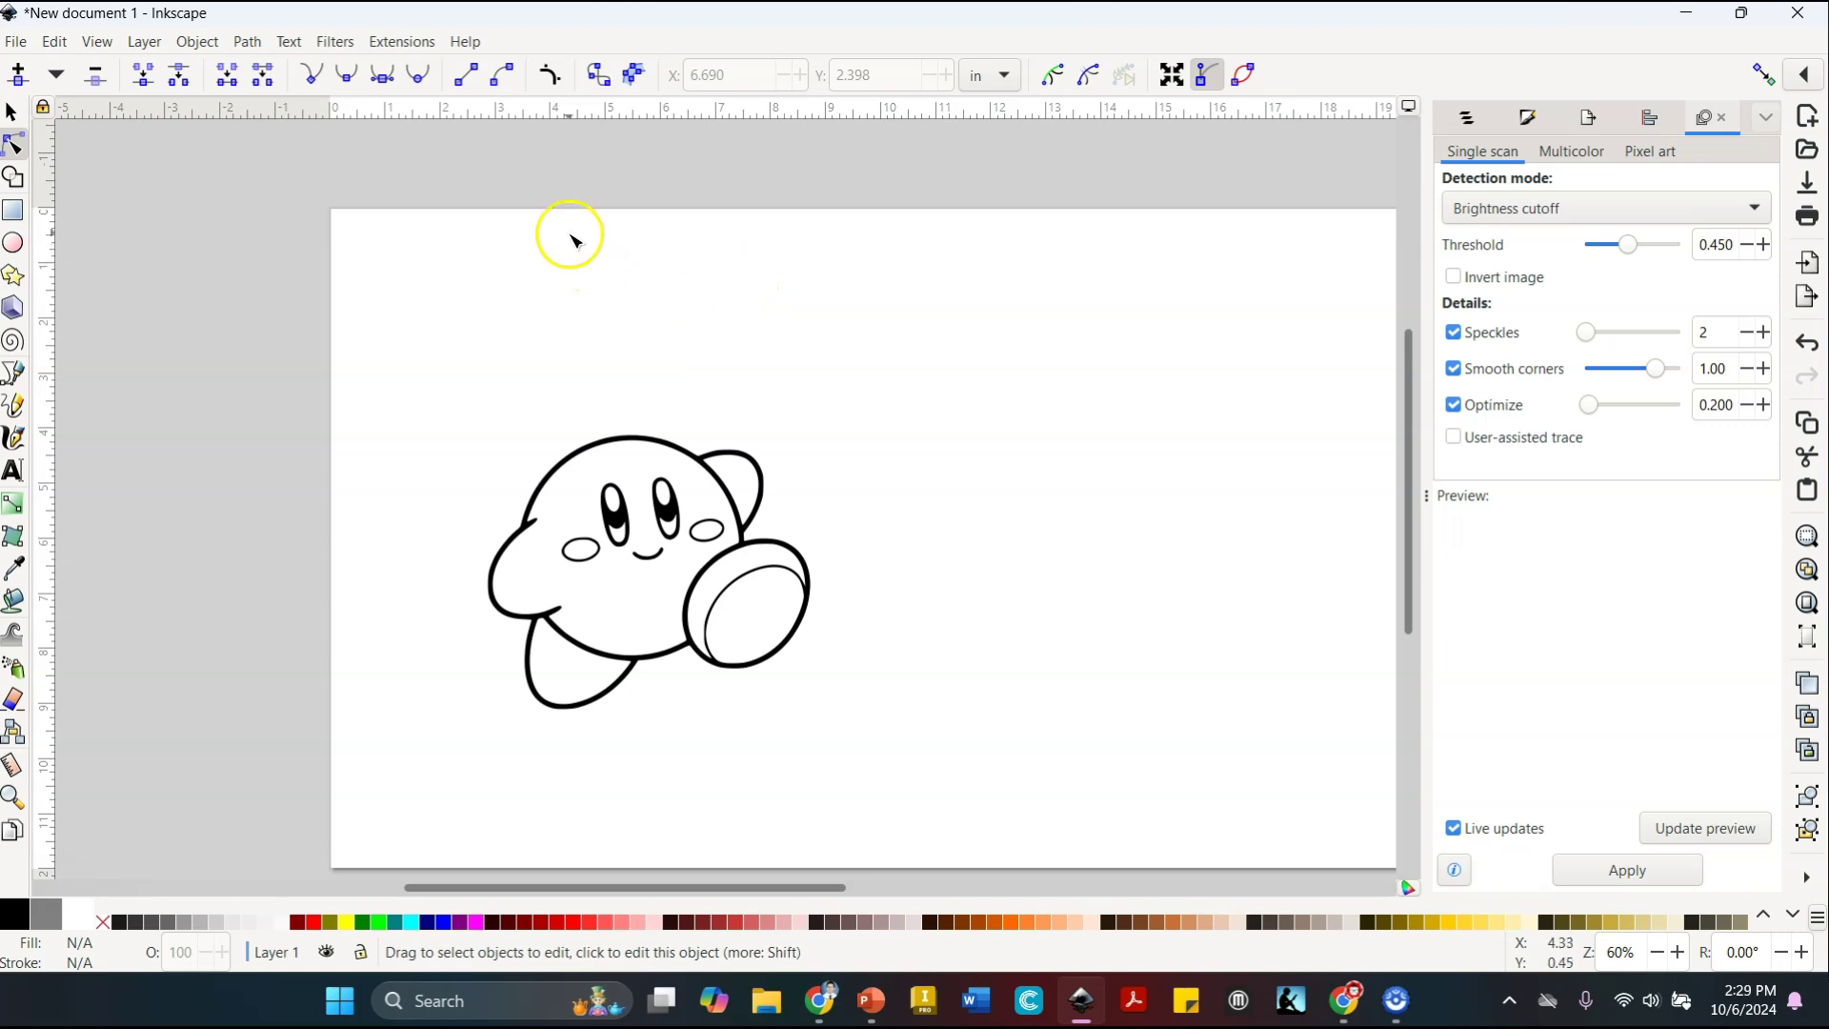
Delete the nodes of the Kirby lettering in several smaller groups, leaving only the character in the traced path
{"action": "left_click", "coordinate": [501, 302]}
{"action": "left_click_drag", "start_coordinate": [434, 232], "coordinate": [535, 426]}
{"action": "key", "text": "Delete"}
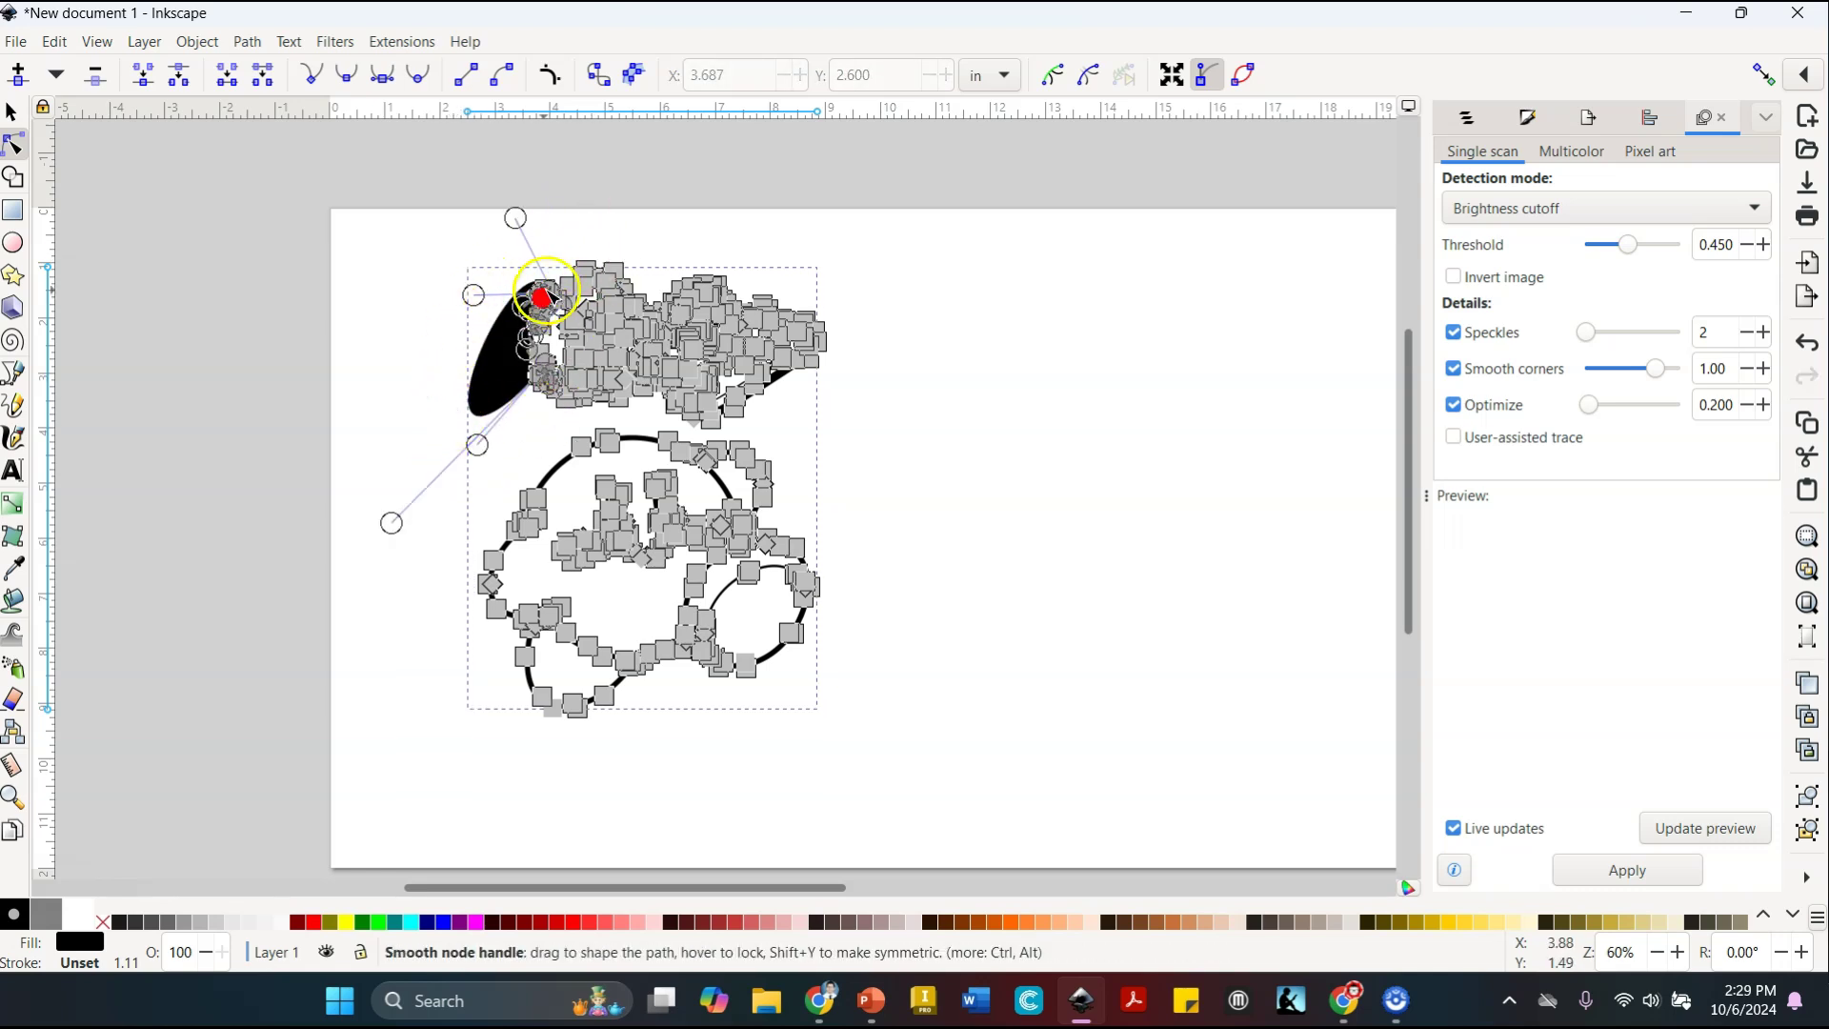
{"action": "left_click_drag", "start_coordinate": [858, 223], "coordinate": [613, 319]}
{"action": "left_click_drag", "start_coordinate": [905, 302], "coordinate": [737, 373]}
{"action": "key", "text": "Delete"}
{"action": "left_click_drag", "start_coordinate": [863, 425], "coordinate": [688, 319]}
{"action": "key", "text": "Delete"}
{"action": "left_click_drag", "start_coordinate": [572, 225], "coordinate": [614, 304]}
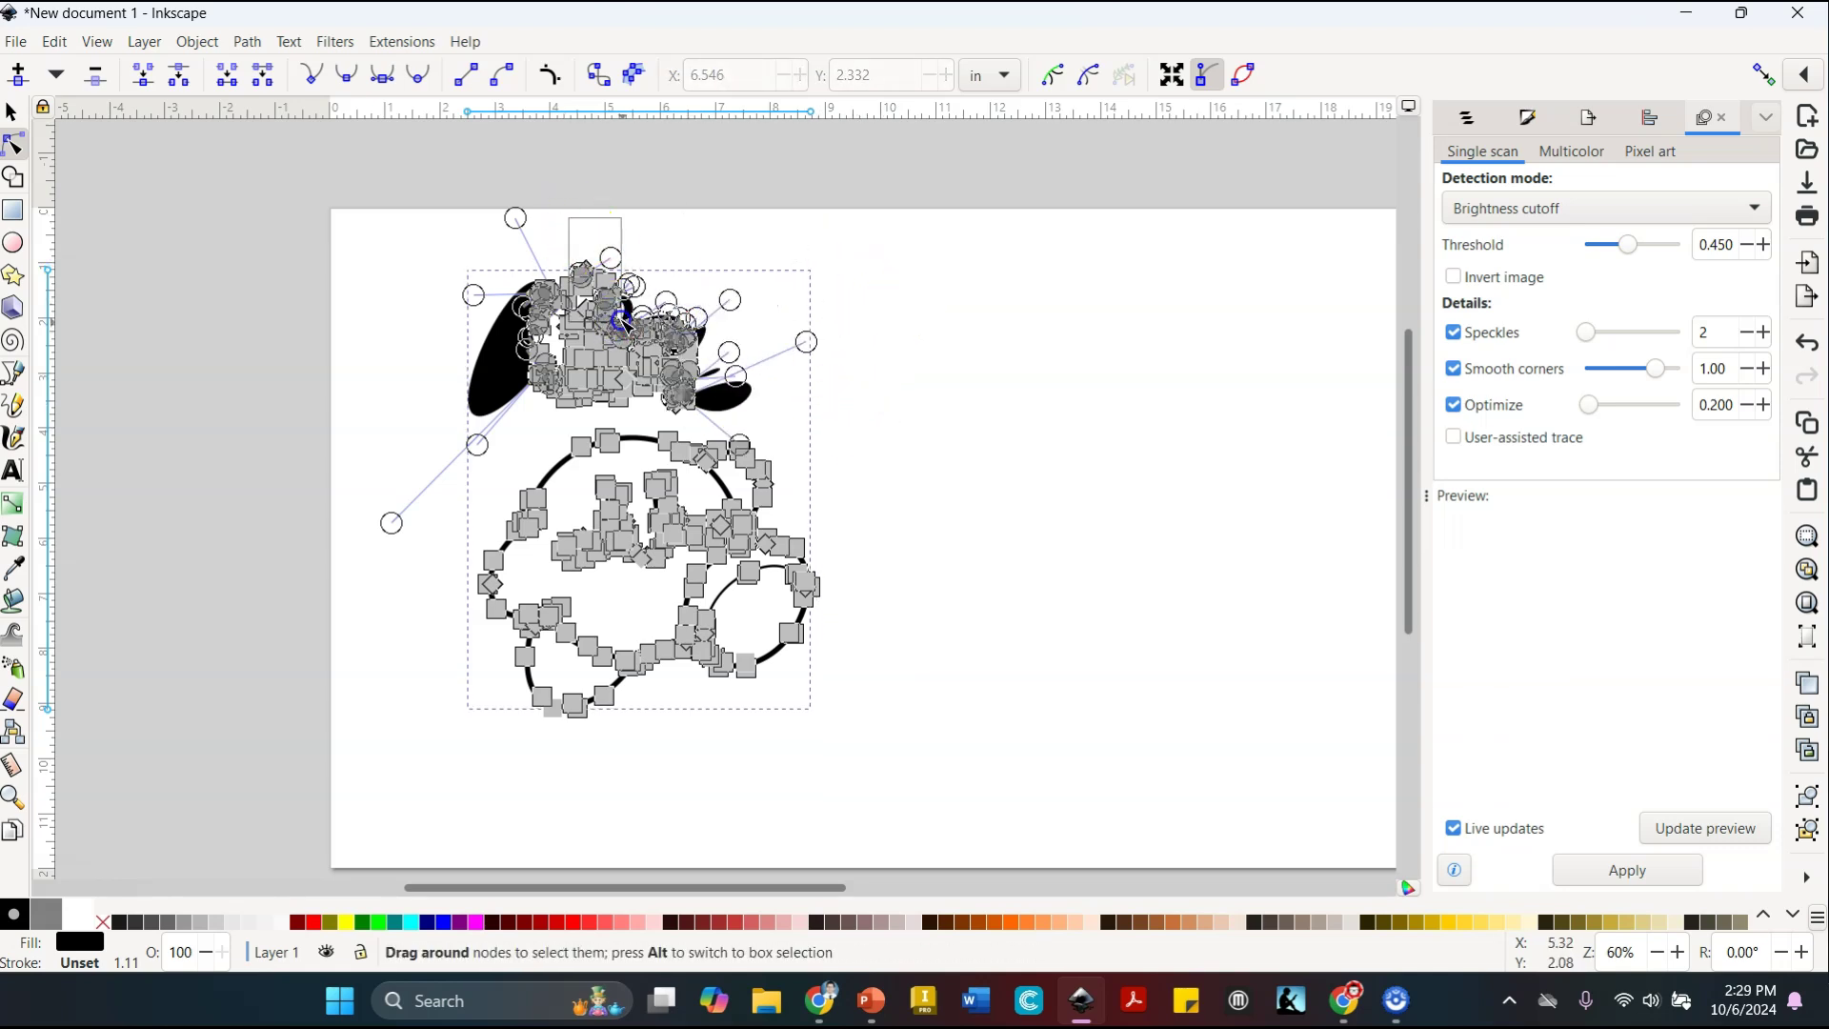
{"action": "key", "text": "Delete"}
{"action": "scroll", "coordinate": [624, 295], "scroll_direction": "up", "scroll_amount": 2}
{"action": "mouse_move", "coordinate": [408, 226]}
{"action": "left_mouse_down"}
{"action": "mouse_move", "coordinate": [585, 303]}
{"action": "mouse_move", "coordinate": [805, 532]}
{"action": "mouse_move", "coordinate": [759, 375]}
{"action": "mouse_move", "coordinate": [686, 252]}
{"action": "left_mouse_up"}
{"action": "key", "text": "Delete"}
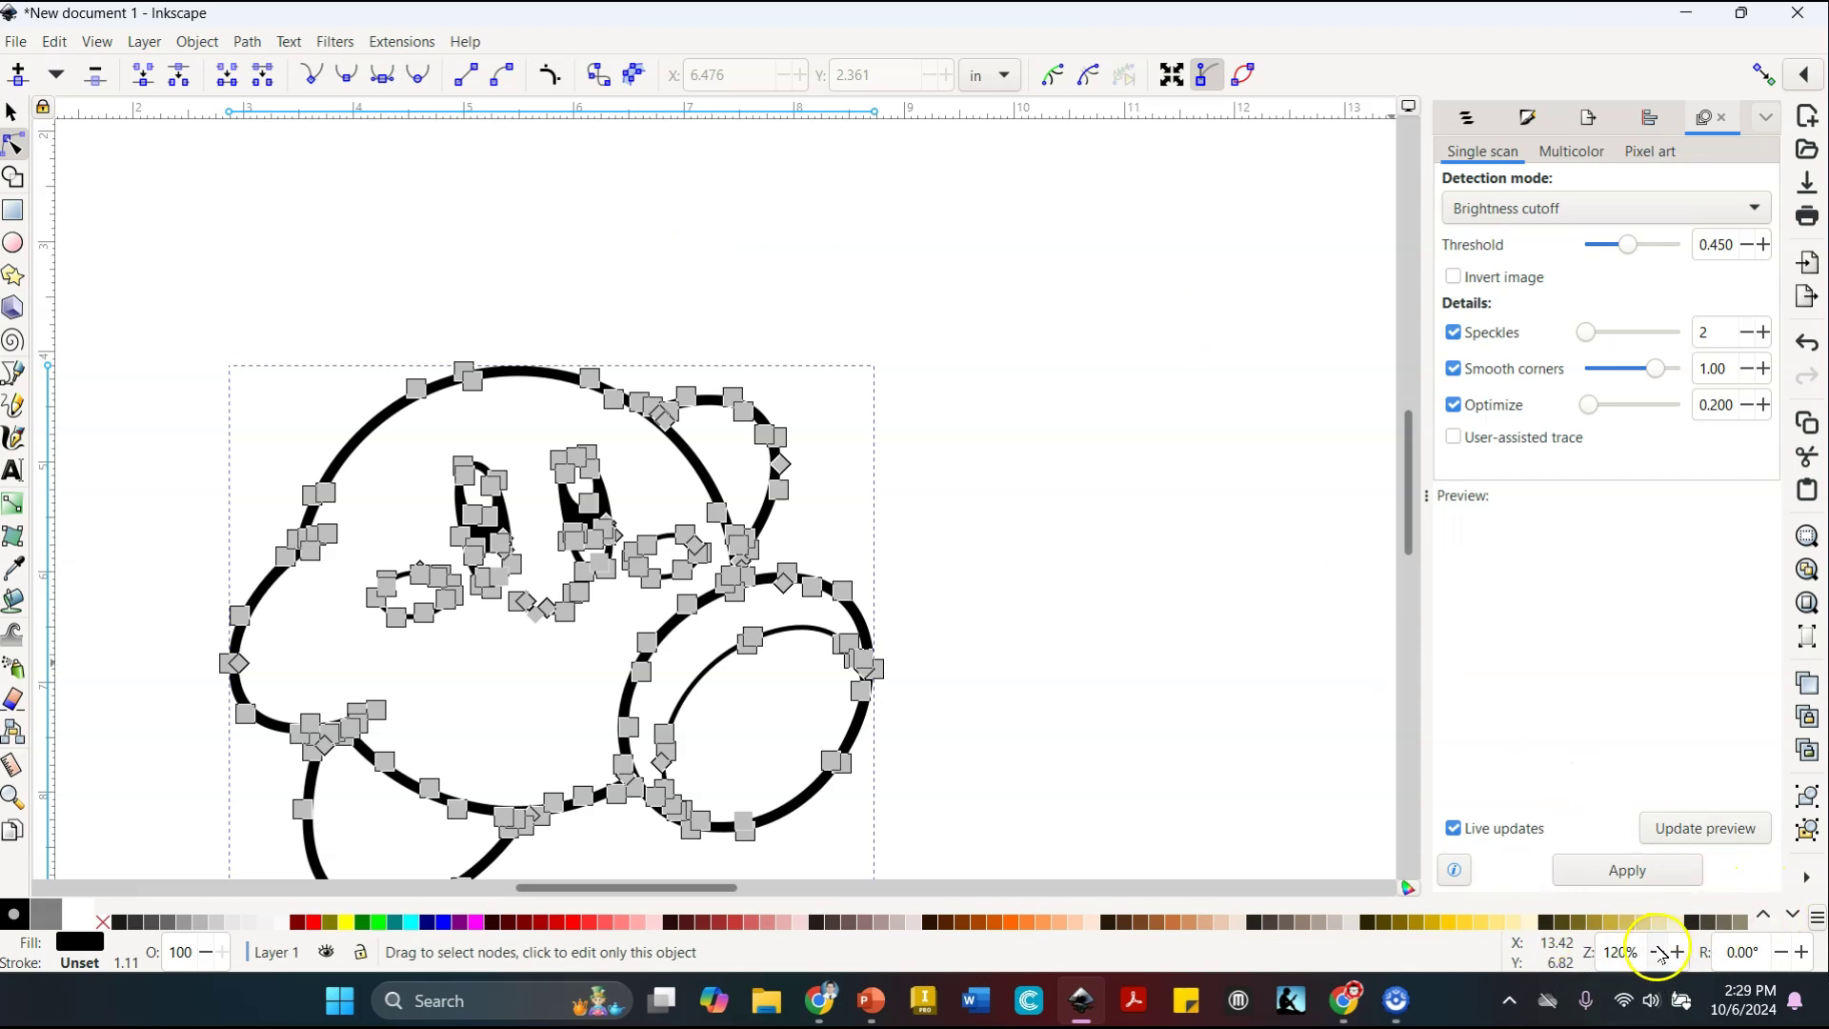
Select the remaining Kirby character as a whole object and move it to about X 2.36 in and Y 2.92 in
{"action": "left_click", "coordinate": [1659, 951]}
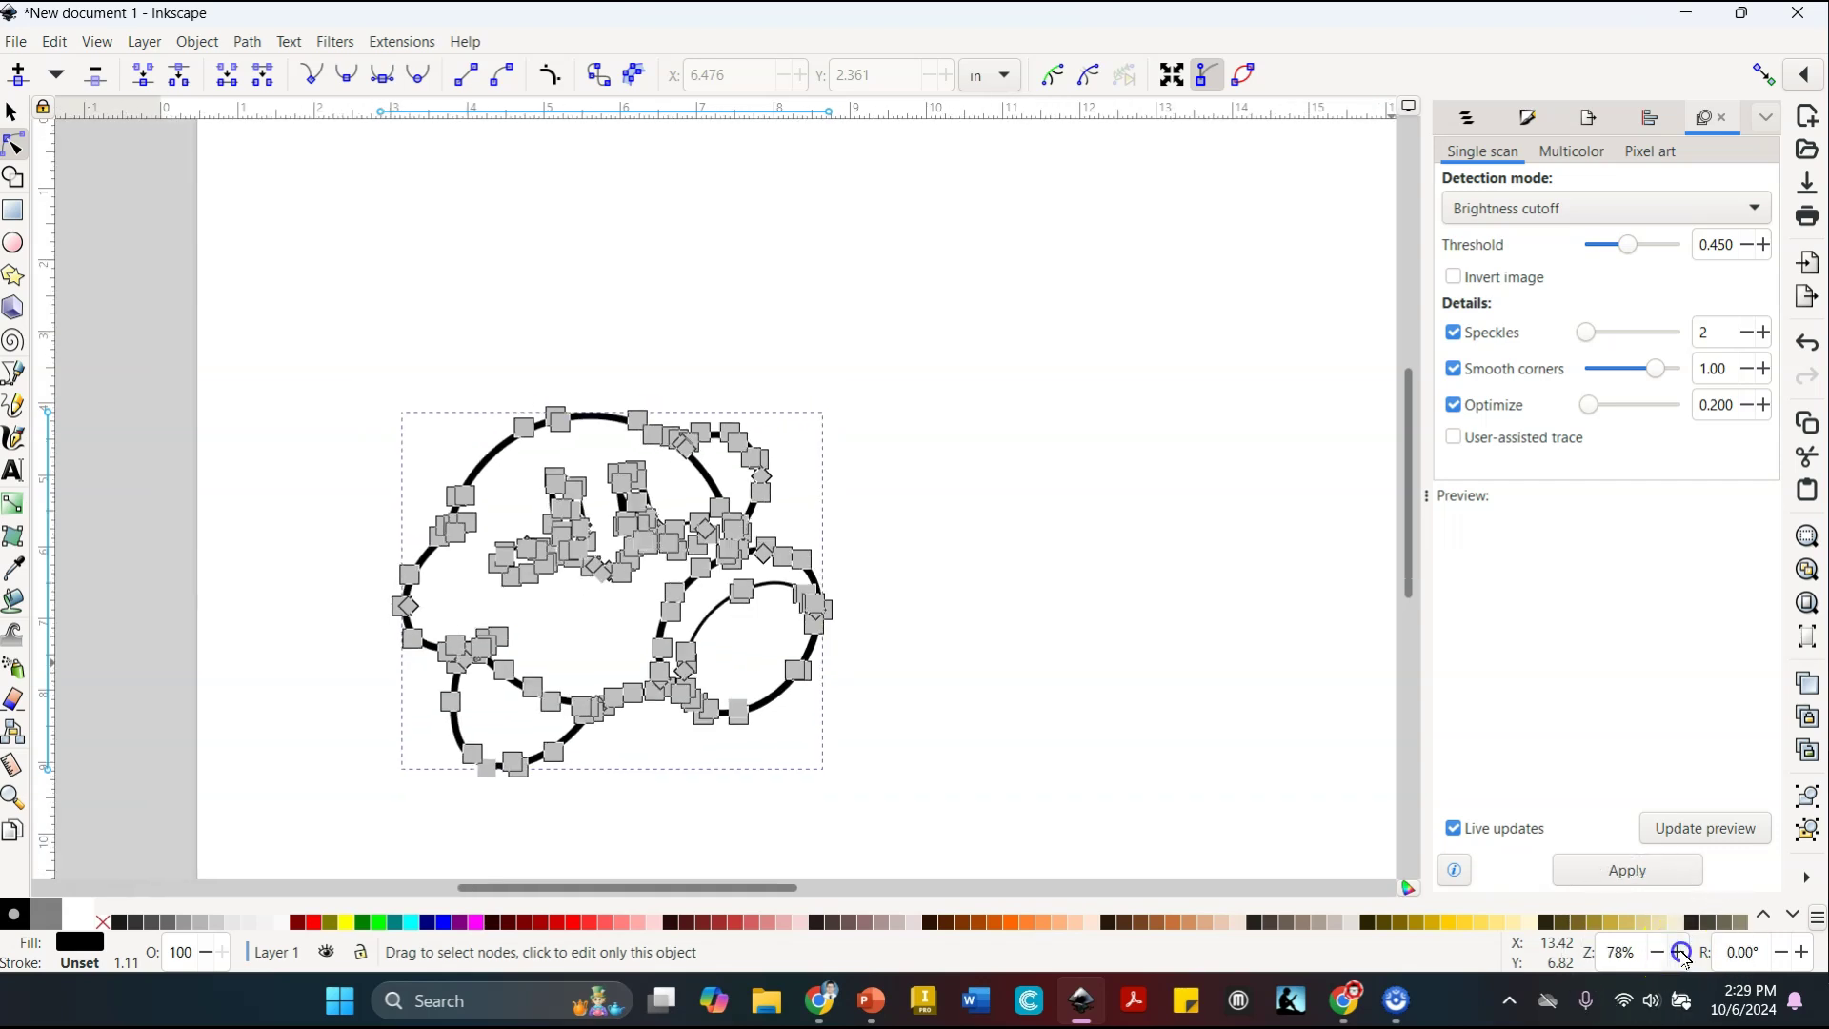
{"action": "left_click", "coordinate": [1678, 951]}
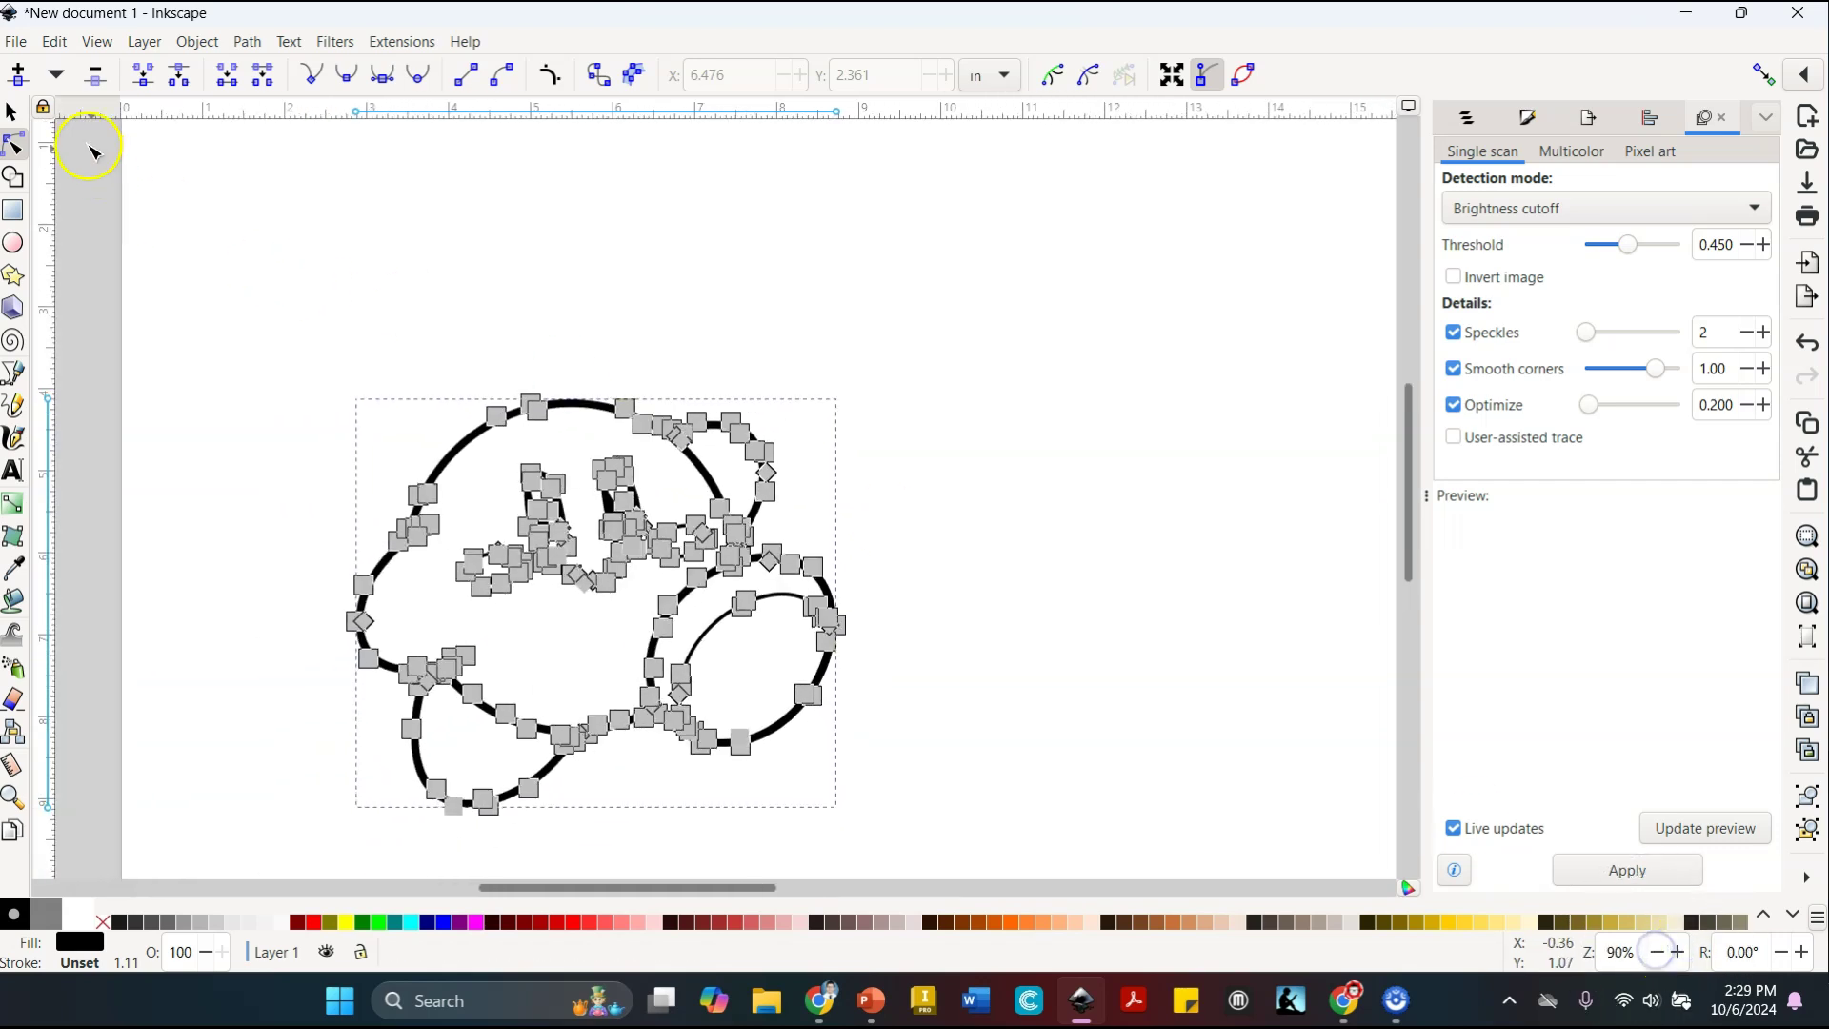
{"action": "left_click", "coordinate": [16, 114]}
{"action": "left_click", "coordinate": [184, 139]}
{"action": "left_click", "coordinate": [644, 348]}
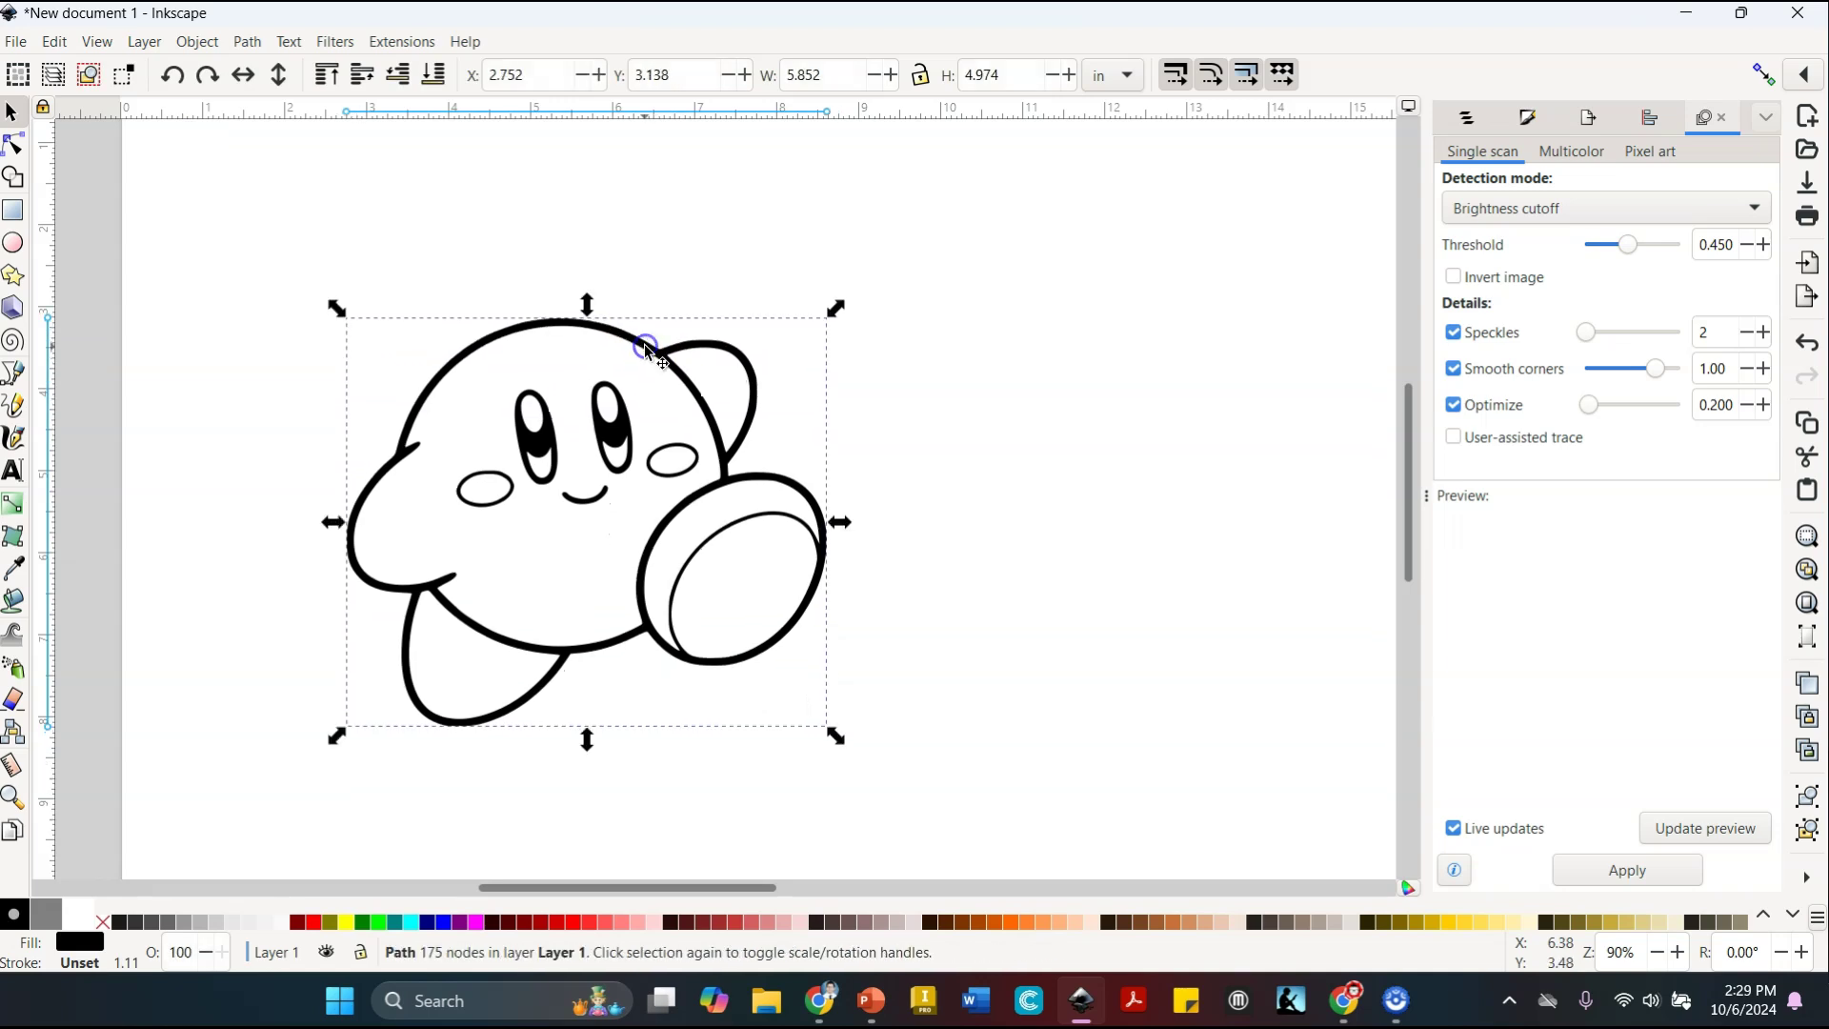
{"action": "left_click", "coordinate": [590, 212]}
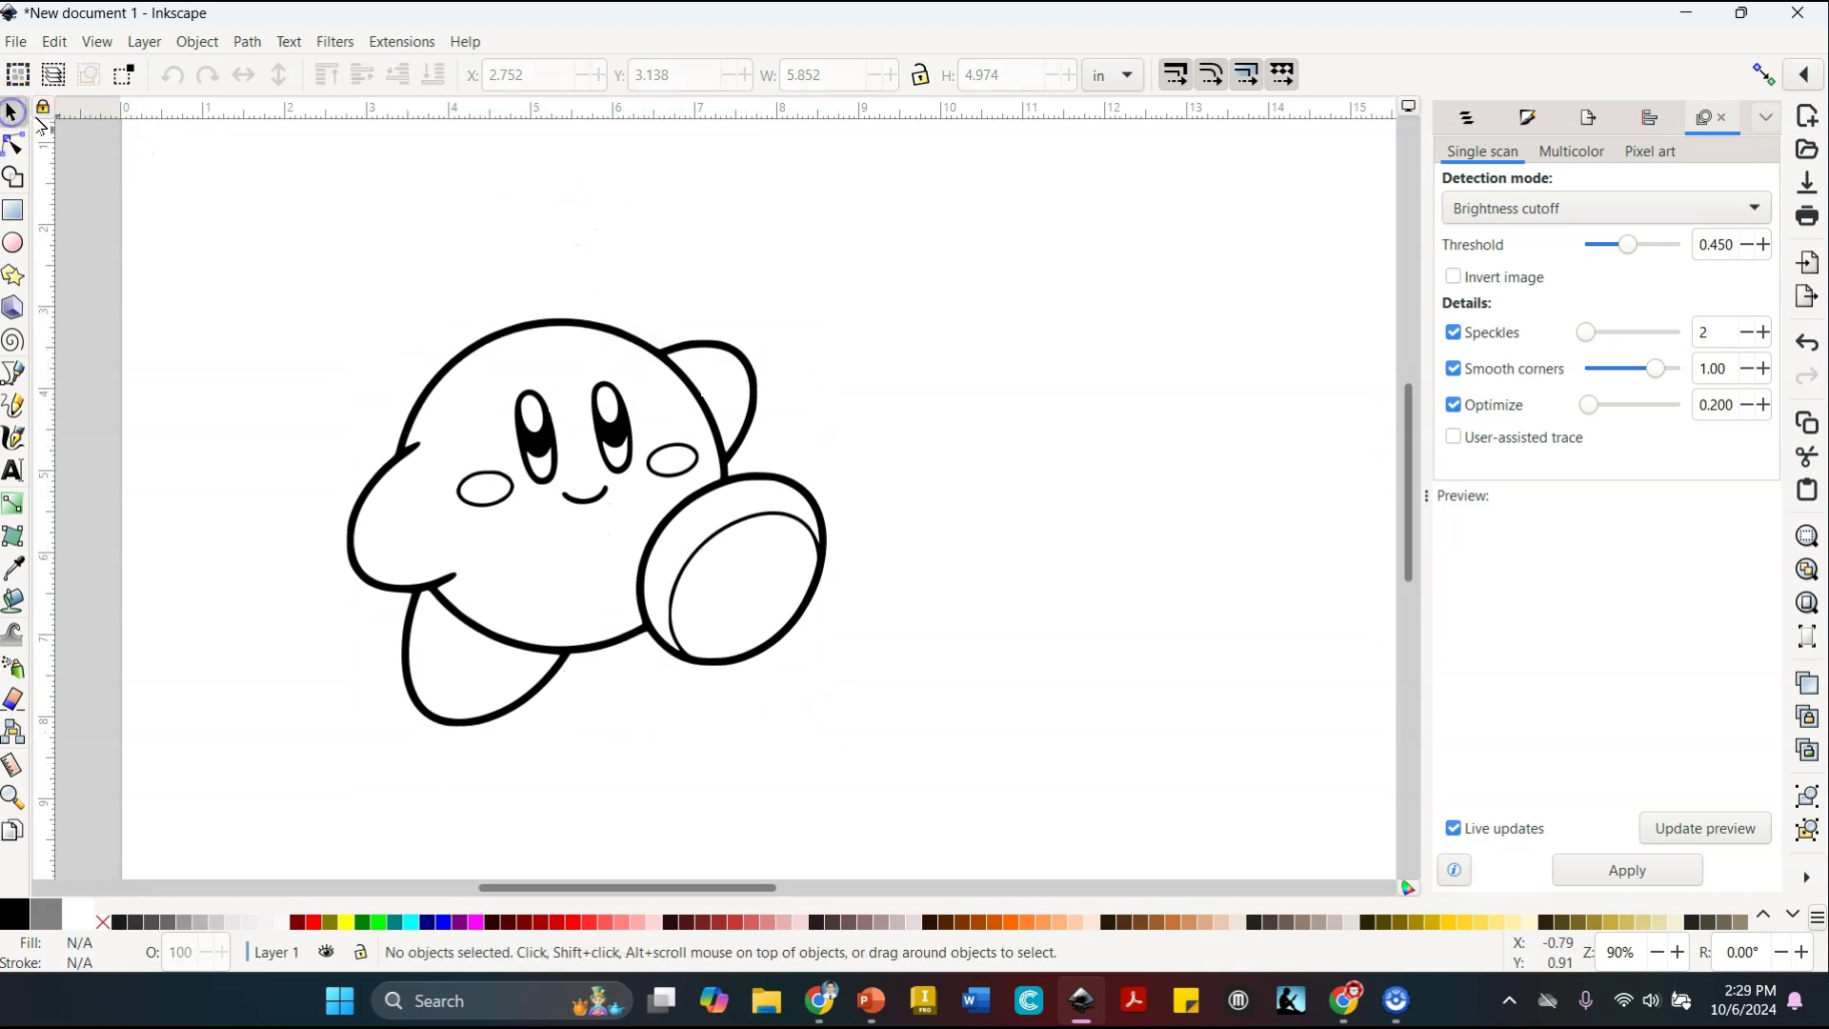
{"action": "left_click", "coordinate": [528, 329]}
{"action": "double_click", "coordinate": [557, 314]}
{"action": "left_click", "coordinate": [253, 175]}
{"action": "left_click", "coordinate": [16, 114]}
{"action": "left_click", "coordinate": [541, 327]}
{"action": "mouse_move", "coordinate": [543, 326]}
{"action": "left_mouse_down"}
{"action": "mouse_move", "coordinate": [523, 294]}
{"action": "mouse_move", "coordinate": [512, 308]}
{"action": "left_mouse_up"}
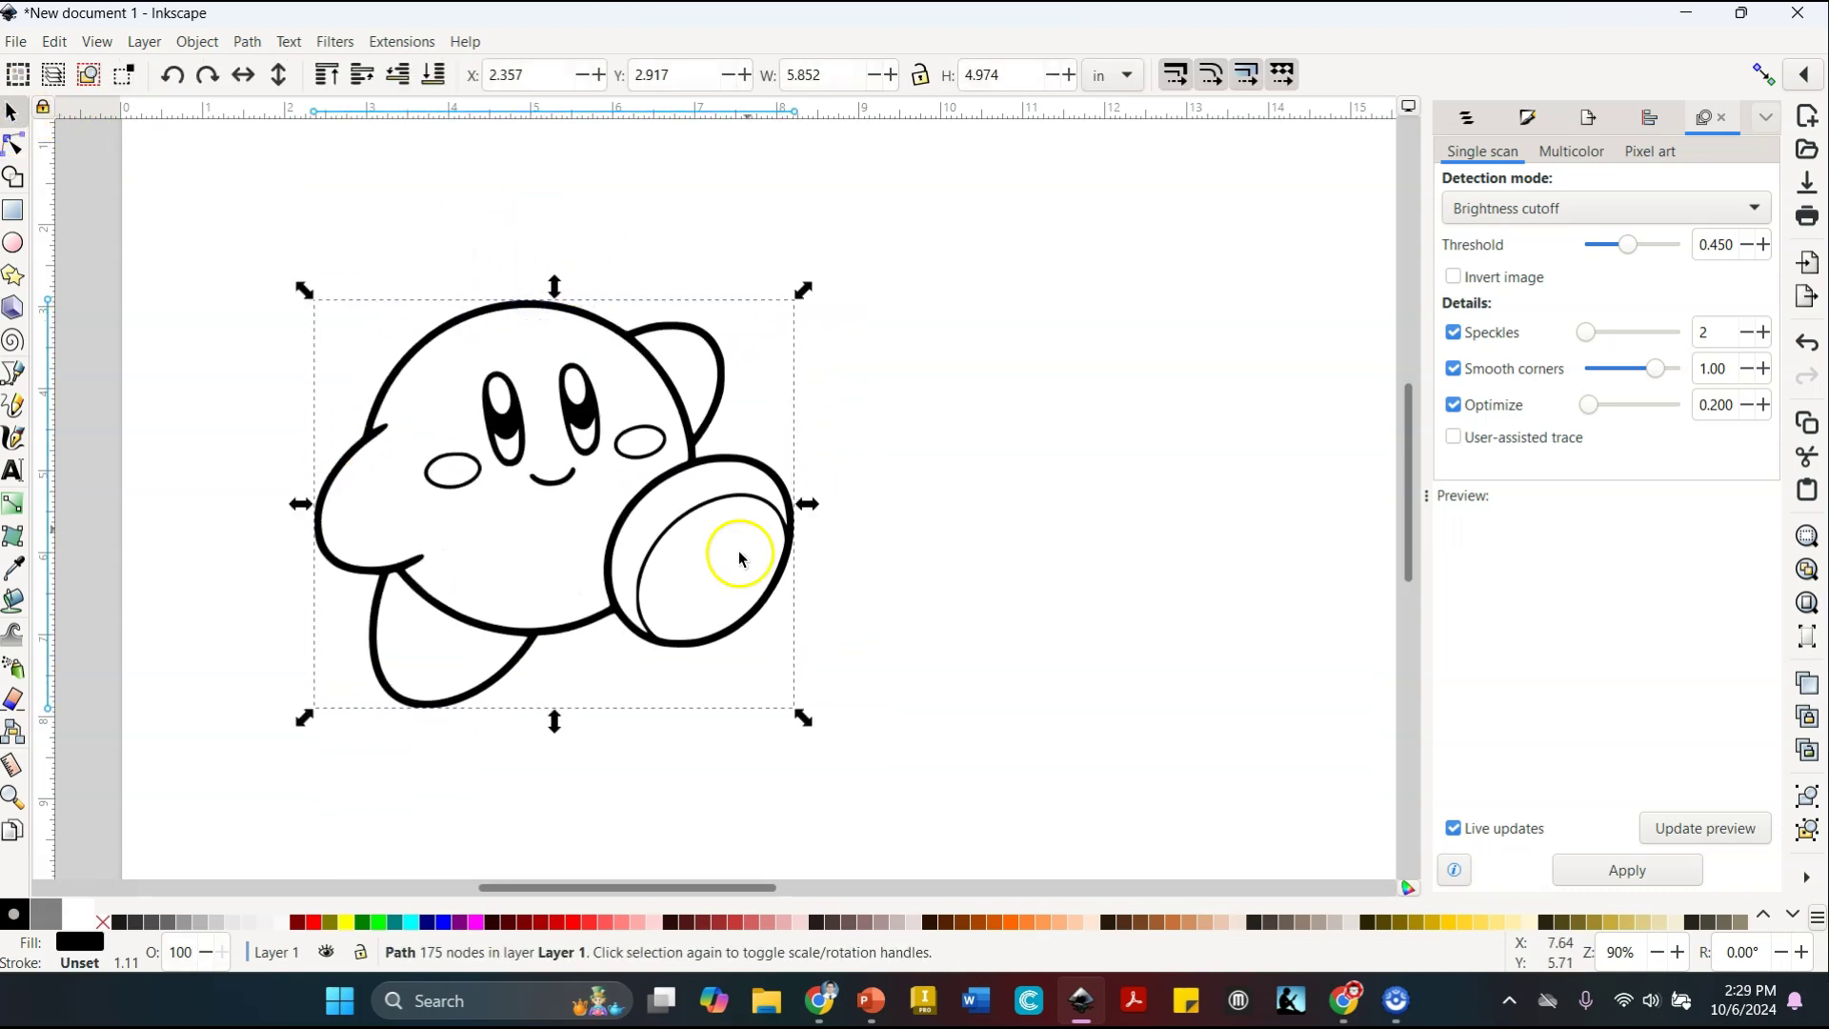
Lock the width-to-height ratio and set the Kirby character's height to 2 in
{"action": "left_click_drag", "start_coordinate": [458, 232], "coordinate": [468, 289]}
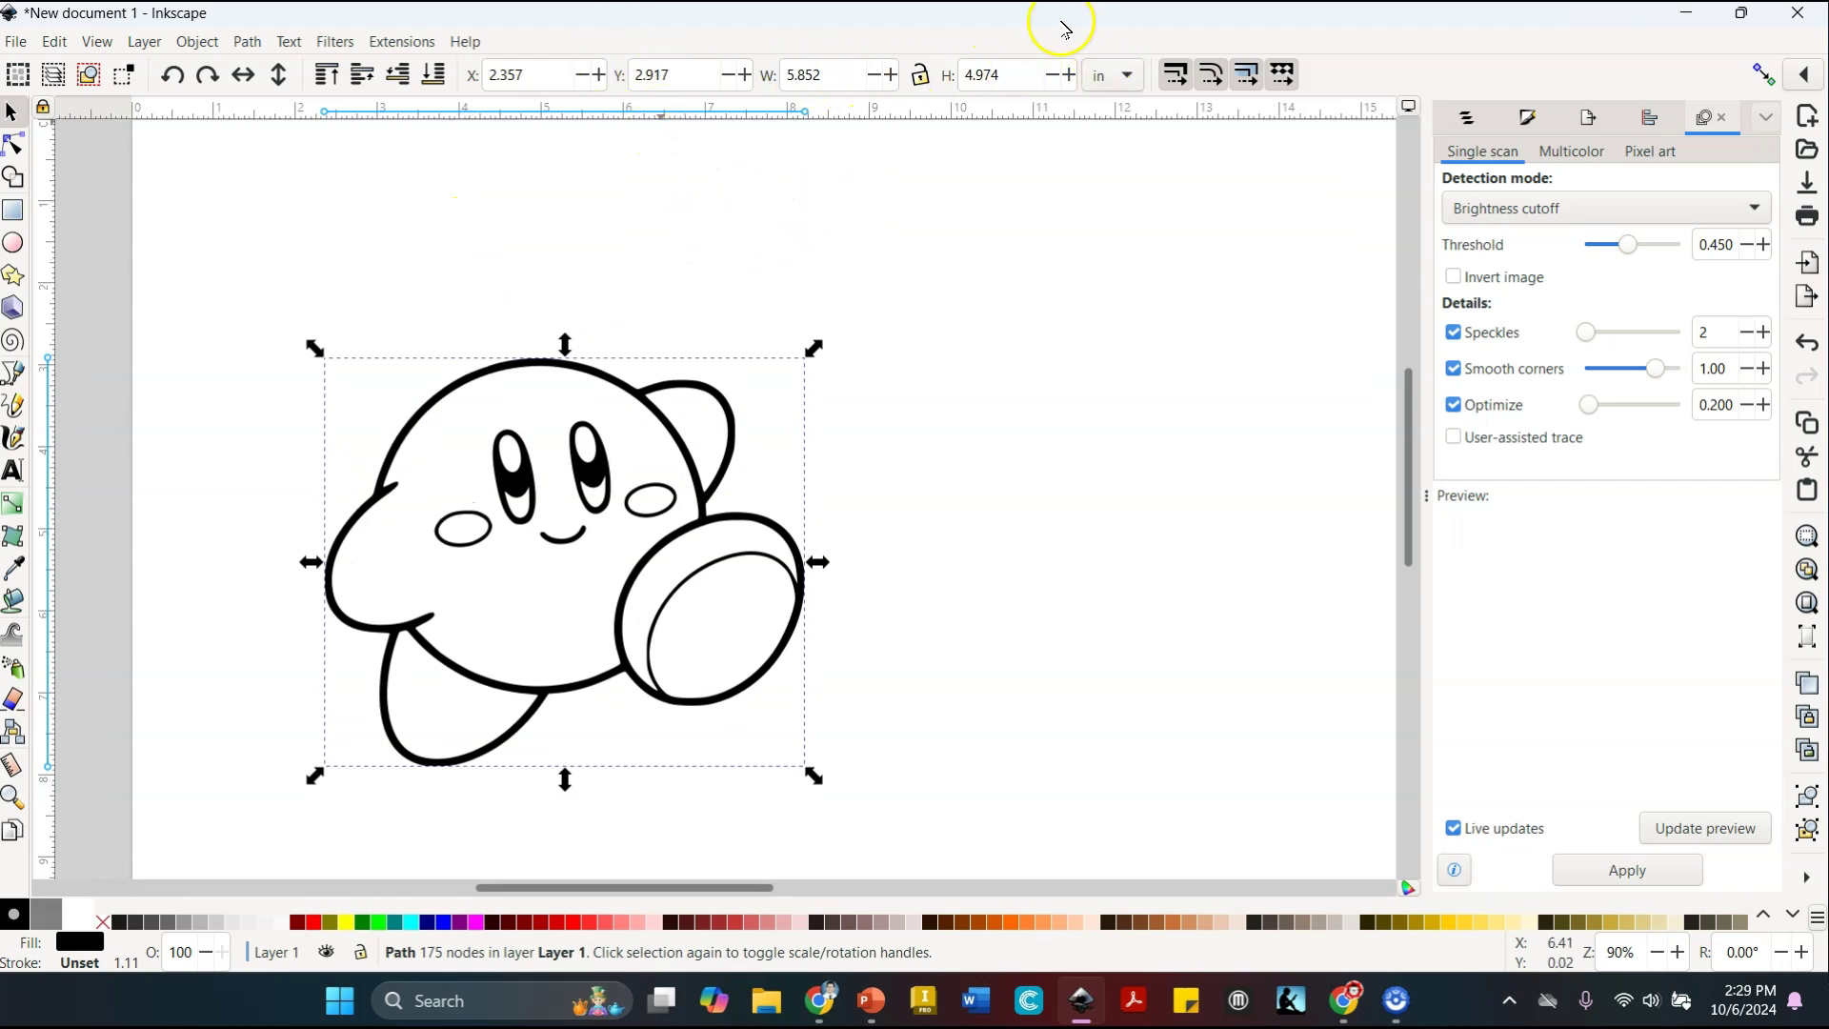
{"action": "left_click", "coordinate": [1017, 79]}
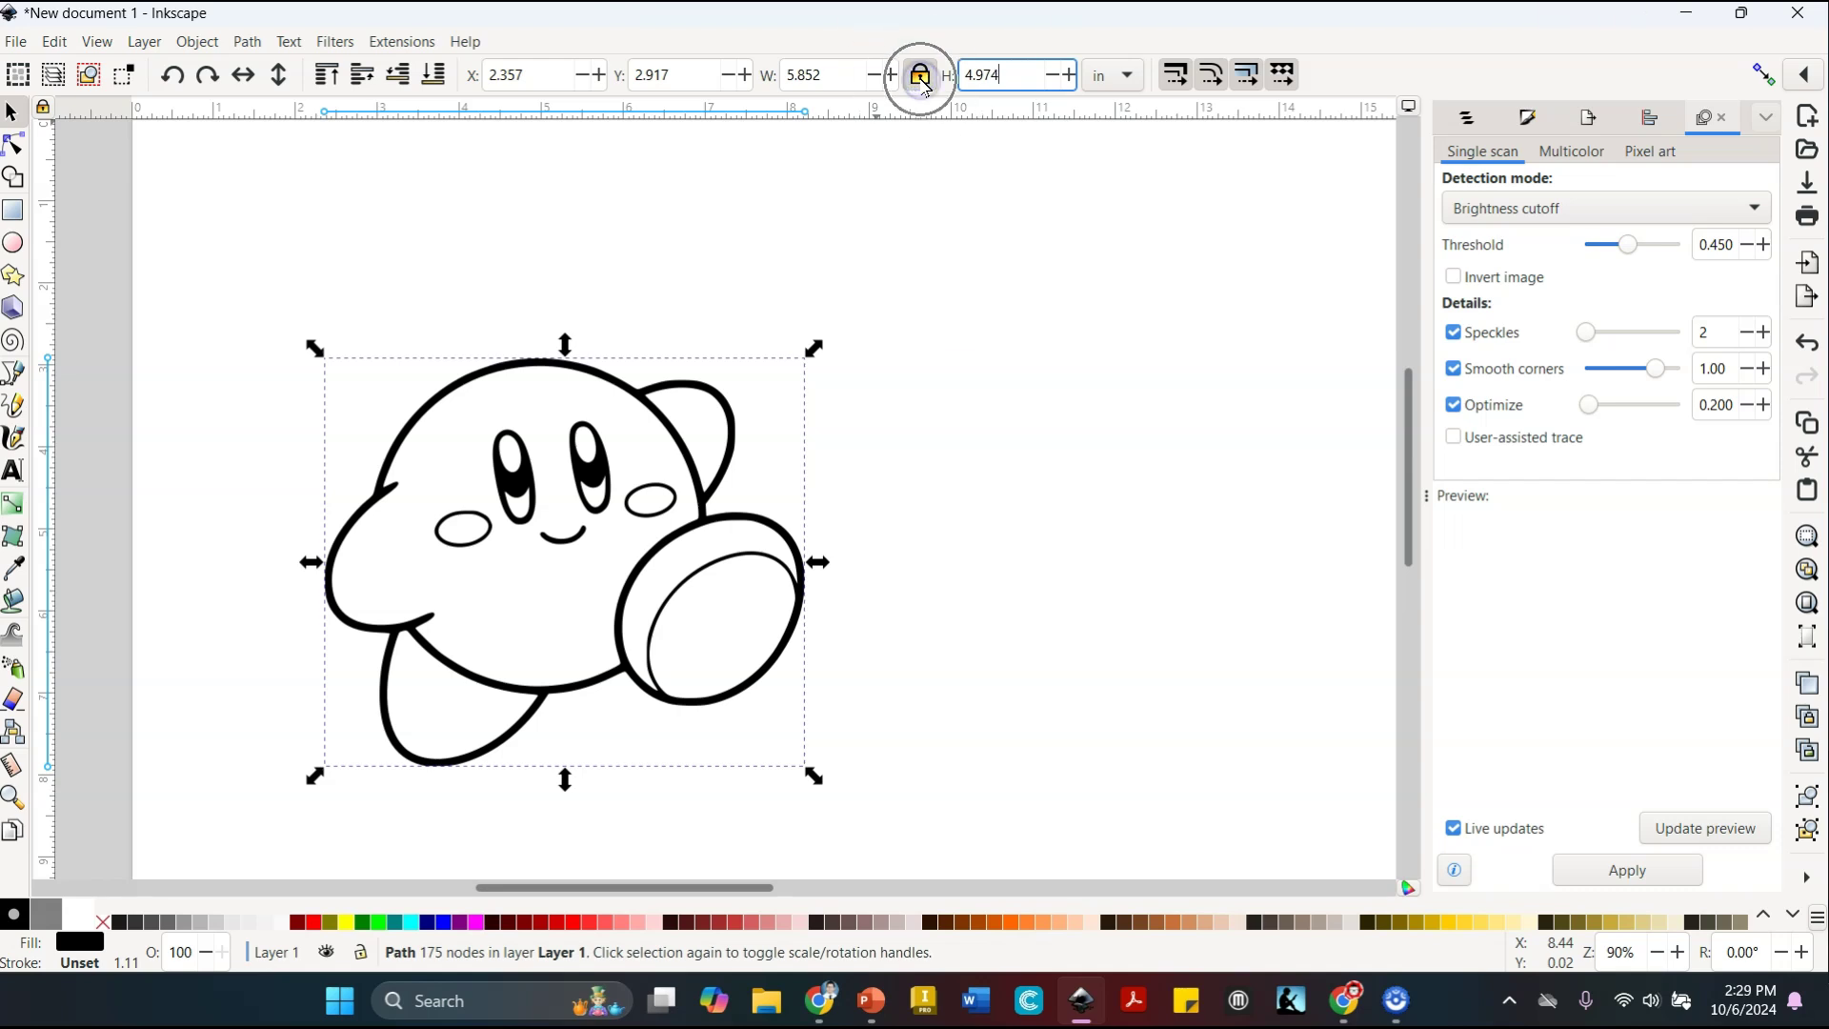
{"action": "left_click", "coordinate": [1000, 72]}
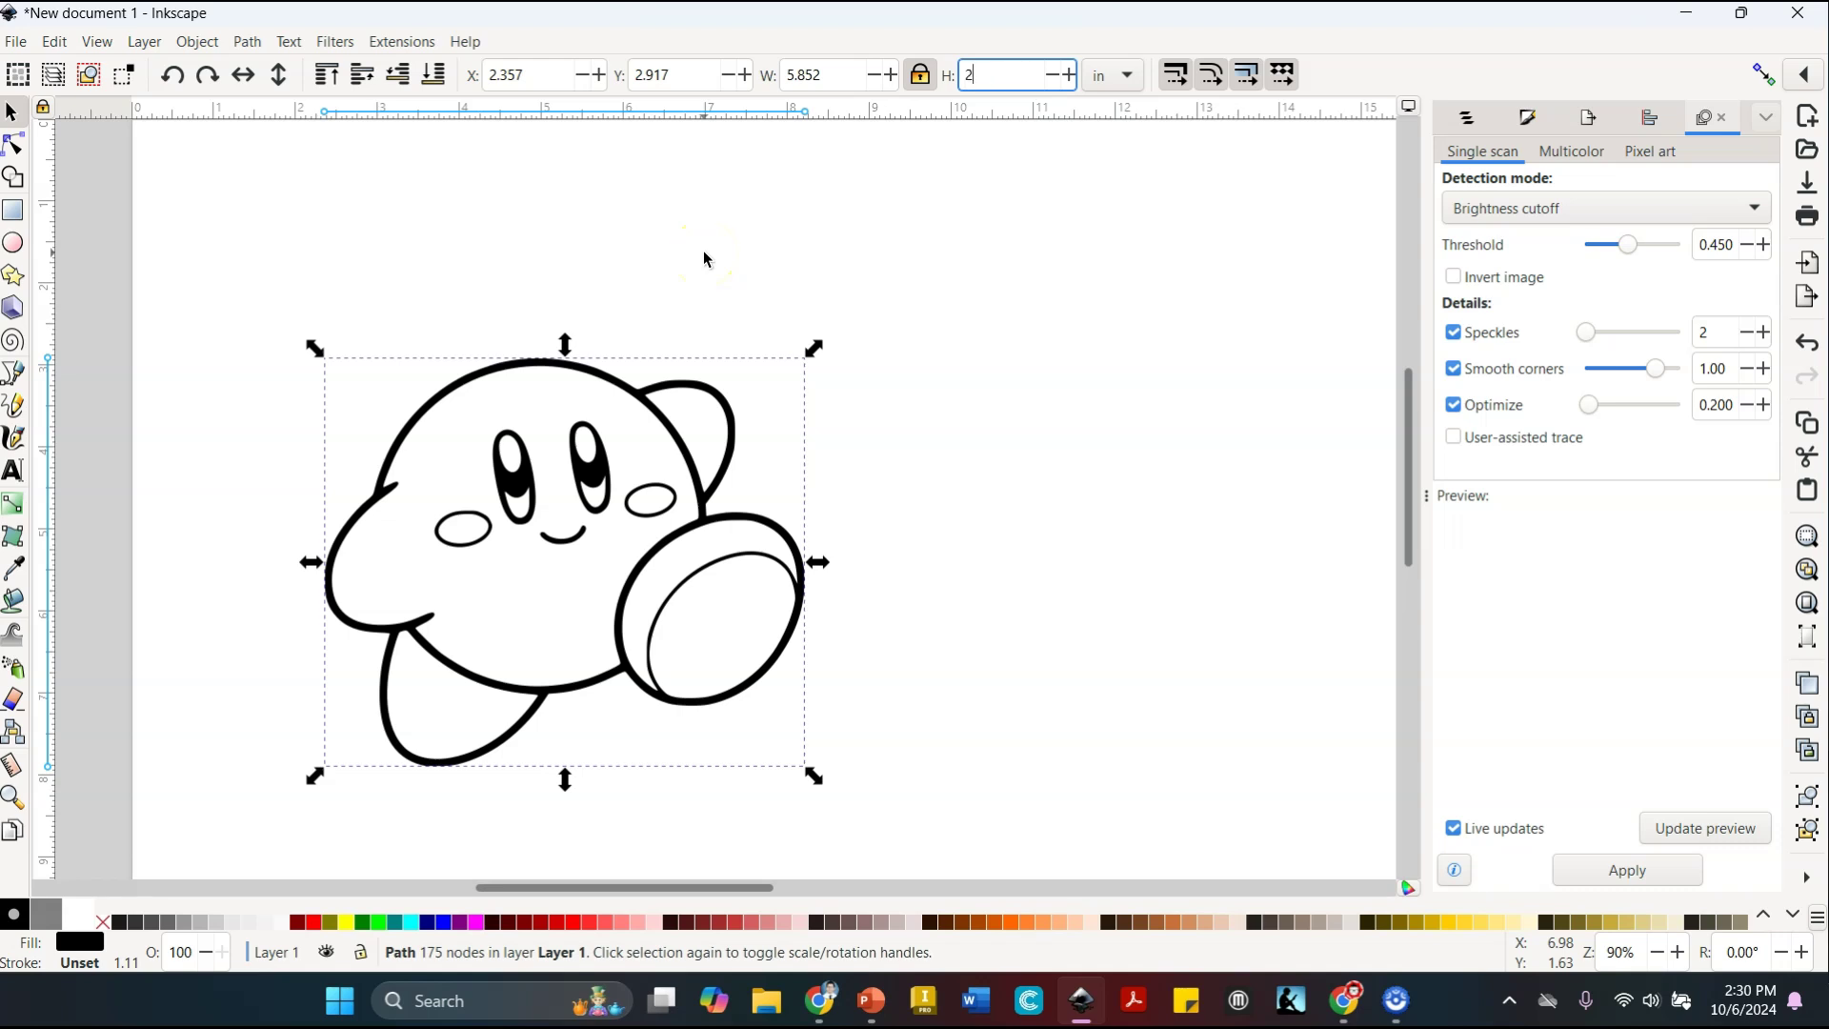
{"action": "type", "text": "2"}
{"action": "key", "text": "Return"}
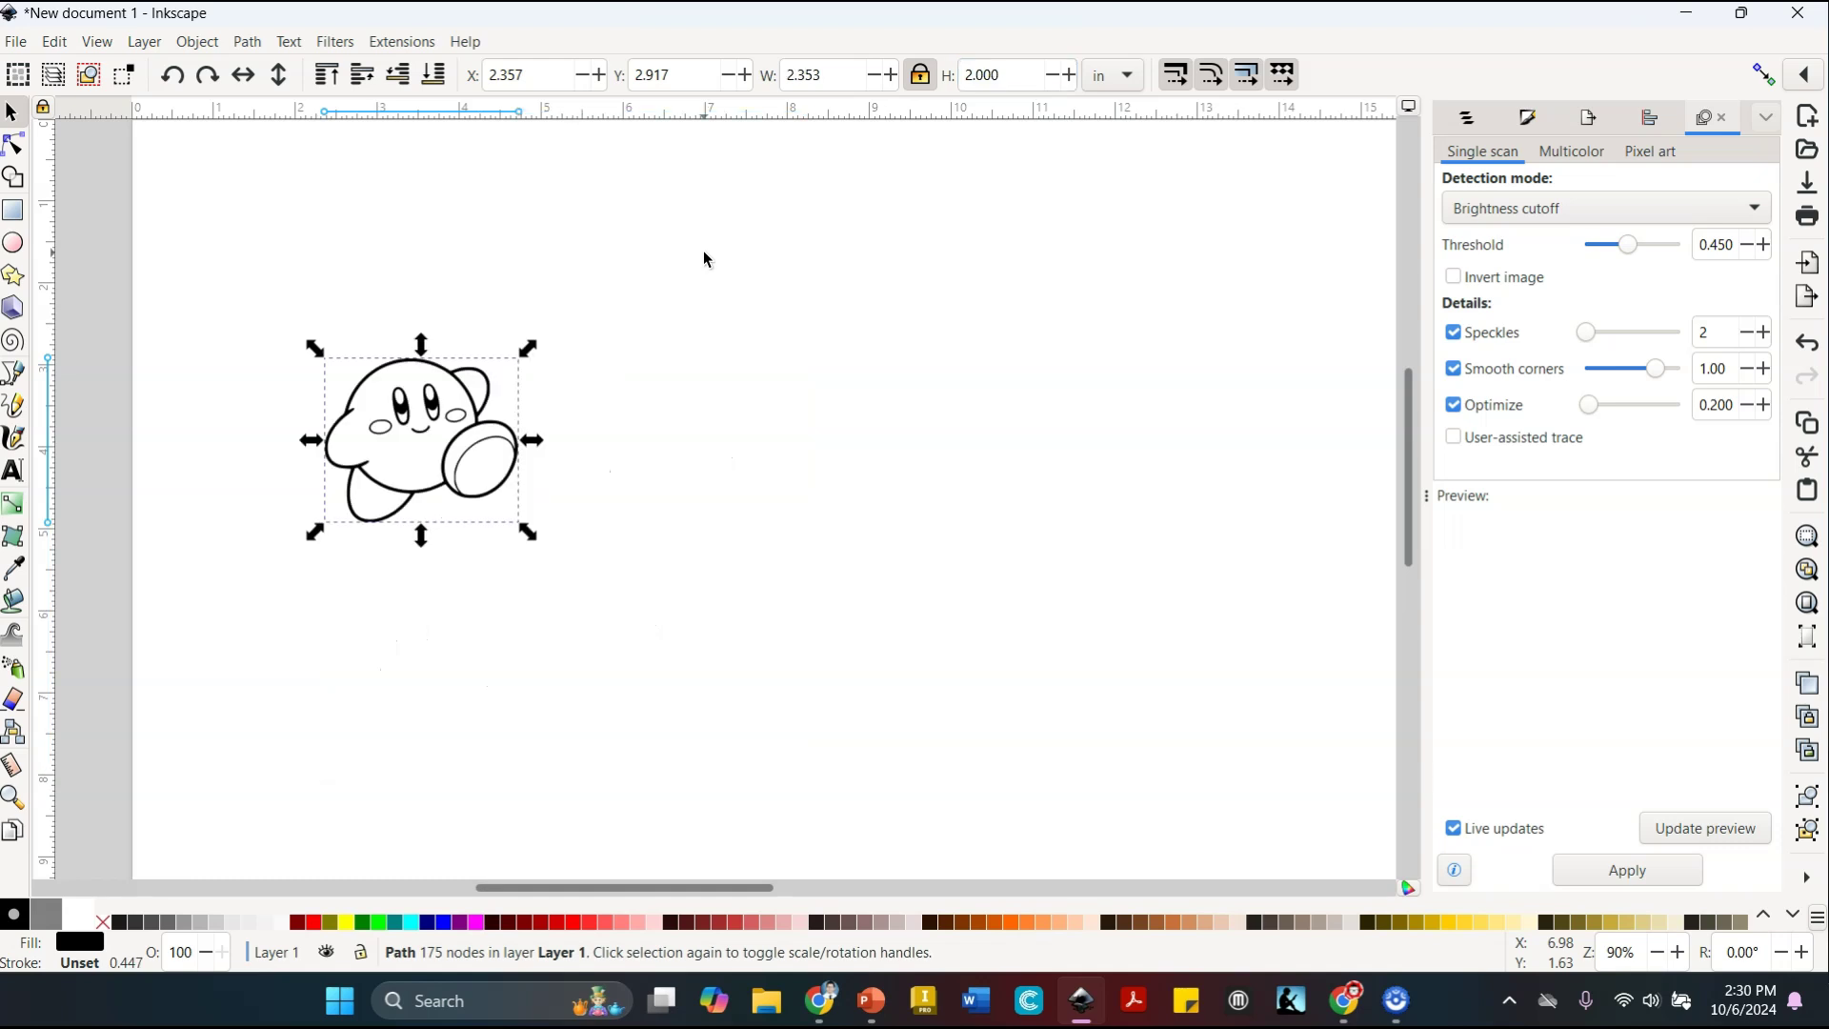
{"action": "left_click", "coordinate": [704, 256]}
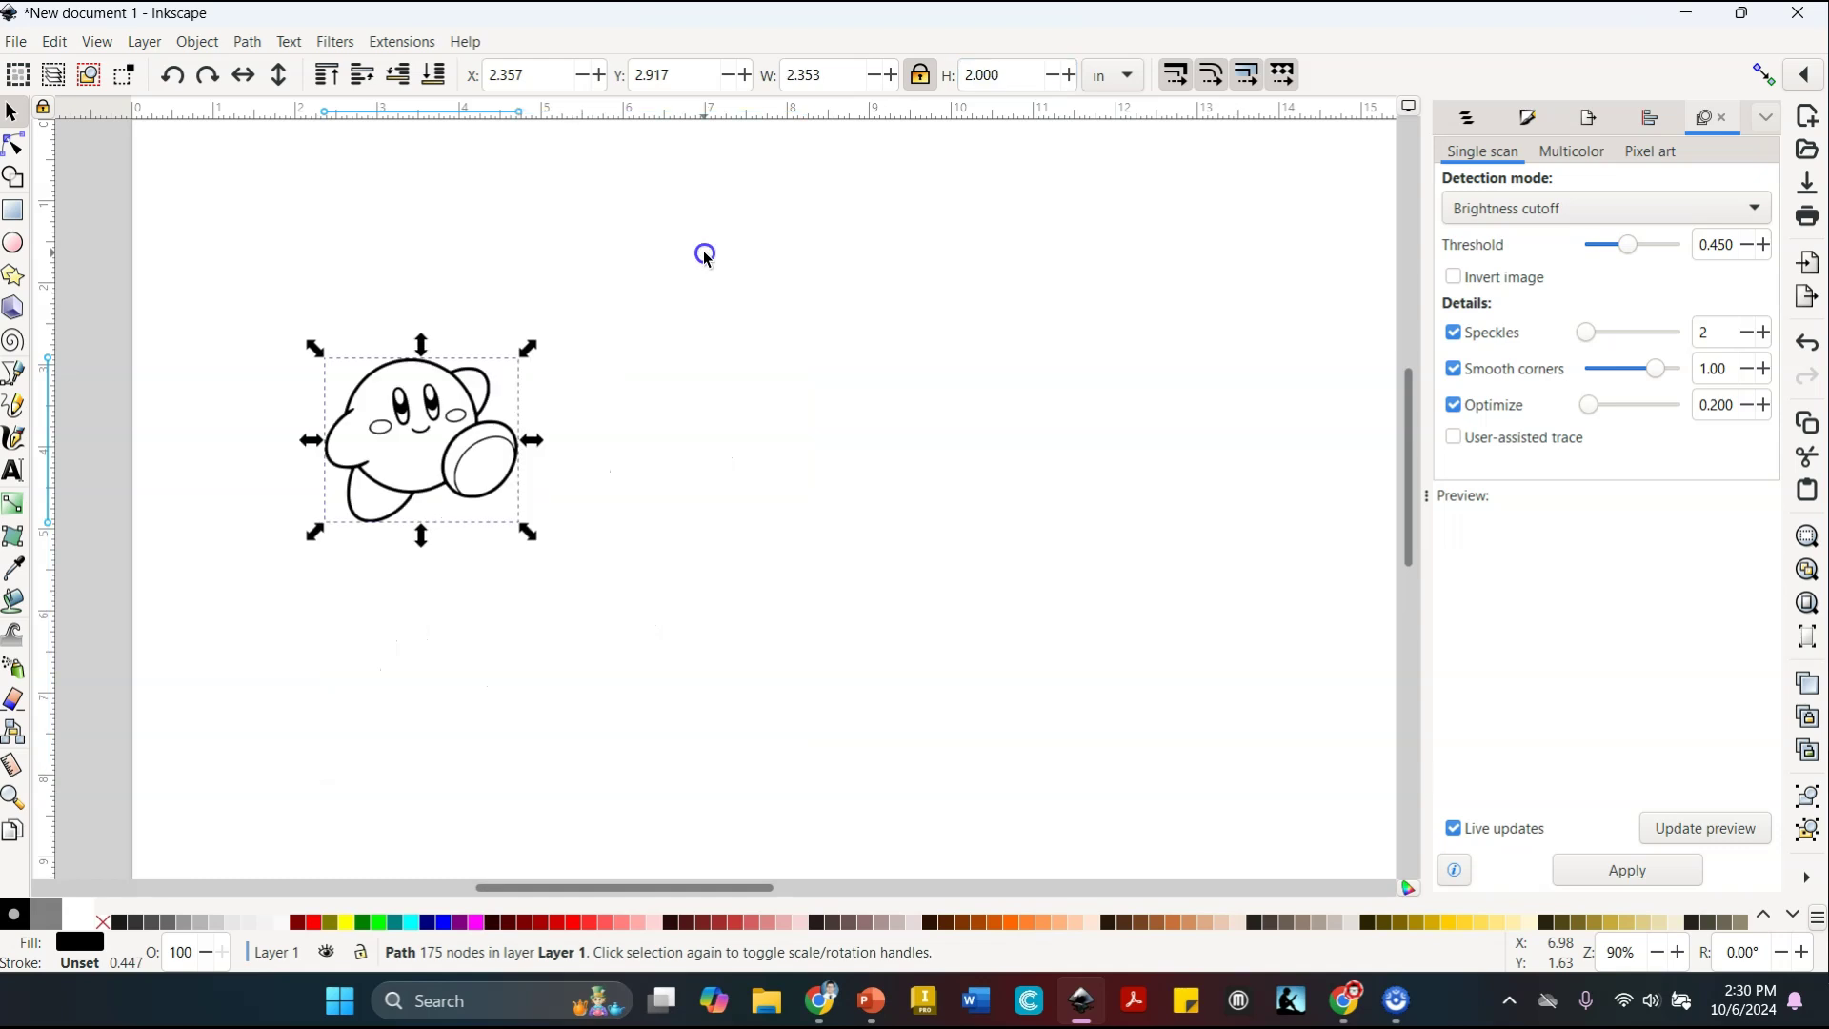
Switch to PowerPoint to examine the outline shapes of the sample wooden keychains, and return to Inkscape
{"action": "left_click", "coordinate": [444, 367]}
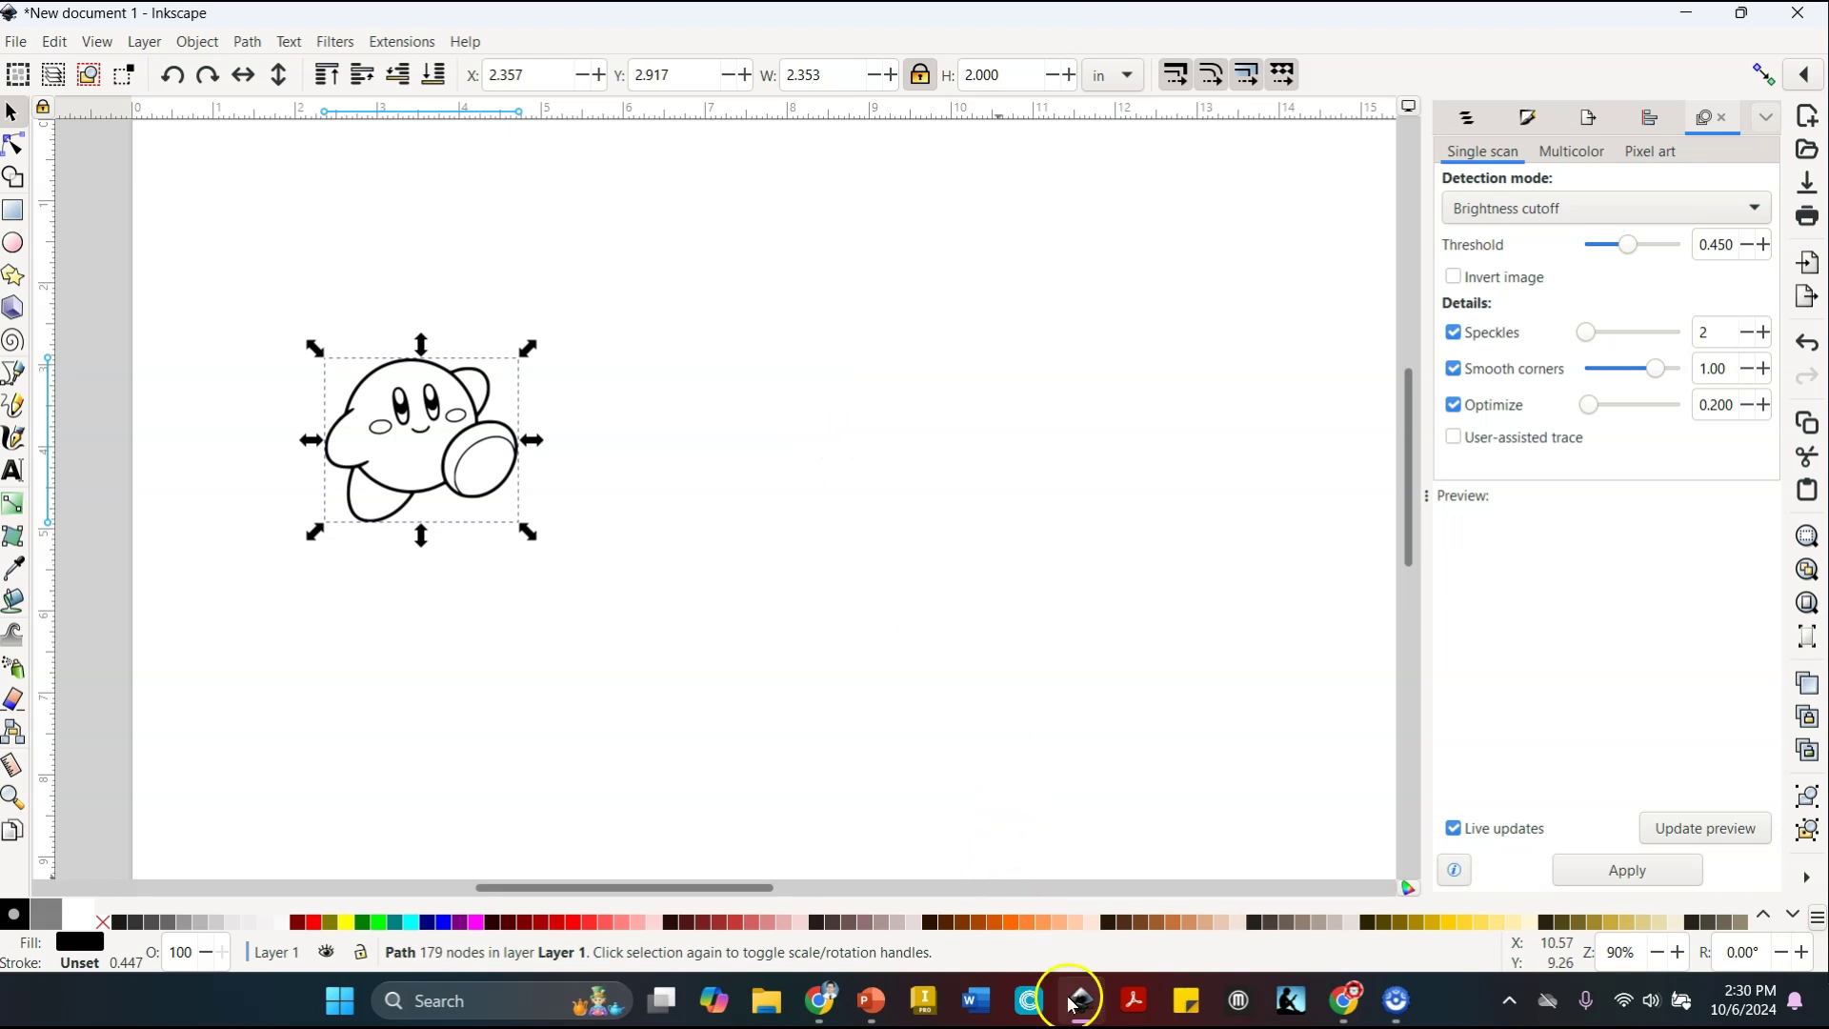
{"action": "left_click", "coordinate": [869, 999]}
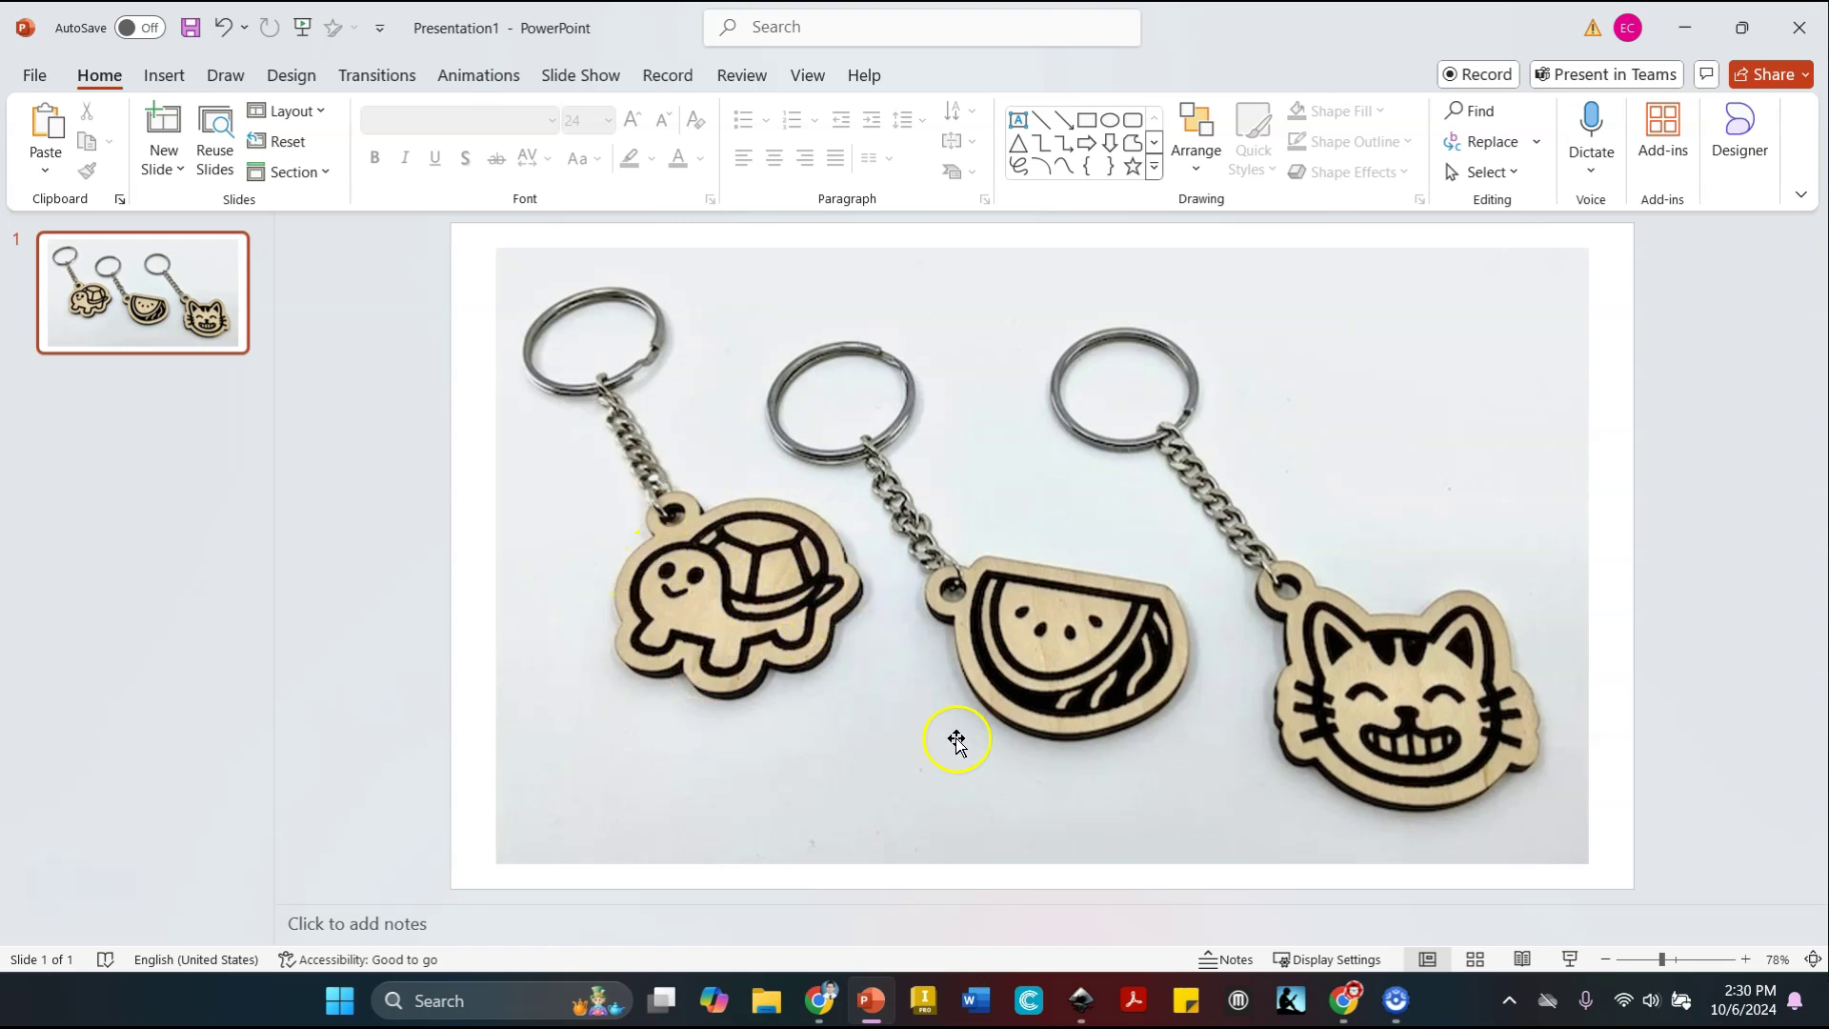
{"action": "left_click", "coordinate": [1076, 996]}
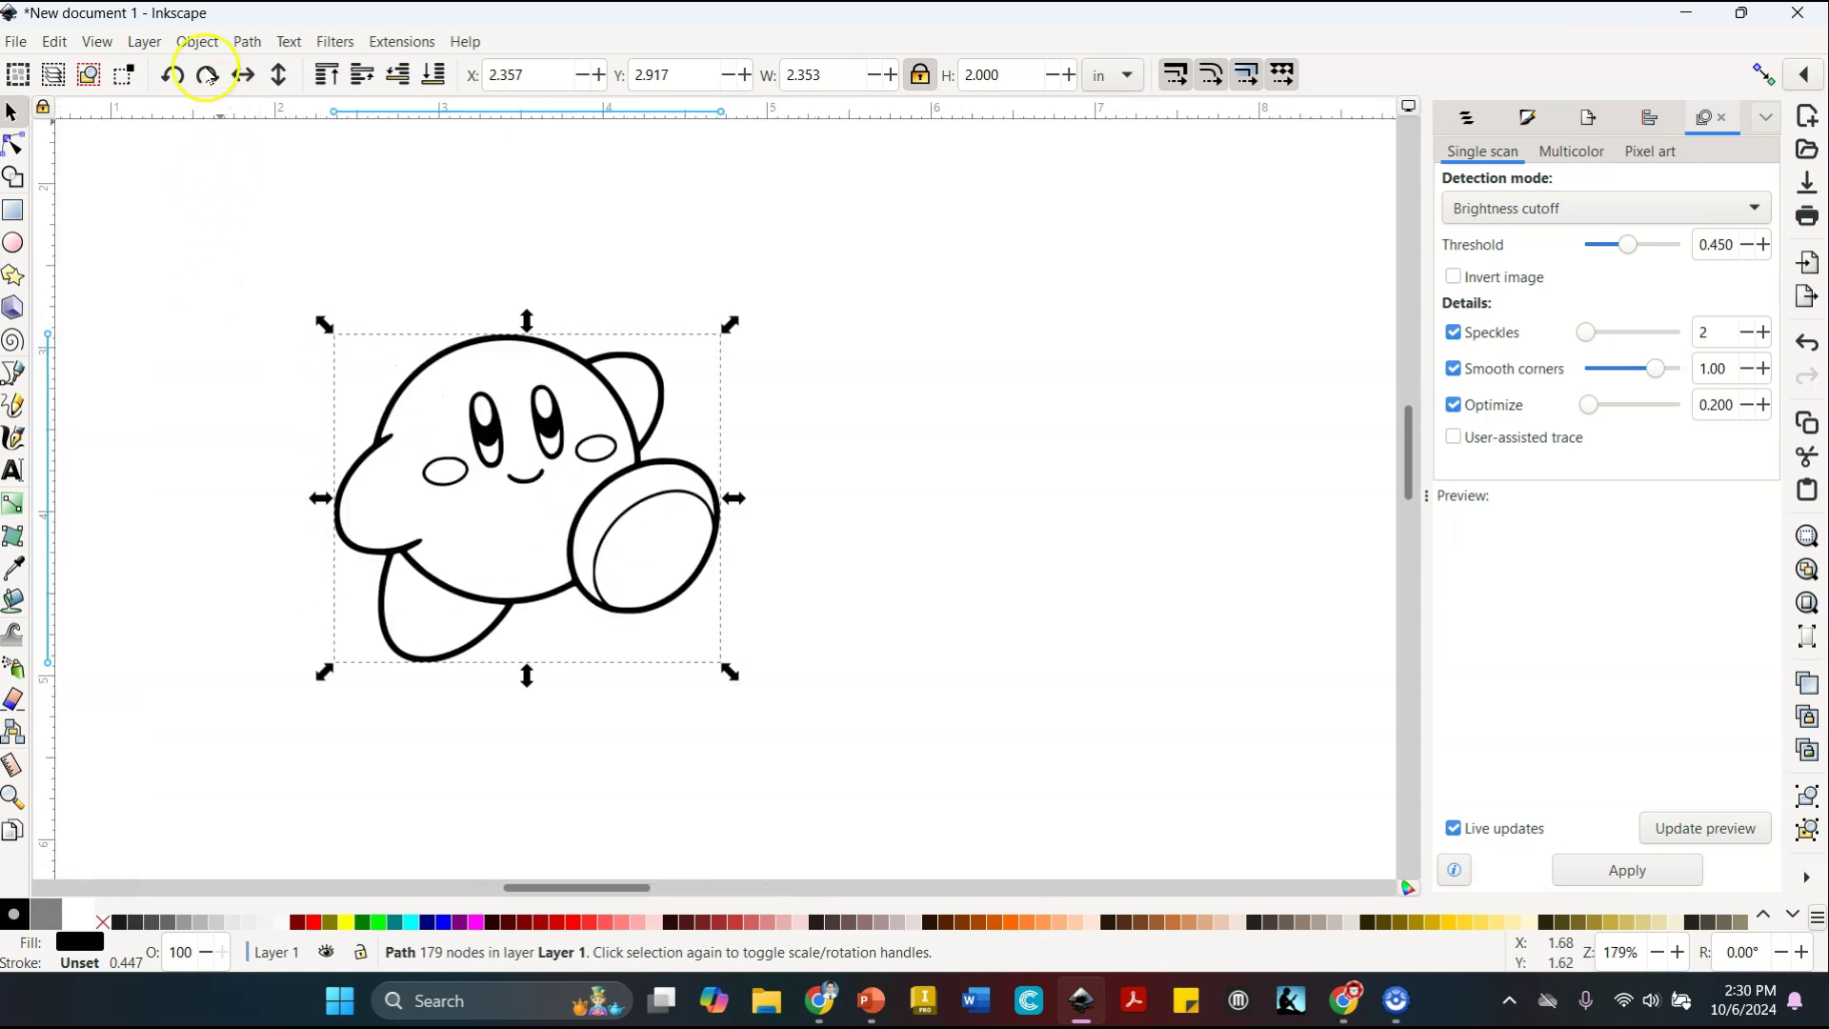
Move the Kirby character to about X 2.61 in, Y 2.91 in, and draw a rounded rectangle about 3.62 by 3.56 in covering it
{"action": "left_click", "coordinate": [374, 230]}
{"action": "left_click_drag", "start_coordinate": [541, 358], "coordinate": [589, 355]}
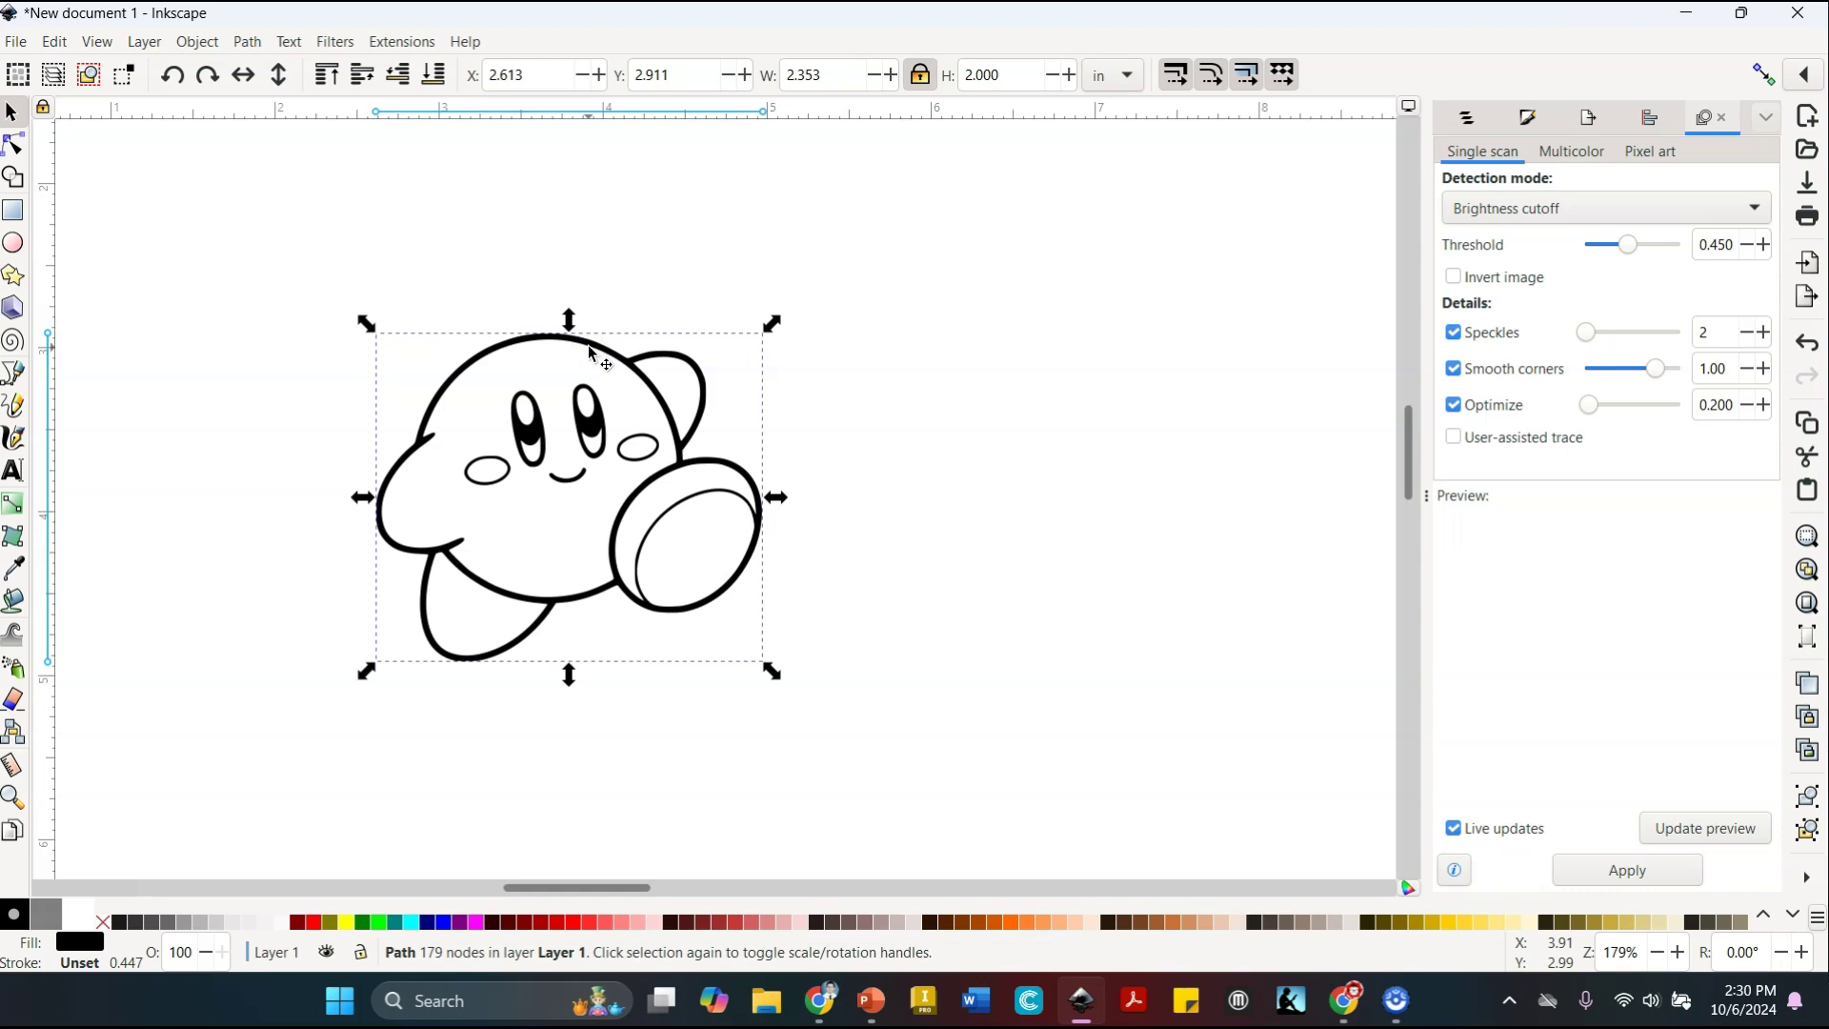
{"action": "left_click", "coordinate": [14, 212]}
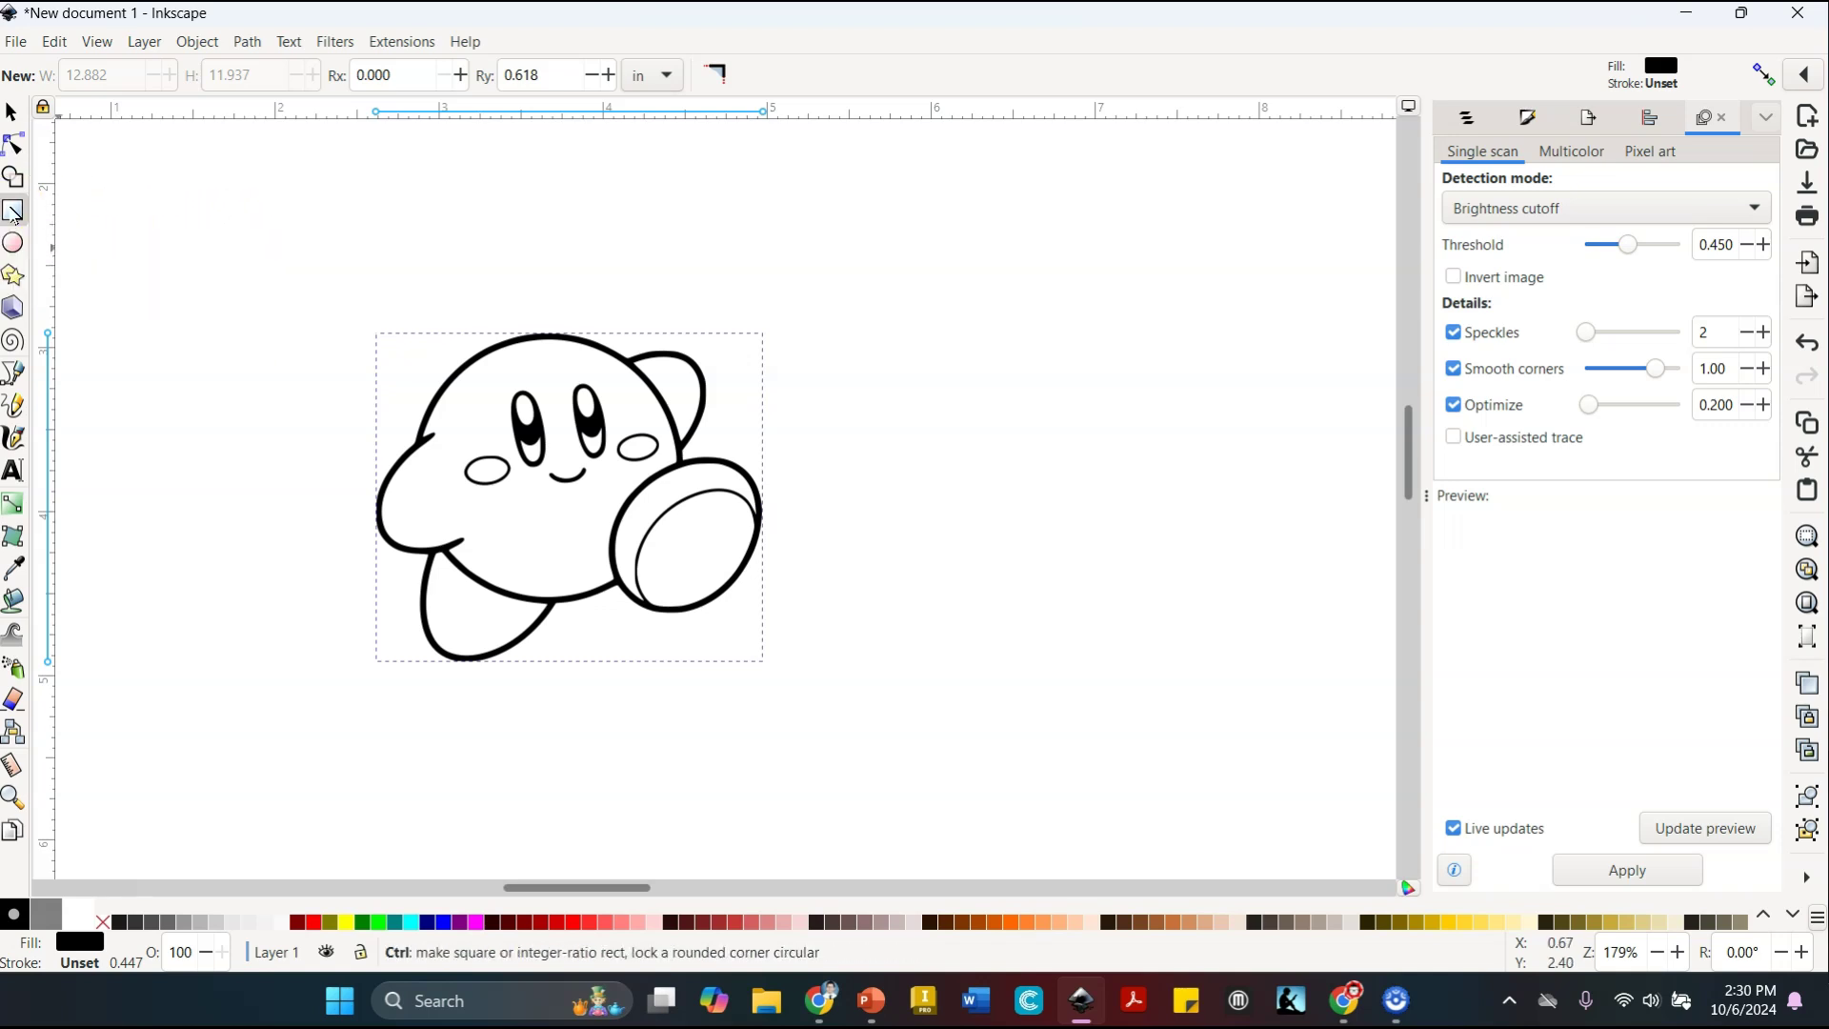
{"action": "mouse_move", "coordinate": [284, 203]}
{"action": "left_mouse_down"}
{"action": "mouse_move", "coordinate": [466, 440]}
{"action": "mouse_move", "coordinate": [819, 748]}
{"action": "mouse_move", "coordinate": [902, 772]}
{"action": "mouse_move", "coordinate": [875, 786]}
{"action": "left_mouse_up"}
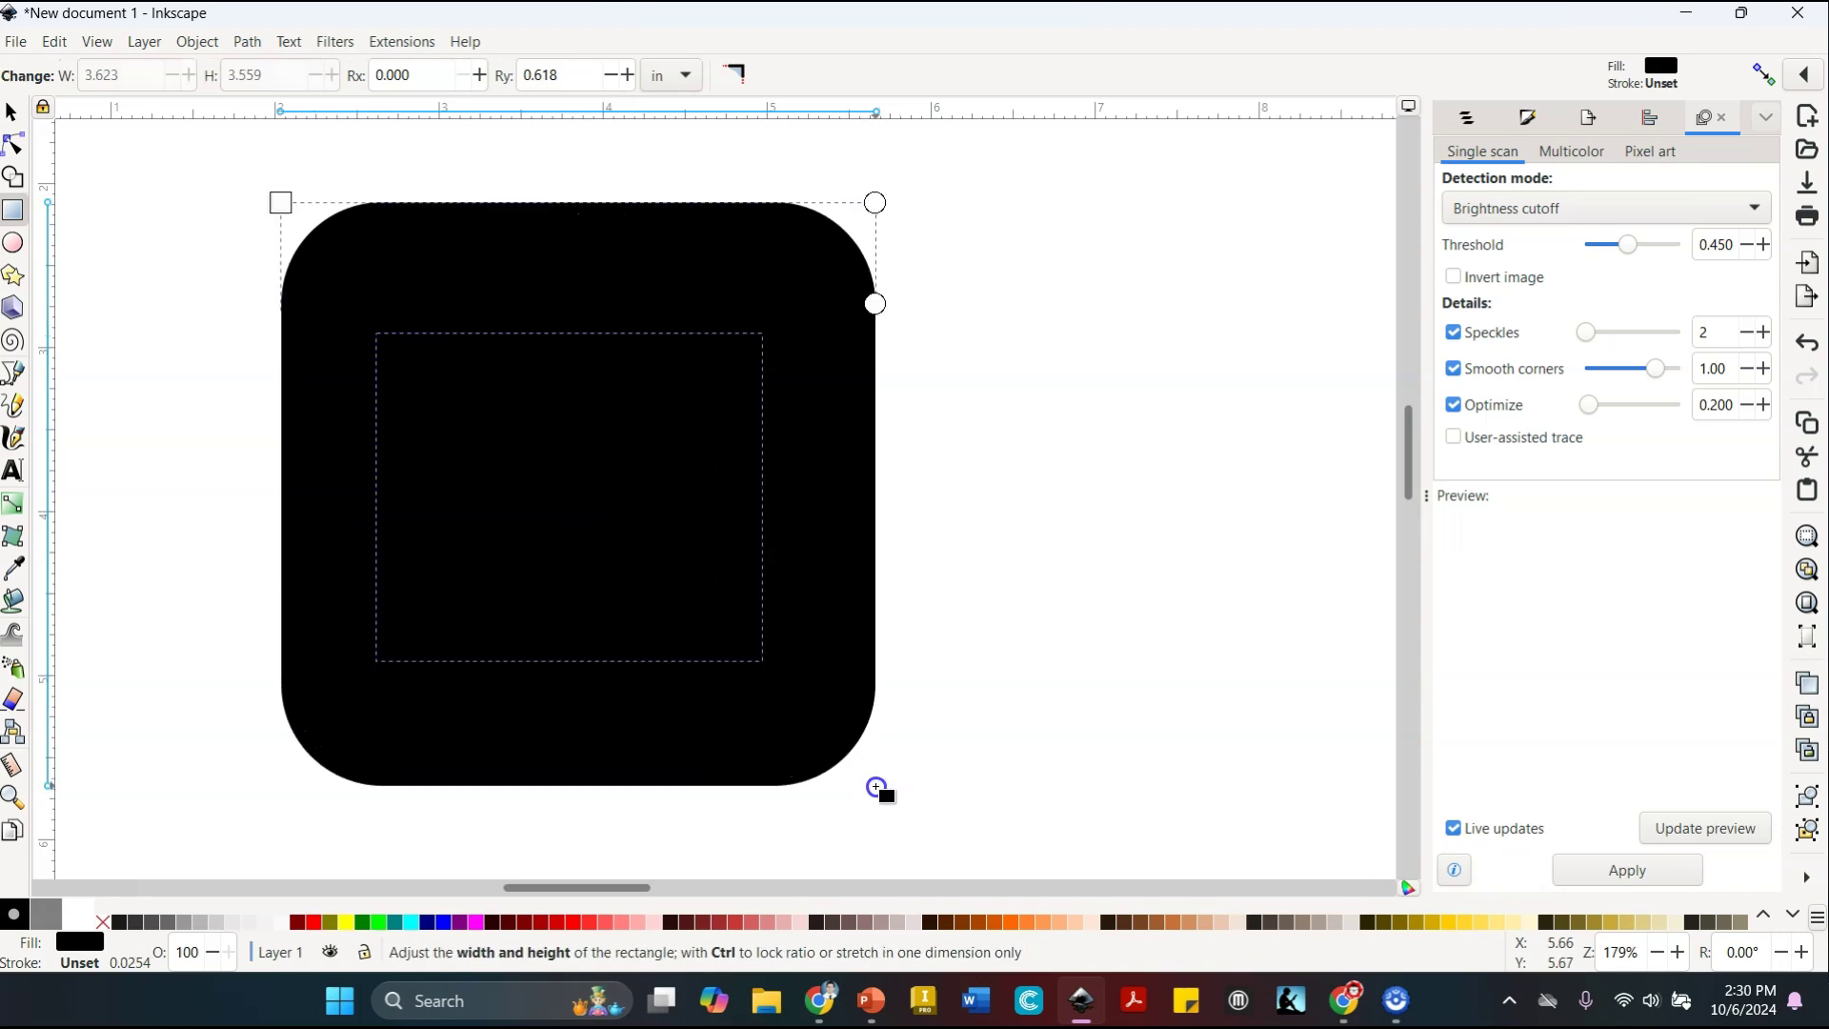
Fill the rounded rectangle with aqua and move it to about X 1.80 in, Y 2.08 in
{"action": "left_click", "coordinate": [413, 924]}
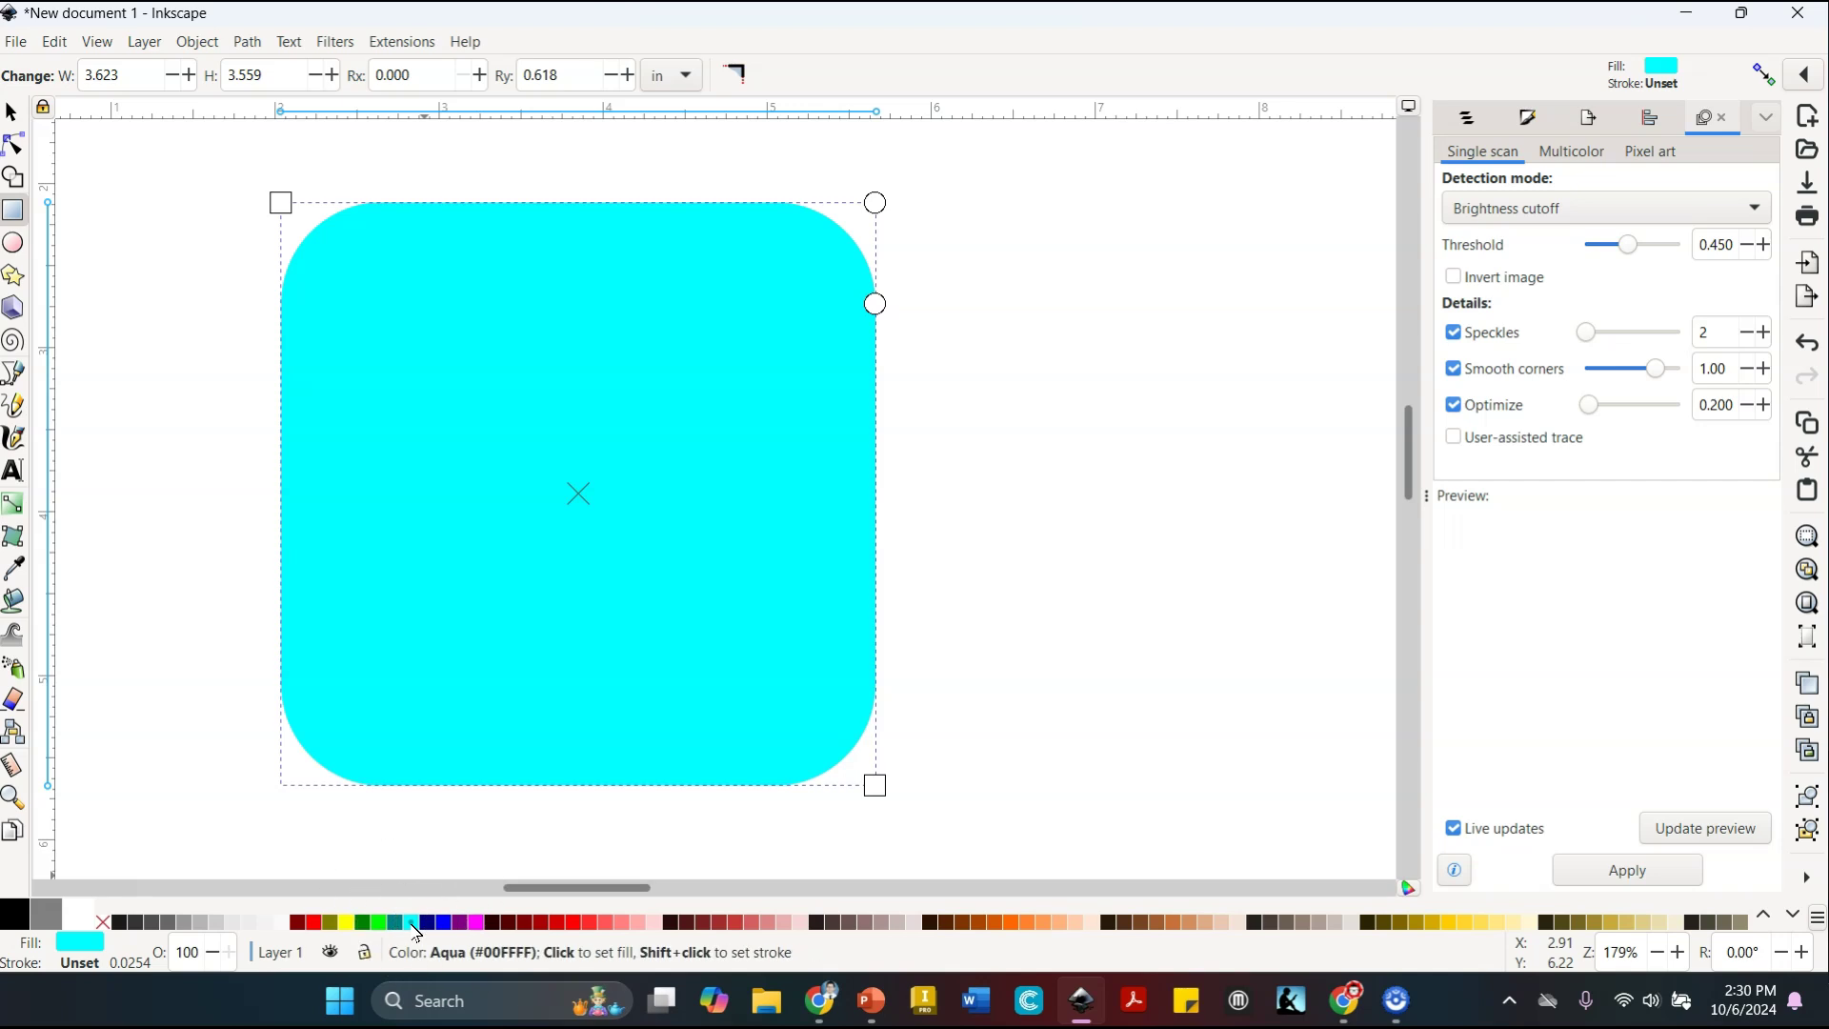
{"action": "left_click", "coordinate": [12, 114]}
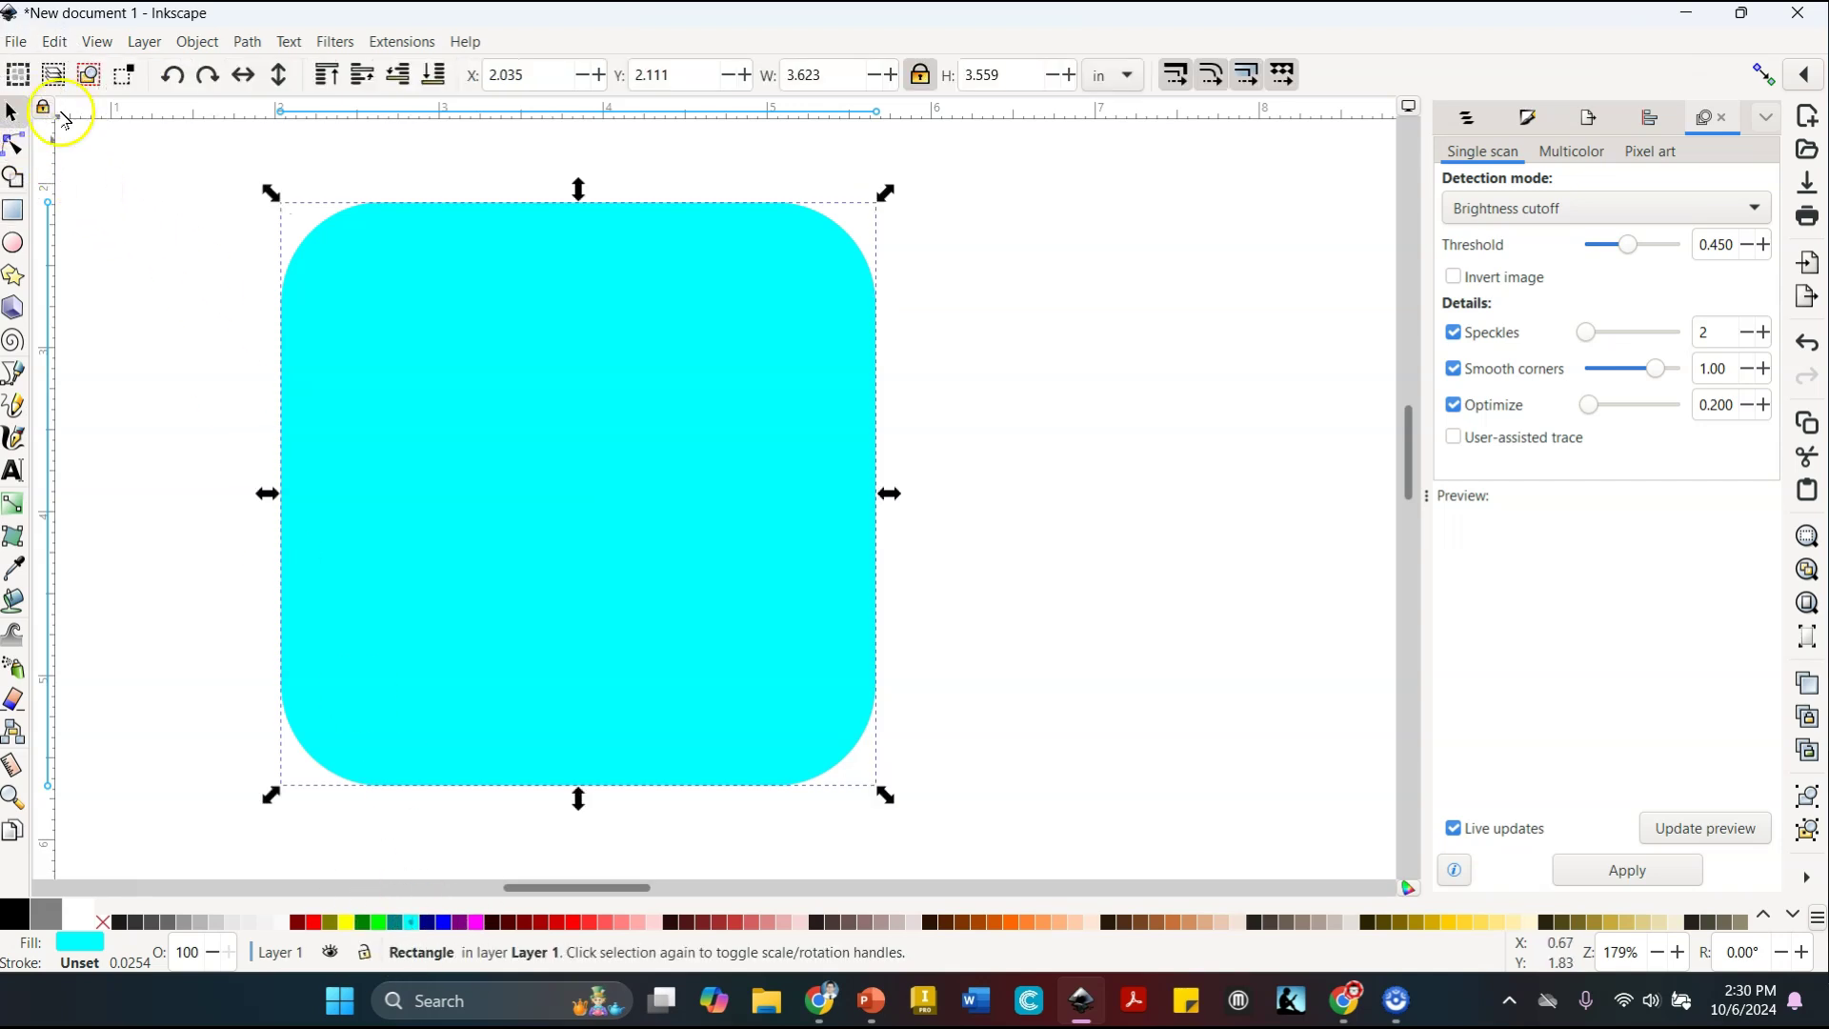
{"action": "mouse_move", "coordinate": [378, 251]}
{"action": "left_mouse_down"}
{"action": "mouse_move", "coordinate": [625, 597]}
{"action": "mouse_move", "coordinate": [338, 223]}
{"action": "left_mouse_up"}
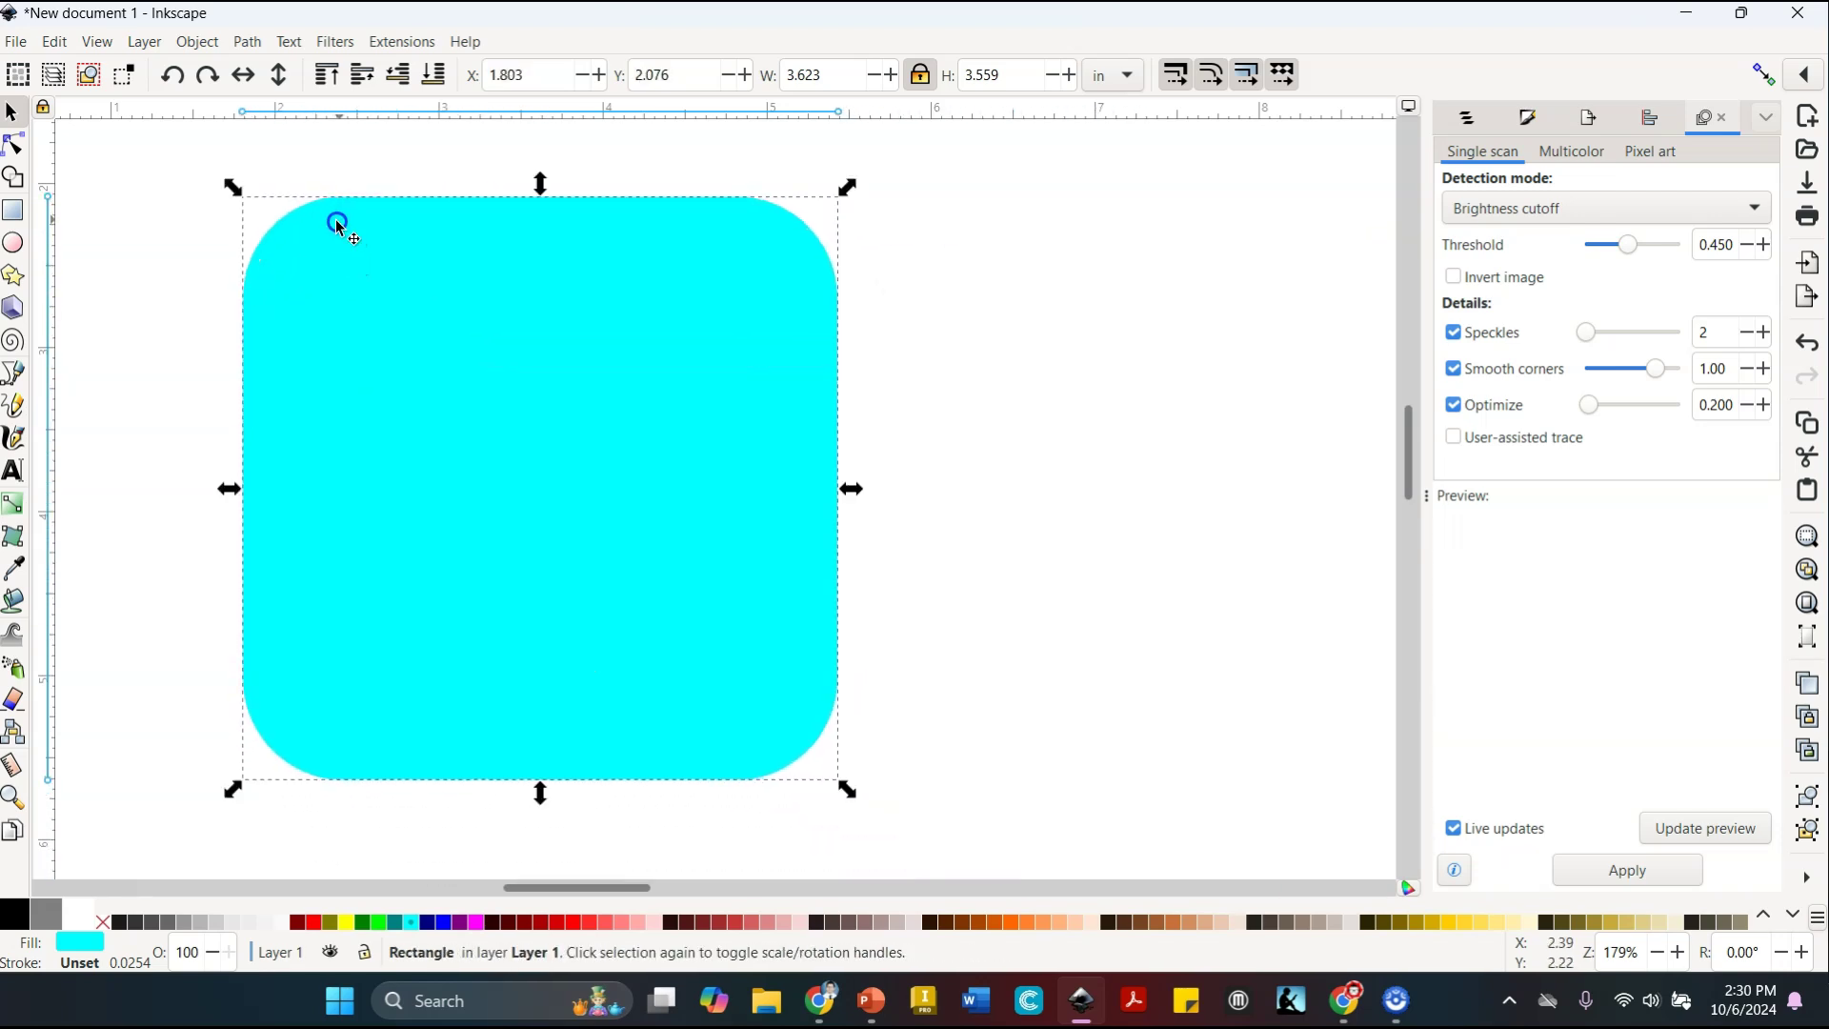
Send the aqua rectangle behind the Kirby drawing and reposition the drawing over it to about X 2.41 in, Y 2.94 in
{"action": "left_click", "coordinate": [436, 77]}
{"action": "left_click_drag", "start_coordinate": [657, 408], "coordinate": [633, 415]}
{"action": "left_click", "coordinate": [948, 417]}
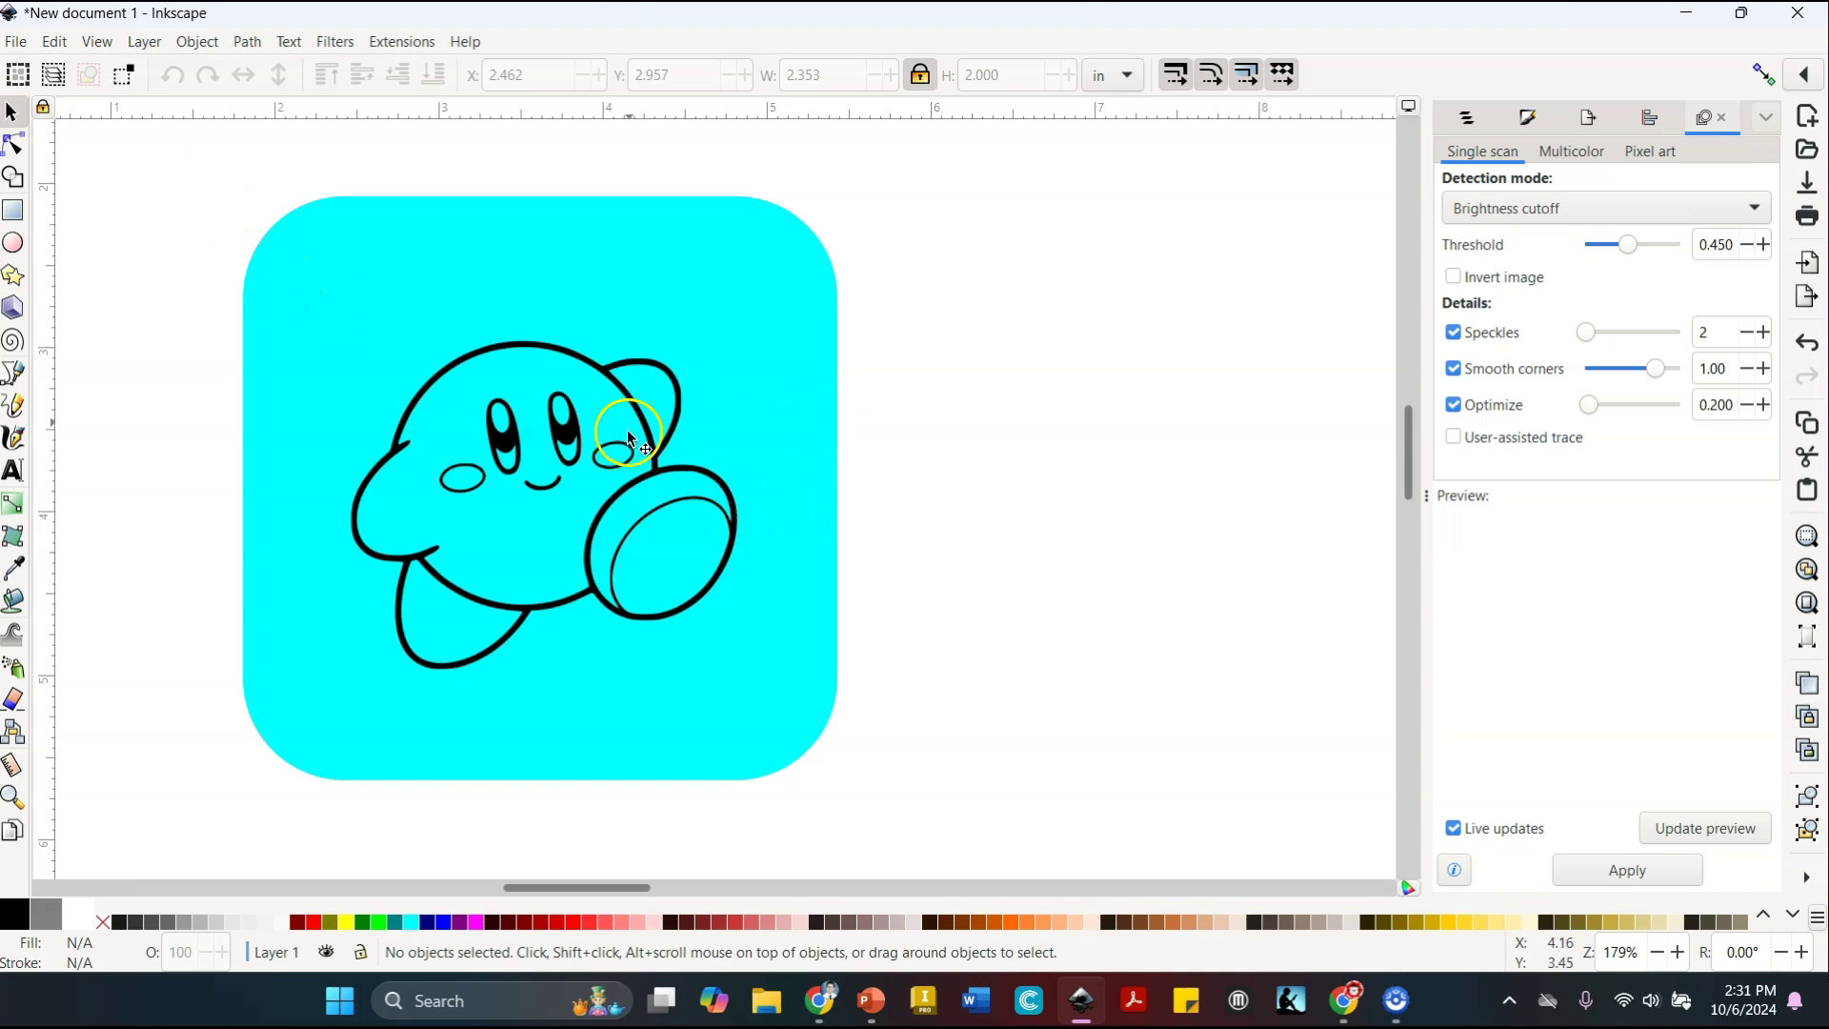
{"action": "left_click_drag", "start_coordinate": [633, 419], "coordinate": [625, 417]}
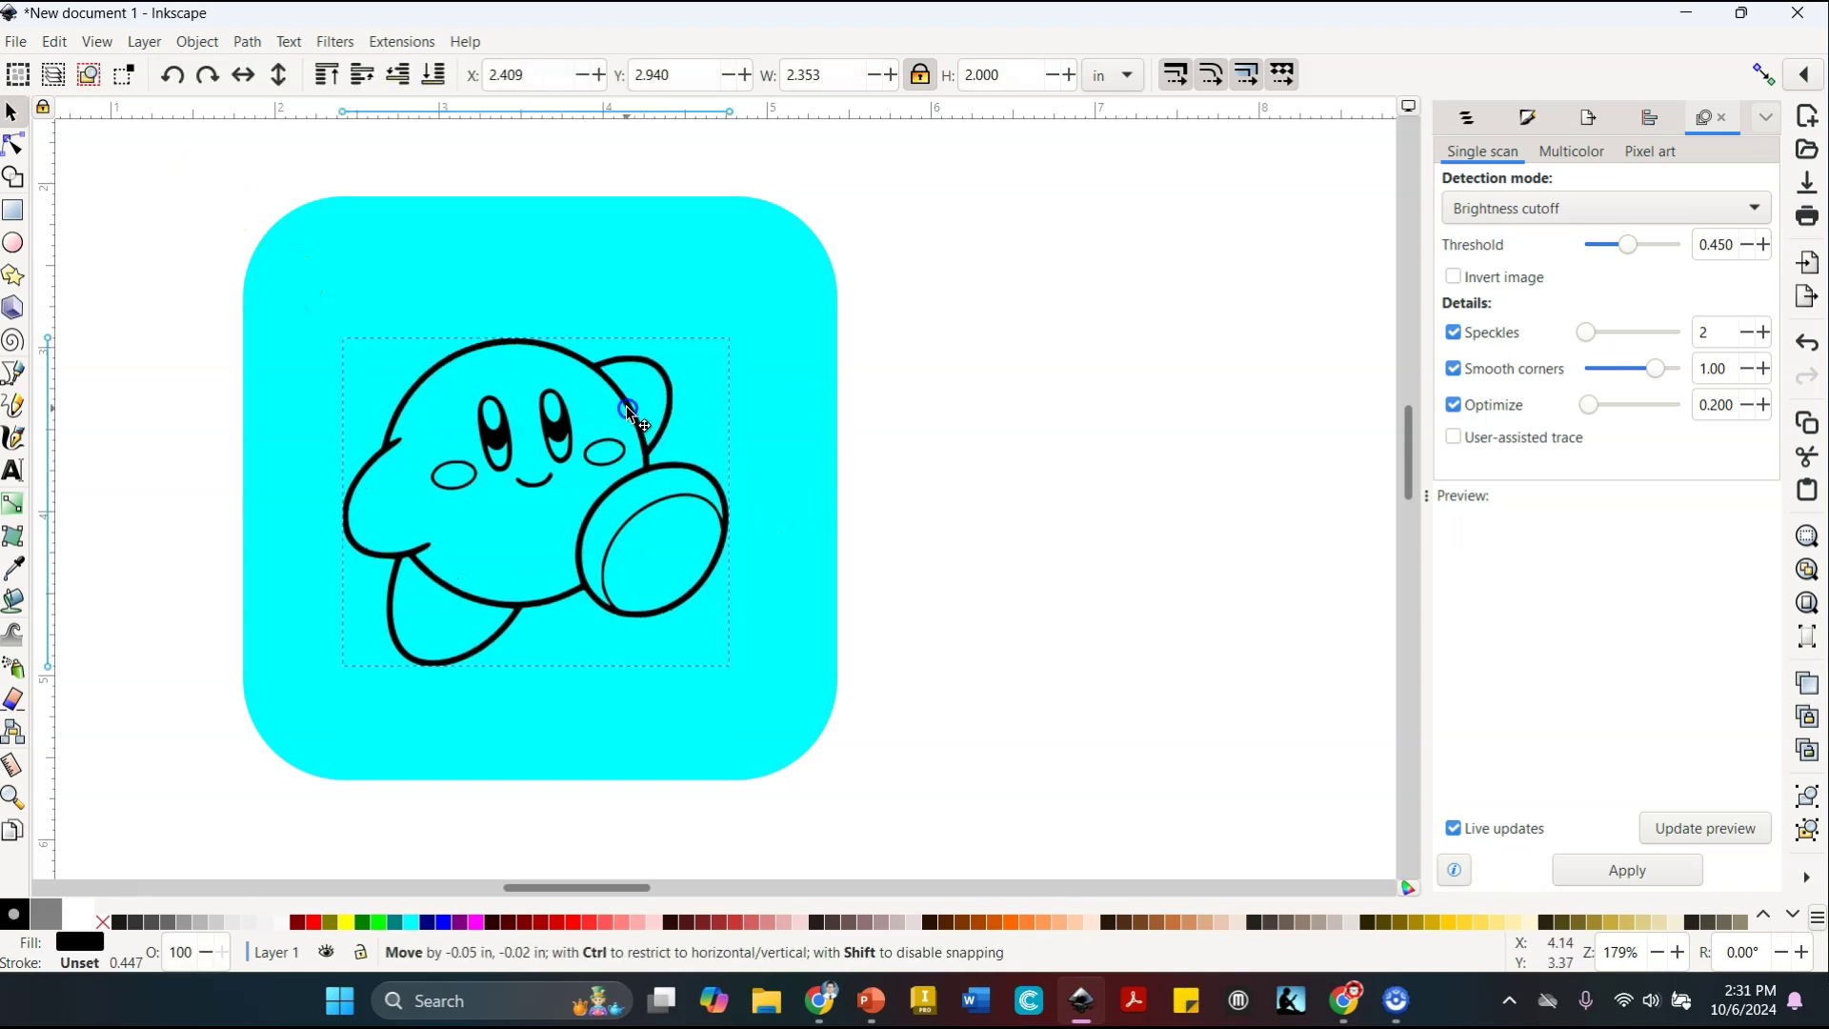
{"action": "left_click", "coordinate": [903, 418]}
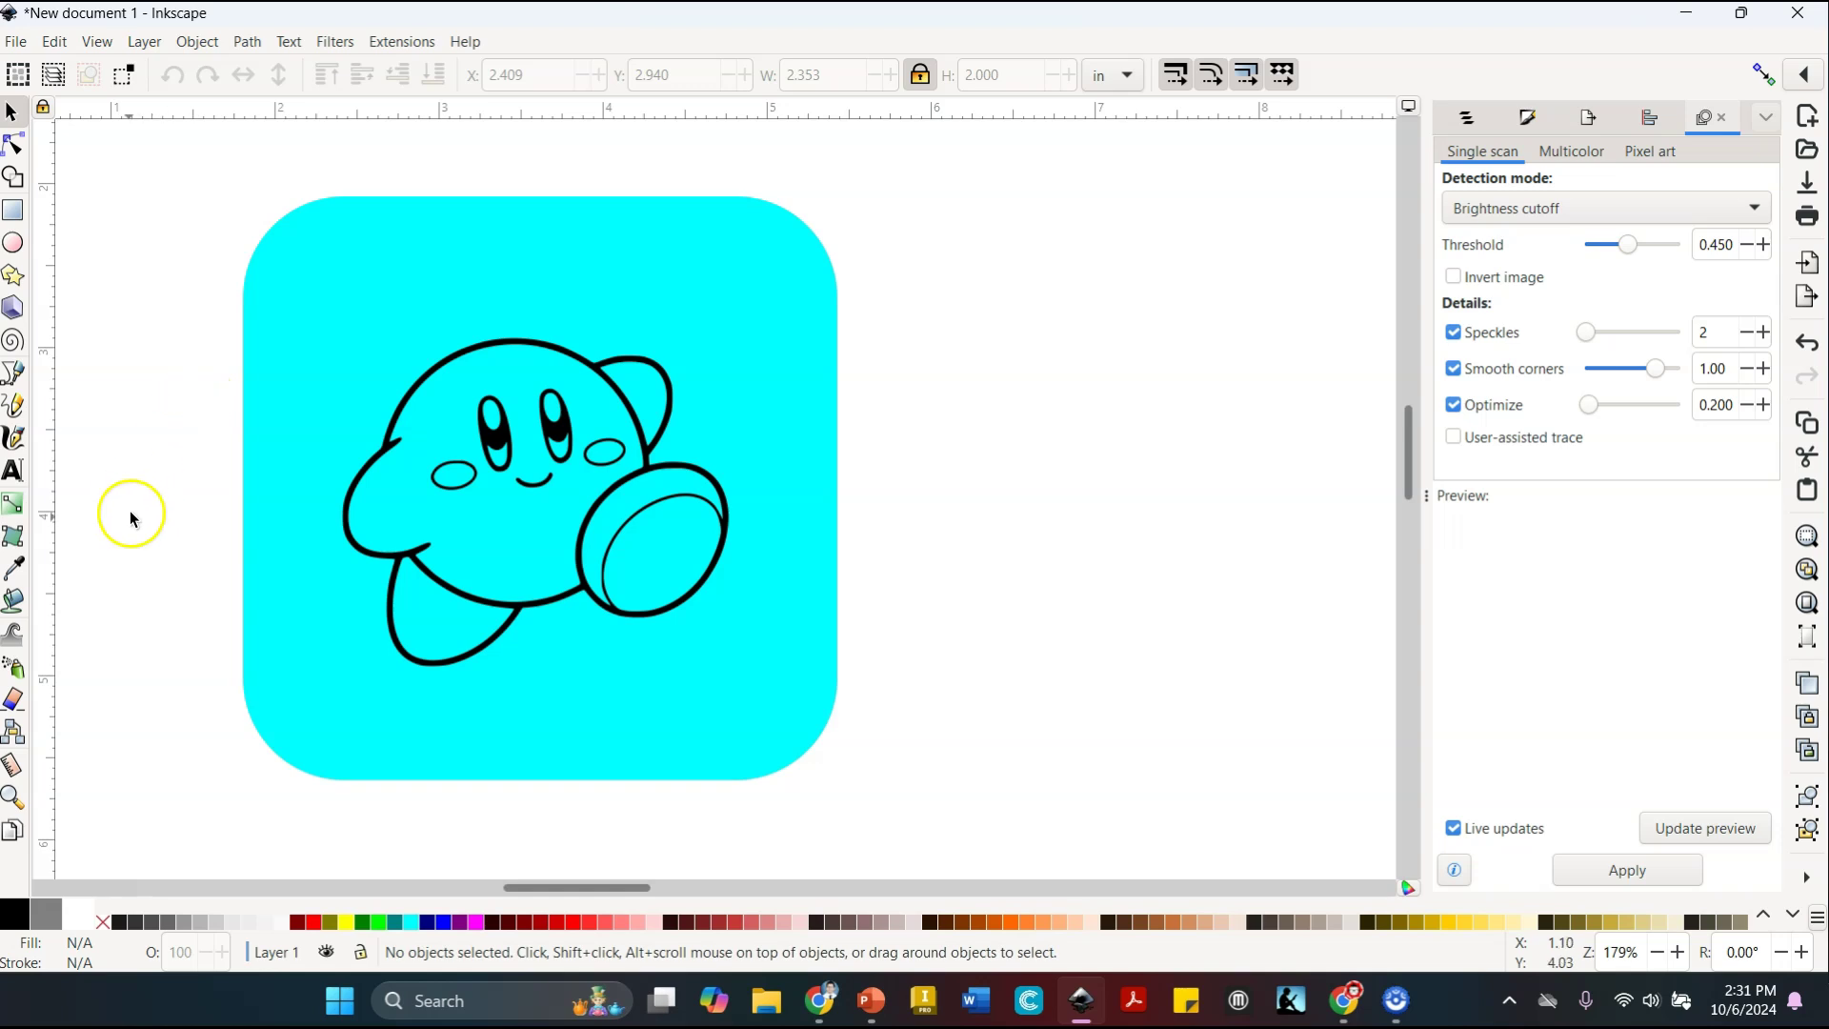
Bucket-fill the area around Kirby with red and move the filled shape beside the drawing to about X 5.67 in, Y 2.10 in
{"action": "left_click", "coordinate": [12, 608]}
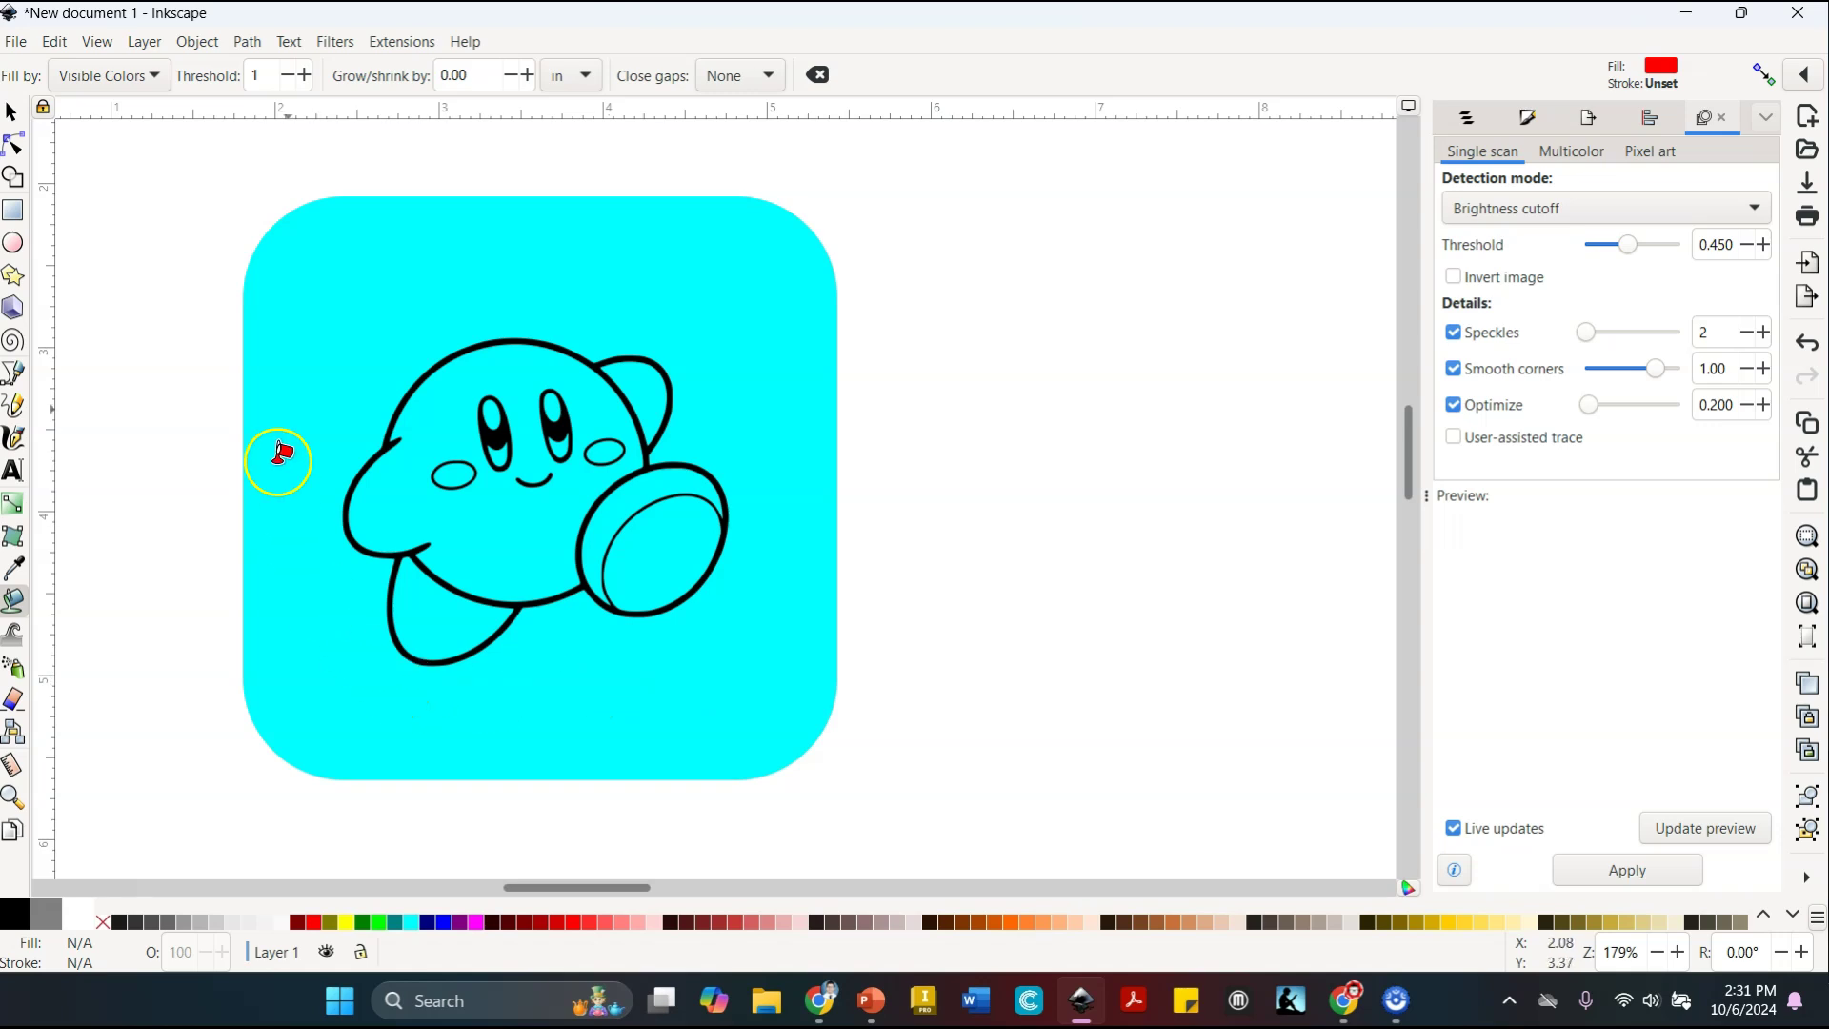
{"action": "left_click", "coordinate": [393, 271]}
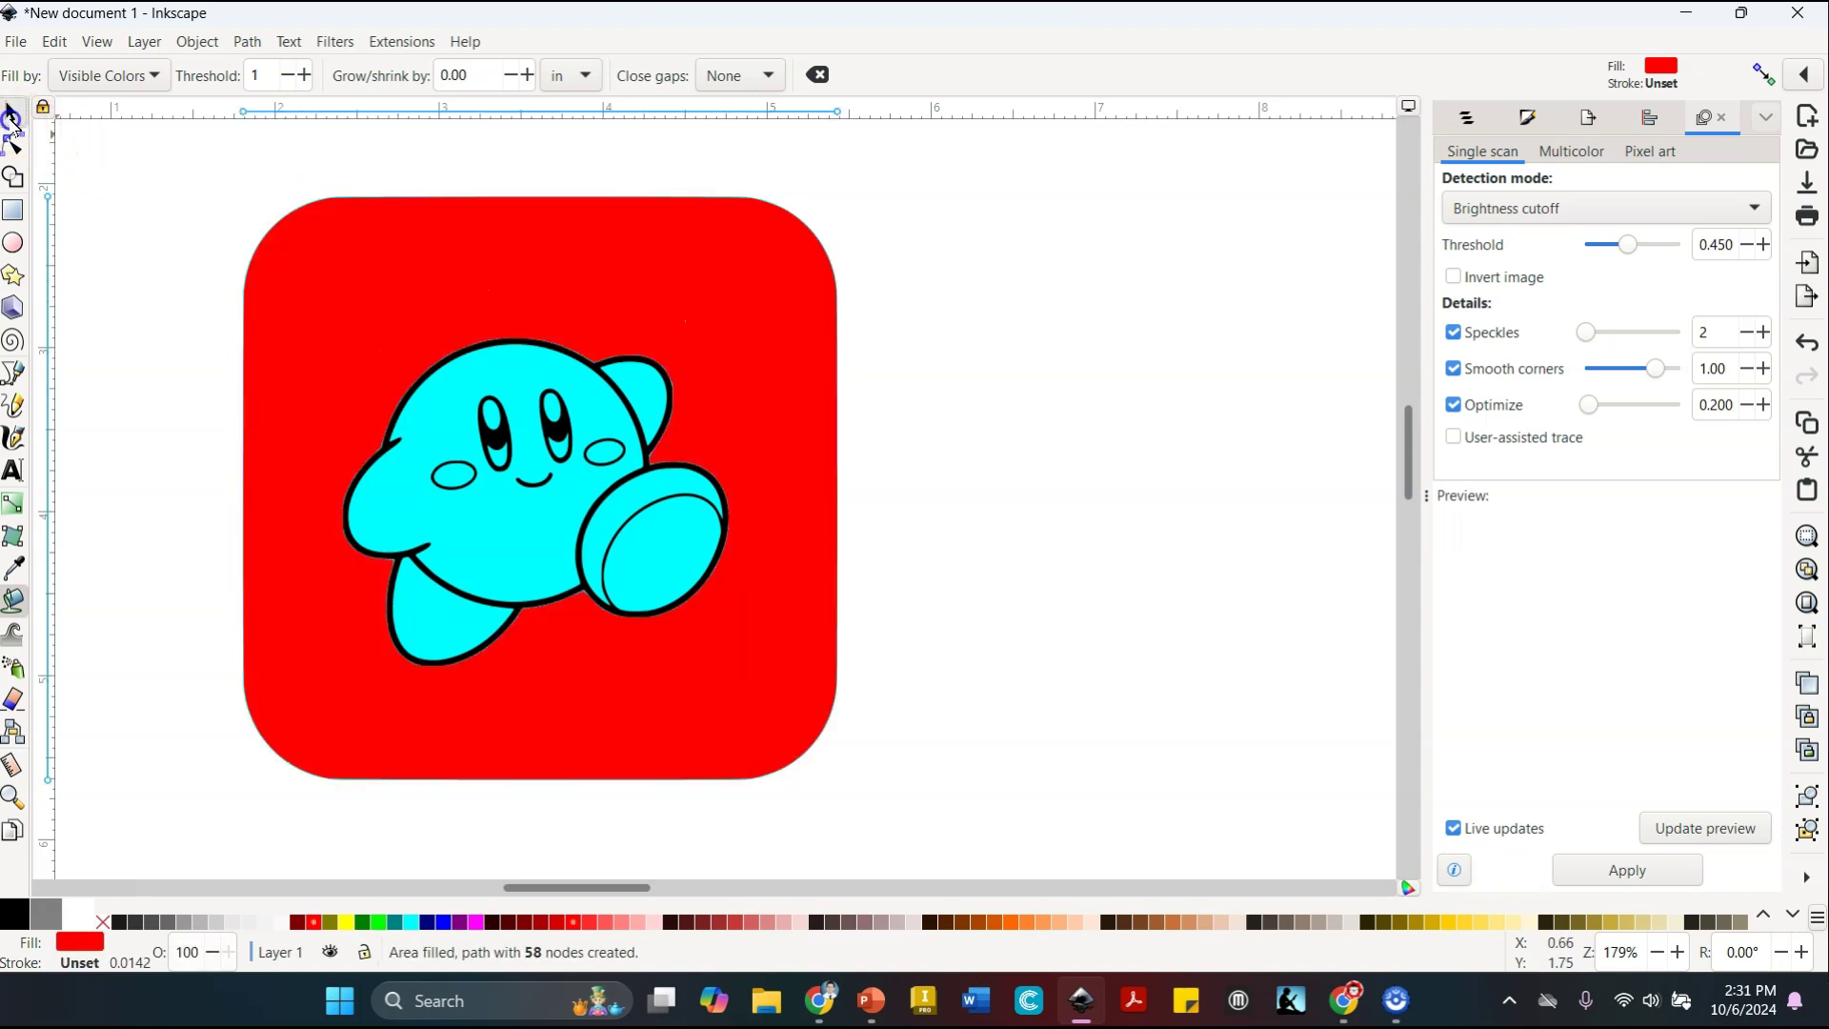
{"action": "left_click", "coordinate": [12, 118]}
{"action": "left_click", "coordinate": [13, 118]}
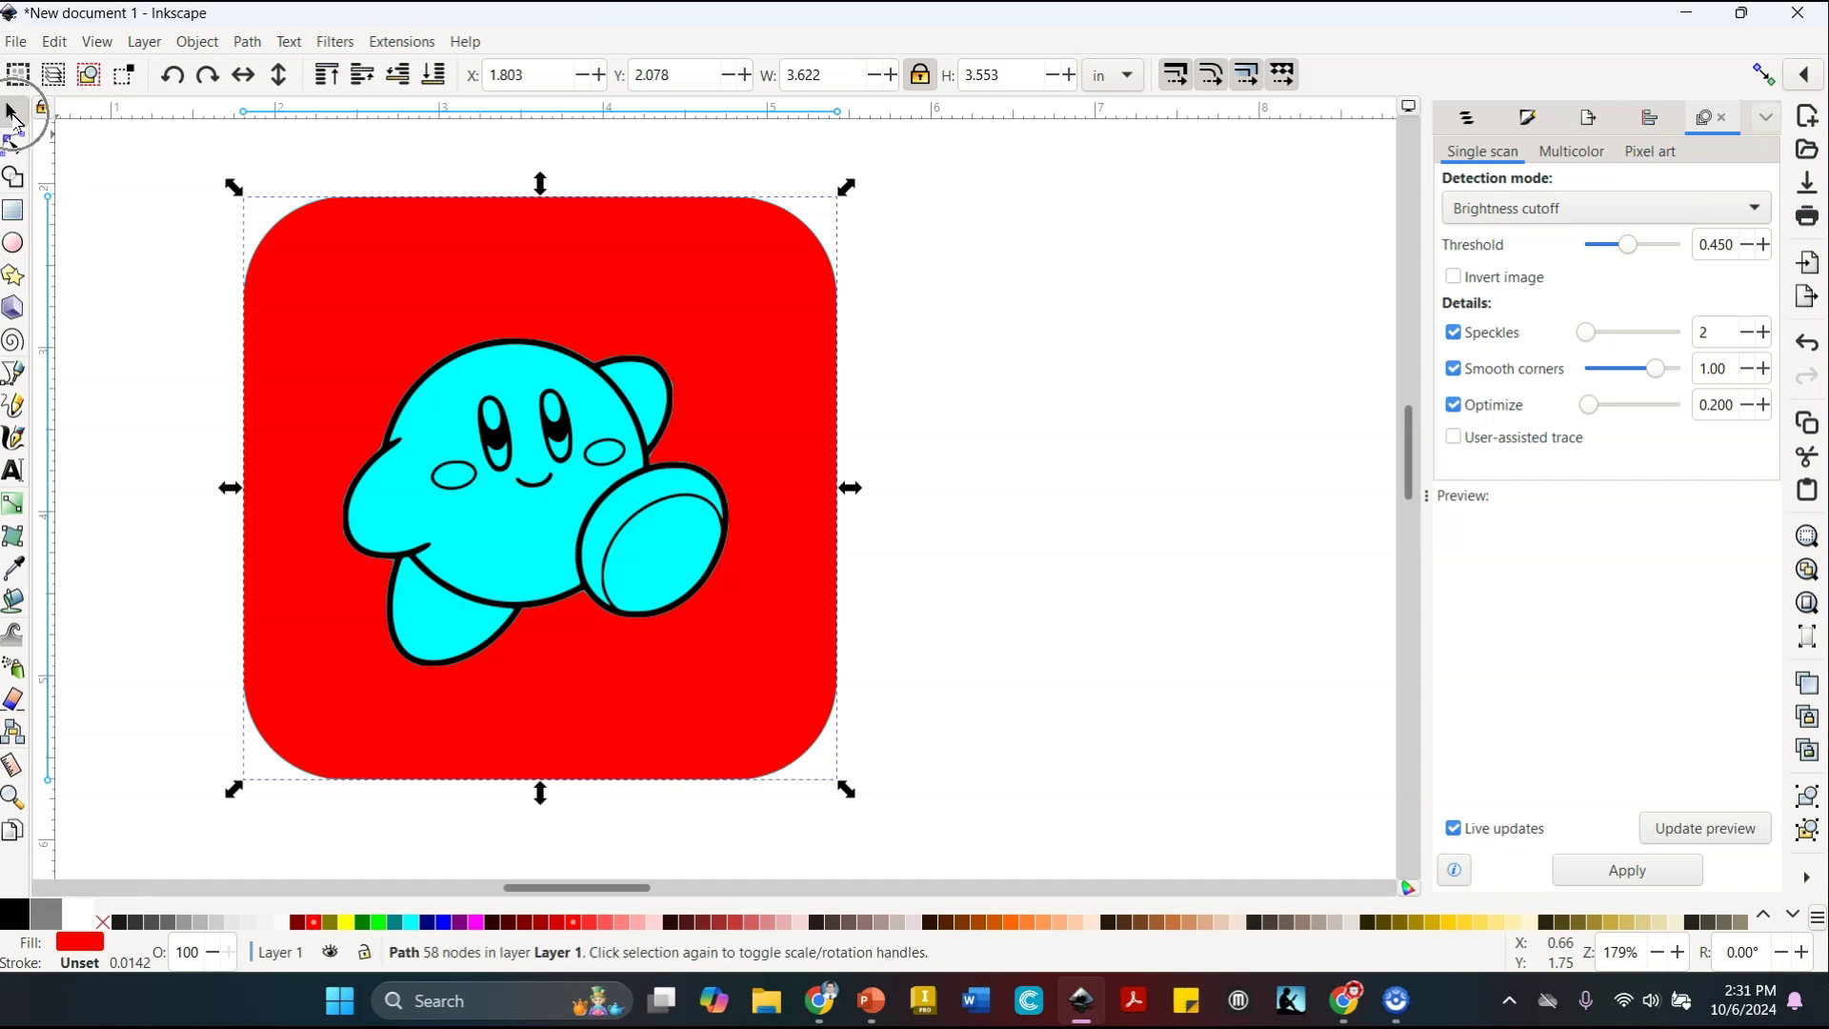
{"action": "left_click_drag", "start_coordinate": [333, 315], "coordinate": [967, 318]}
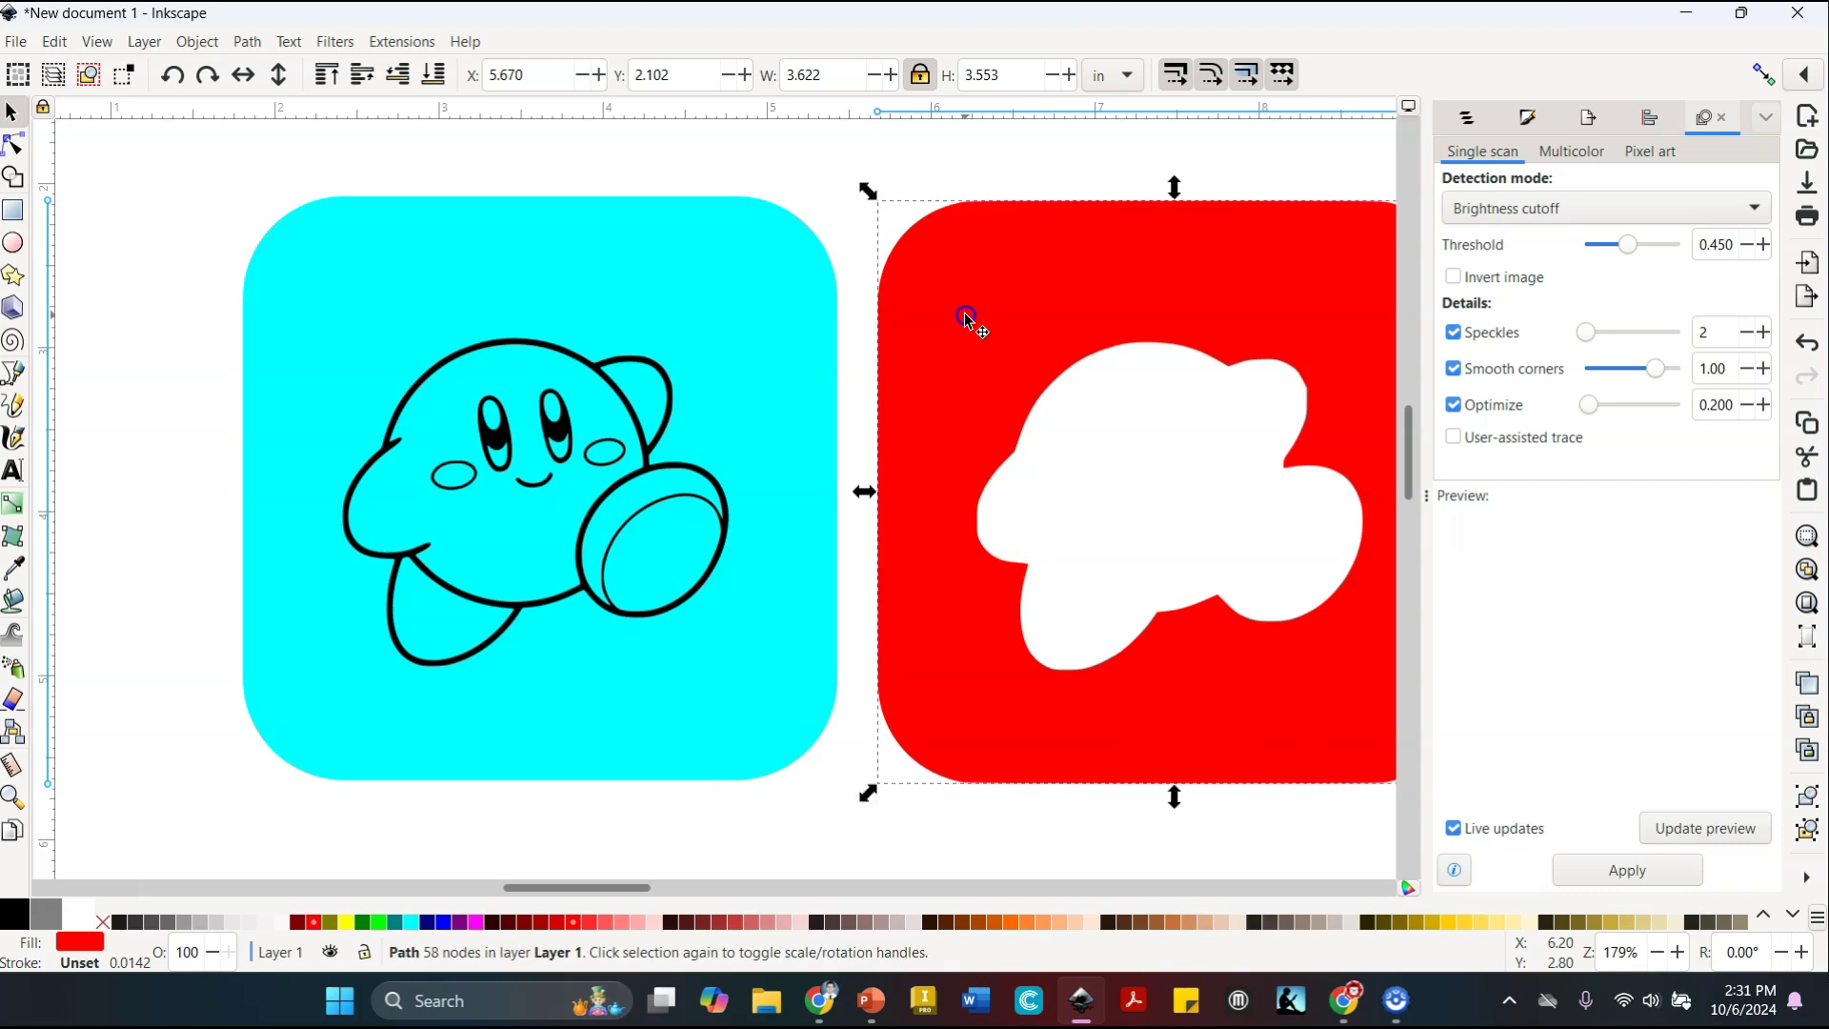
{"action": "scroll", "coordinate": [925, 333], "scroll_direction": "right", "scroll_amount": 1}
{"action": "scroll", "coordinate": [925, 334], "scroll_direction": "right", "scroll_amount": 2}
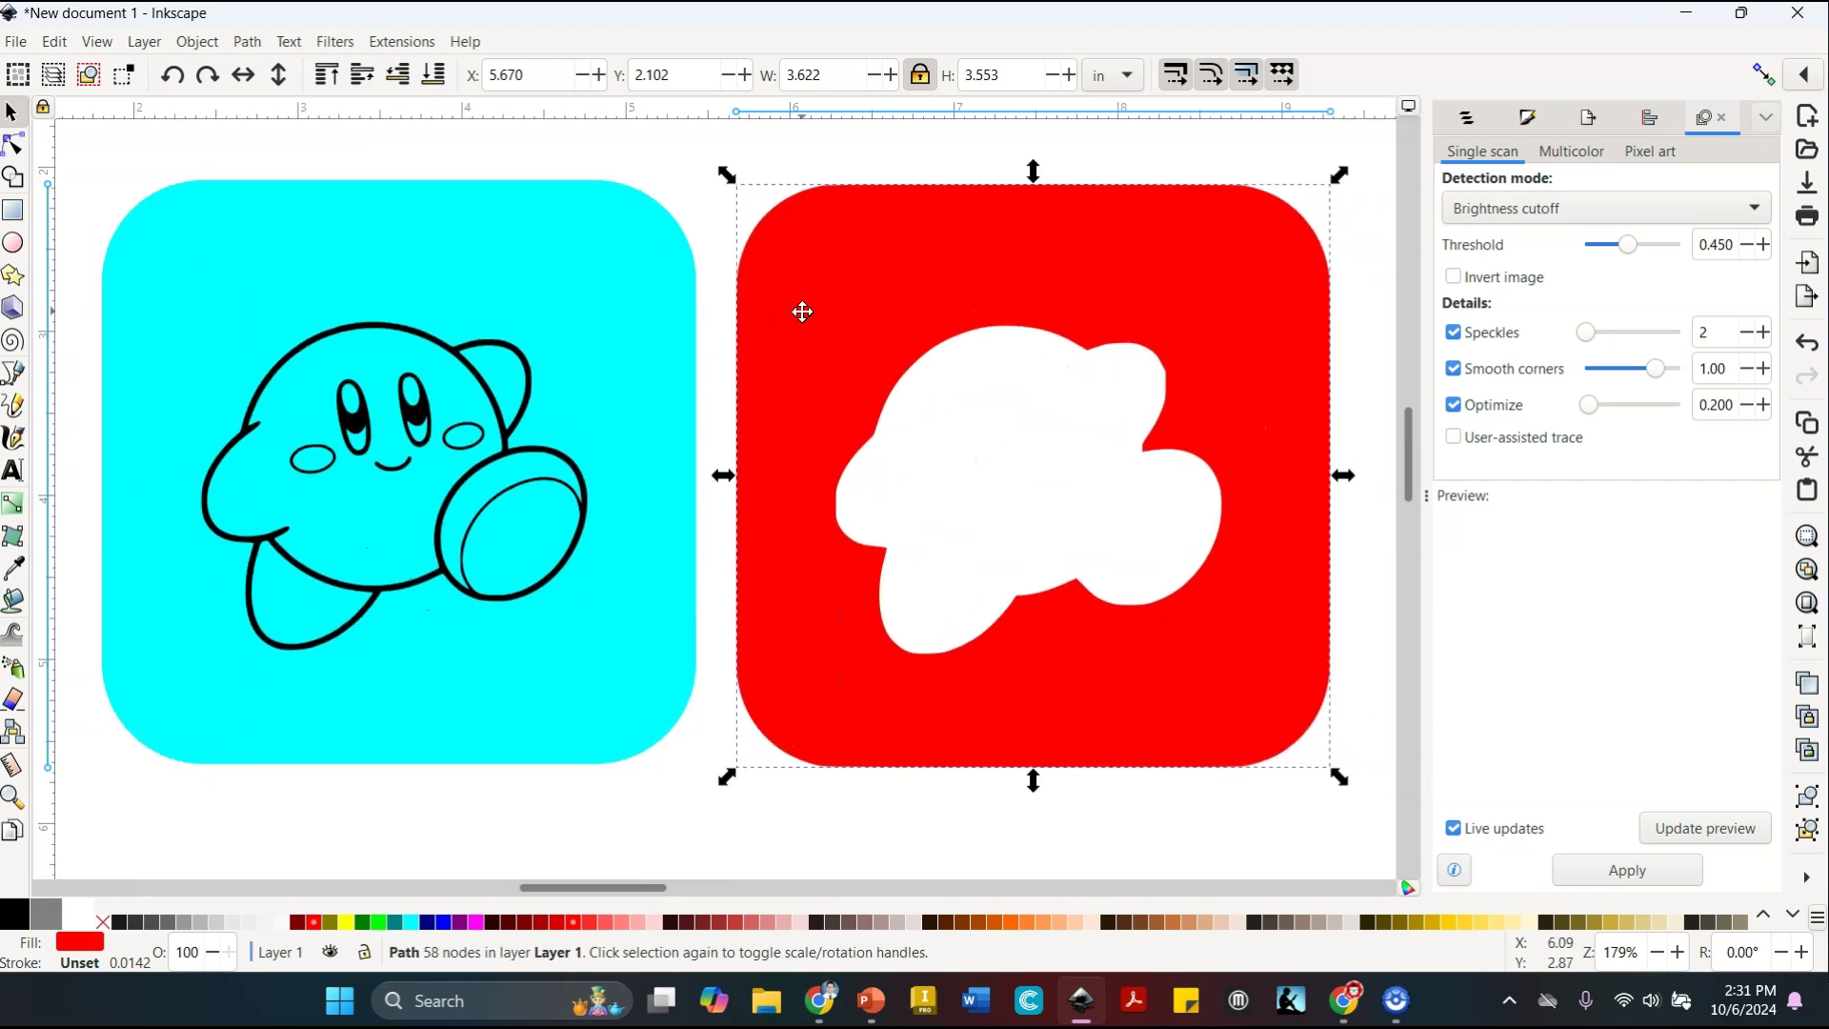
Delete the aqua rounded rectangle behind the Kirby drawing
{"action": "left_click", "coordinate": [792, 159]}
{"action": "left_click", "coordinate": [806, 338]}
{"action": "left_click_drag", "start_coordinate": [655, 345], "coordinate": [598, 343]}
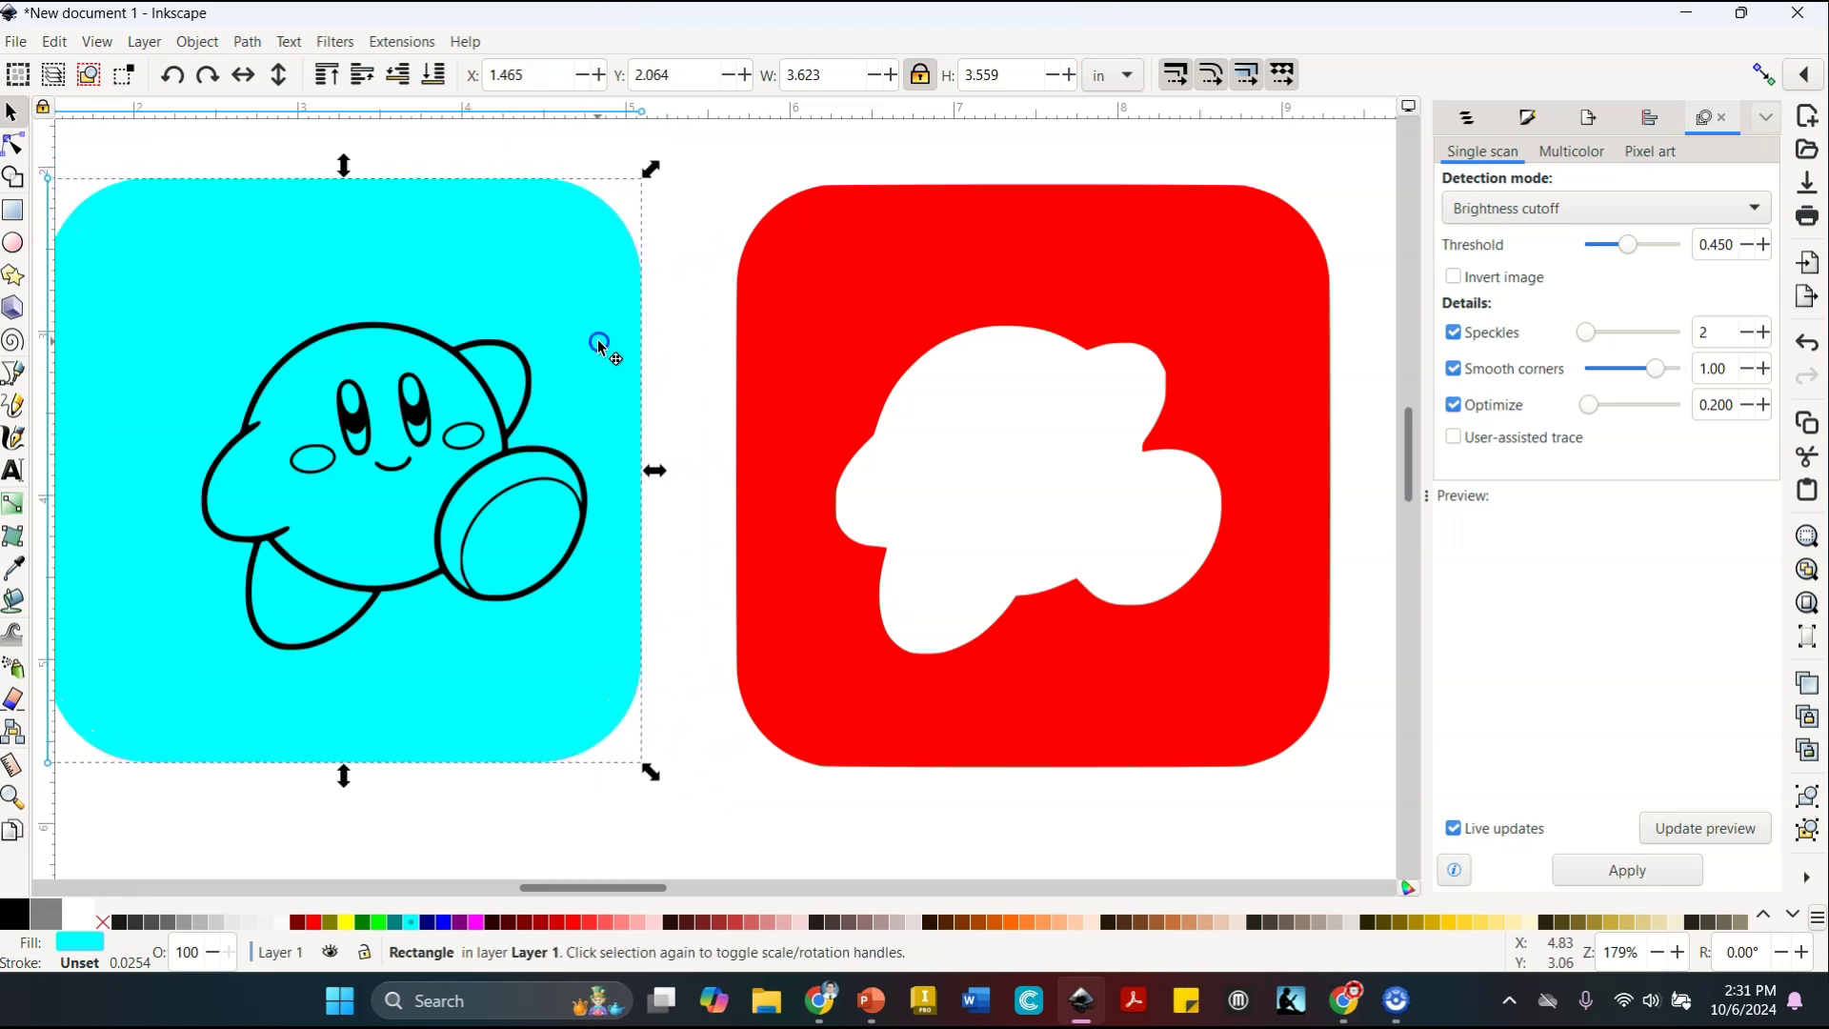
{"action": "key", "text": "Delete"}
Delete all nodes of the red shape's outer rounded boundary, keeping only the inner Kirby silhouette path
{"action": "left_click", "coordinate": [811, 324]}
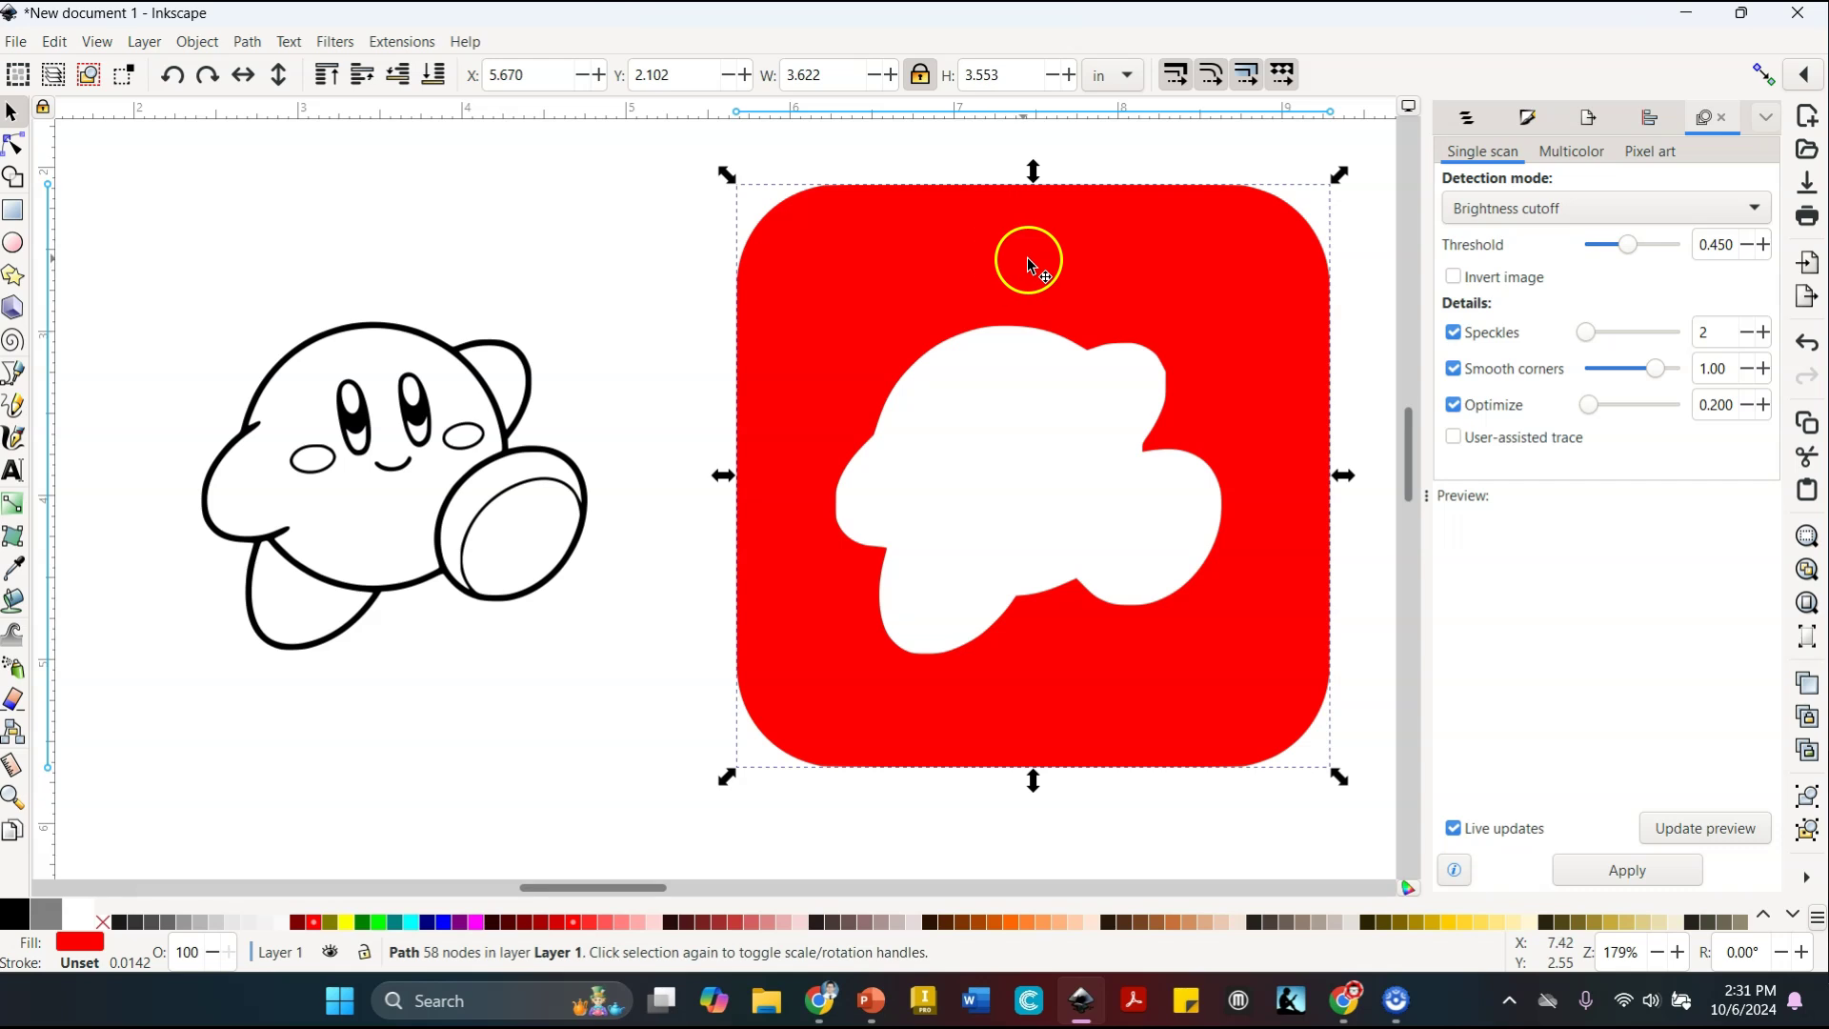
{"action": "left_click", "coordinate": [14, 145]}
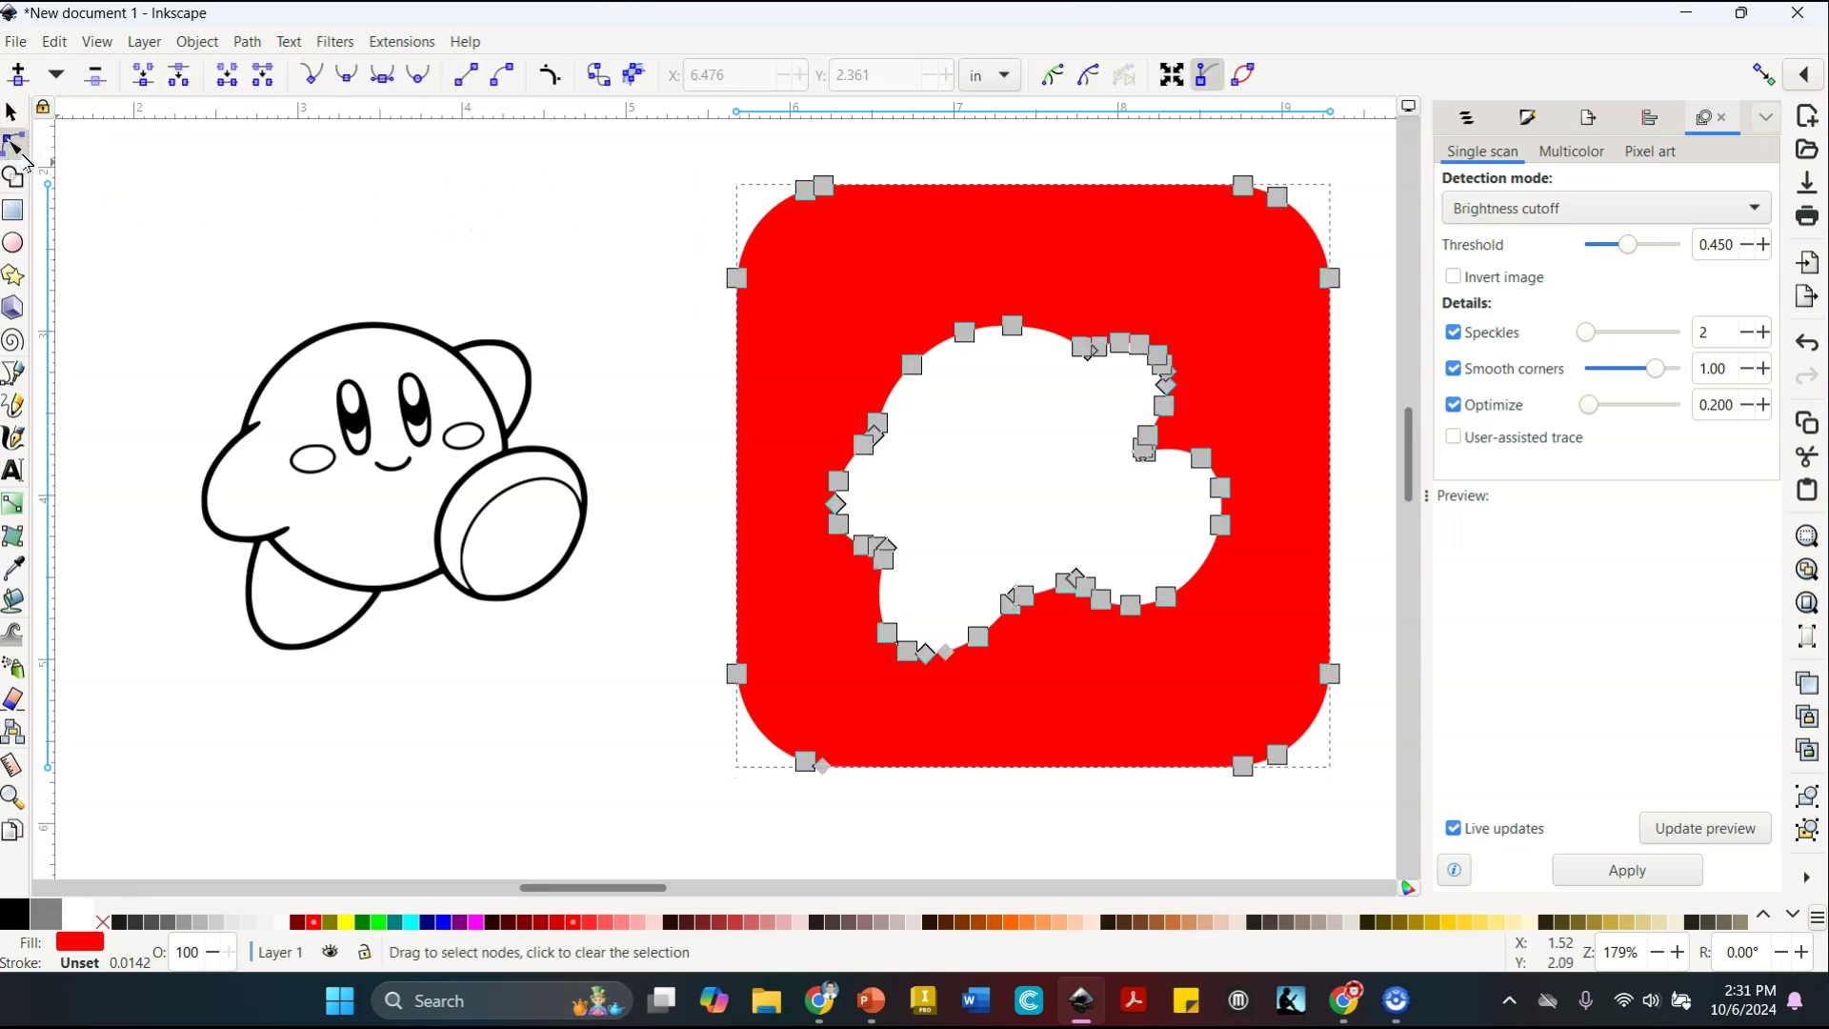
{"action": "left_click_drag", "start_coordinate": [703, 160], "coordinate": [845, 329]}
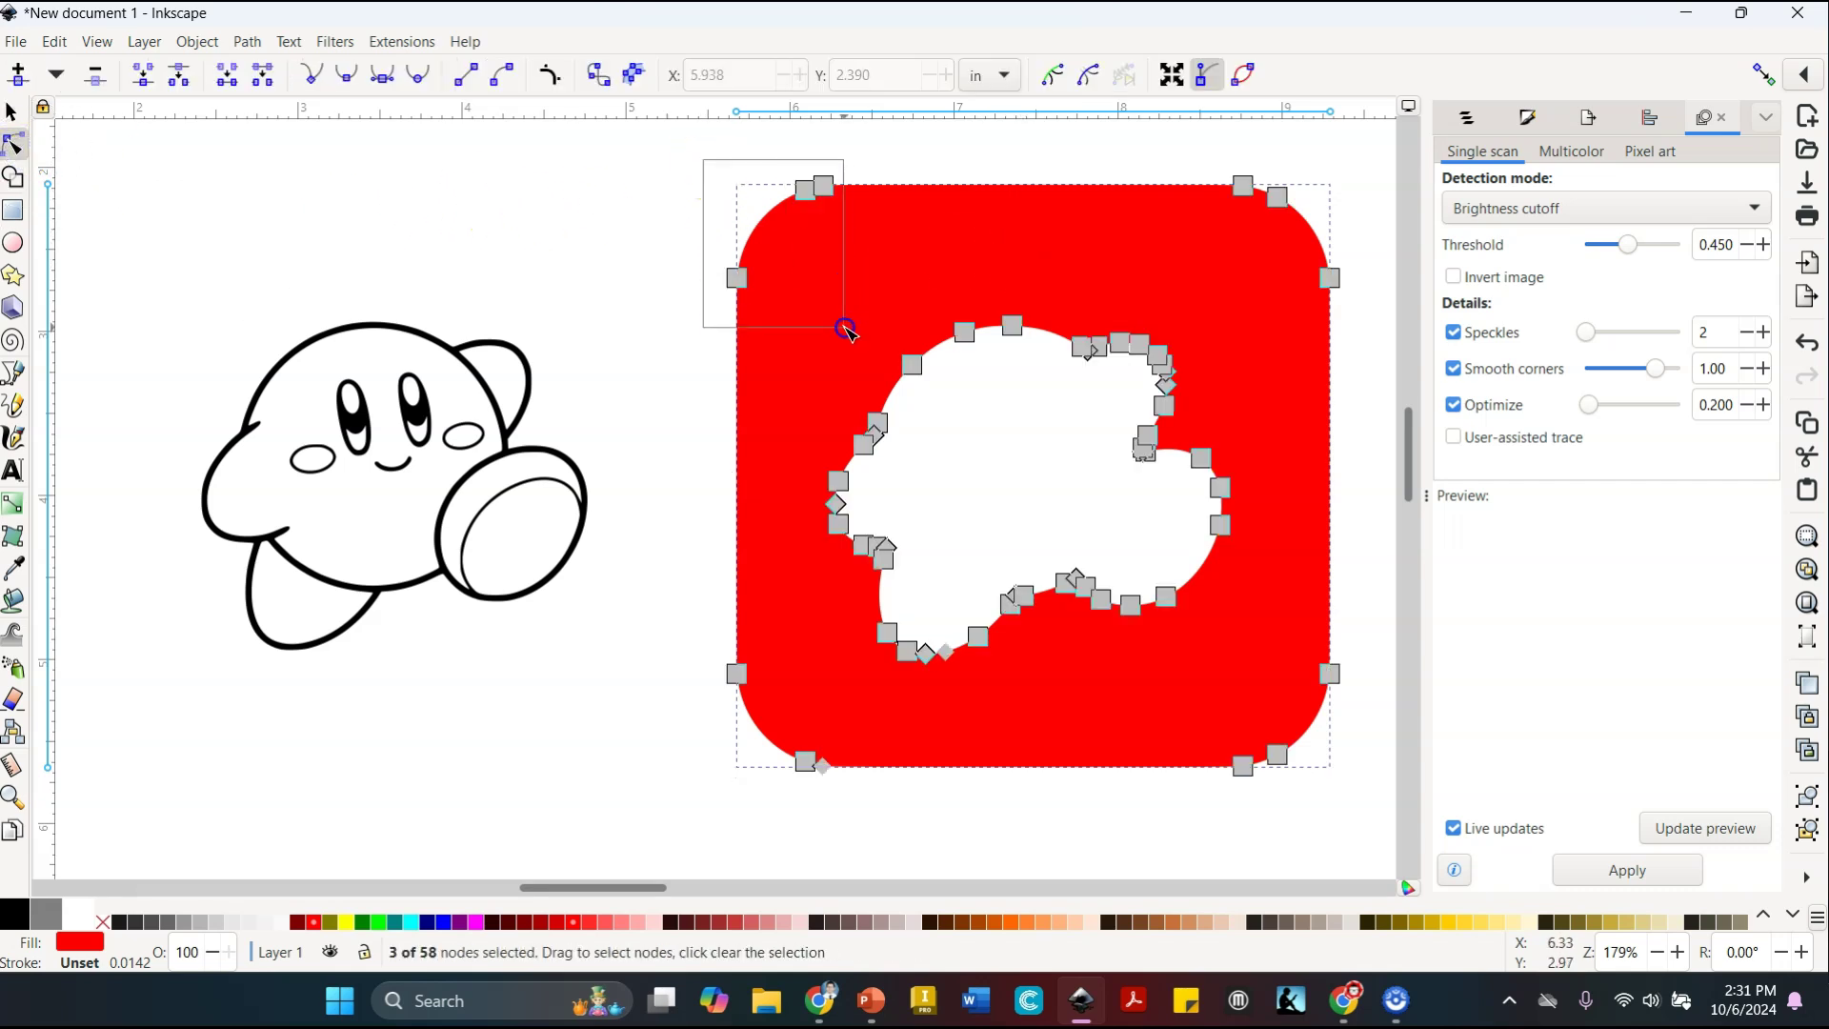
{"action": "key", "text": "Delete"}
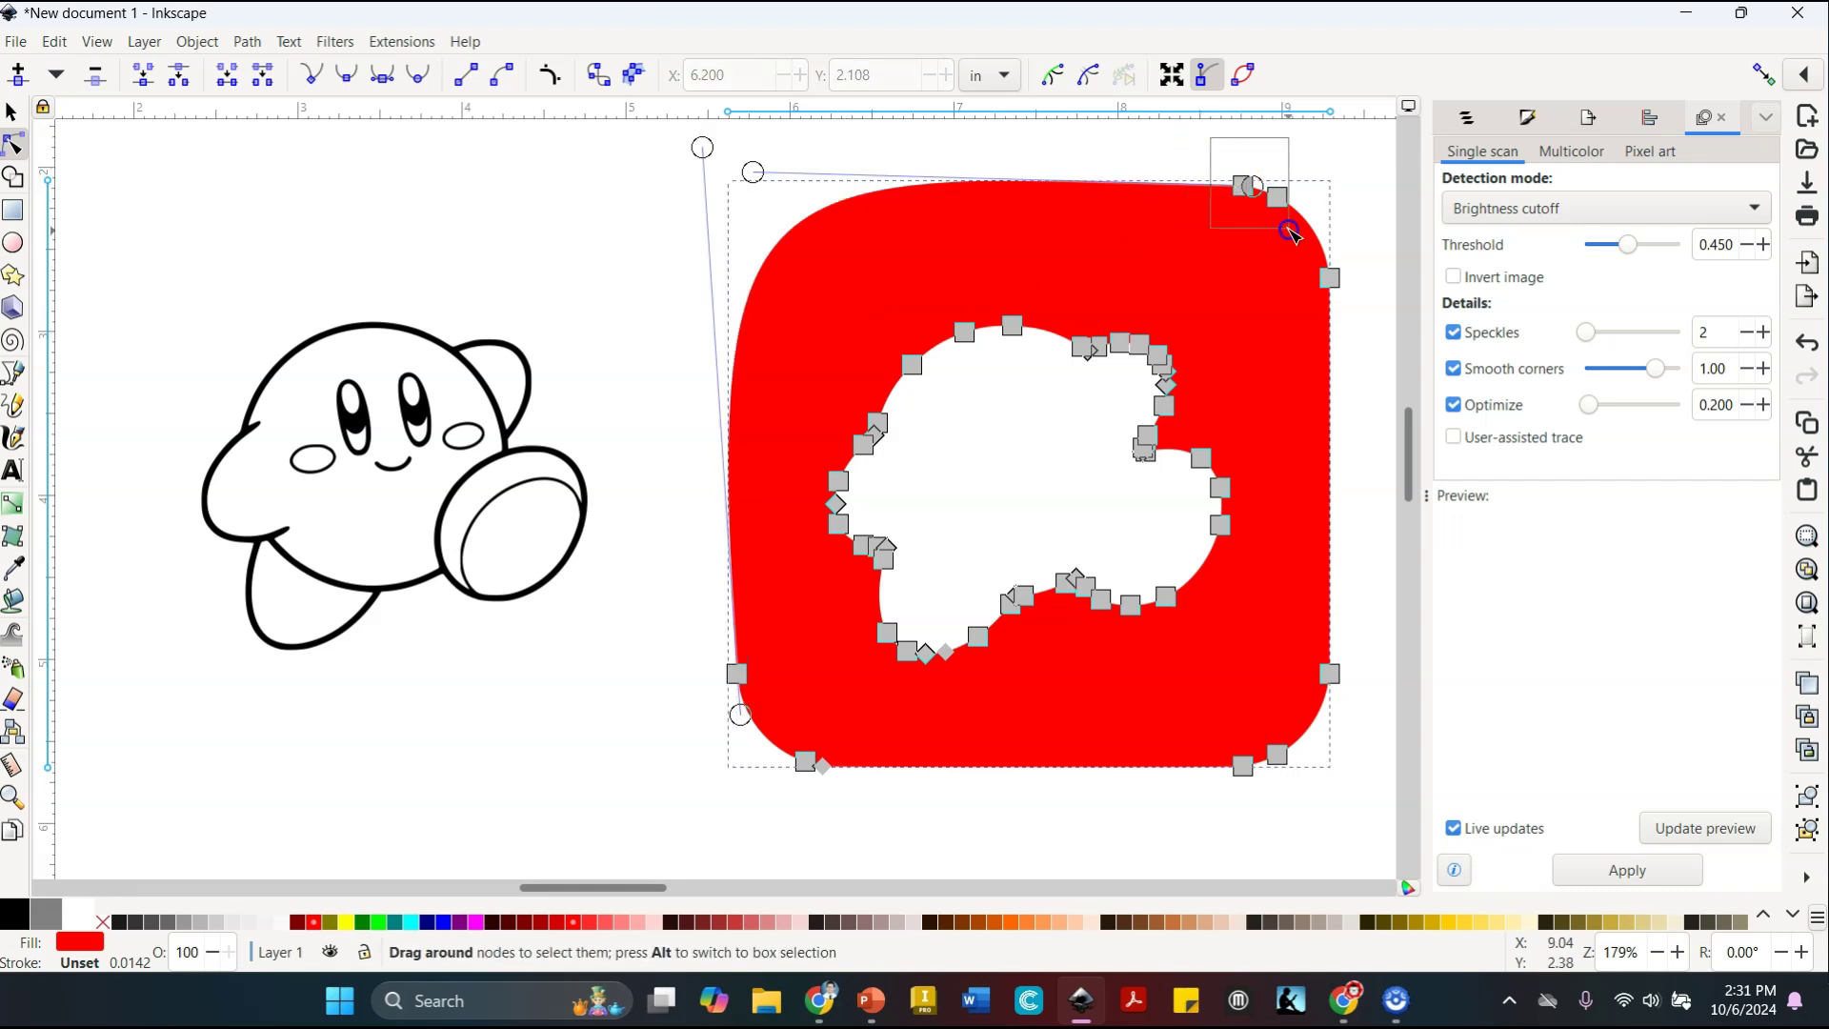
{"action": "key", "text": "Delete"}
{"action": "left_click_drag", "start_coordinate": [1291, 234], "coordinate": [1310, 314]}
{"action": "key", "text": "Delete"}
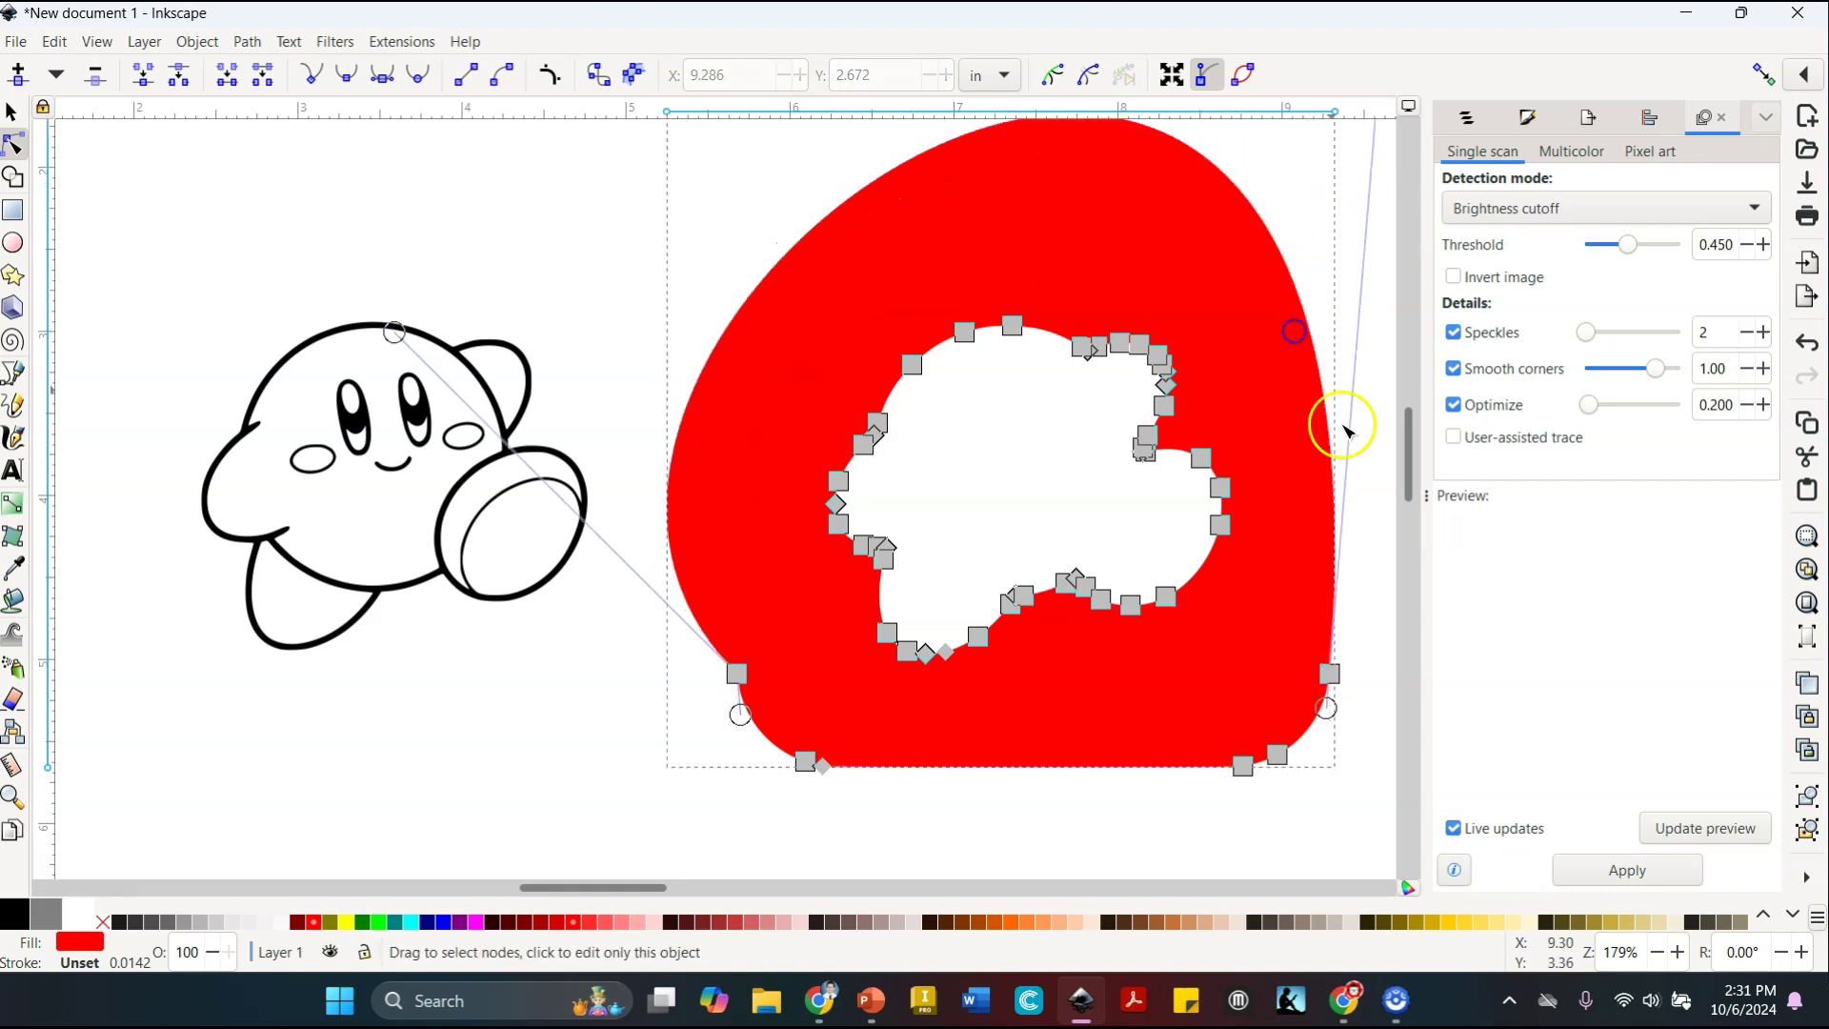
{"action": "left_click_drag", "start_coordinate": [1372, 640], "coordinate": [1249, 775]}
{"action": "key", "text": "Delete"}
{"action": "left_click_drag", "start_coordinate": [857, 806], "coordinate": [695, 627]}
{"action": "key", "text": "Delete"}
{"action": "key", "text": "Delete"}
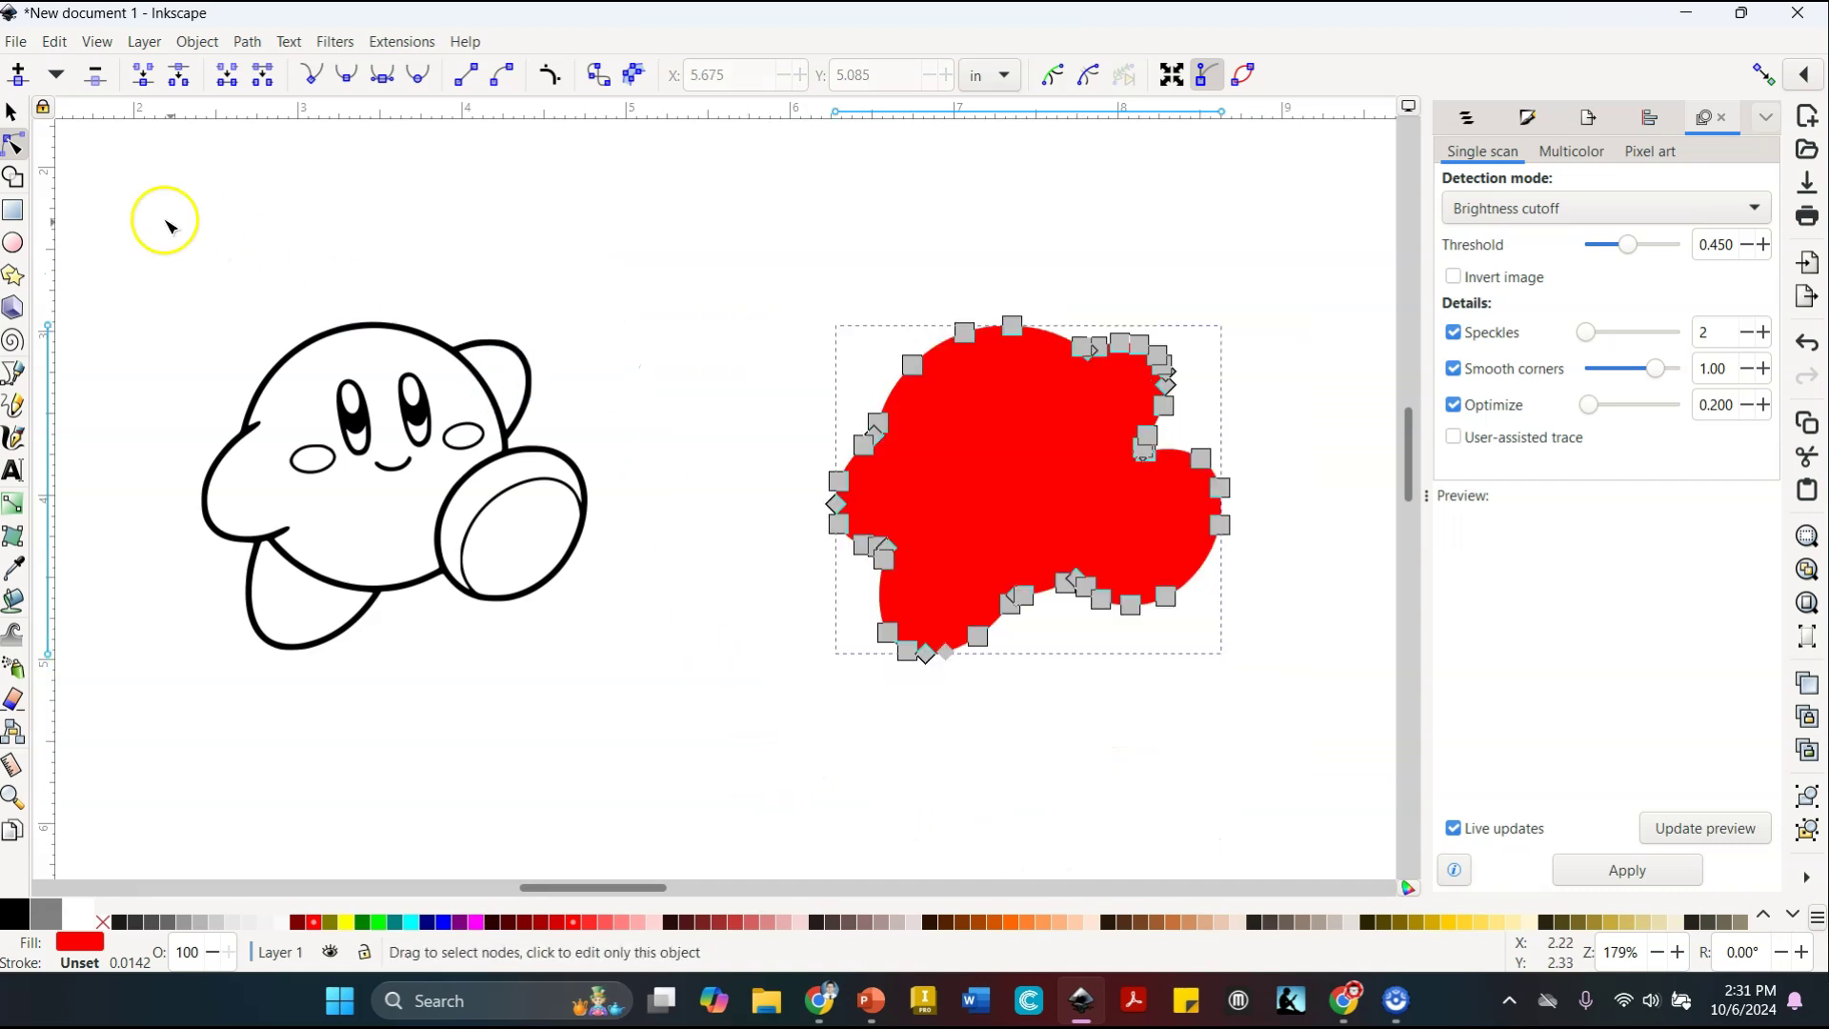
Try the red silhouette over the Kirby drawing, and move it beside the drawing to about X 5.21 in, Y 2.82 in
{"action": "left_click", "coordinate": [11, 112]}
{"action": "left_click", "coordinate": [489, 261]}
{"action": "left_click", "coordinate": [903, 425]}
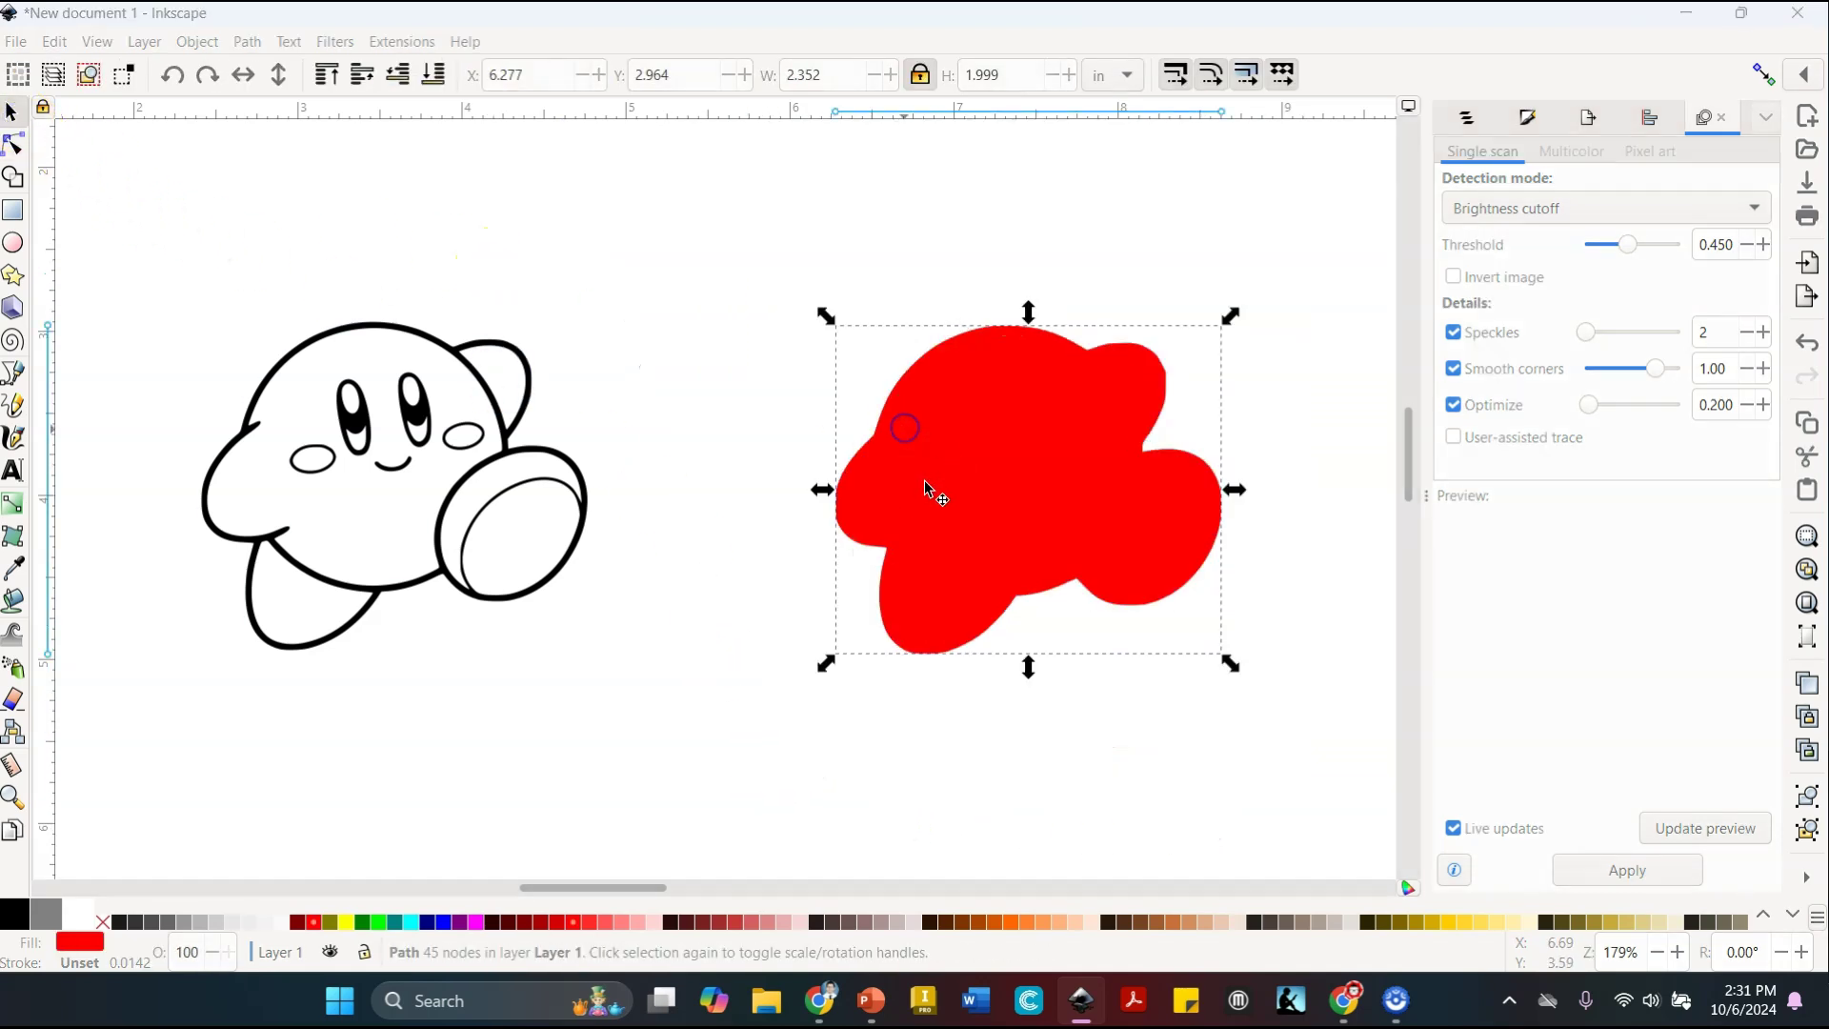
{"action": "left_click_drag", "start_coordinate": [874, 422], "coordinate": [436, 400]}
{"action": "left_click", "coordinate": [335, 302]}
{"action": "left_click", "coordinate": [606, 385]}
{"action": "left_click_drag", "start_coordinate": [596, 380], "coordinate": [829, 413]}
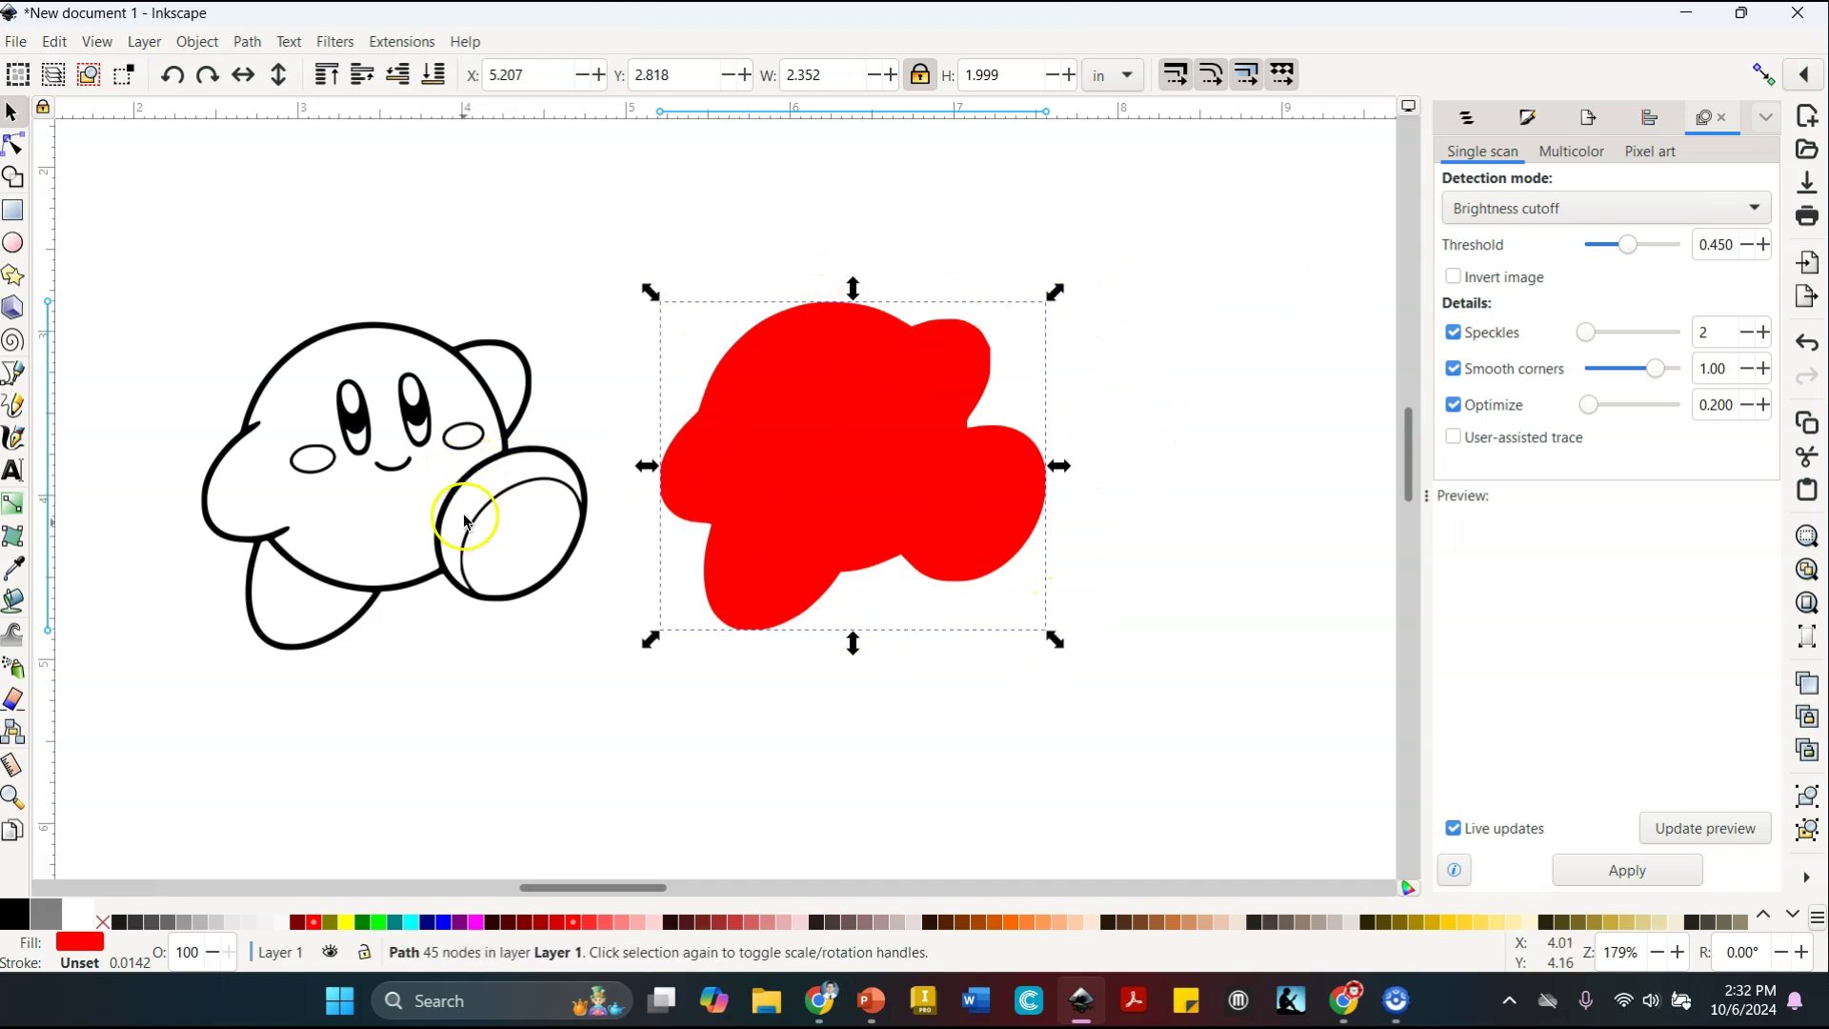
Give the Kirby silhouette a red stroke with a width of 1 pt
{"action": "right_click", "coordinate": [316, 922]}
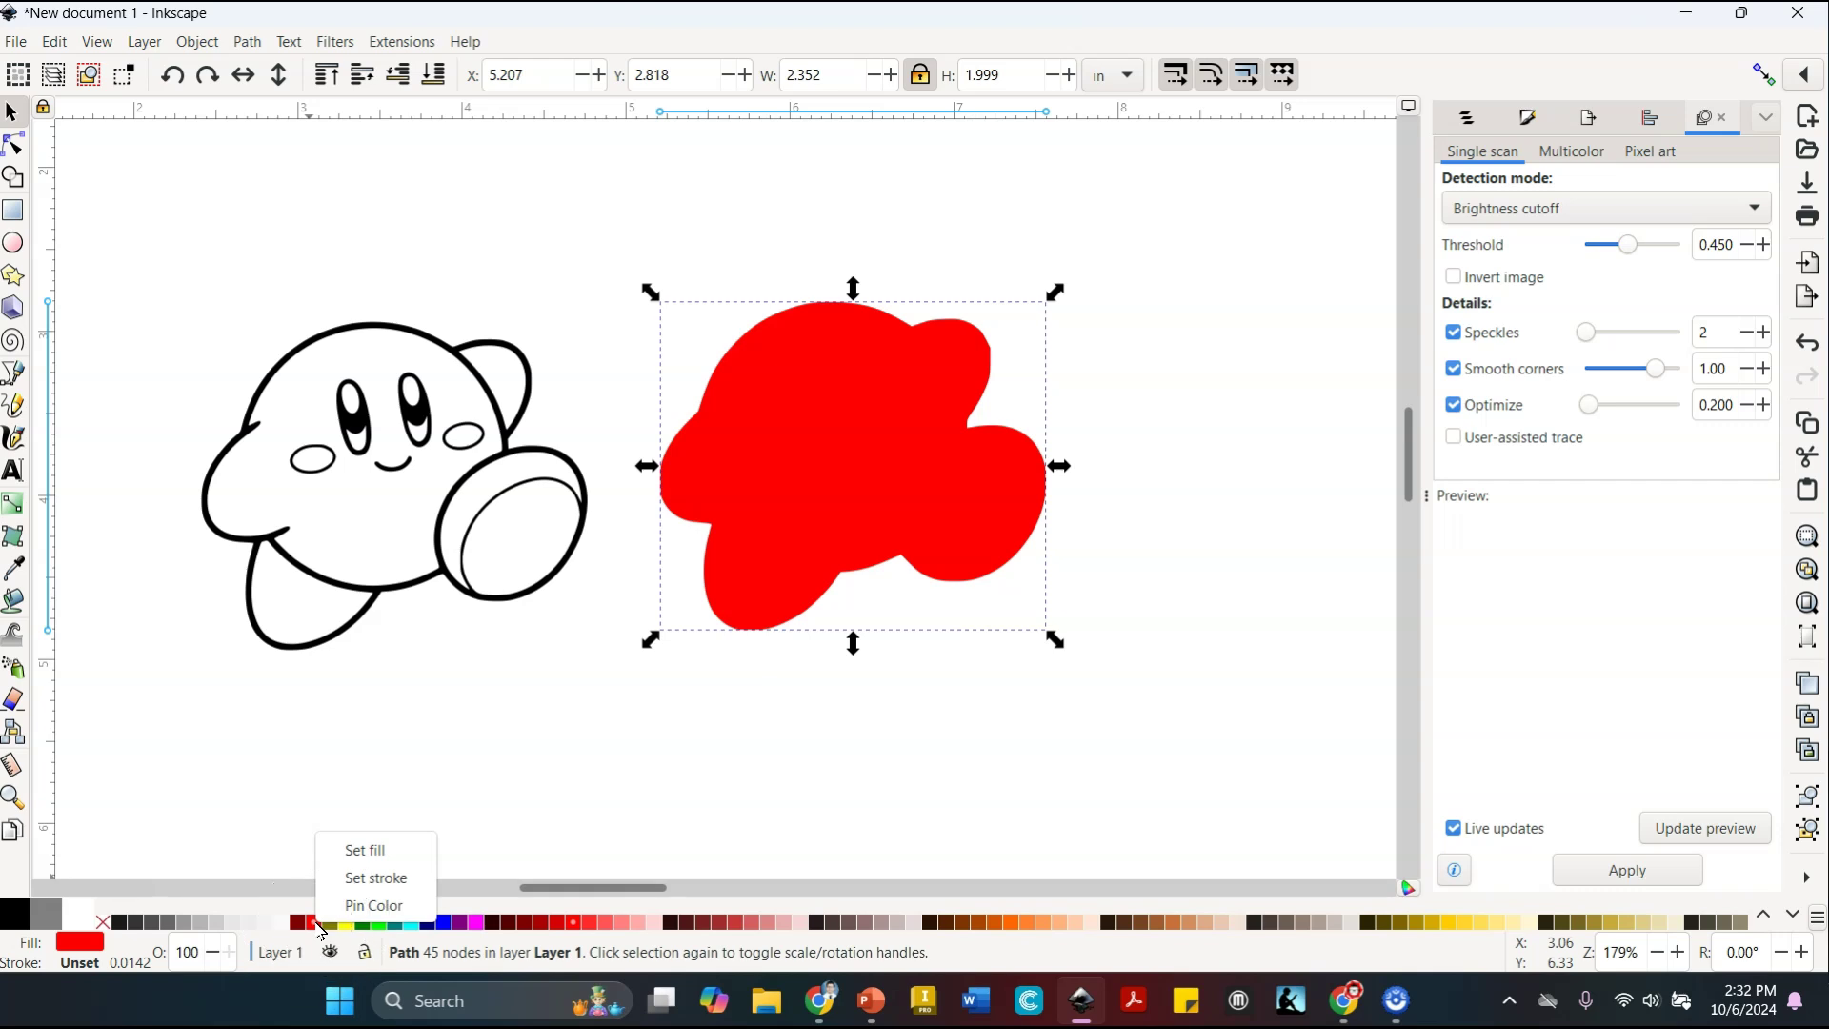
{"action": "left_click", "coordinate": [403, 883]}
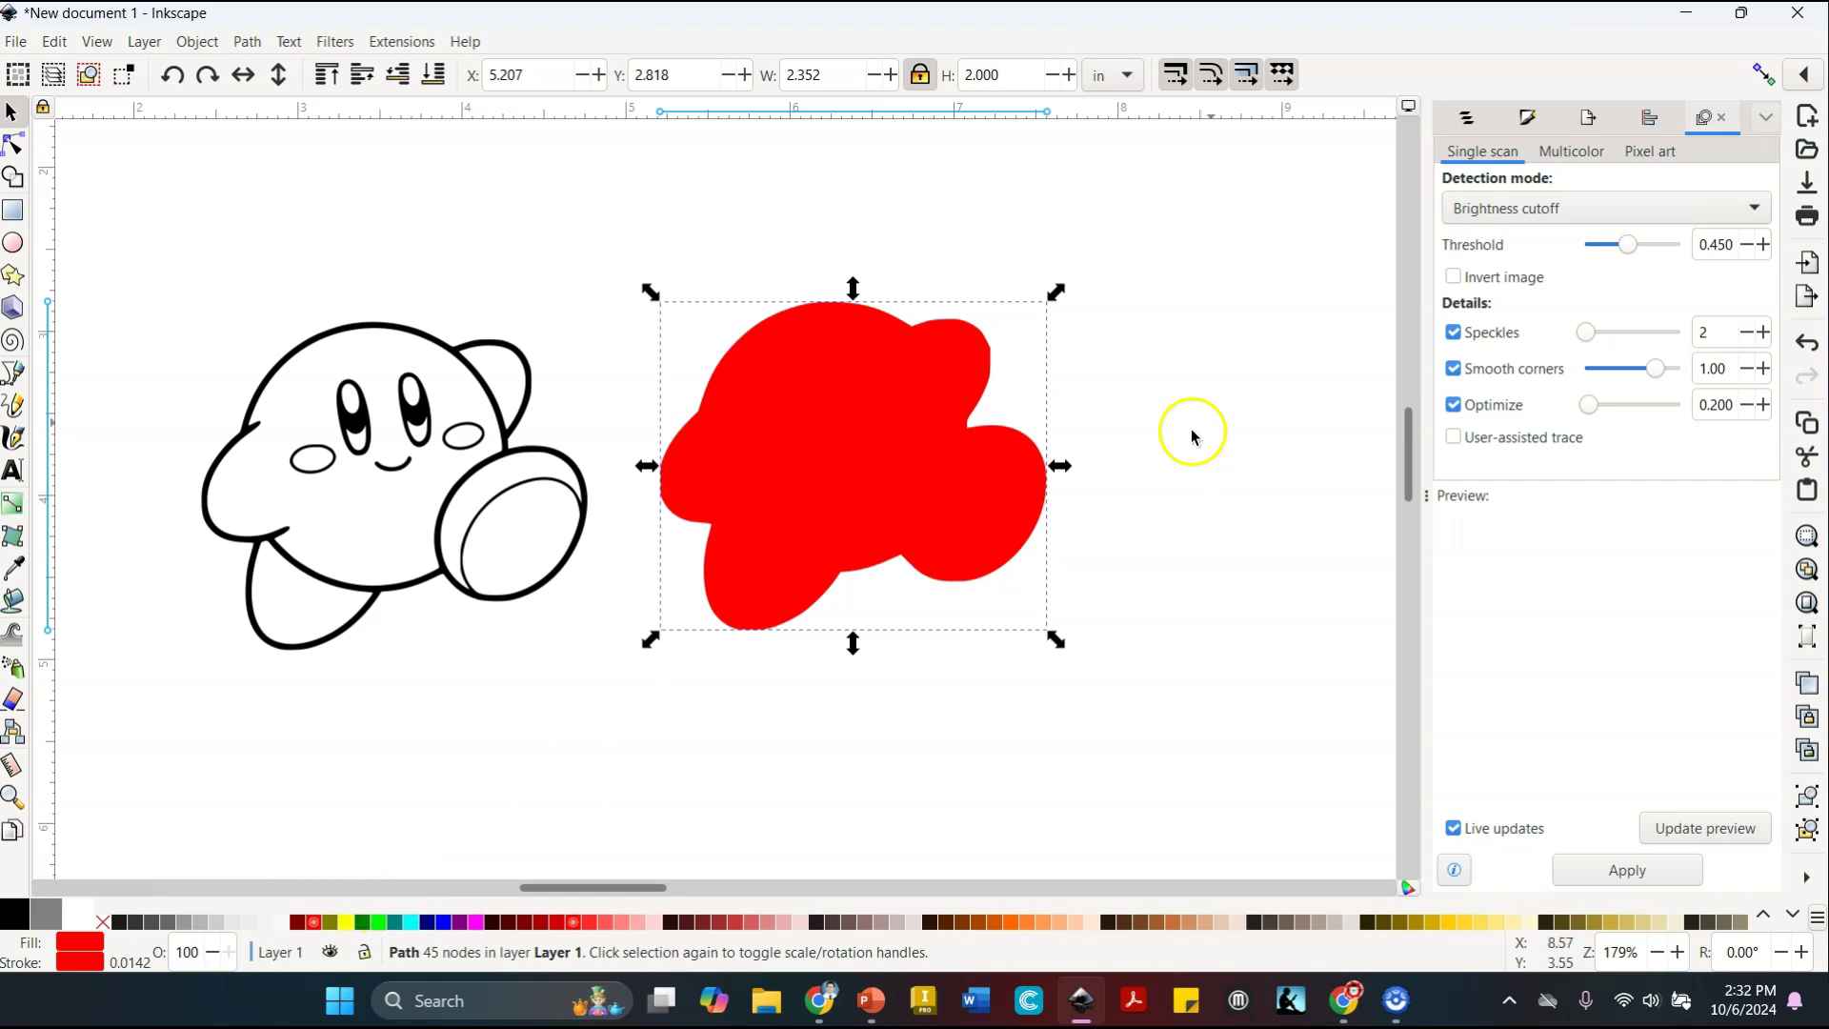
{"action": "left_click", "coordinate": [1807, 881]}
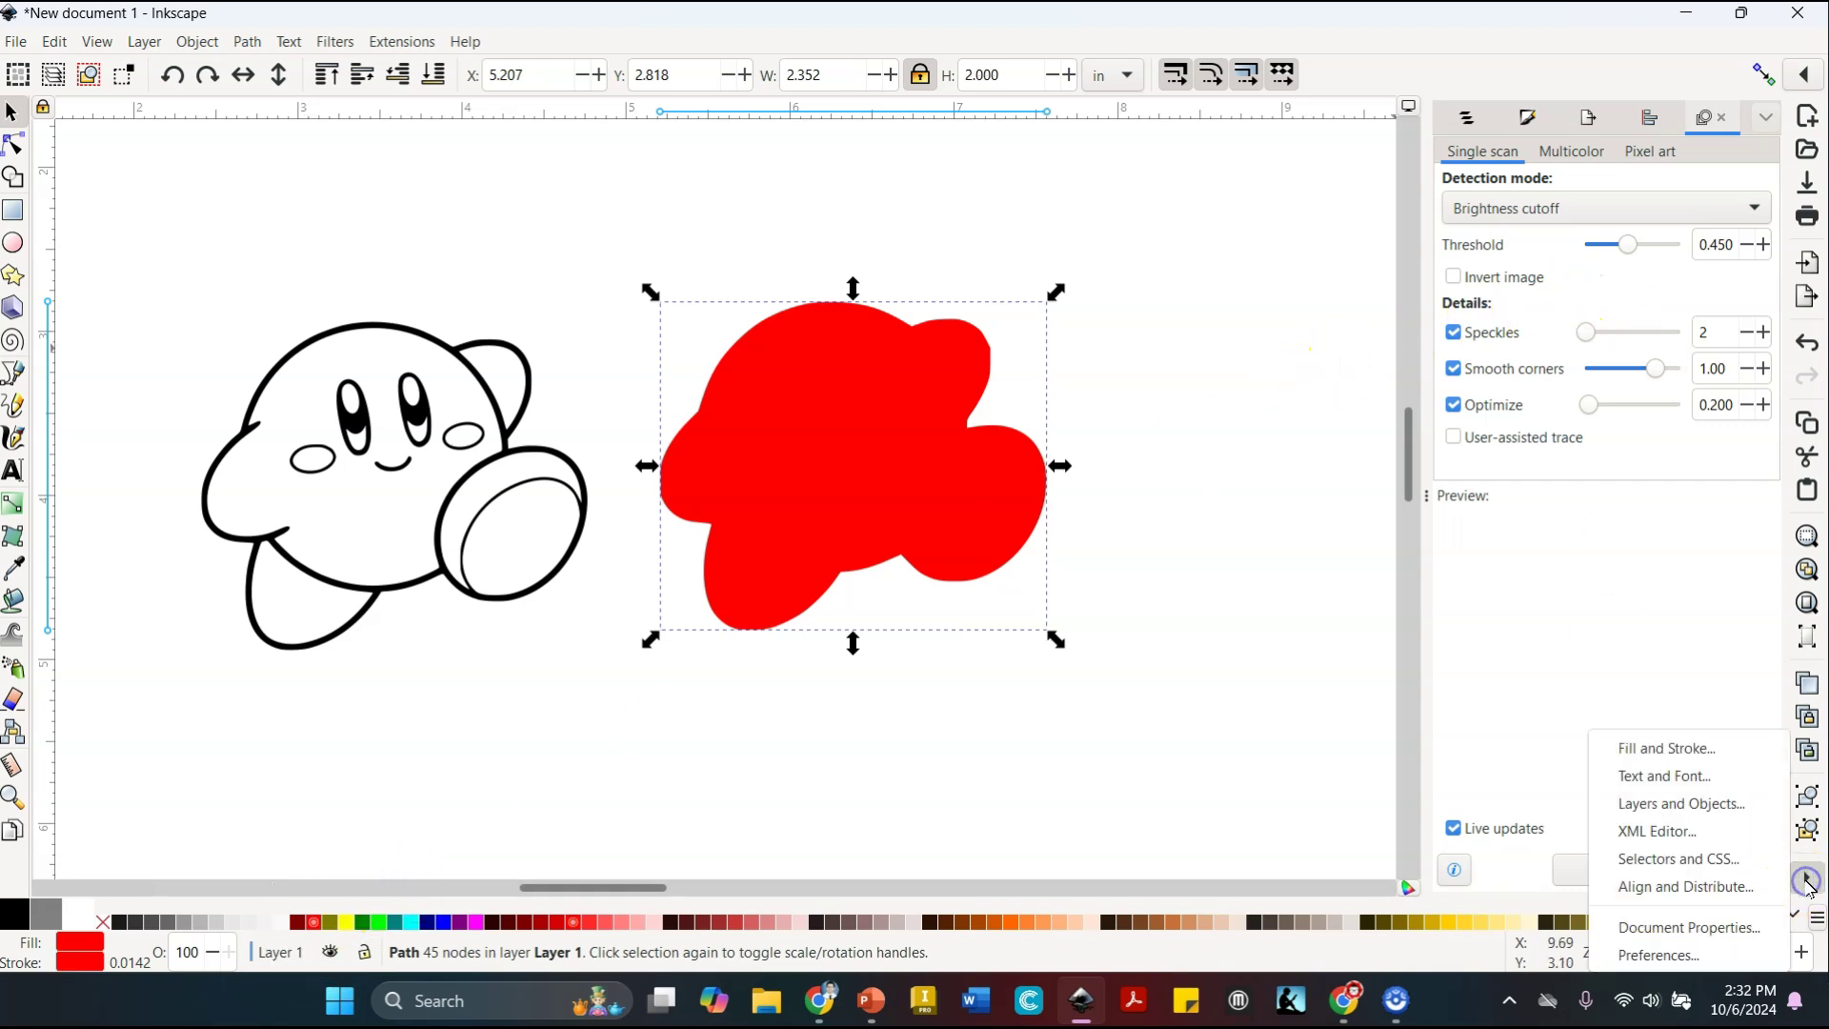
{"action": "left_click", "coordinate": [1806, 884]}
{"action": "left_click", "coordinate": [1809, 885]}
{"action": "left_click", "coordinate": [1810, 886]}
{"action": "left_click", "coordinate": [1810, 885]}
{"action": "left_click", "coordinate": [1705, 748]}
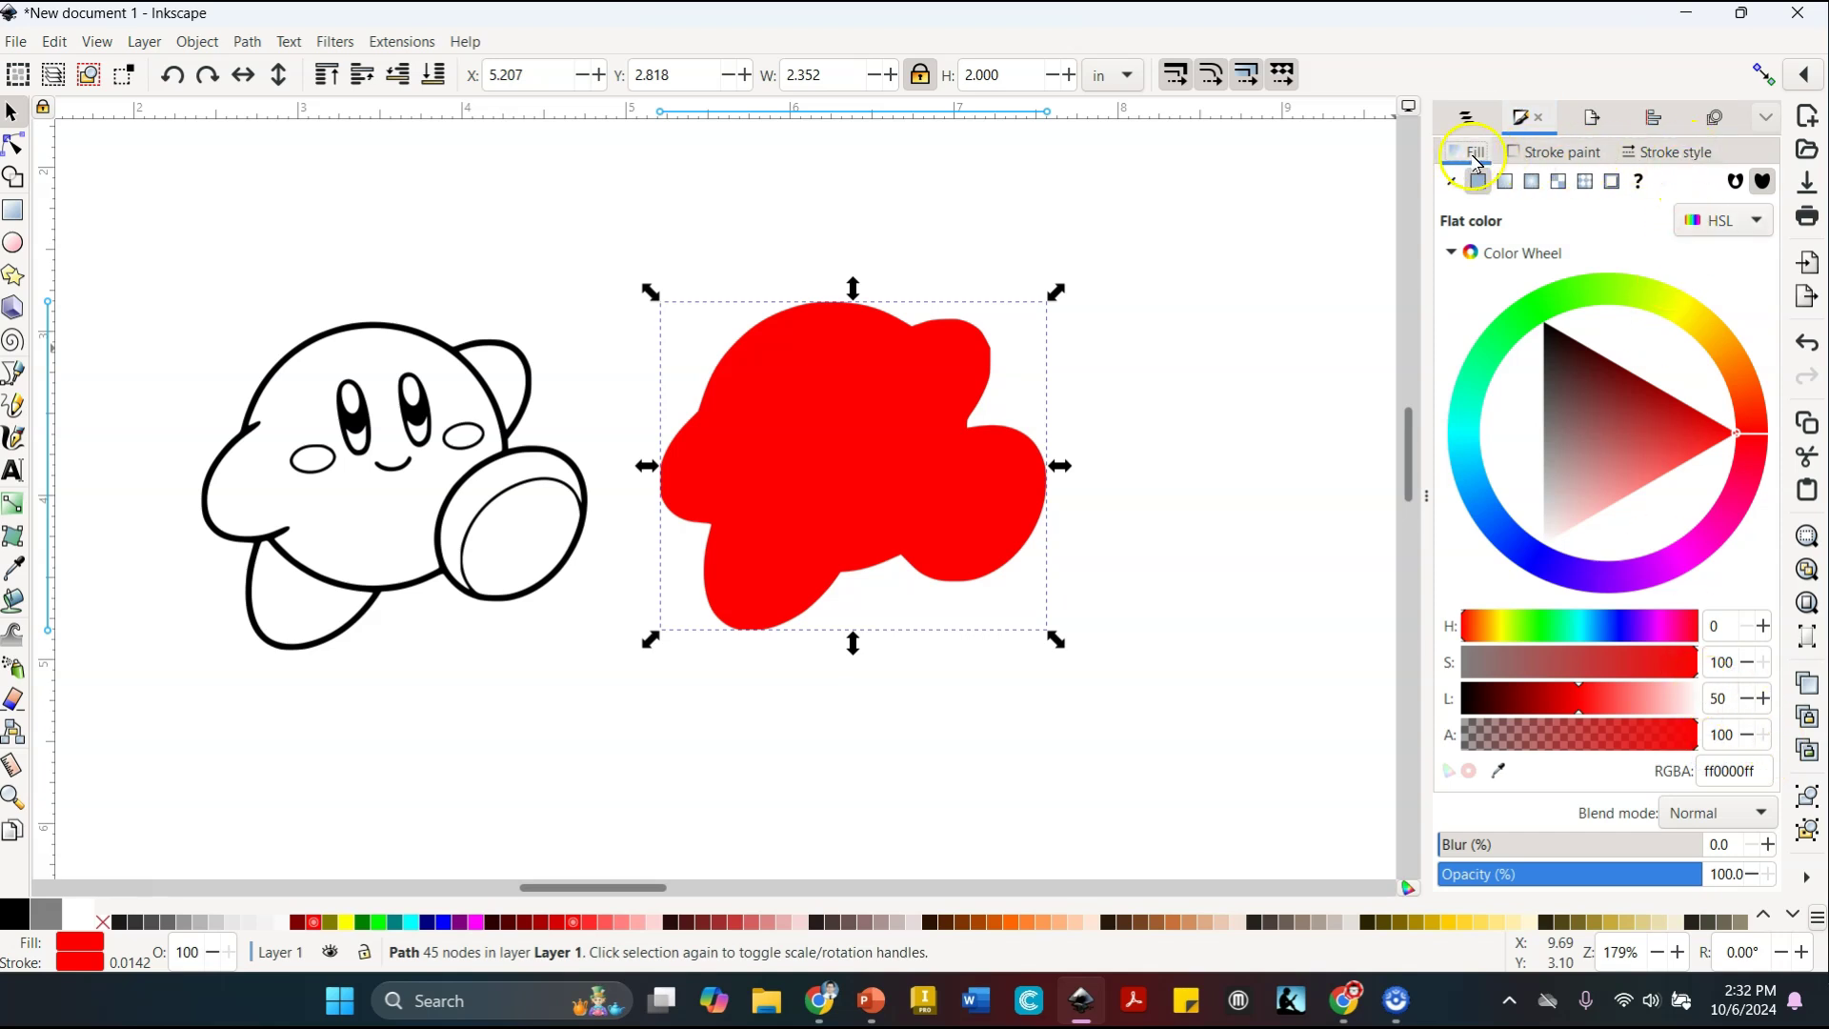
{"action": "left_click", "coordinate": [1697, 155]}
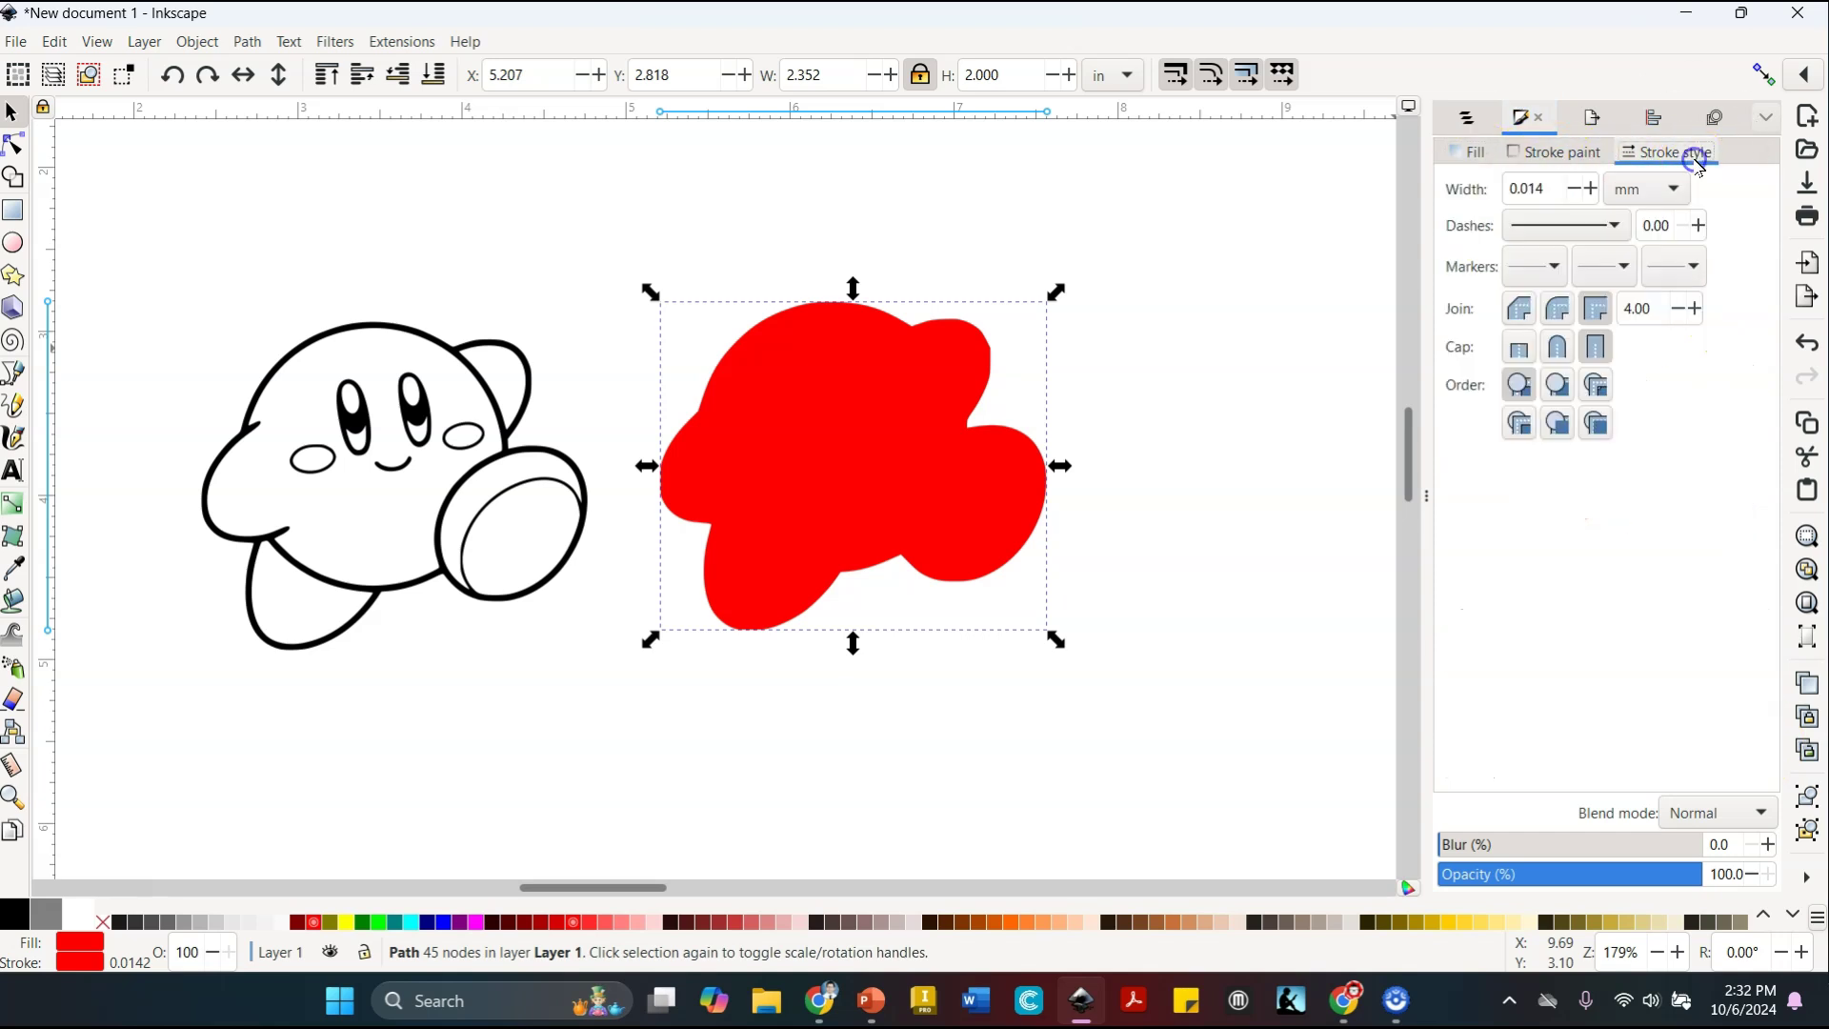
{"action": "left_click", "coordinate": [1671, 189]}
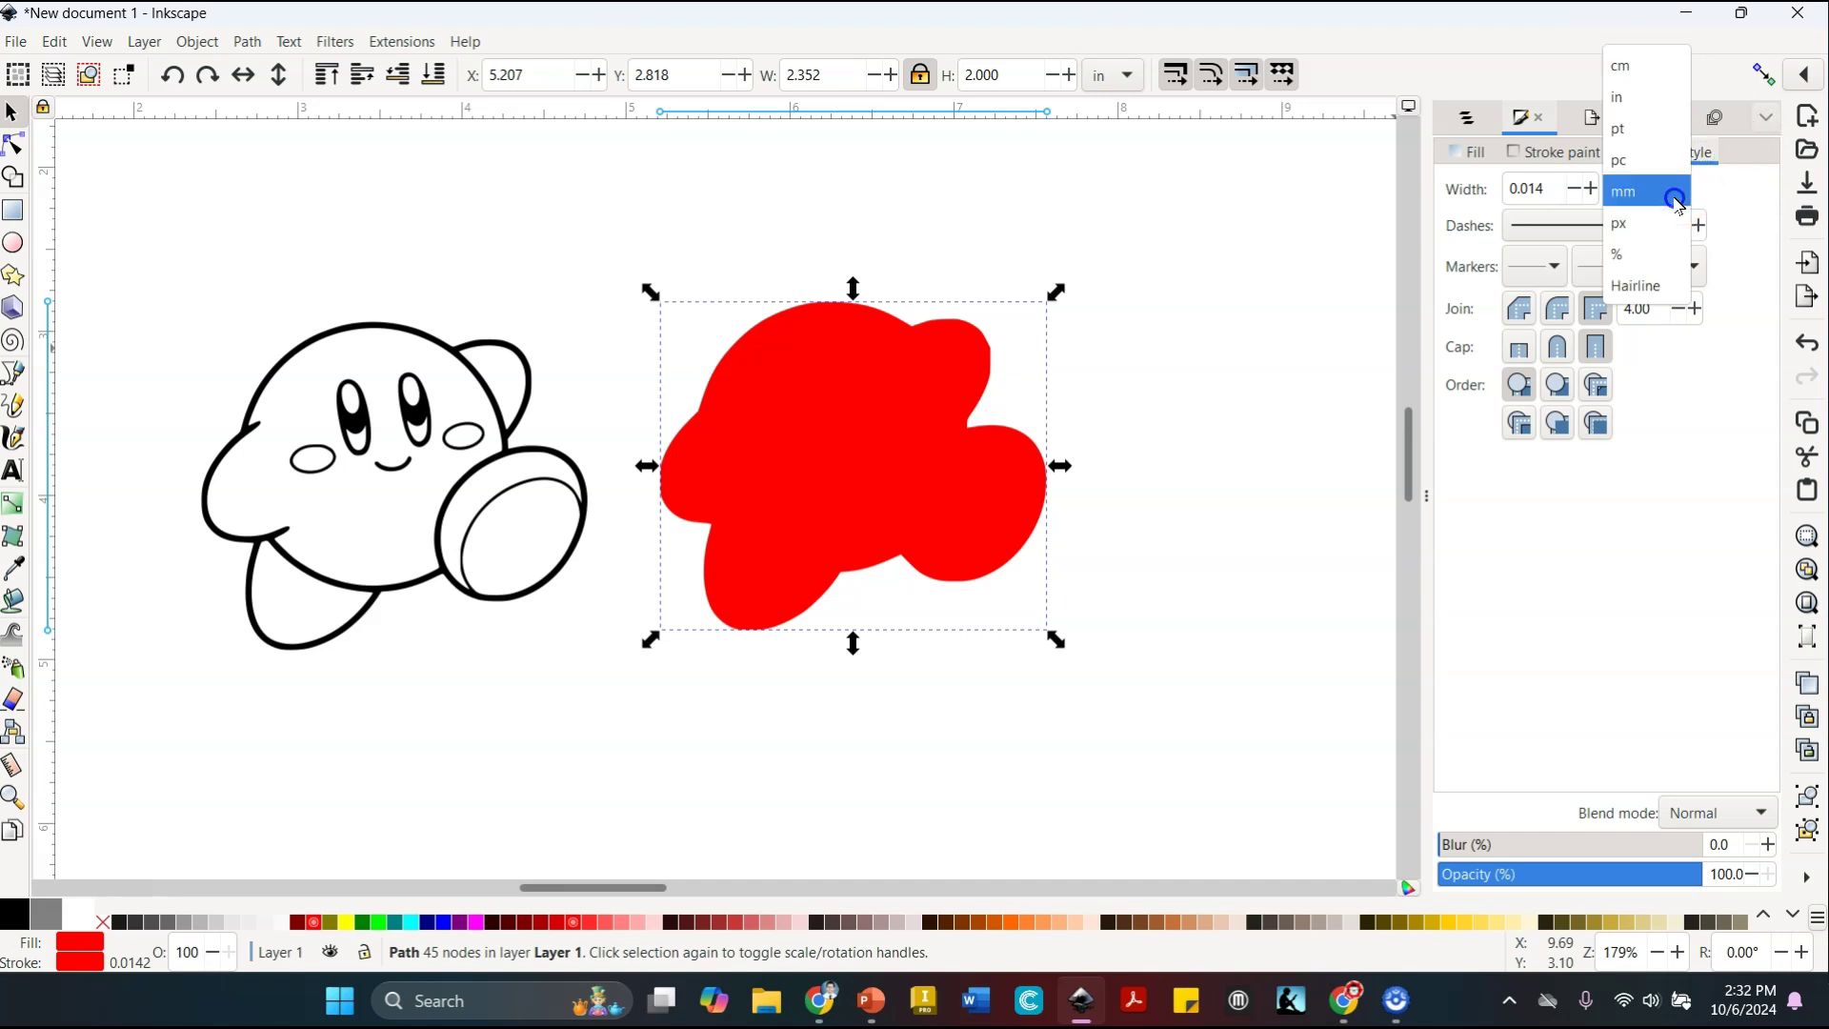
{"action": "left_click", "coordinate": [1650, 122]}
{"action": "left_click", "coordinate": [1543, 188]}
{"action": "left_click_drag", "start_coordinate": [1543, 188], "coordinate": [1474, 197]}
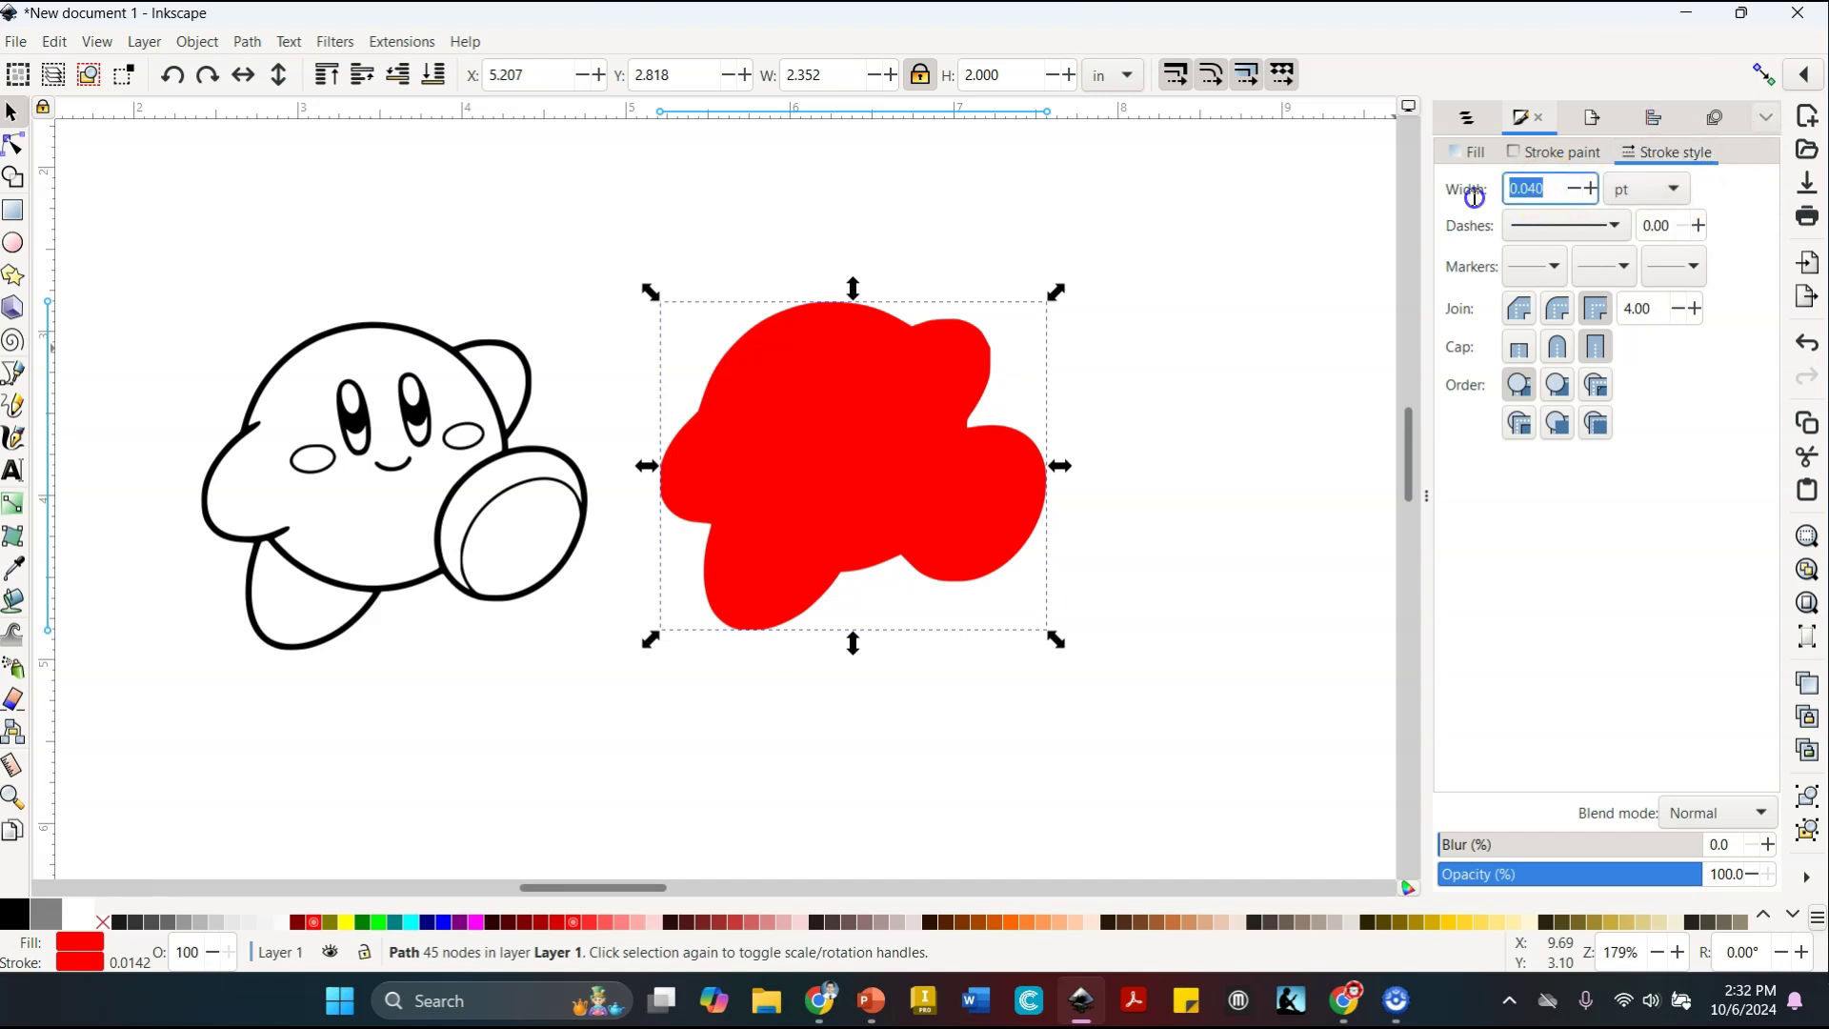
{"action": "type", "text": "1"}
{"action": "key", "text": "Return"}
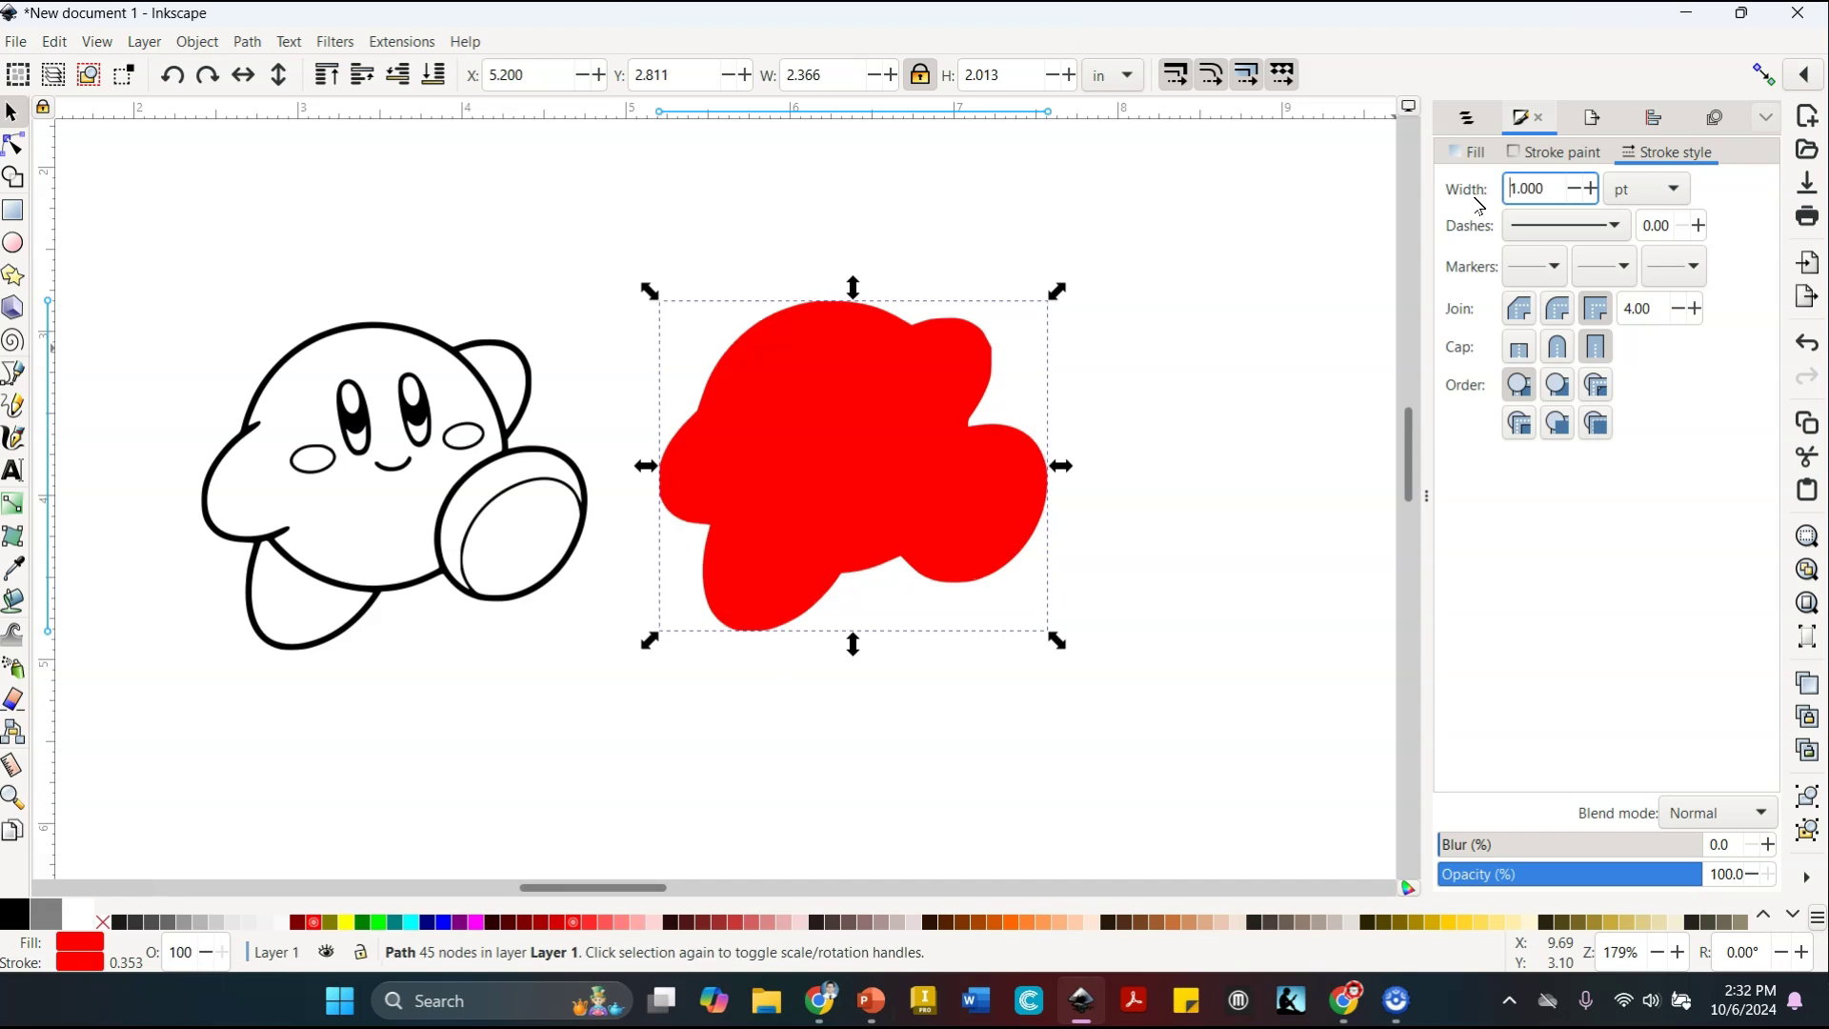
Remove the fill from the Kirby silhouette, keeping only its red stroke, and deselect it
{"action": "left_click", "coordinate": [1470, 152]}
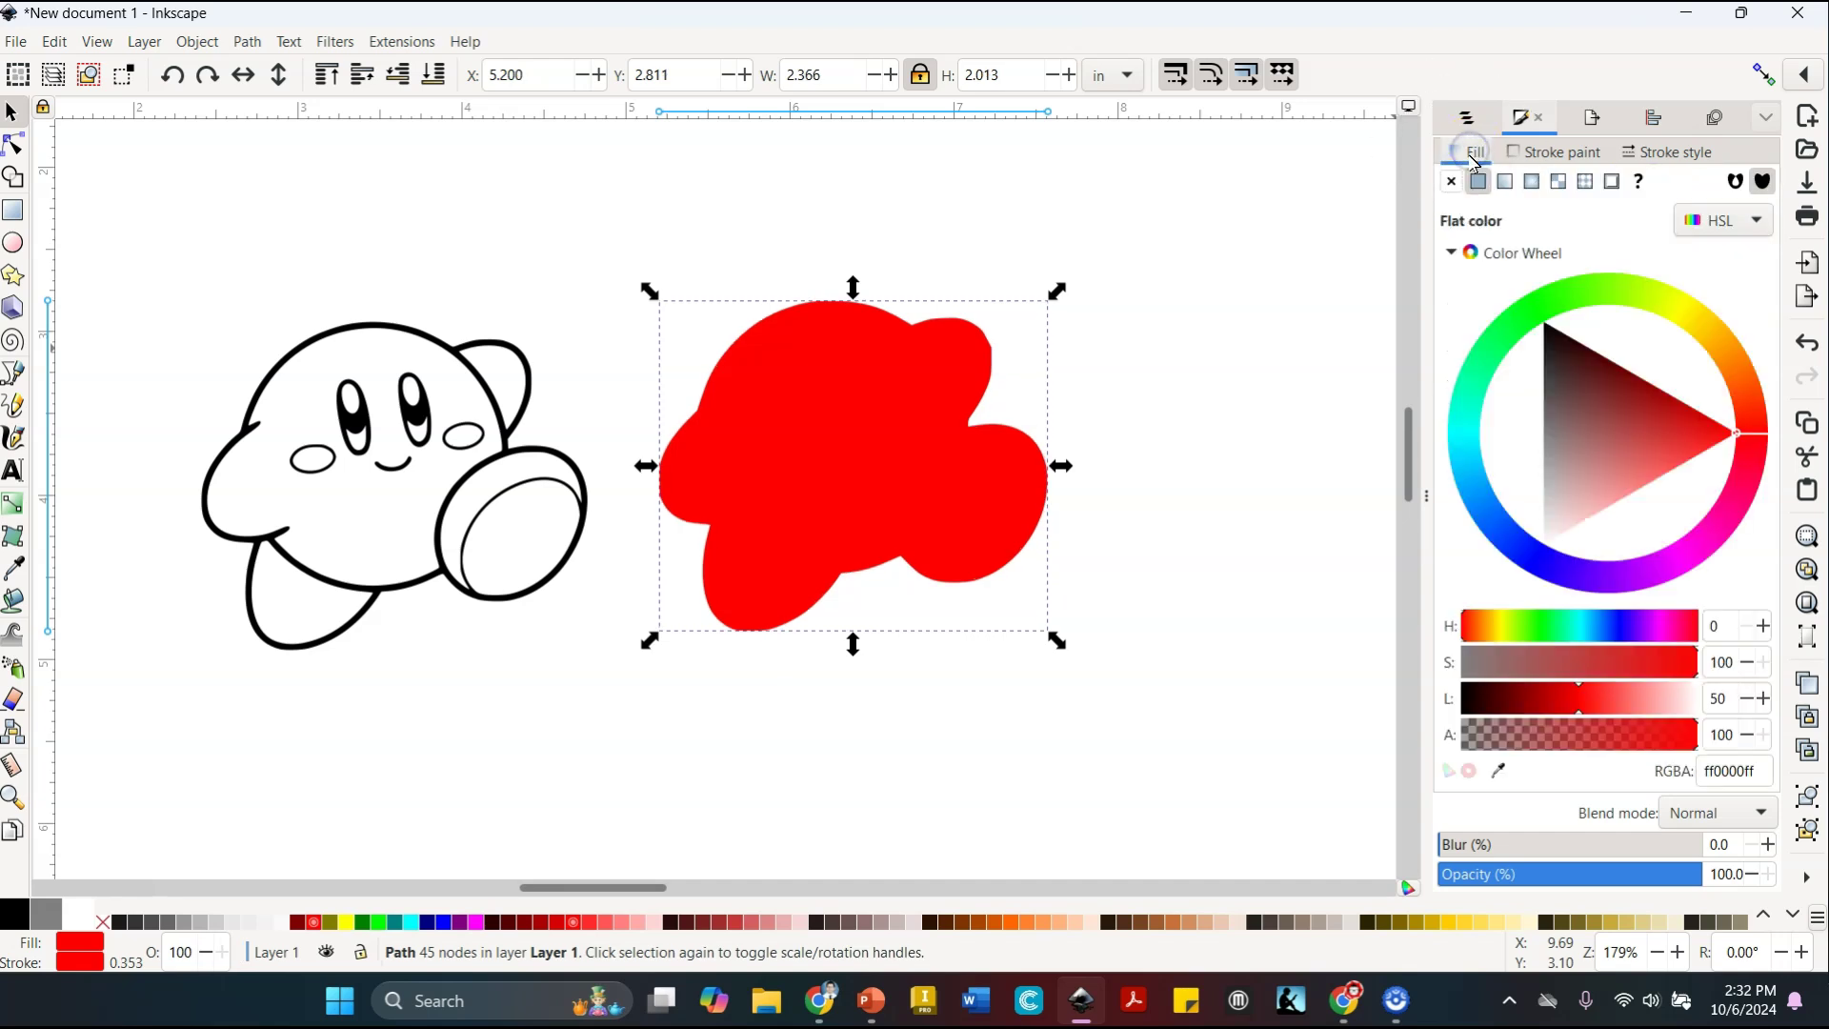
{"action": "left_click", "coordinate": [1451, 182]}
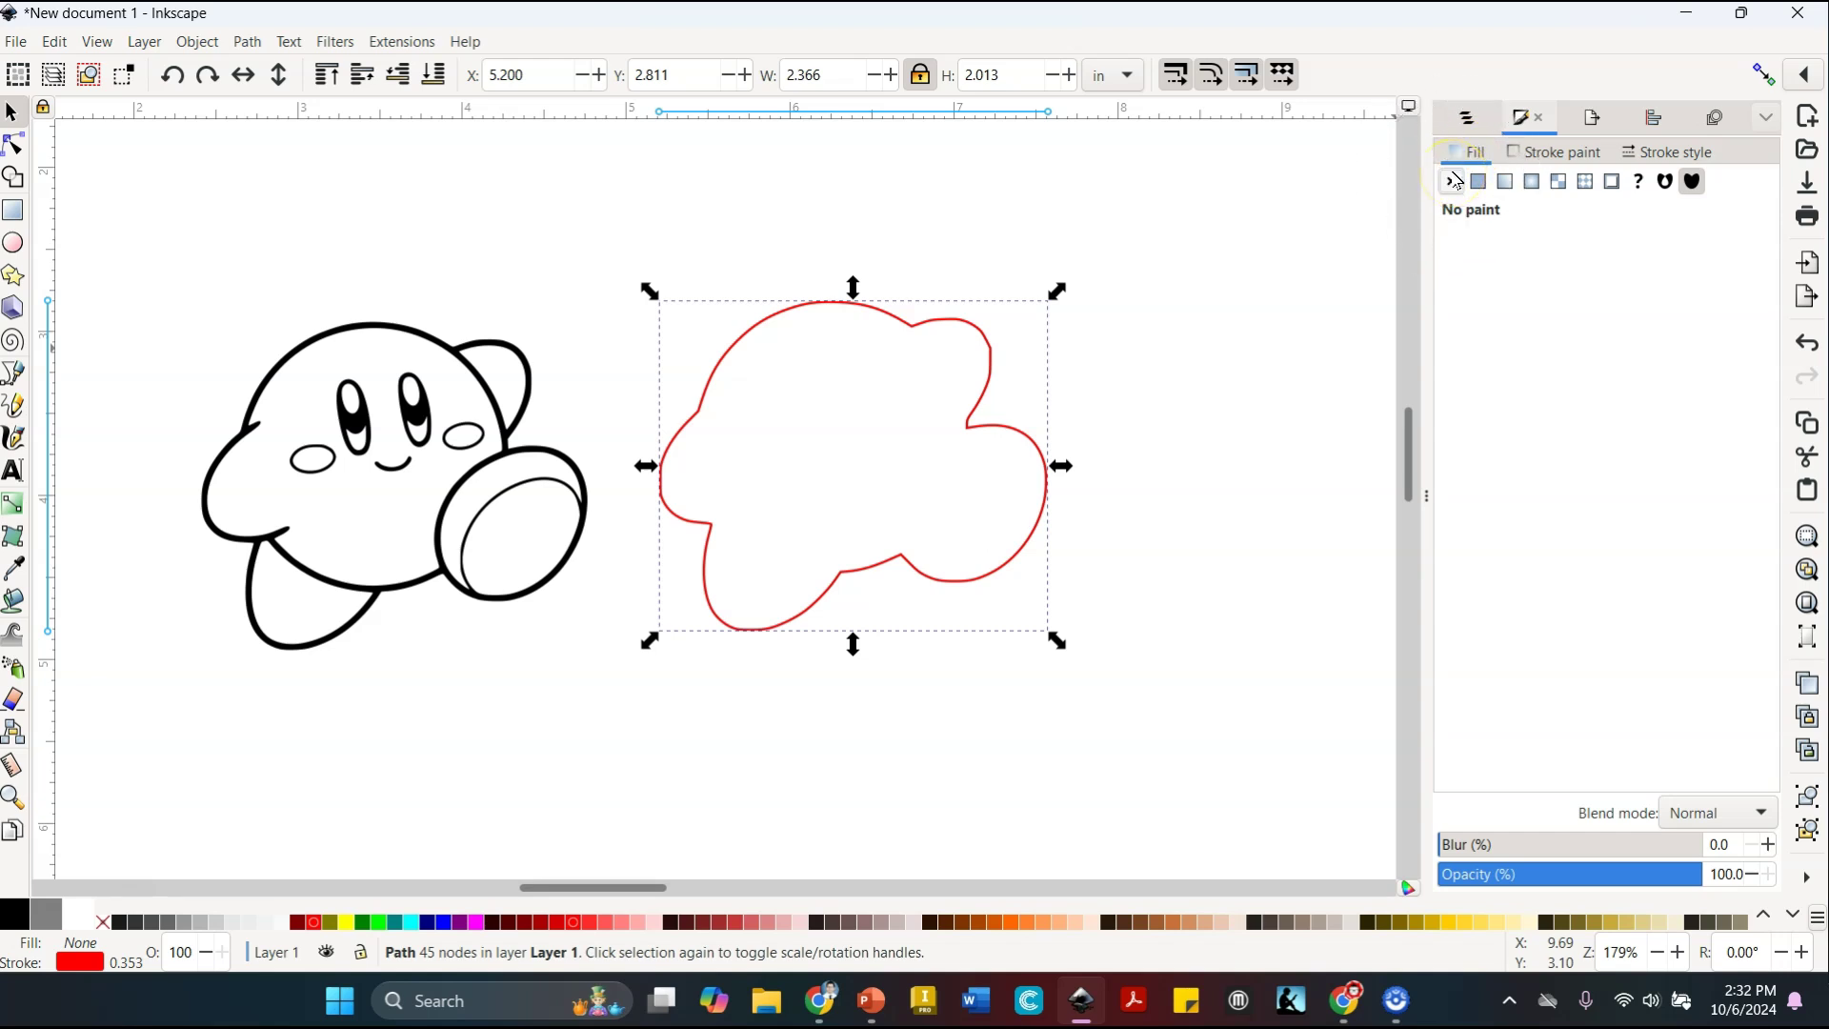
{"action": "right_click", "coordinate": [112, 920]}
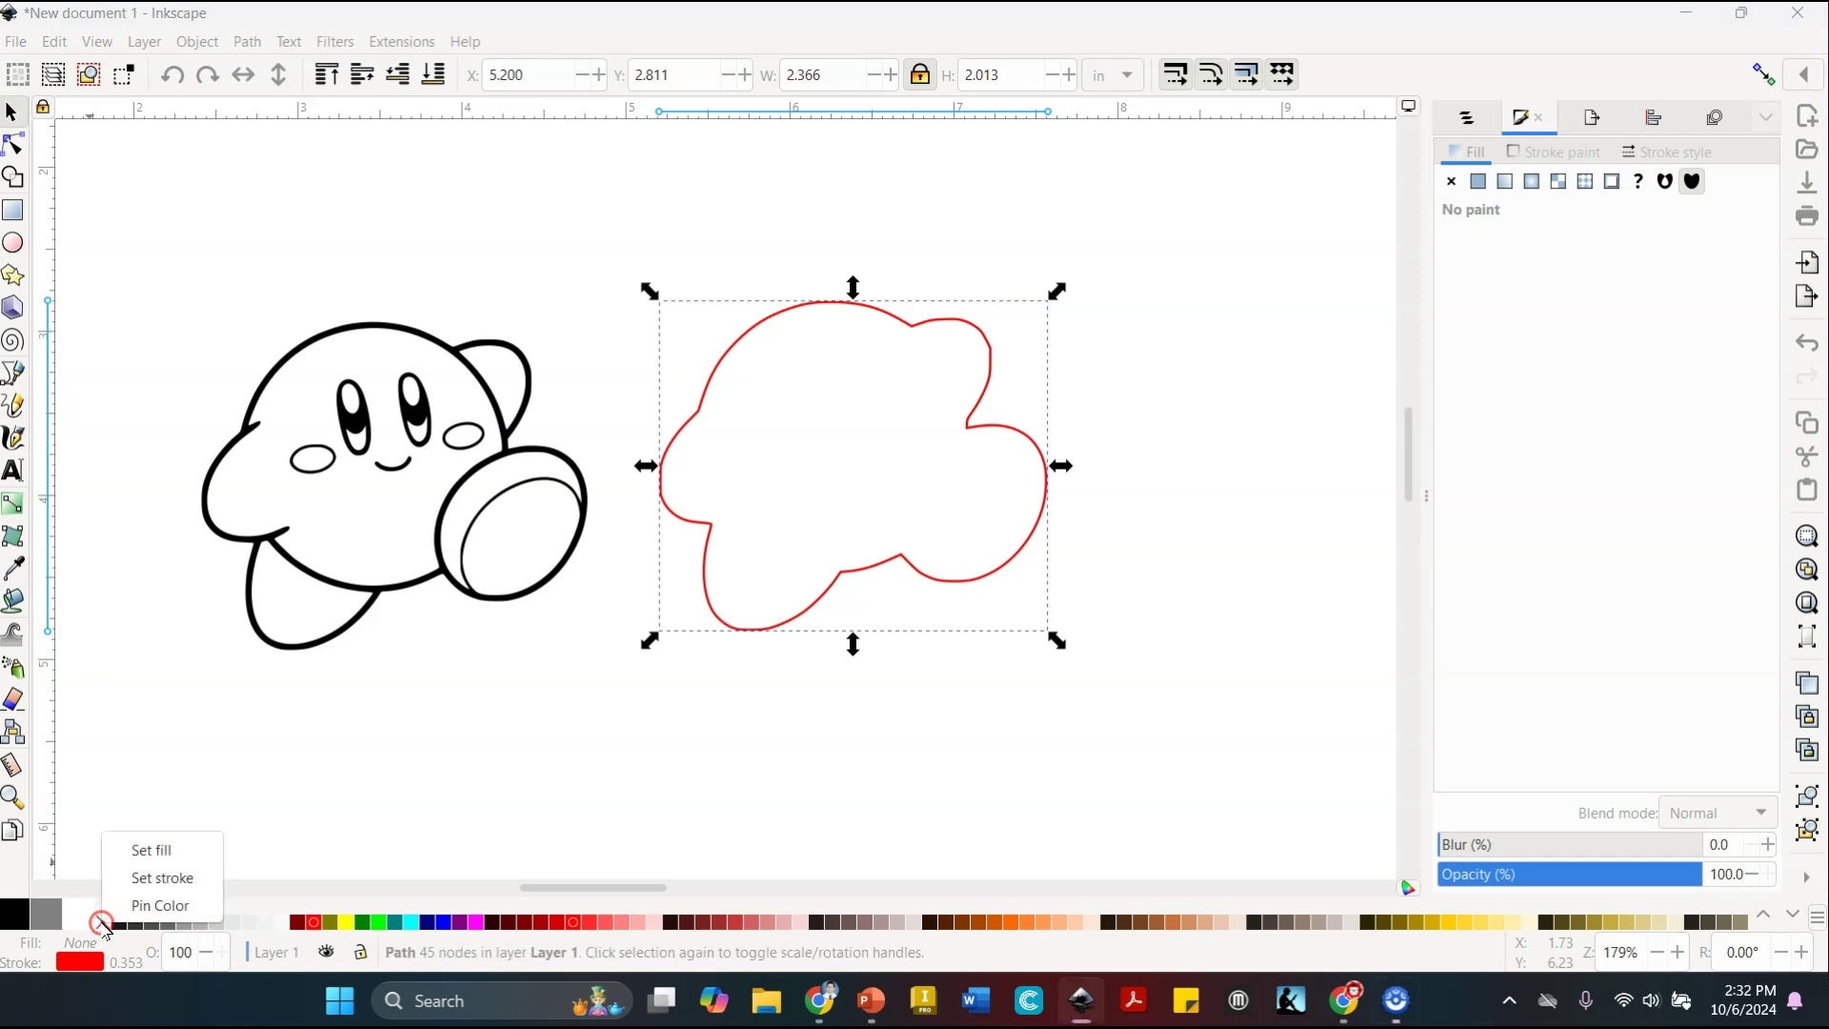
{"action": "left_click", "coordinate": [176, 862]}
{"action": "left_click", "coordinate": [682, 748]}
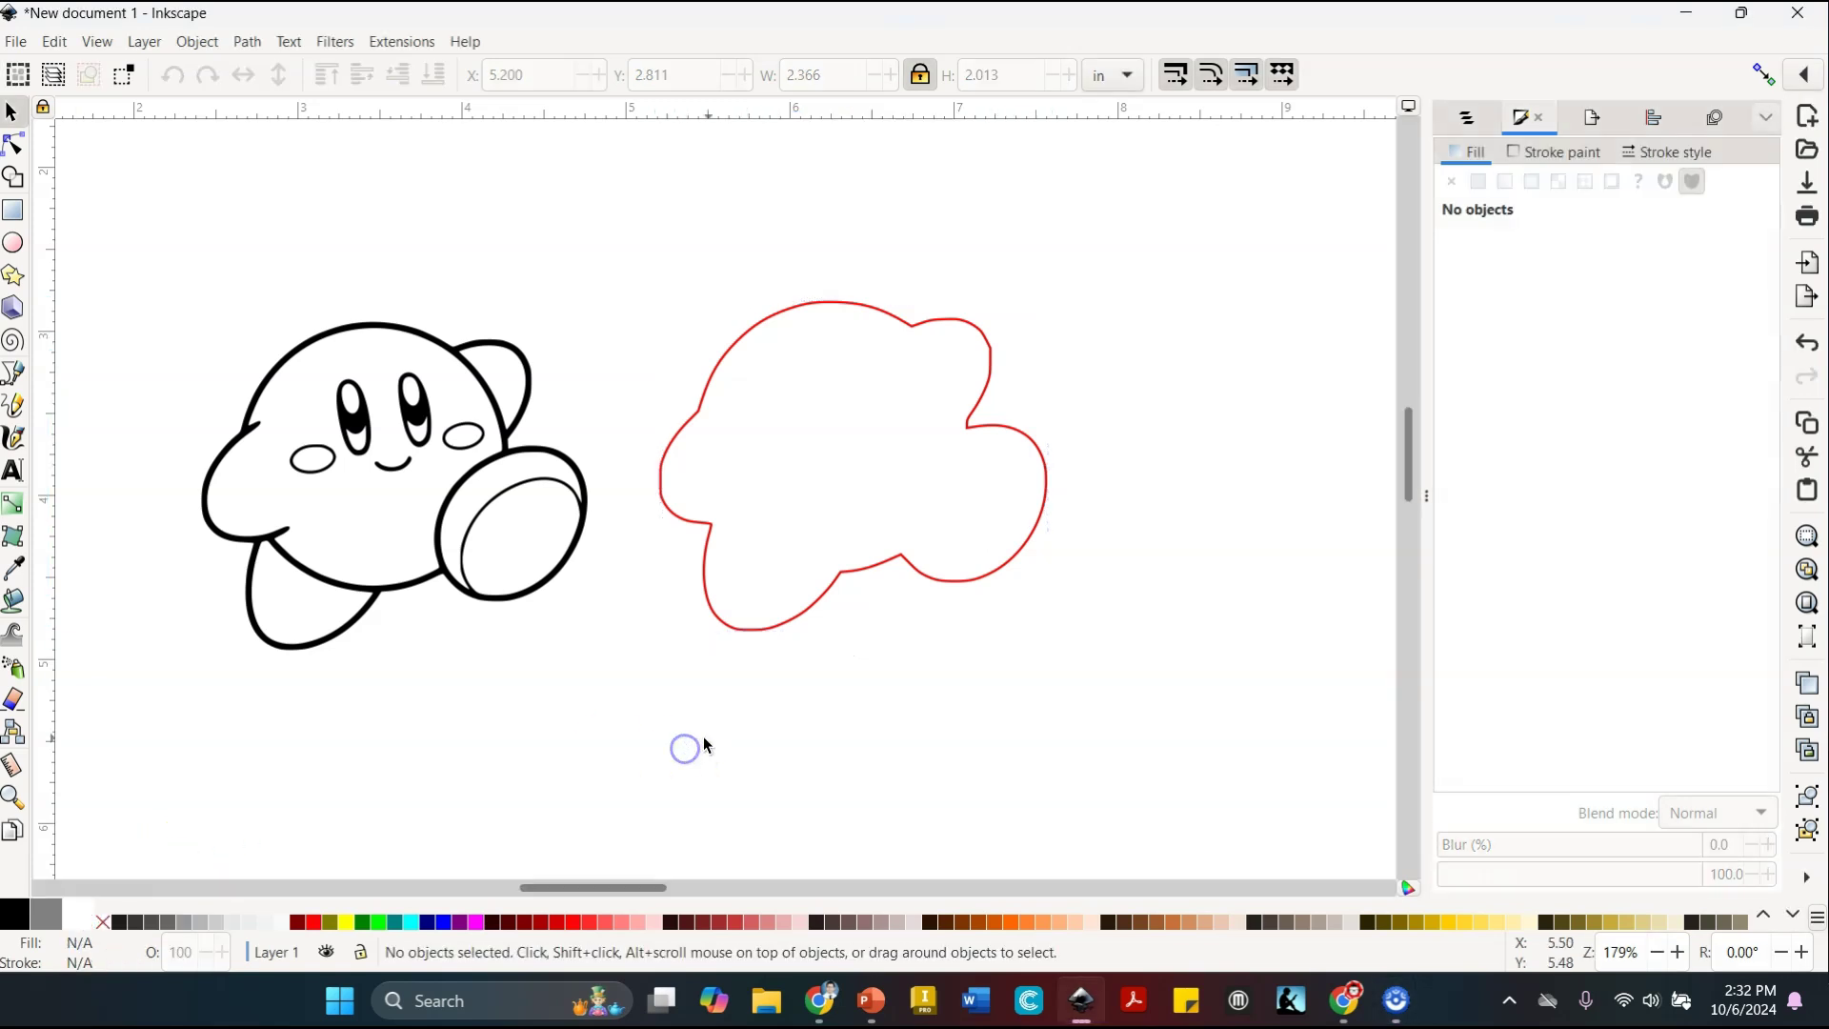
Center the red silhouette and the Kirby drawing on each other horizontally and vertically, relative to the selection area
{"action": "left_click", "coordinate": [716, 357]}
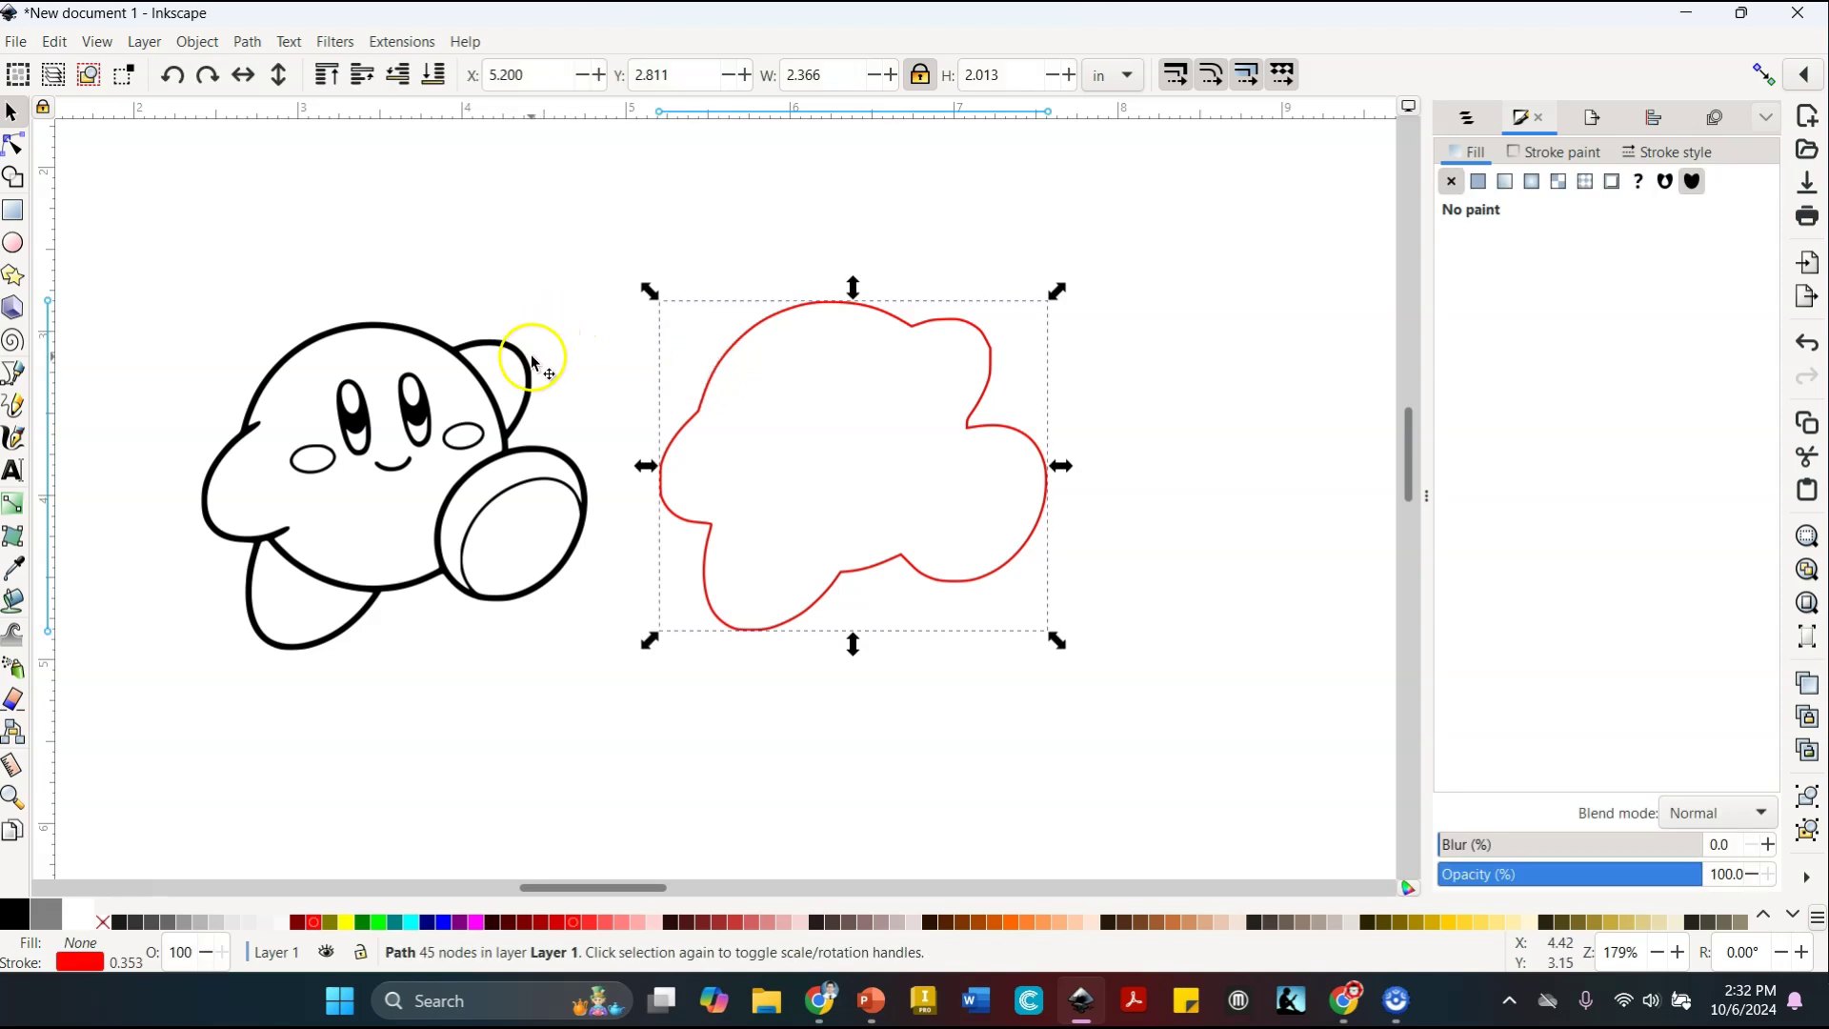
{"action": "left_click", "coordinate": [531, 362]}
{"action": "left_click", "coordinate": [750, 335]}
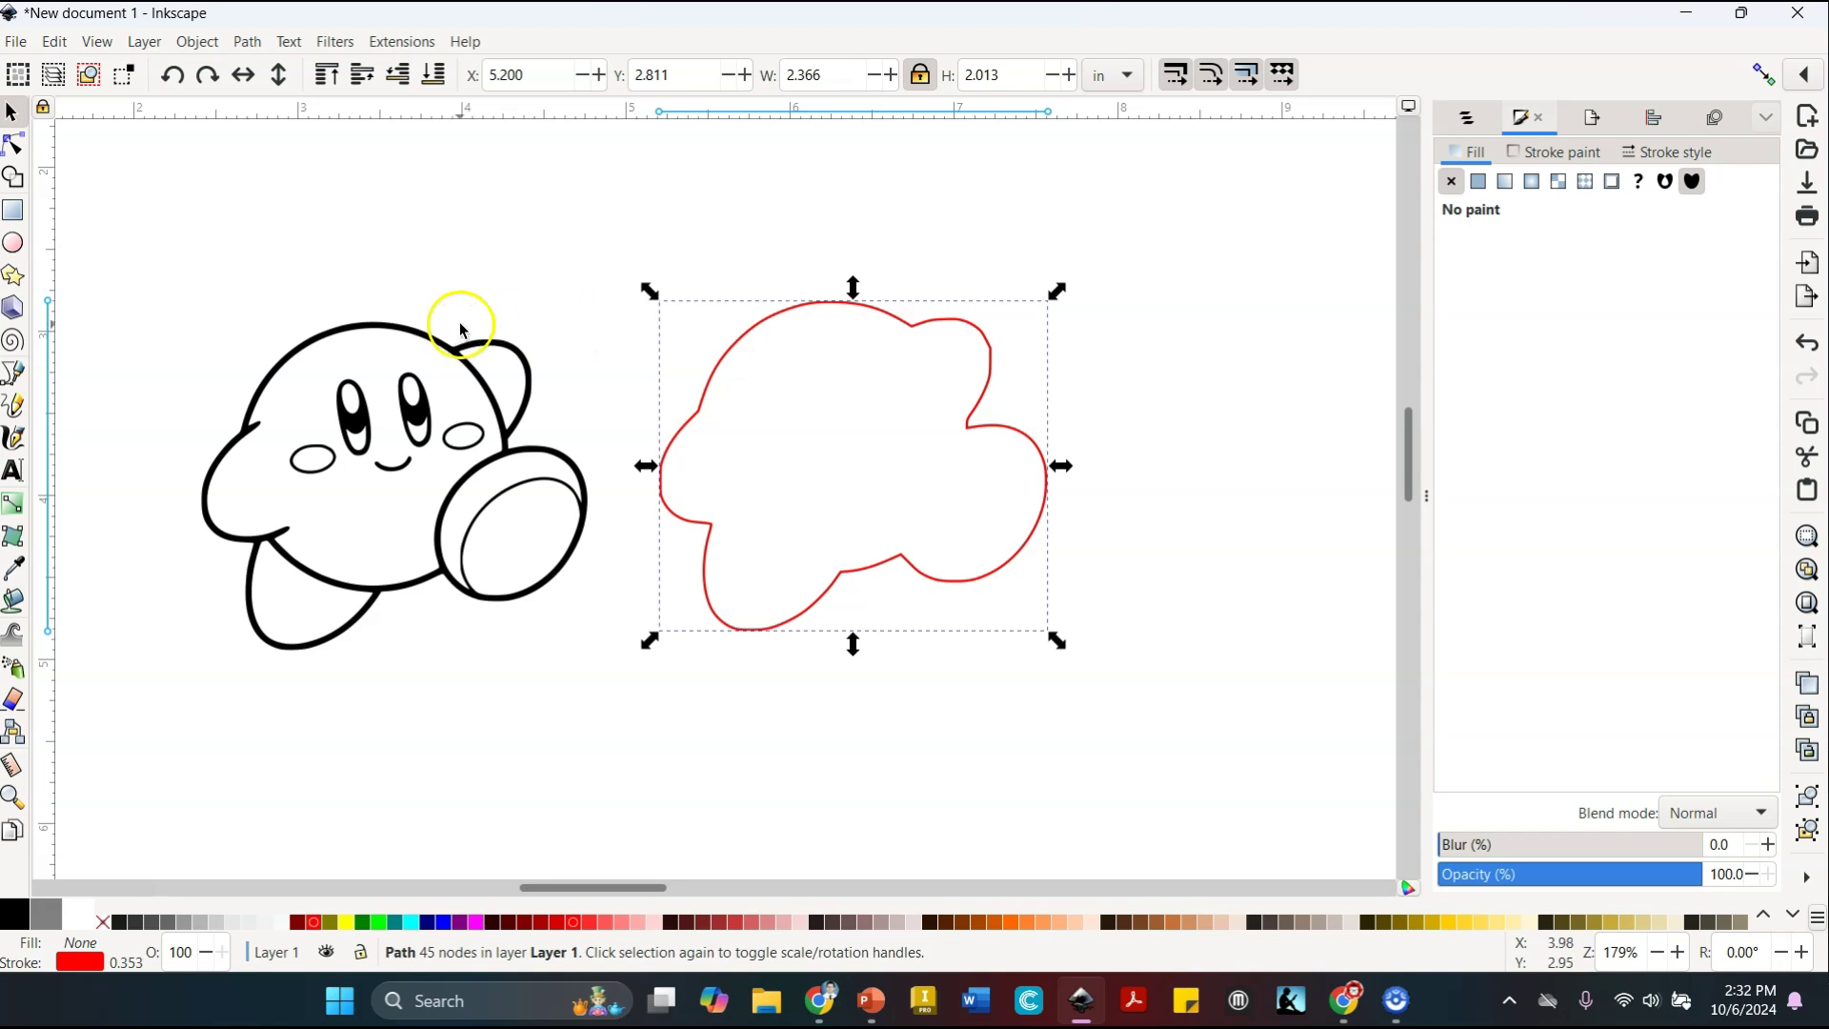
{"action": "left_click", "coordinate": [454, 352], "text": "shift"}
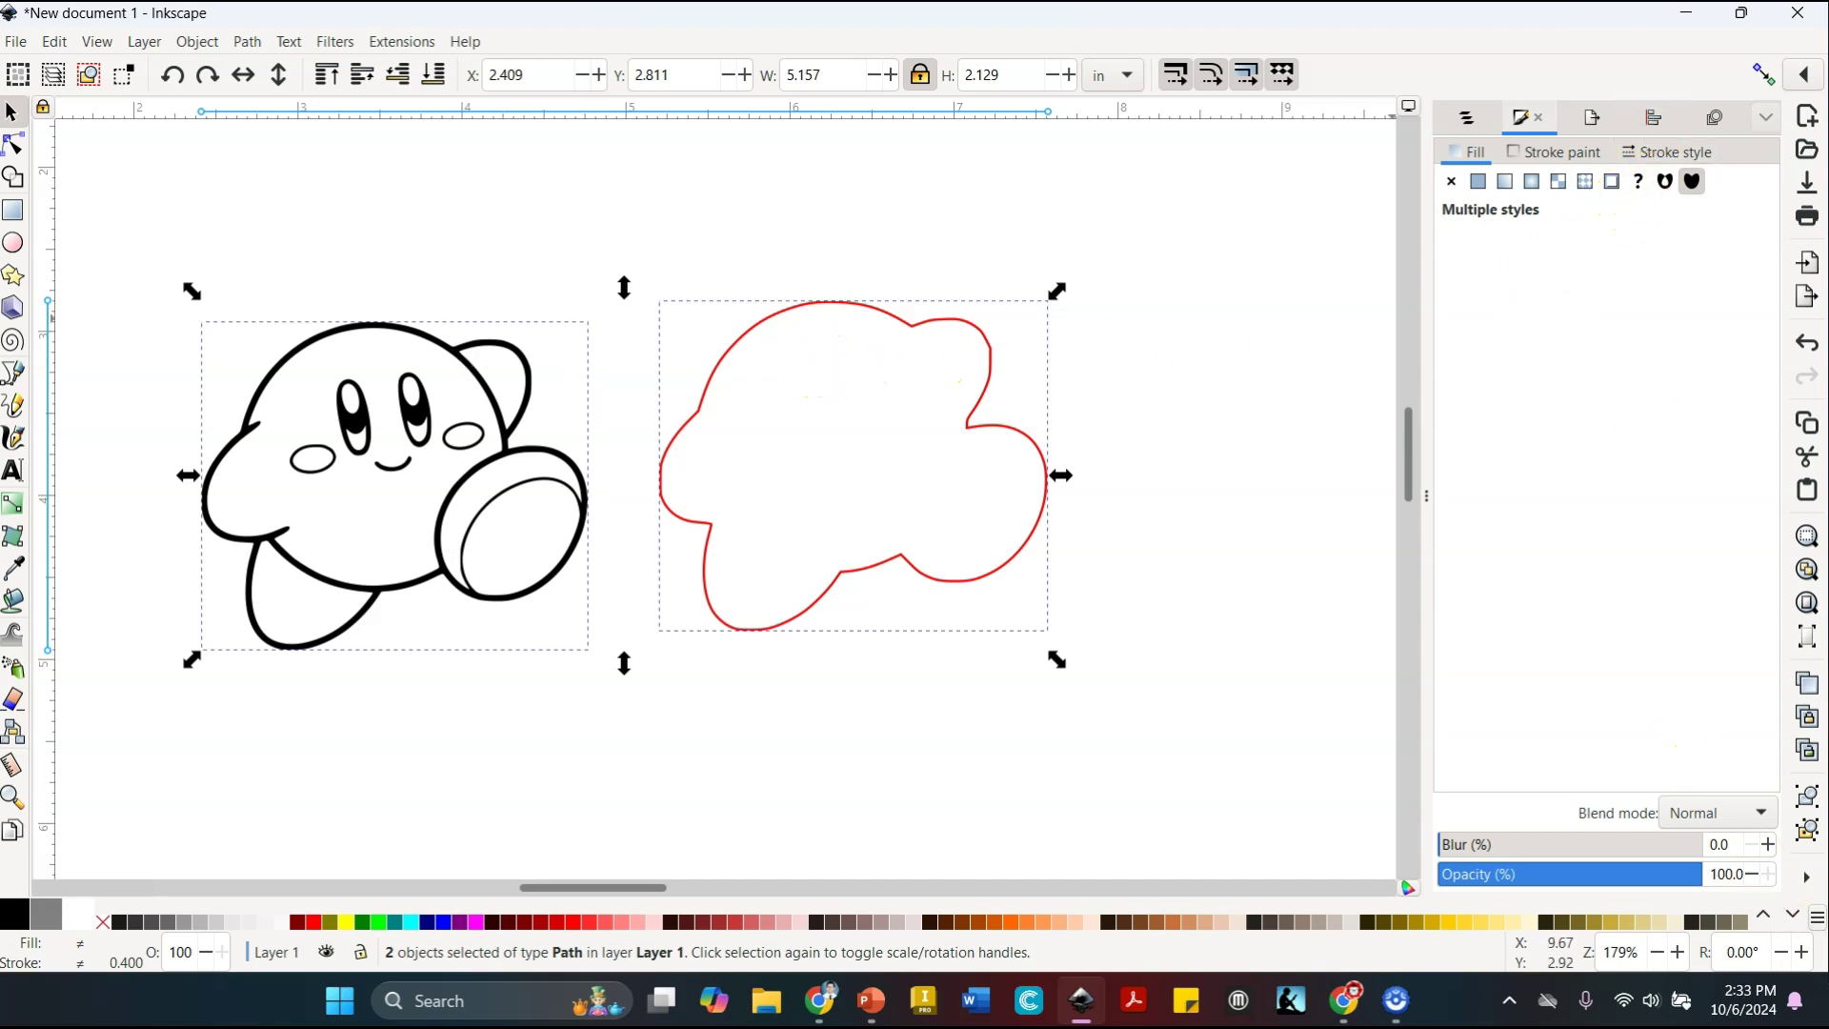
{"action": "left_click", "coordinate": [1808, 880]}
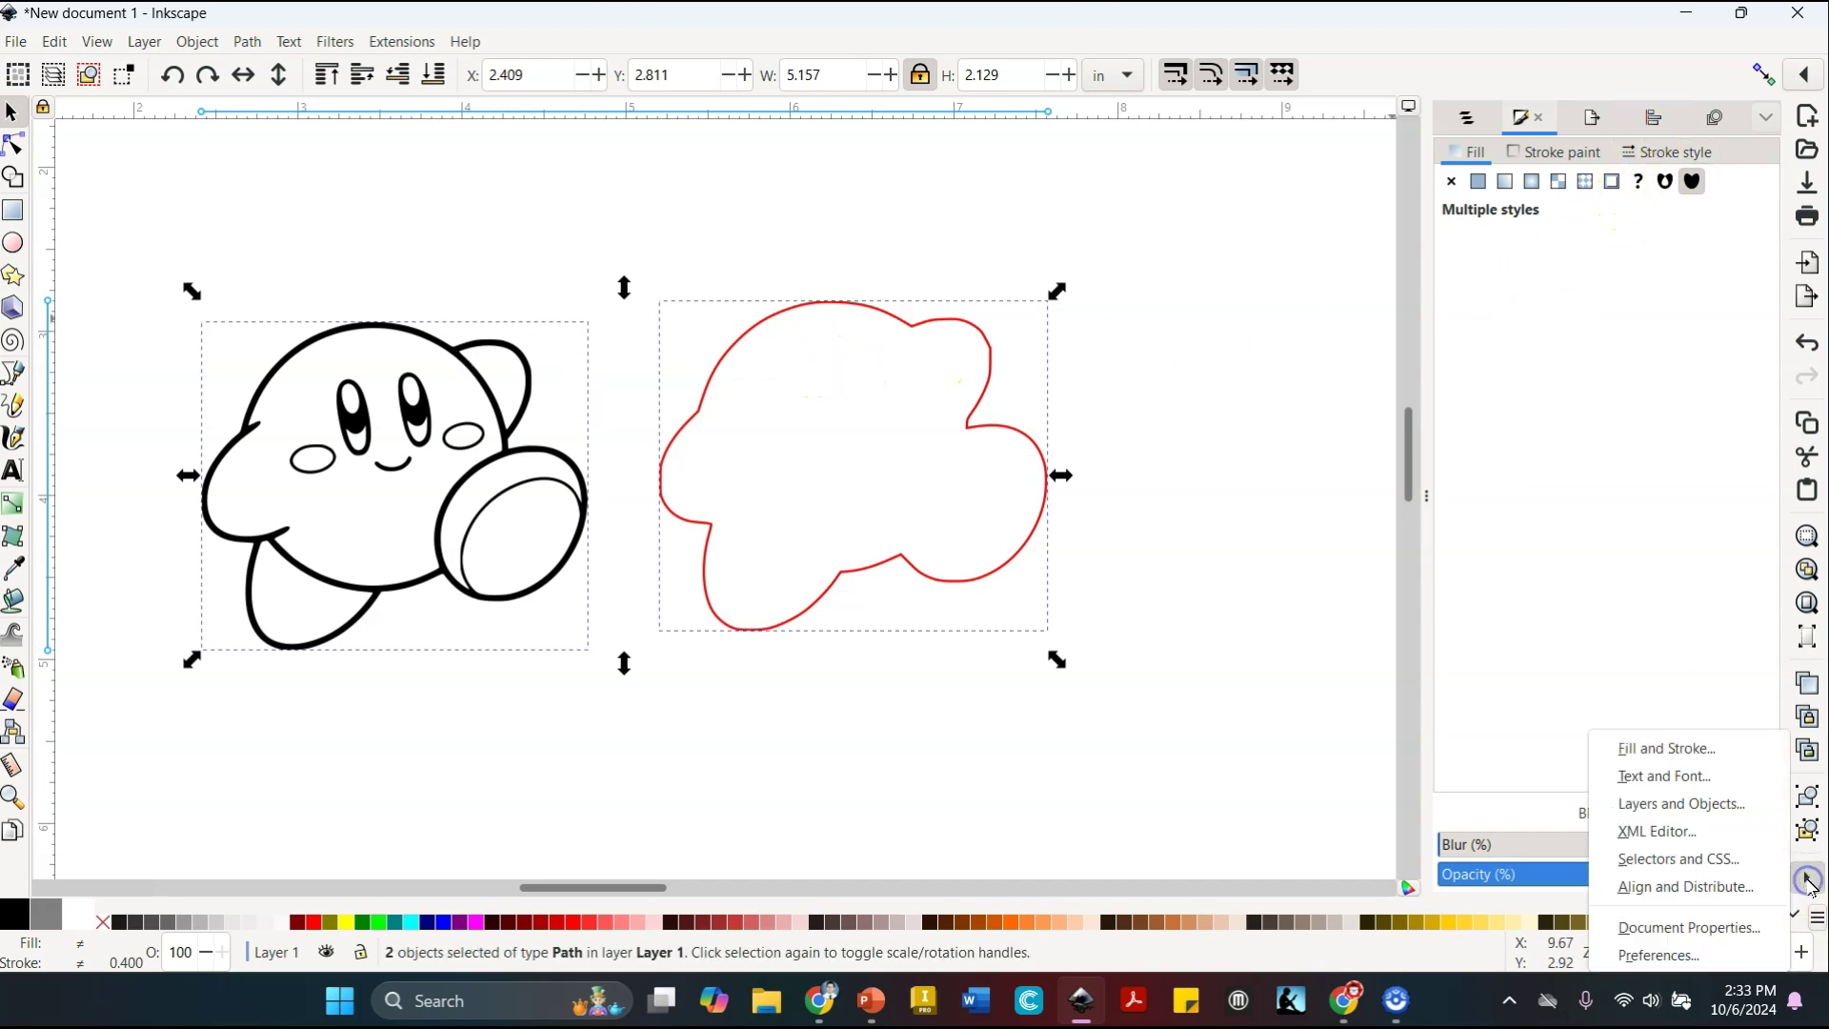
{"action": "left_click", "coordinate": [1711, 880]}
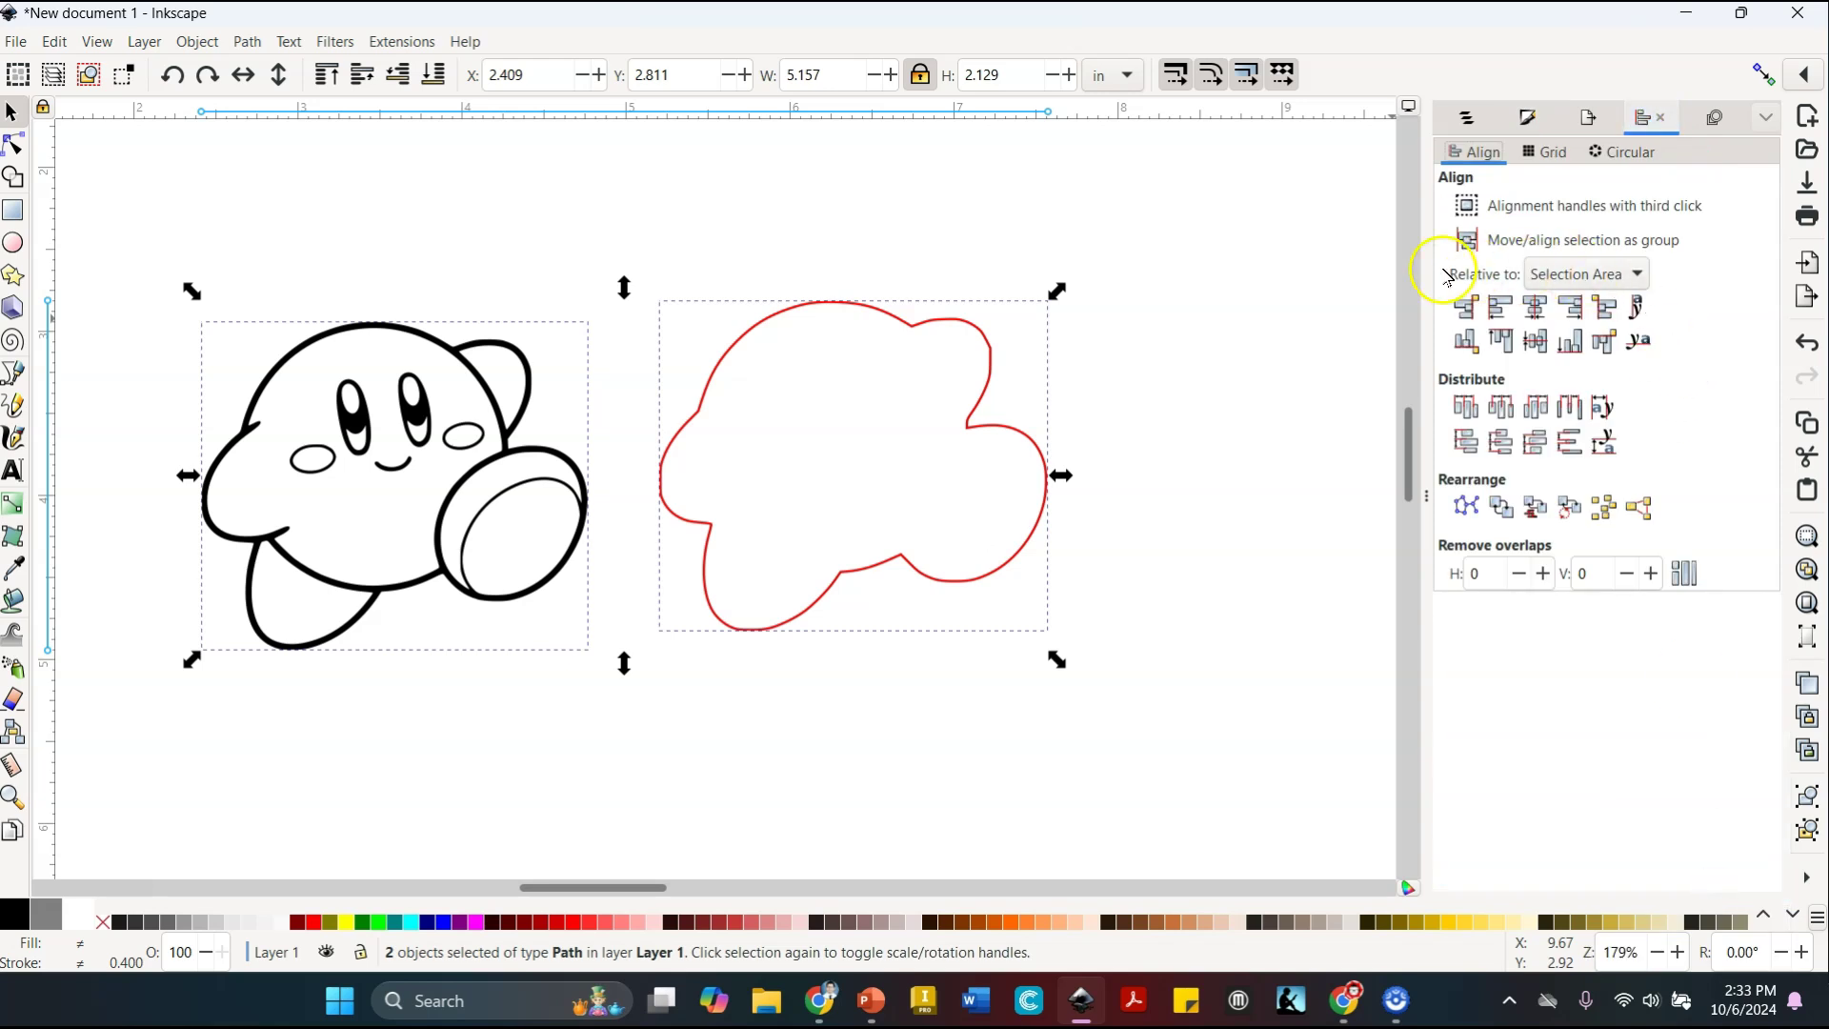
{"action": "left_click", "coordinate": [1548, 318]}
{"action": "left_click", "coordinate": [1544, 347]}
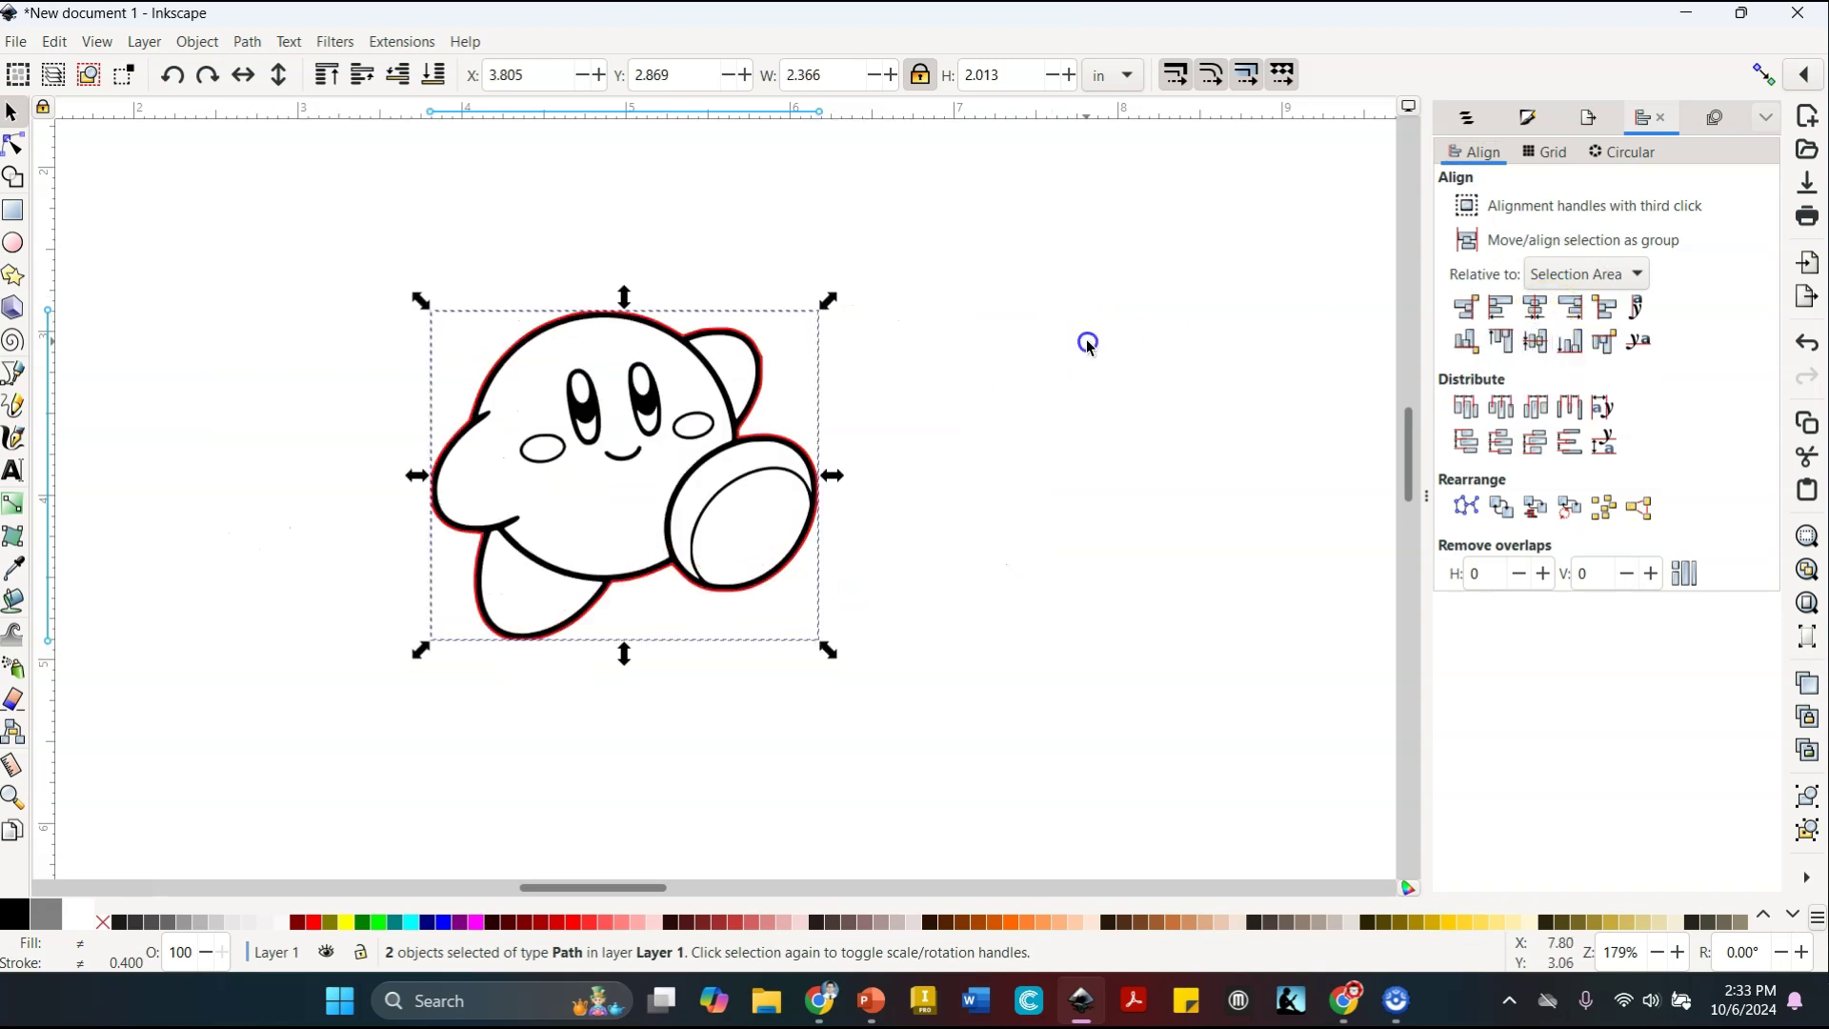
Examine the red outline's fit around the Kirby drawing, and check the borders of the sample keychains in PowerPoint before returning to Inkscape
{"action": "left_click", "coordinate": [727, 324]}
{"action": "scroll", "coordinate": [727, 324], "scroll_direction": "up", "scroll_amount": 4}
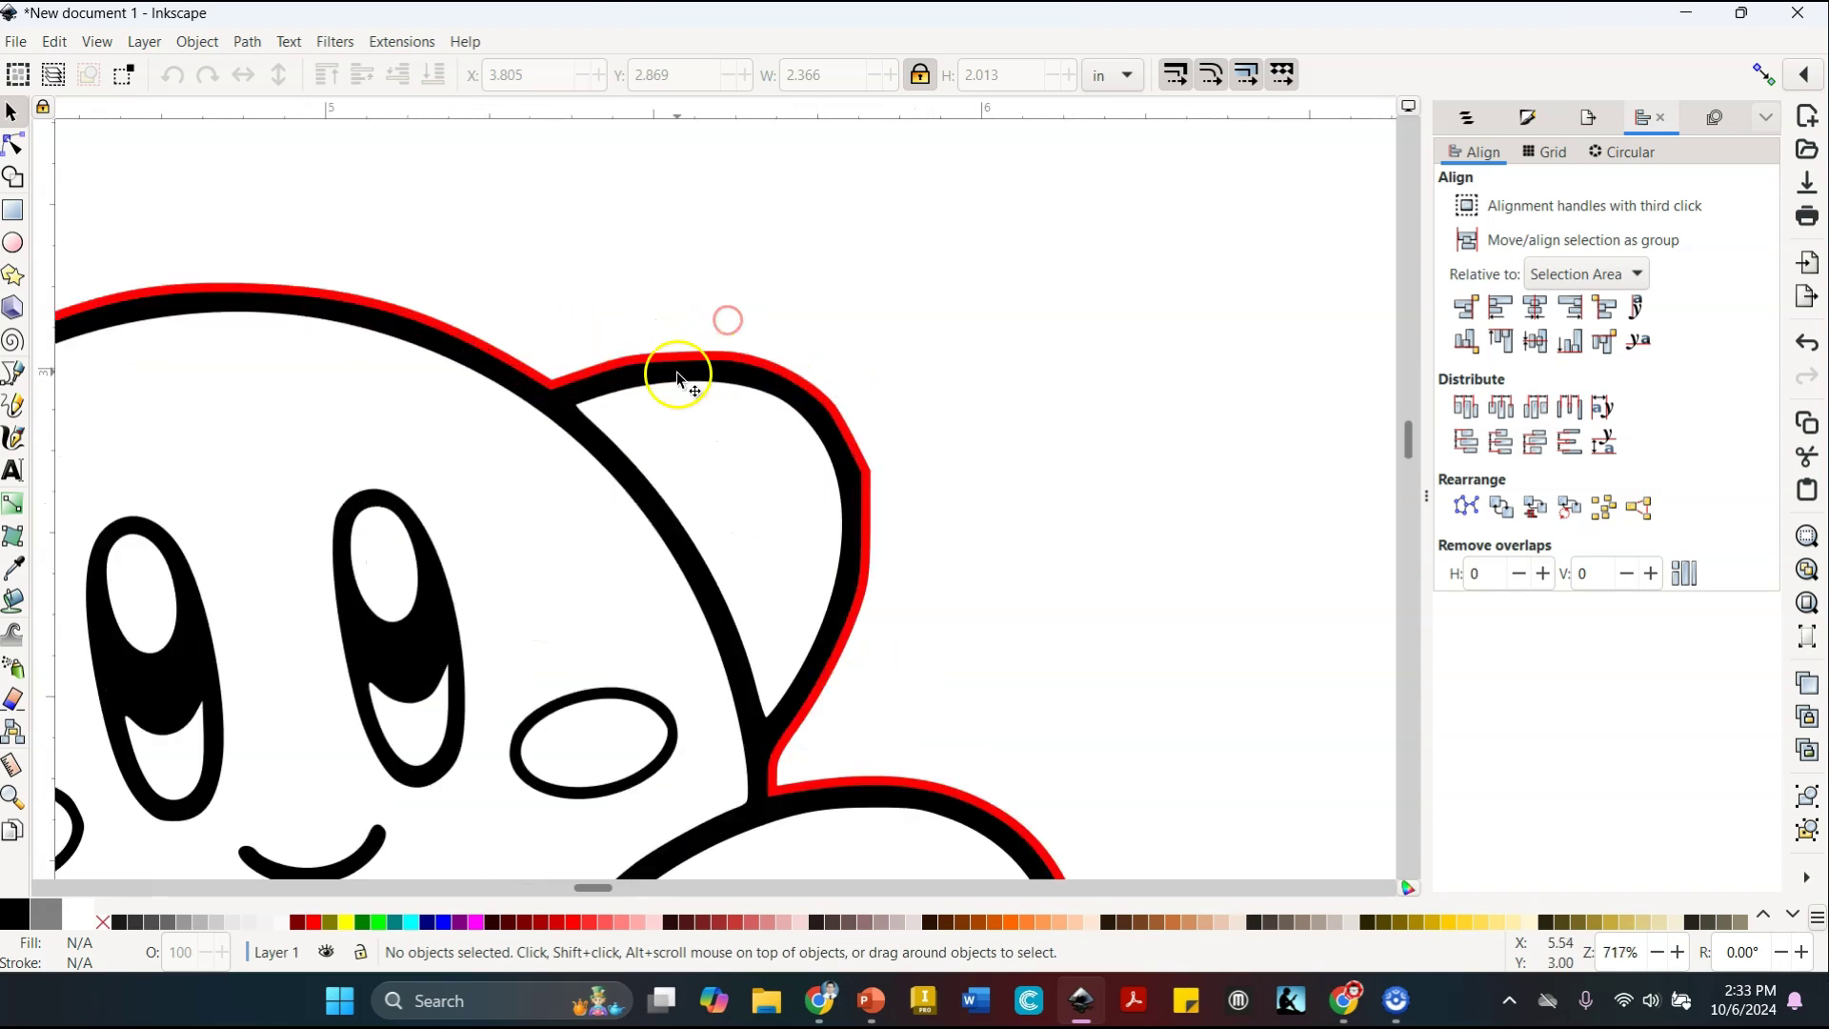
{"action": "scroll", "coordinate": [869, 619], "scroll_direction": "down", "scroll_amount": 2}
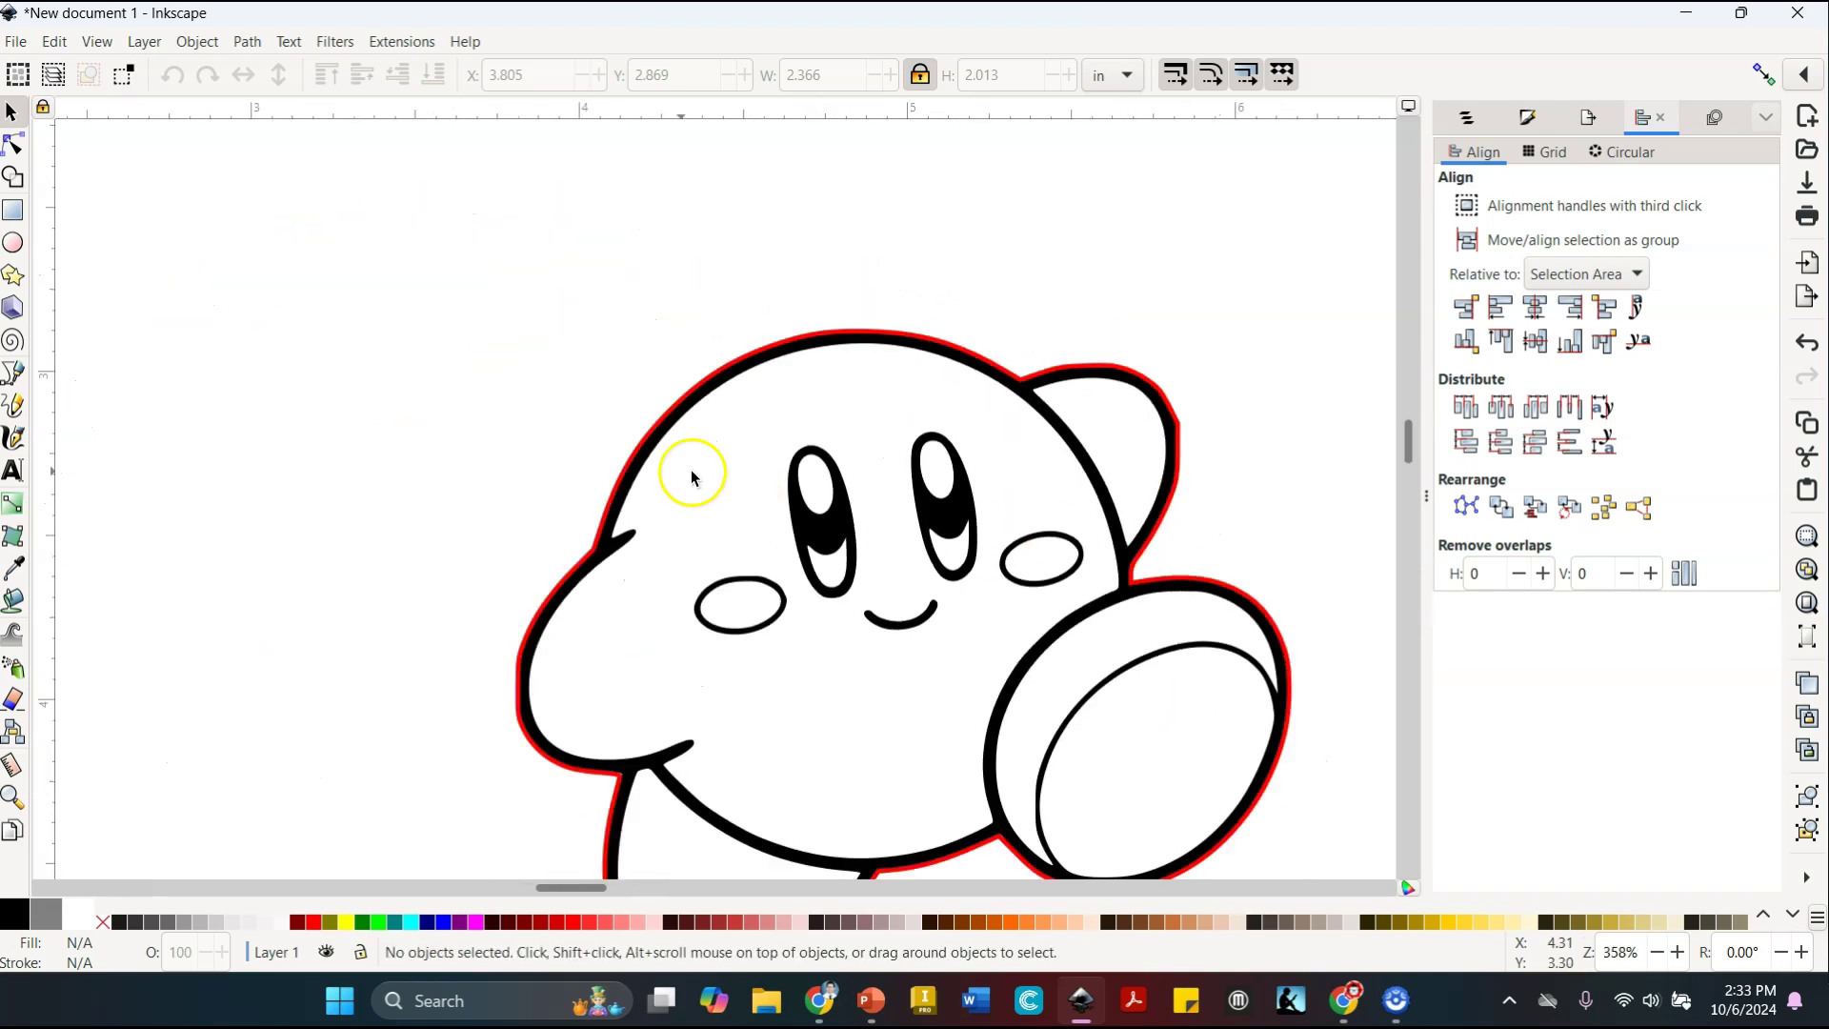
{"action": "scroll", "coordinate": [981, 619], "scroll_direction": "down", "scroll_amount": 1}
{"action": "scroll", "coordinate": [850, 542], "scroll_direction": "up", "scroll_amount": 1}
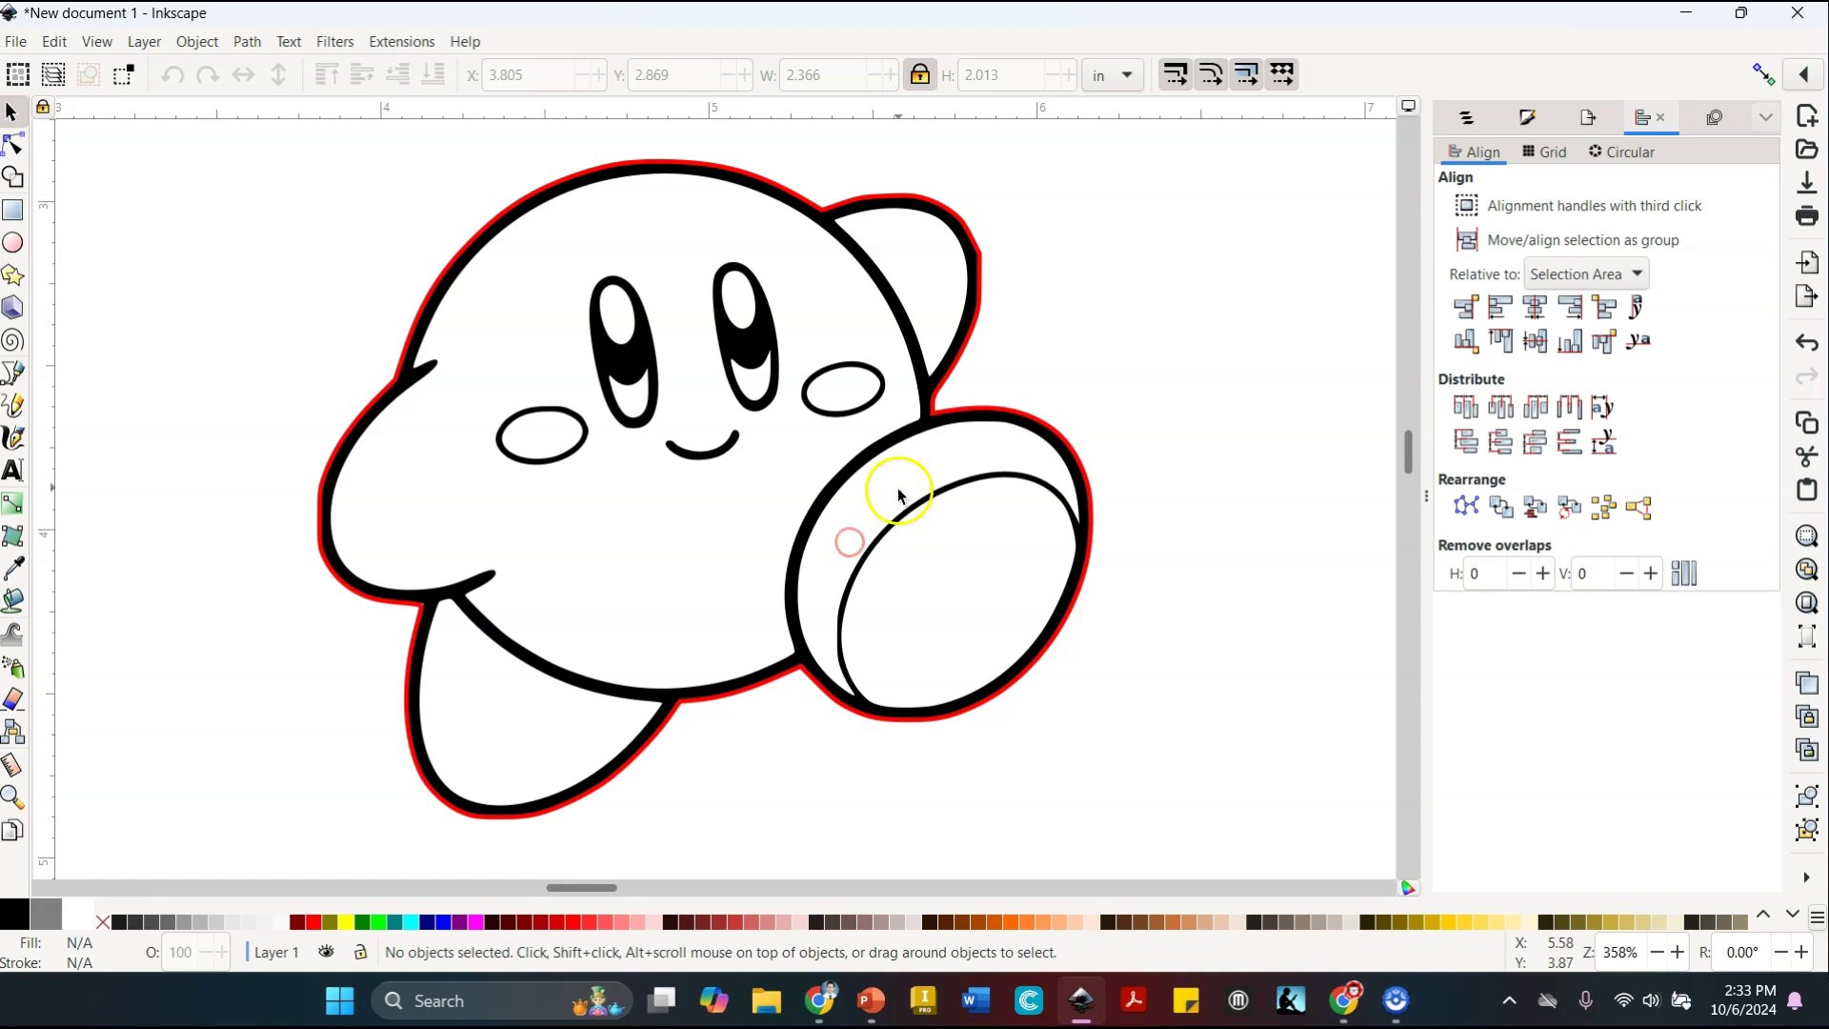
{"action": "left_click", "coordinate": [971, 347]}
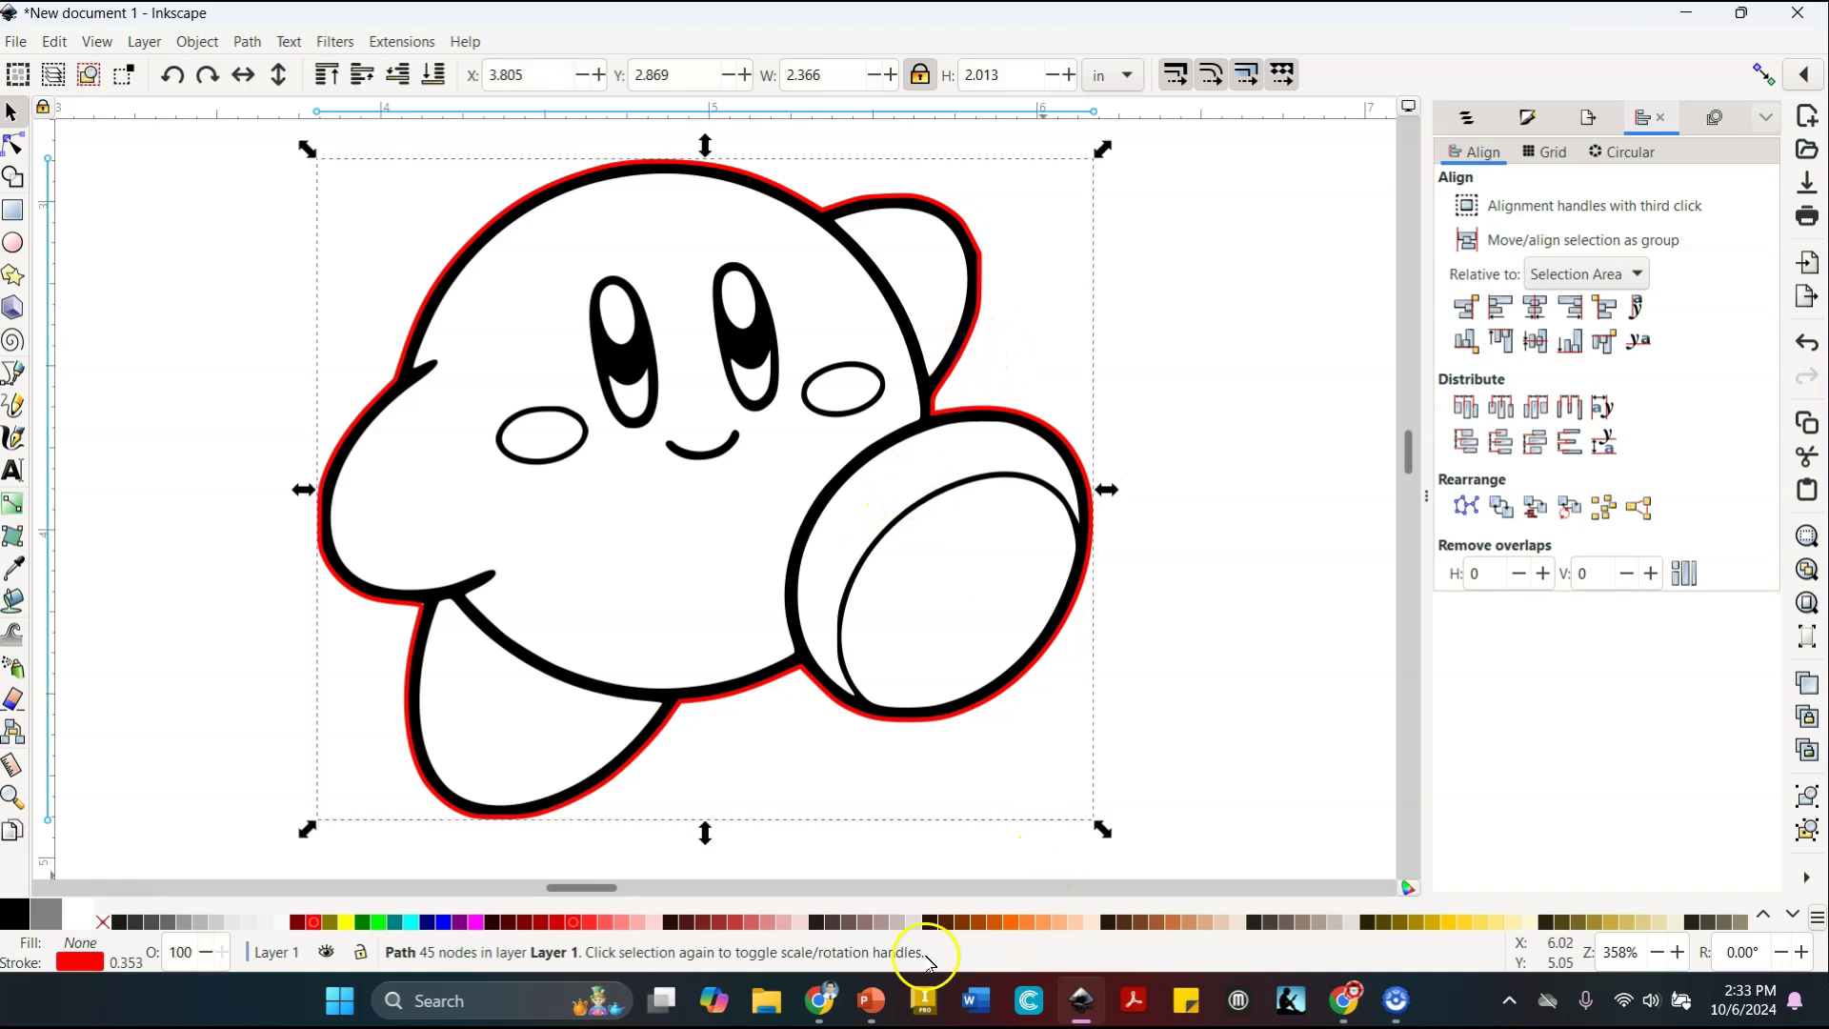
{"action": "left_click", "coordinate": [870, 1000]}
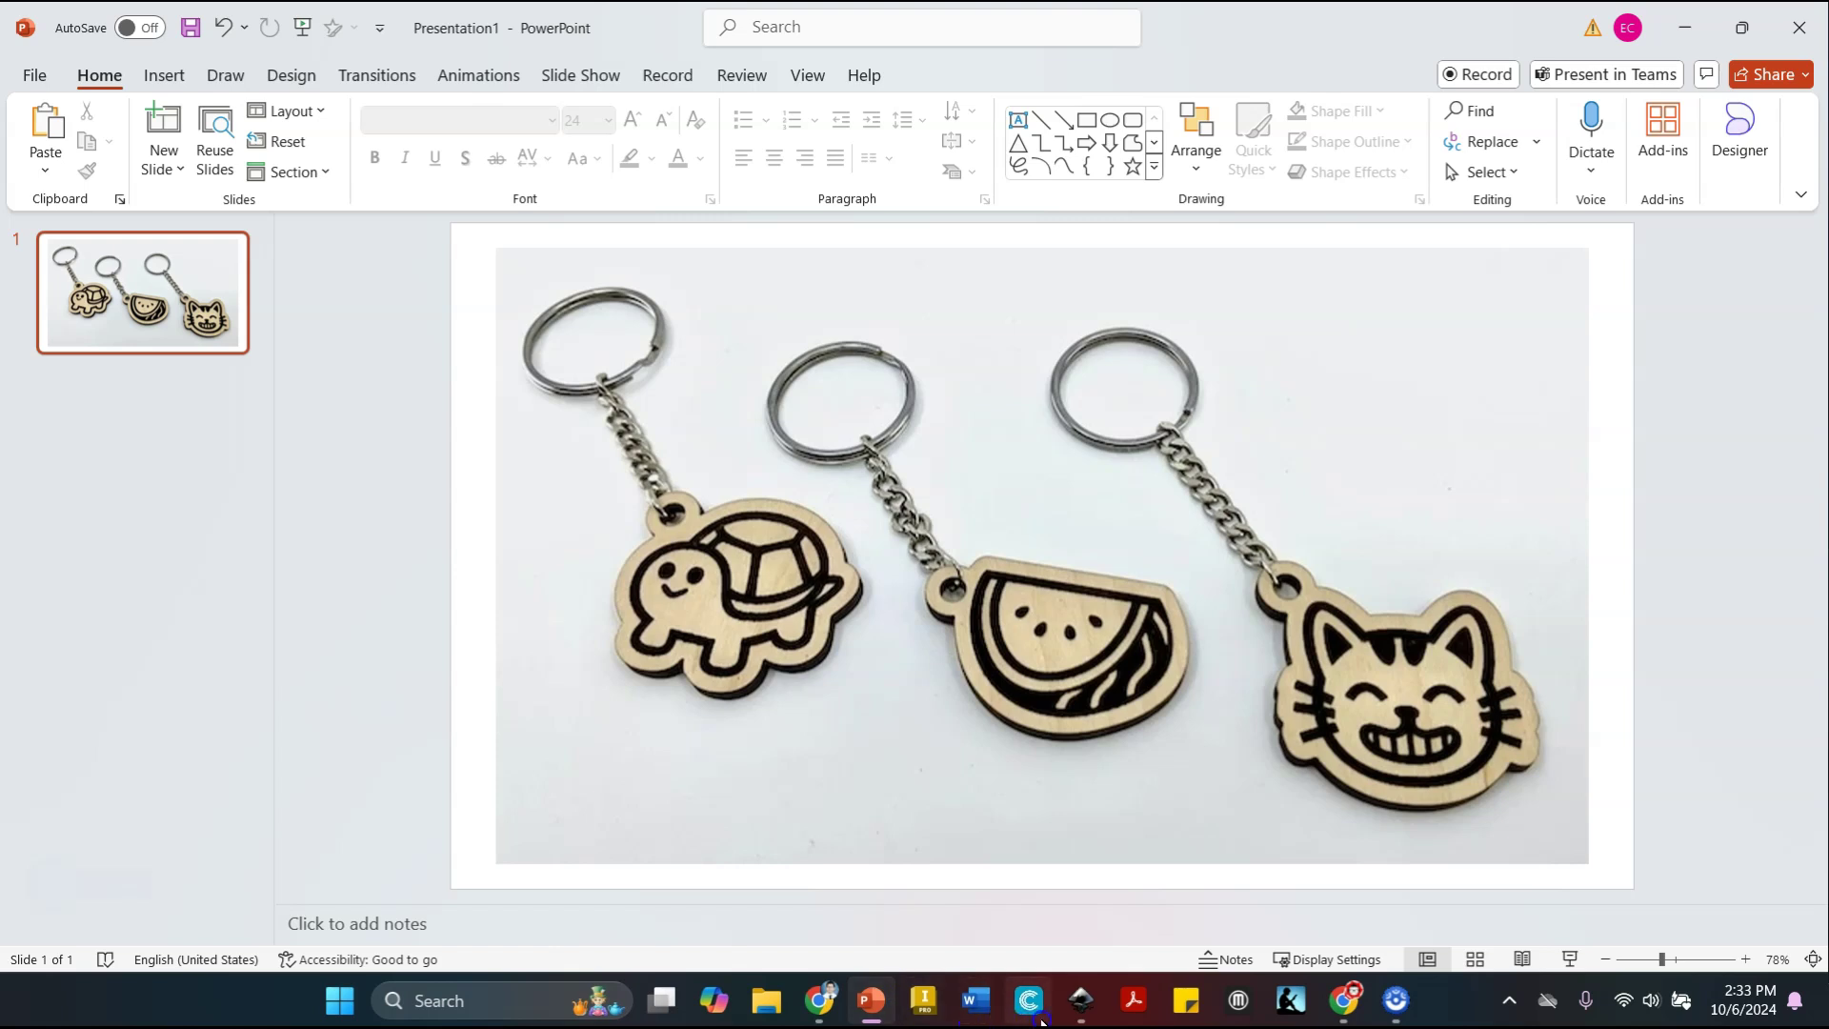
{"action": "left_click", "coordinate": [1080, 1002]}
Move the red outline and the Kirby drawing out of alignment, leaving the outline roughly over the drawing
{"action": "left_click", "coordinate": [1192, 425]}
{"action": "left_click_drag", "start_coordinate": [1048, 420], "coordinate": [1249, 461]}
{"action": "scroll", "coordinate": [979, 482], "scroll_direction": "right", "scroll_amount": 3}
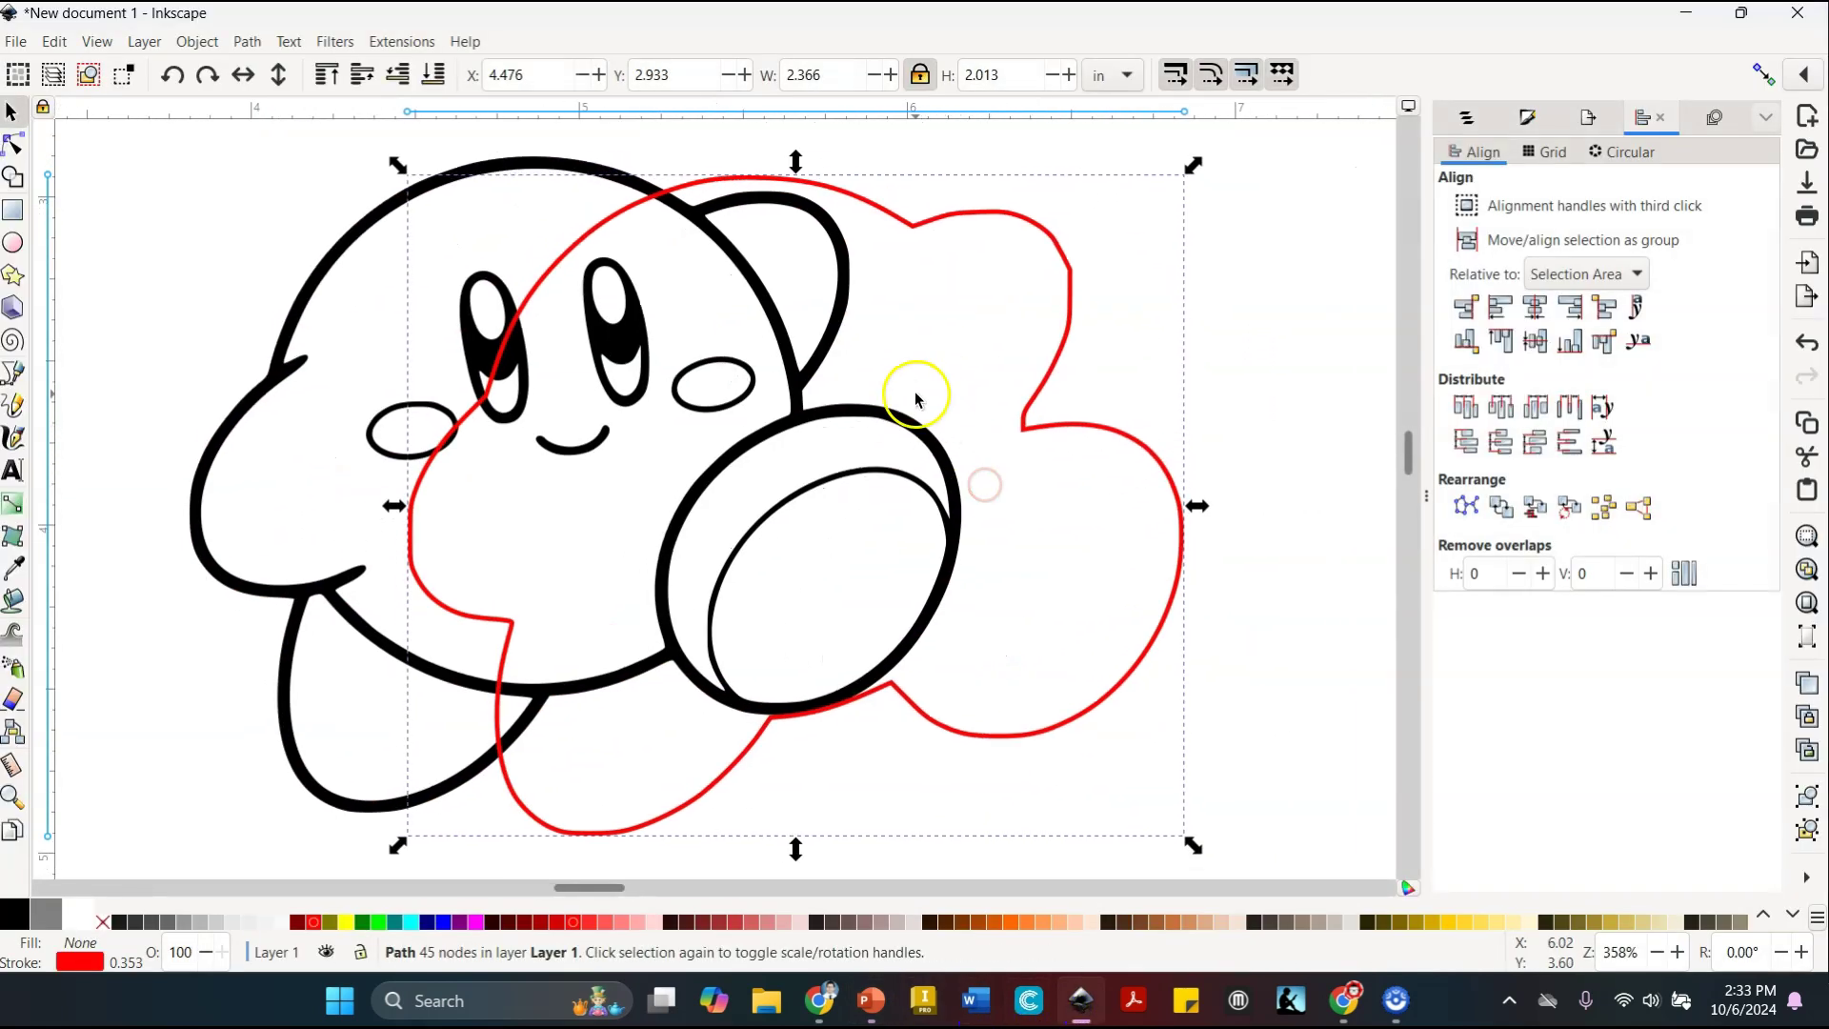
{"action": "left_click_drag", "start_coordinate": [345, 253], "coordinate": [305, 305]}
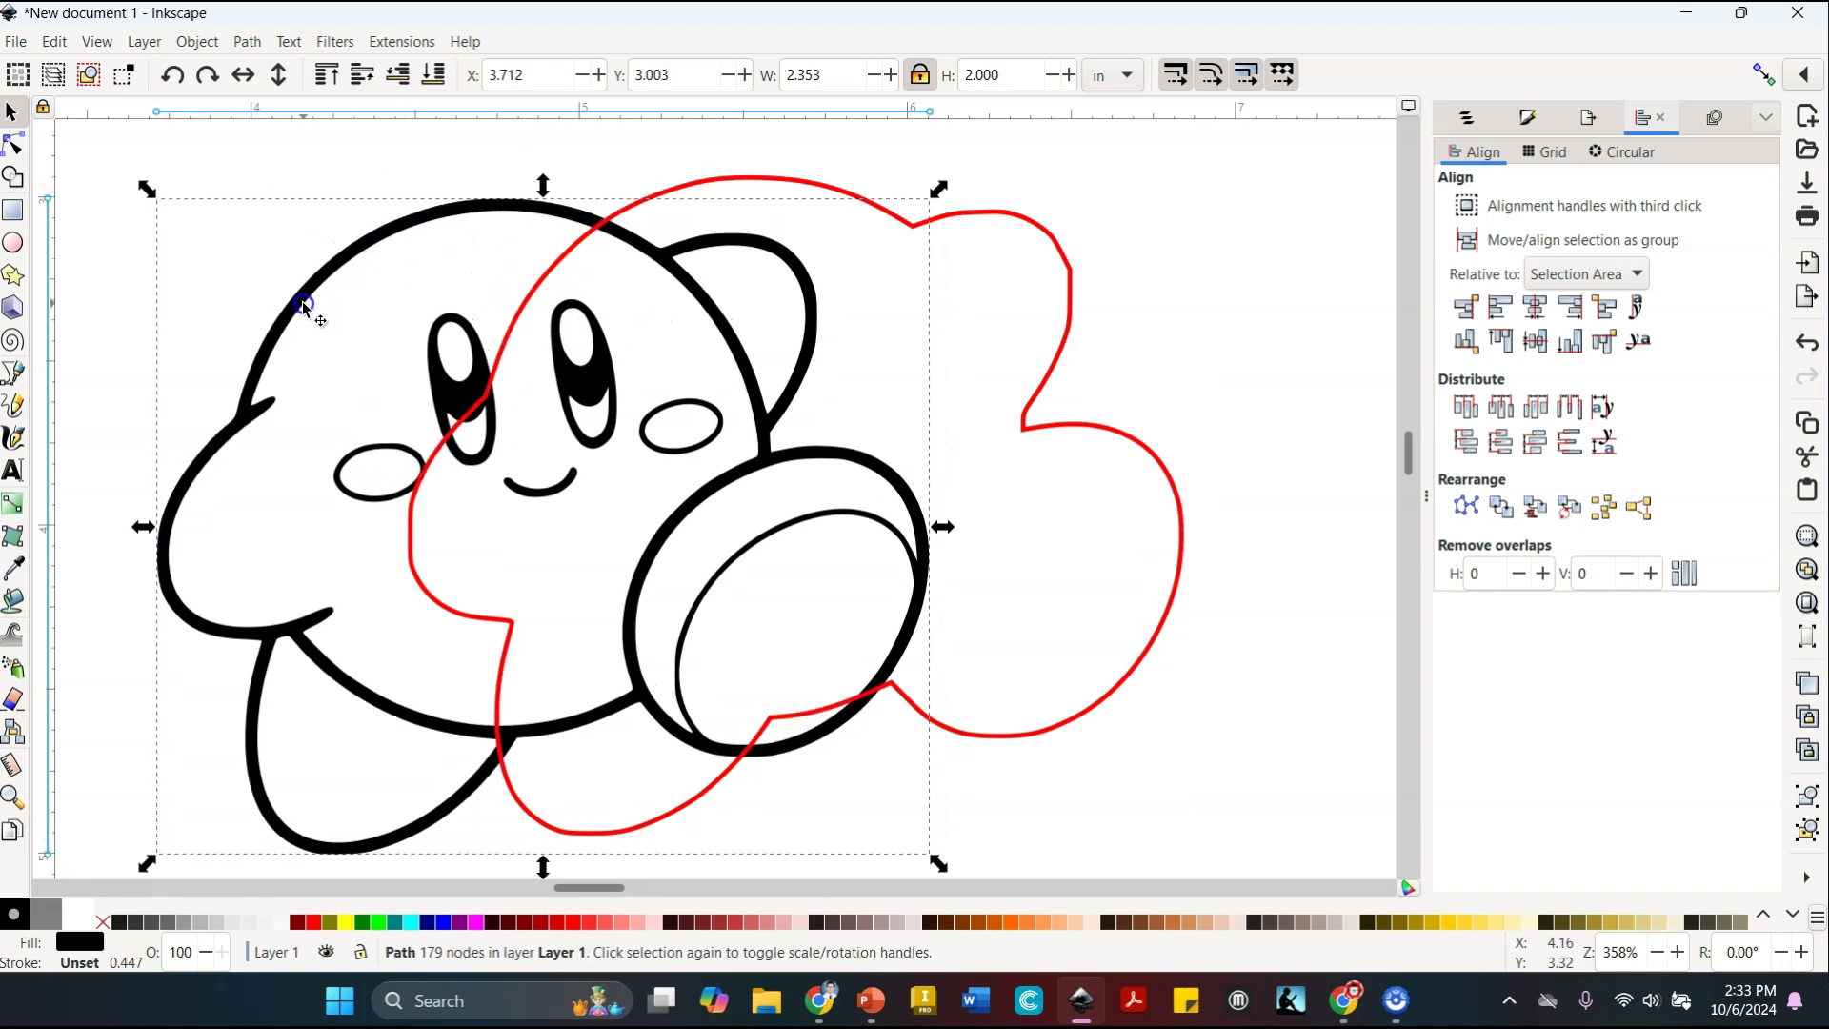
{"action": "mouse_move", "coordinate": [554, 263]}
{"action": "left_mouse_down"}
{"action": "mouse_move", "coordinate": [512, 283]}
{"action": "mouse_move", "coordinate": [561, 296]}
{"action": "left_mouse_up"}
{"action": "left_click_drag", "start_coordinate": [352, 255], "coordinate": [358, 253]}
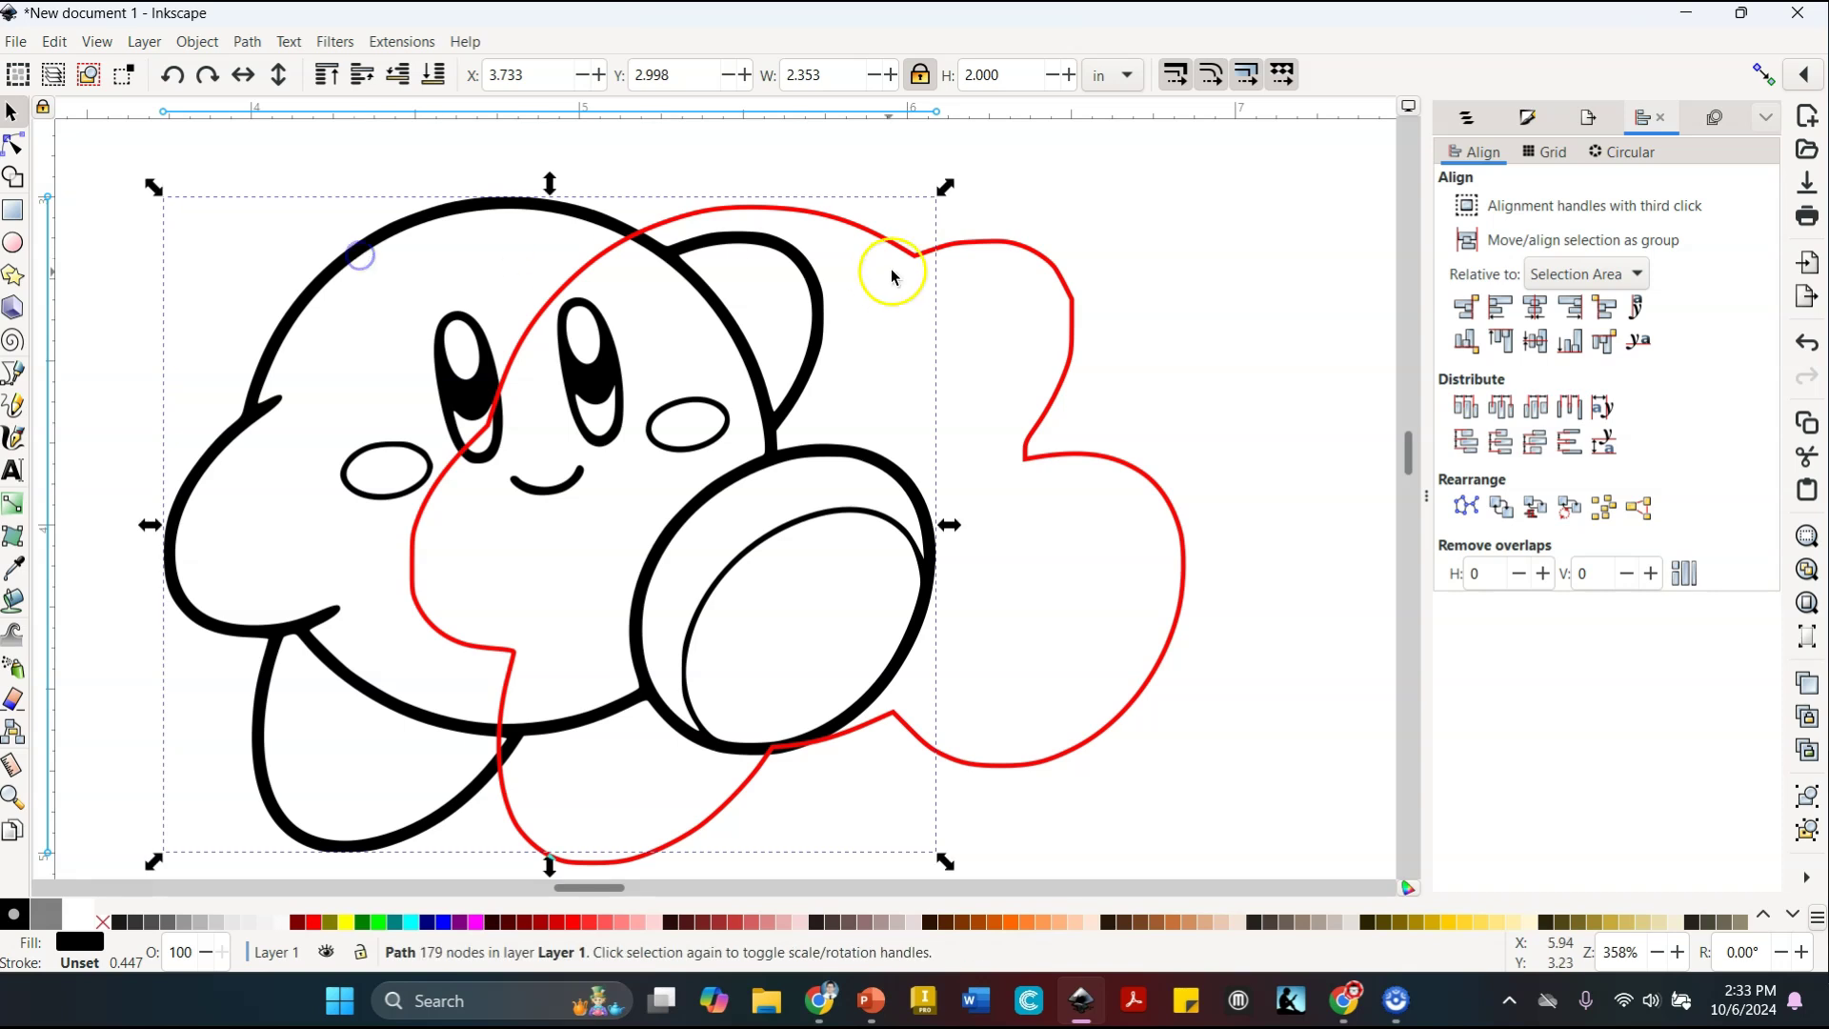
{"action": "left_click_drag", "start_coordinate": [949, 255], "coordinate": [703, 259]}
{"action": "left_click_drag", "start_coordinate": [406, 251], "coordinate": [424, 242]}
Raise the red outline to the top and center it and the Kirby drawing on each other along both axes
{"action": "left_click", "coordinate": [327, 77]}
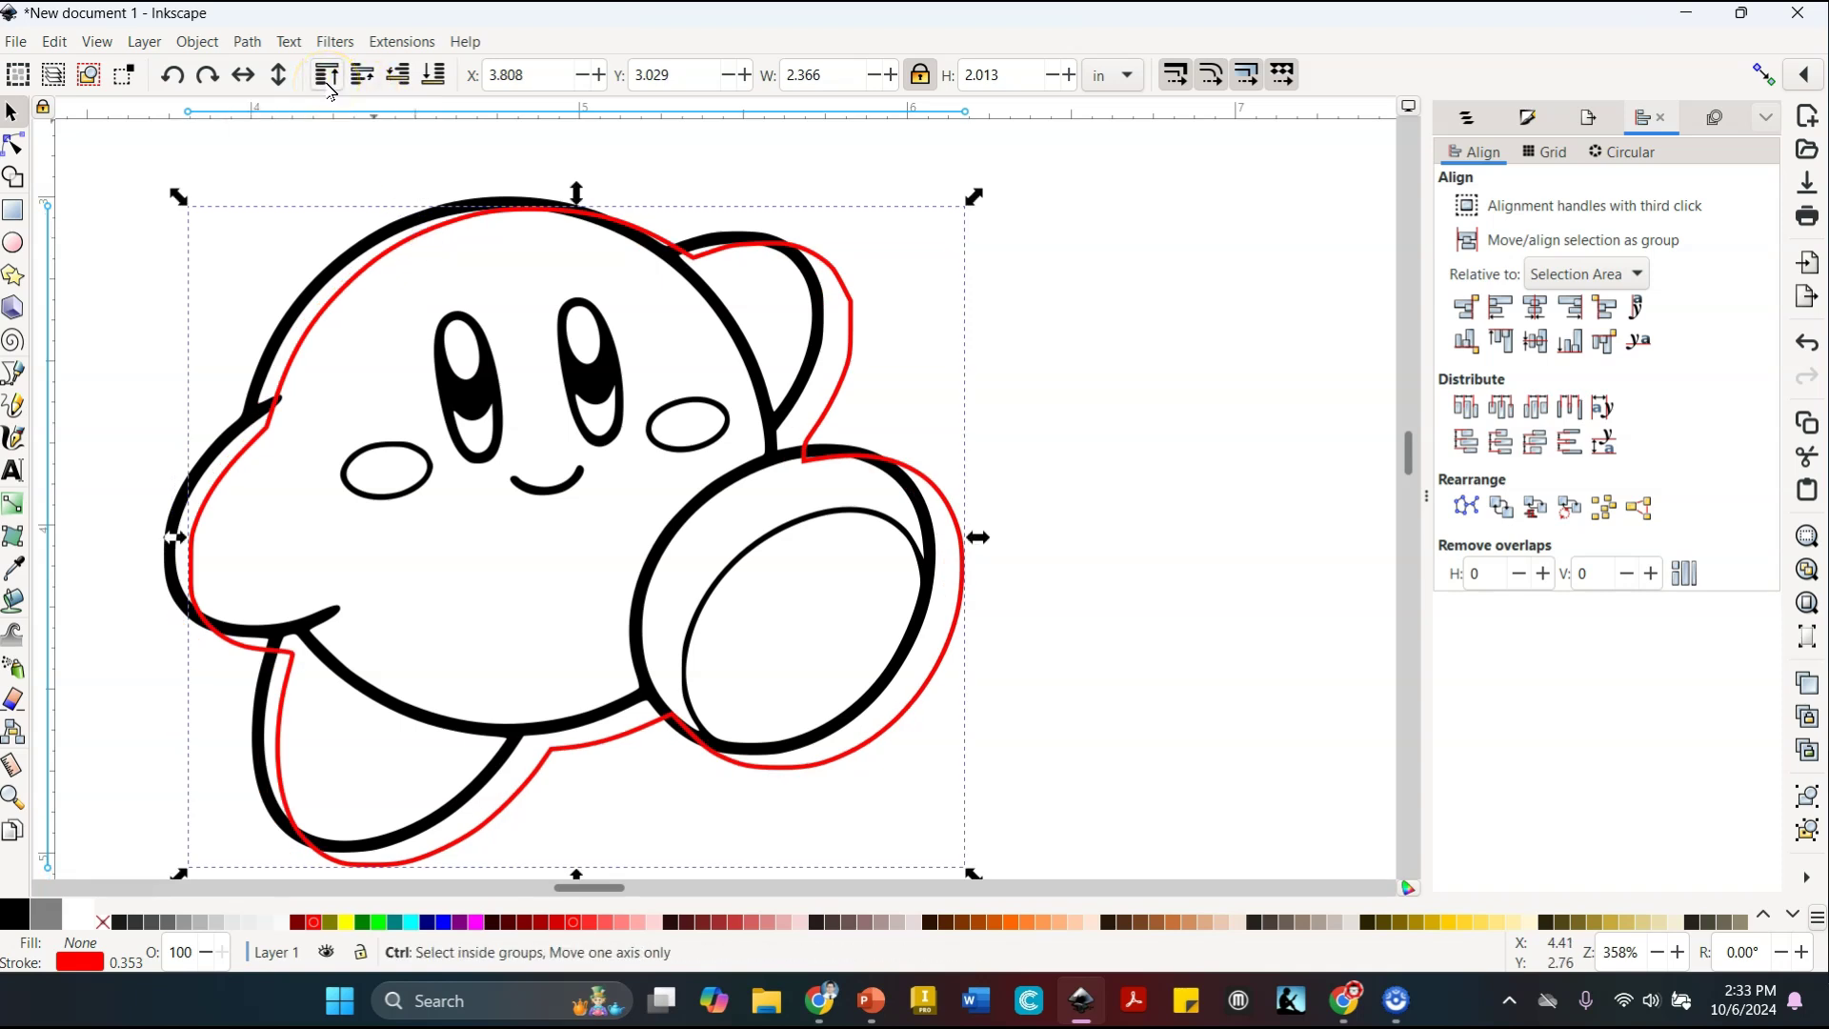
{"action": "left_click", "coordinate": [324, 301]}
{"action": "left_click", "coordinate": [340, 261], "text": "shift"}
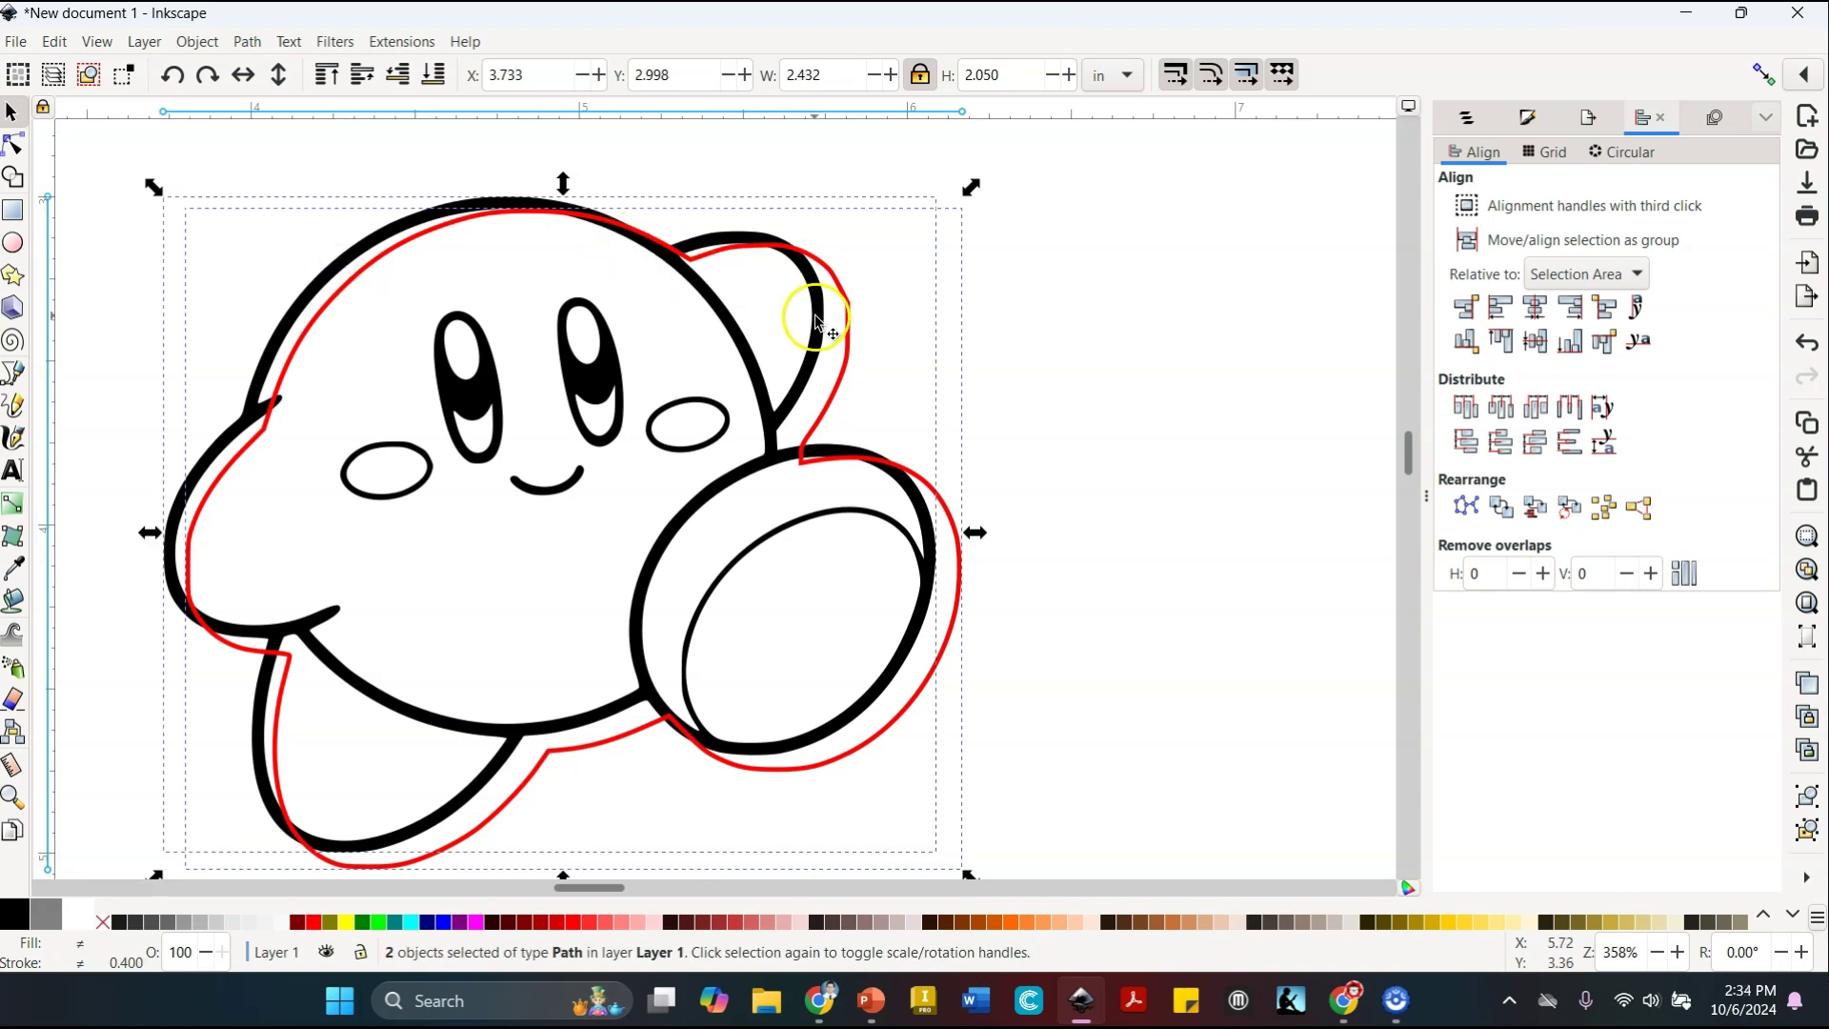
{"action": "left_click", "coordinate": [1534, 306]}
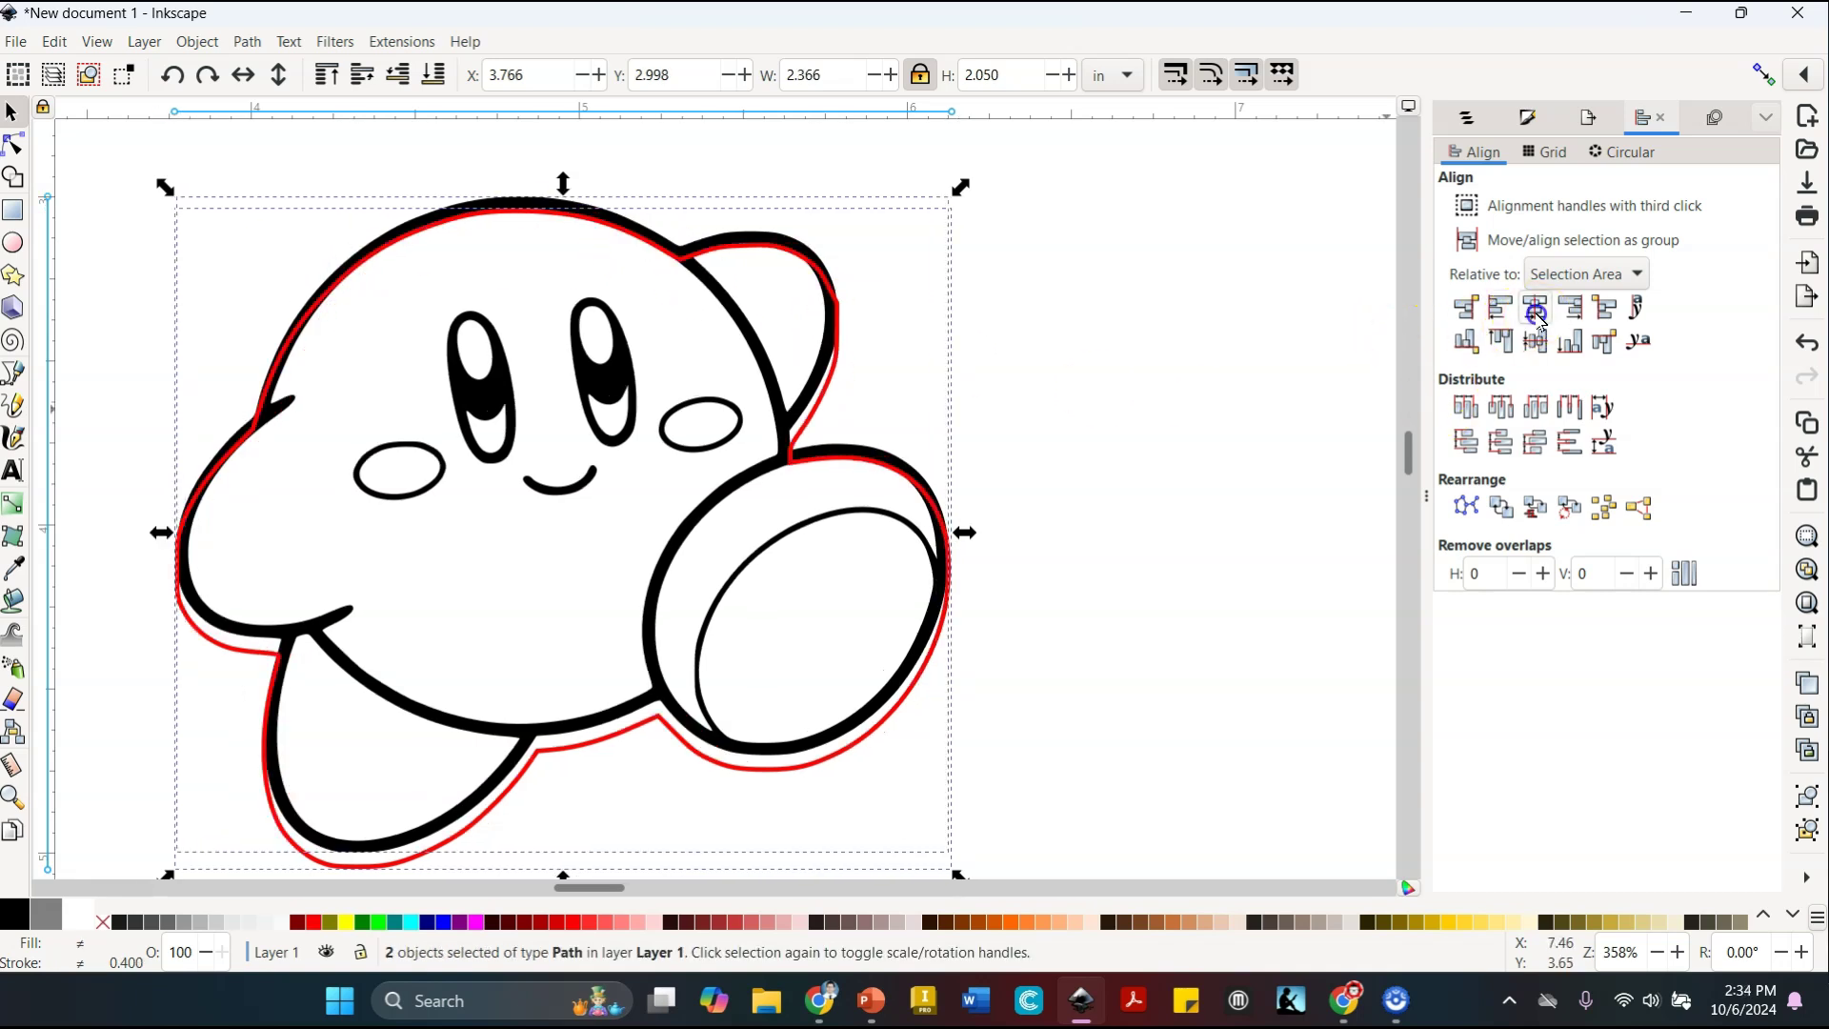
{"action": "left_click", "coordinate": [1534, 340]}
{"action": "left_click", "coordinate": [1195, 360]}
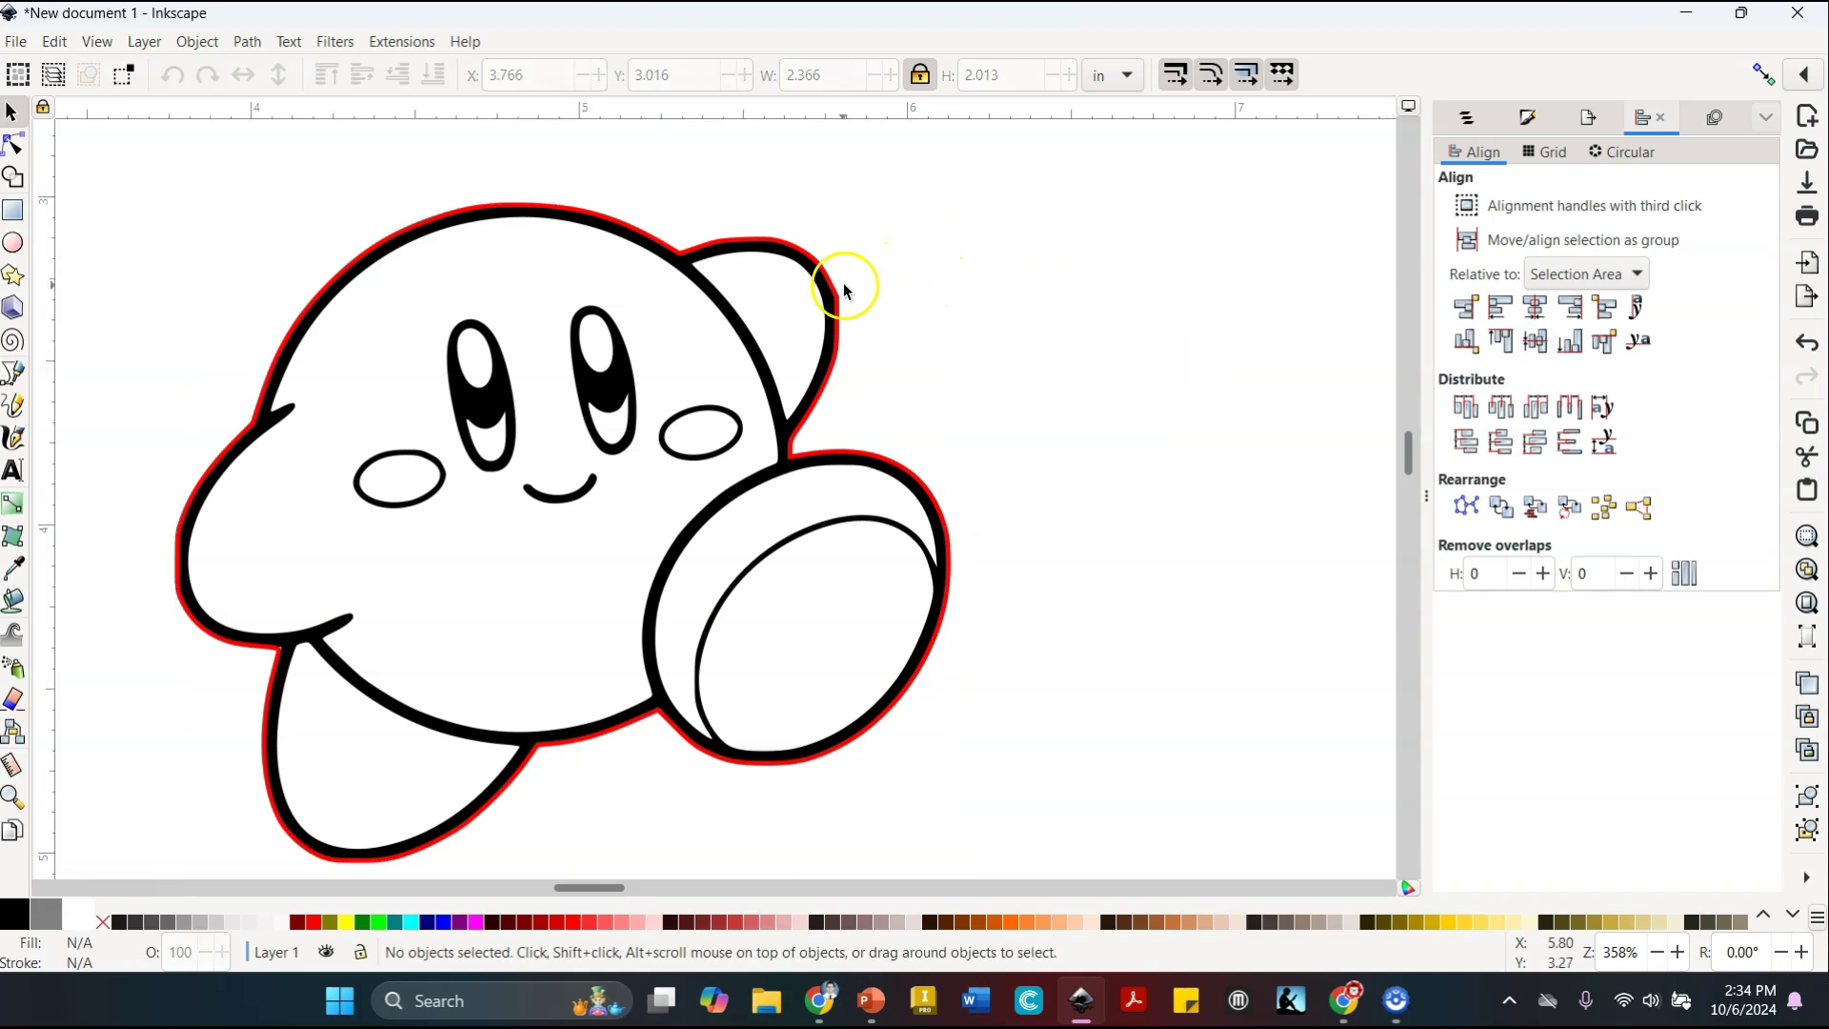
Apply a Dynamic Offset to the red outline and expand it outward to leave a margin all around Kirby
{"action": "left_click", "coordinate": [842, 291]}
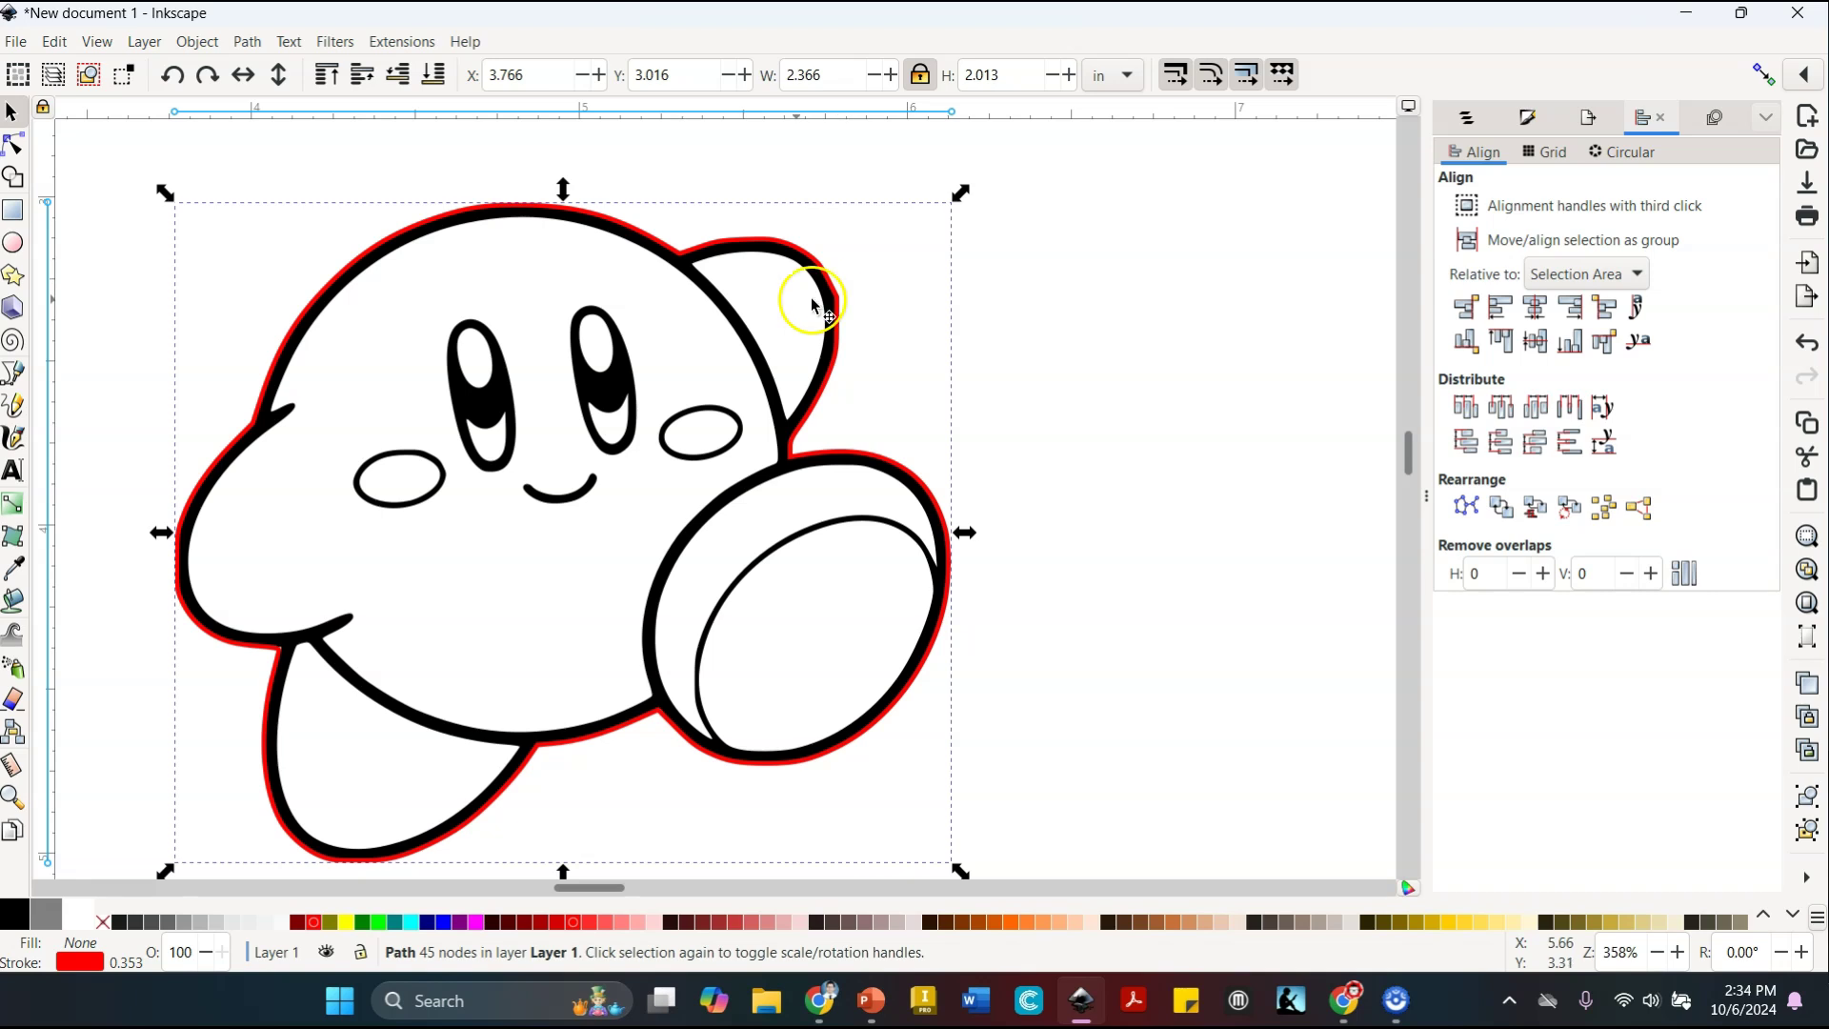
{"action": "left_click_drag", "start_coordinate": [359, 152], "coordinate": [743, 157]}
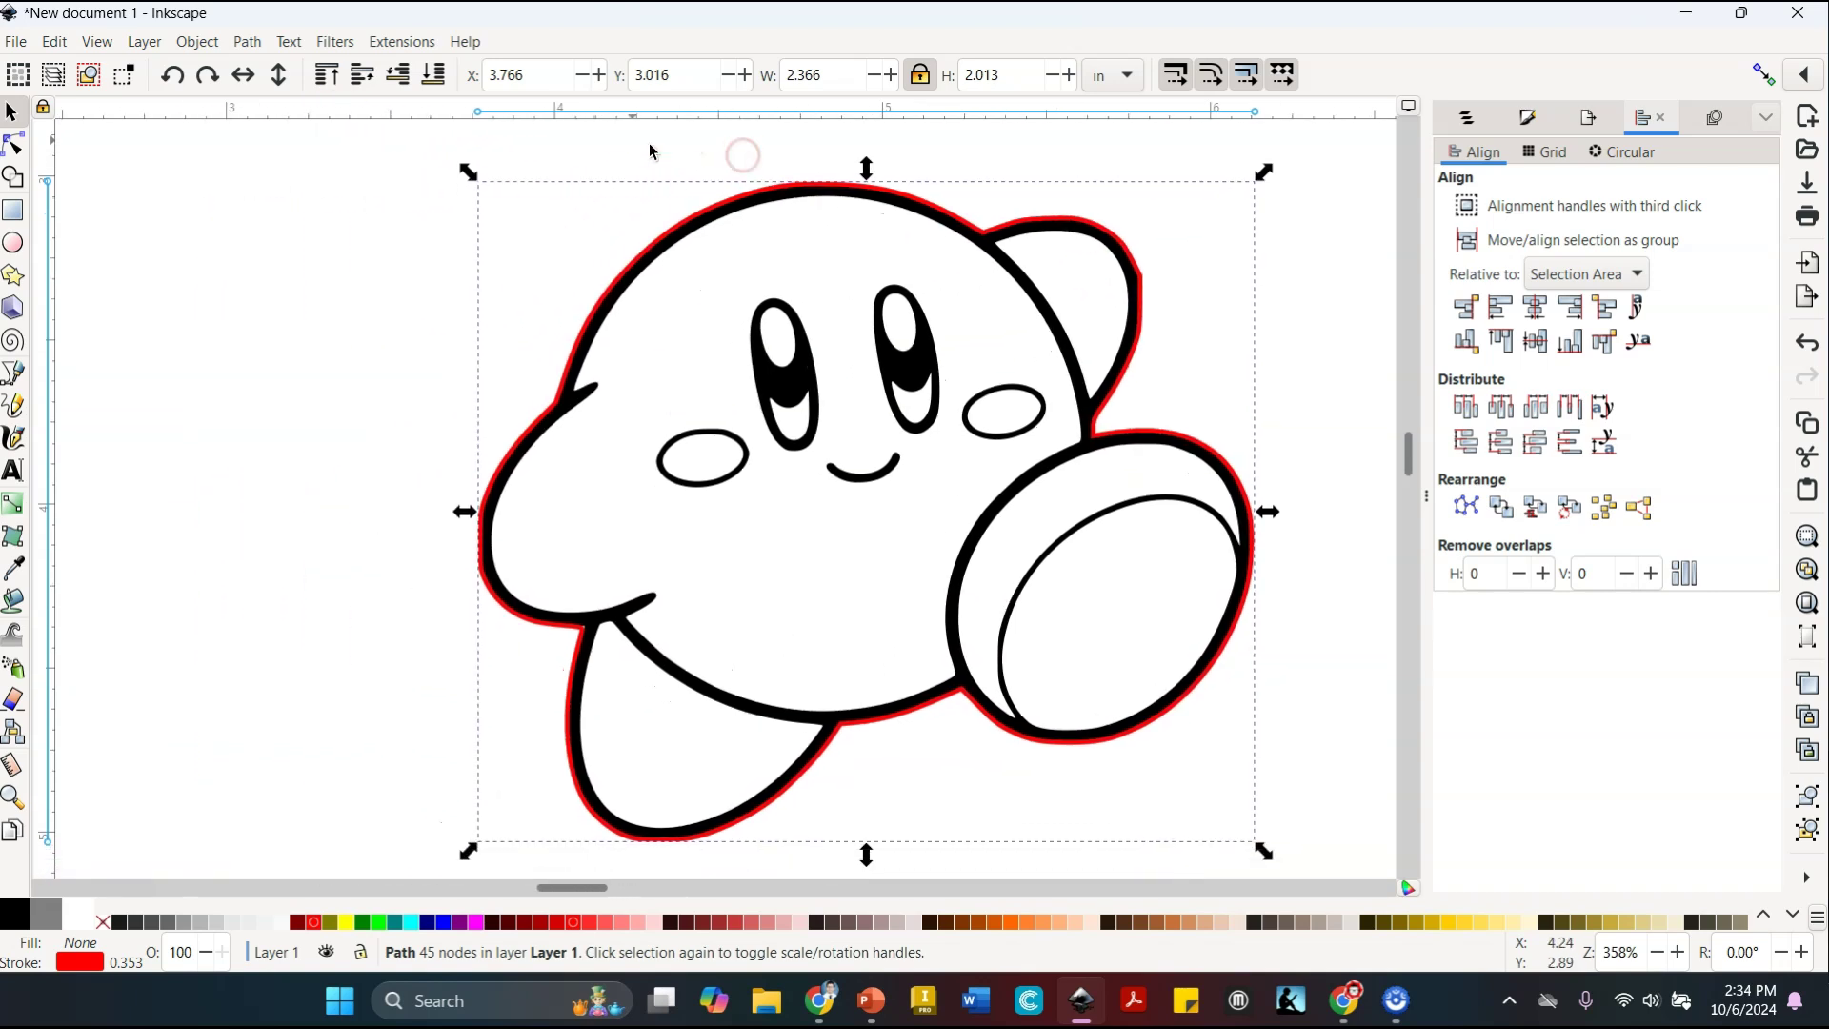
{"action": "left_click", "coordinate": [250, 42]}
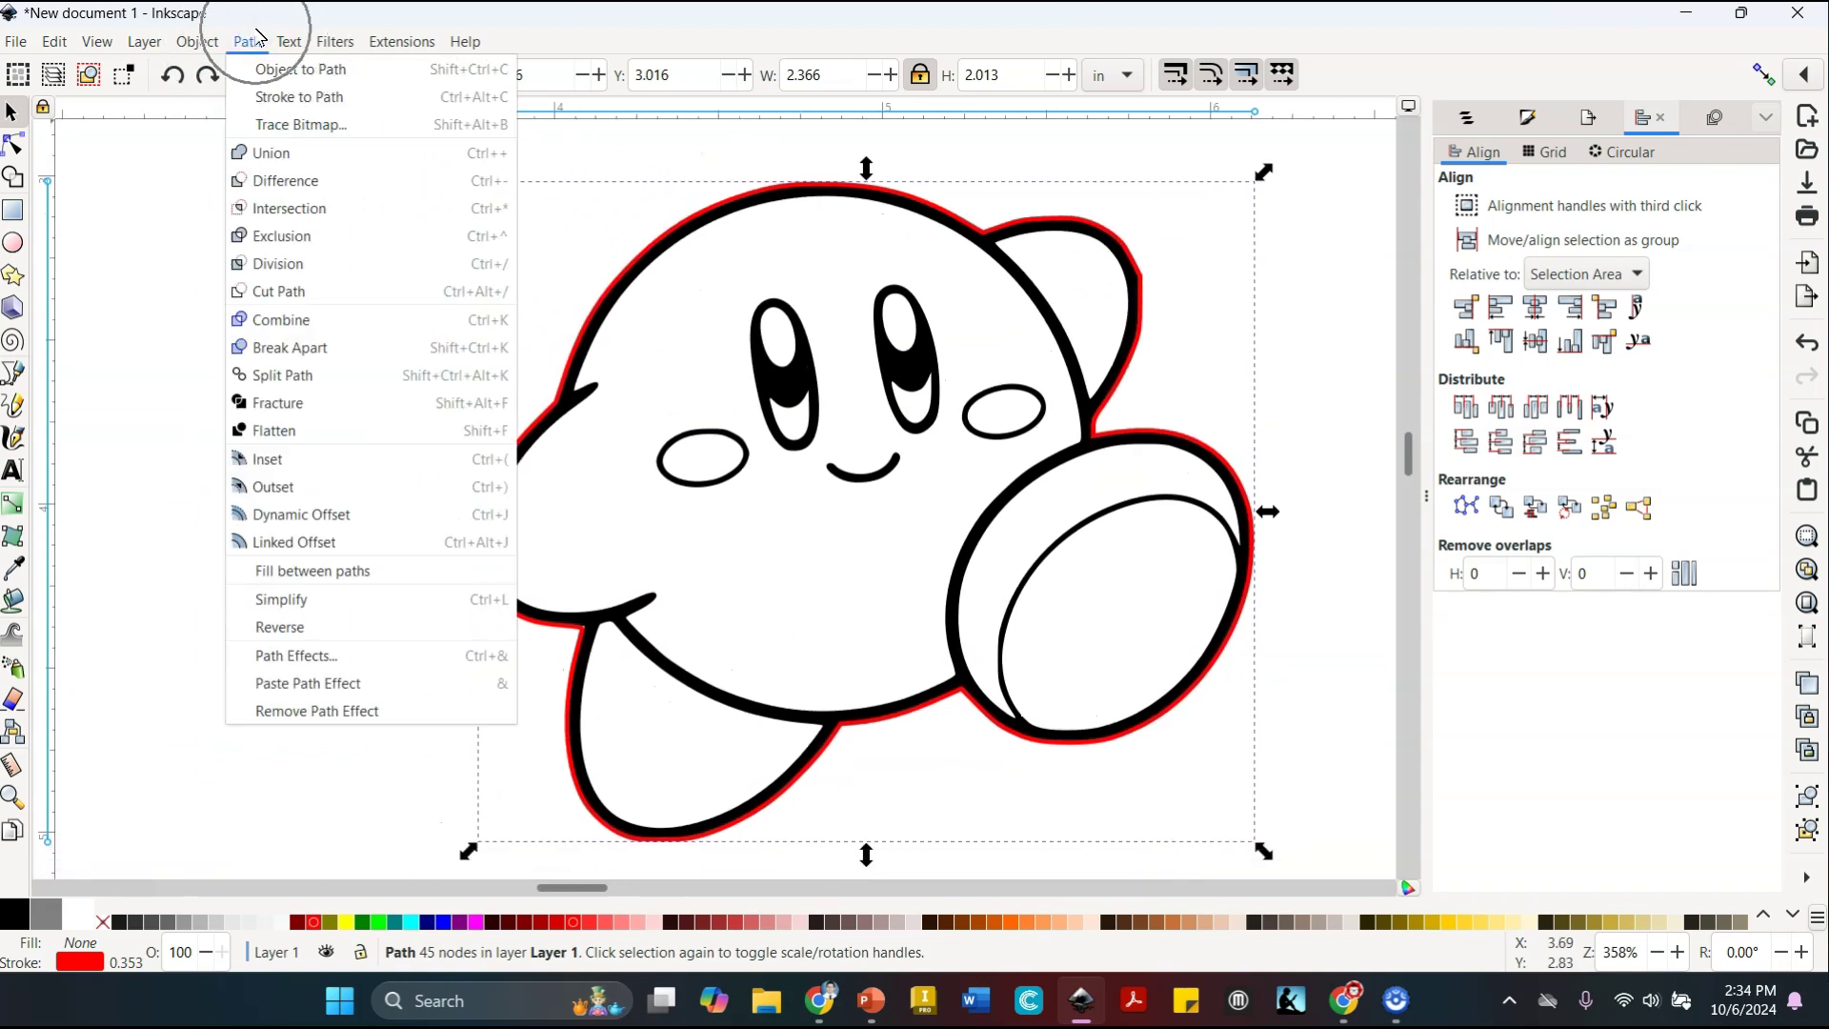
{"action": "left_click", "coordinate": [411, 514]}
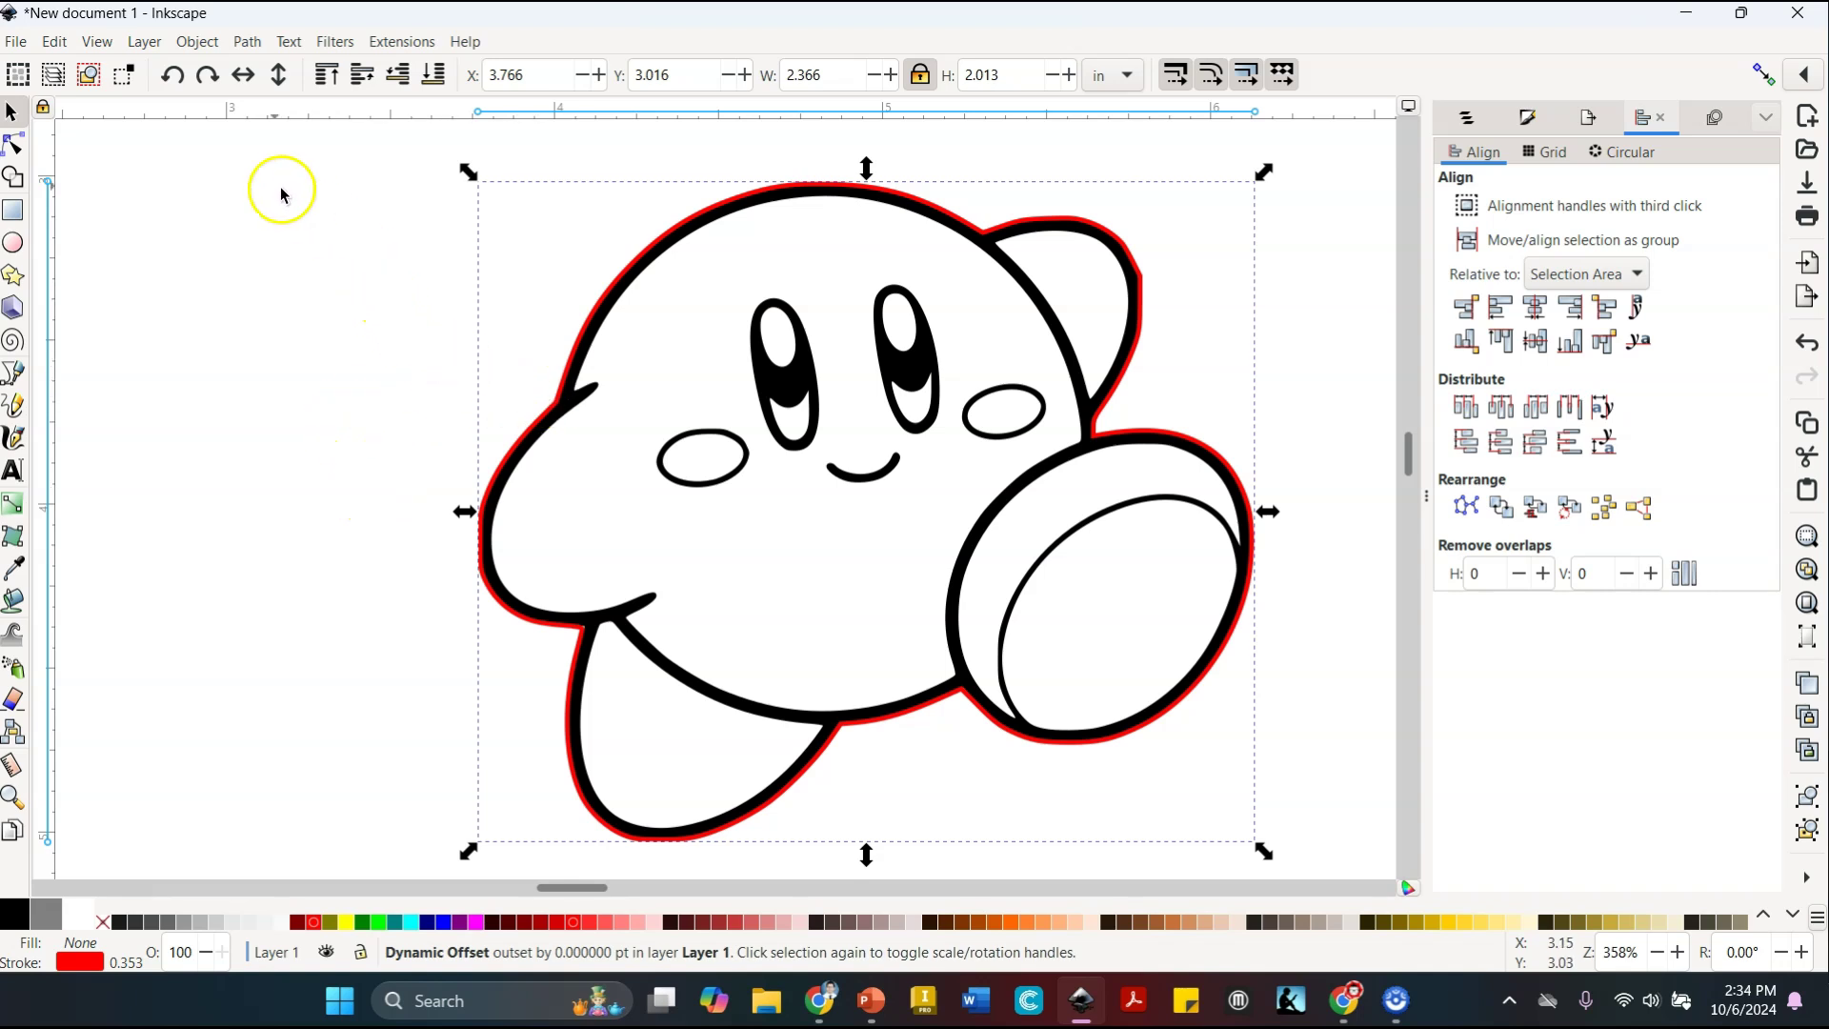
{"action": "left_click", "coordinate": [16, 148]}
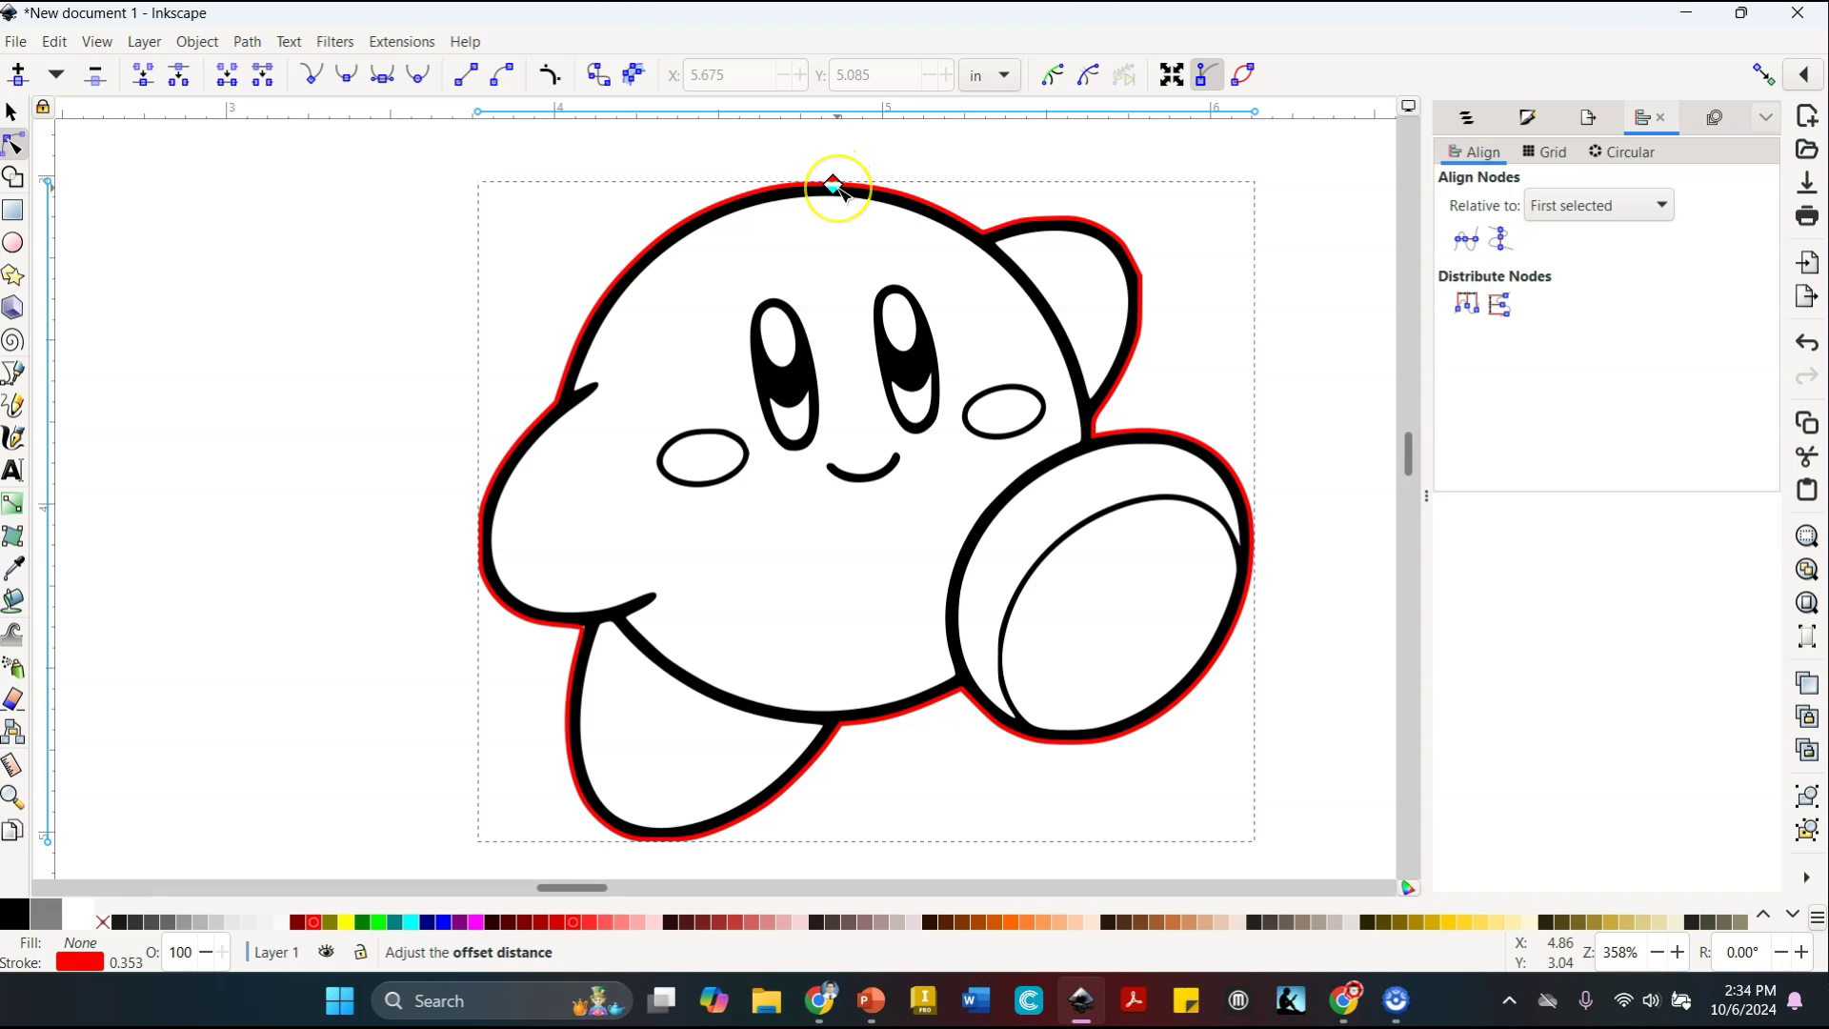
{"action": "left_click_drag", "start_coordinate": [836, 187], "coordinate": [842, 132]}
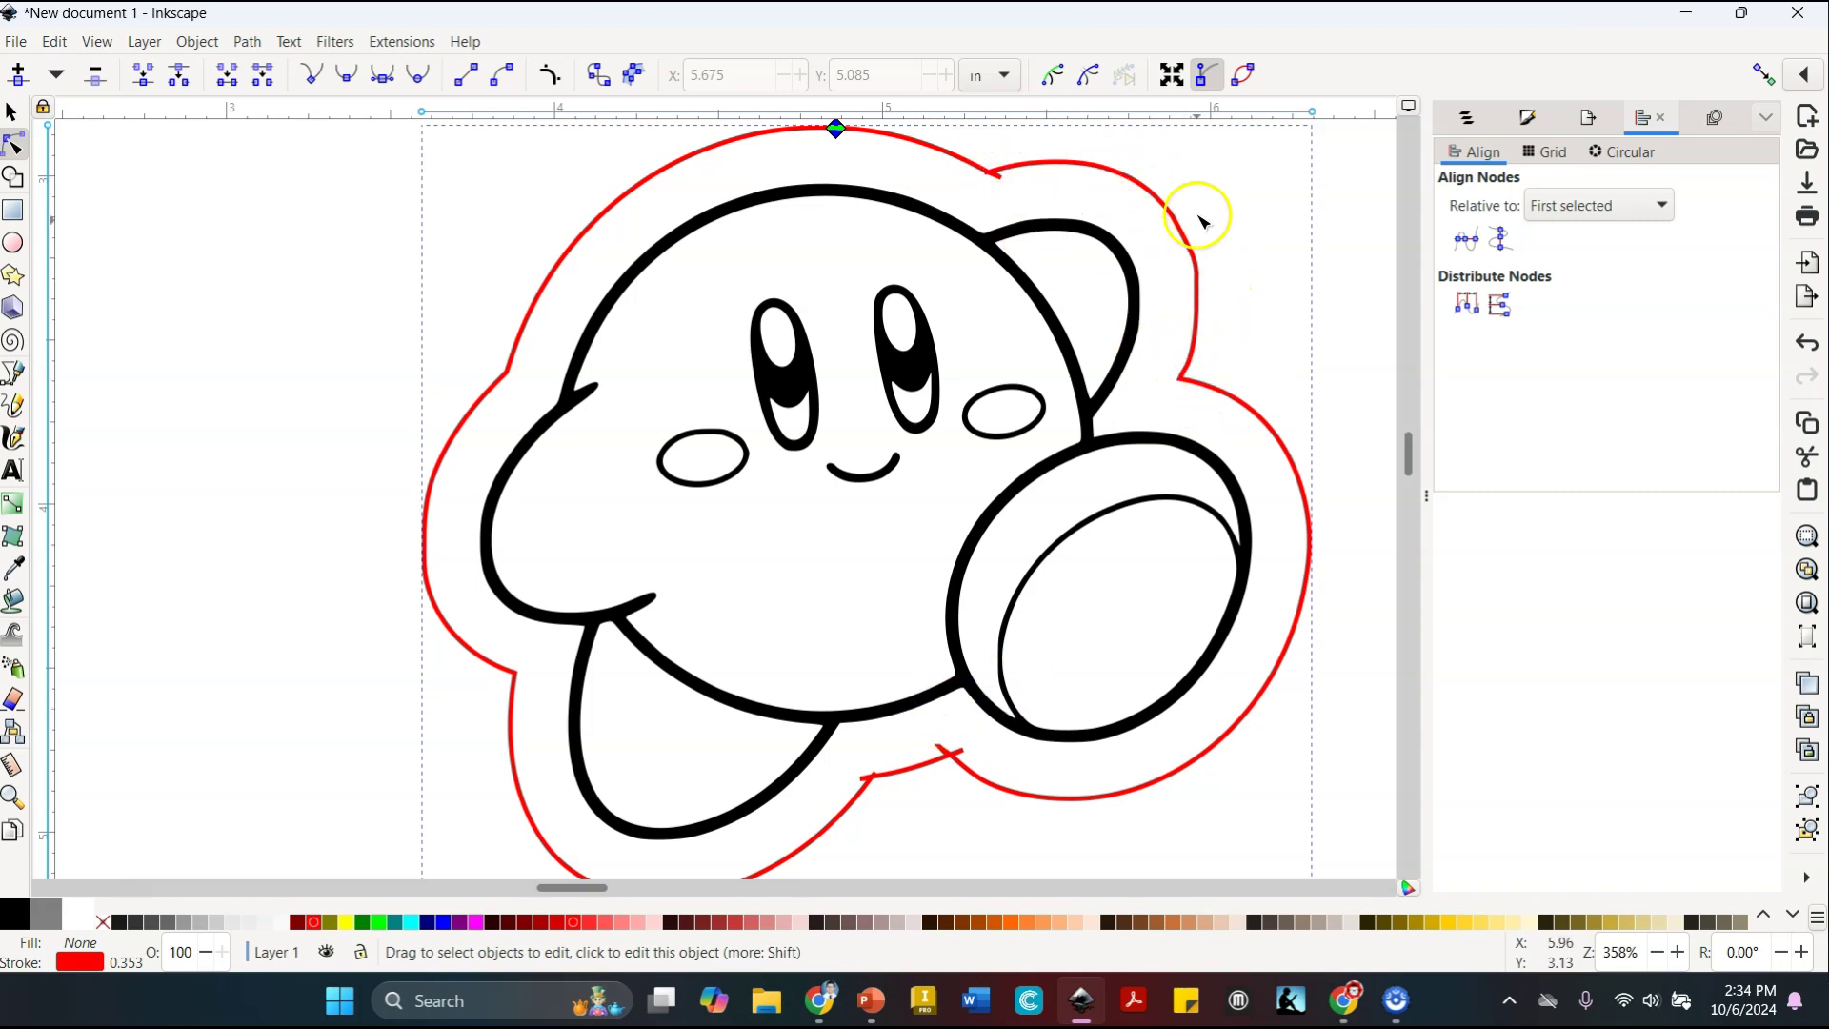
{"action": "left_click", "coordinate": [1294, 286]}
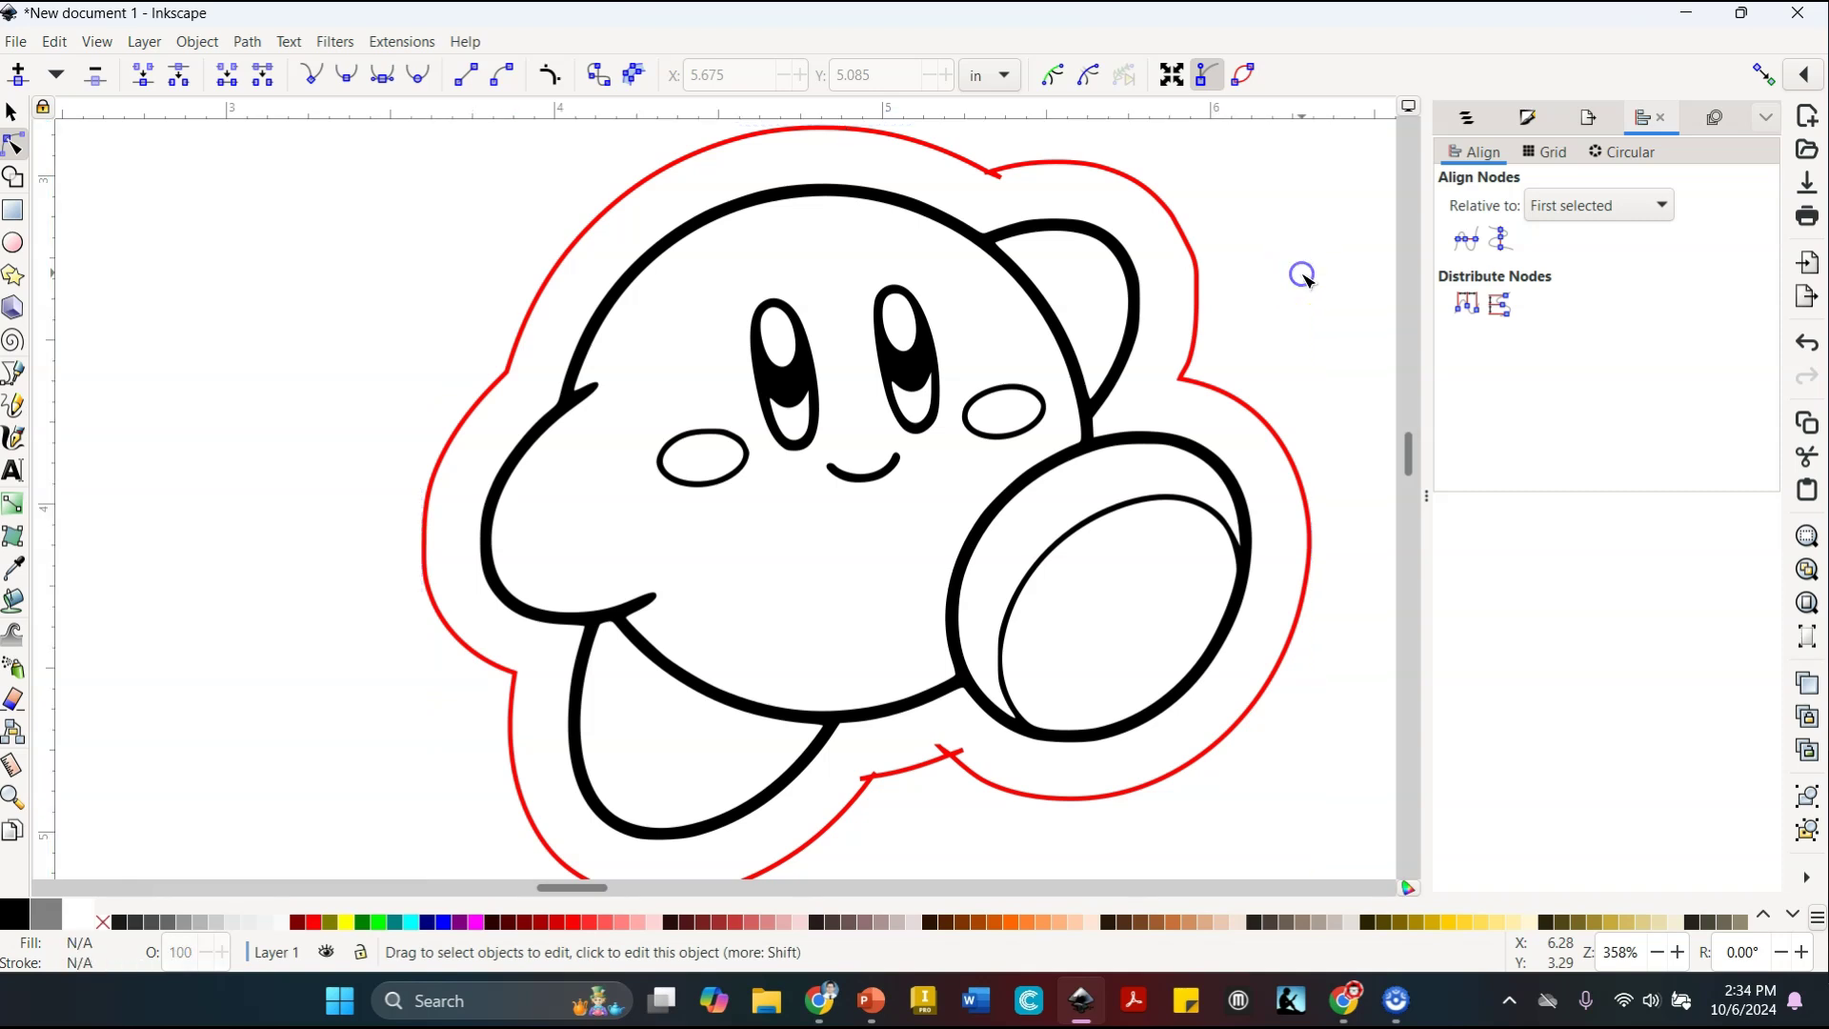
Convert the offset red outline from an object to an editable path
{"action": "left_click", "coordinate": [678, 167]}
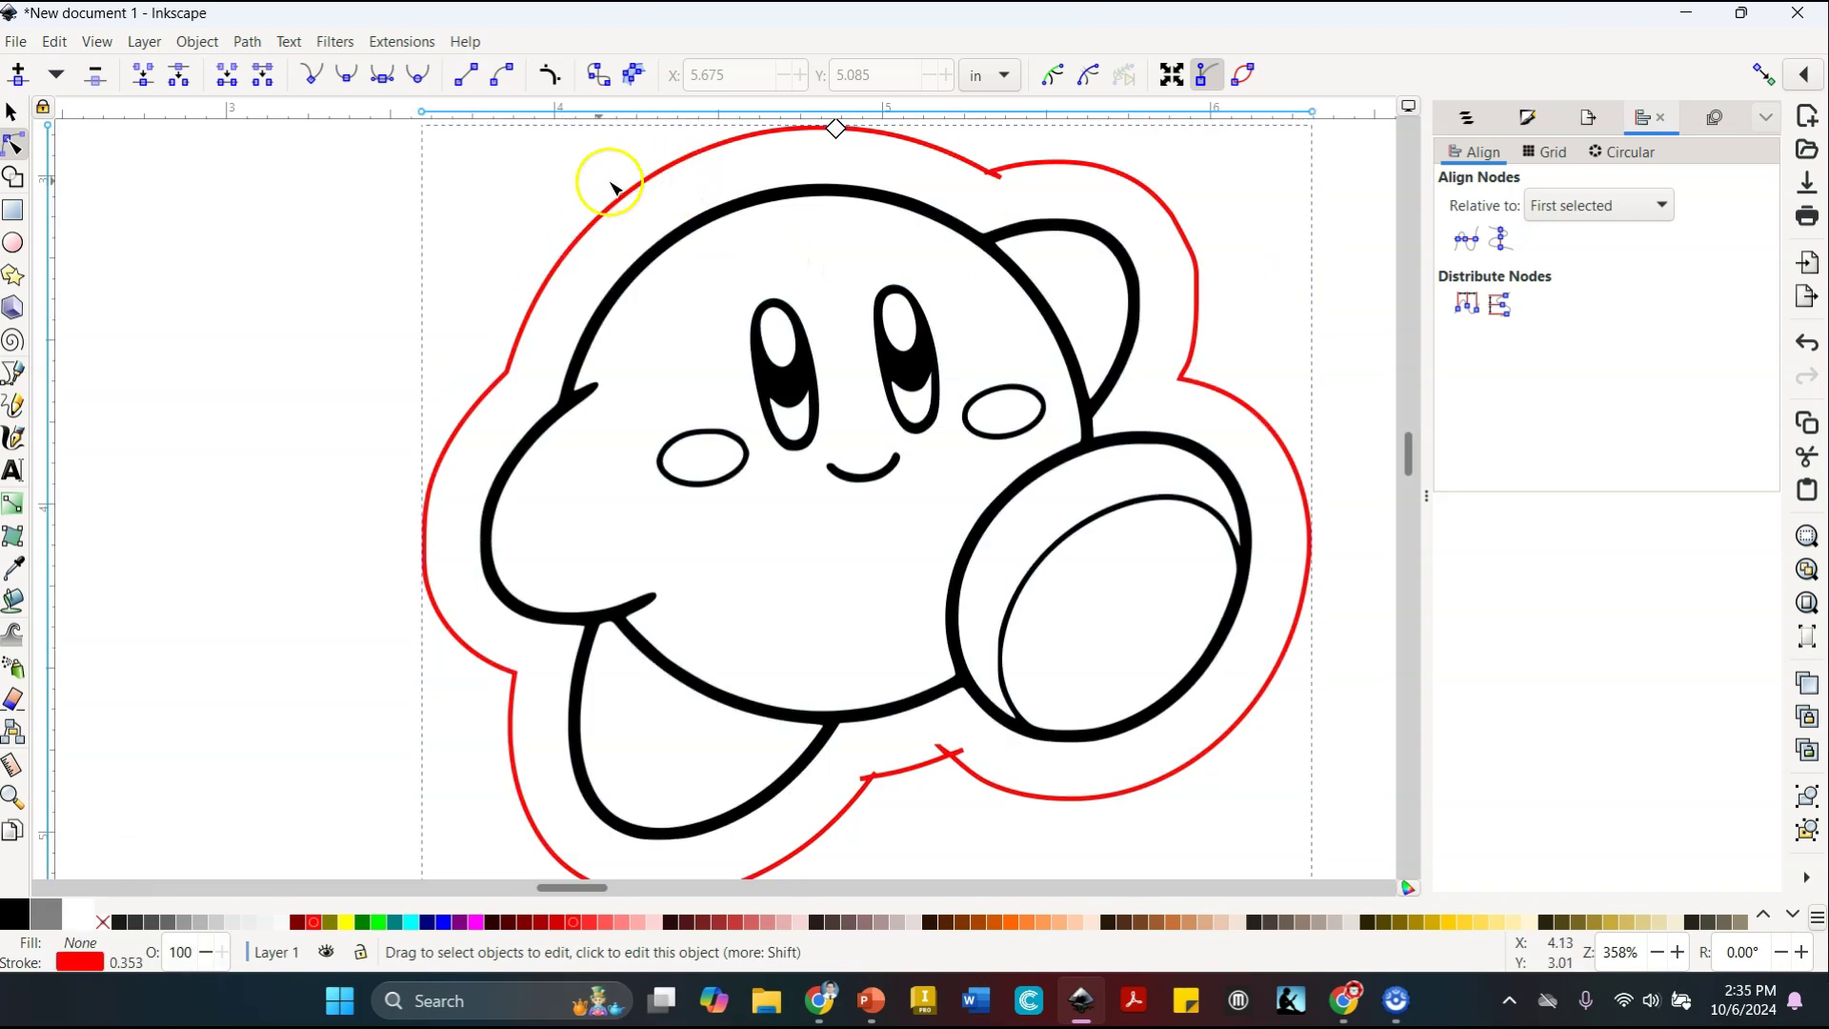
{"action": "left_click", "coordinate": [257, 46]}
{"action": "left_click", "coordinate": [253, 43]}
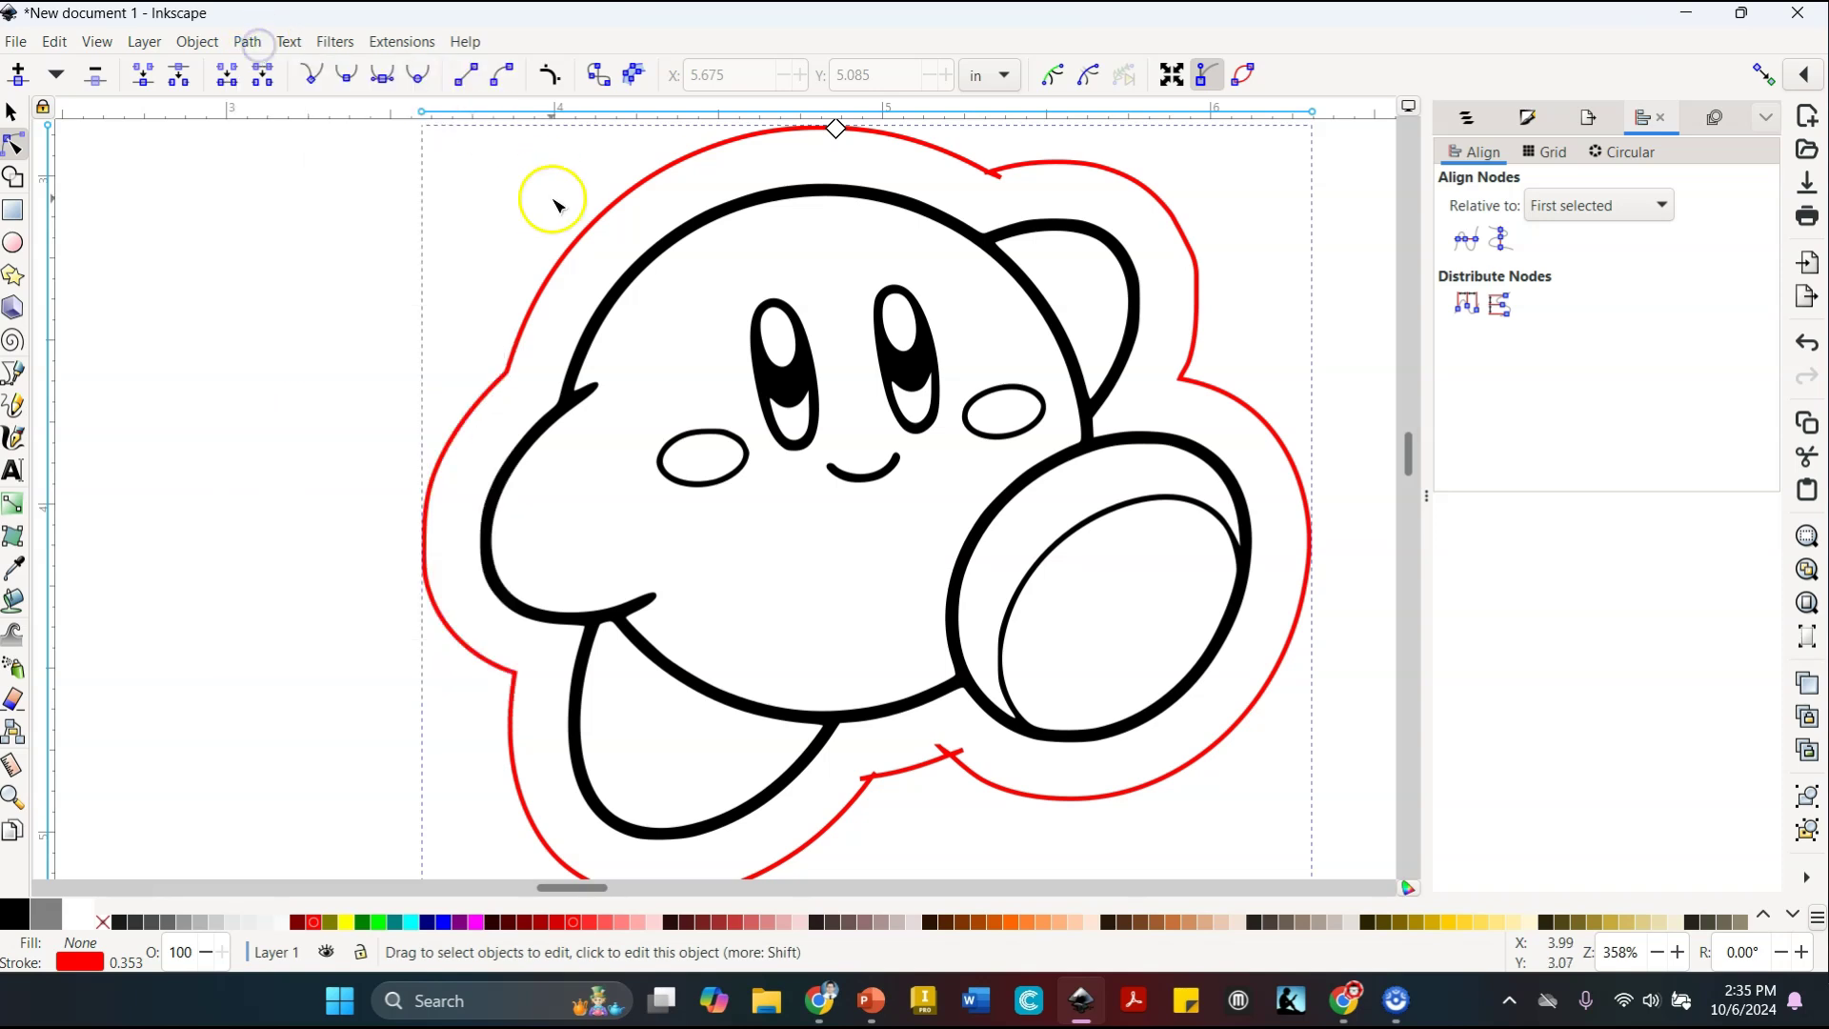
{"action": "left_click", "coordinate": [246, 42]}
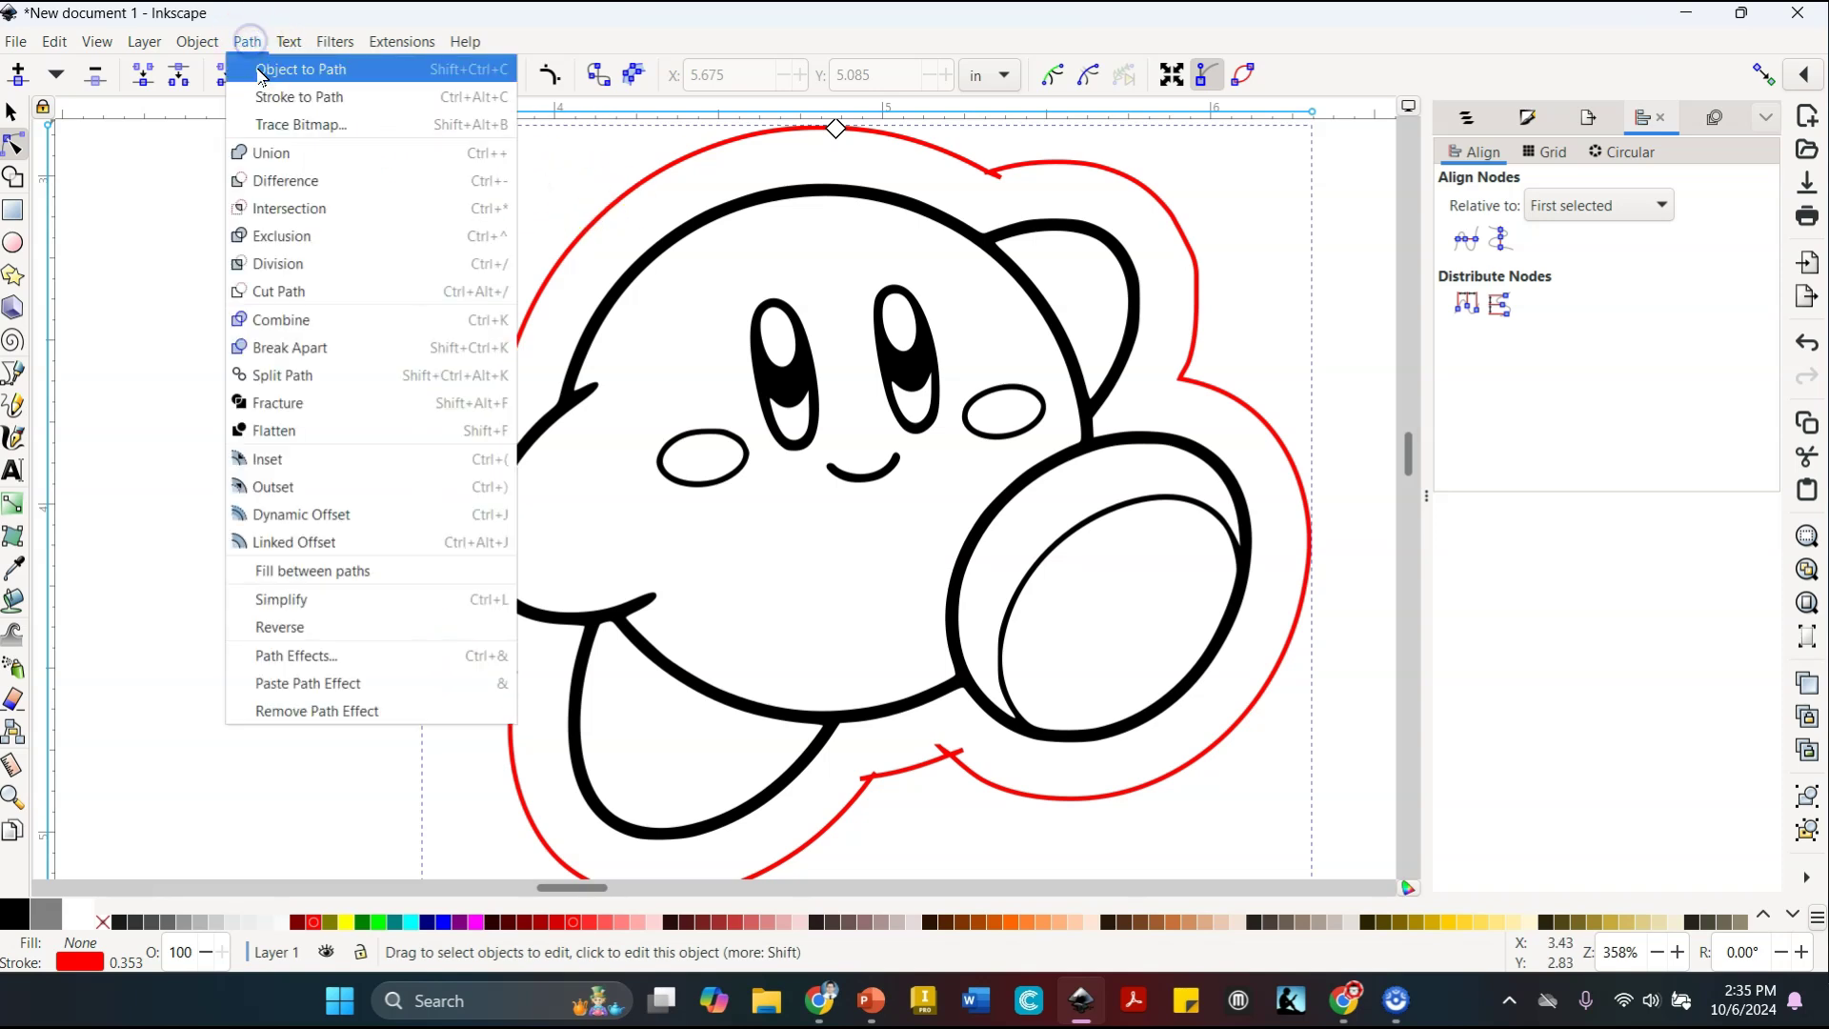
{"action": "left_click", "coordinate": [276, 71]}
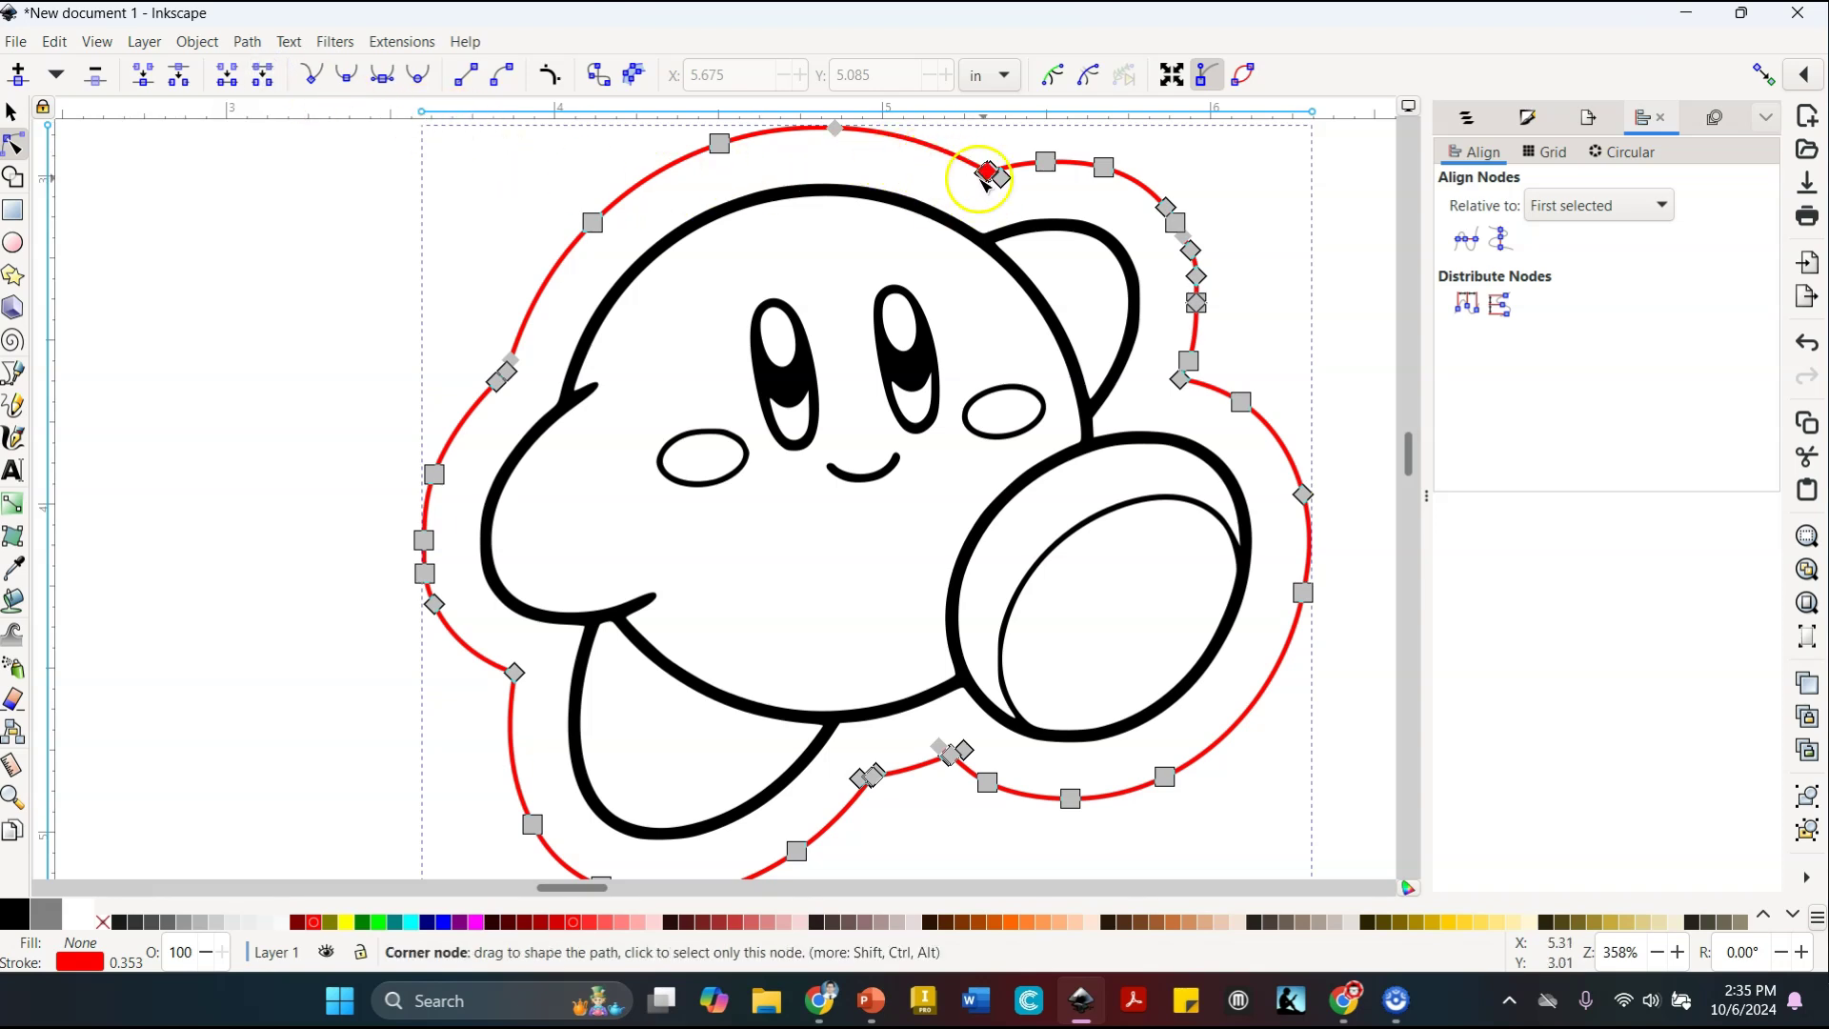
Delete the five overlapping nodes of the red outline at the notch between Kirby's head and raised arm
{"action": "left_click", "coordinate": [995, 220]}
{"action": "scroll", "coordinate": [995, 220], "scroll_direction": "up", "scroll_amount": 4, "text": "ctrl"}
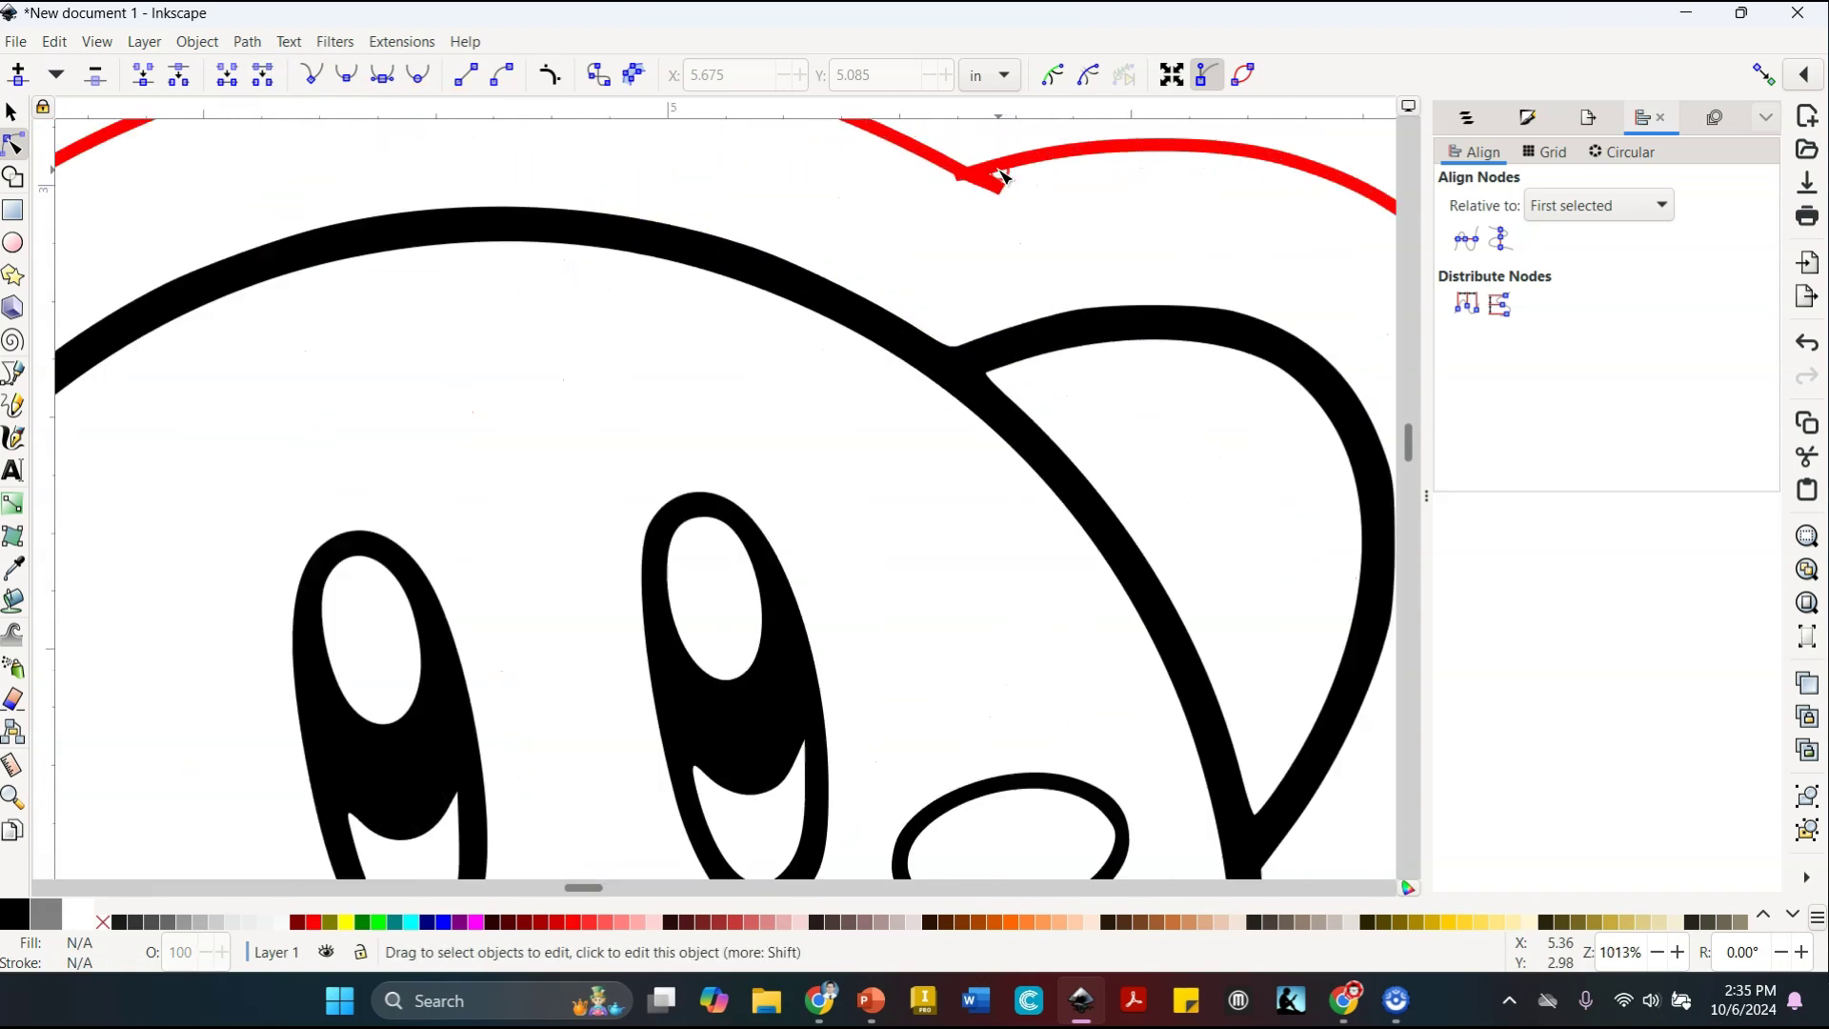
{"action": "scroll", "coordinate": [981, 243], "scroll_direction": "up", "scroll_amount": 1, "text": "ctrl"}
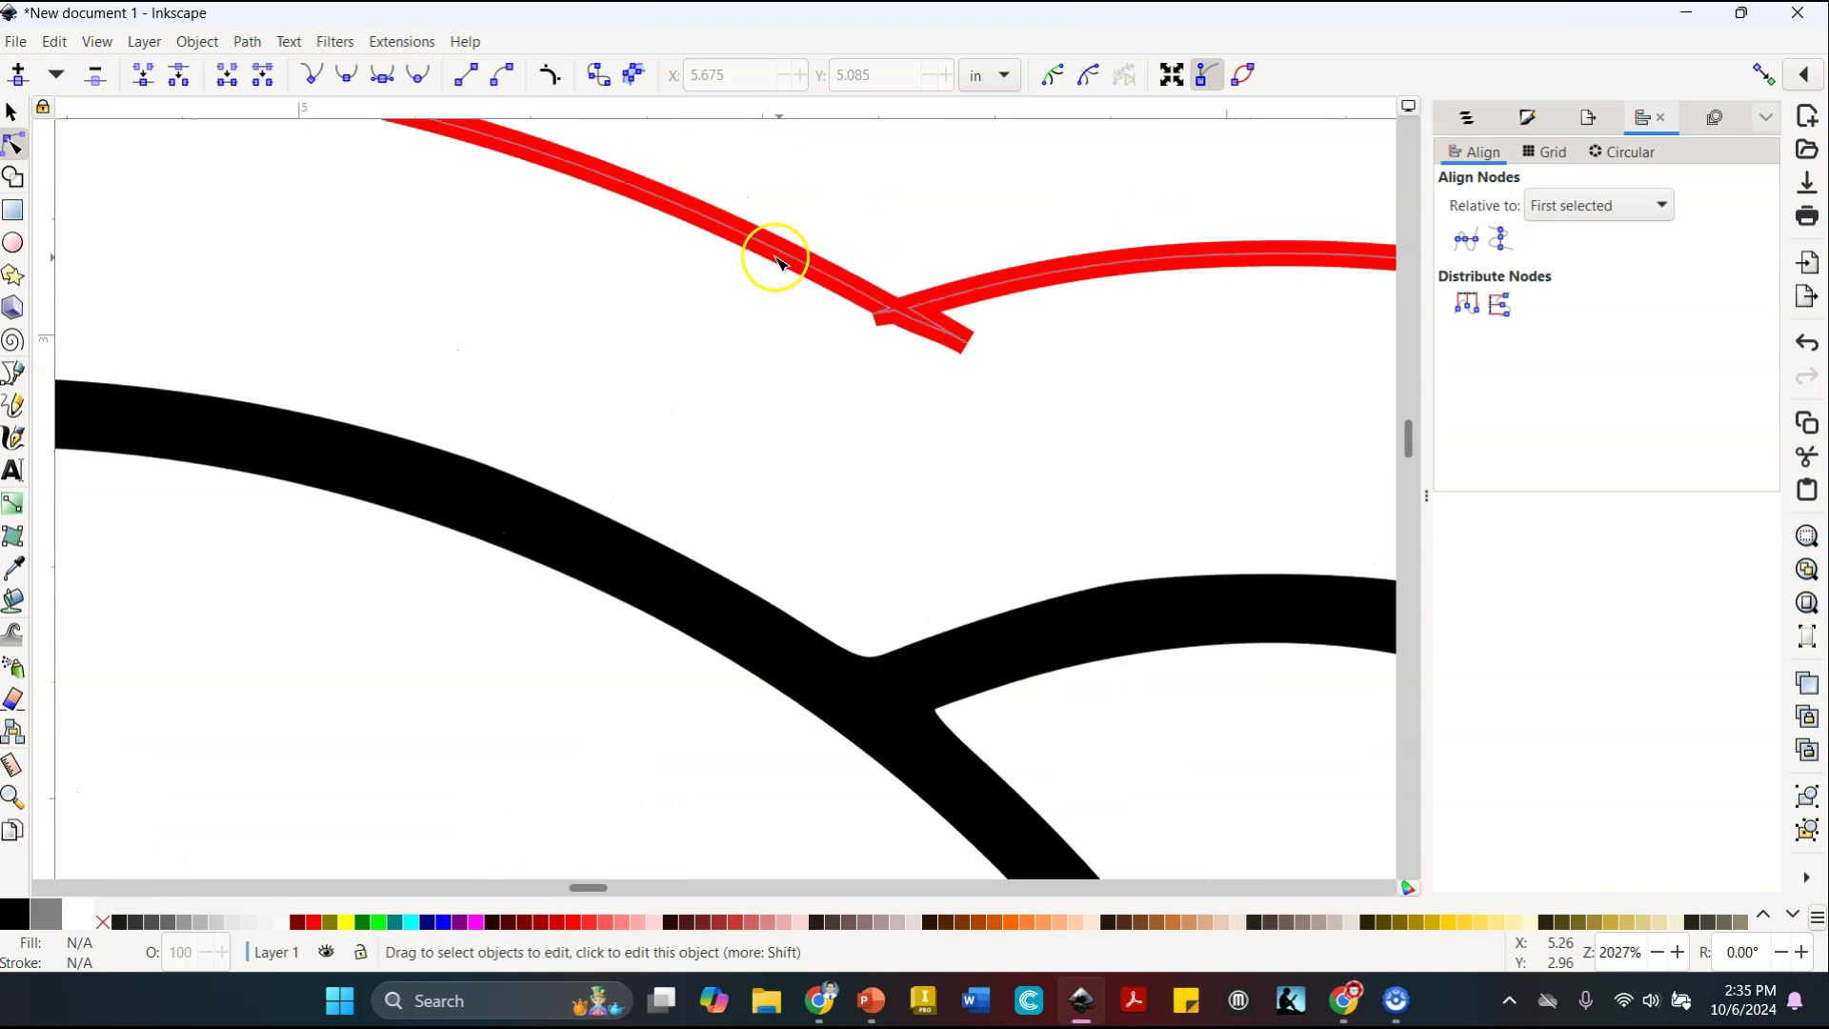
{"action": "left_click", "coordinate": [943, 339]}
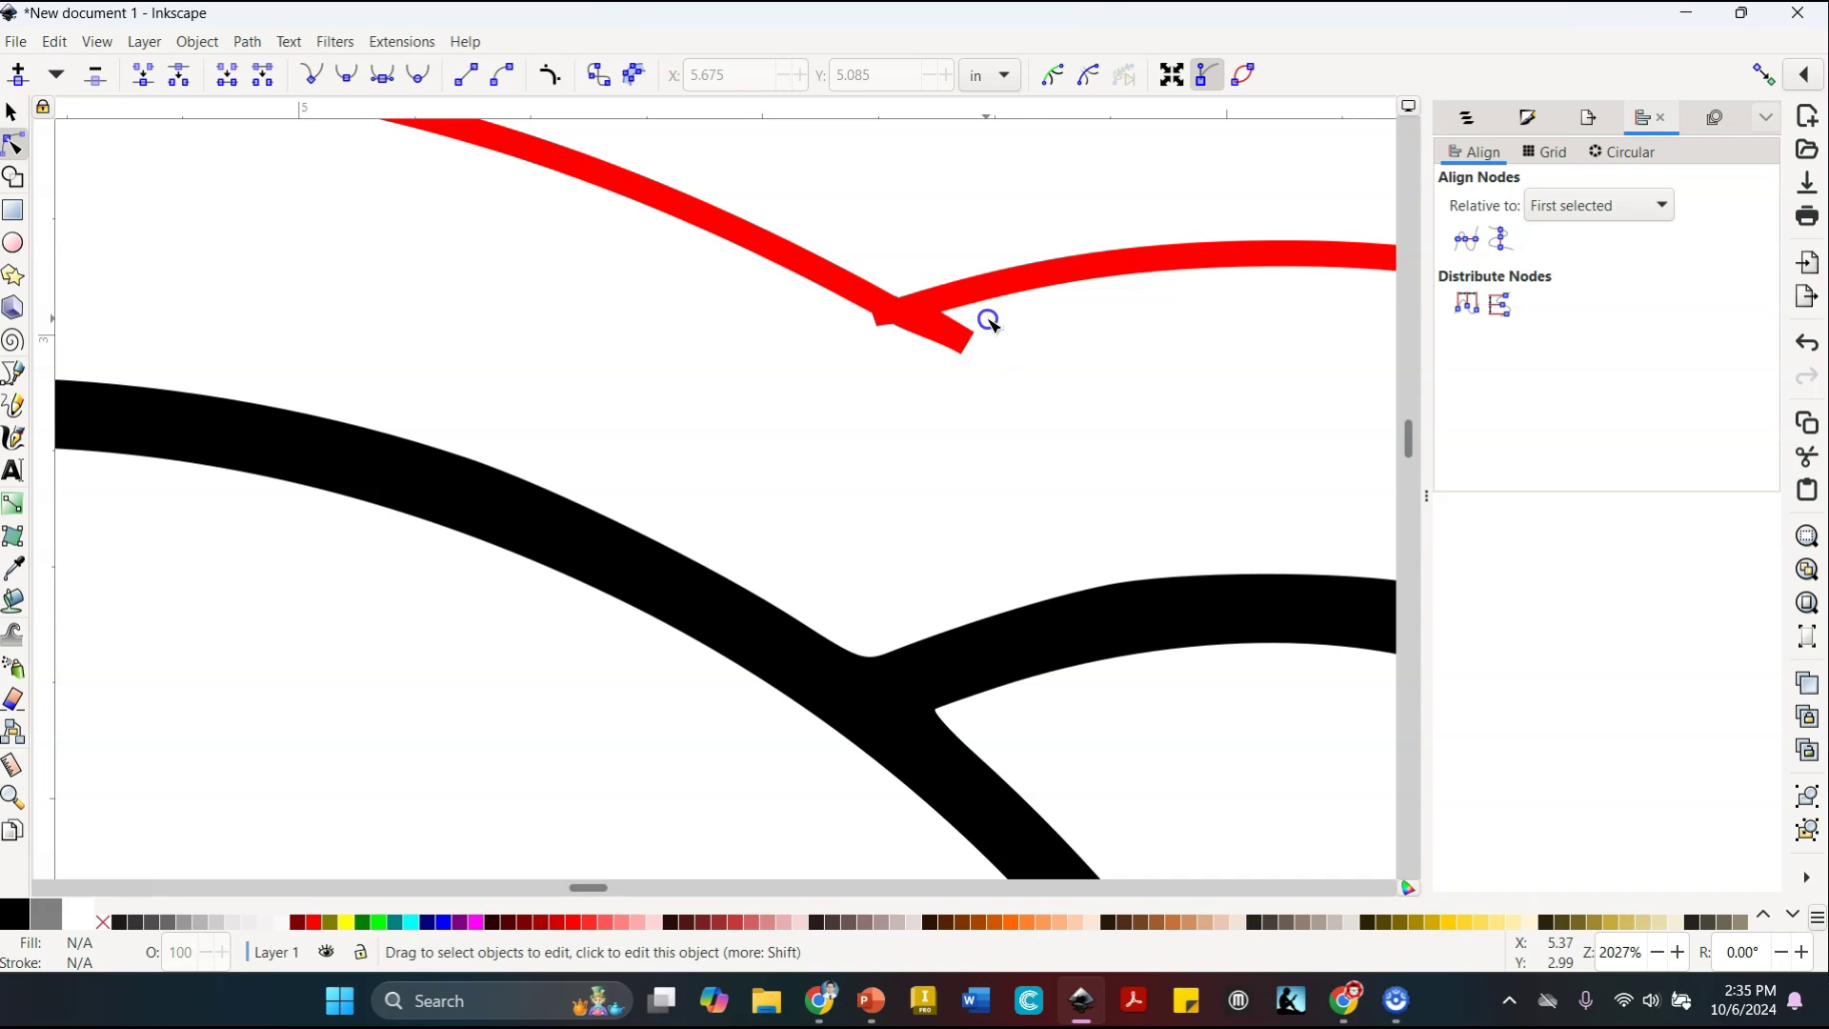
{"action": "scroll", "coordinate": [979, 326], "scroll_direction": "up", "scroll_amount": 3}
{"action": "scroll", "coordinate": [1000, 457], "scroll_direction": "down", "scroll_amount": 1, "text": "ctrl"}
{"action": "left_click_drag", "start_coordinate": [1000, 457], "coordinate": [853, 371]}
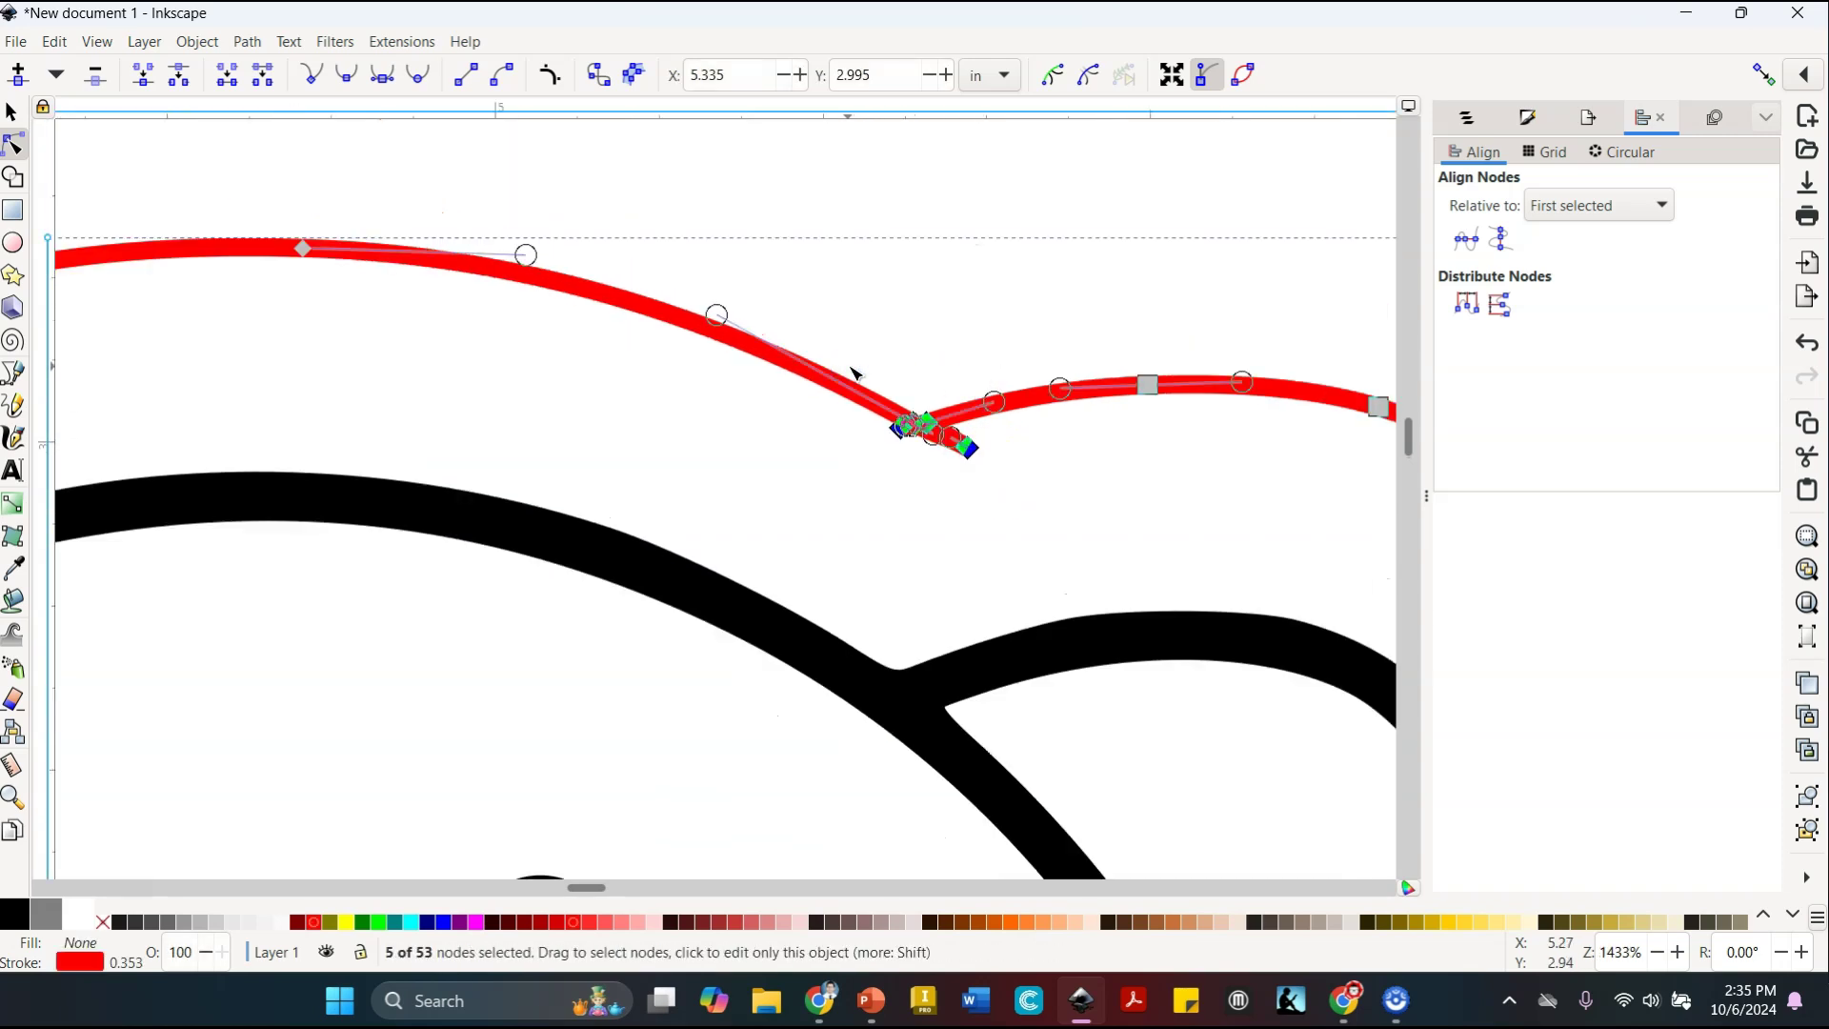
{"action": "key", "text": "Delete"}
Adjust the curve handles of the red outline between Kirby's head and raised arm to form a smooth transition
{"action": "left_click", "coordinate": [320, 267]}
{"action": "left_click", "coordinate": [448, 282]}
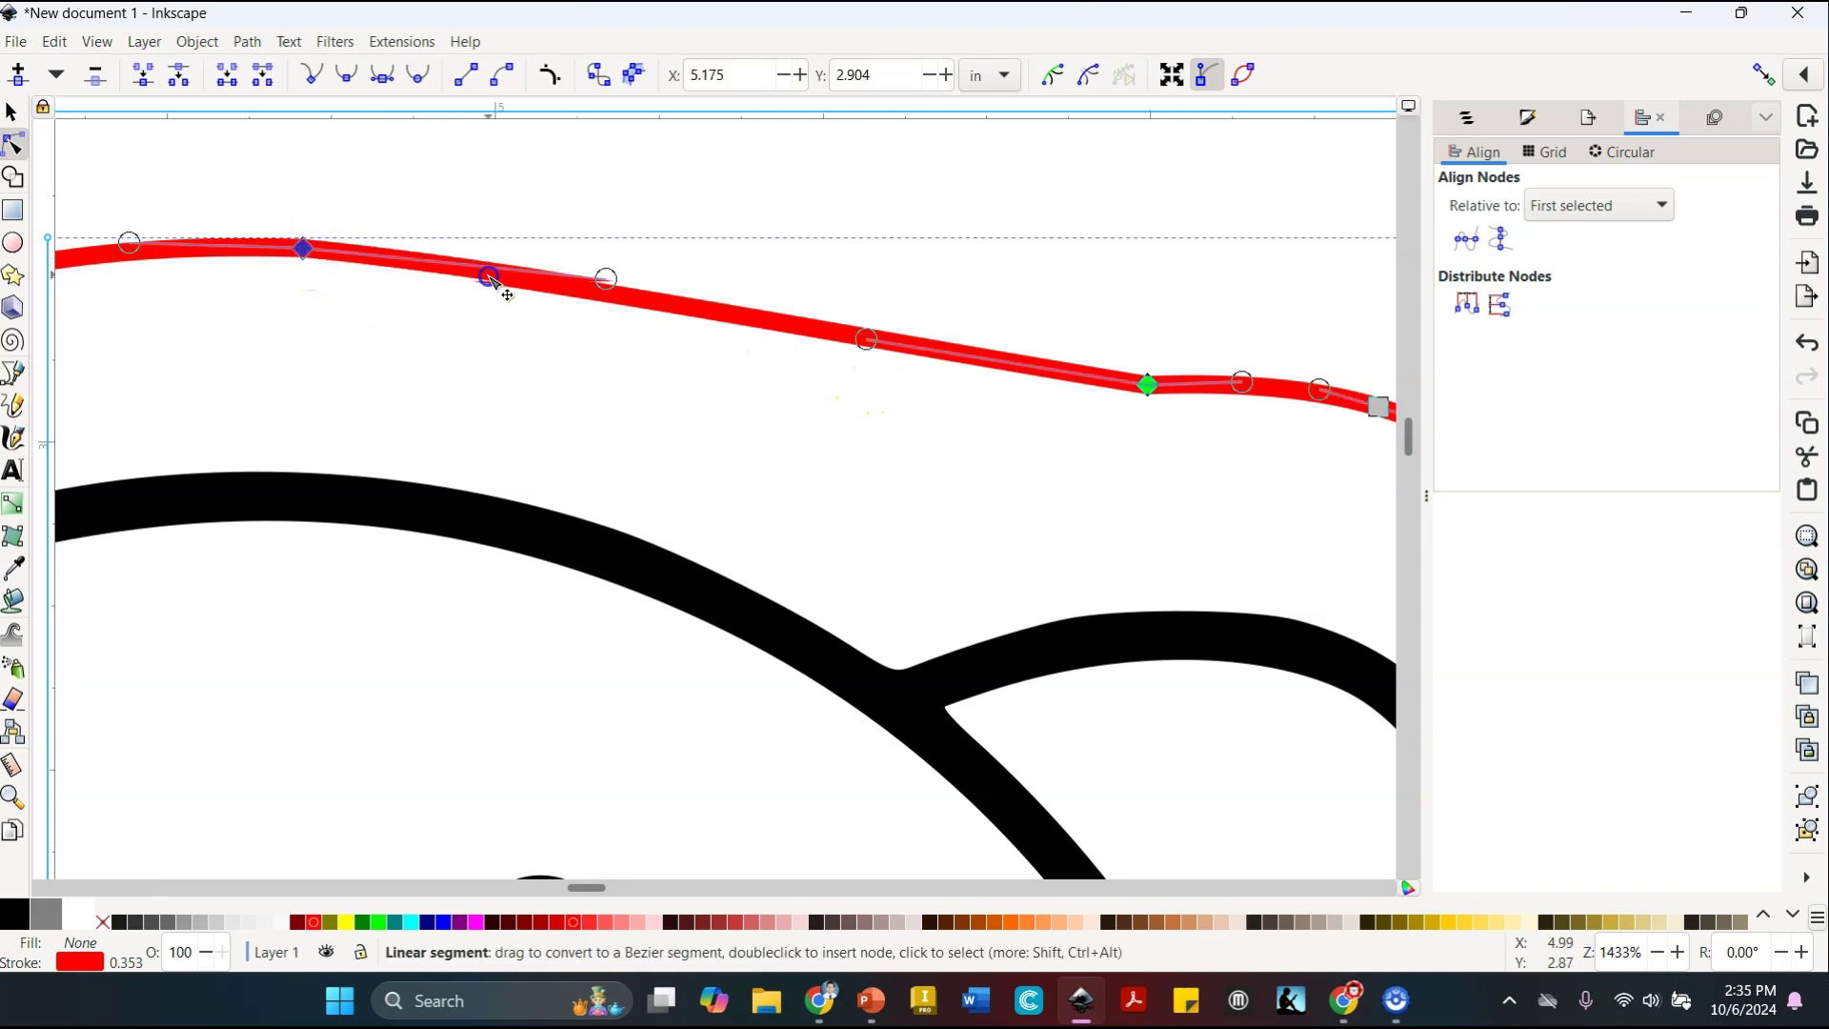
{"action": "left_click", "coordinate": [195, 193]}
{"action": "mouse_move", "coordinate": [600, 300]}
{"action": "left_mouse_down"}
{"action": "mouse_move", "coordinate": [578, 293]}
{"action": "mouse_move", "coordinate": [591, 284]}
{"action": "left_mouse_up"}
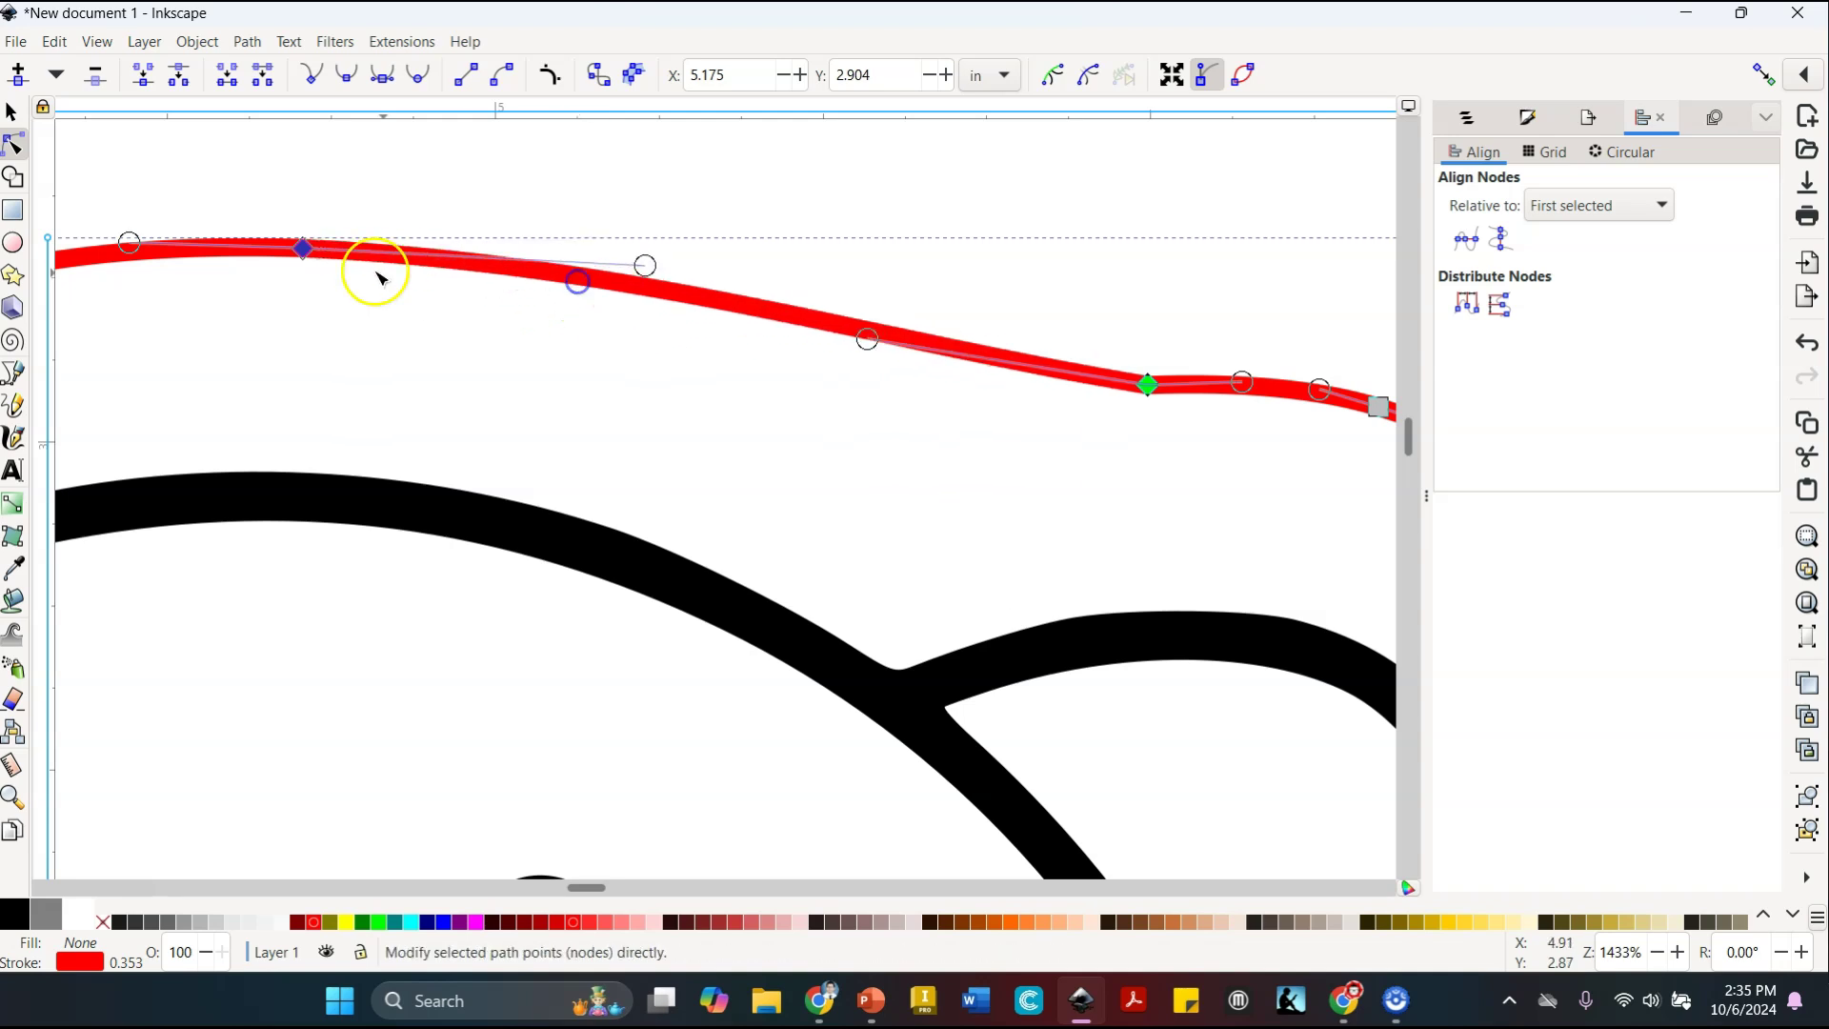
{"action": "left_click_drag", "start_coordinate": [866, 339], "coordinate": [802, 439]}
{"action": "left_click_drag", "start_coordinate": [1150, 385], "coordinate": [1219, 364]}
Delete the surplus nodes of the red outline around the raised arm and at the notch above the large foot
{"action": "scroll", "coordinate": [1245, 436], "scroll_direction": "down", "scroll_amount": 7}
{"action": "scroll", "coordinate": [1245, 436], "scroll_direction": "right", "scroll_amount": 15}
{"action": "left_click_drag", "start_coordinate": [1131, 274], "coordinate": [952, 731]}
{"action": "key", "text": "Delete"}
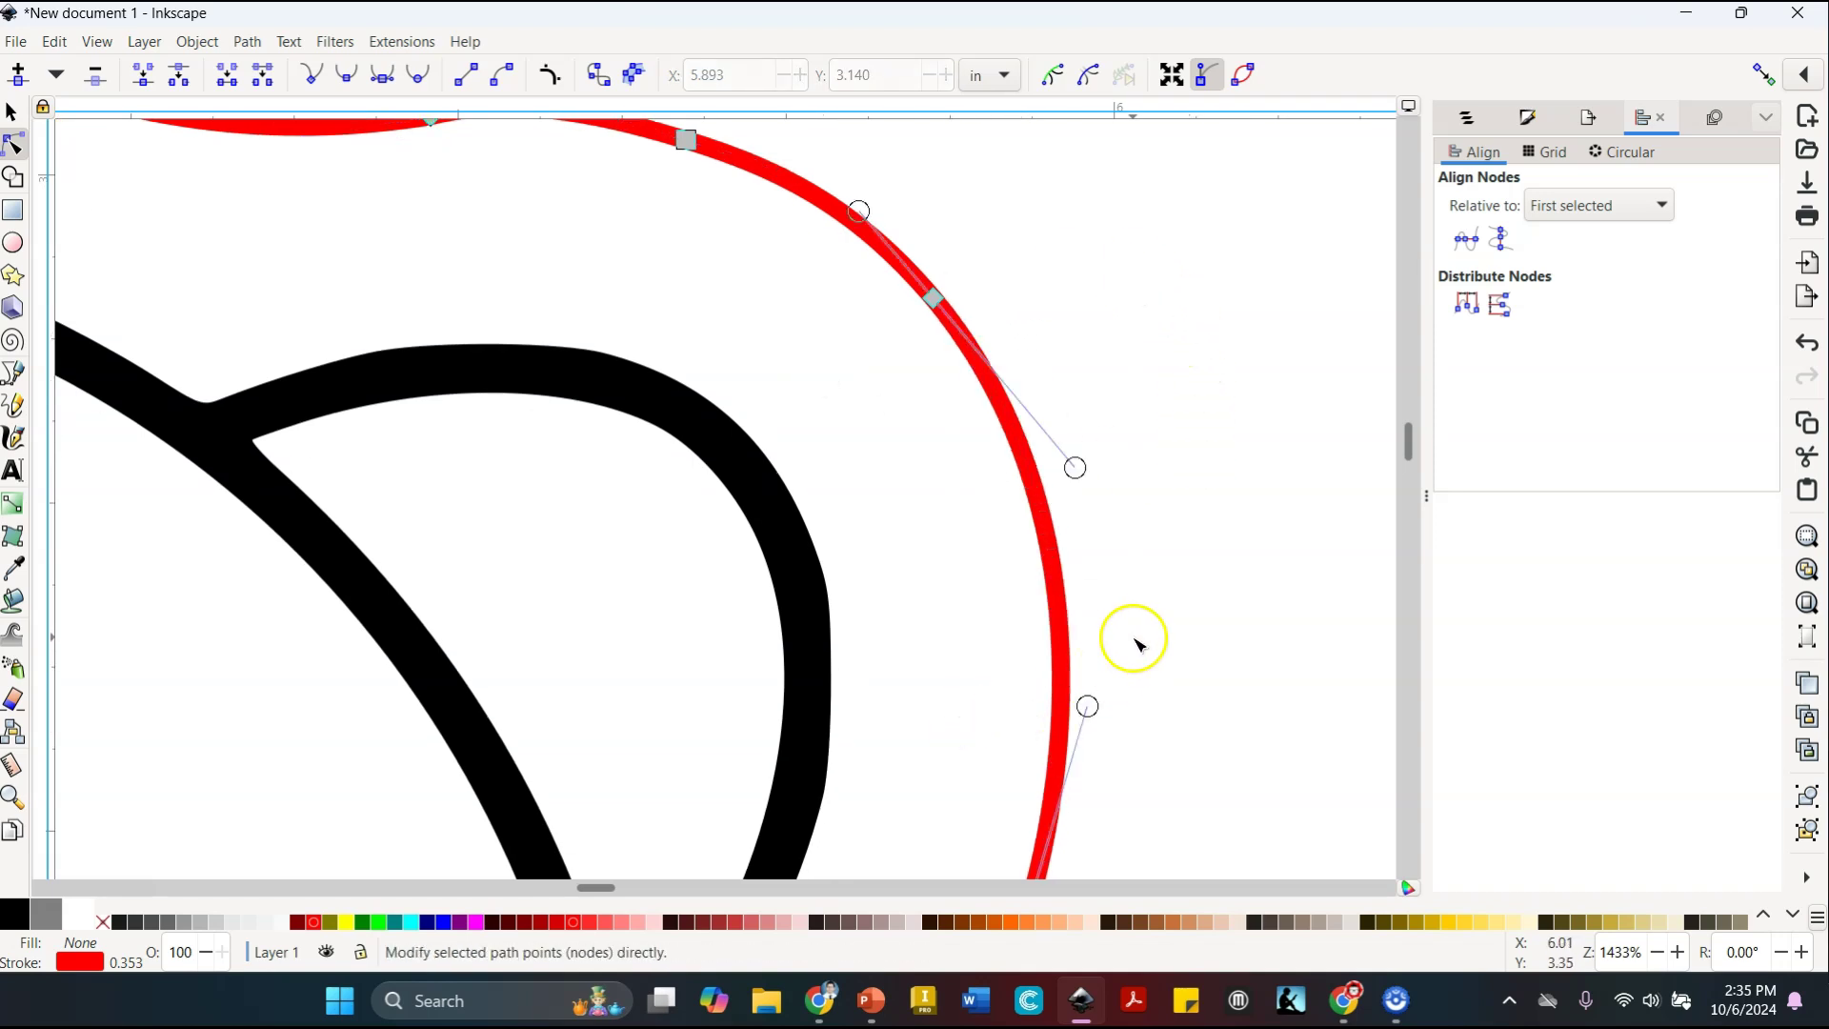
{"action": "scroll", "coordinate": [1138, 644], "scroll_direction": "down", "scroll_amount": 8}
{"action": "left_click_drag", "start_coordinate": [1062, 572], "coordinate": [983, 466]}
{"action": "key", "text": "Delete"}
{"action": "left_click_drag", "start_coordinate": [1174, 380], "coordinate": [1079, 485]}
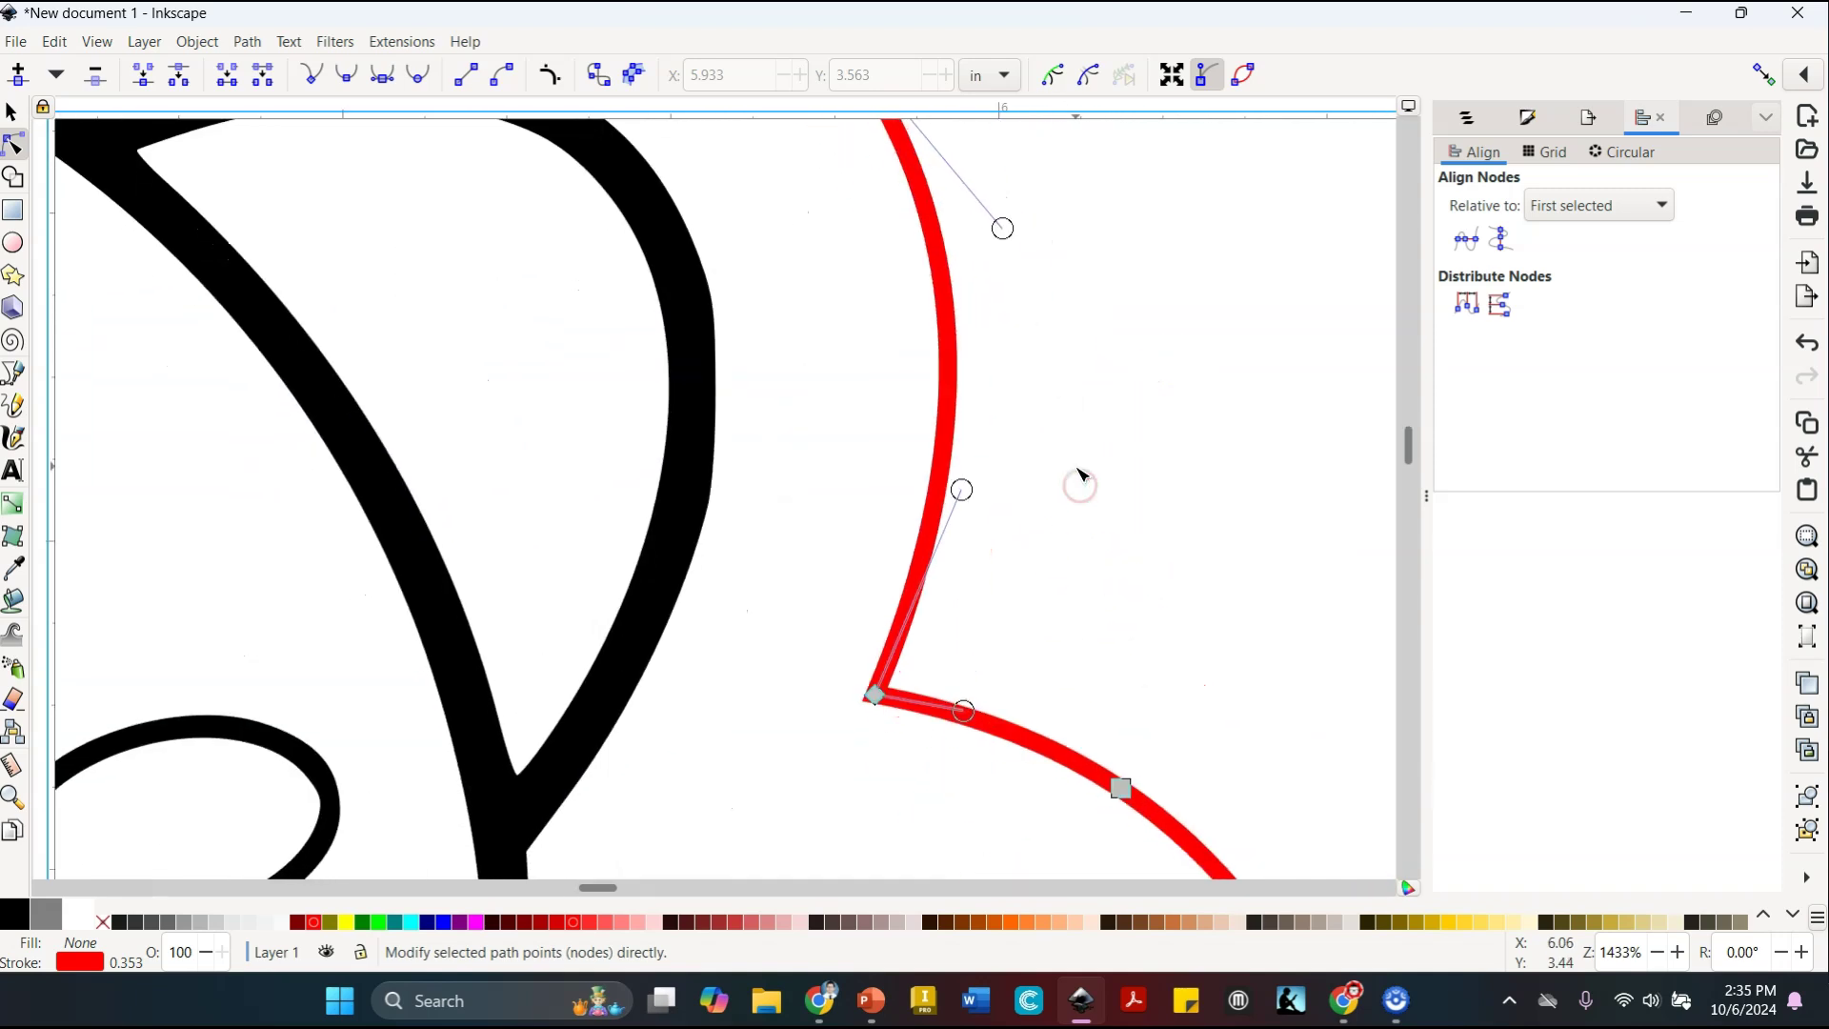
Delete the overhanging nodes of the red outline where it crosses itself beneath the large foot and belly
{"action": "scroll", "coordinate": [1079, 473], "scroll_direction": "down", "scroll_amount": 6}
{"action": "scroll", "coordinate": [1154, 619], "scroll_direction": "up", "scroll_amount": 4}
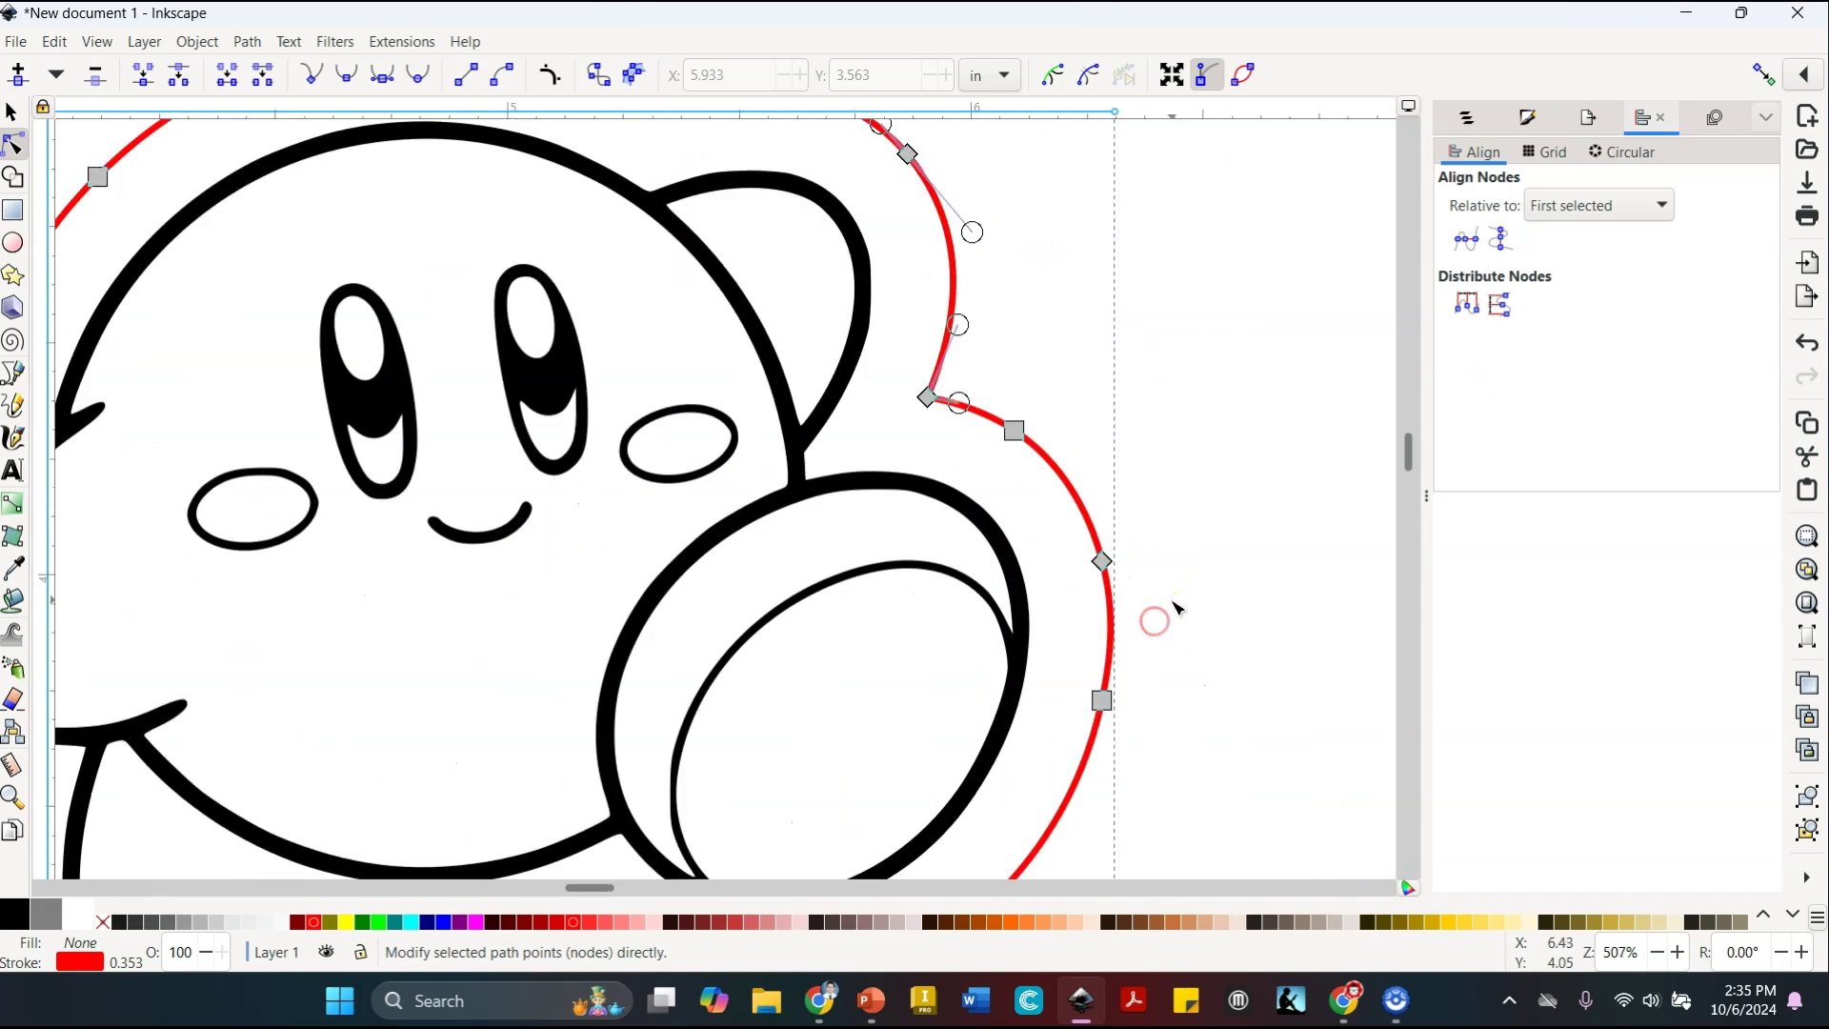
{"action": "scroll", "coordinate": [1174, 608], "scroll_direction": "down", "scroll_amount": 3}
{"action": "left_click", "coordinate": [890, 770]}
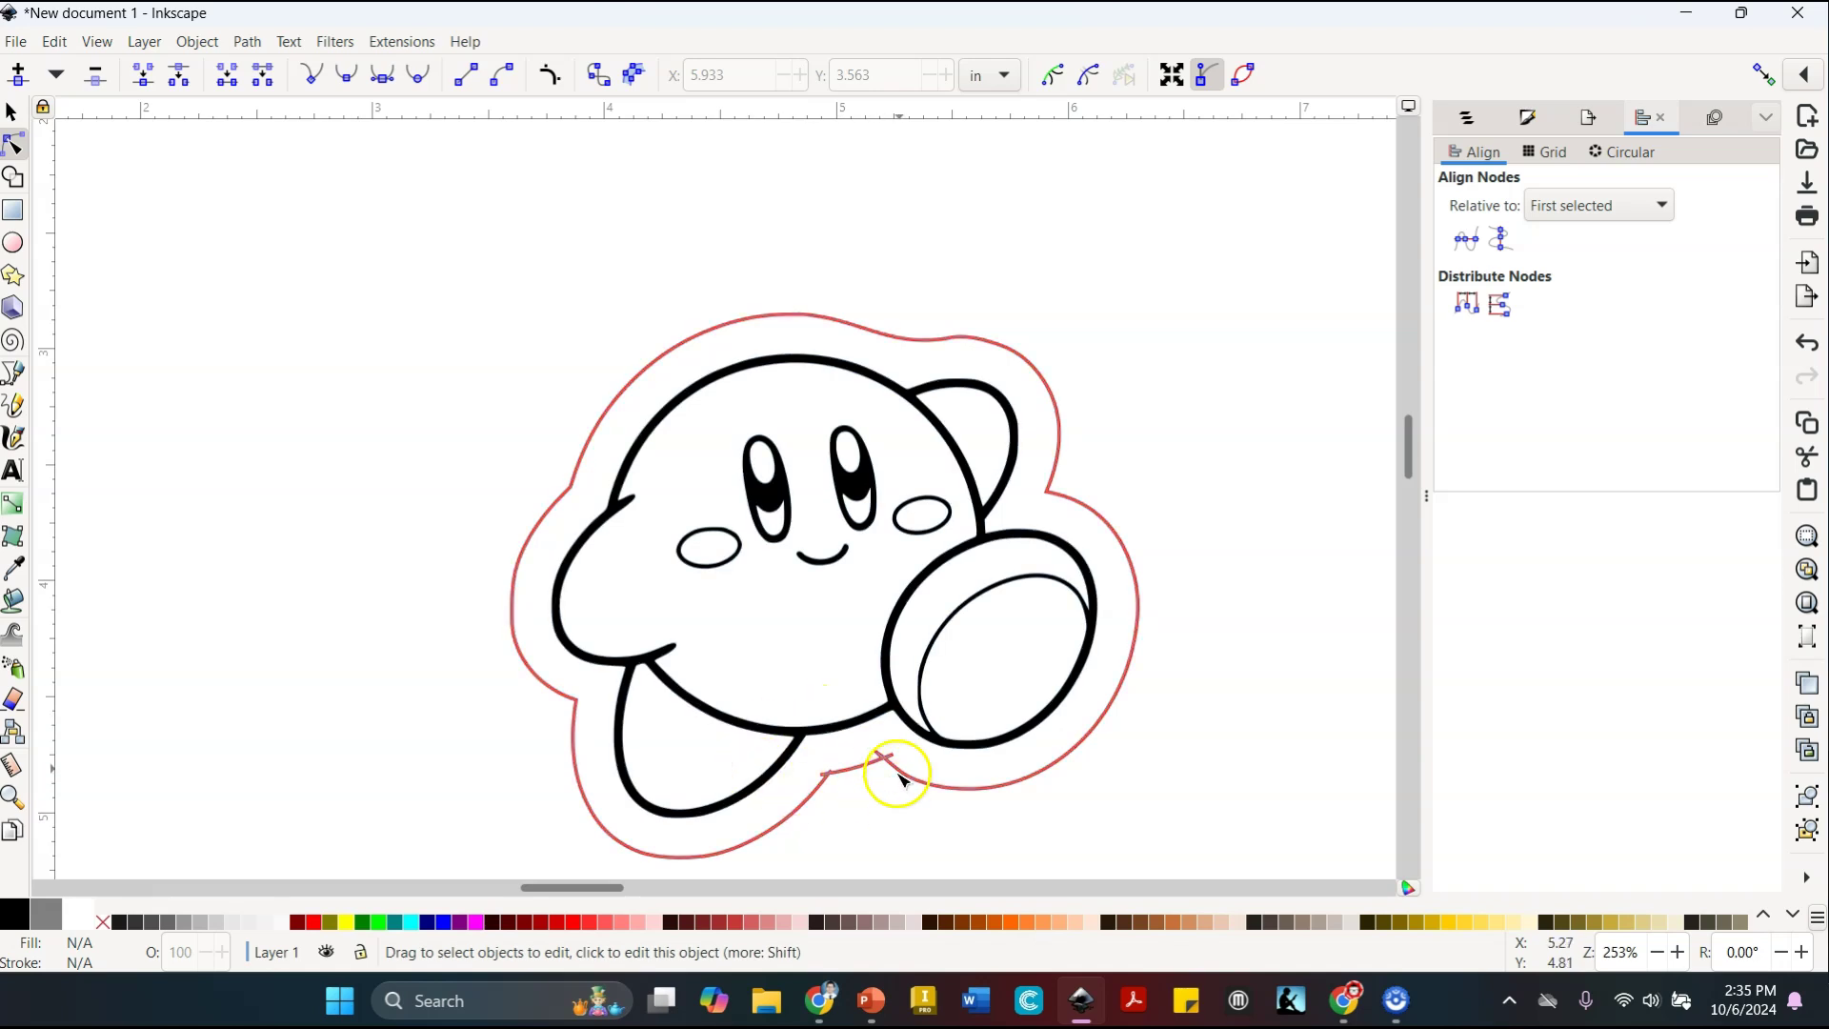
{"action": "scroll", "coordinate": [875, 779], "scroll_direction": "up", "scroll_amount": 5}
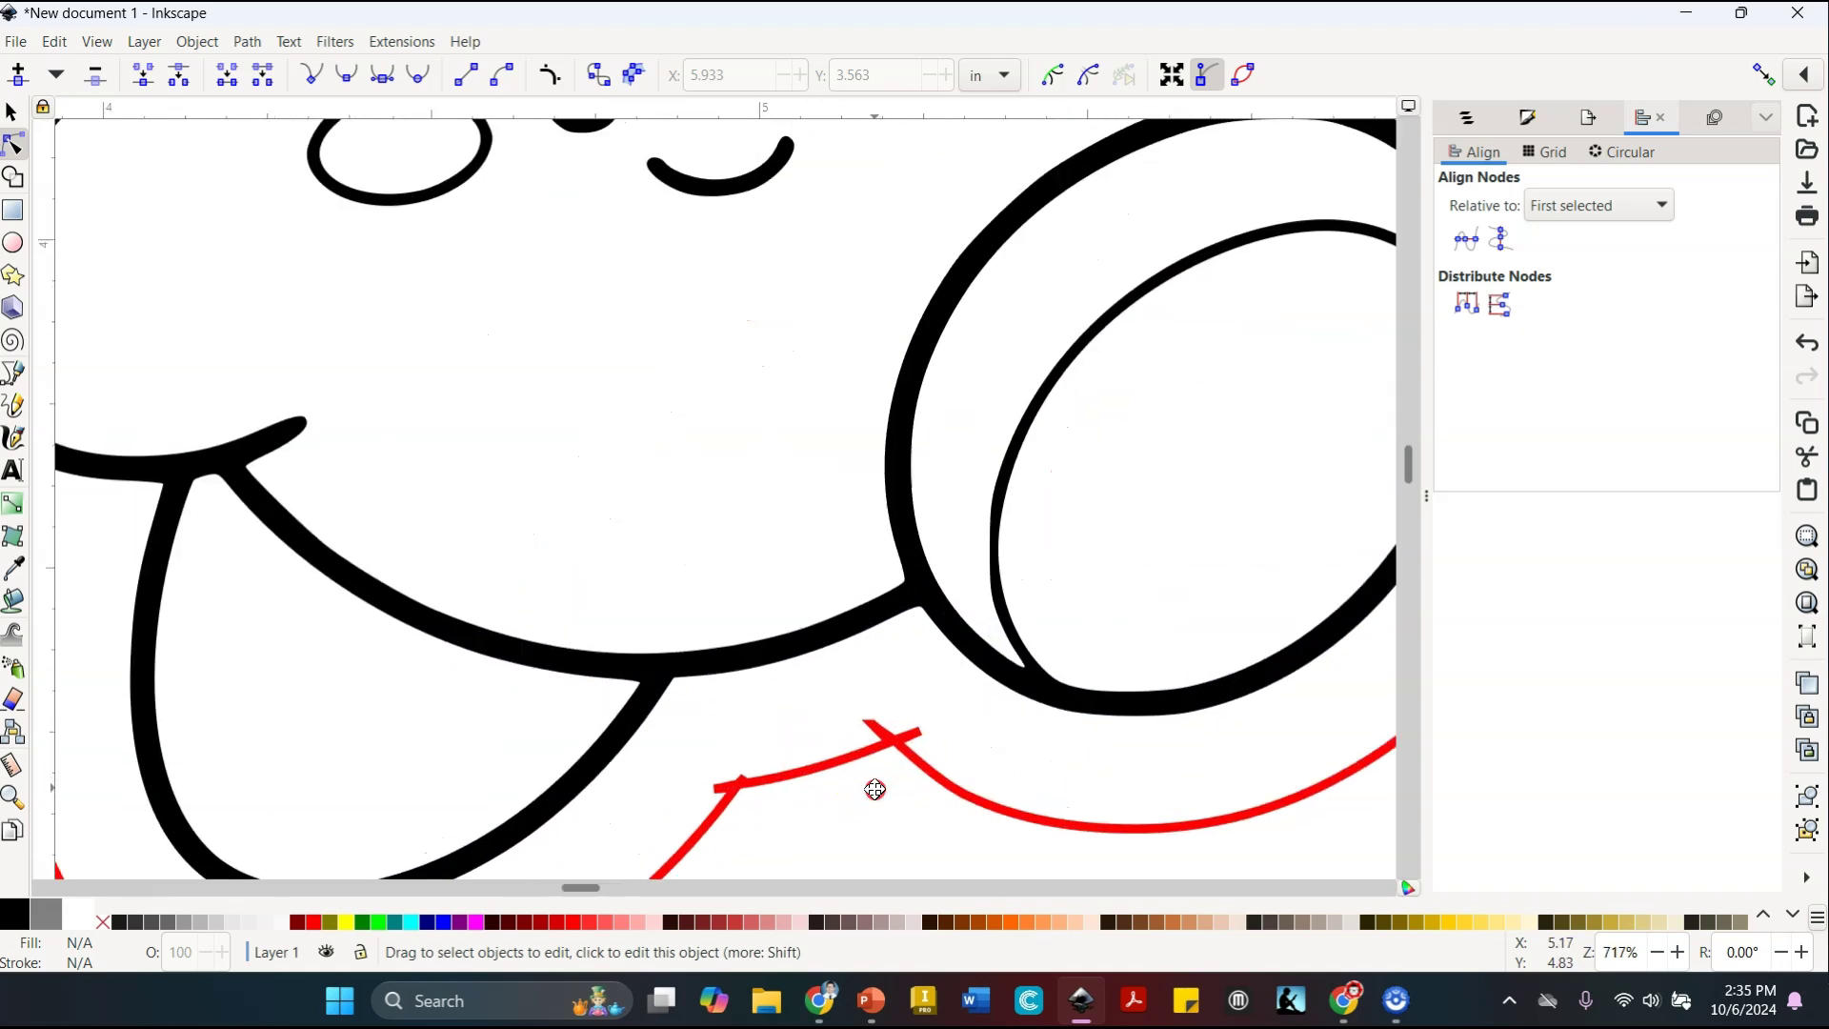
{"action": "scroll", "coordinate": [874, 789], "scroll_direction": "up", "scroll_amount": 4}
{"action": "left_click", "coordinate": [820, 624]}
{"action": "left_click_drag", "start_coordinate": [732, 531], "coordinate": [912, 620]}
{"action": "key", "text": "Delete"}
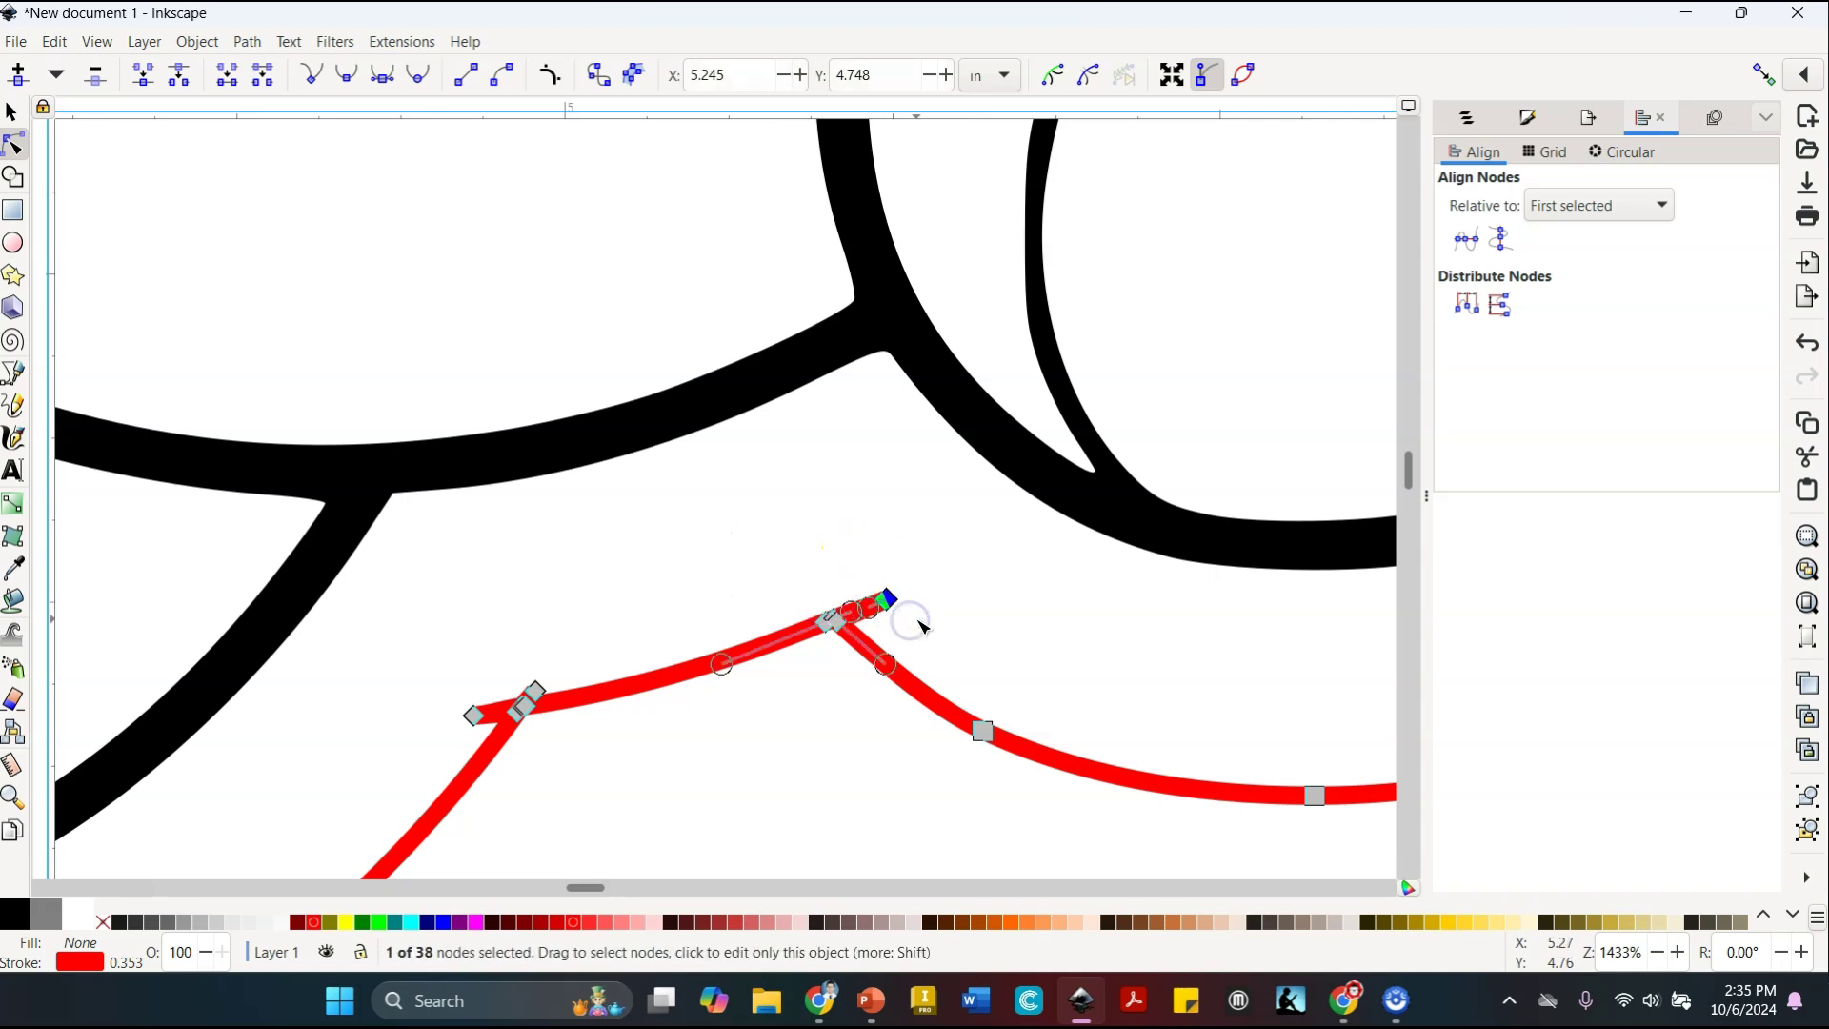
{"action": "key", "text": "Delete"}
Delete the overhanging nodes of the red outline at the crossing between the belly and the small foot
{"action": "scroll", "coordinate": [837, 635], "scroll_direction": "up", "scroll_amount": 4}
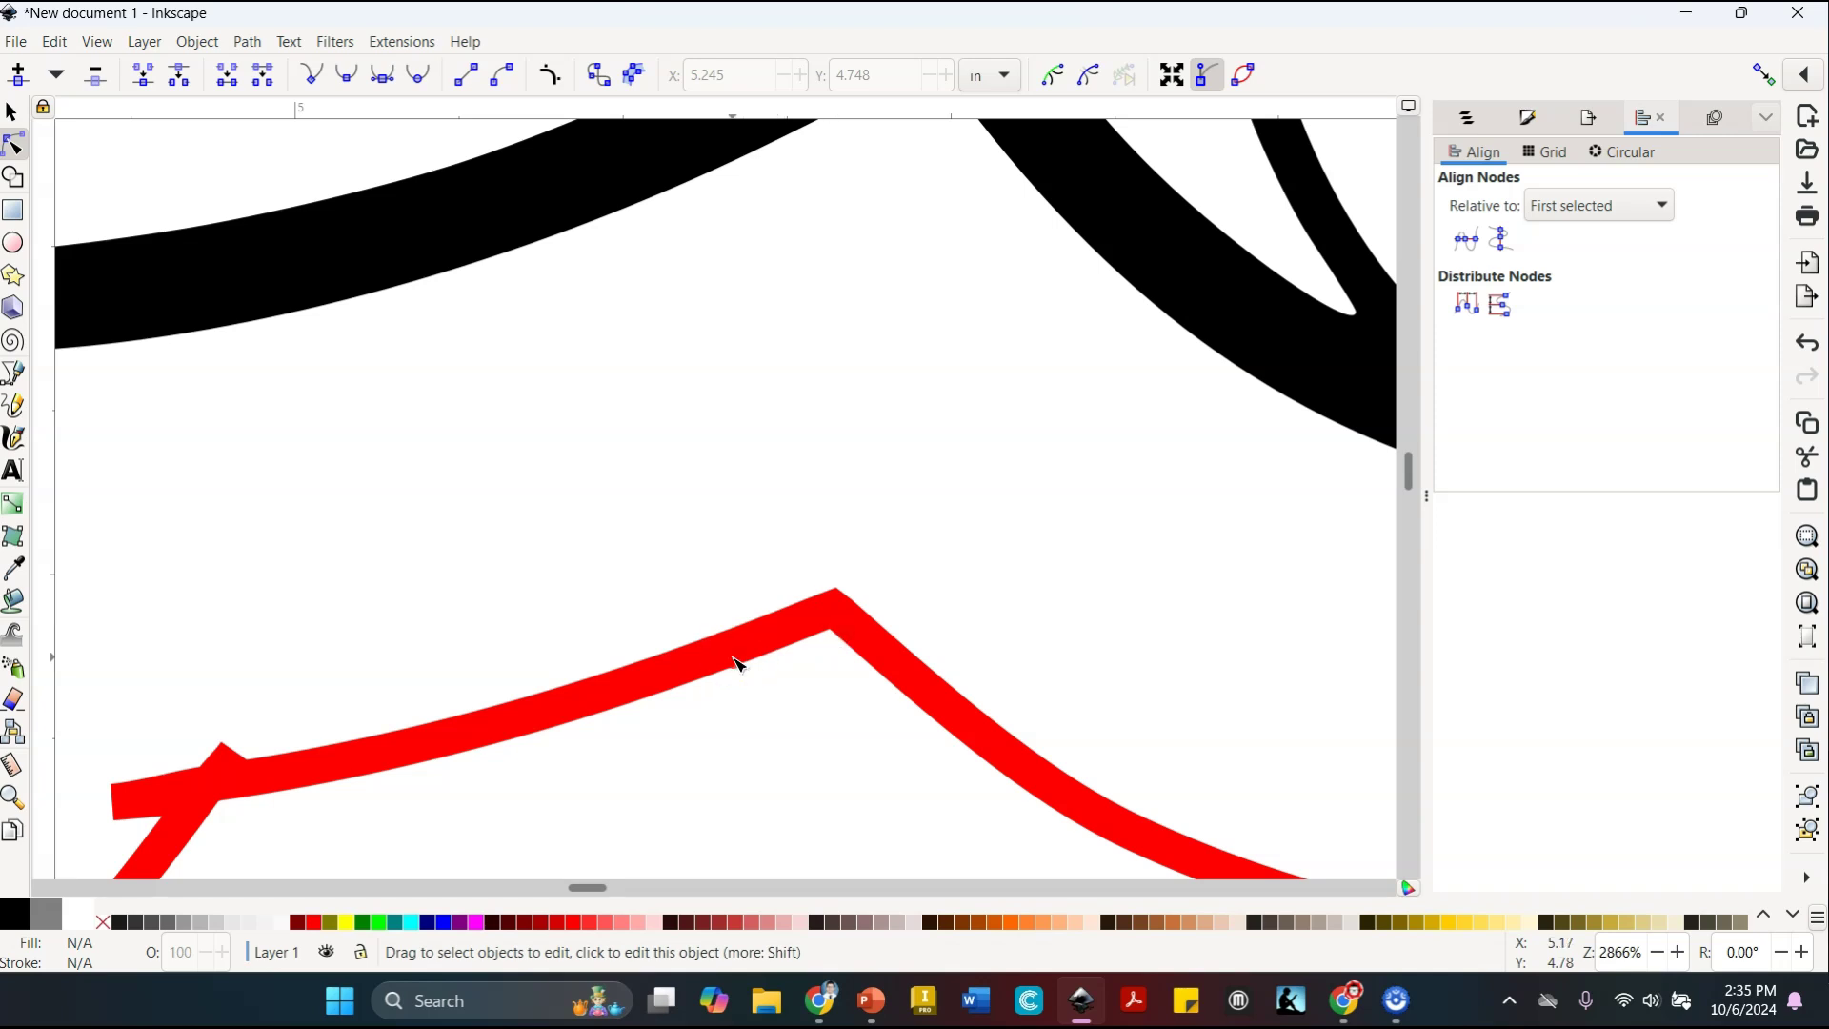
{"action": "scroll", "coordinate": [781, 591], "scroll_direction": "down", "scroll_amount": 6}
{"action": "scroll", "coordinate": [781, 591], "scroll_direction": "left", "scroll_amount": 10}
{"action": "left_click", "coordinate": [817, 530]}
{"action": "left_click_drag", "start_coordinate": [525, 519], "coordinate": [564, 577]}
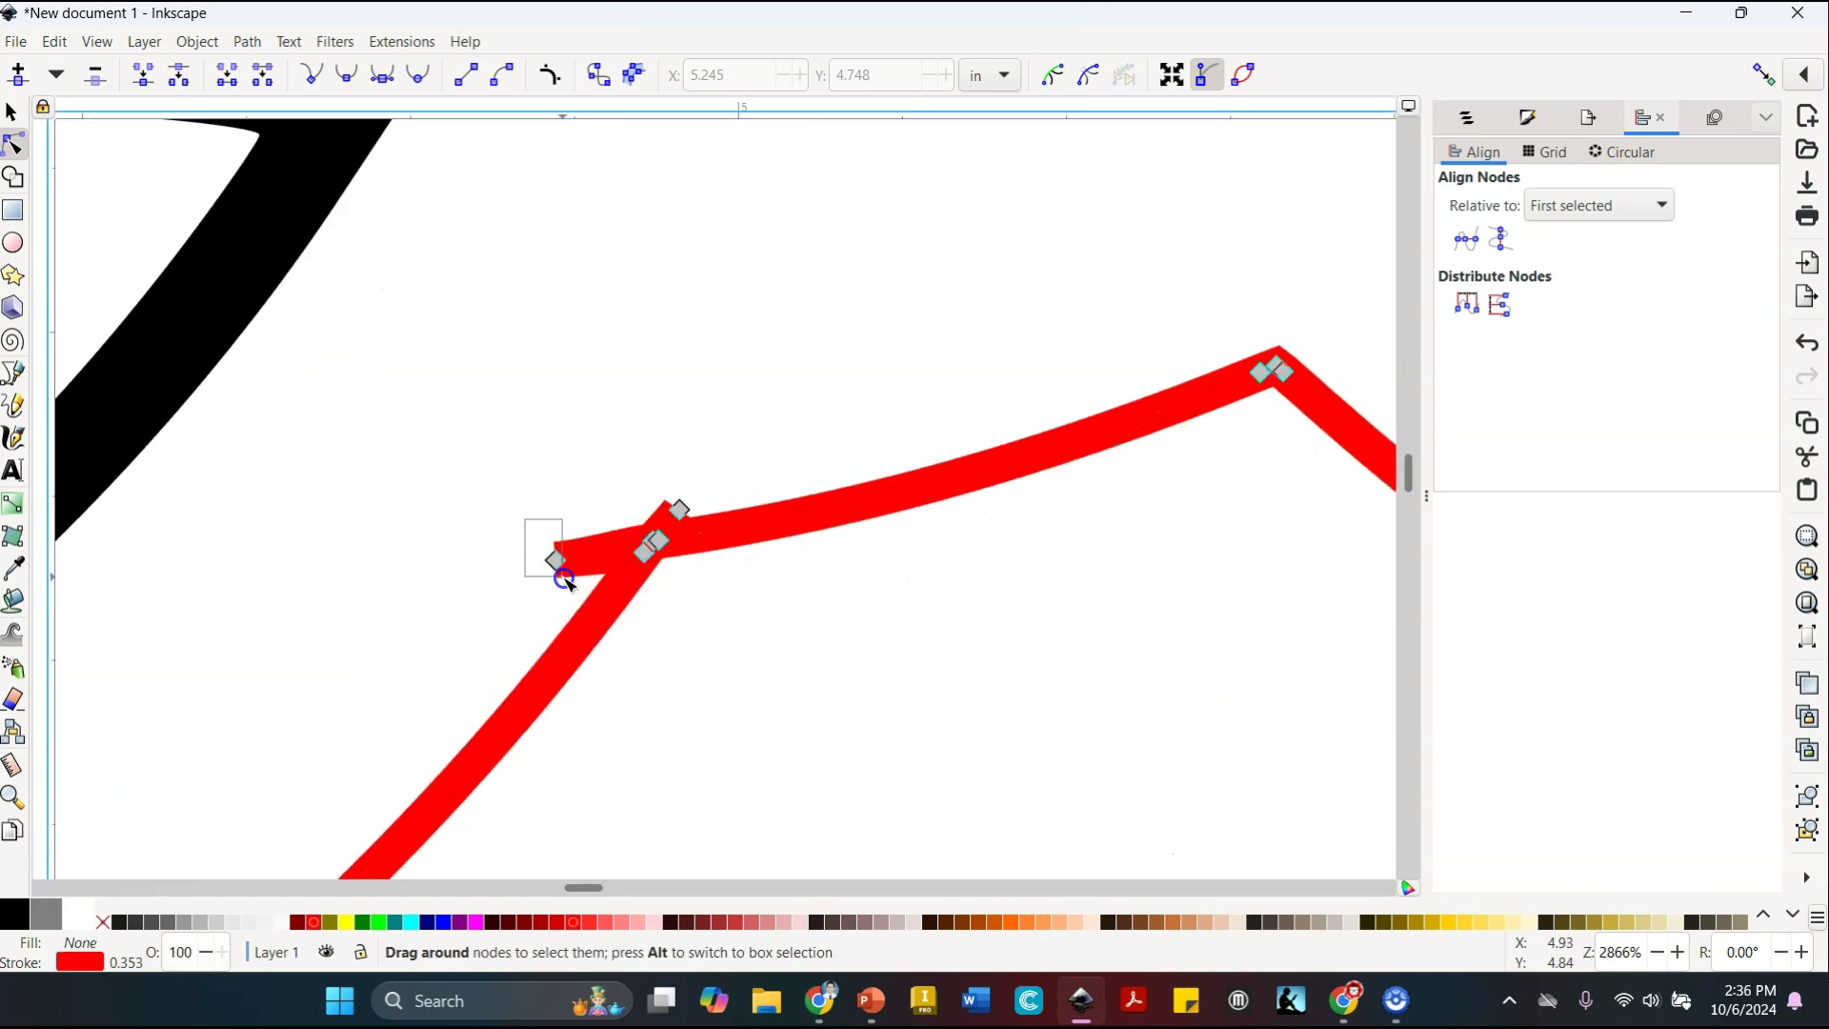
{"action": "key", "text": "Delete"}
{"action": "left_click", "coordinate": [674, 506]}
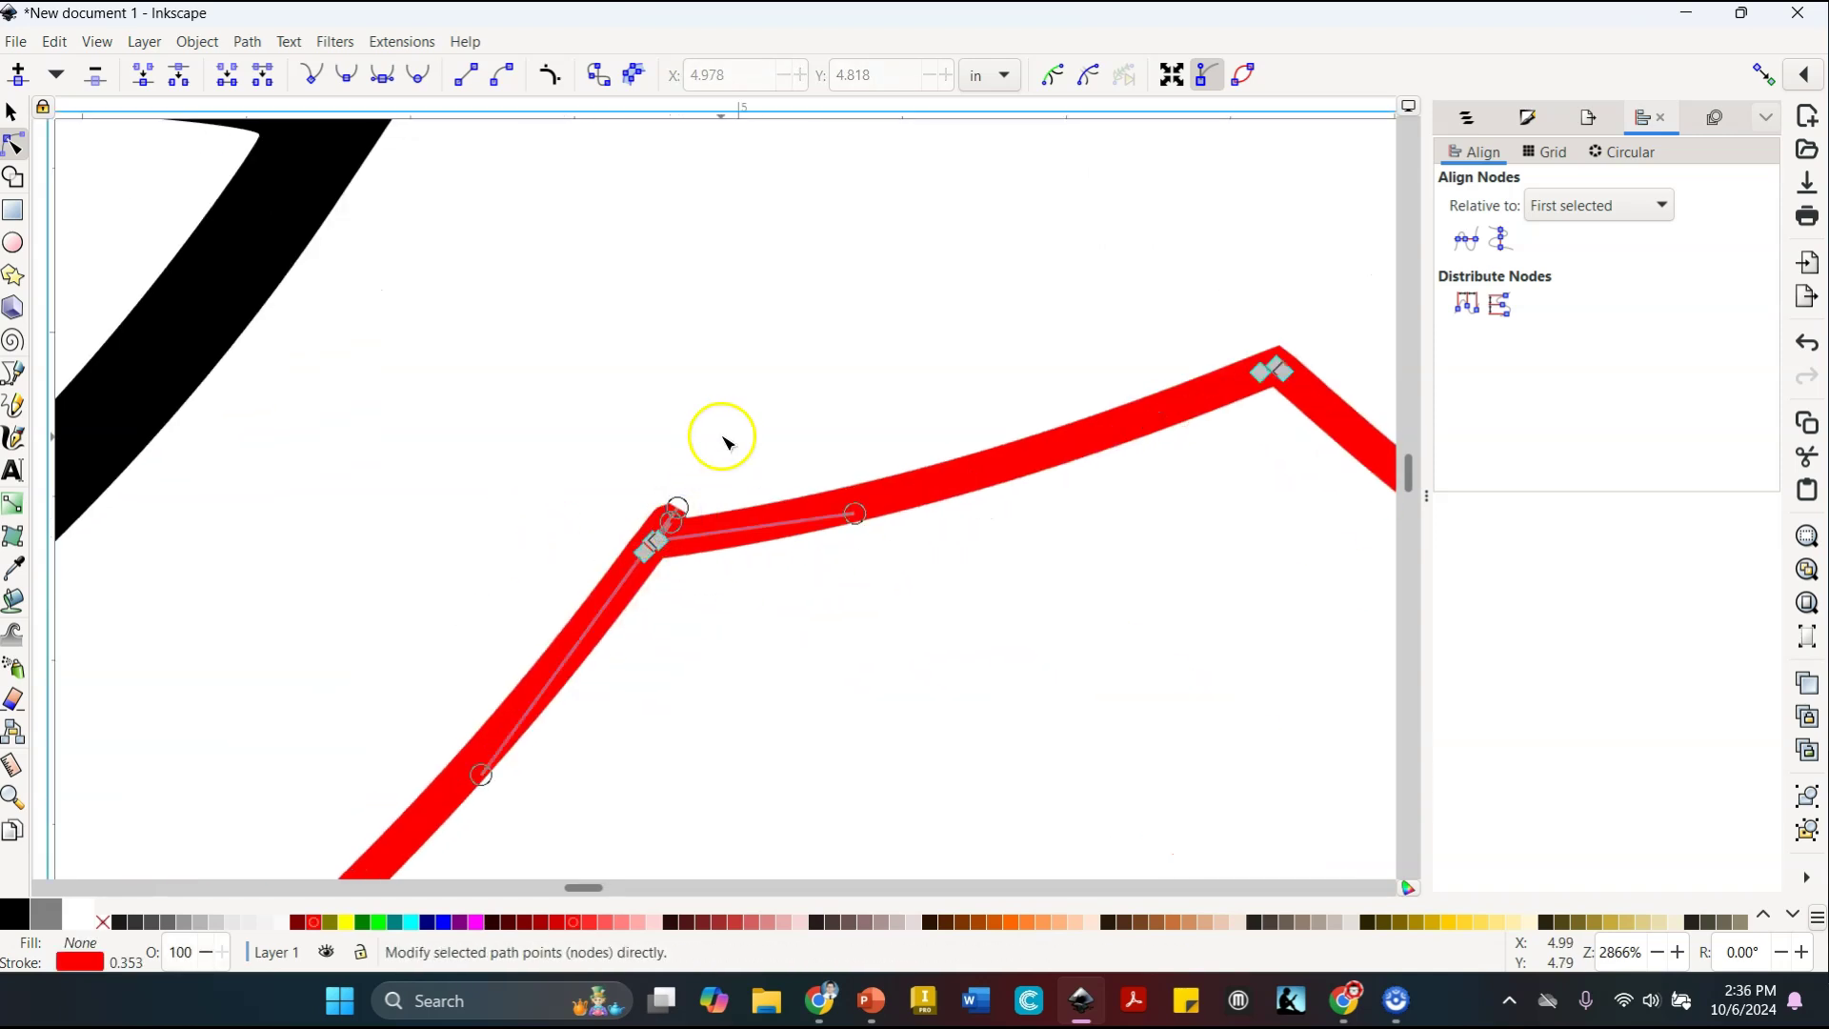
{"action": "key", "text": "Delete"}
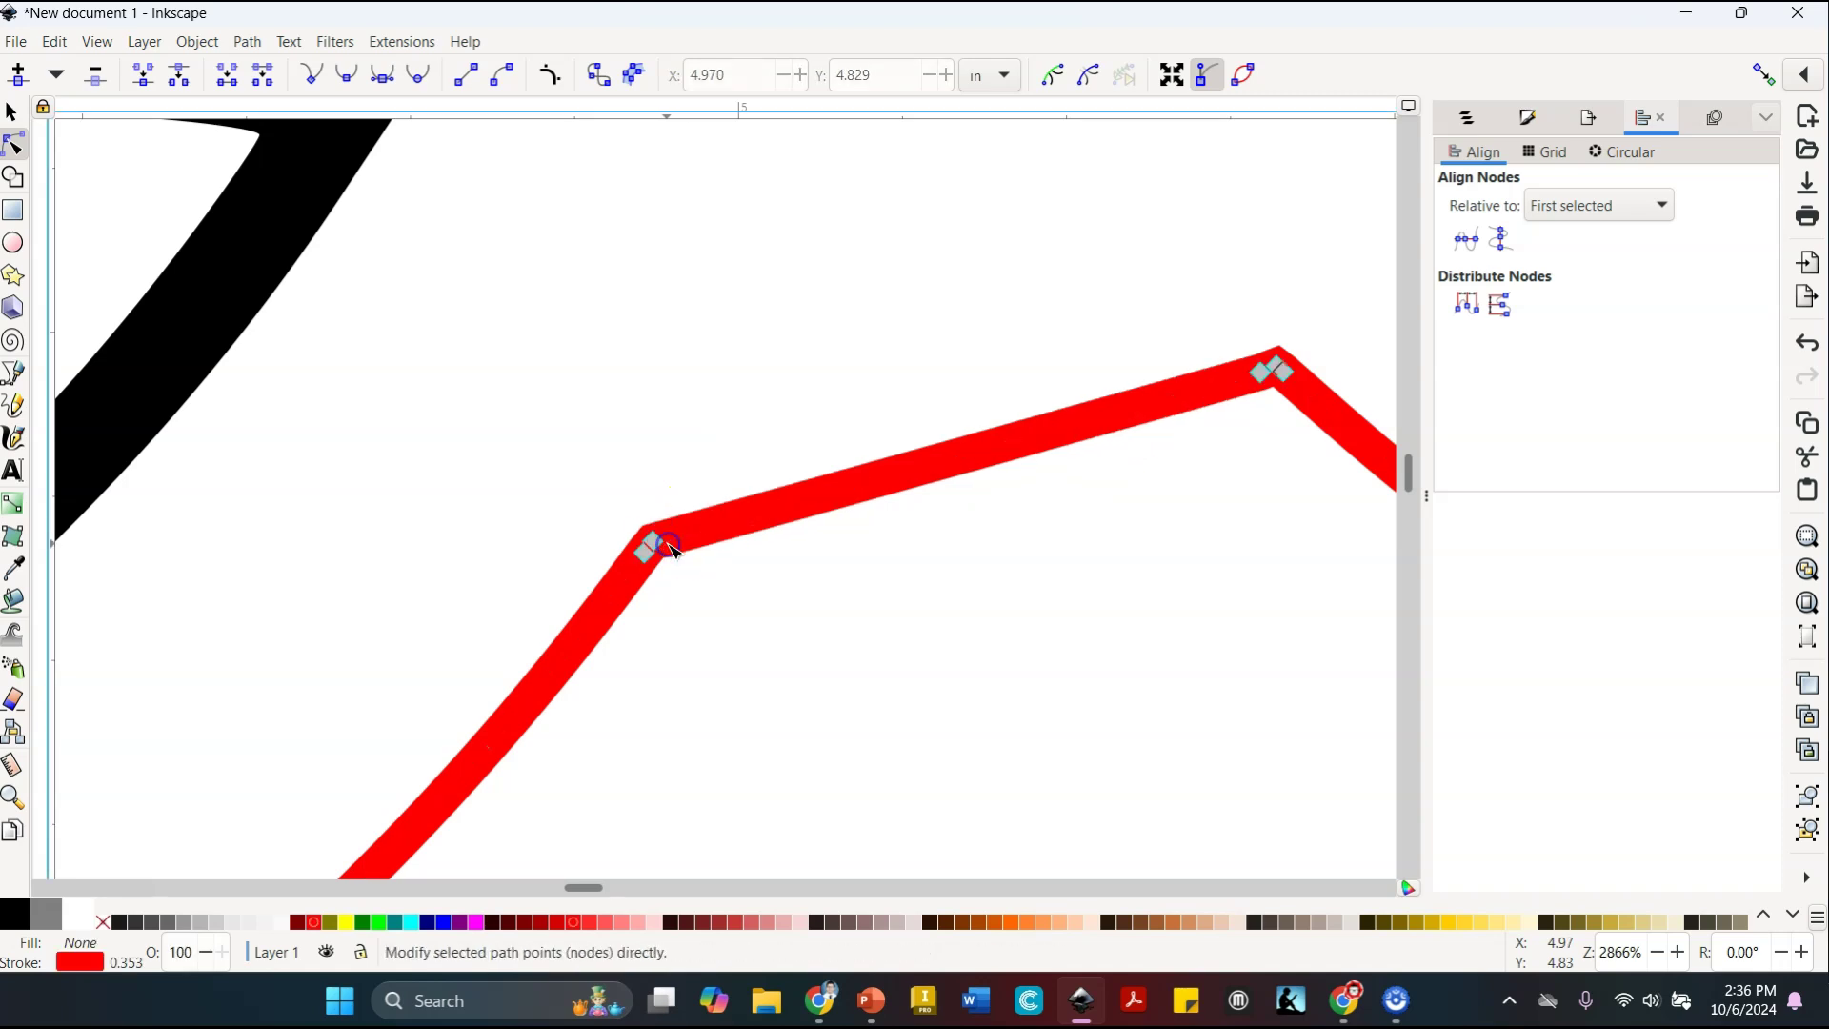
Bend the straight red segment between the two bottom notches into a gentle curve following Kirby's belly
{"action": "left_click", "coordinate": [853, 493]}
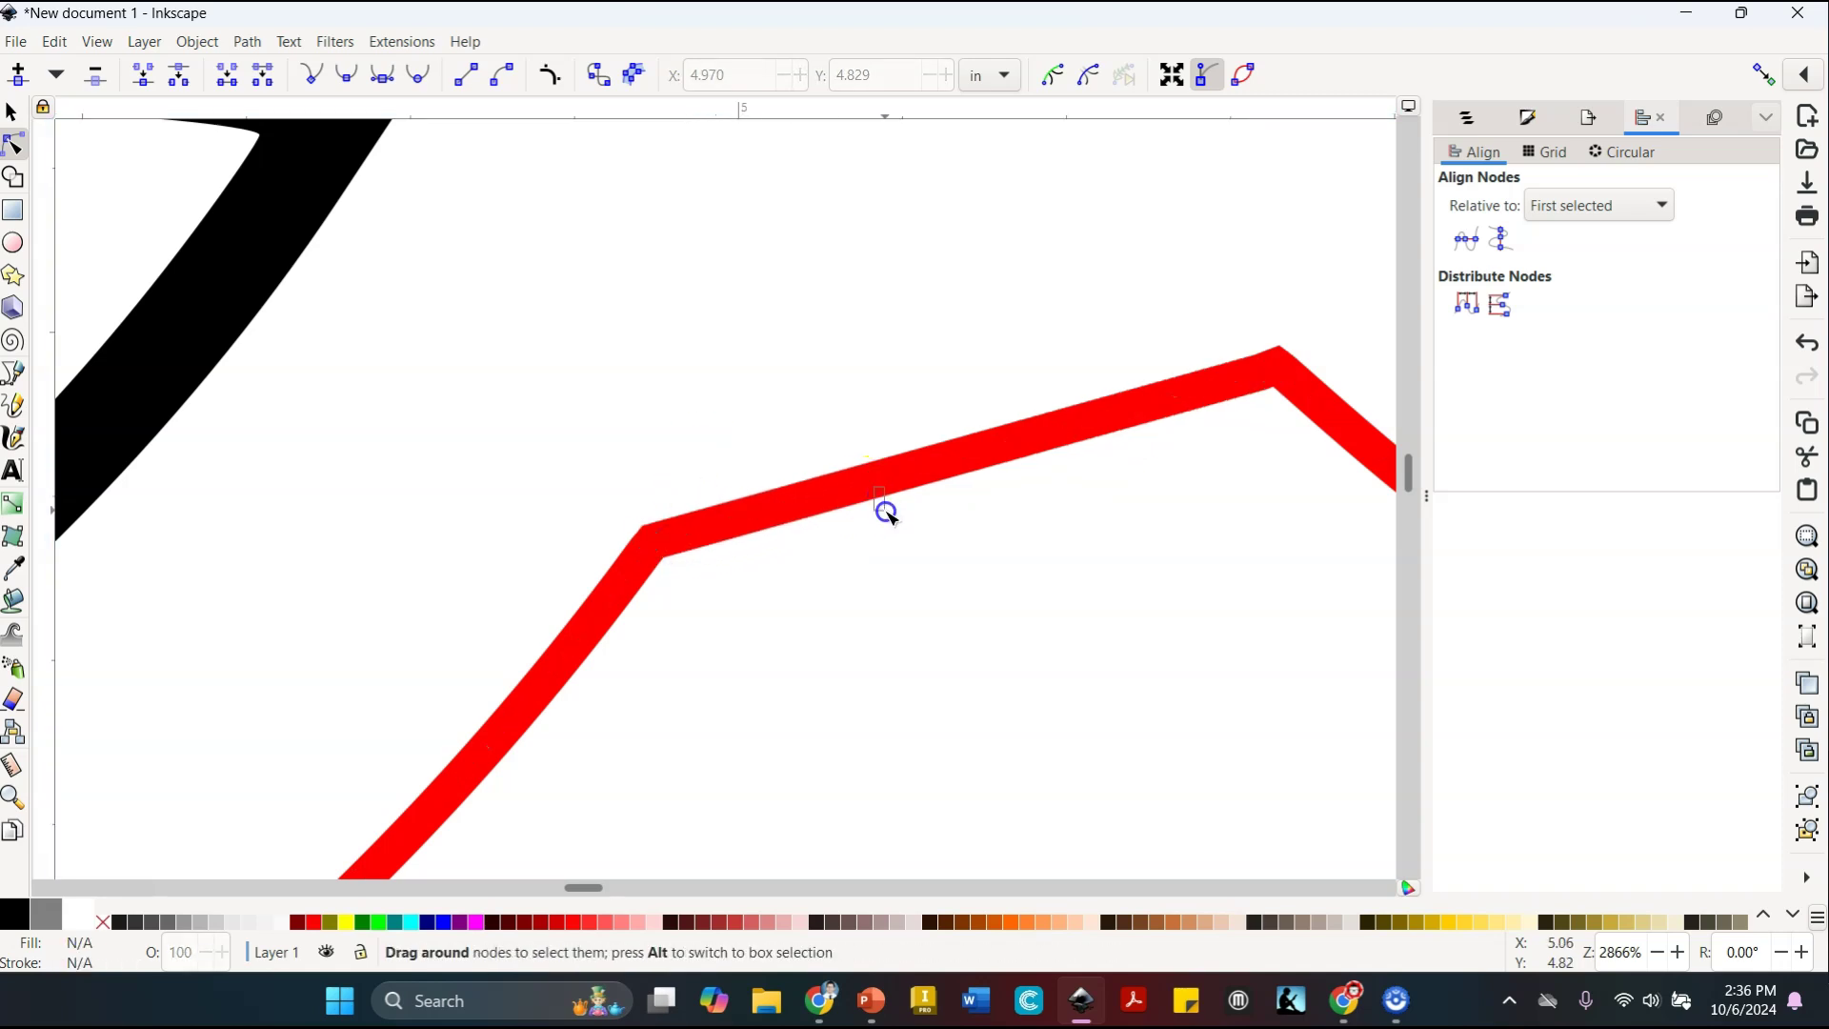
{"action": "left_click", "coordinate": [878, 473]}
{"action": "left_click_drag", "start_coordinate": [896, 493], "coordinate": [926, 500]}
{"action": "left_click", "coordinate": [1159, 483]}
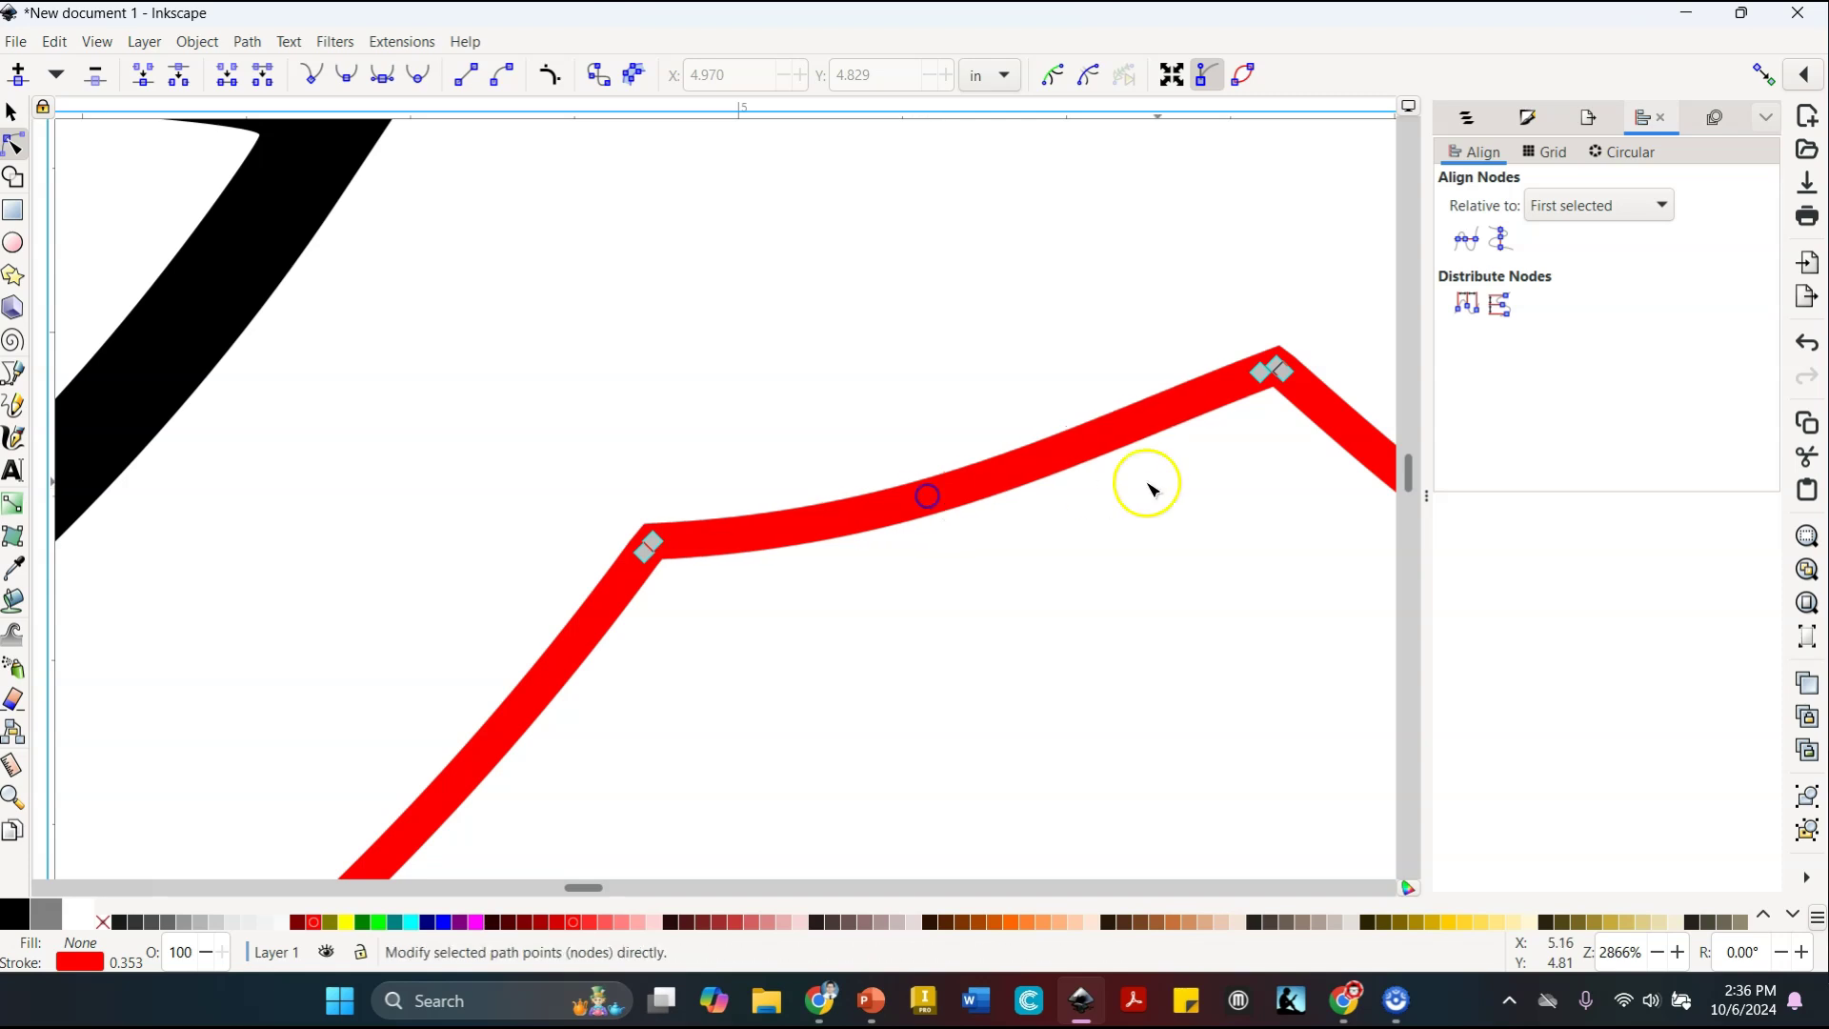
{"action": "left_click", "coordinate": [1267, 384]}
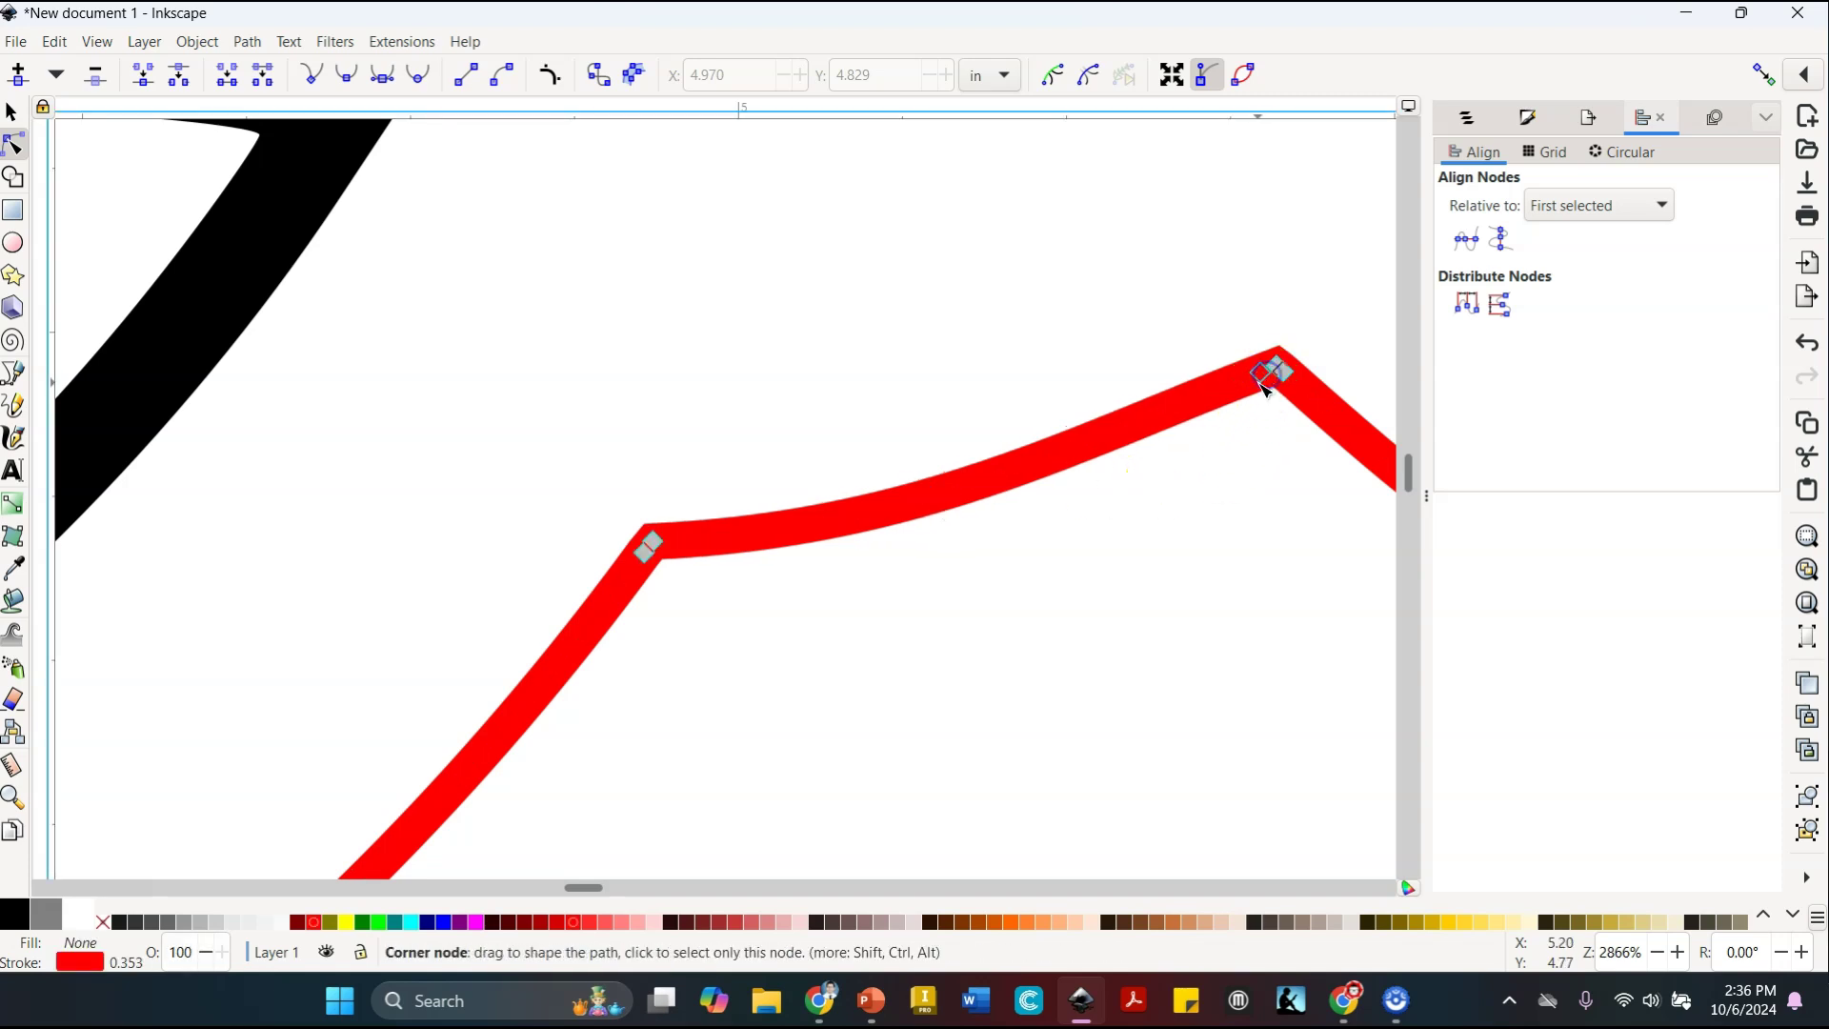
{"action": "left_click", "coordinate": [1154, 309]}
Smooth the red outline around the outer side of Kirby's lowered arm by removing the surplus nodes there
{"action": "left_click_drag", "start_coordinate": [648, 376], "coordinate": [865, 295]}
{"action": "scroll", "coordinate": [869, 299], "scroll_direction": "down", "scroll_amount": 3}
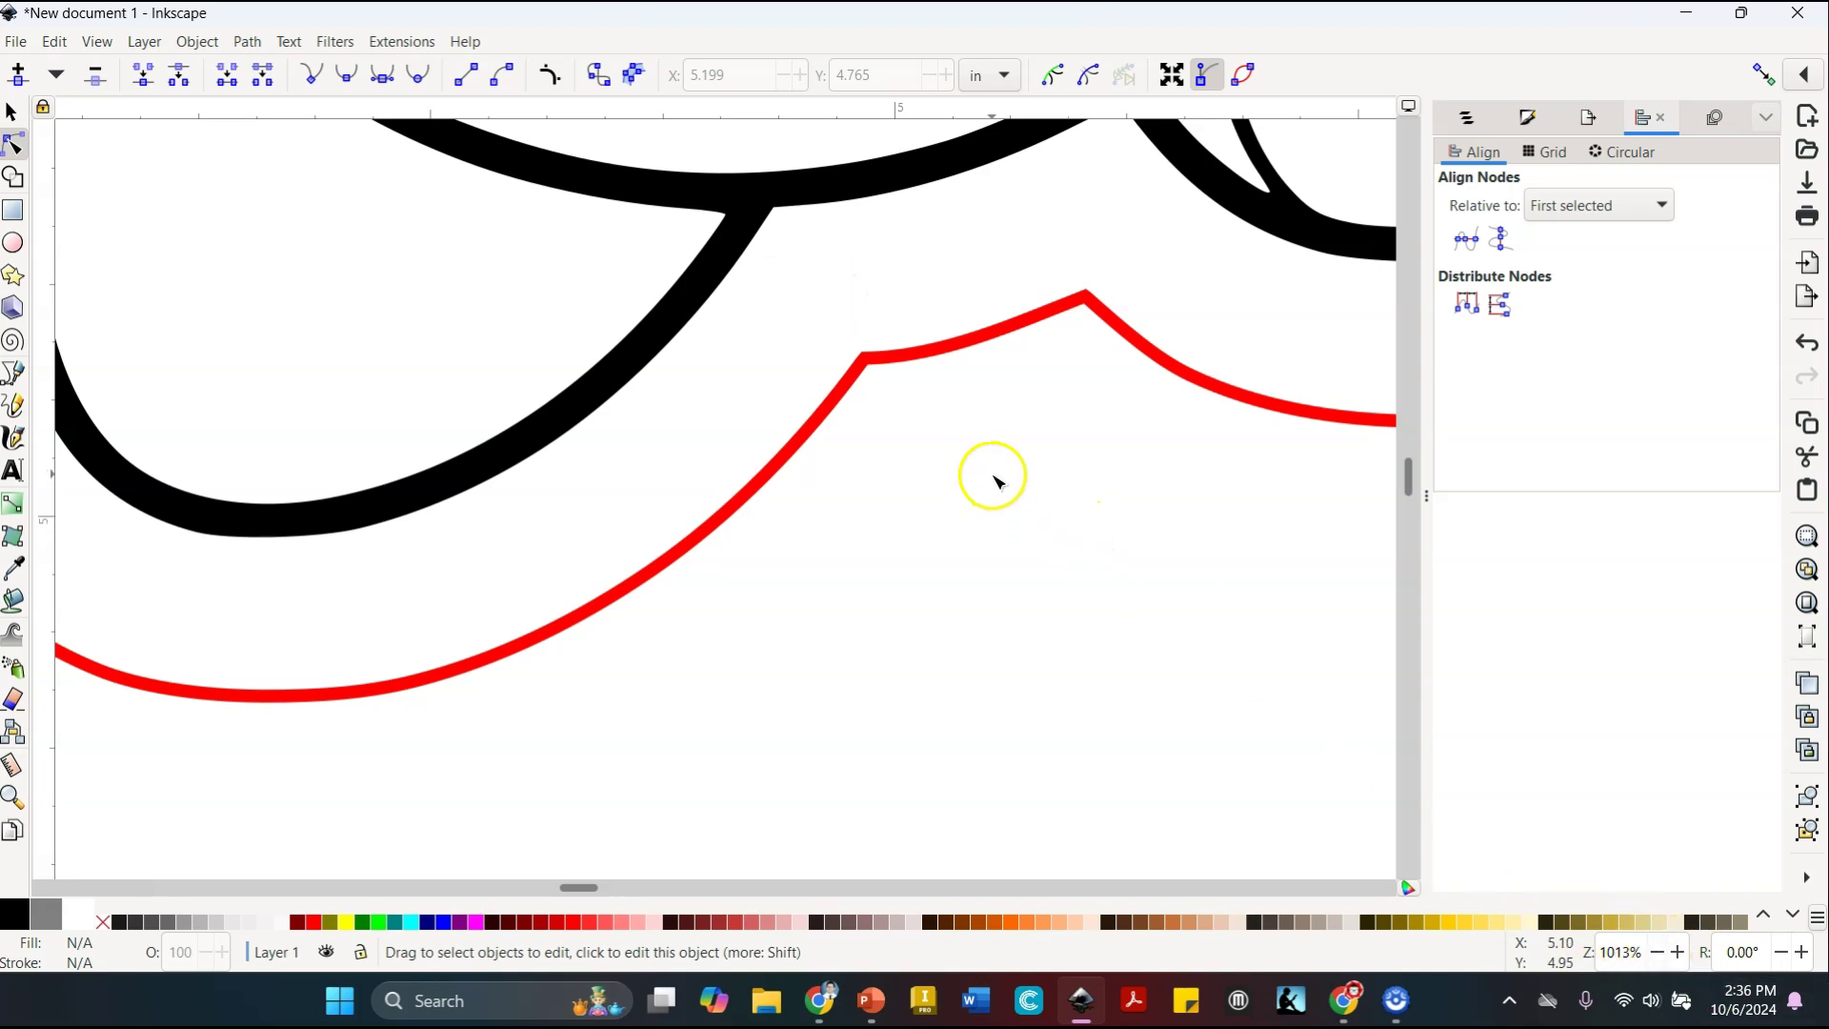
{"action": "left_click_drag", "start_coordinate": [988, 477], "coordinate": [1094, 580]}
{"action": "scroll", "coordinate": [1110, 534], "scroll_direction": "down", "scroll_amount": 2}
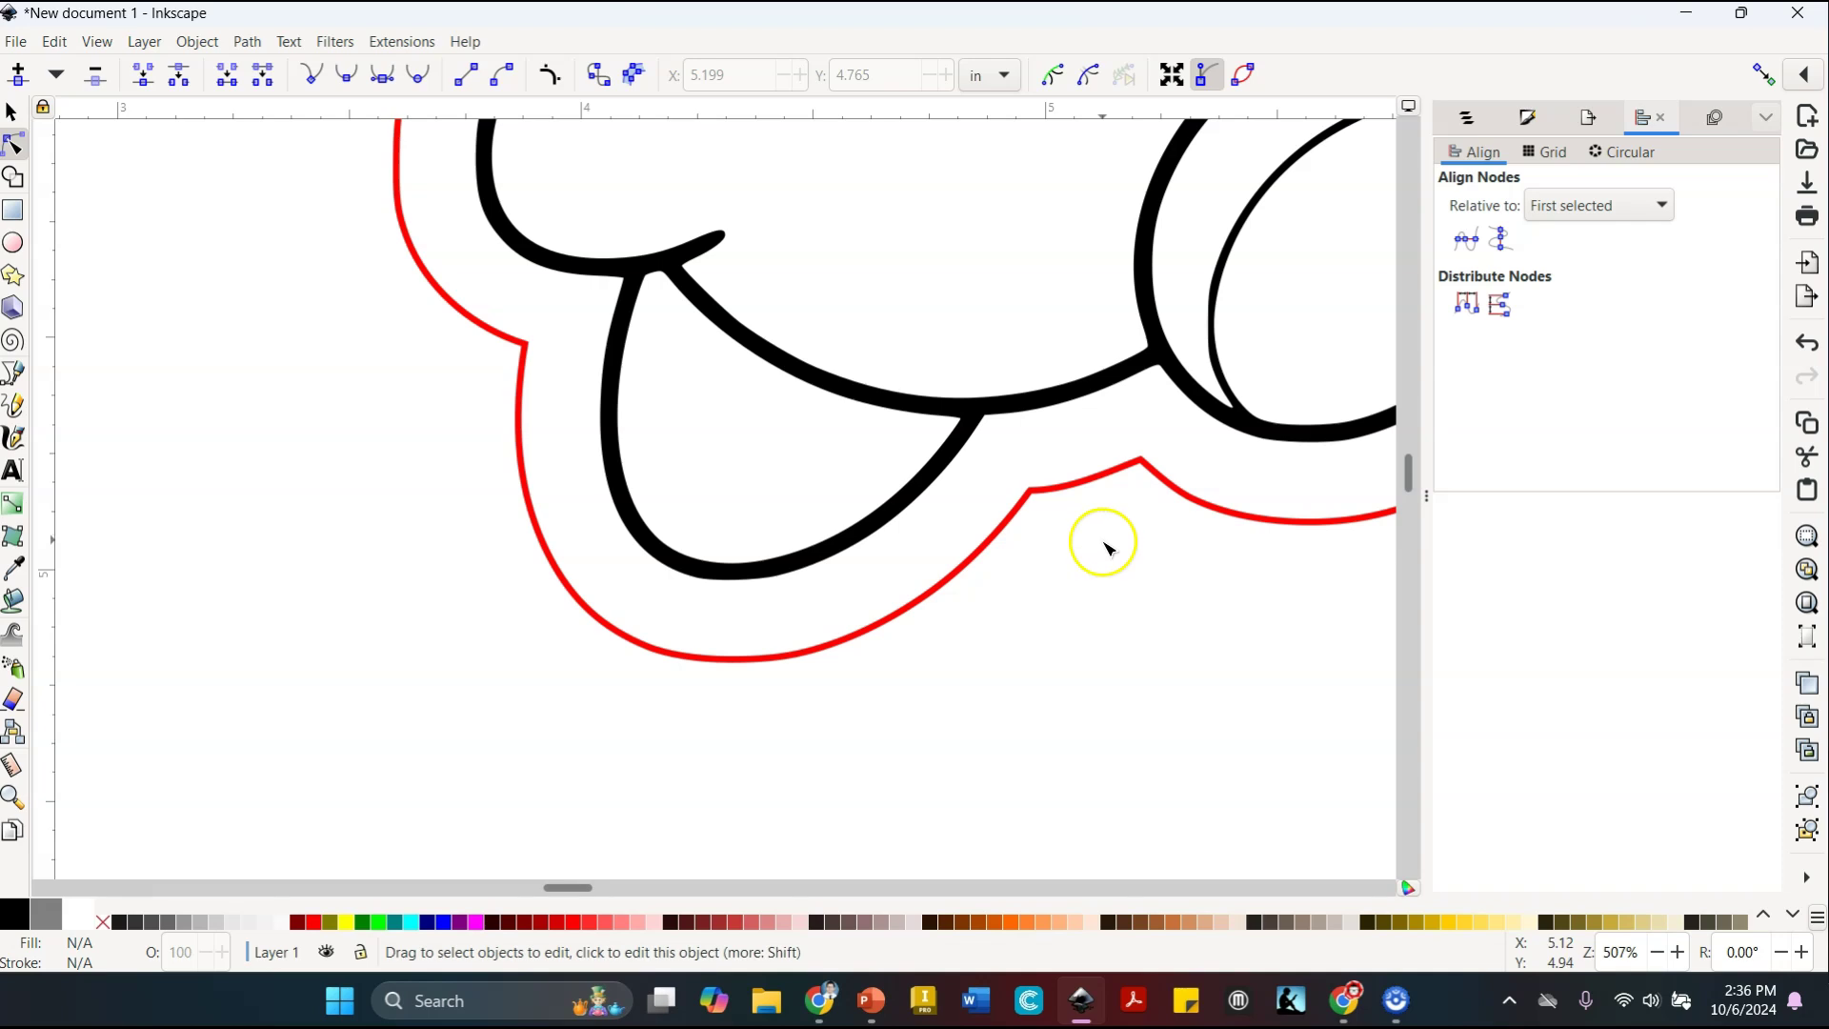
{"action": "left_click_drag", "start_coordinate": [898, 396], "coordinate": [905, 734]}
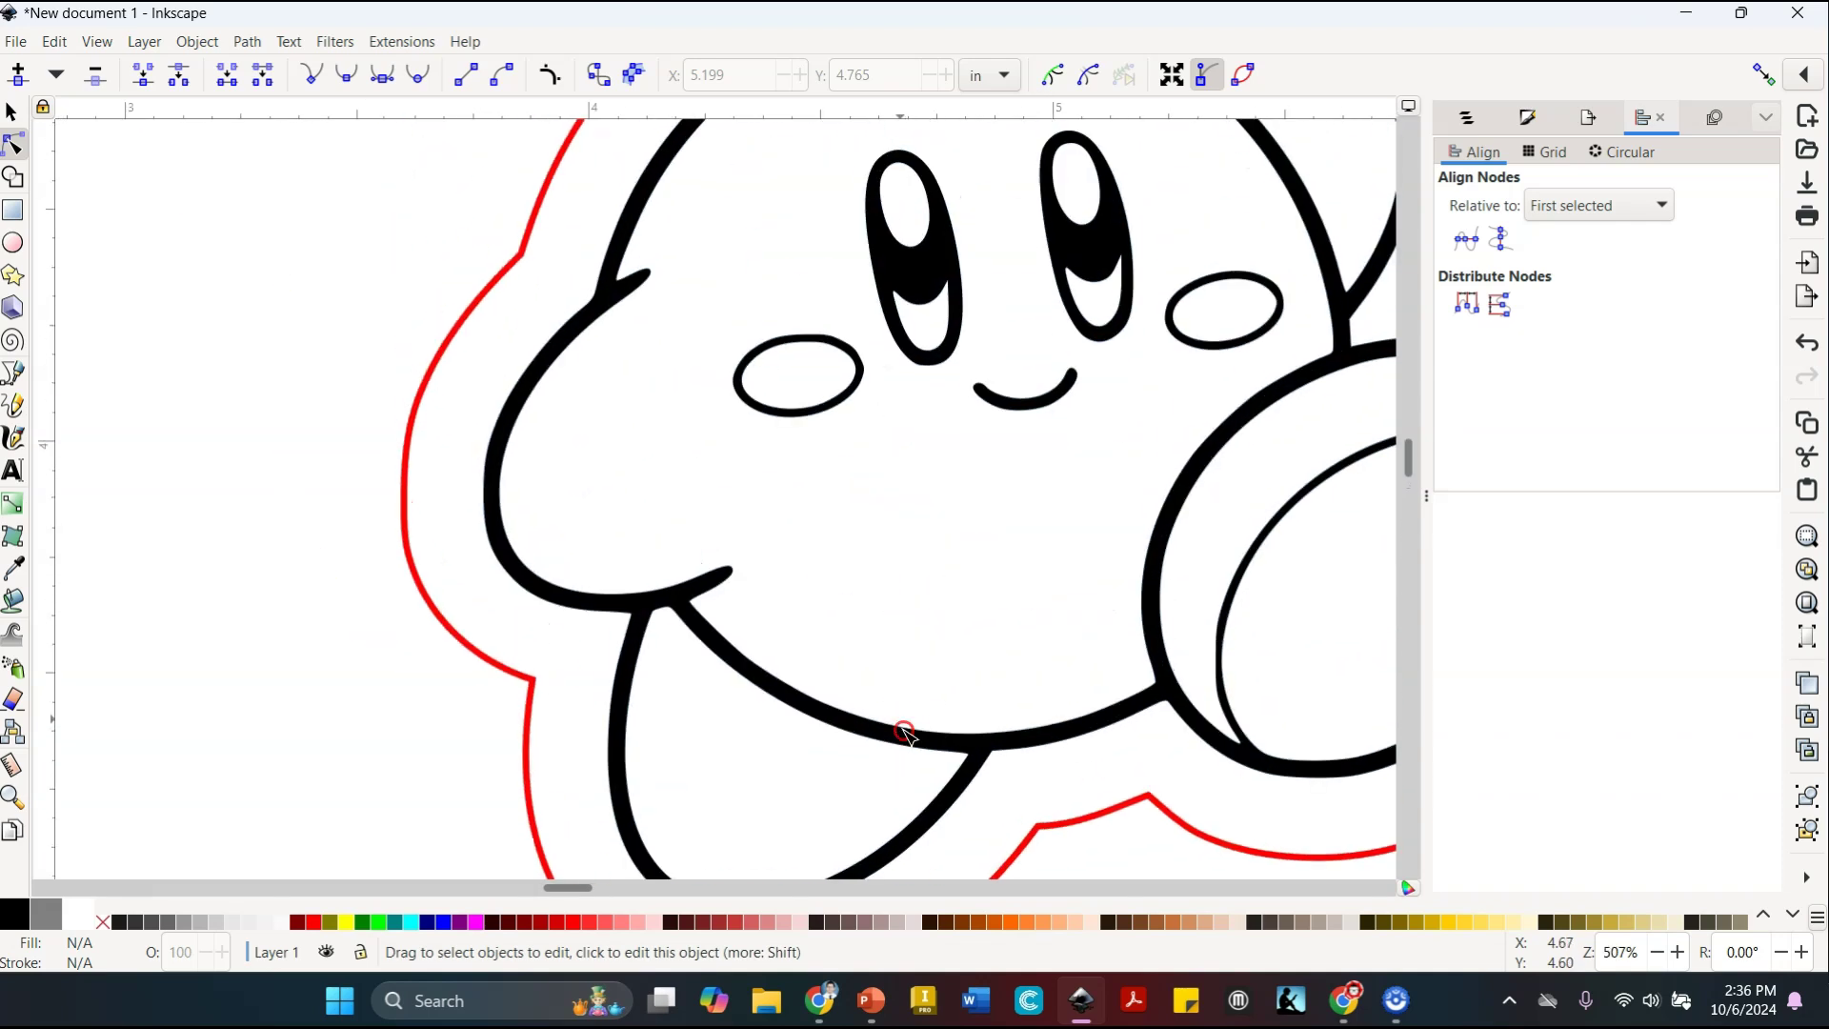
{"action": "scroll", "coordinate": [905, 734], "scroll_direction": "down", "scroll_amount": 1}
{"action": "left_click_drag", "start_coordinate": [694, 542], "coordinate": [491, 434]}
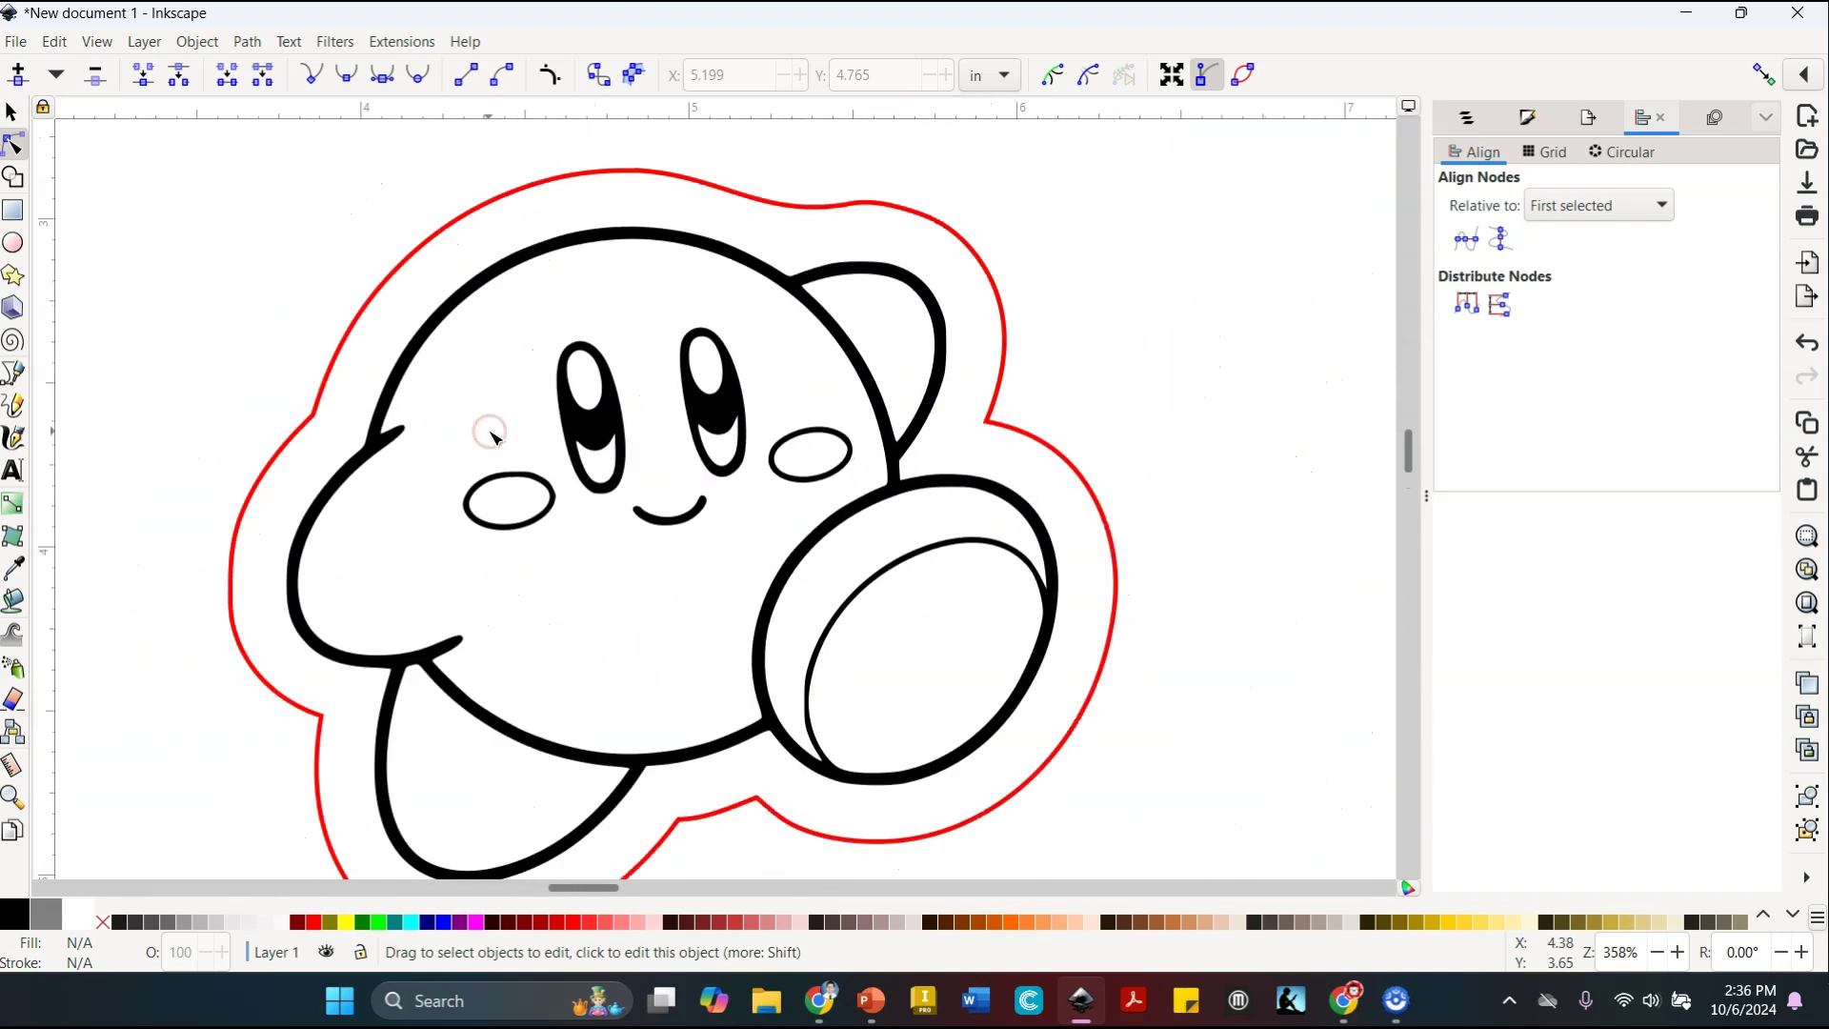
{"action": "left_click", "coordinate": [233, 520]}
{"action": "left_click_drag", "start_coordinate": [162, 487], "coordinate": [255, 693]}
{"action": "left_click", "coordinate": [175, 411]}
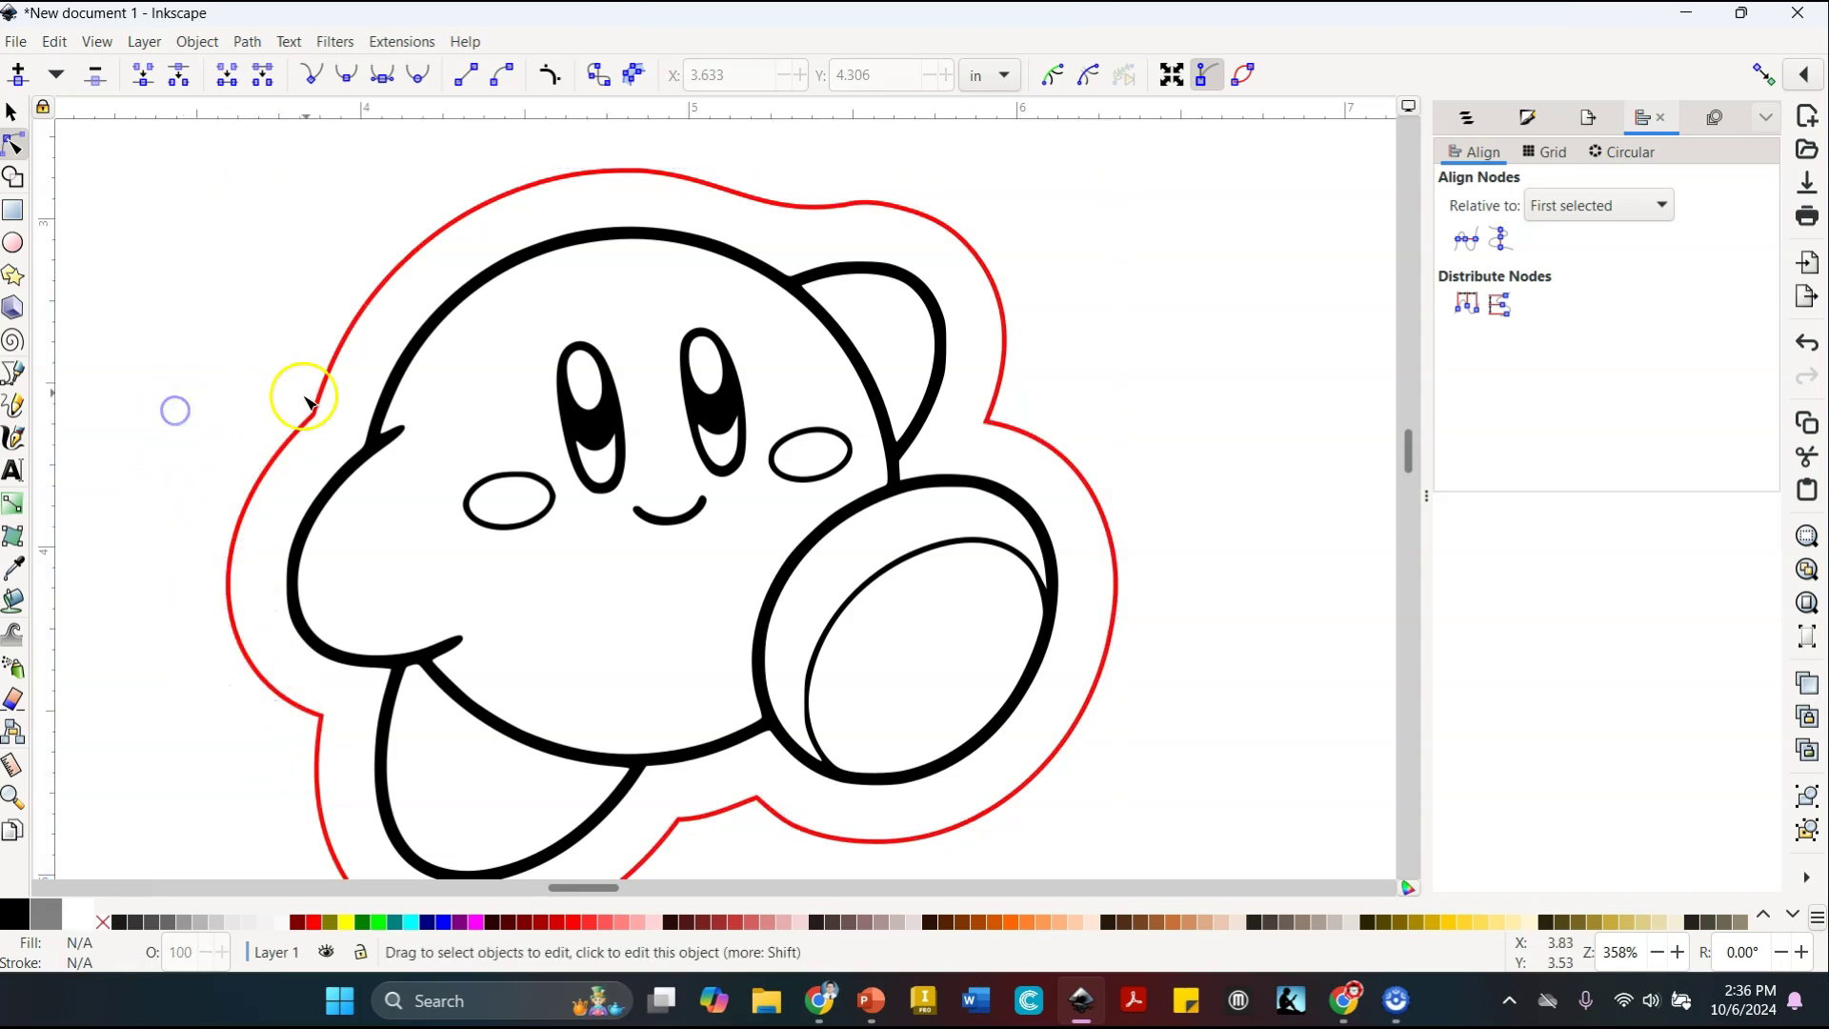
Draw a red circle about 0.9 in wide and move it over the outline above Kirby's lowered arm
{"action": "left_click_drag", "start_coordinate": [490, 416], "coordinate": [730, 401]}
{"action": "scroll", "coordinate": [730, 400], "scroll_direction": "down", "scroll_amount": 2}
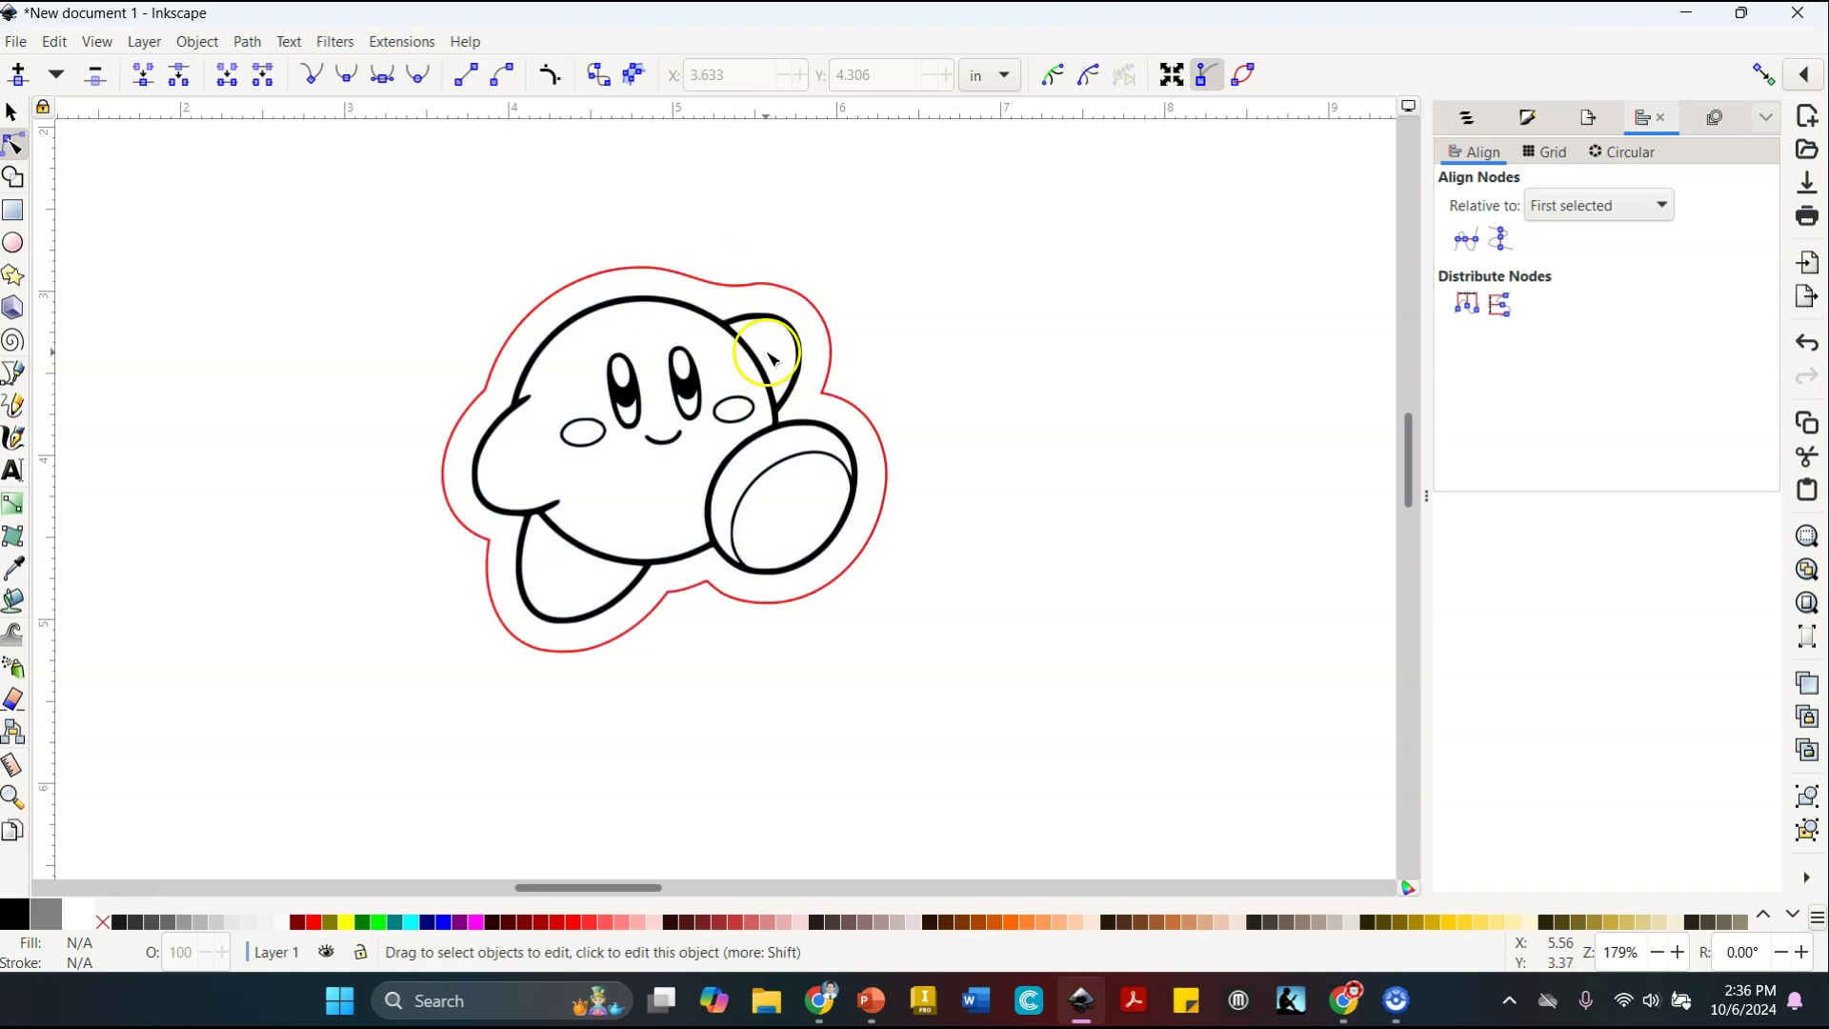
{"action": "left_click", "coordinate": [14, 244]}
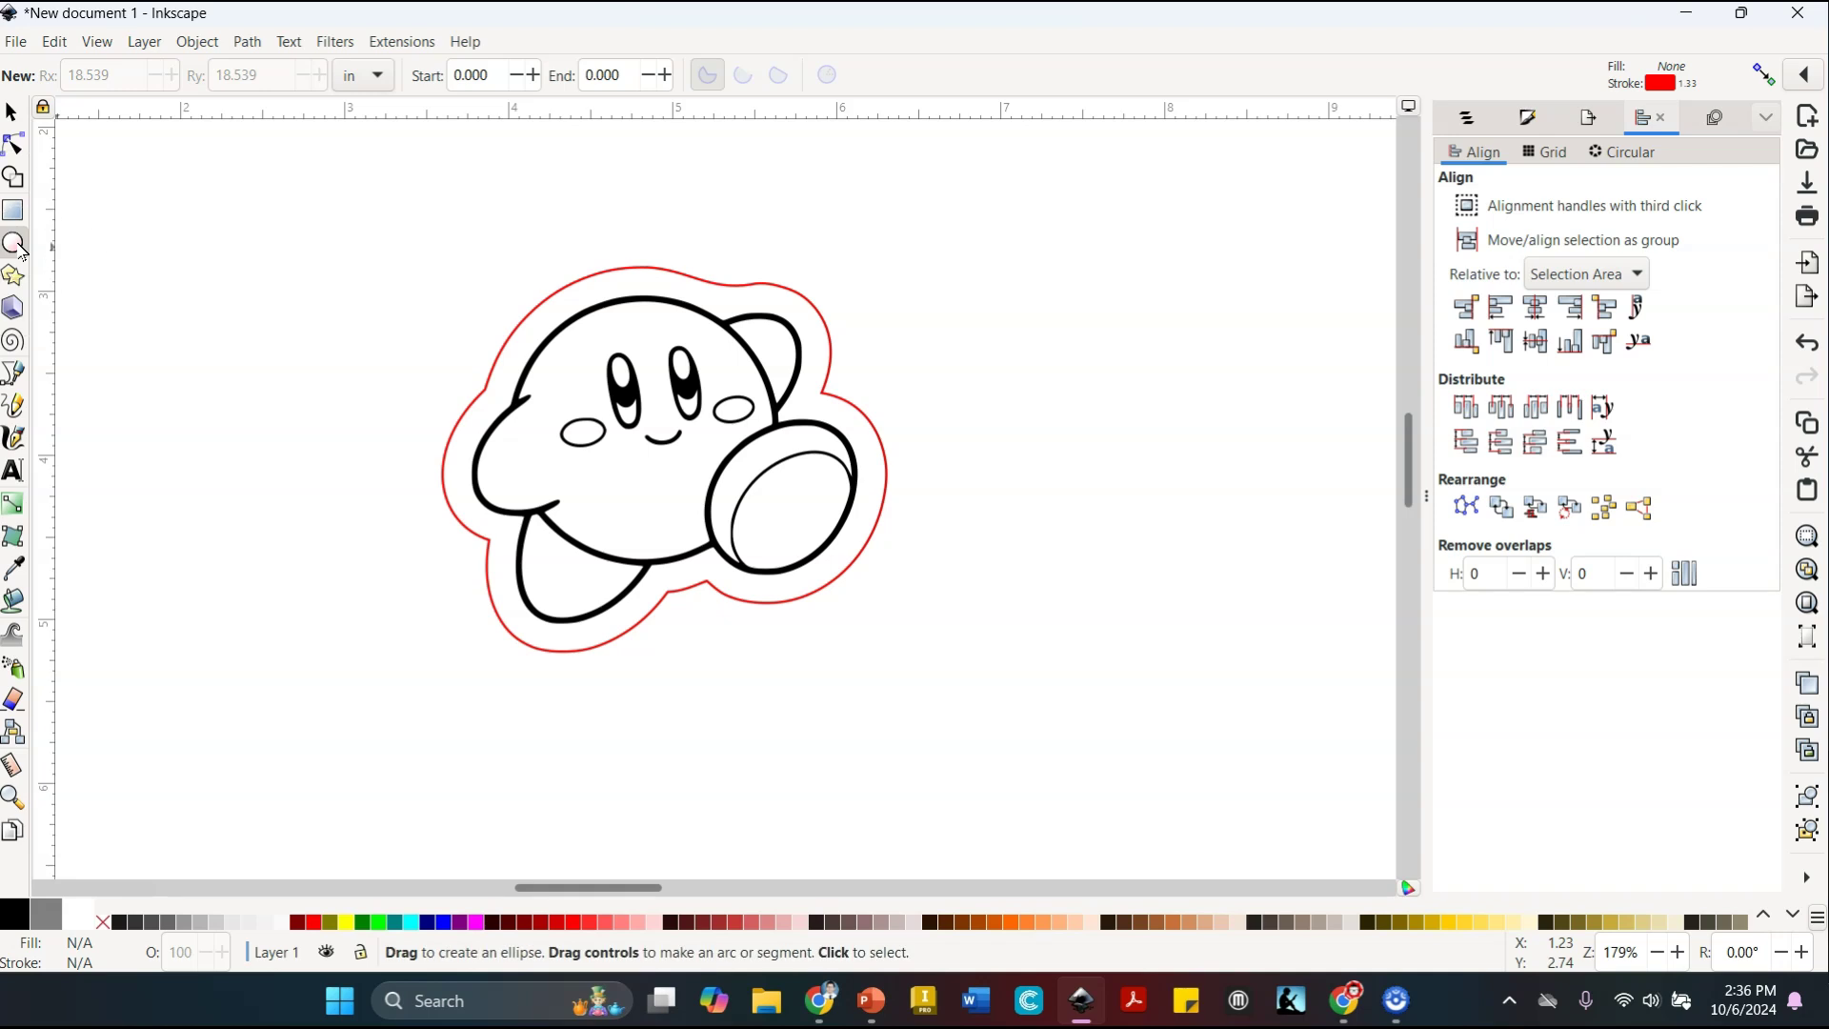
{"action": "key", "text": "ctrl"}
{"action": "left_click_drag", "start_coordinate": [461, 280], "coordinate": [627, 426]}
{"action": "left_click", "coordinate": [17, 108]}
{"action": "left_click_drag", "start_coordinate": [571, 281], "coordinate": [531, 250]}
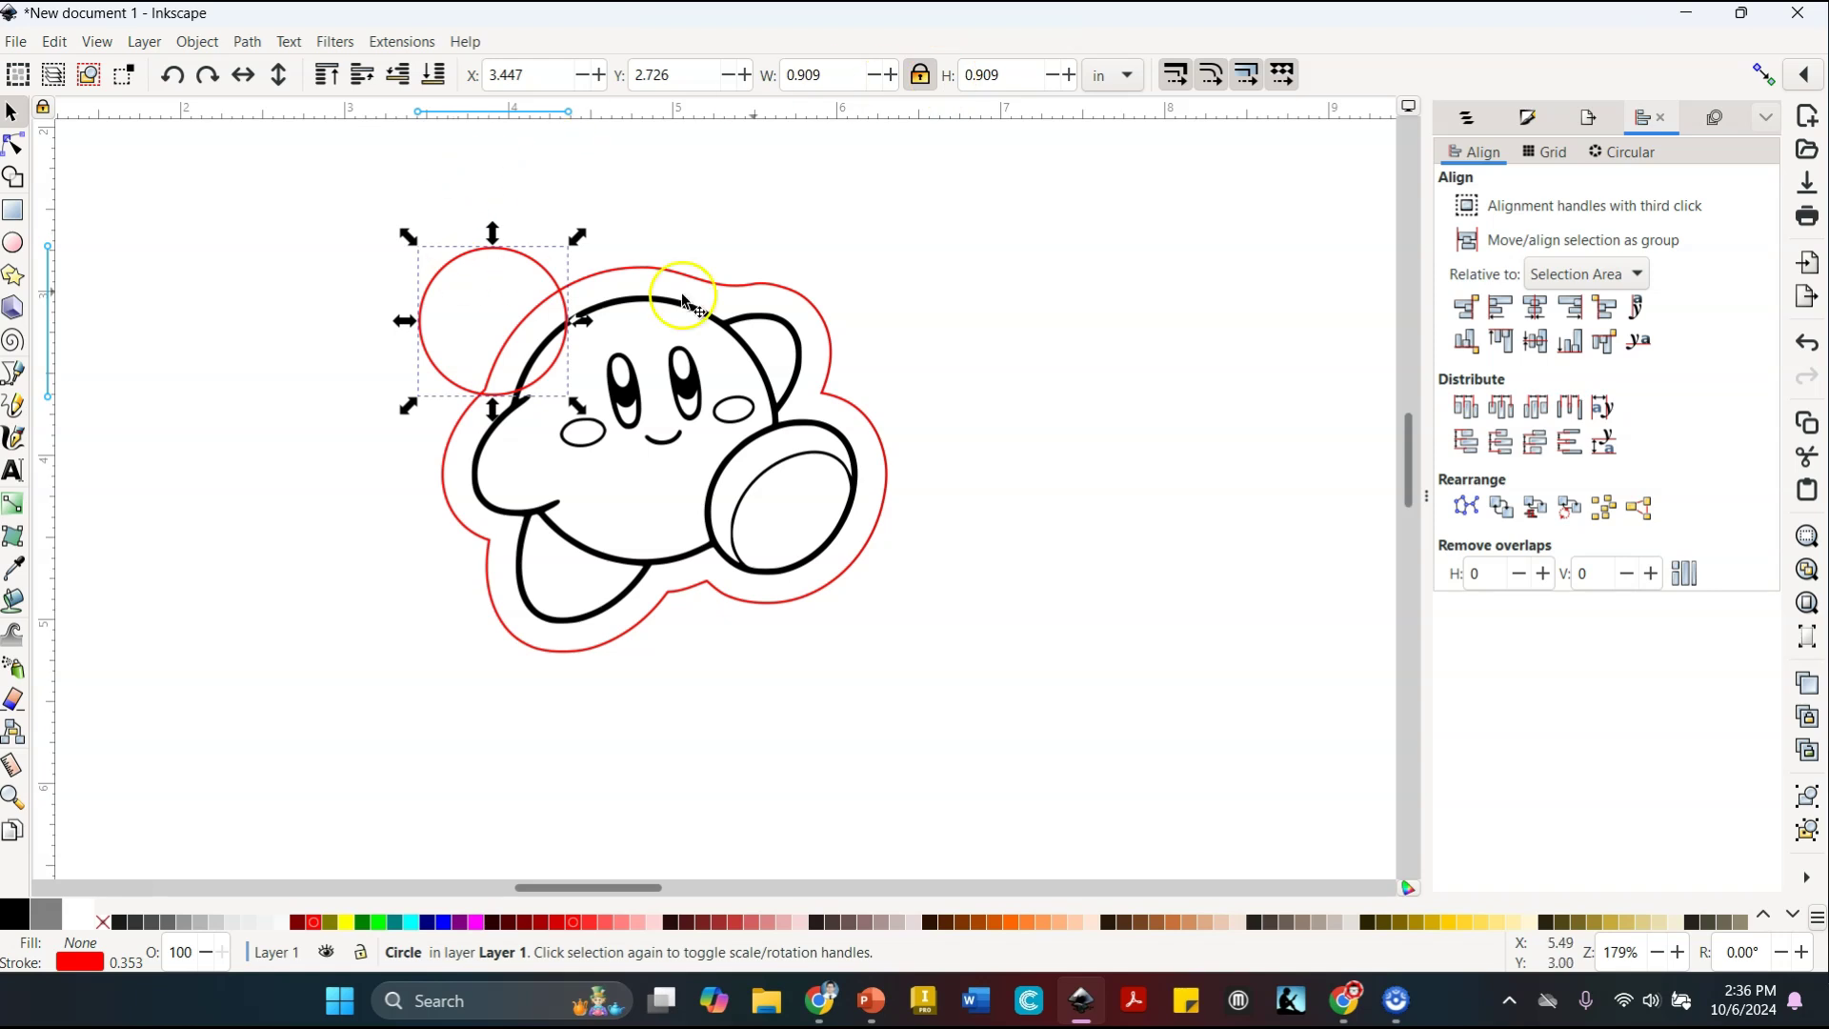
Set the circle's width and height to 0.75 in with locked proportions and reposition it to overlap the outline
{"action": "left_click", "coordinate": [1020, 75]}
{"action": "left_click", "coordinate": [922, 76]}
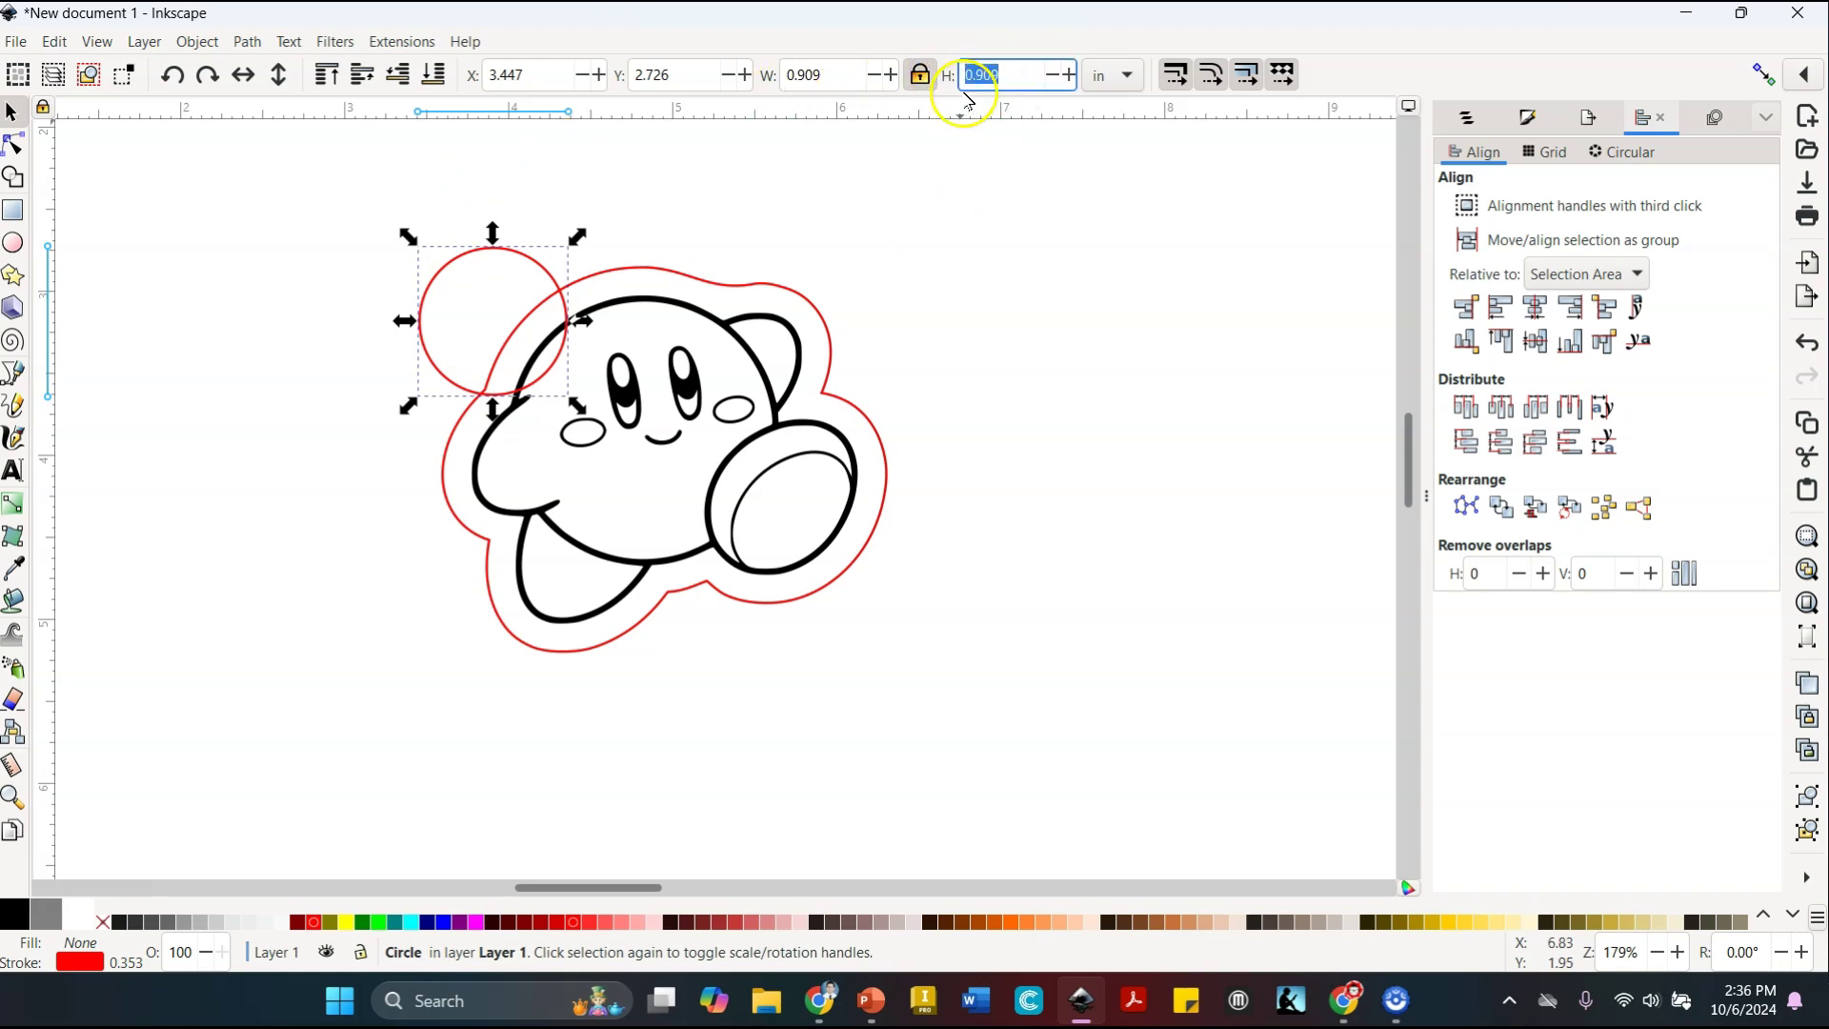
{"action": "type", "text": ".75"}
{"action": "key", "text": "Return"}
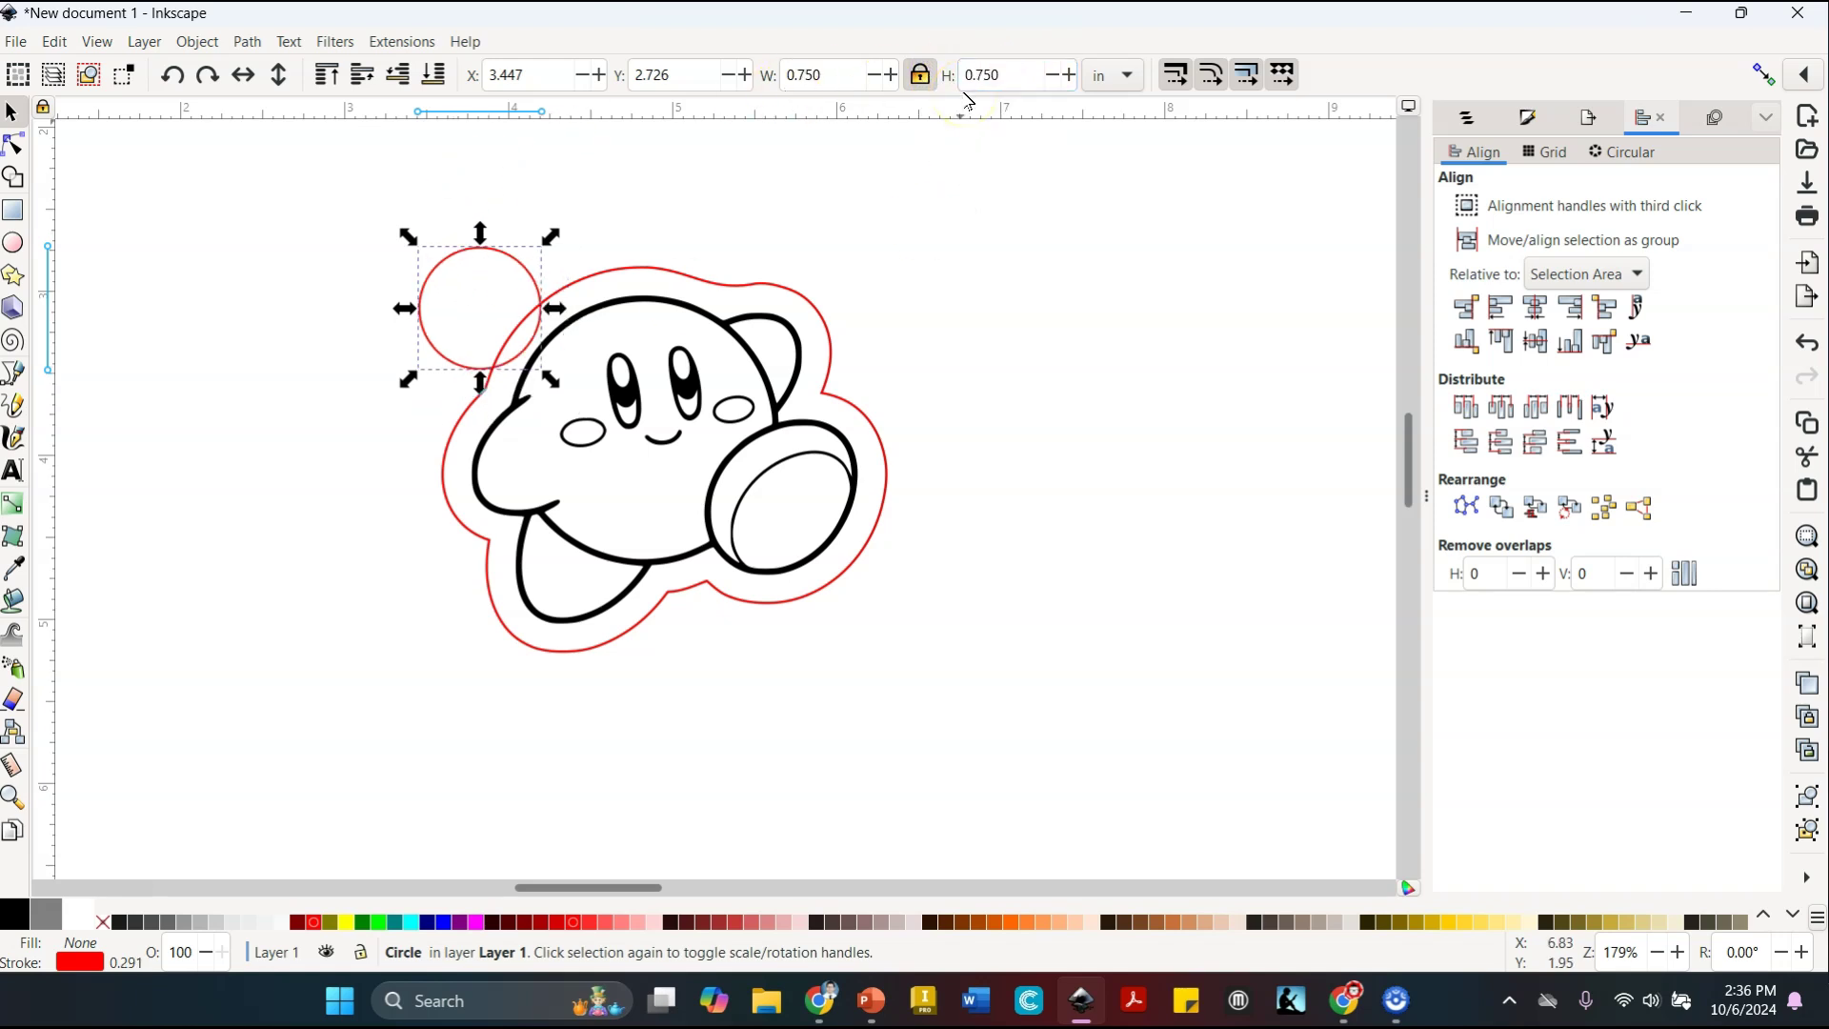
{"action": "left_click_drag", "start_coordinate": [515, 275], "coordinate": [535, 264]}
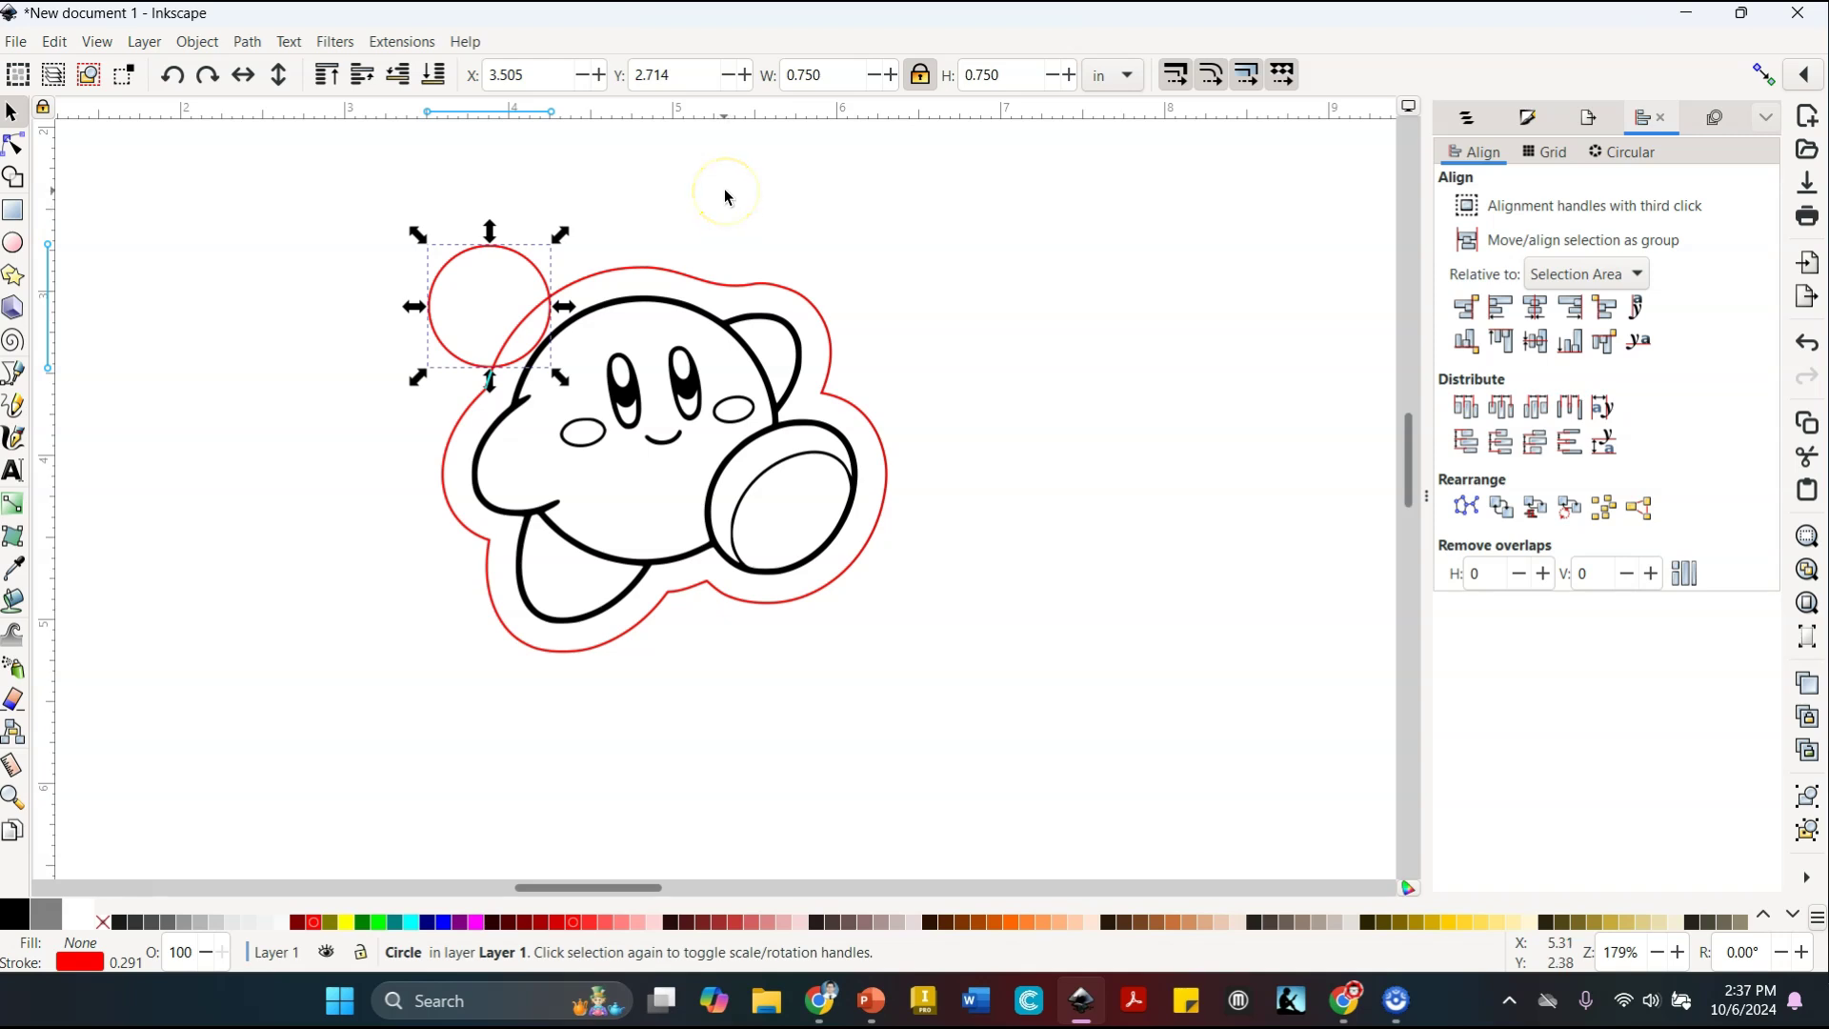
Duplicate the circle and scale the copy down around its center to about 0.42 in for the keyring hole
{"action": "key", "text": "ctrl"}
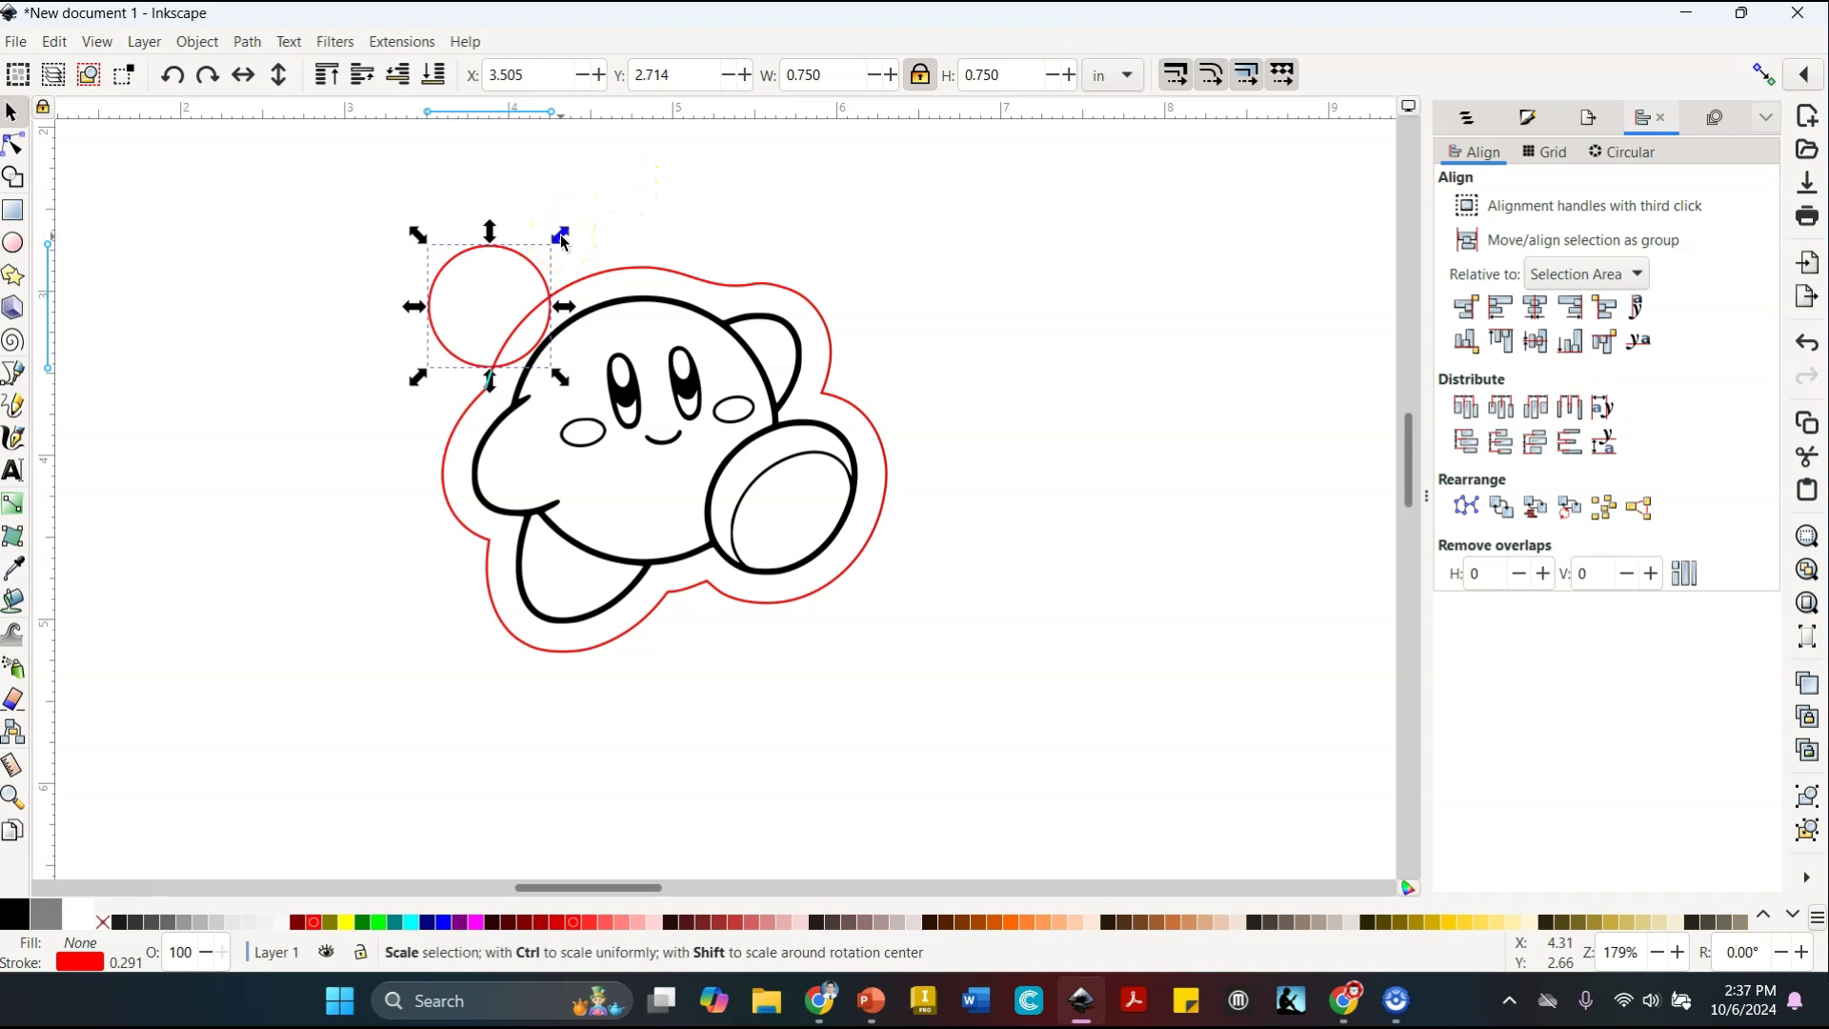
{"action": "left_click_drag", "start_coordinate": [562, 238], "coordinate": [550, 267]}
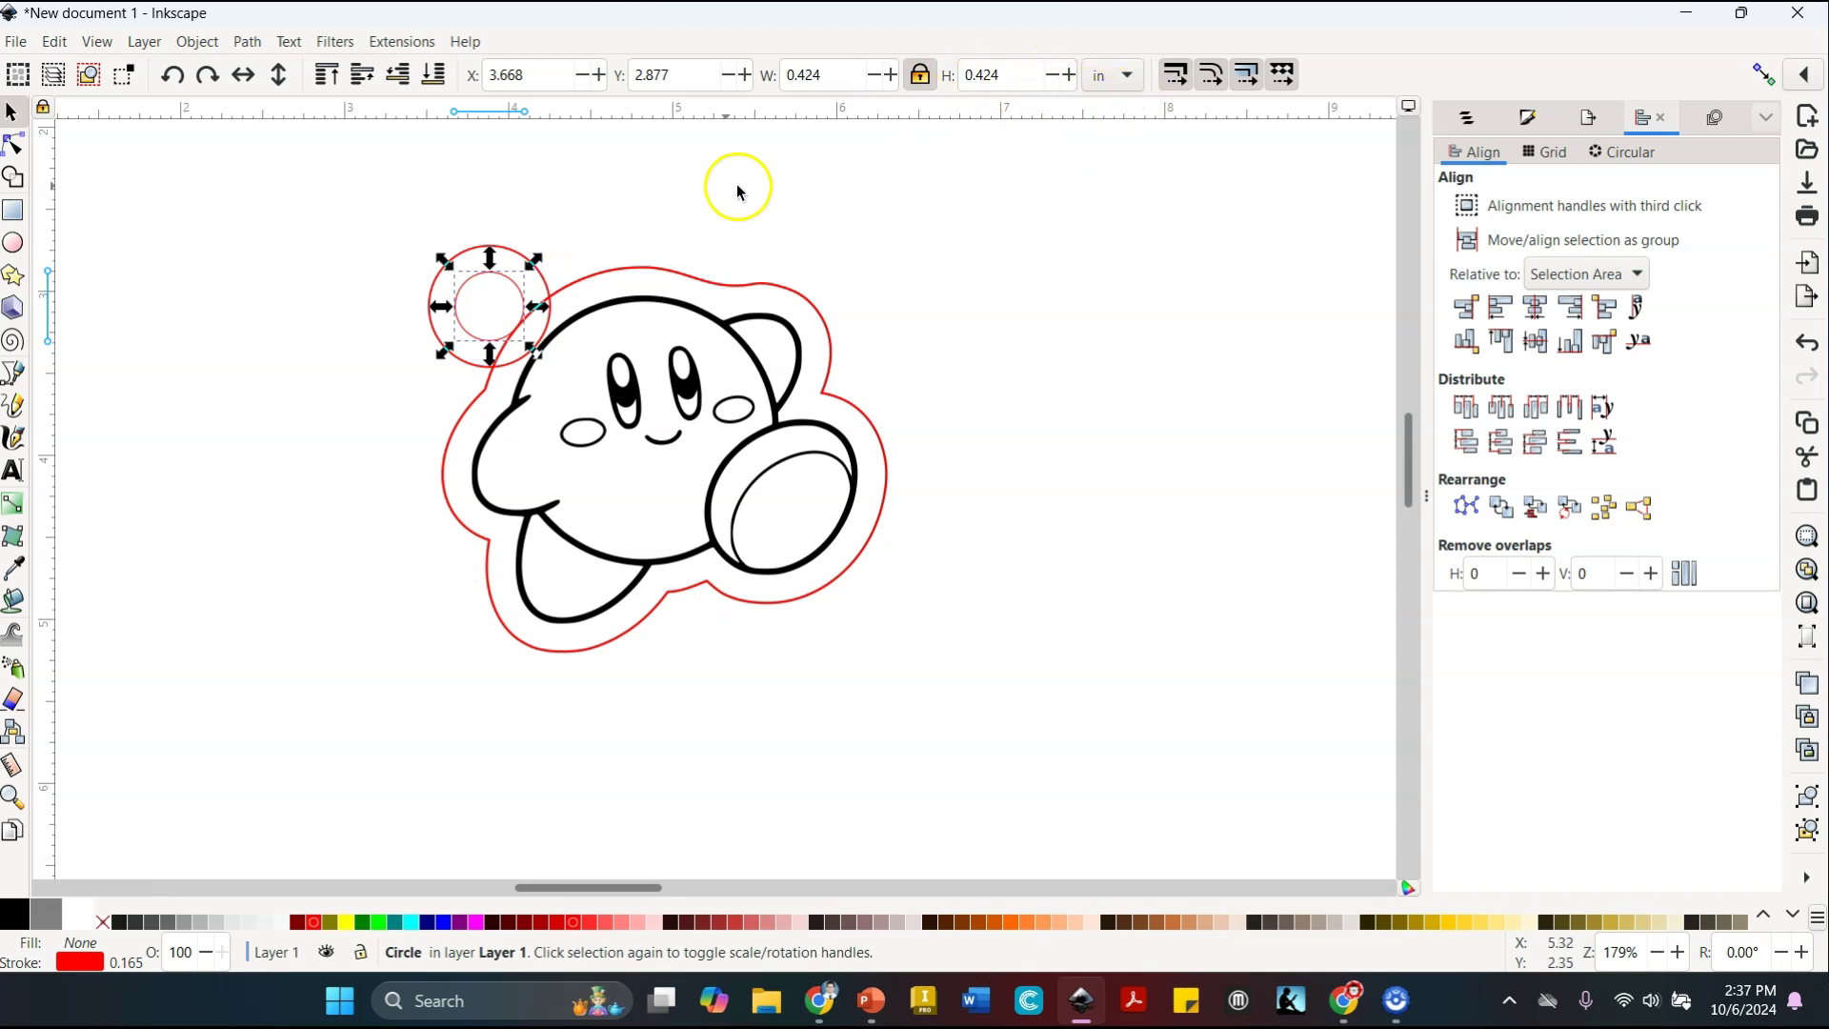
{"action": "left_click", "coordinate": [702, 188]}
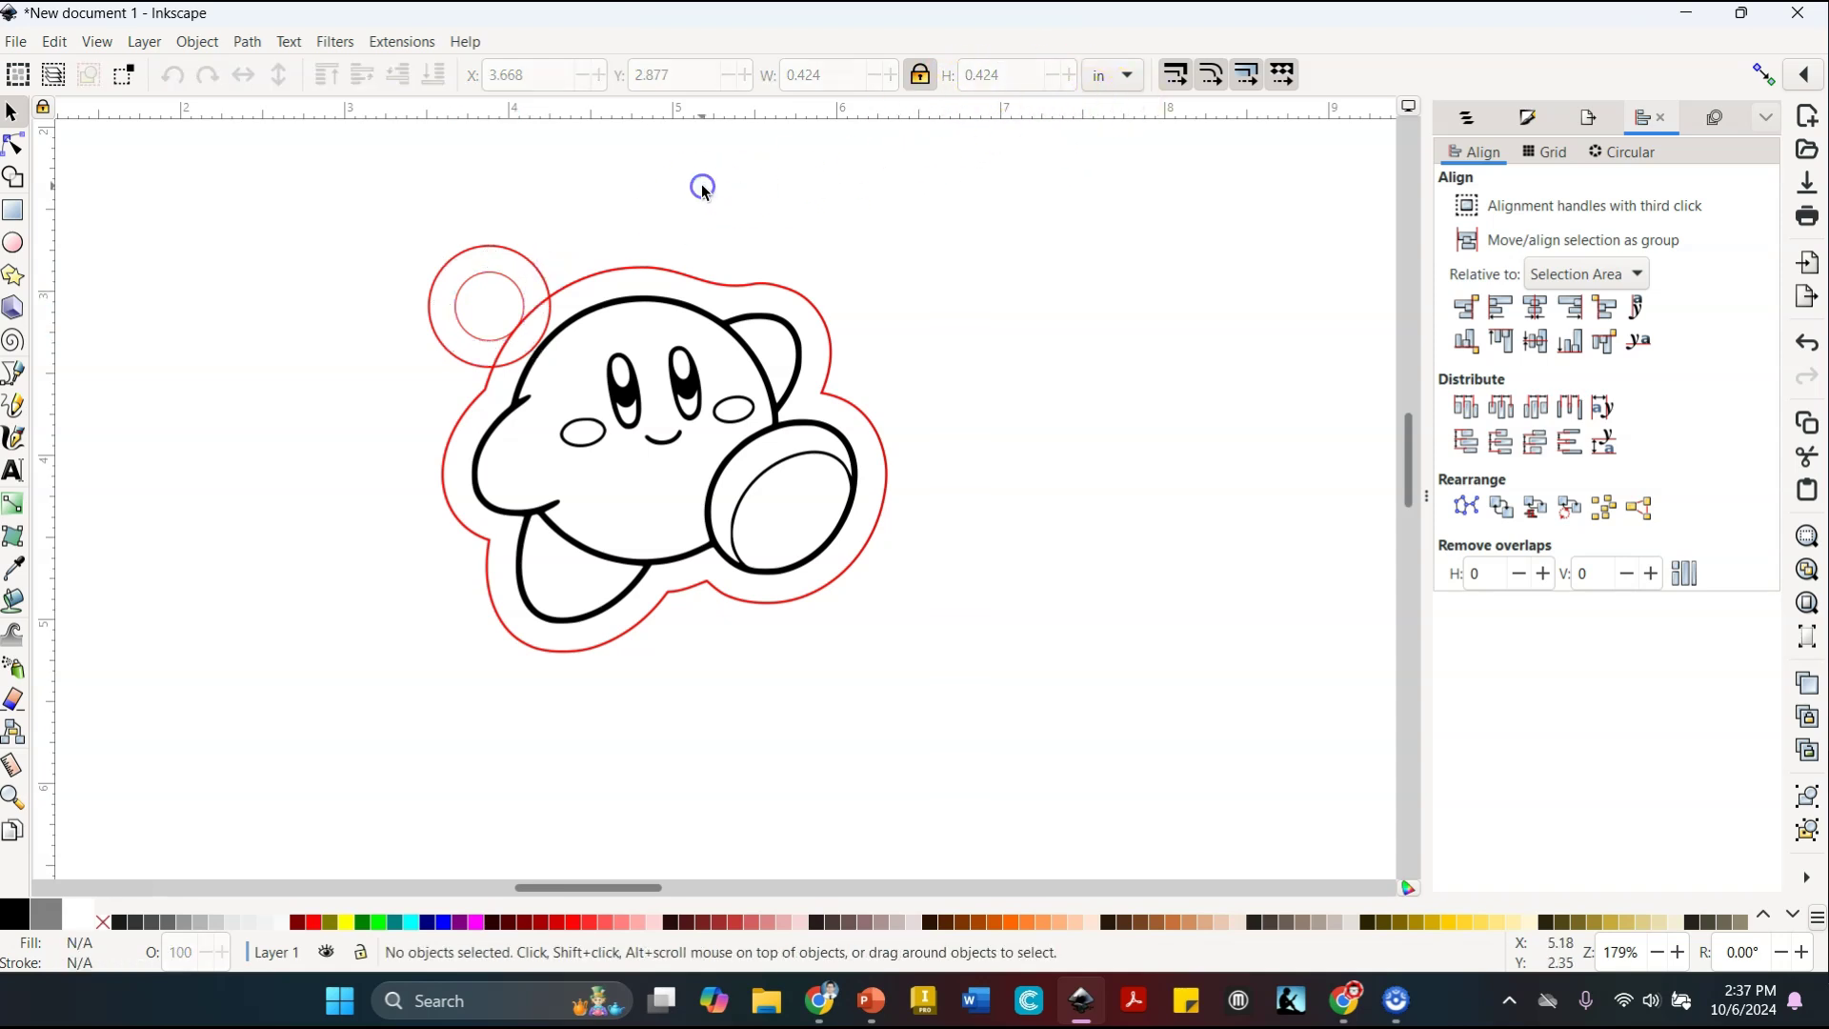
Unite the 0.75 in outer circle with the red Kirby outline, leaving the inner circle as a separate object
{"action": "left_click", "coordinate": [501, 244]}
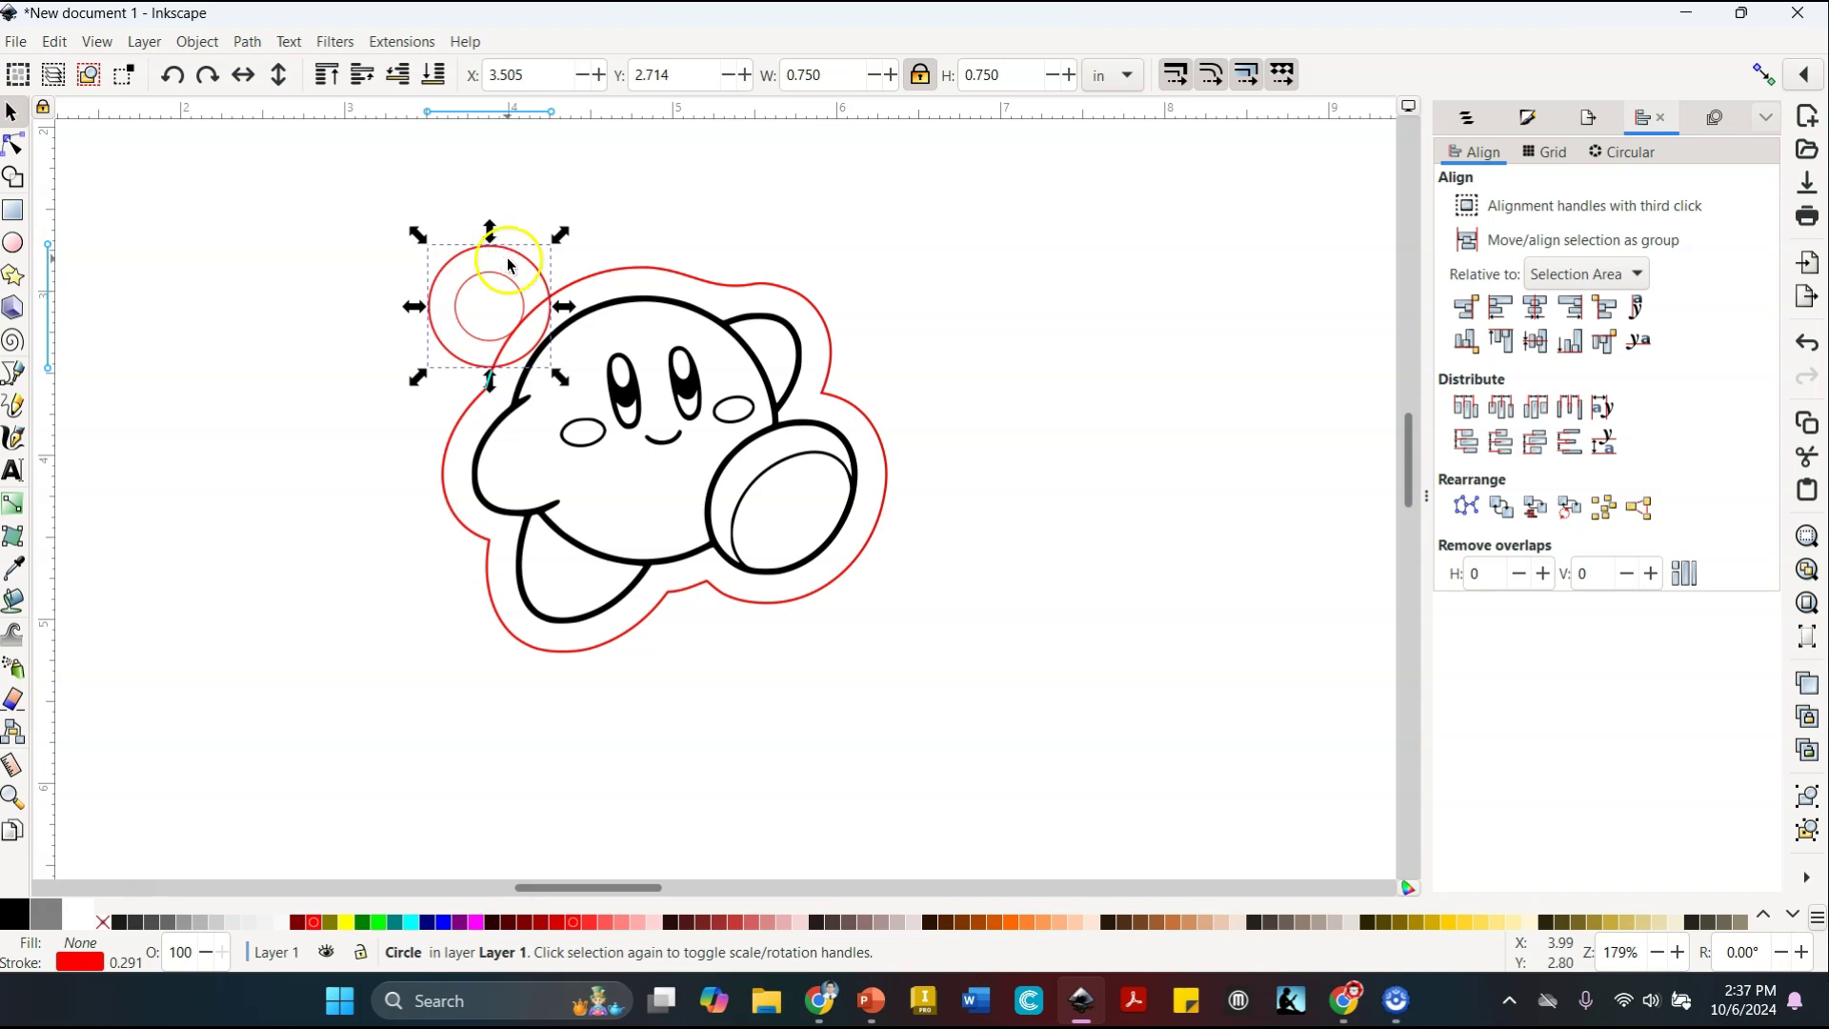
{"action": "left_click", "coordinate": [670, 276], "text": "shift"}
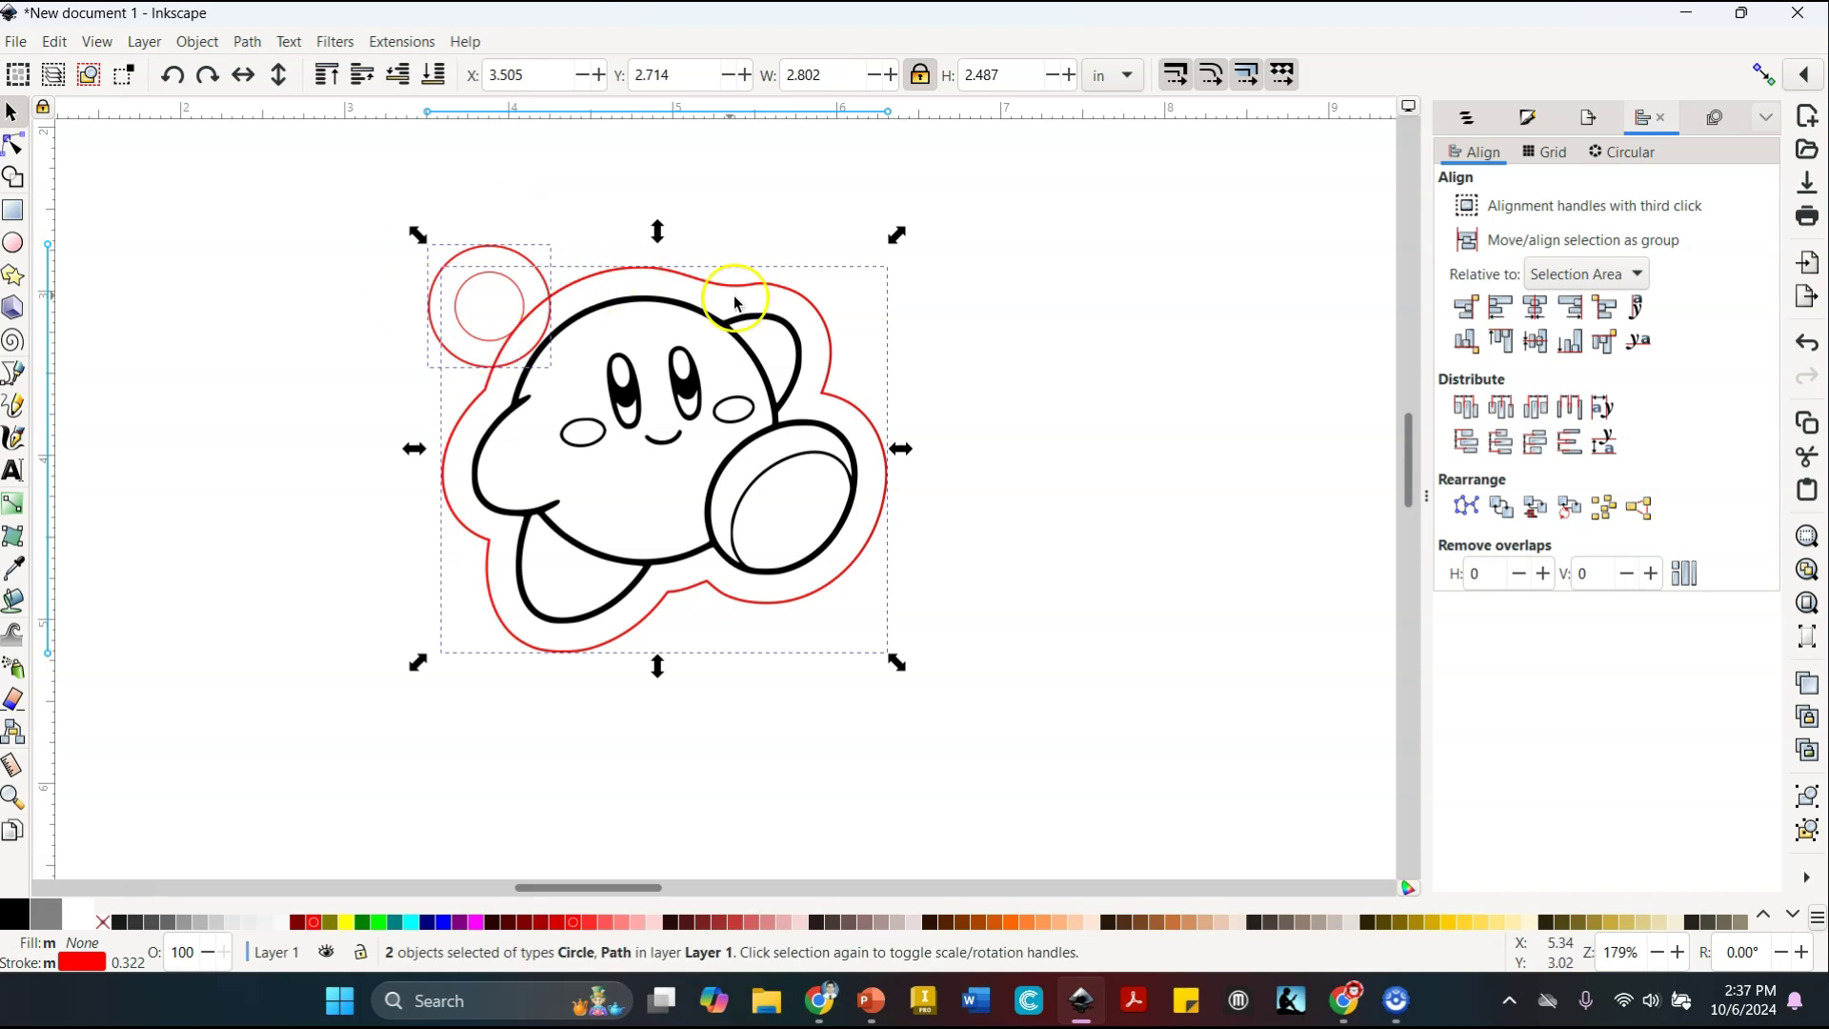
{"action": "left_click", "coordinate": [250, 42]}
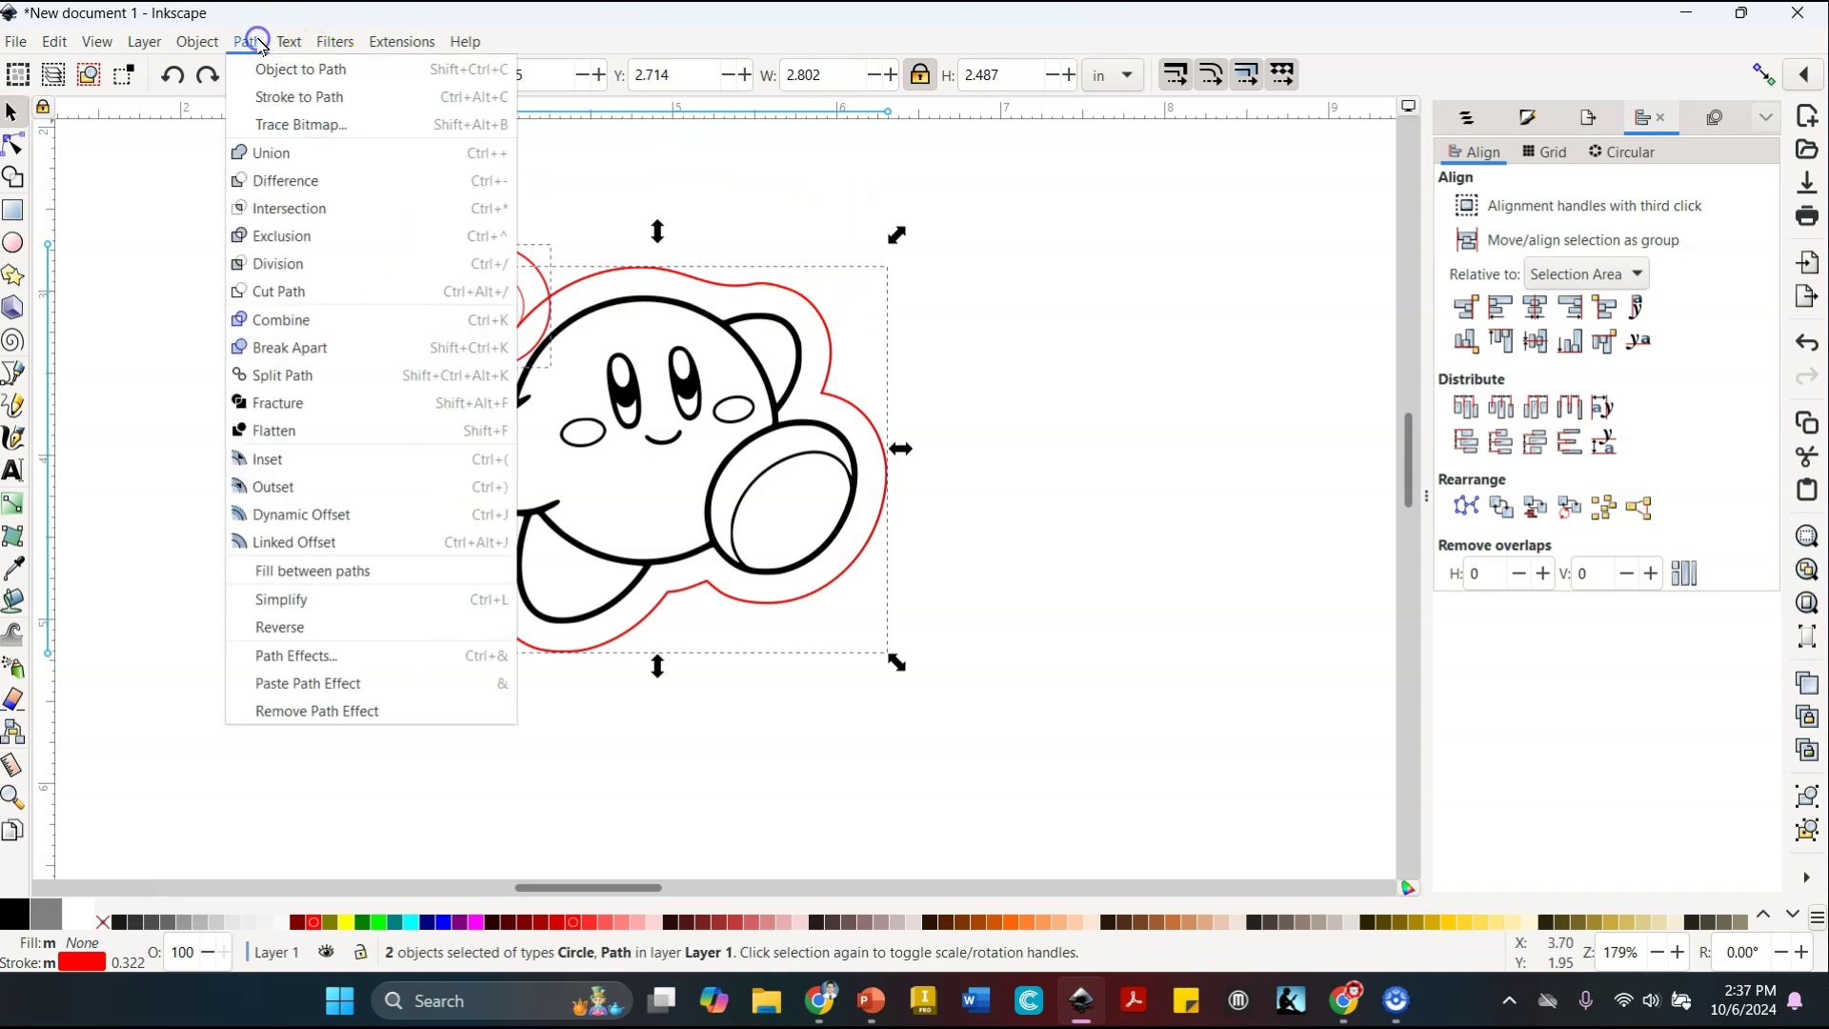
{"action": "left_click", "coordinate": [265, 153]}
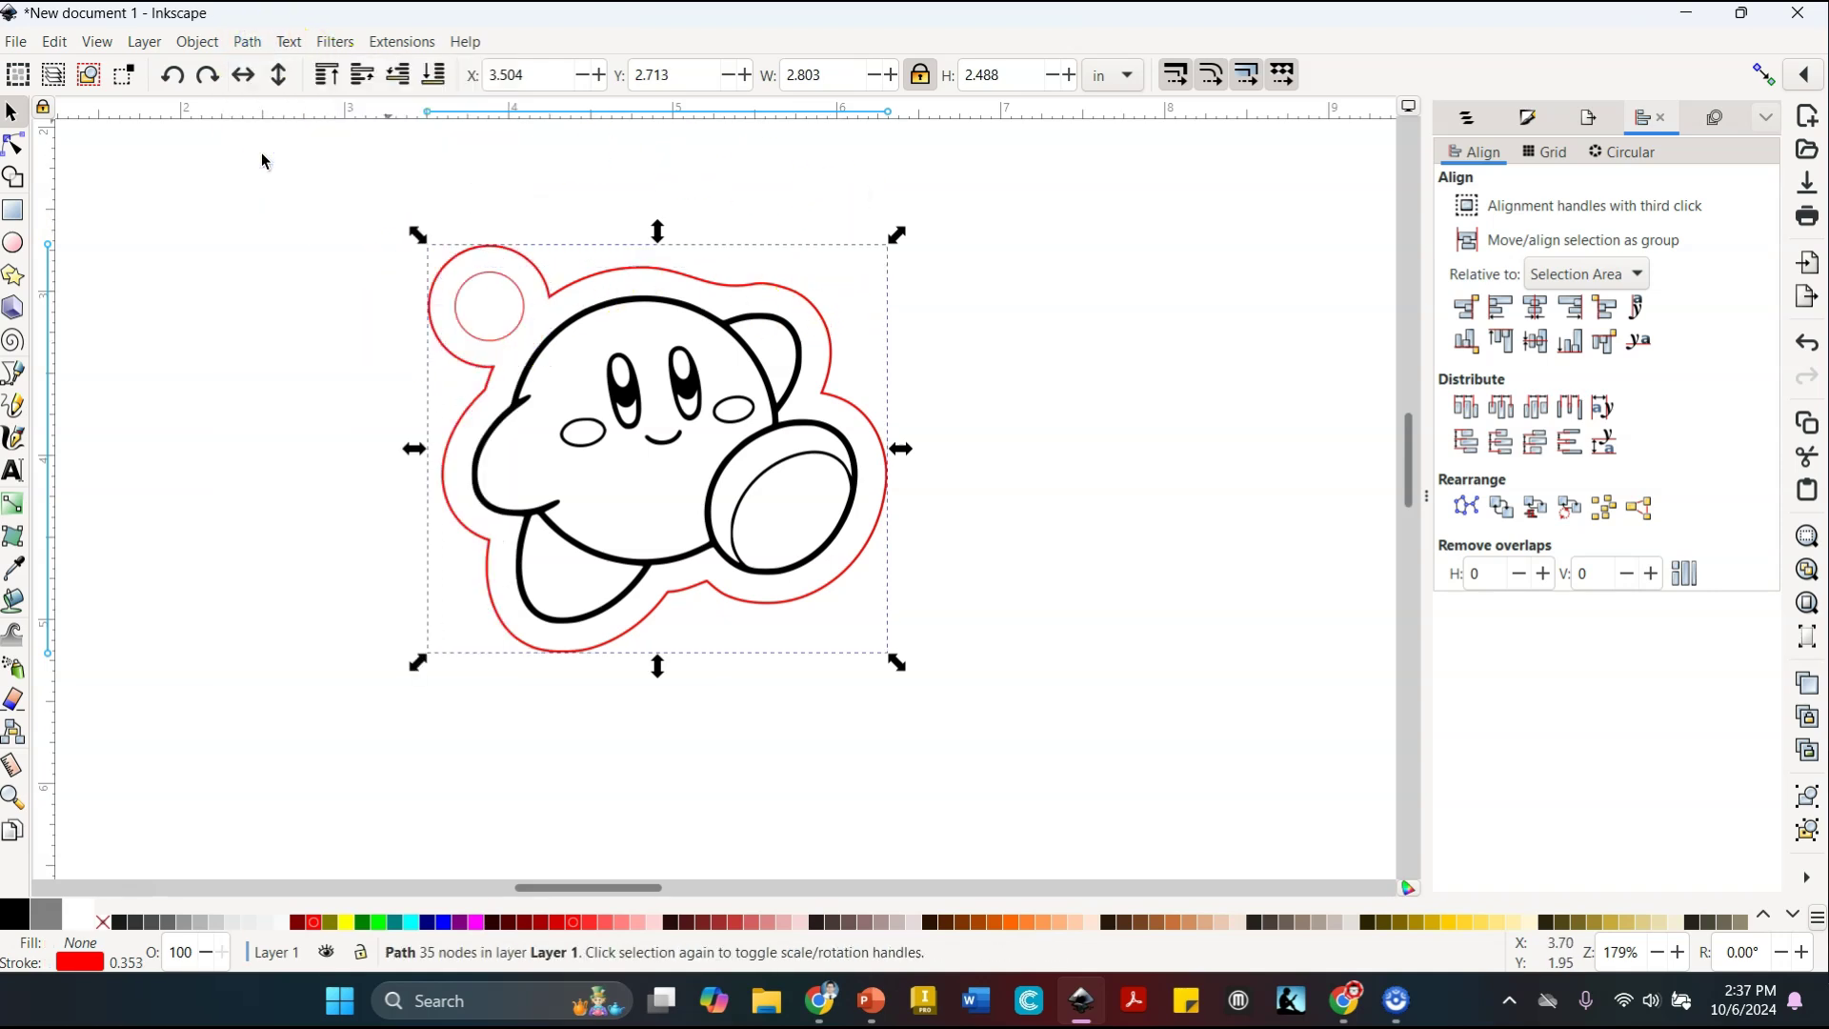
{"action": "left_click", "coordinate": [261, 154]}
{"action": "left_click", "coordinate": [696, 257]}
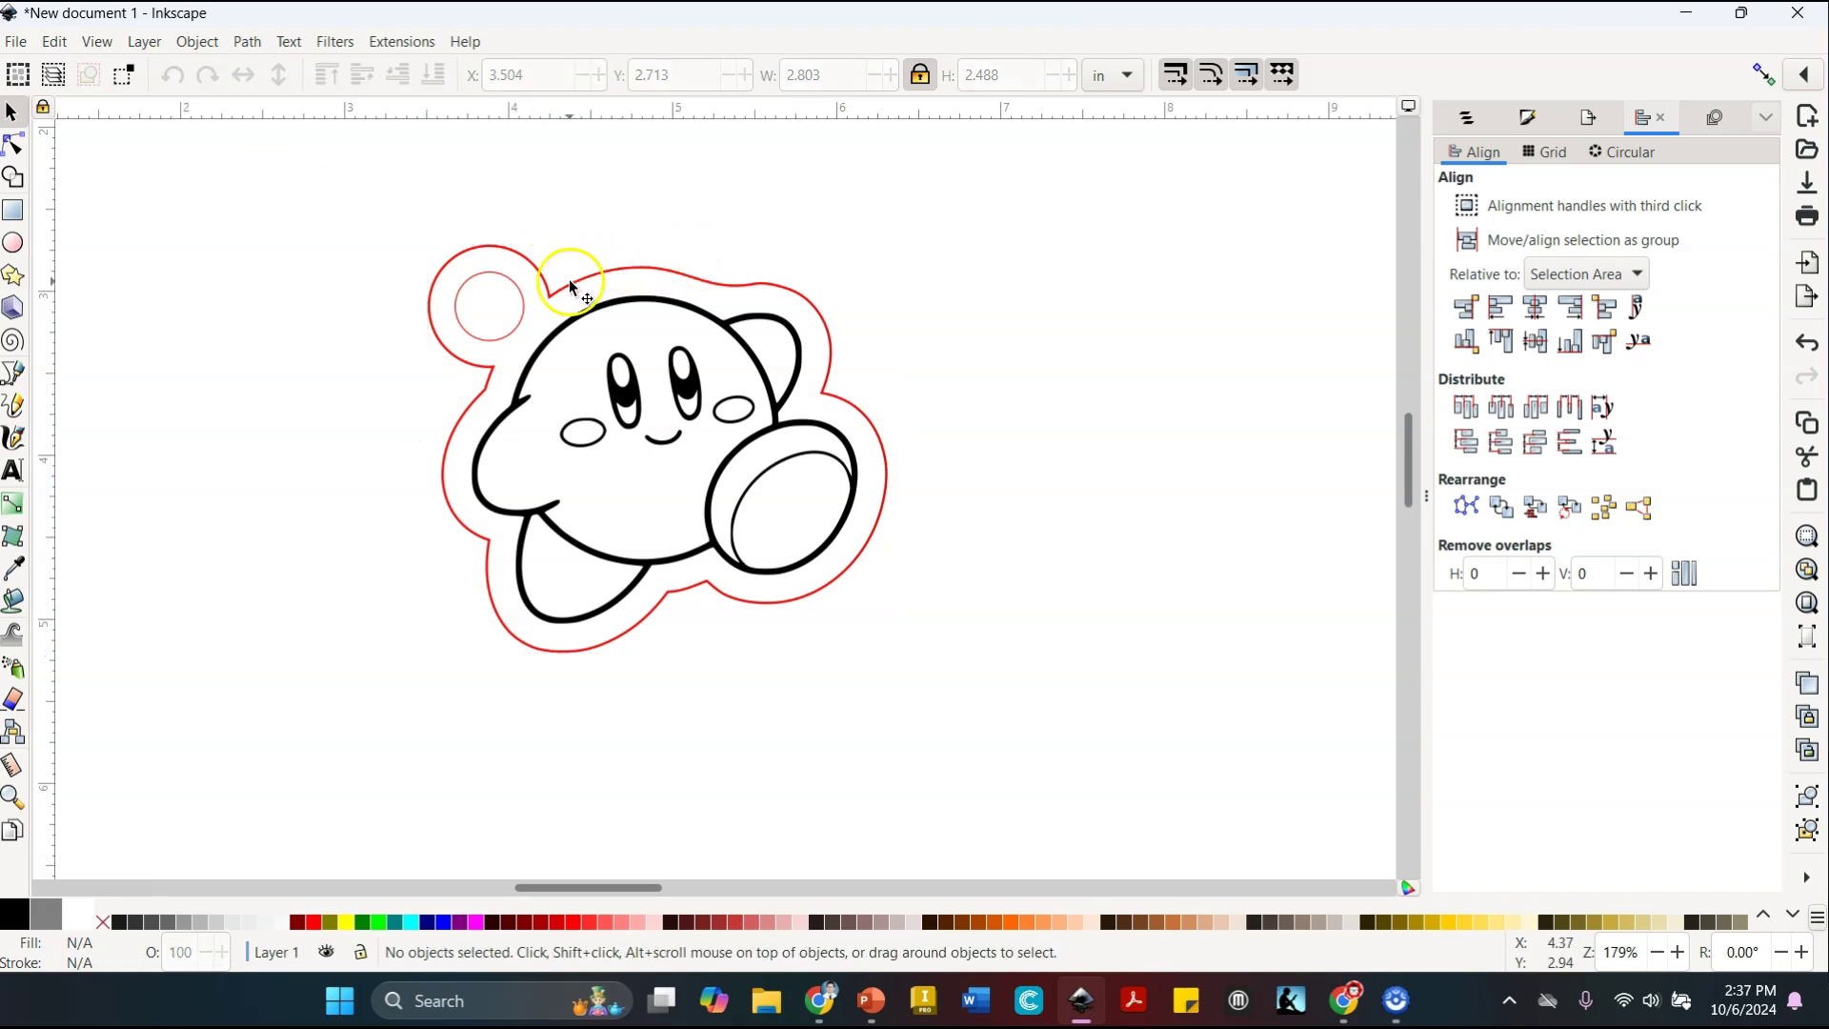
{"action": "left_click", "coordinate": [490, 278]}
{"action": "left_click", "coordinate": [585, 194]}
{"action": "left_click", "coordinate": [590, 279]}
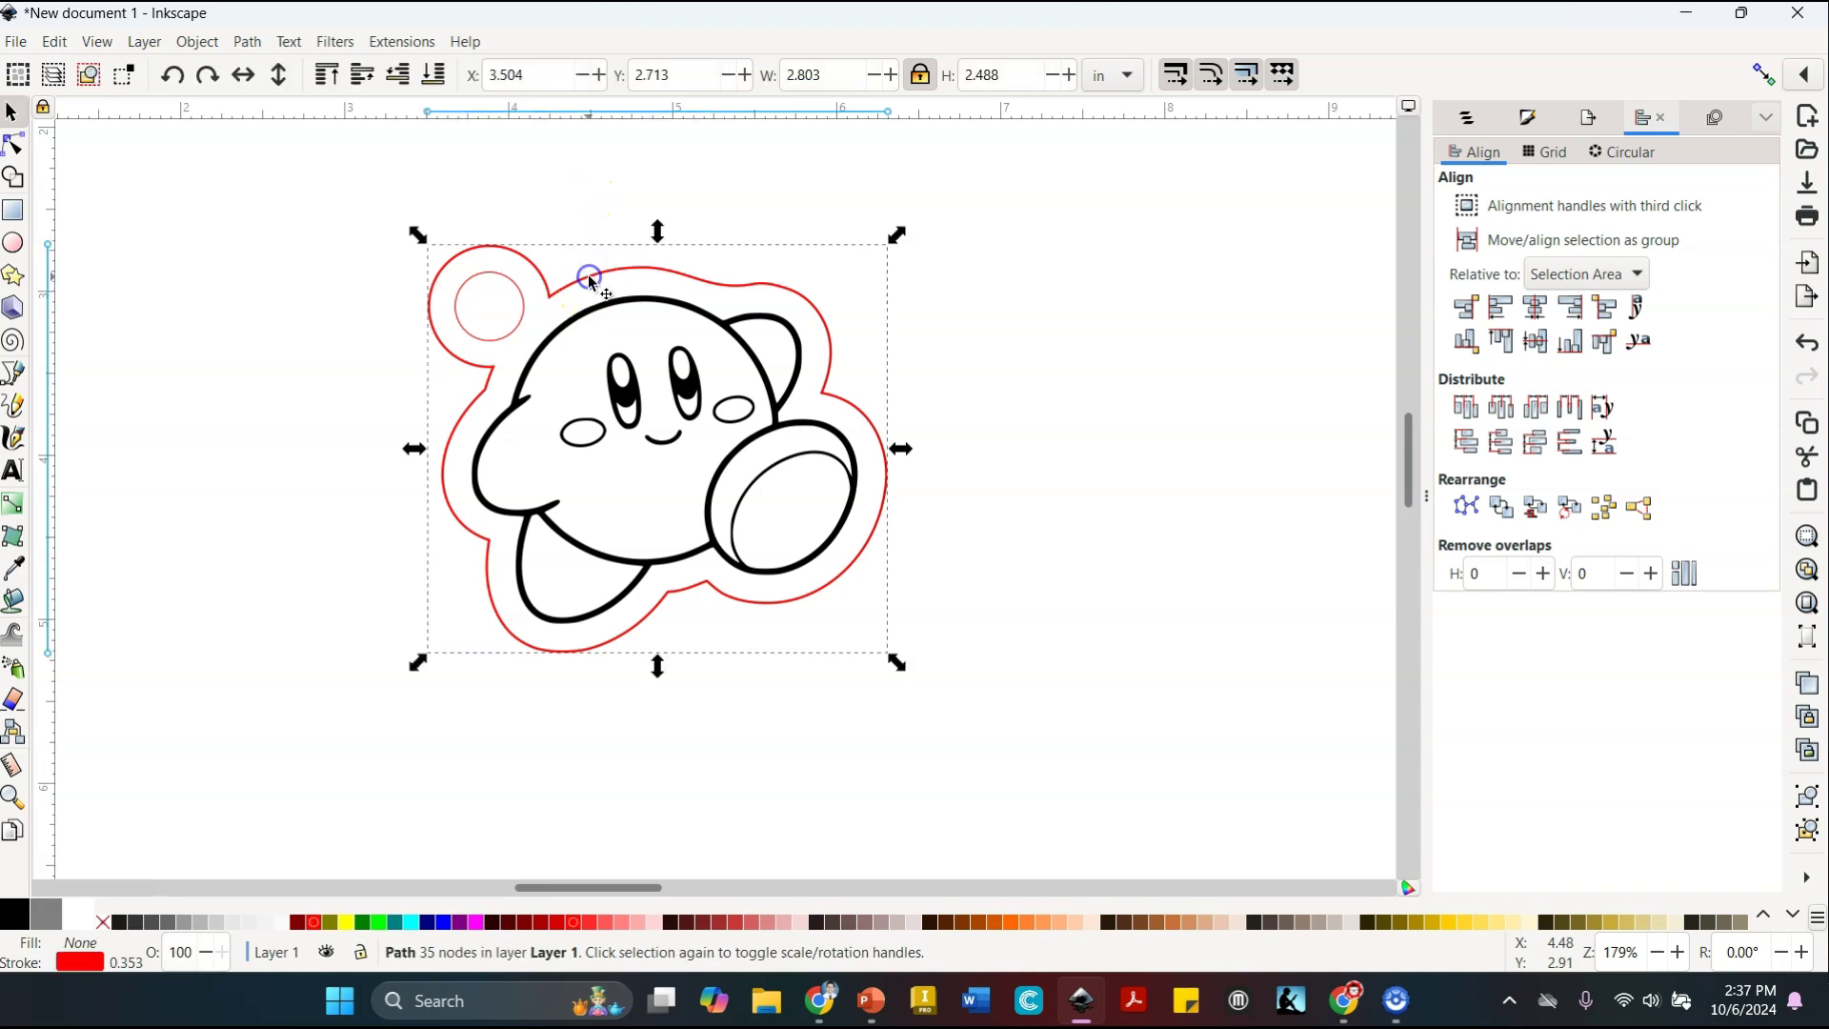
Set the stroke width of the combined red Kirby outline to 0.072 pt
{"action": "left_click", "coordinate": [631, 205]}
{"action": "left_click", "coordinate": [598, 276]}
{"action": "left_click", "coordinate": [1807, 878]}
{"action": "left_click", "coordinate": [1697, 779]}
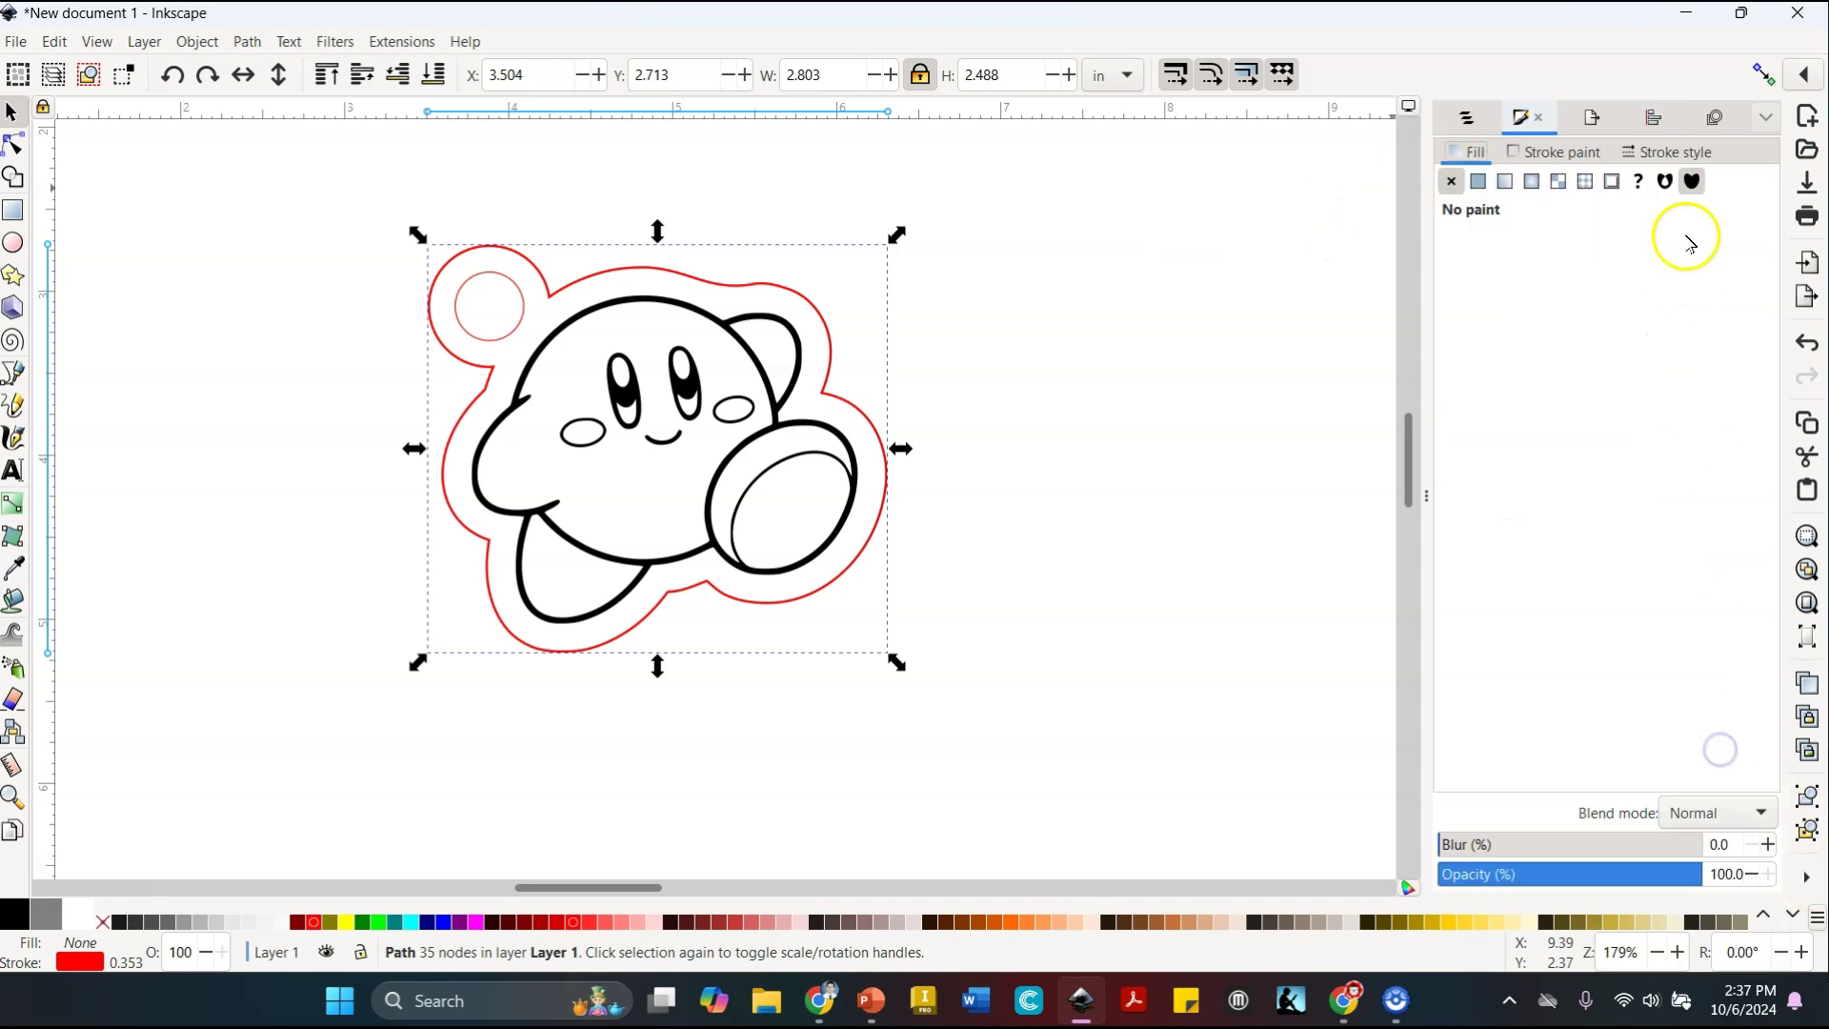
{"action": "left_click", "coordinate": [1674, 151]}
{"action": "left_click", "coordinate": [1662, 189]}
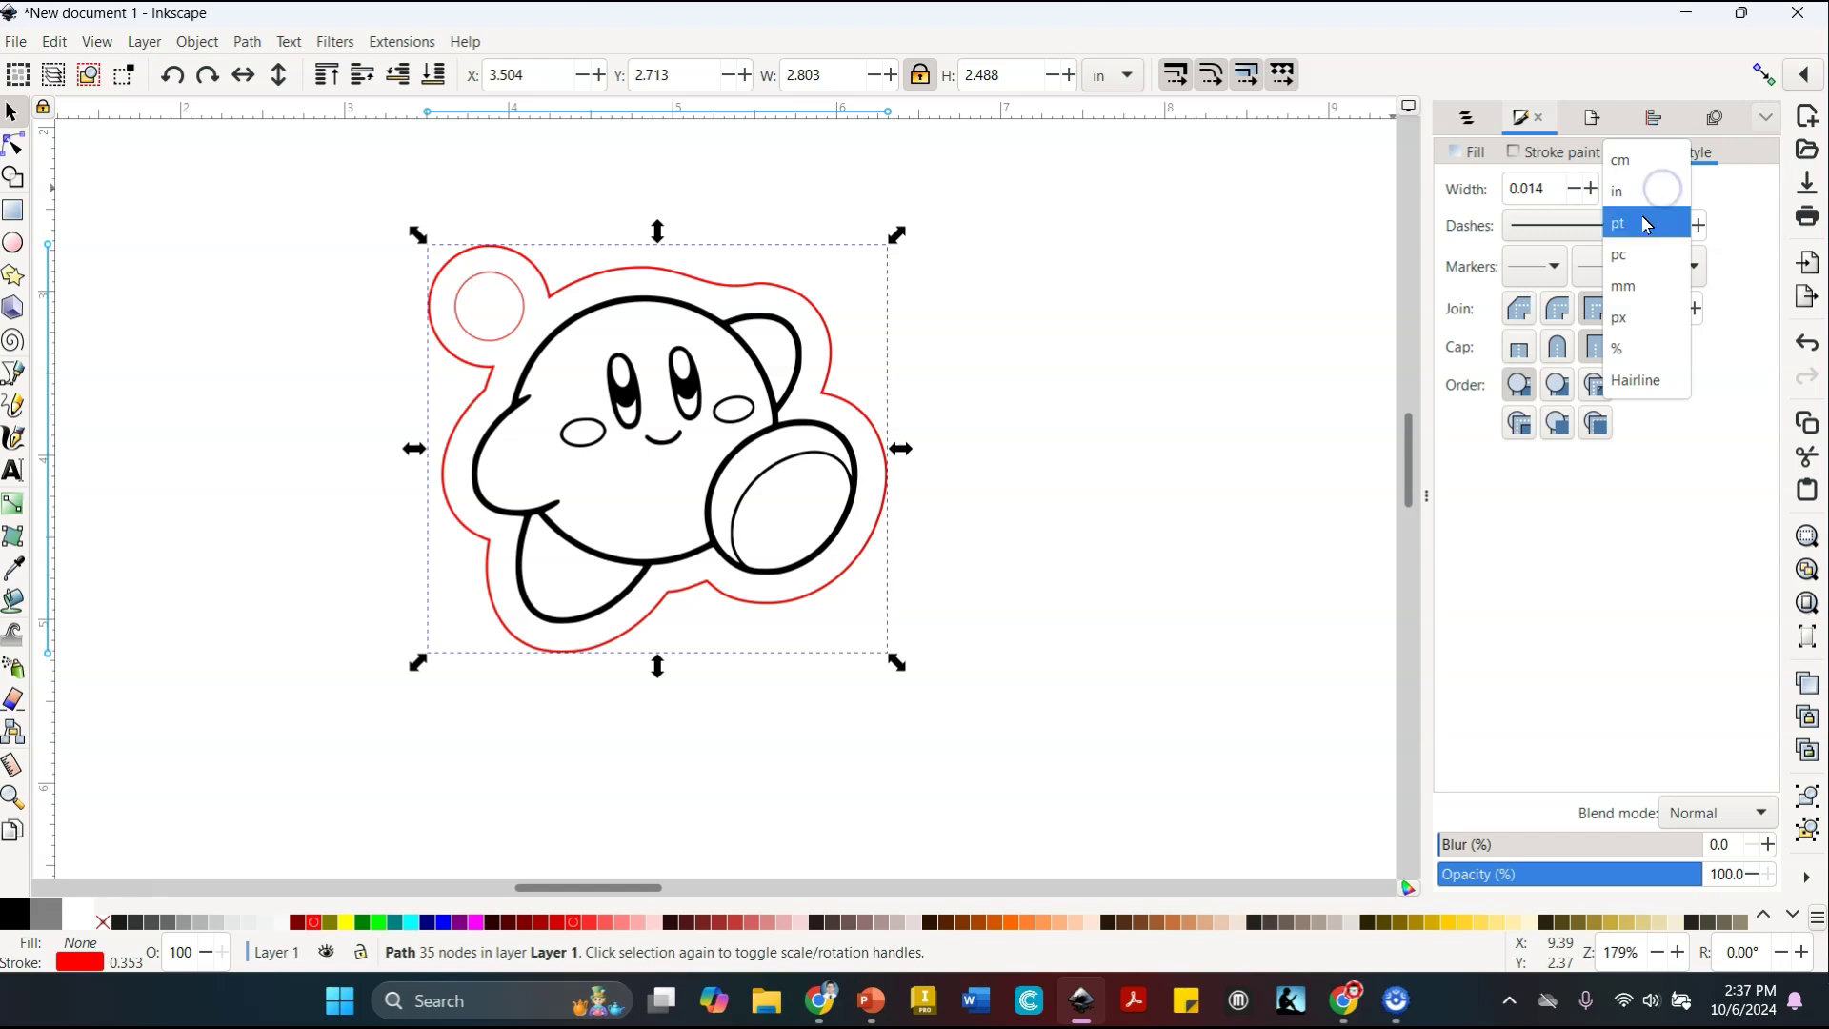
{"action": "left_click", "coordinate": [1646, 223]}
{"action": "double_click", "coordinate": [1562, 189]}
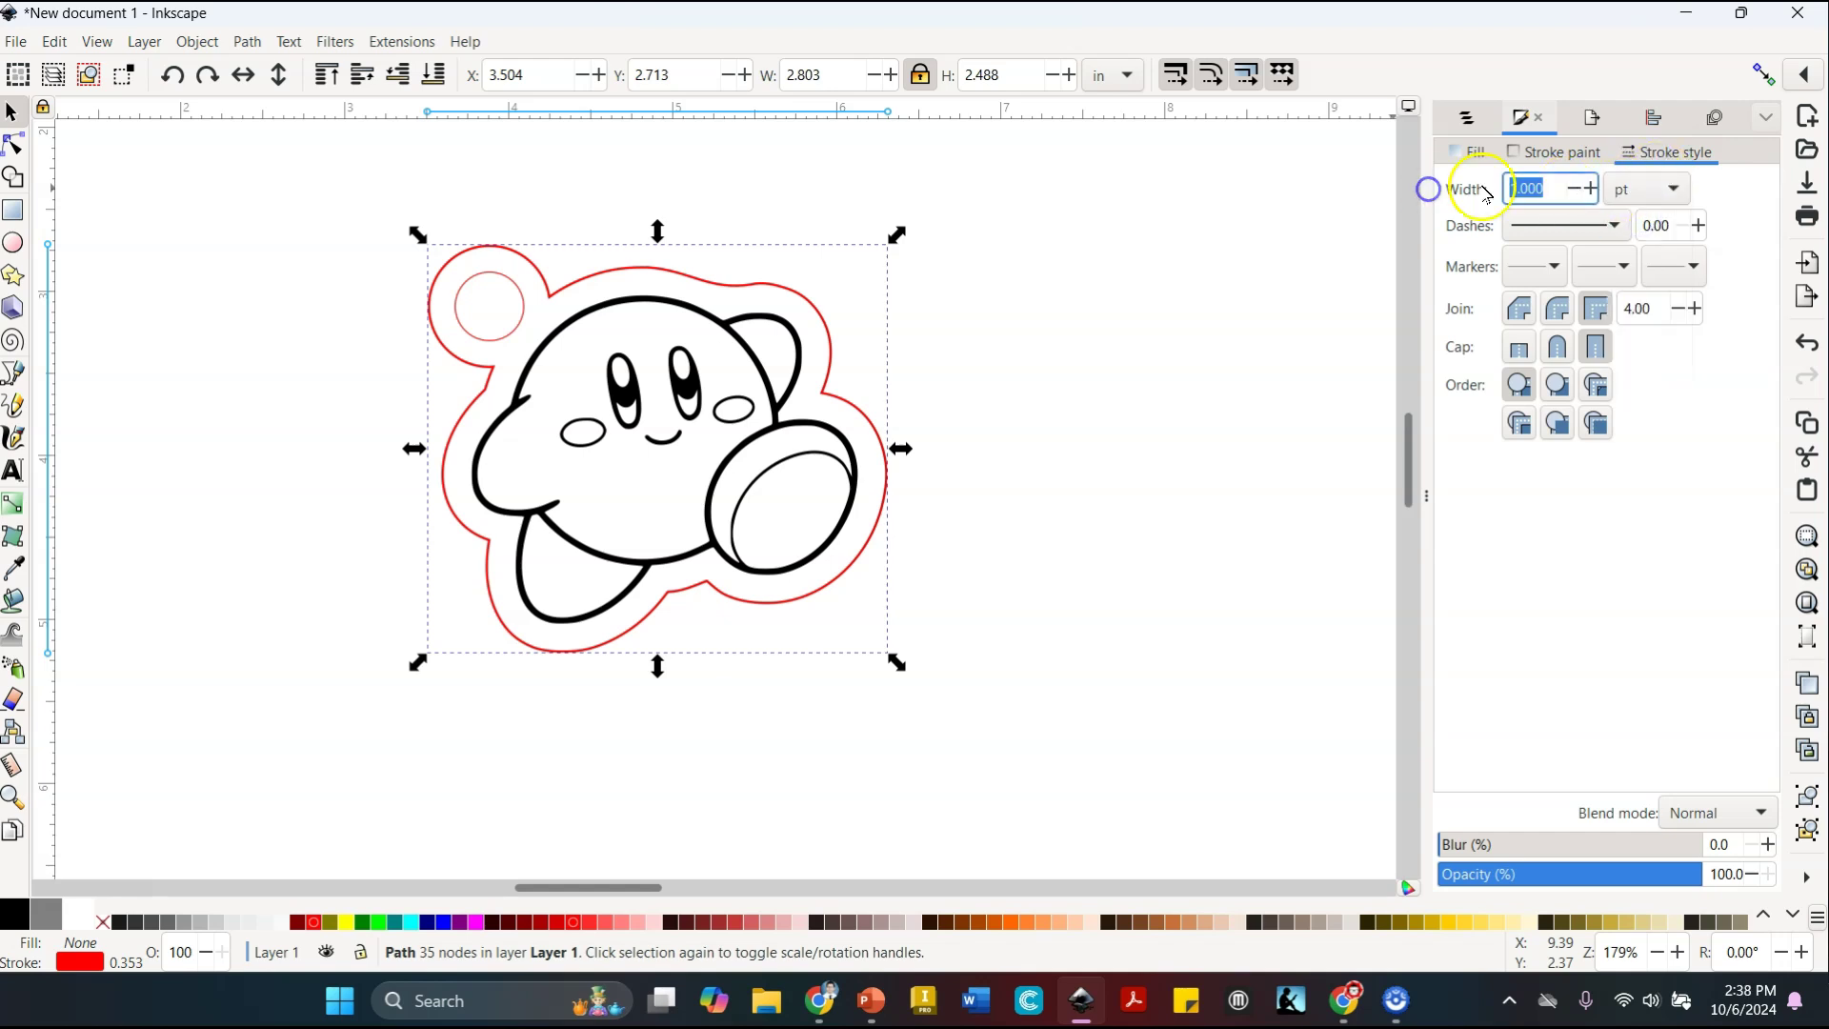
{"action": "key", "text": "BackSpace"}
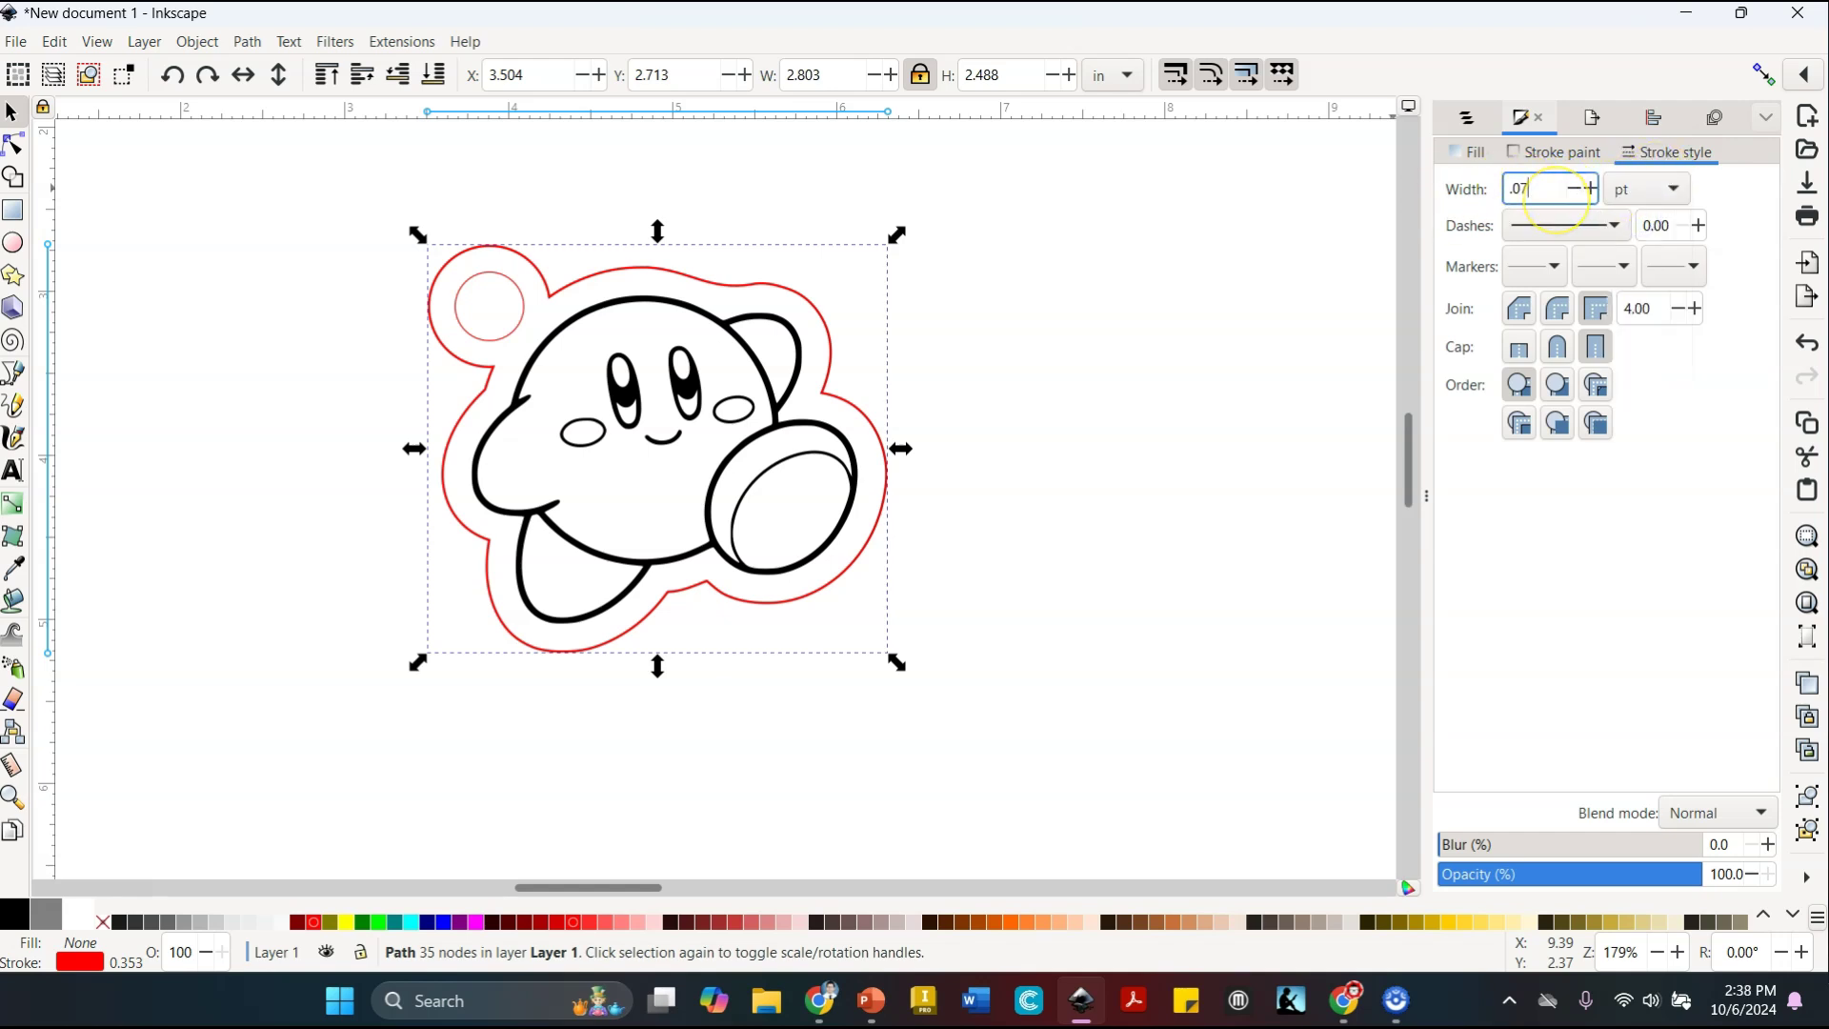
{"action": "key", "text": "Return"}
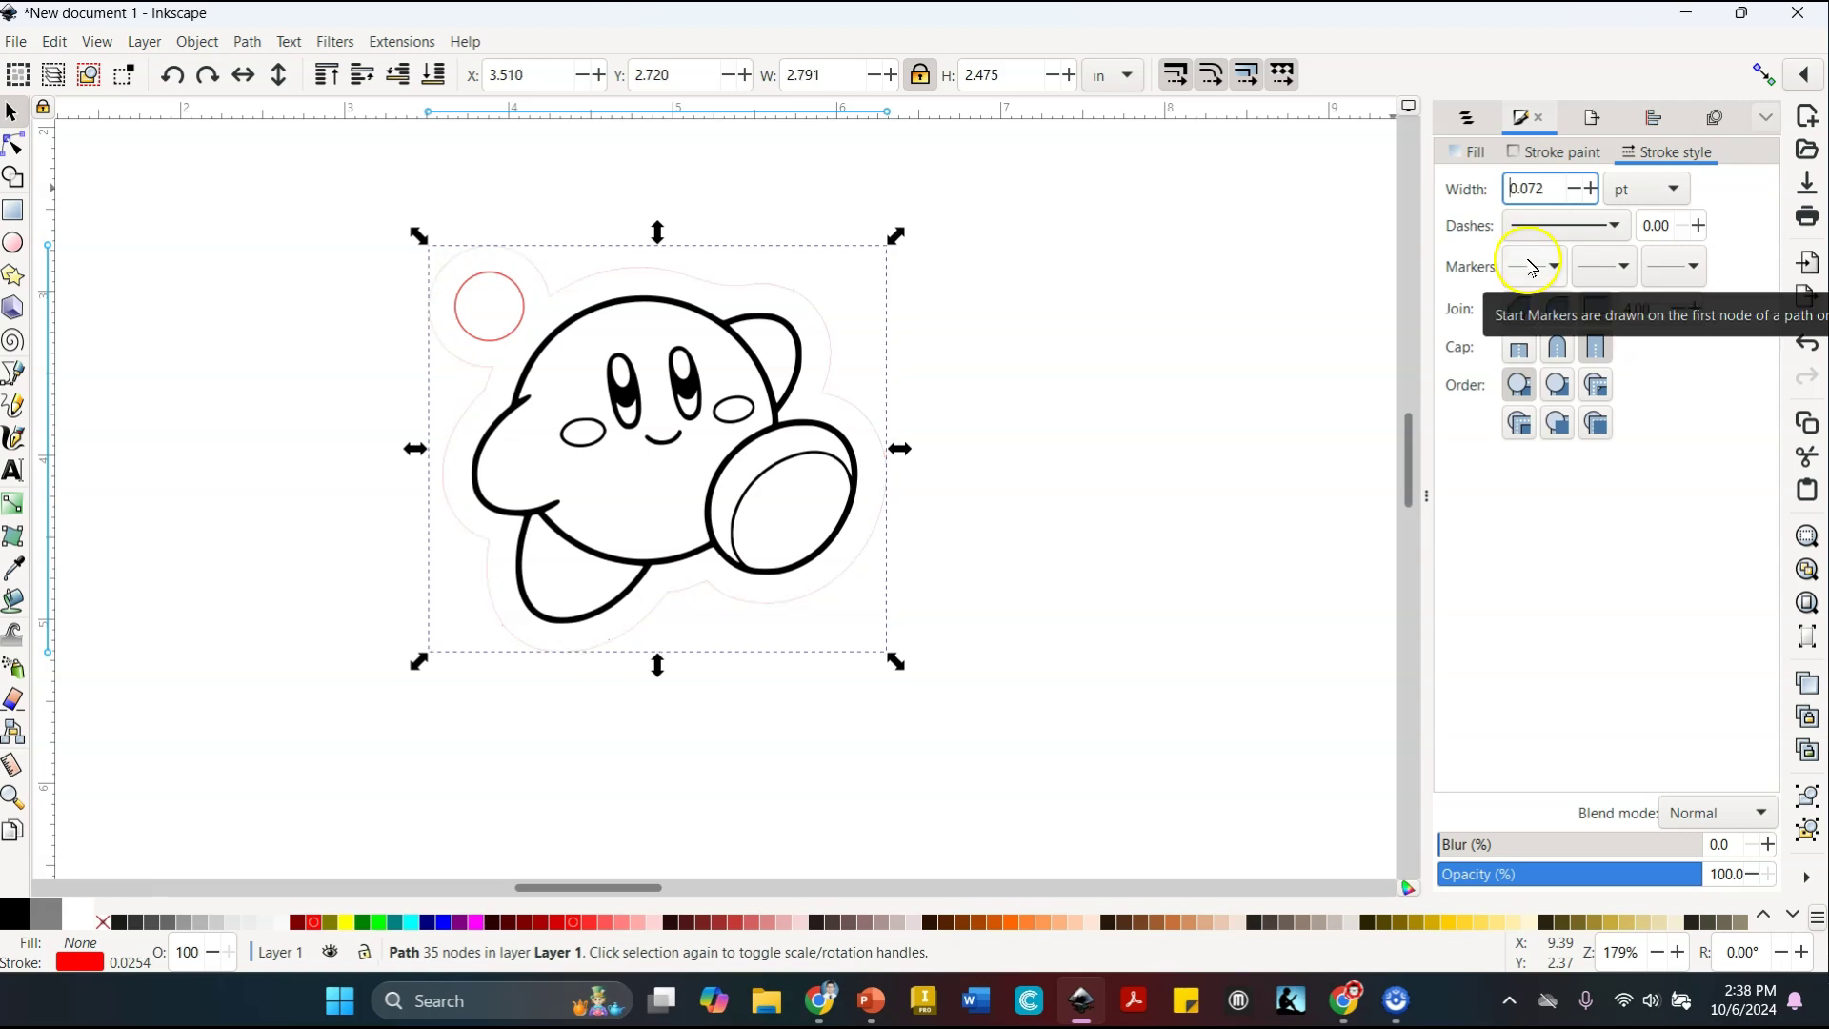
Set the inner keyring hole circle's stroke width to 0.072 pt as well
{"action": "left_click", "coordinate": [517, 293]}
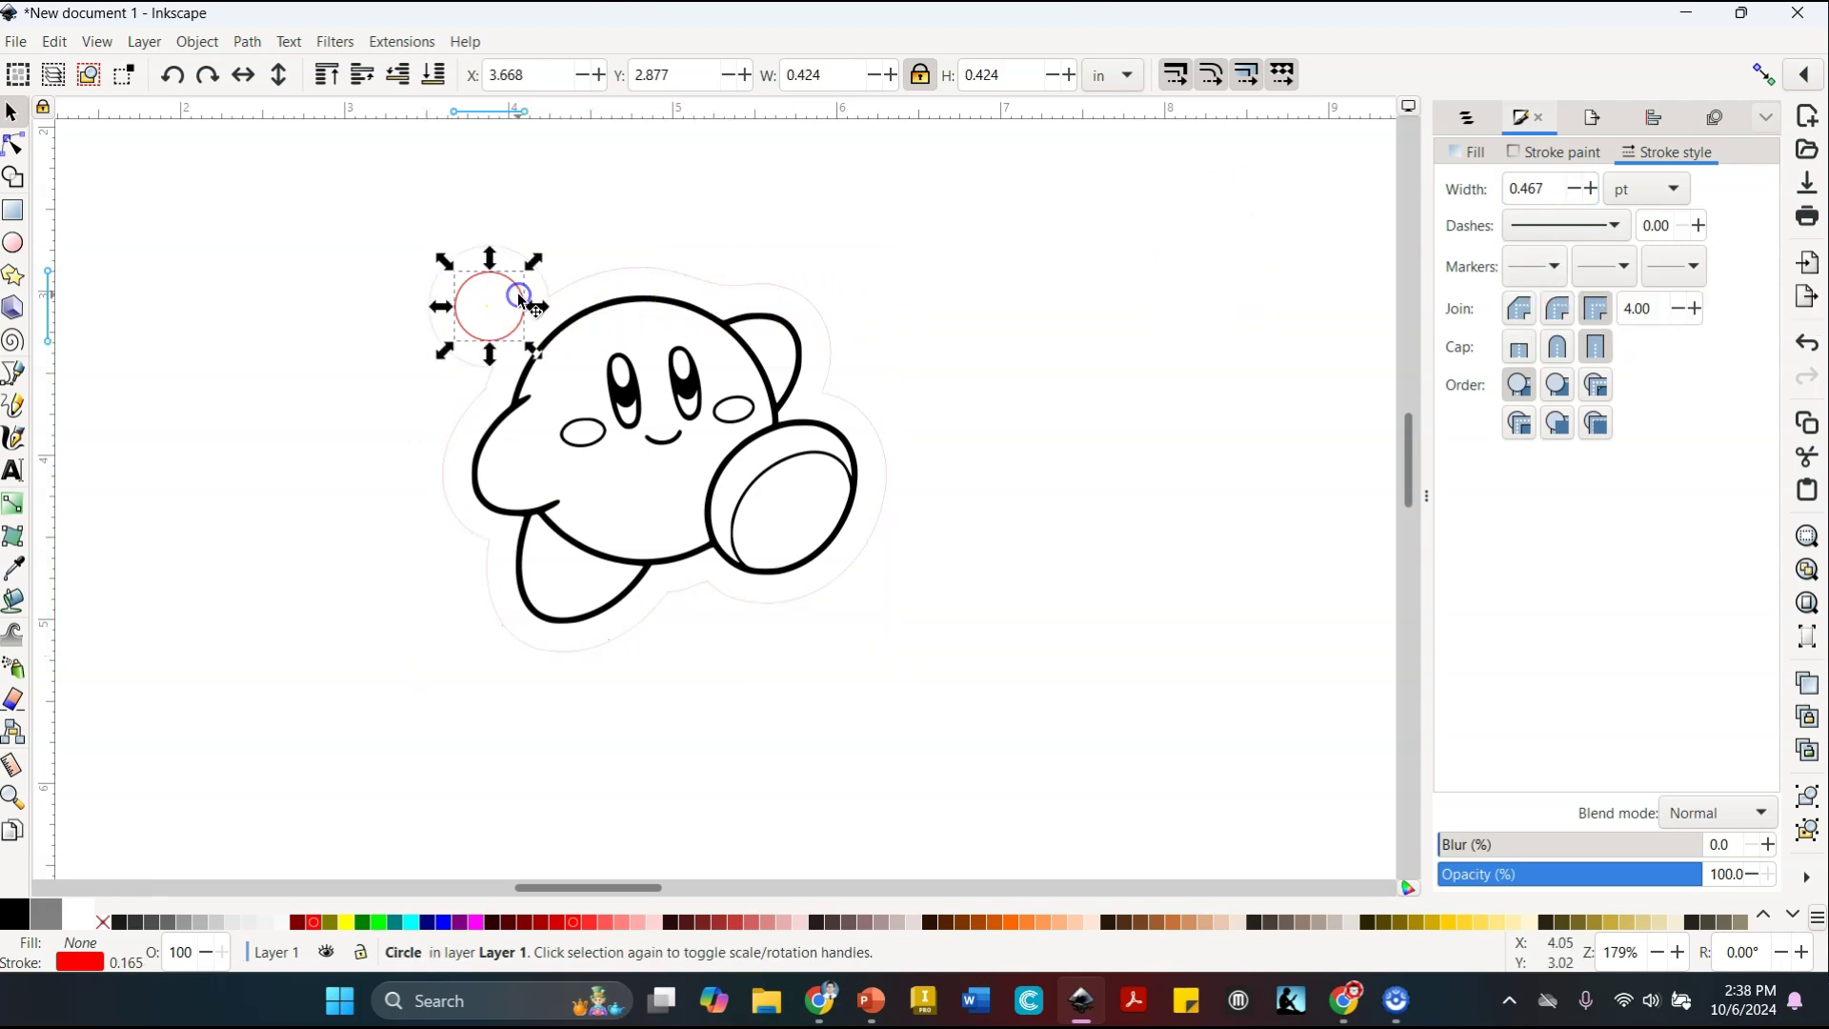
{"action": "left_click_drag", "start_coordinate": [1552, 191], "coordinate": [1456, 203]}
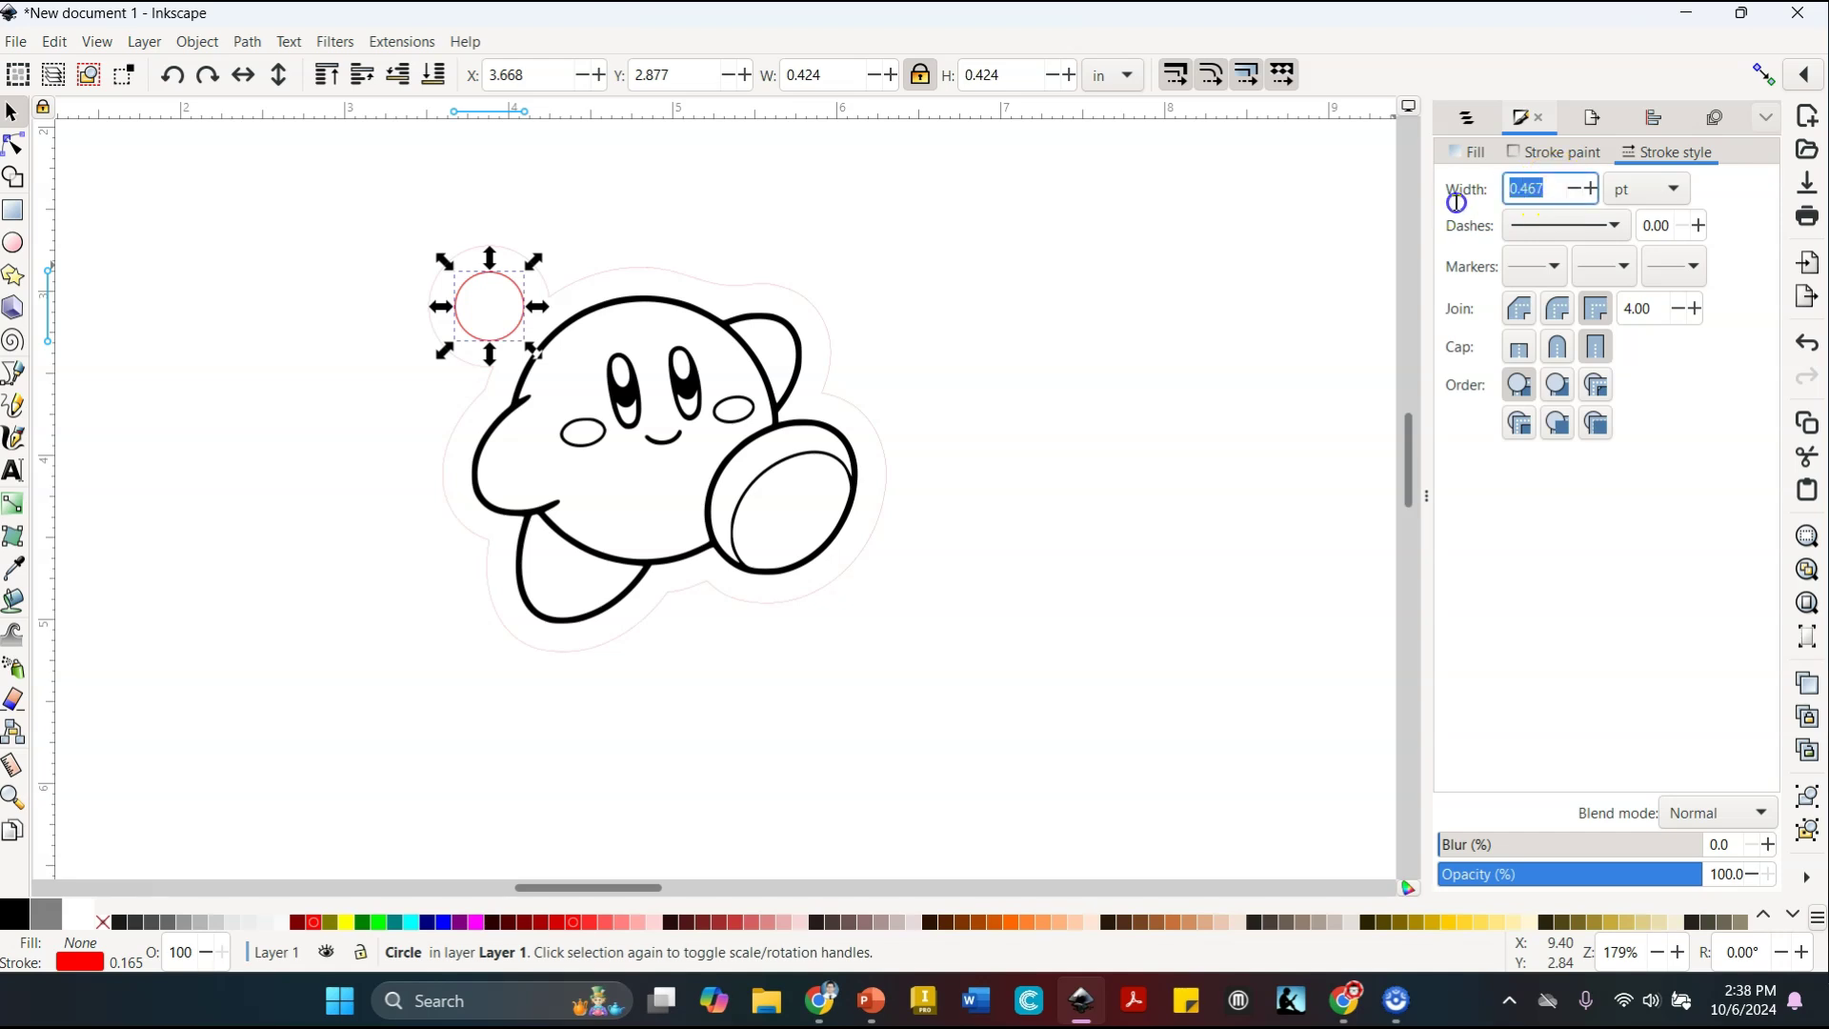
{"action": "key", "text": "Return"}
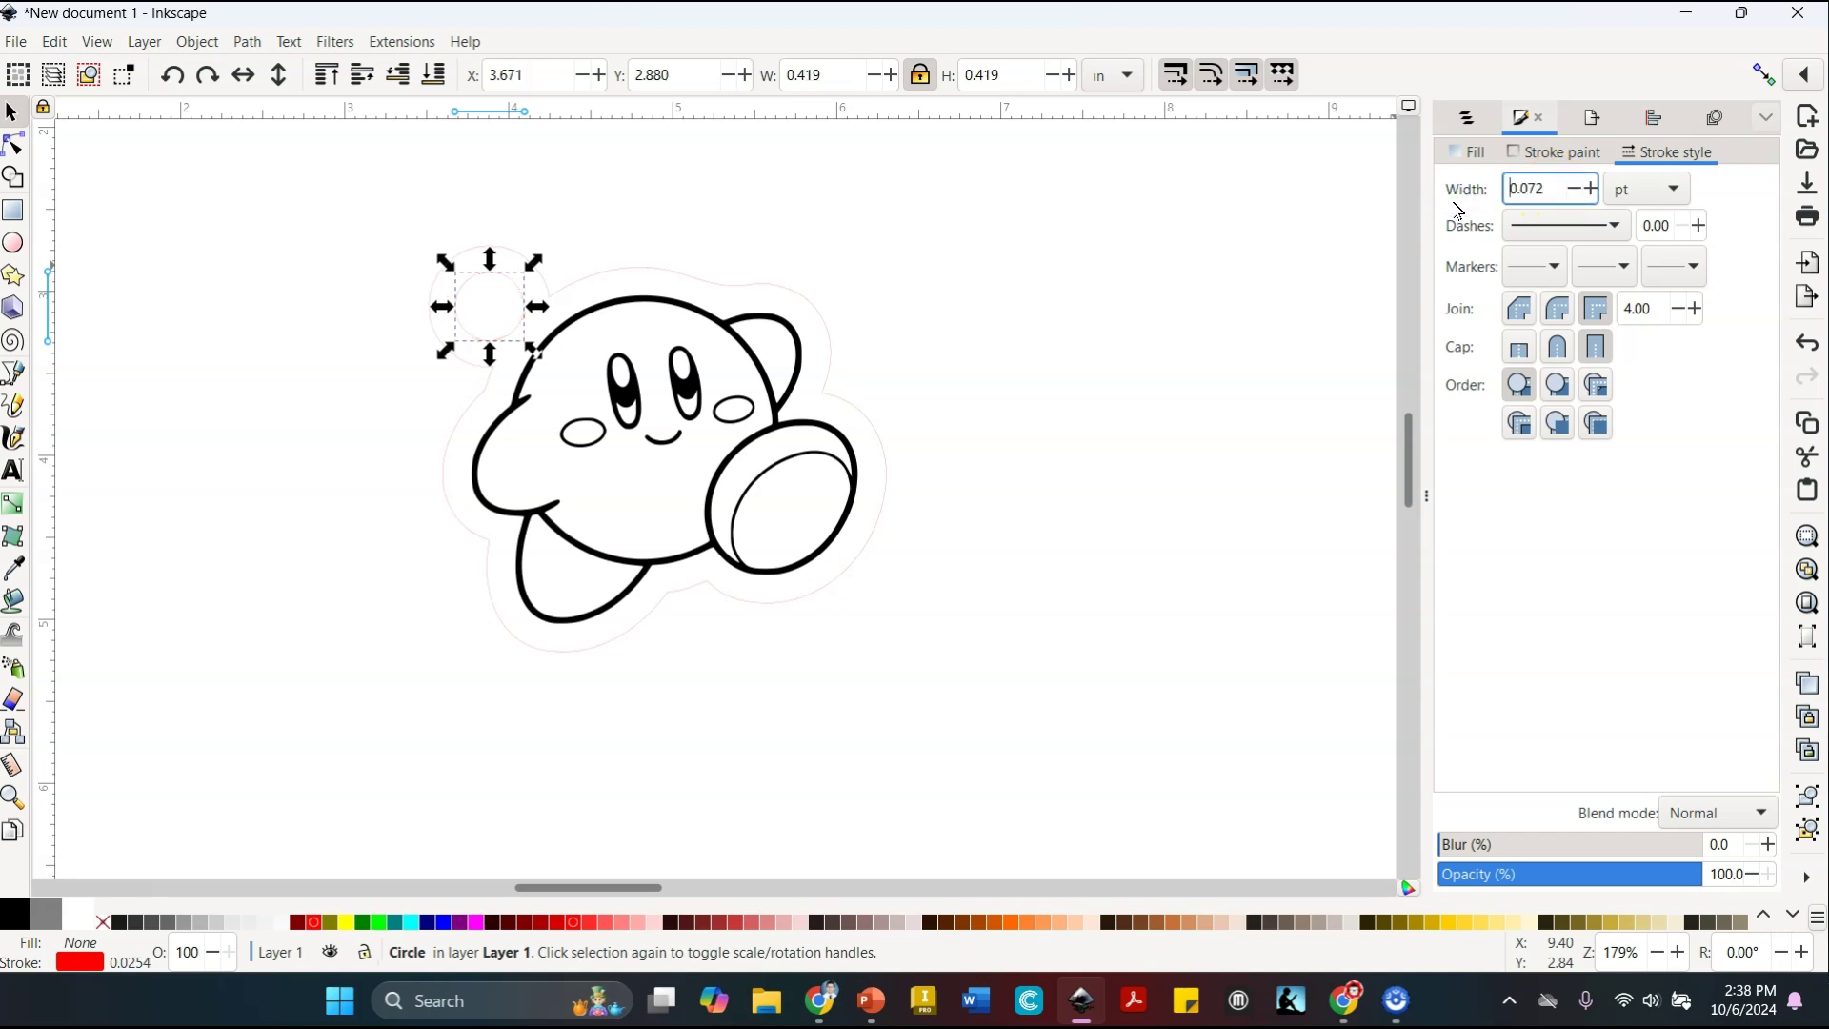
{"action": "left_click", "coordinate": [1196, 245]}
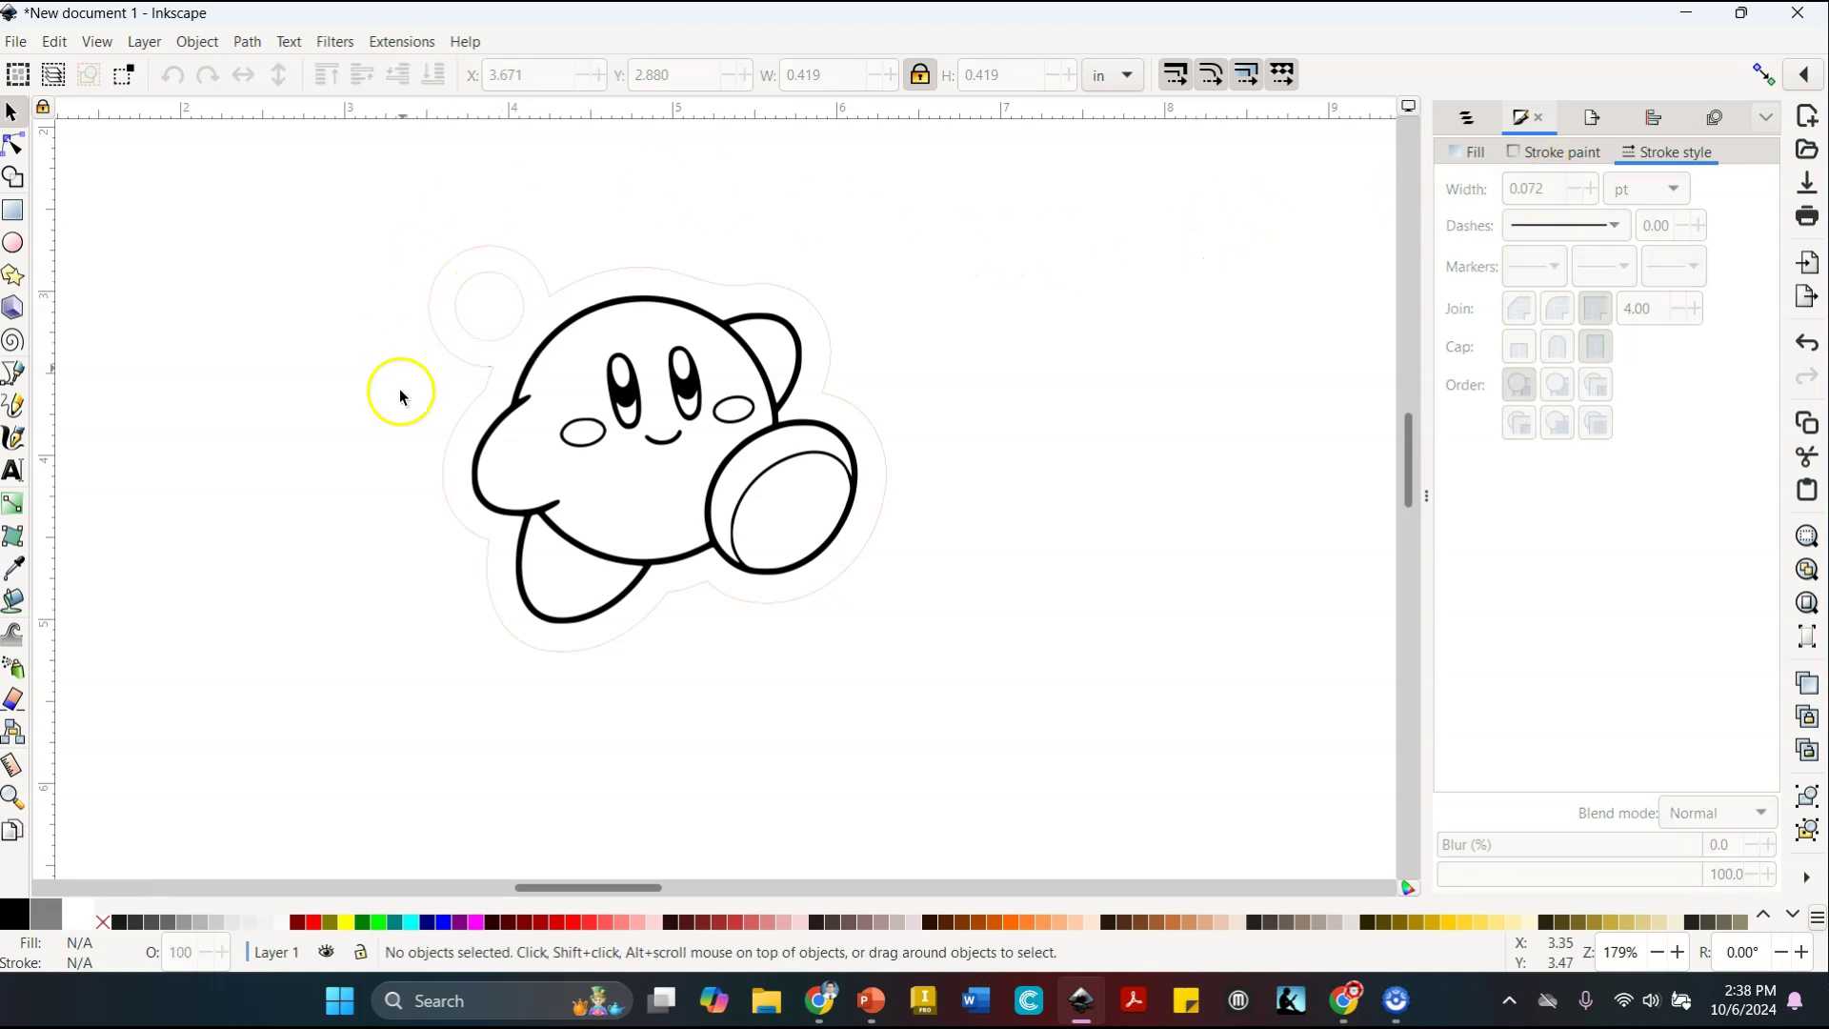
{"action": "left_click_drag", "start_coordinate": [311, 183], "coordinate": [1005, 740]}
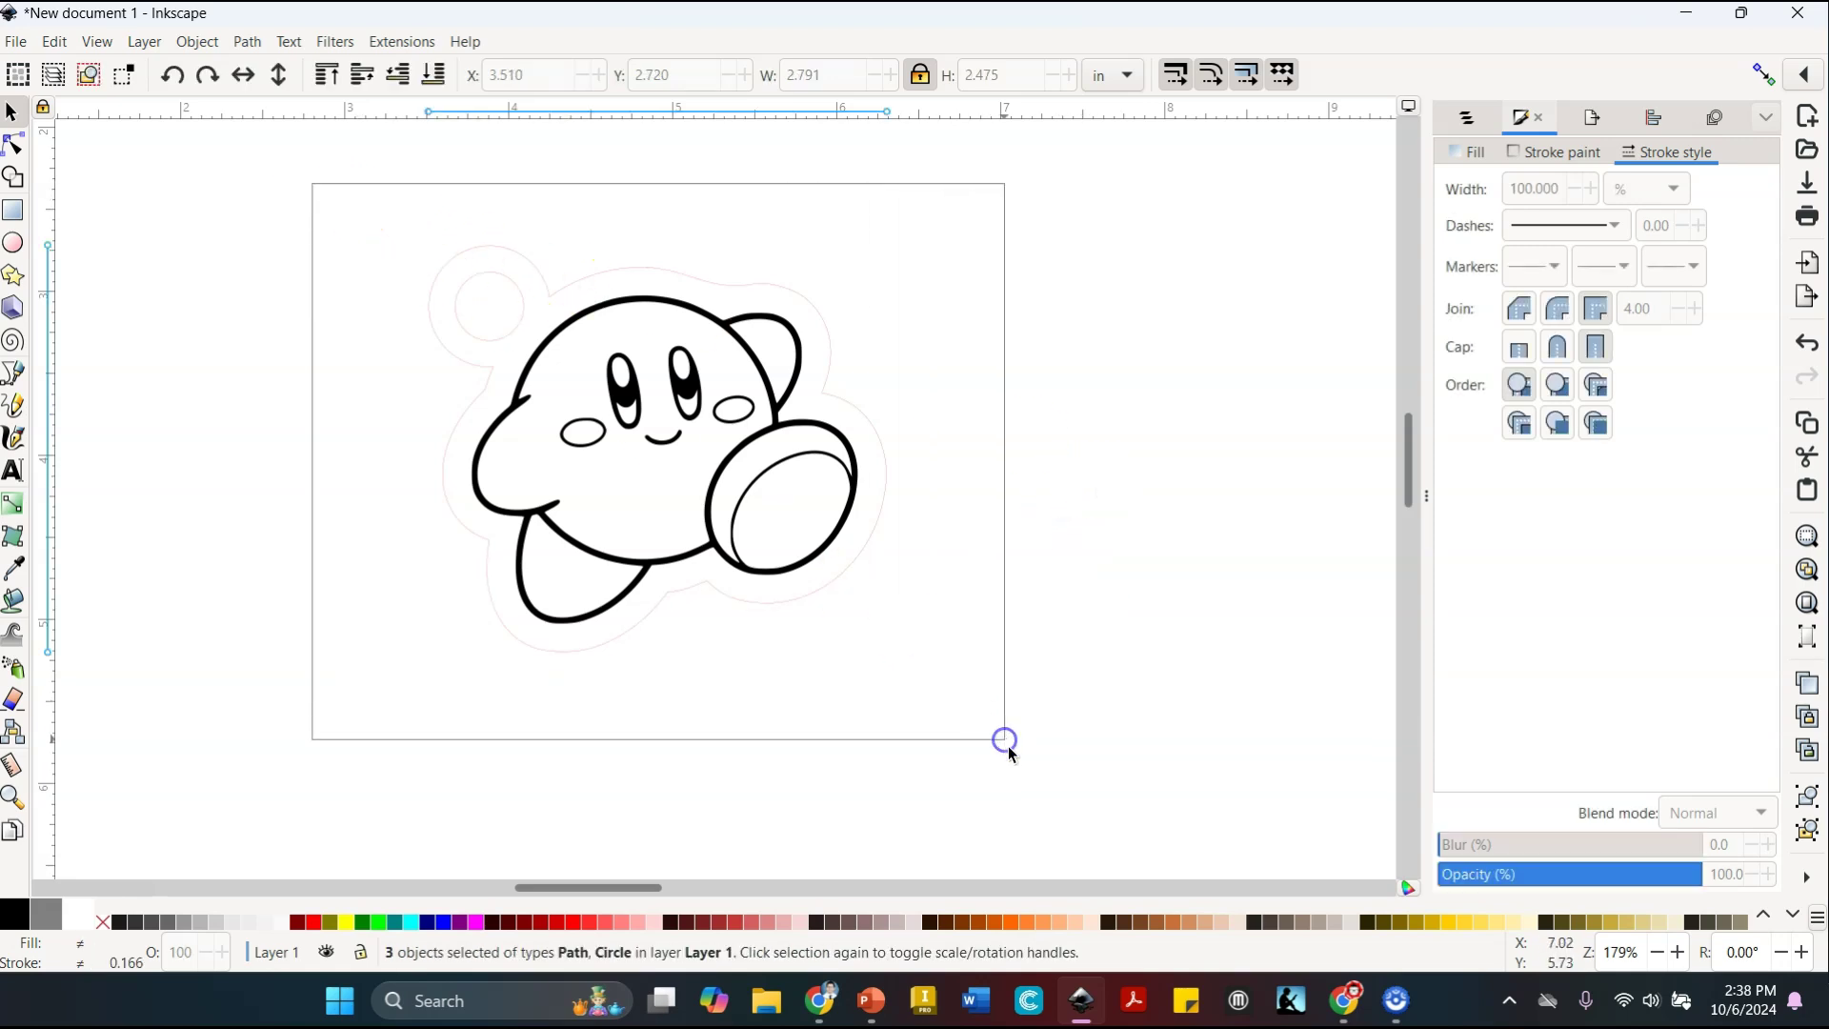
{"action": "left_click", "coordinate": [1073, 610]}
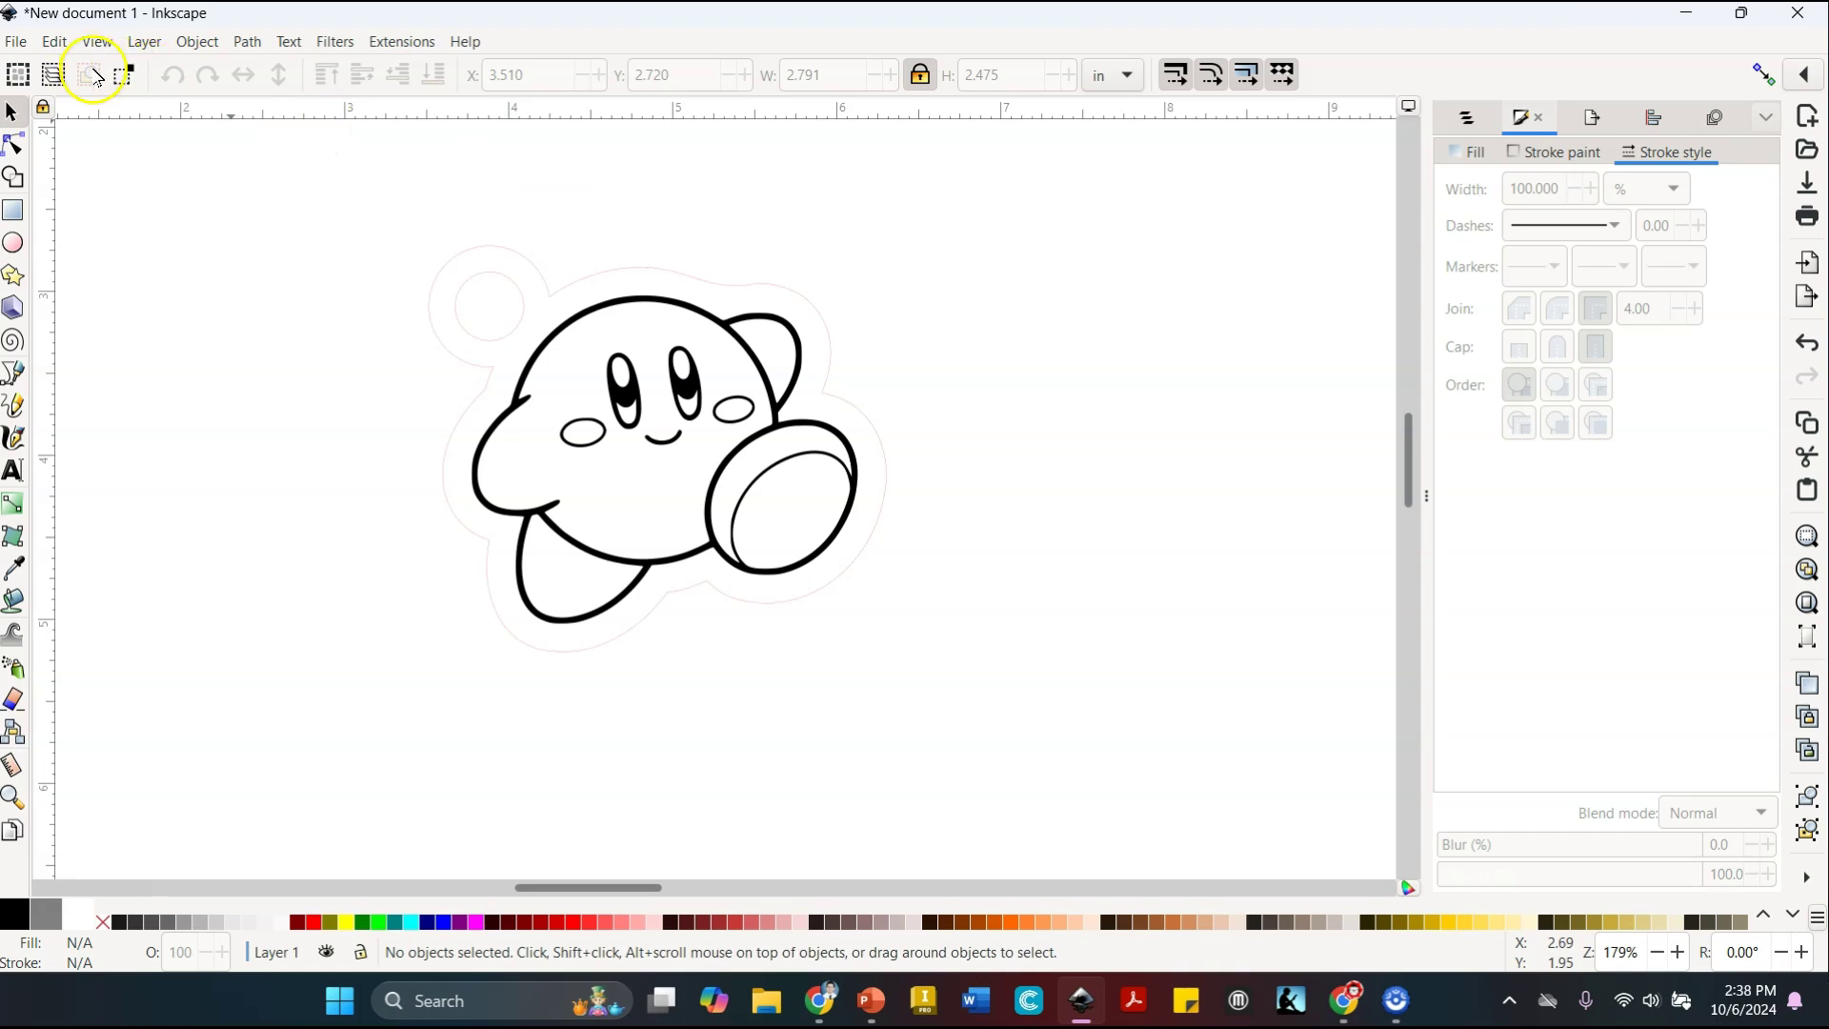
Start saving the drawing as a new file and choose the Documents library as its destination
{"action": "left_click", "coordinate": [21, 43]}
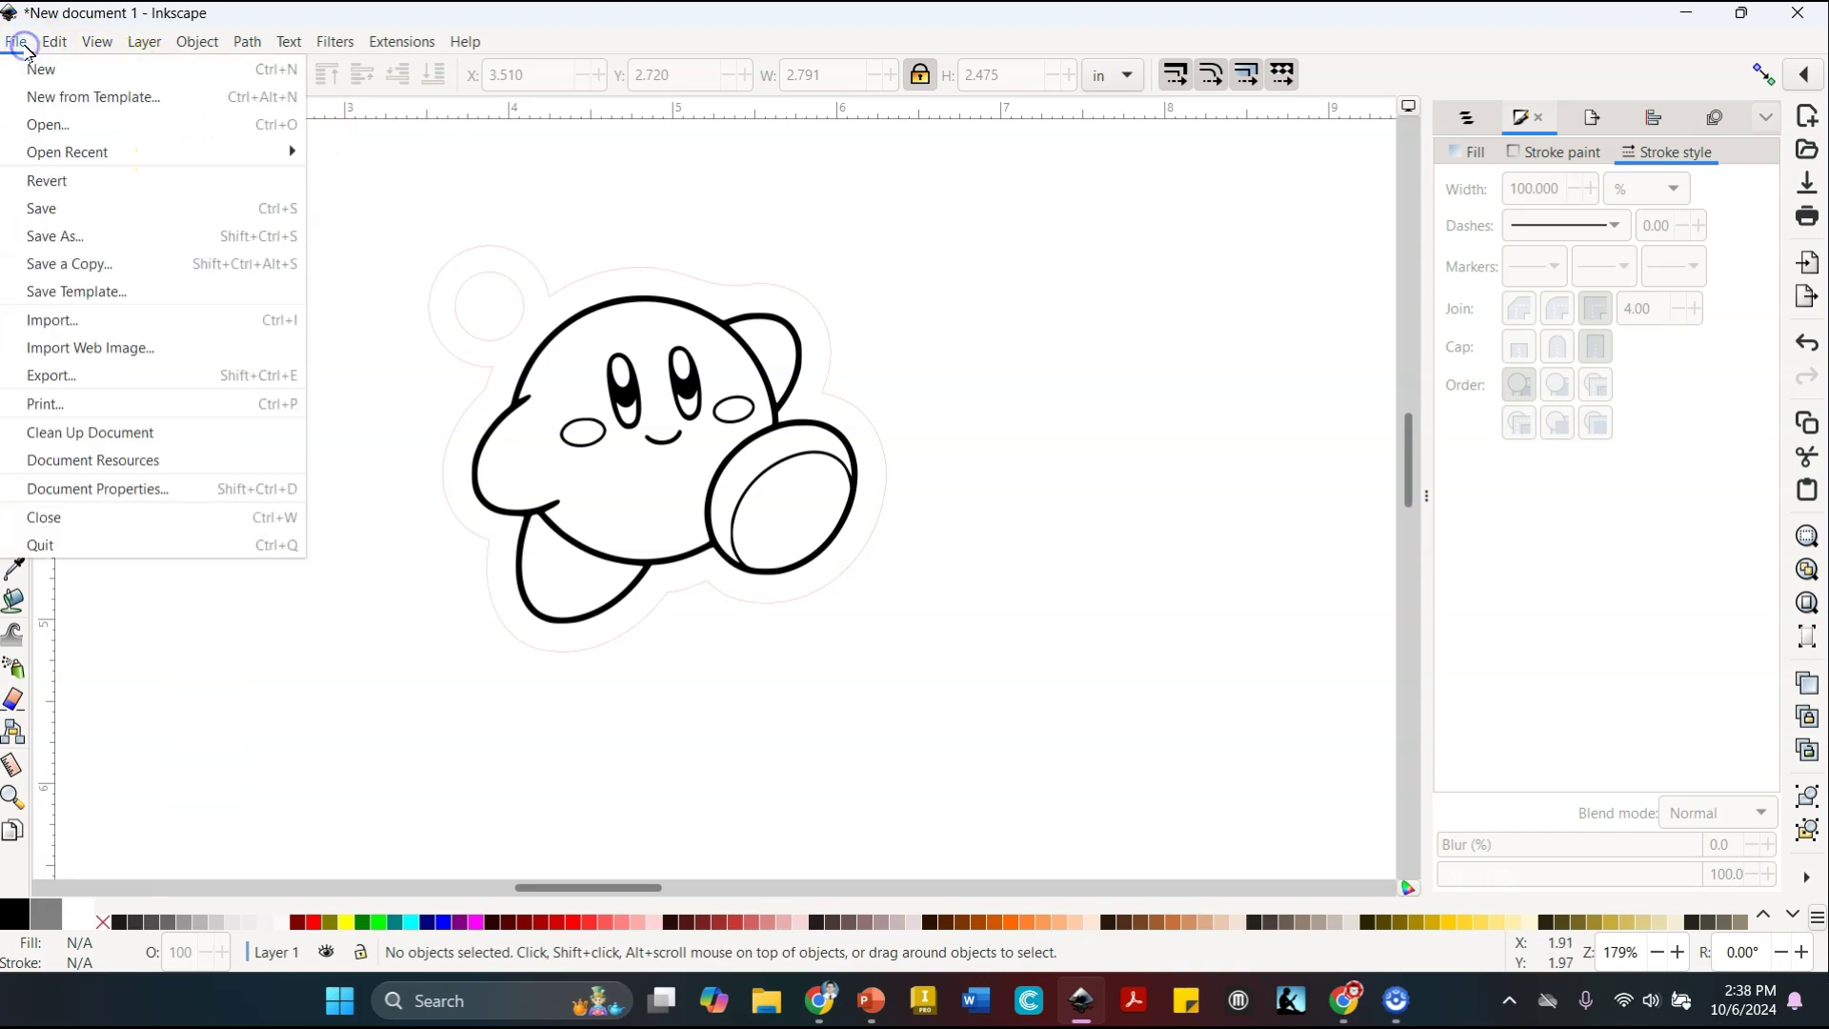
{"action": "left_click", "coordinate": [76, 238]}
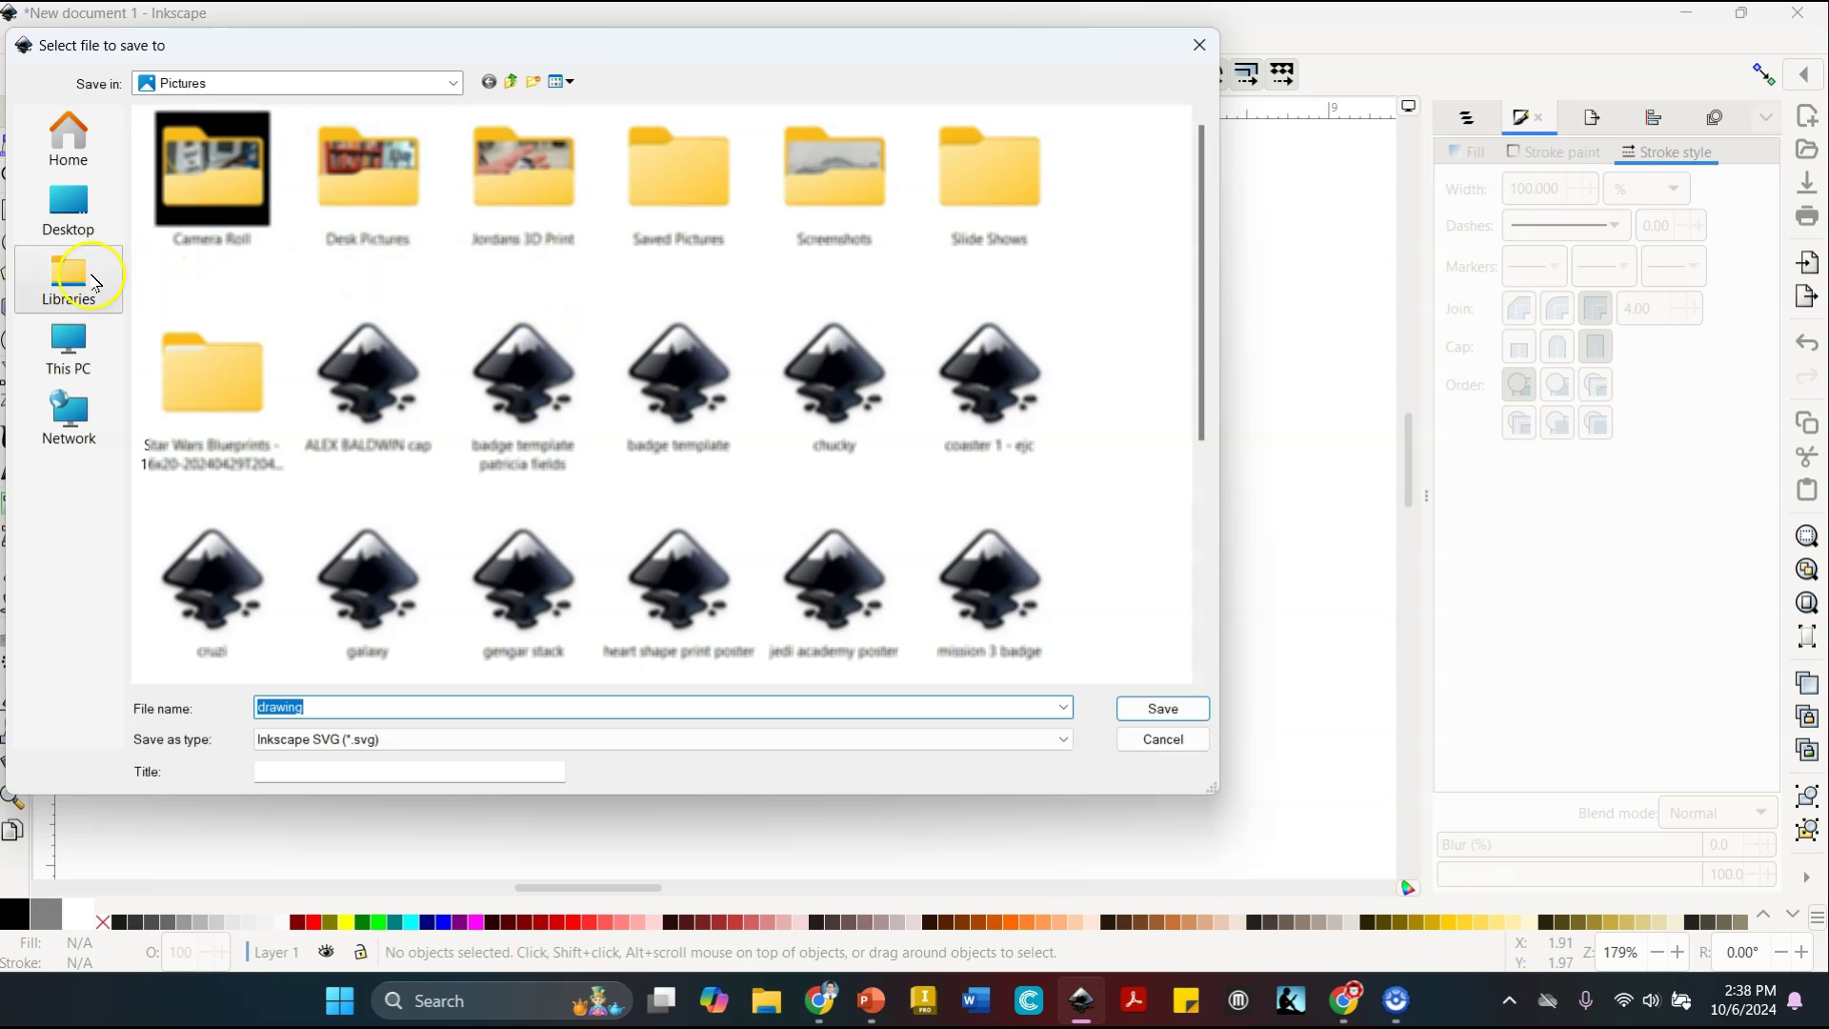
{"action": "left_click", "coordinate": [95, 283]}
{"action": "left_click", "coordinate": [69, 208]}
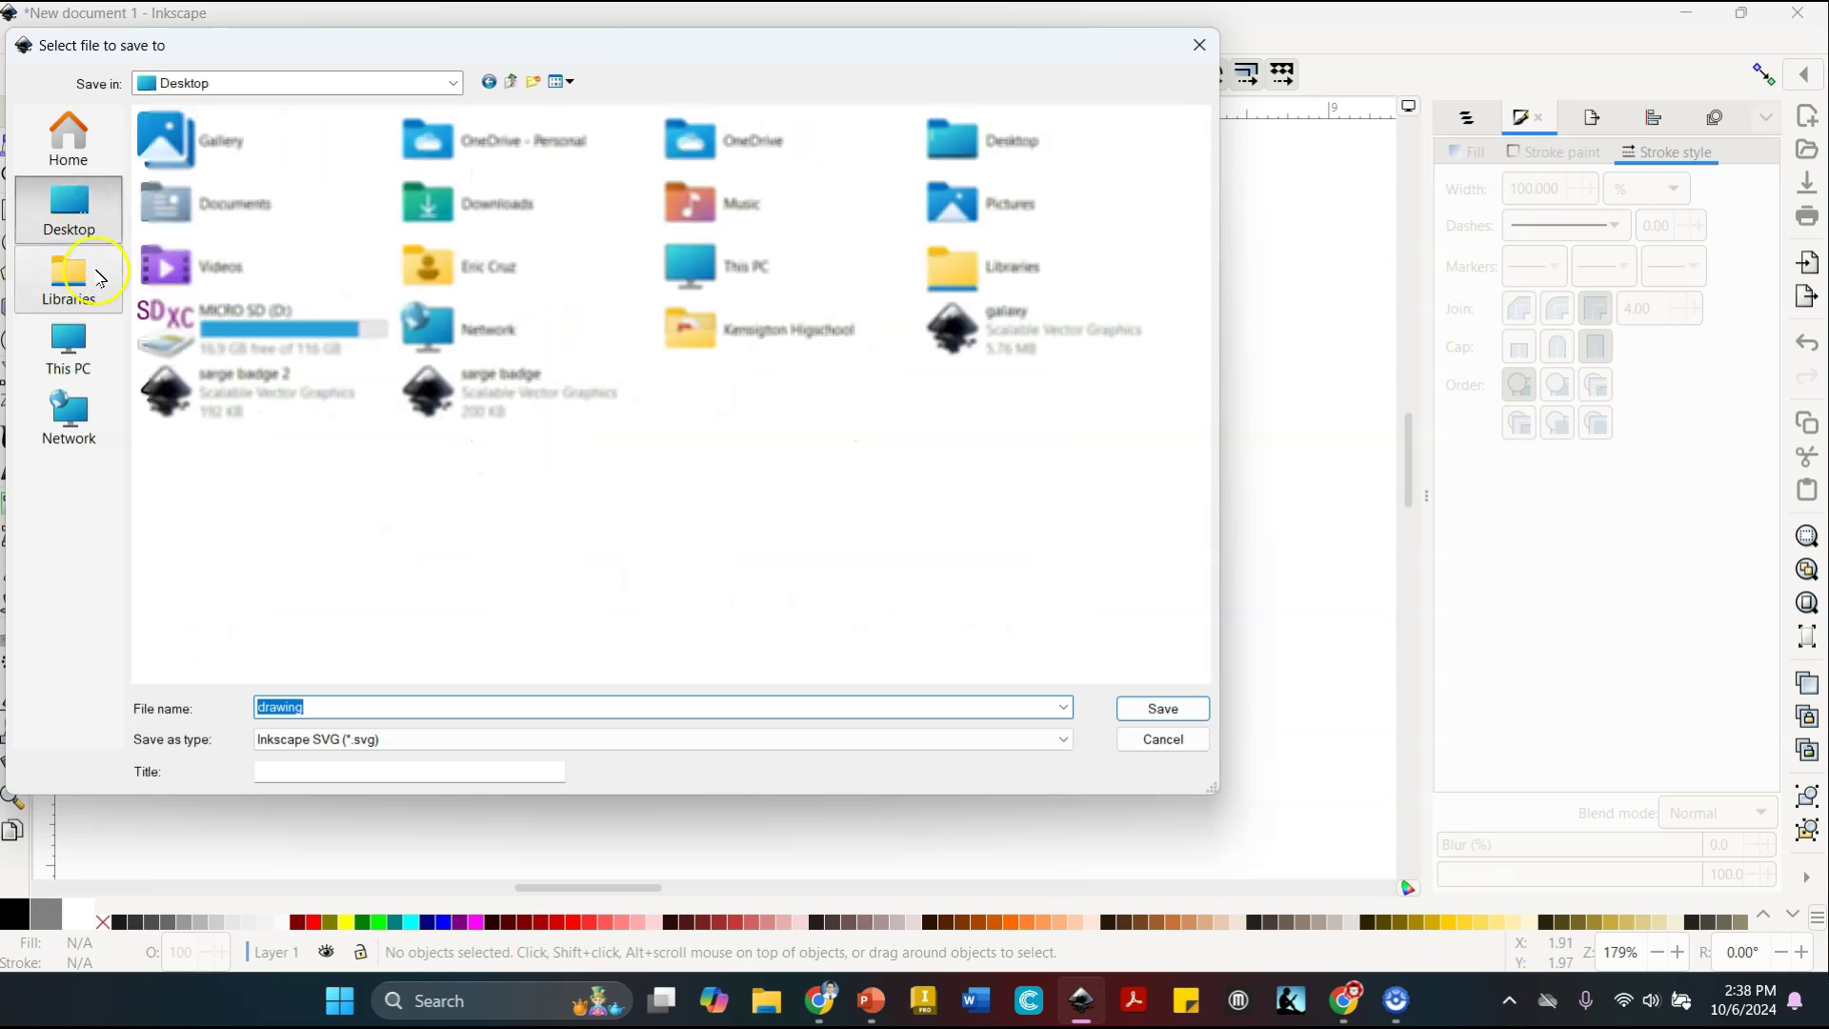
{"action": "left_click", "coordinate": [68, 279]}
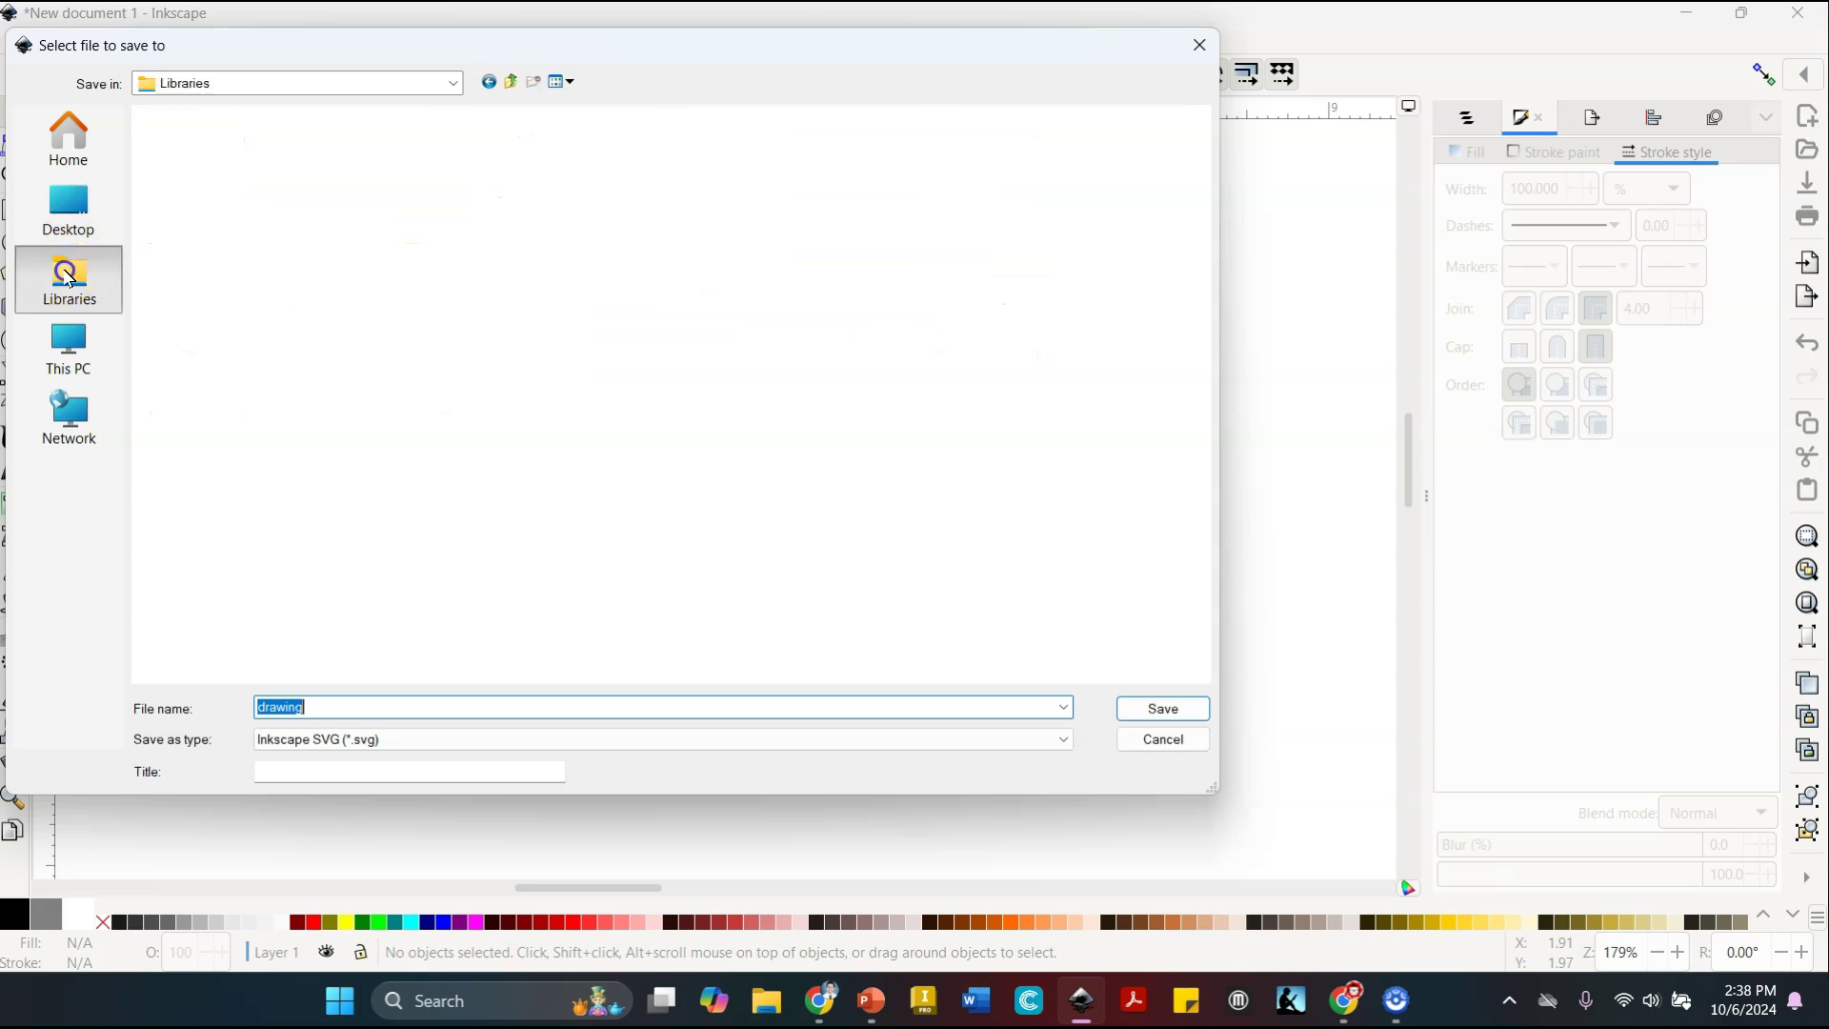
{"action": "left_click", "coordinate": [456, 84]}
{"action": "left_click", "coordinate": [458, 84]}
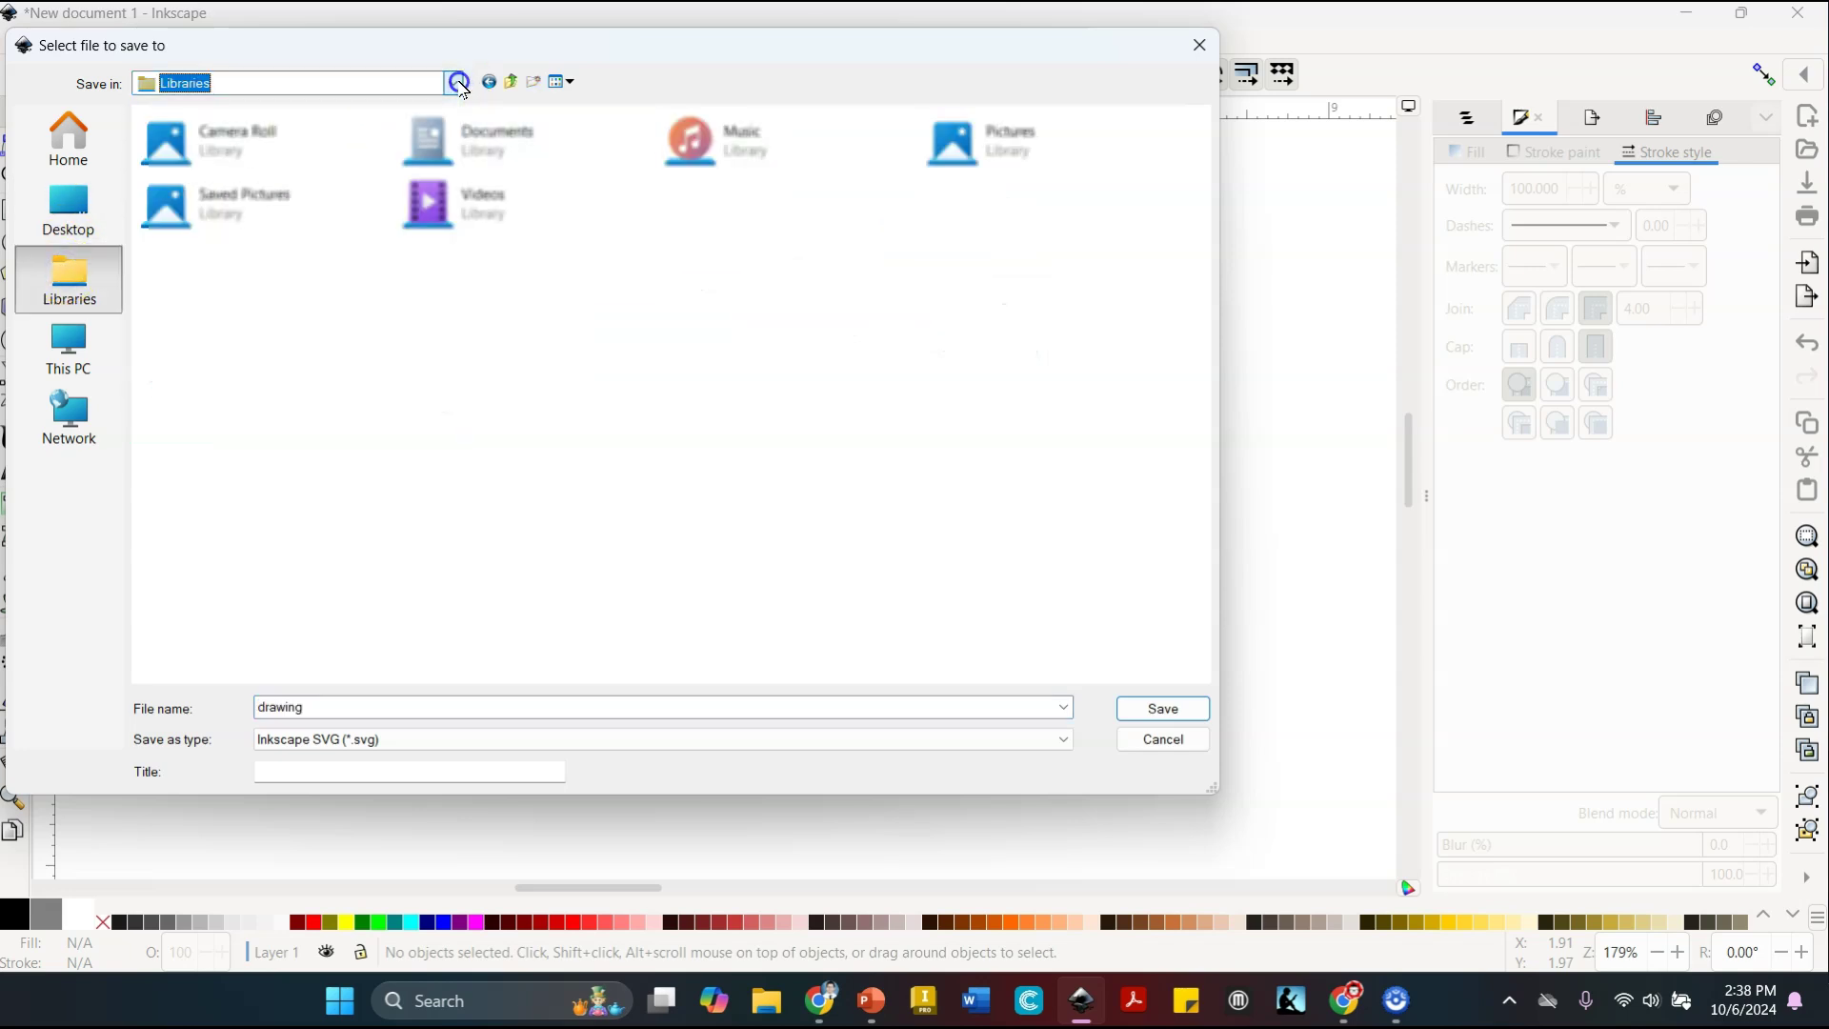
{"action": "double_click", "coordinate": [461, 134]}
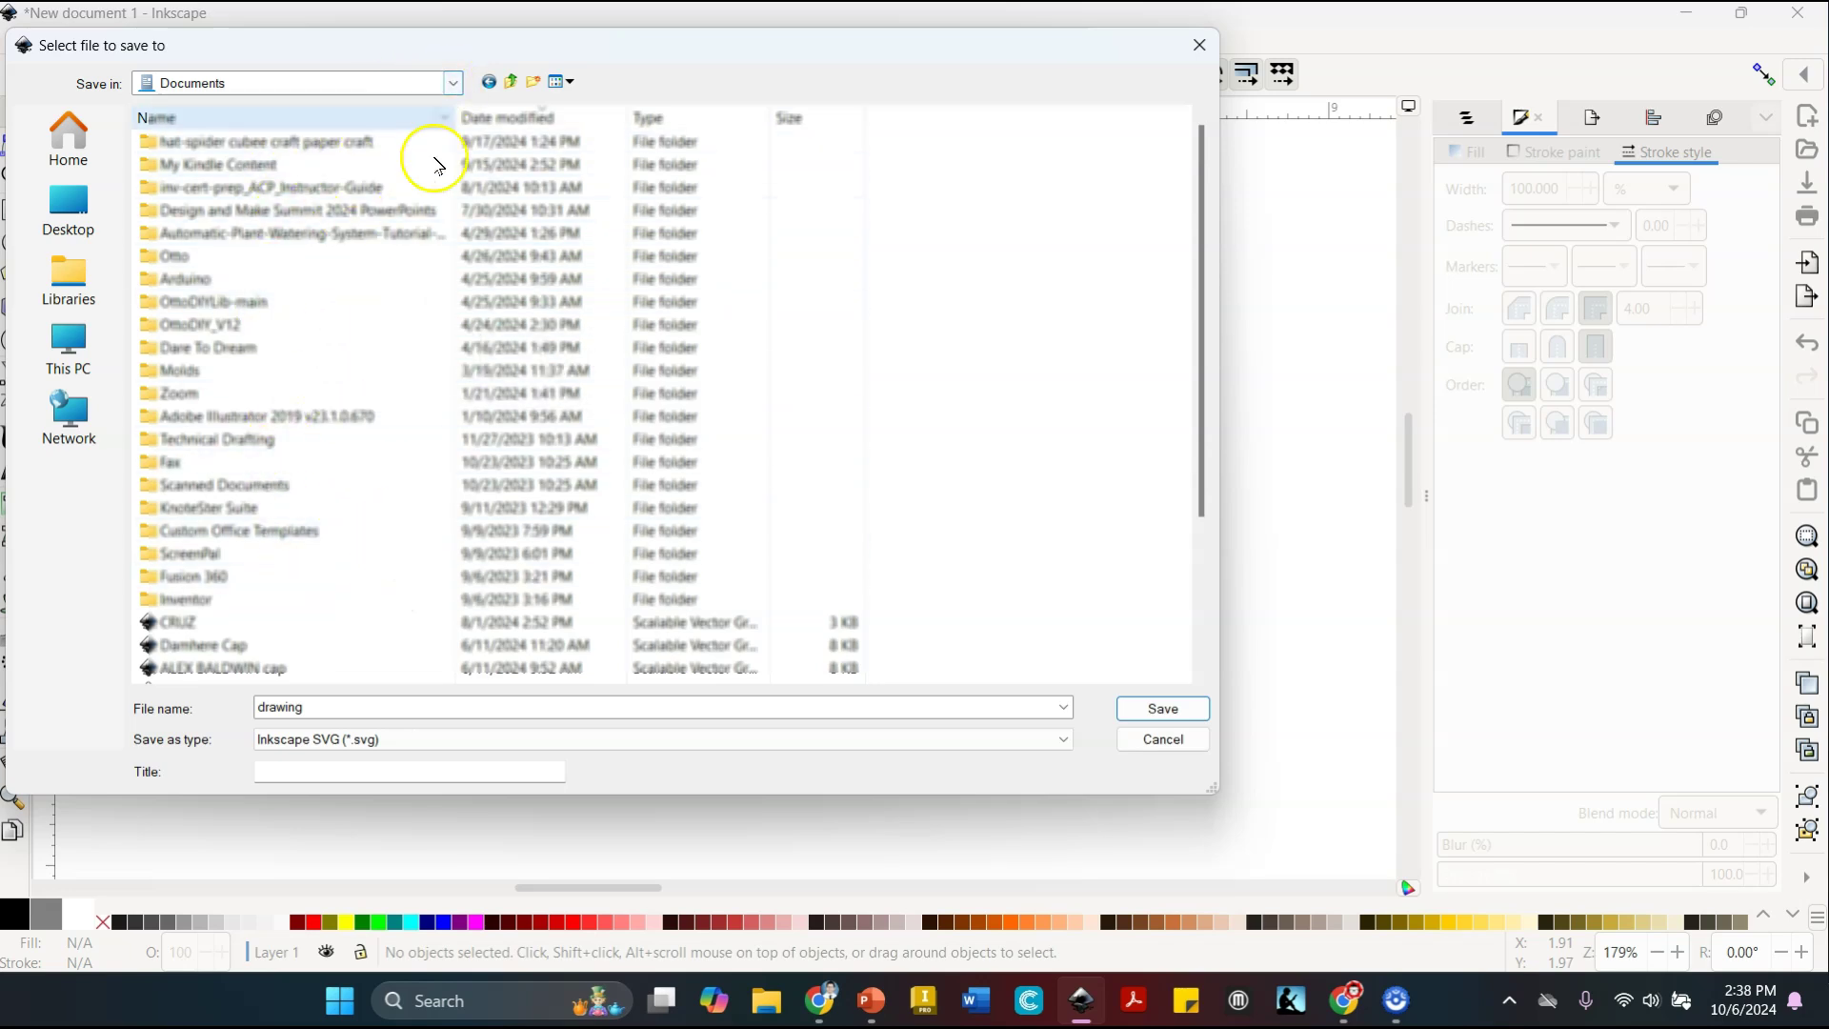
Name the file "kirby keychain" followed by the author's surname and save it as an Inkscape SVG
{"action": "double_click", "coordinate": [363, 706]}
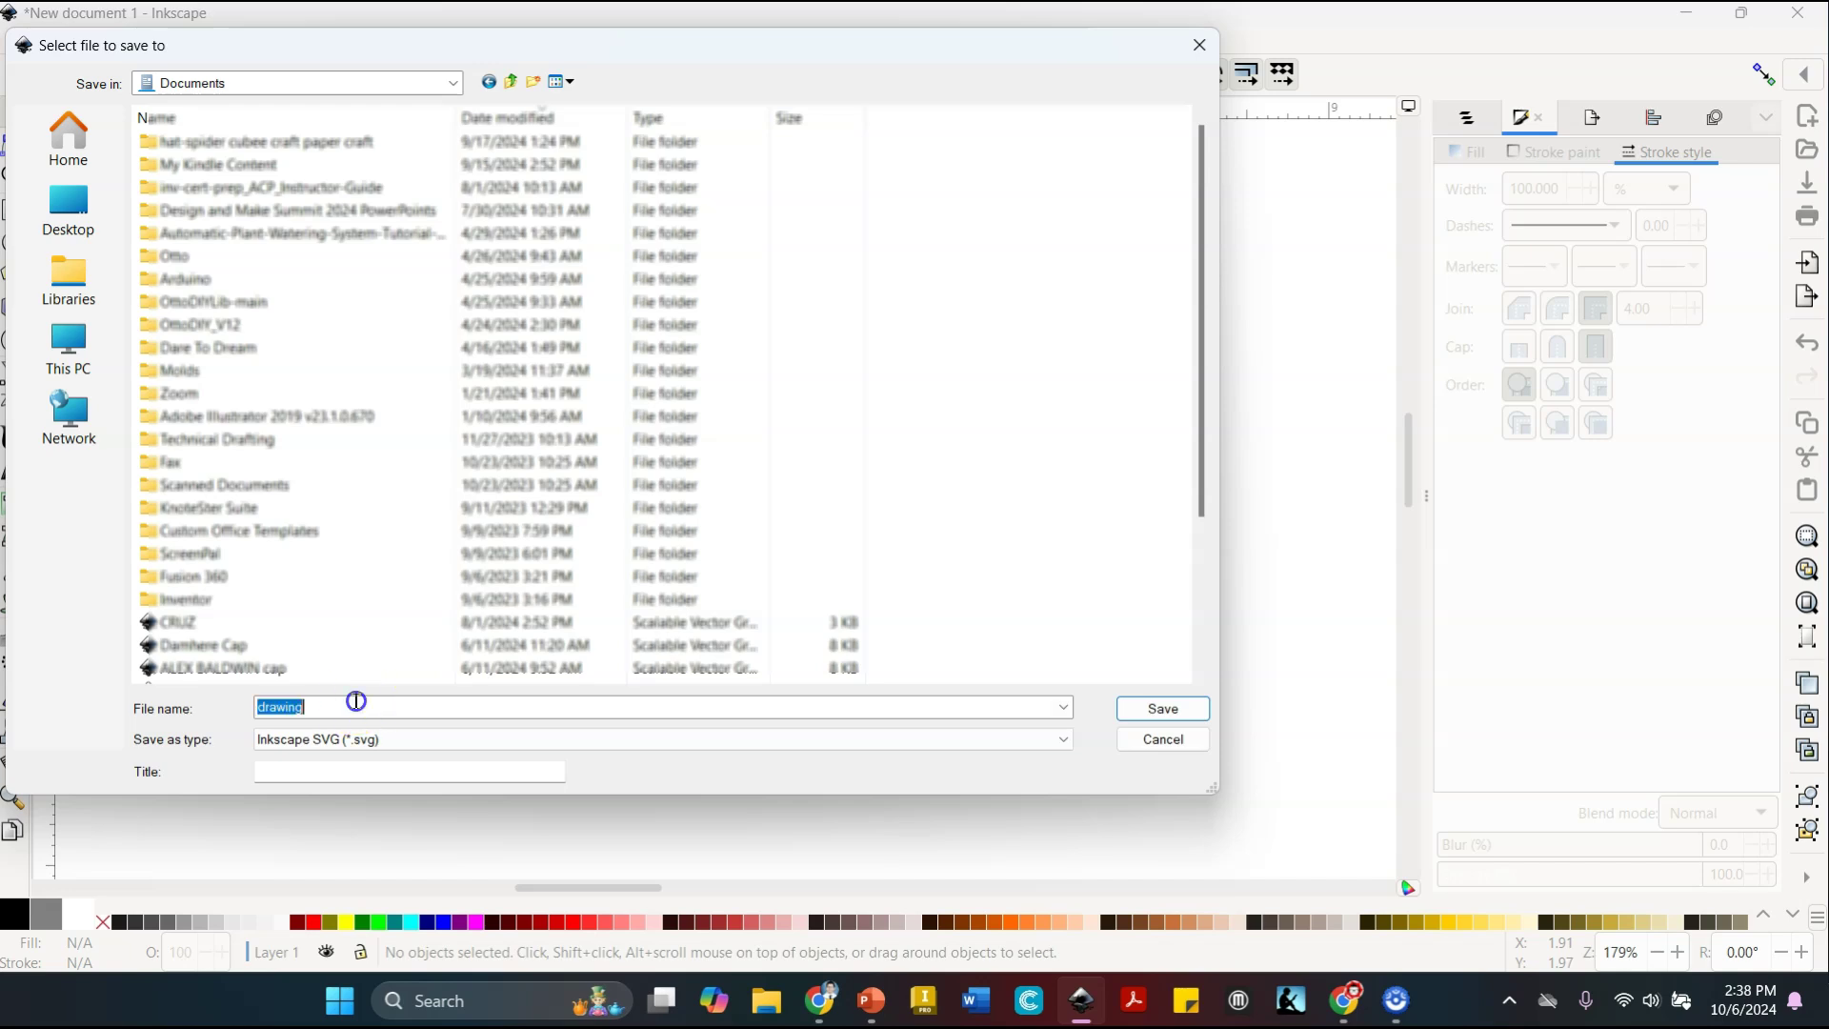
{"action": "type", "text": "kib"}
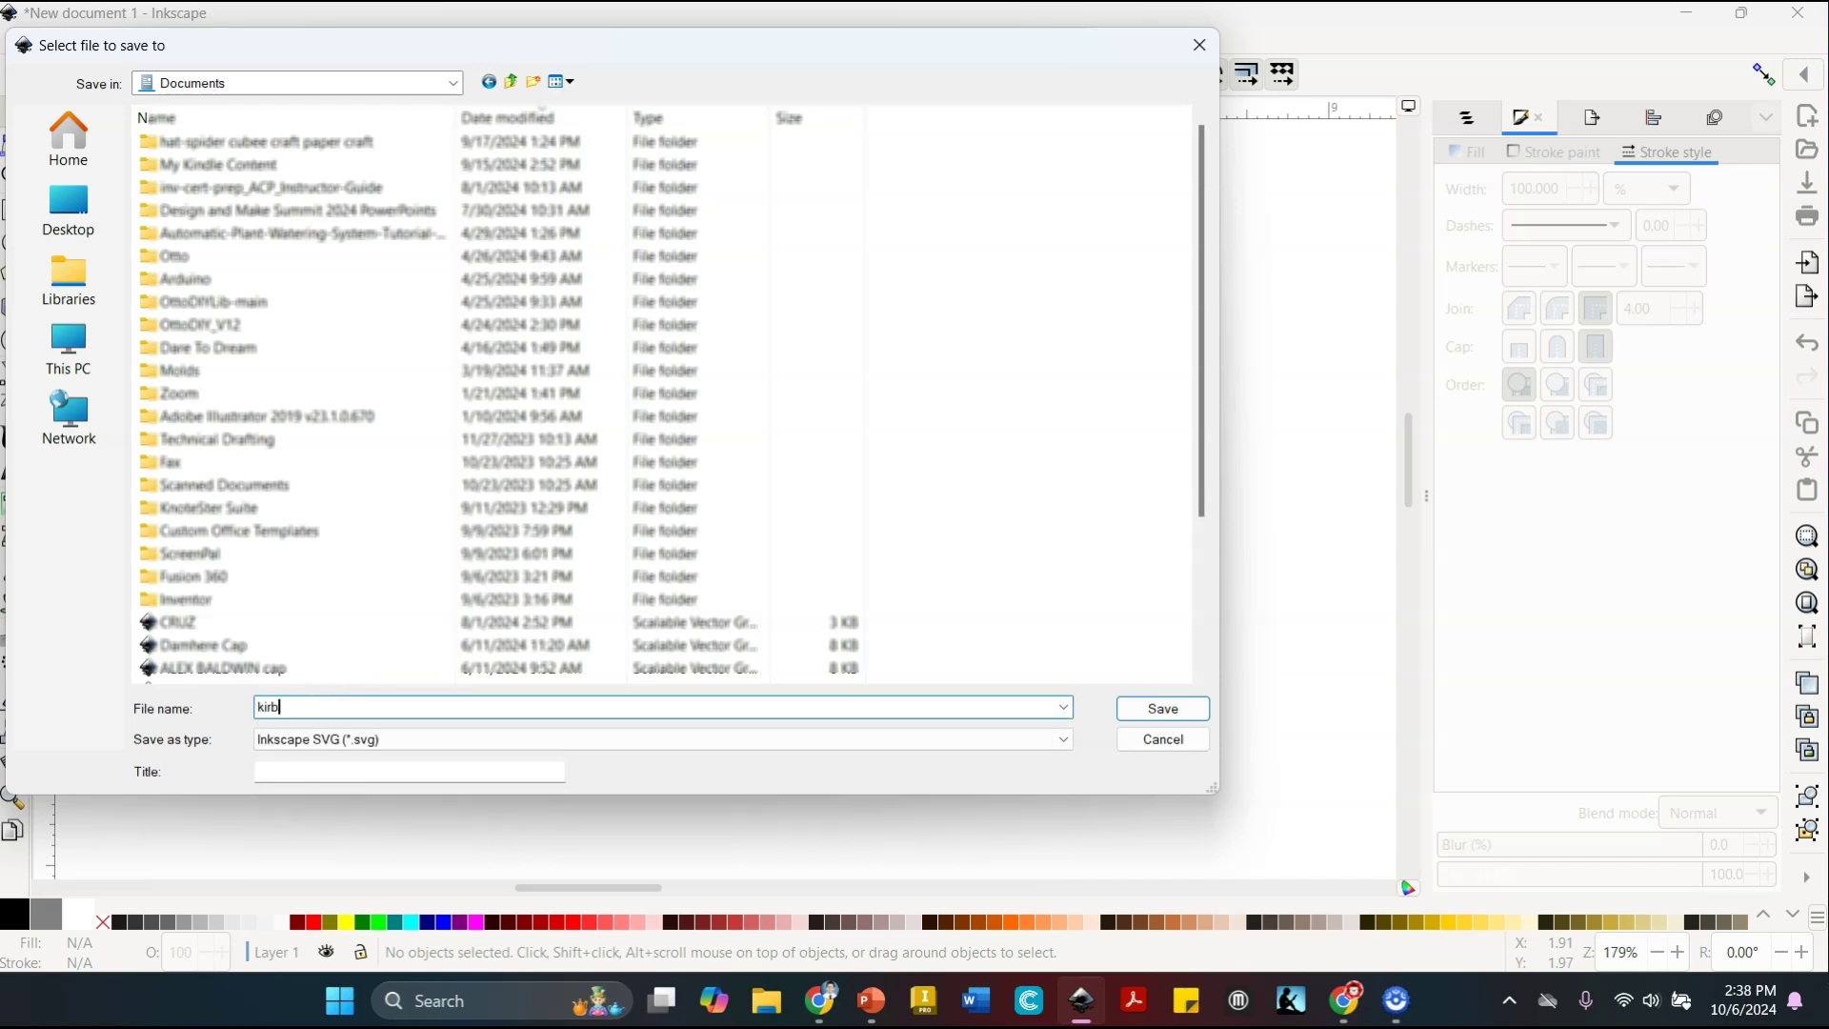
{"action": "type", "text": "by keychain"}
{"action": "key", "text": "Caps_Lock"}
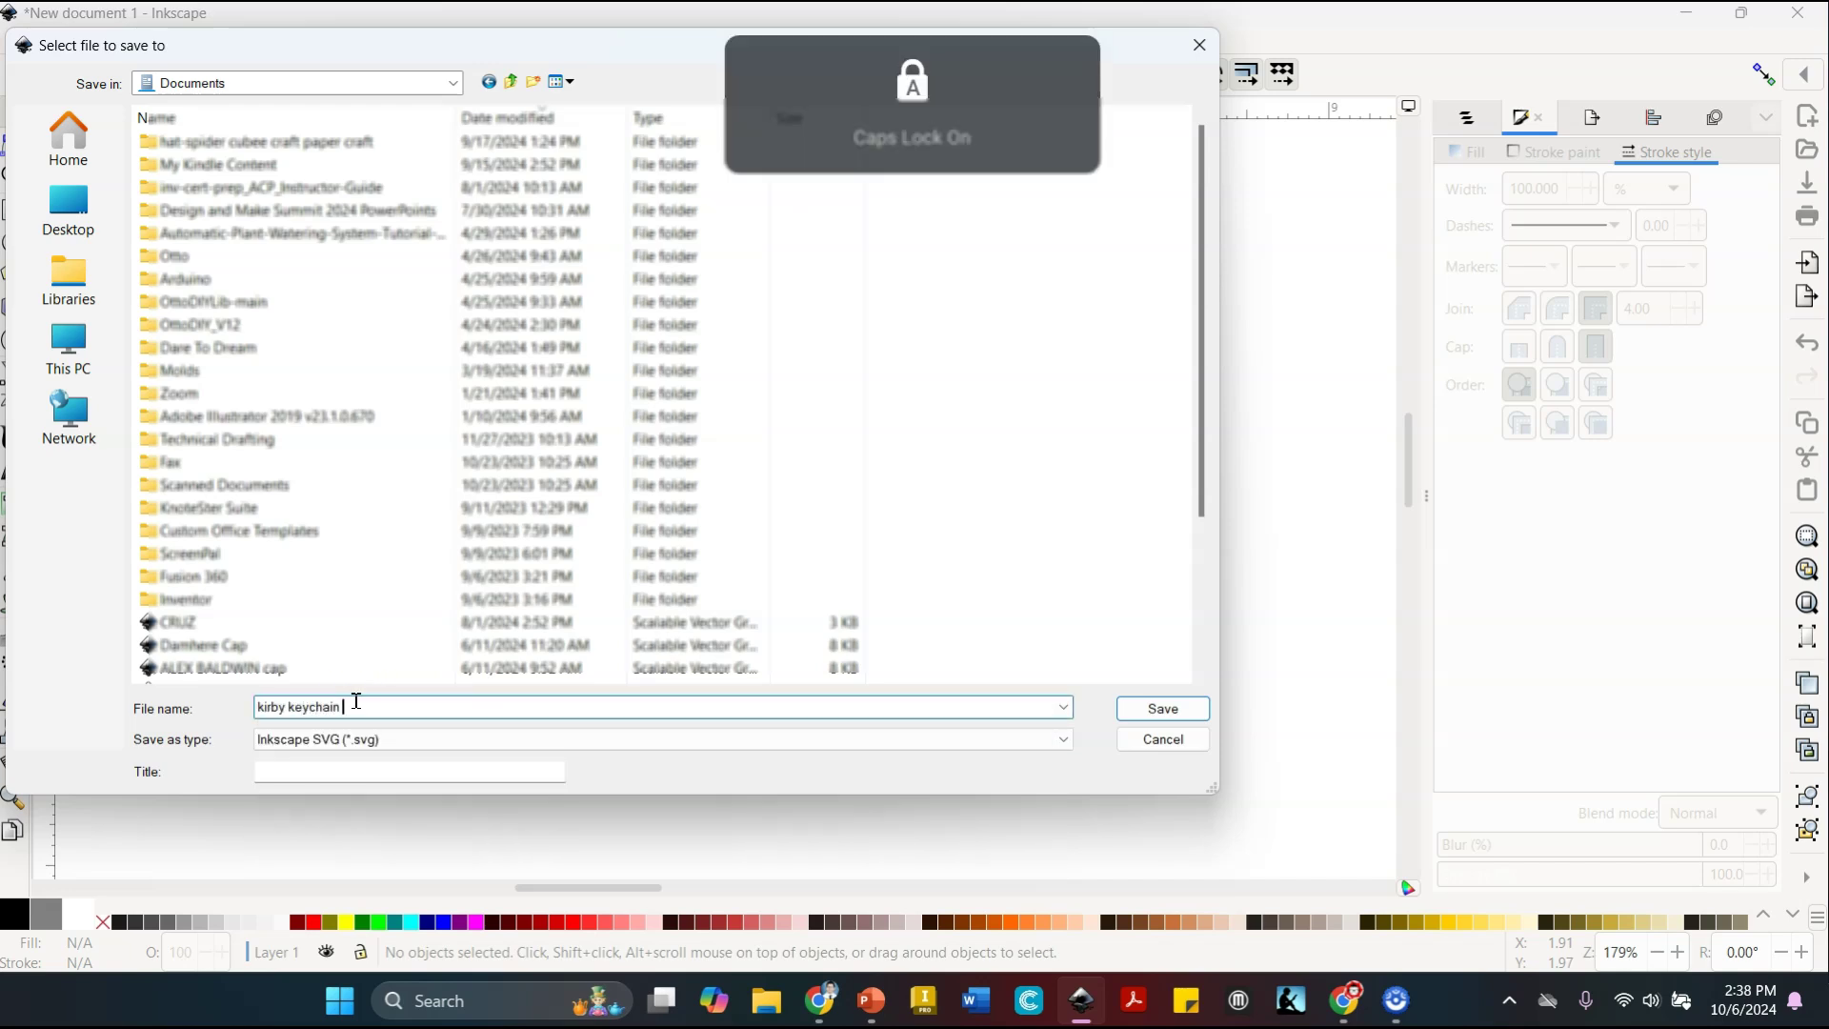
{"action": "key", "text": "Return"}
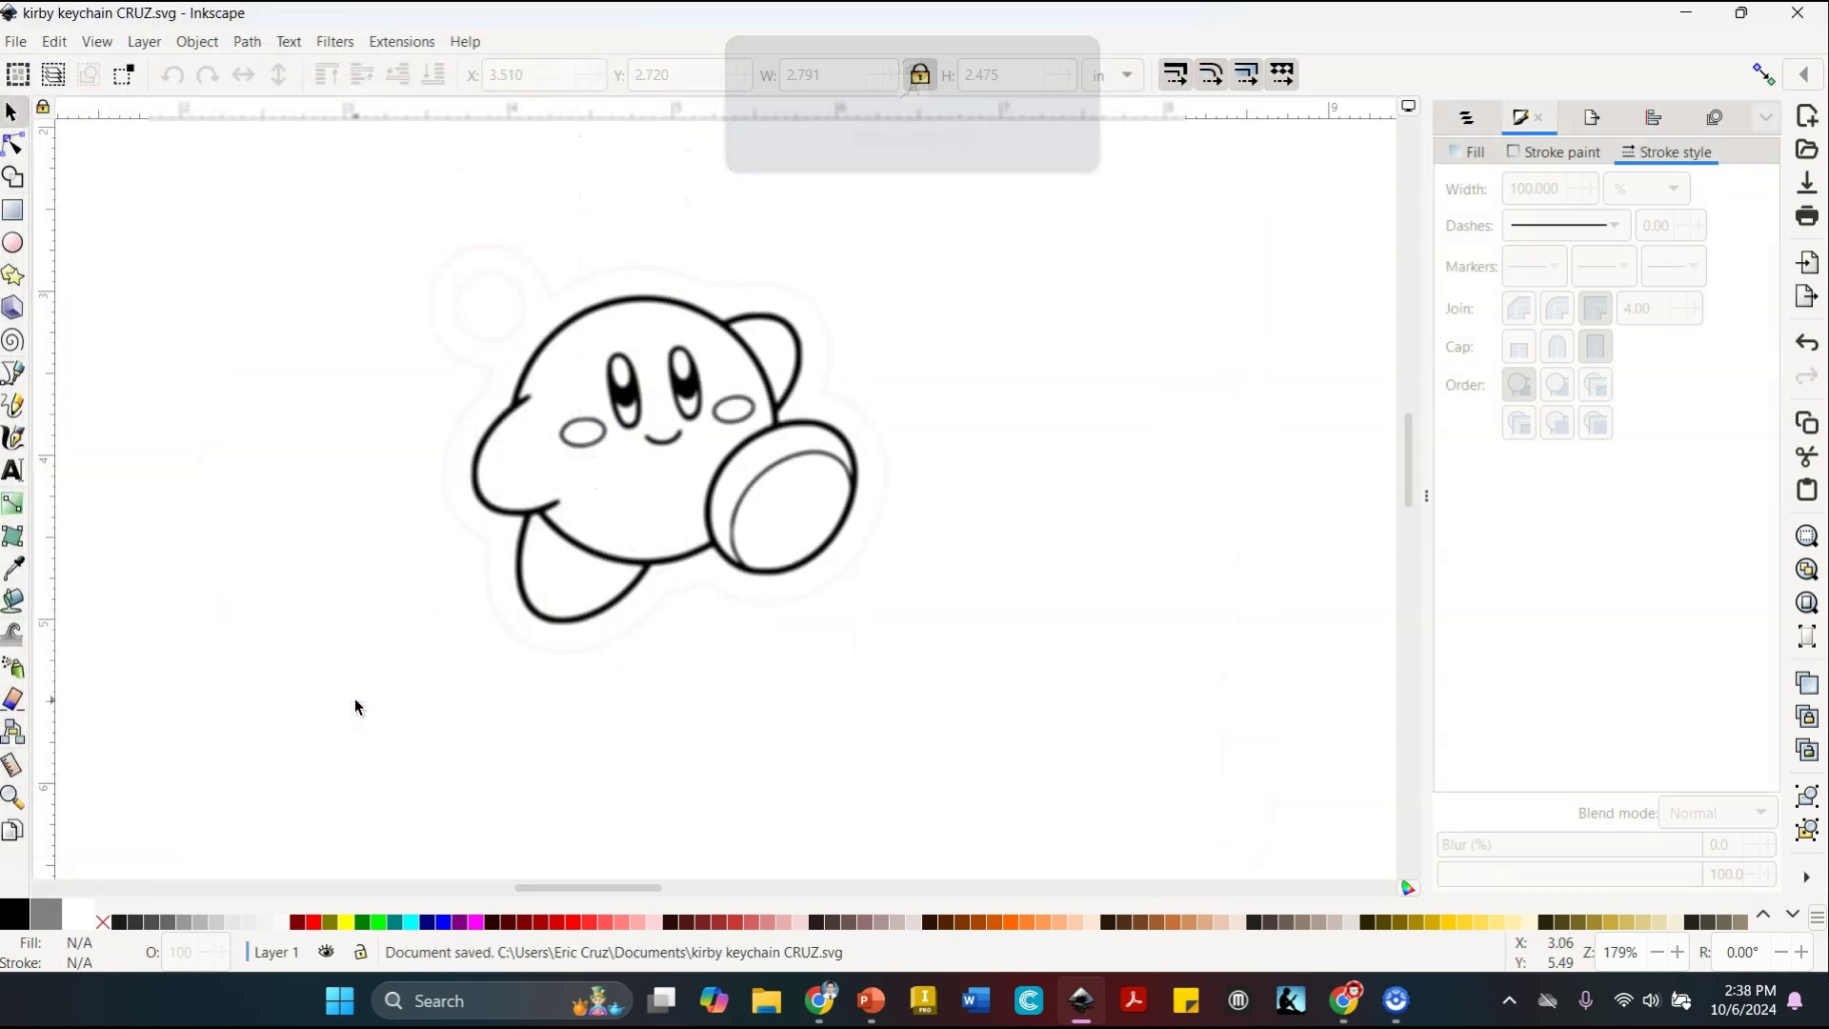
{"action": "left_click", "coordinate": [393, 629]}
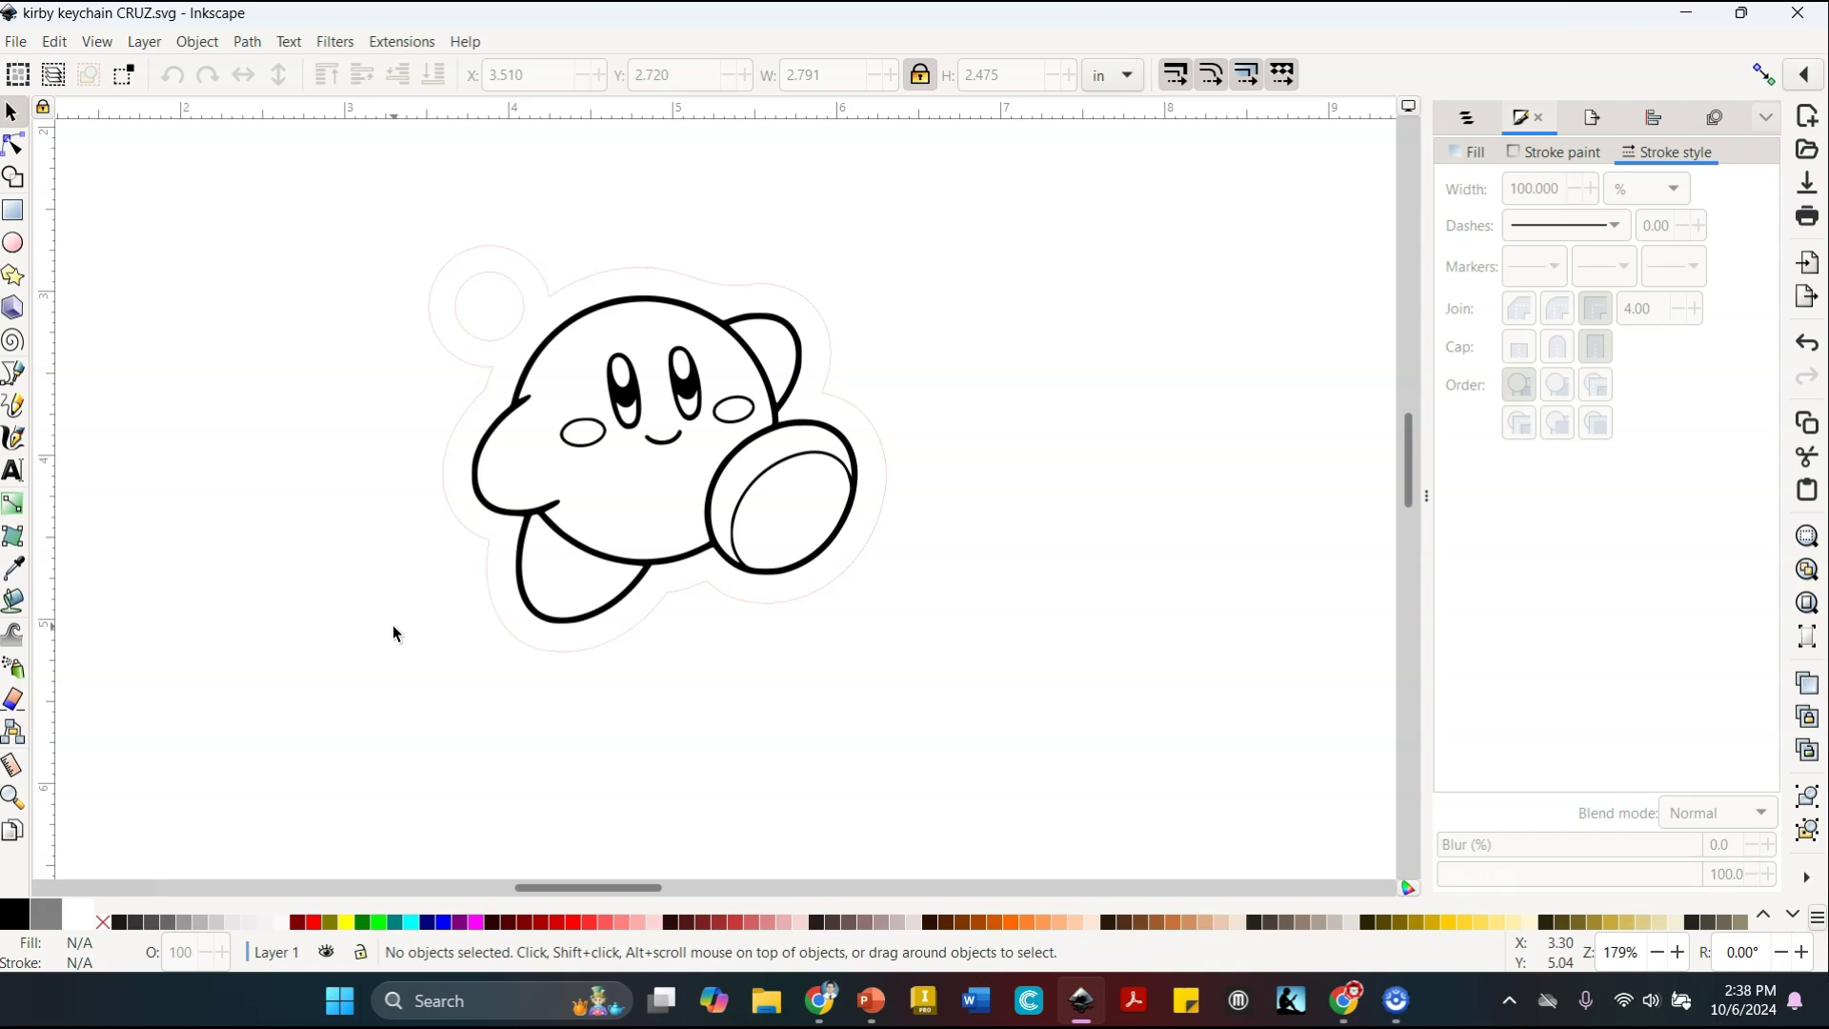
Examine the thin cut outline, keyring hole and black line art of the Kirby keychain up close
{"action": "left_click", "coordinate": [530, 614]}
{"action": "left_click", "coordinate": [797, 222]}
{"action": "left_click", "coordinate": [539, 490]}
{"action": "left_click", "coordinate": [545, 422]}
{"action": "left_click_drag", "start_coordinate": [1041, 425], "coordinate": [802, 431]}
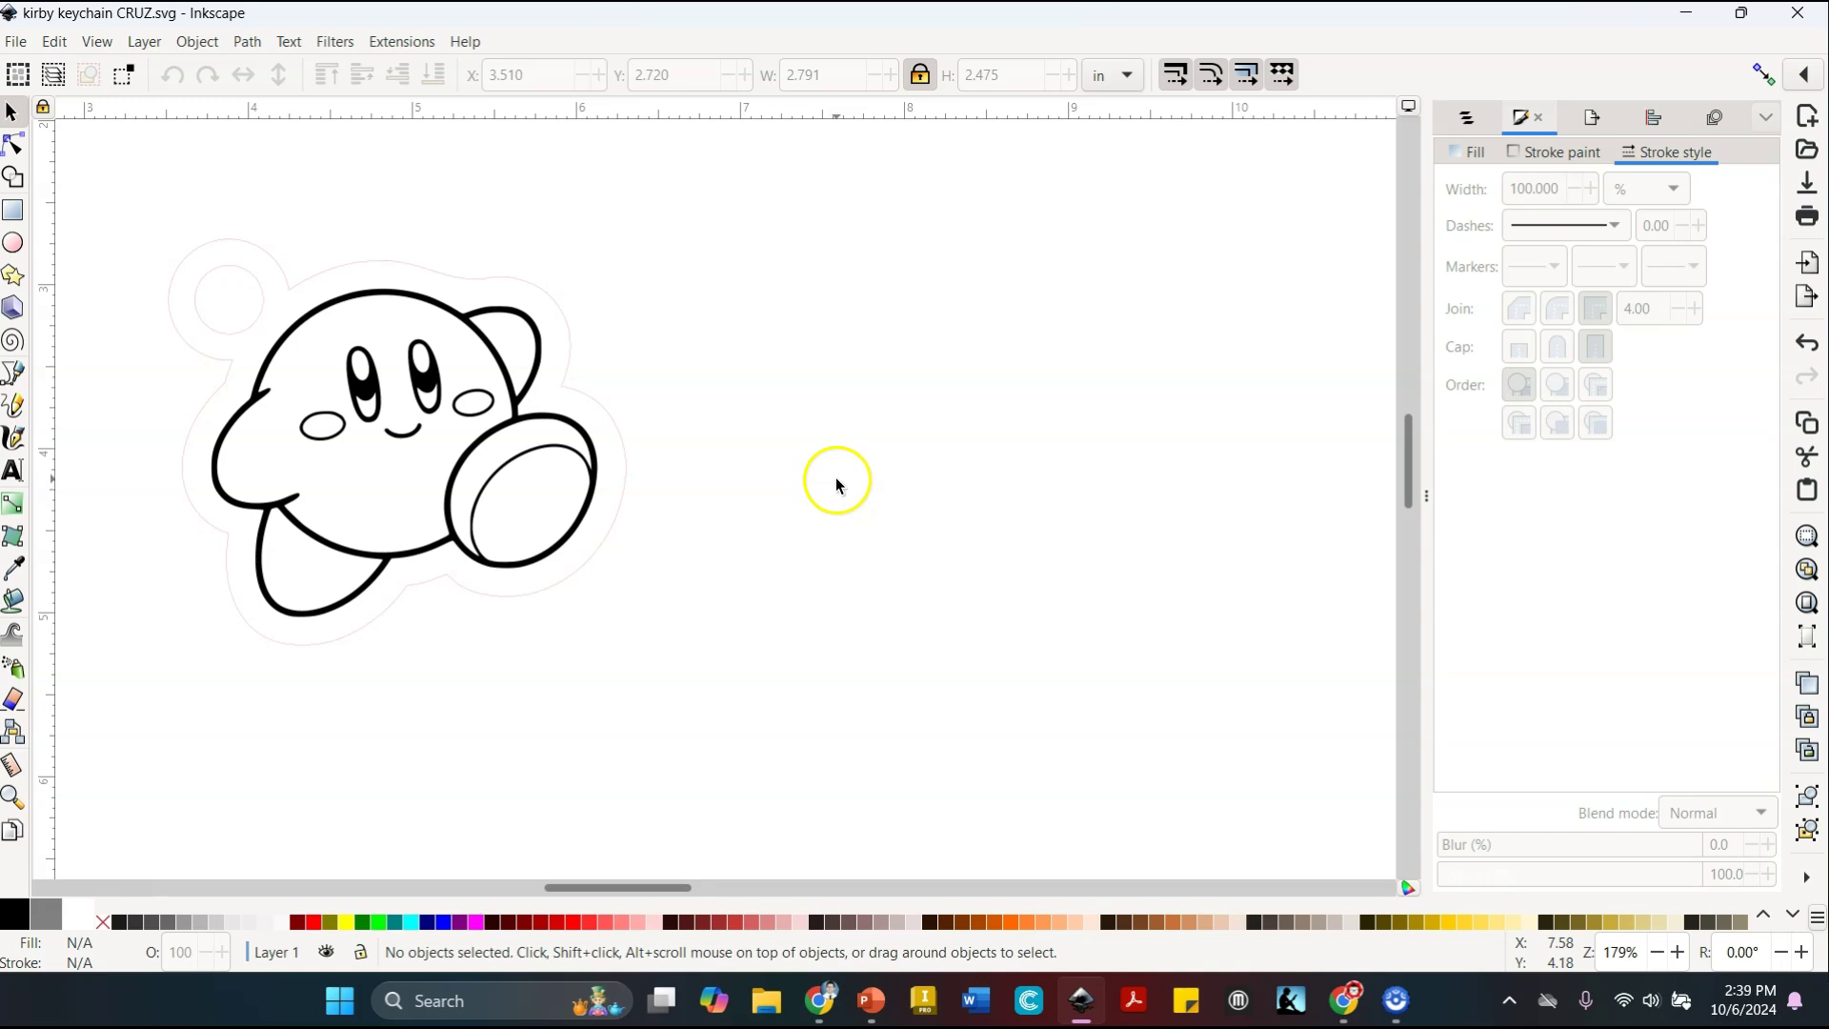
{"action": "middle_click", "coordinate": [489, 400]}
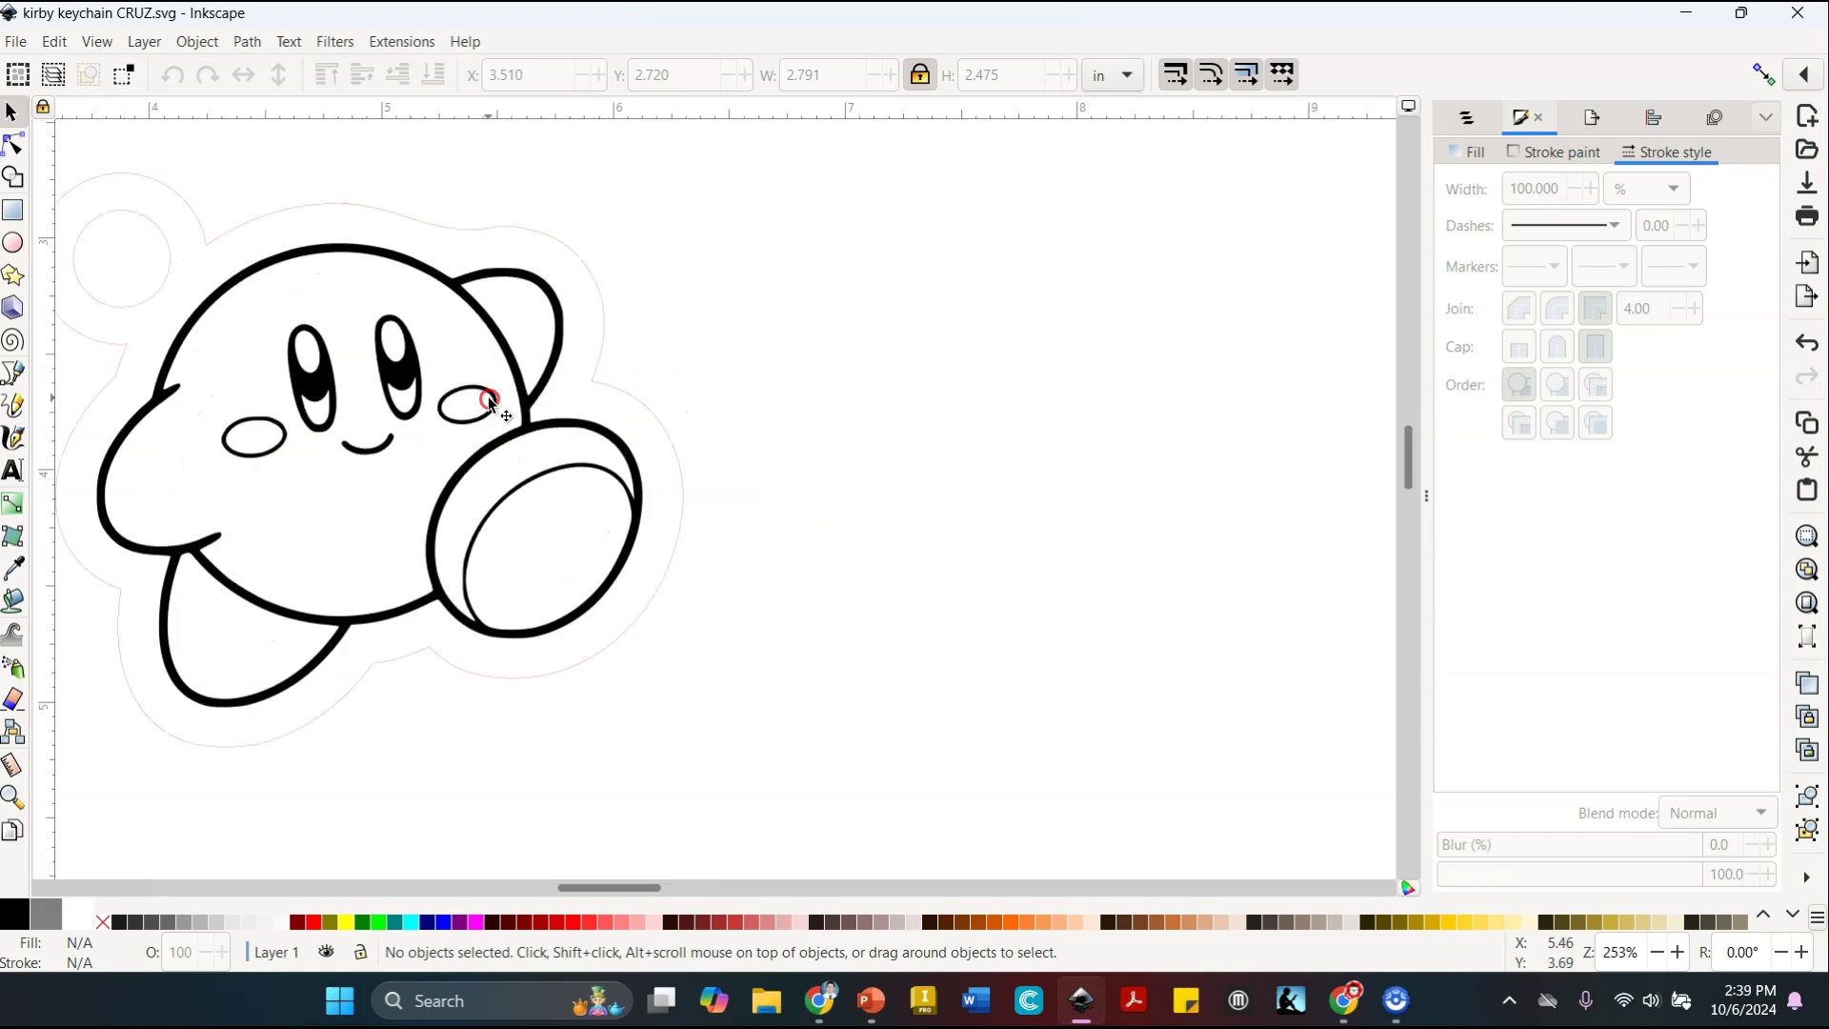
{"action": "middle_click", "coordinate": [489, 400]}
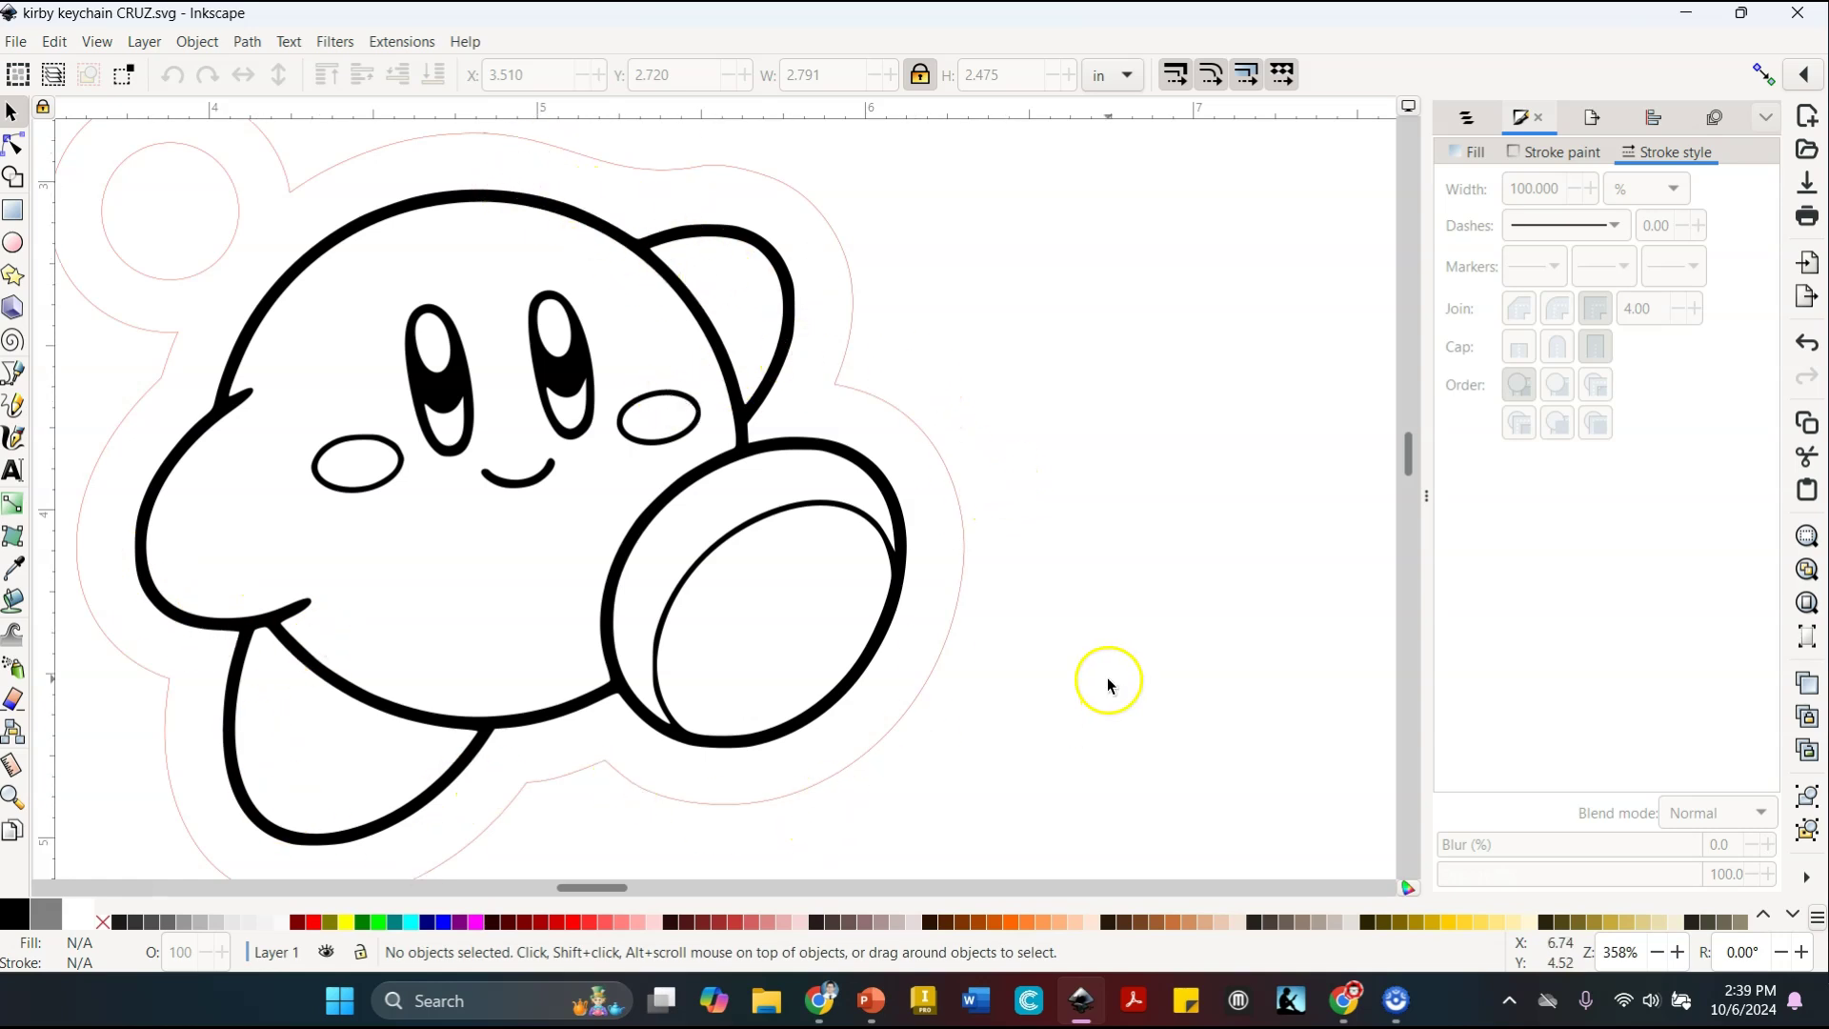
{"action": "middle_click", "coordinate": [963, 410], "text": "shift"}
{"action": "middle_click", "coordinate": [963, 409], "text": "shift"}
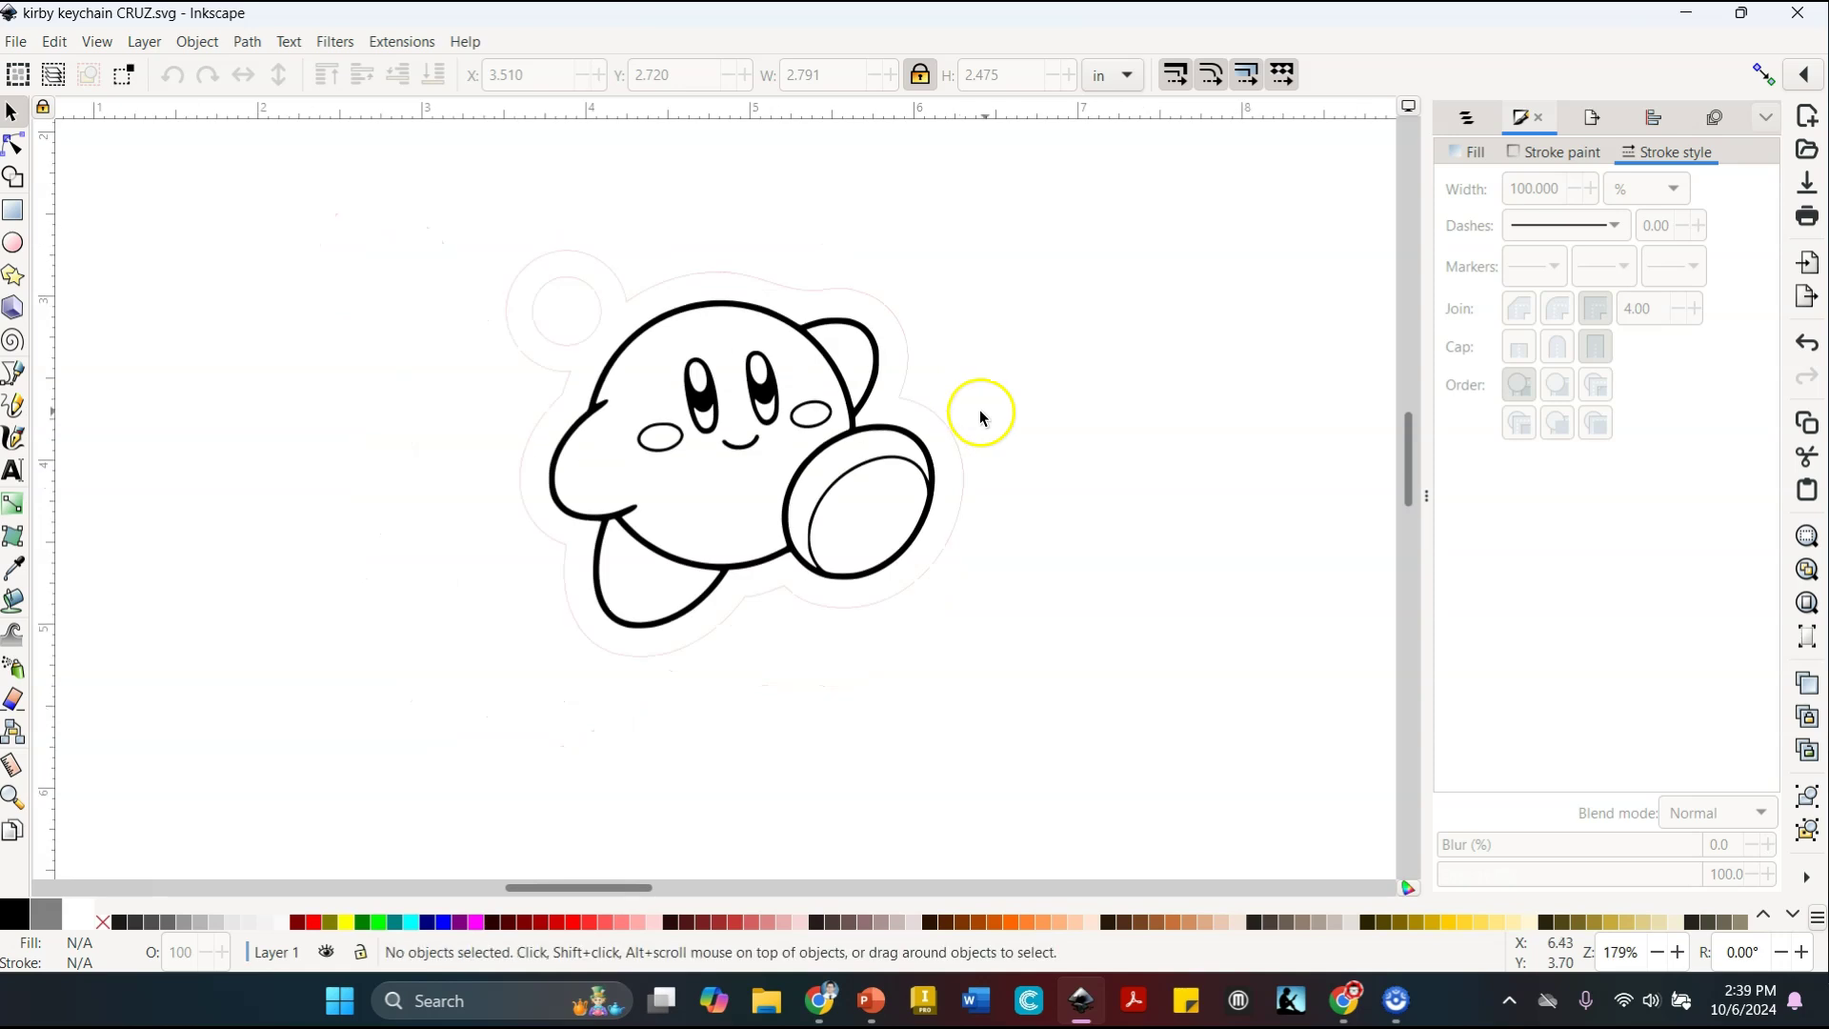